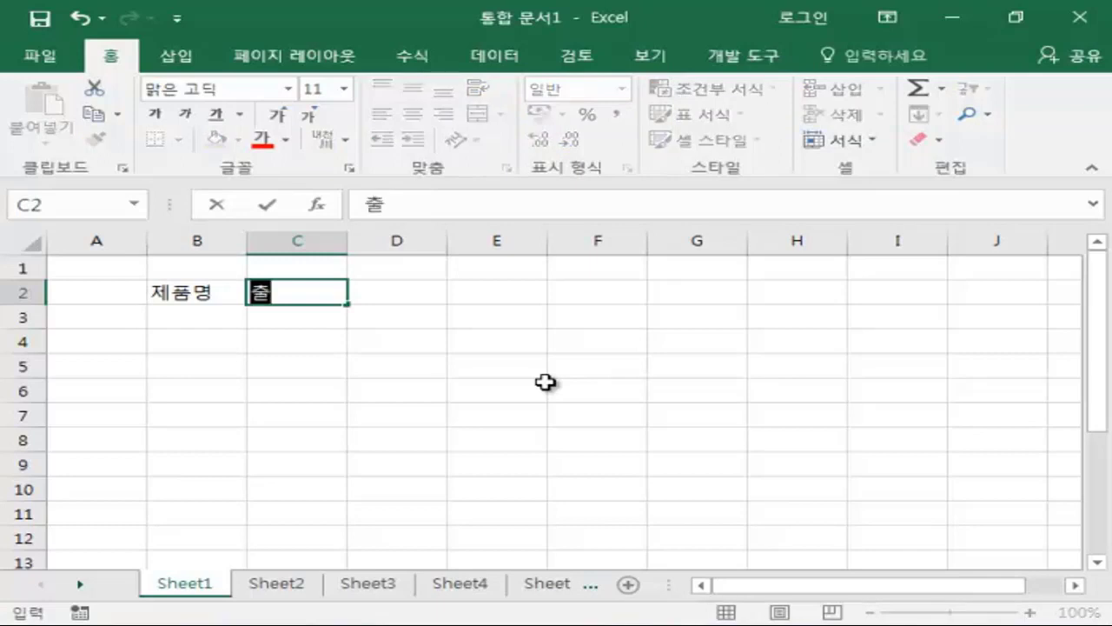
Step: Enter the header 출시단가 in cell C2, beside the 제품명 header
{"action": "type", "text": "ㅏ"}
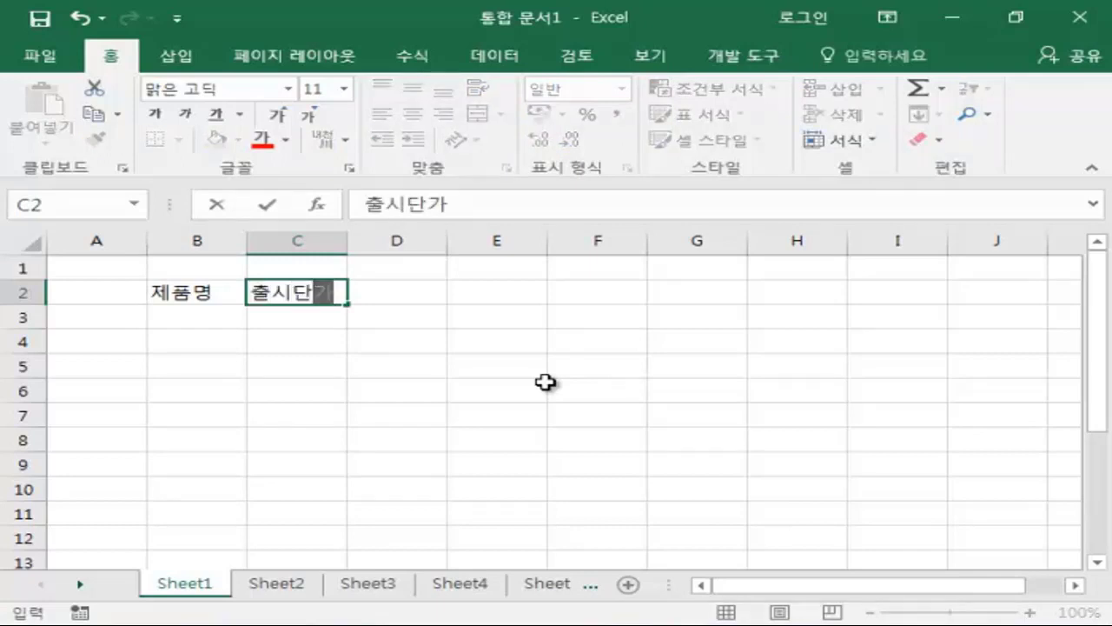
{"action": "key", "text": "Return"}
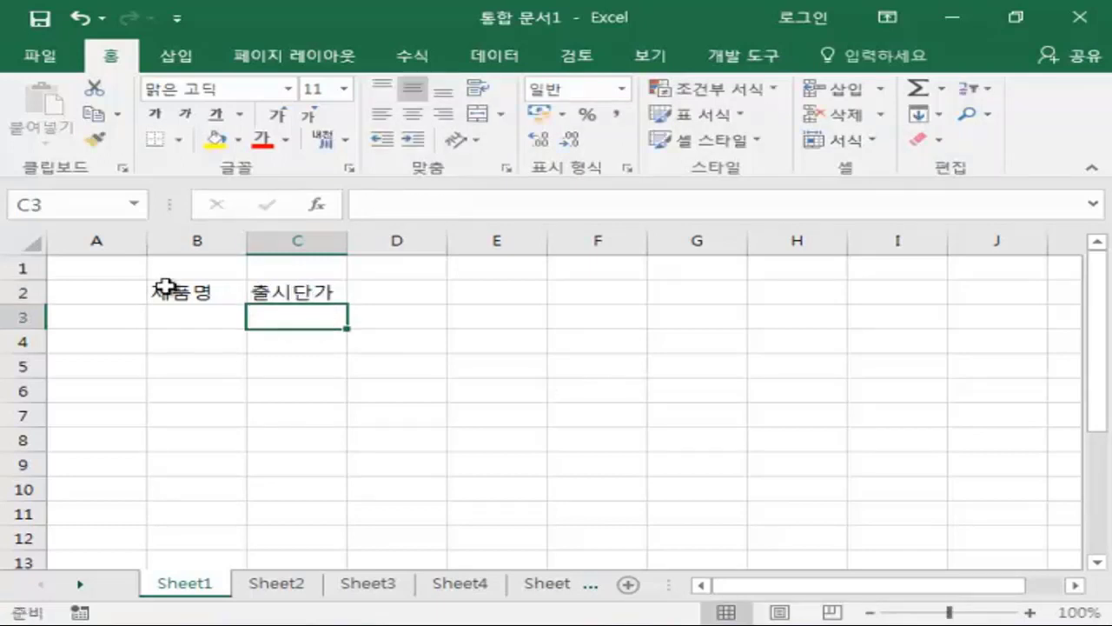
{"action": "left_click", "coordinate": [184, 294]}
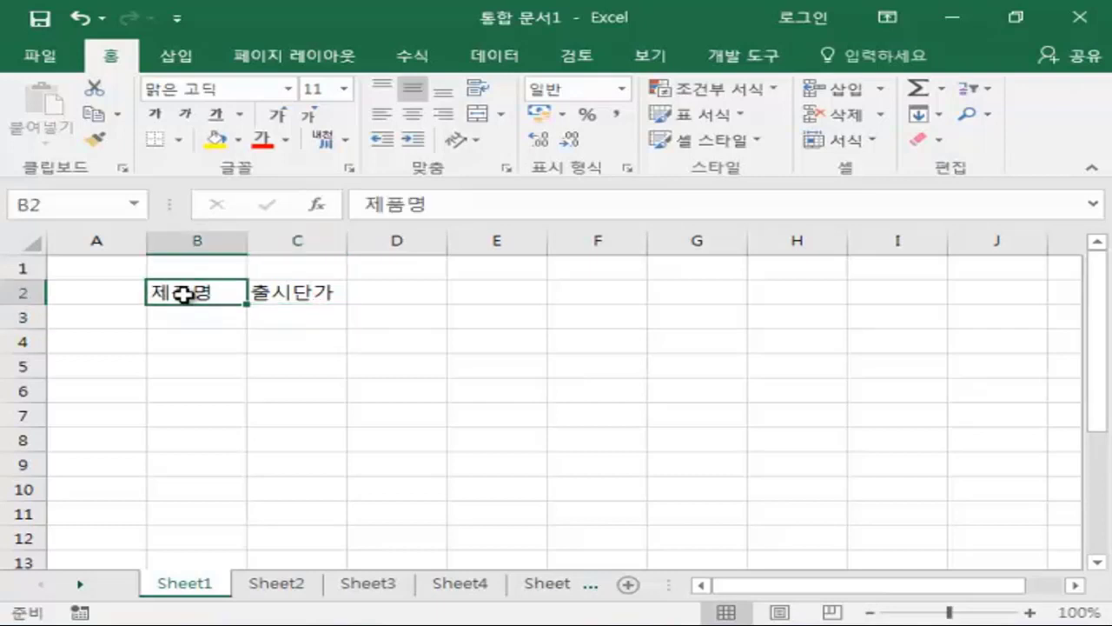
{"action": "left_click", "coordinate": [292, 293]}
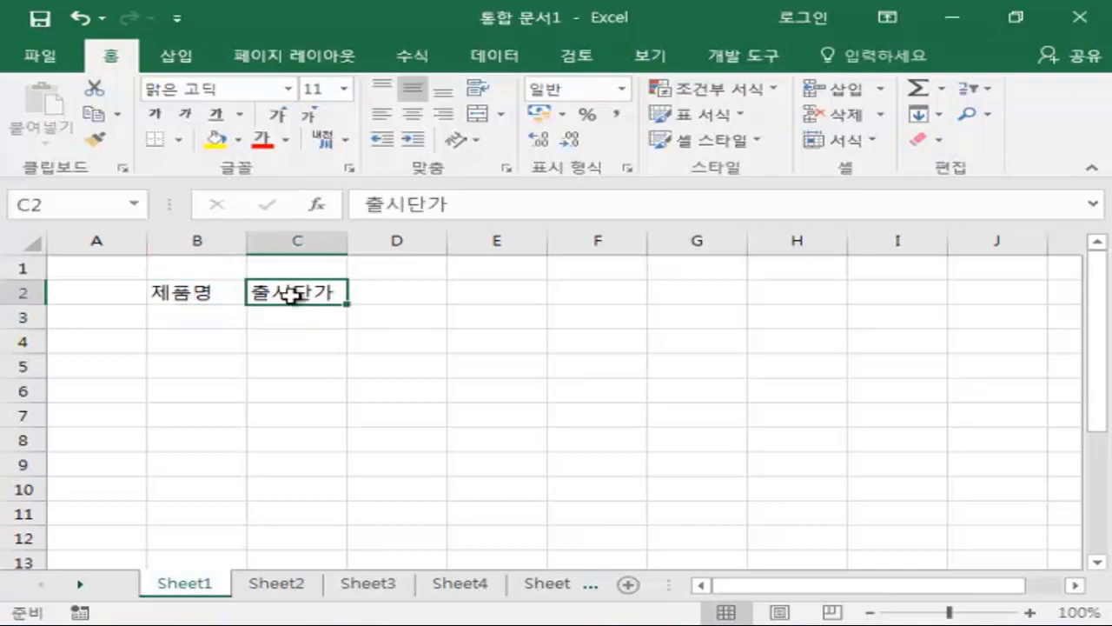
Step: Enter the product names 스프링노트 in cell B3 and 포스트잇 in cell B4
{"action": "left_click", "coordinate": [180, 321]}
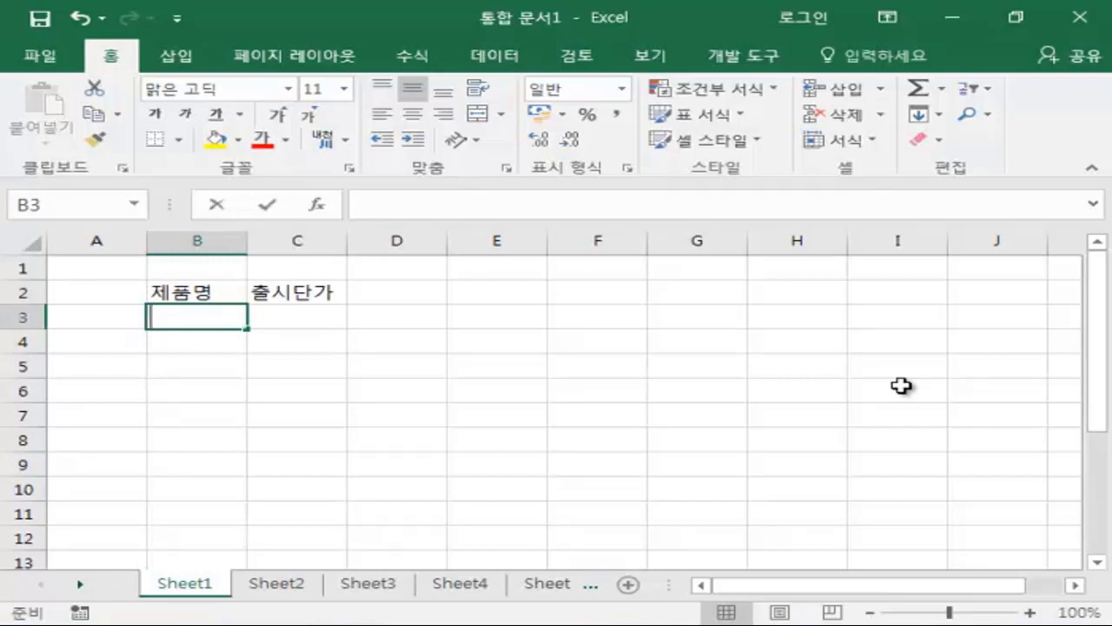
{"action": "type", "text": "스프링토"}
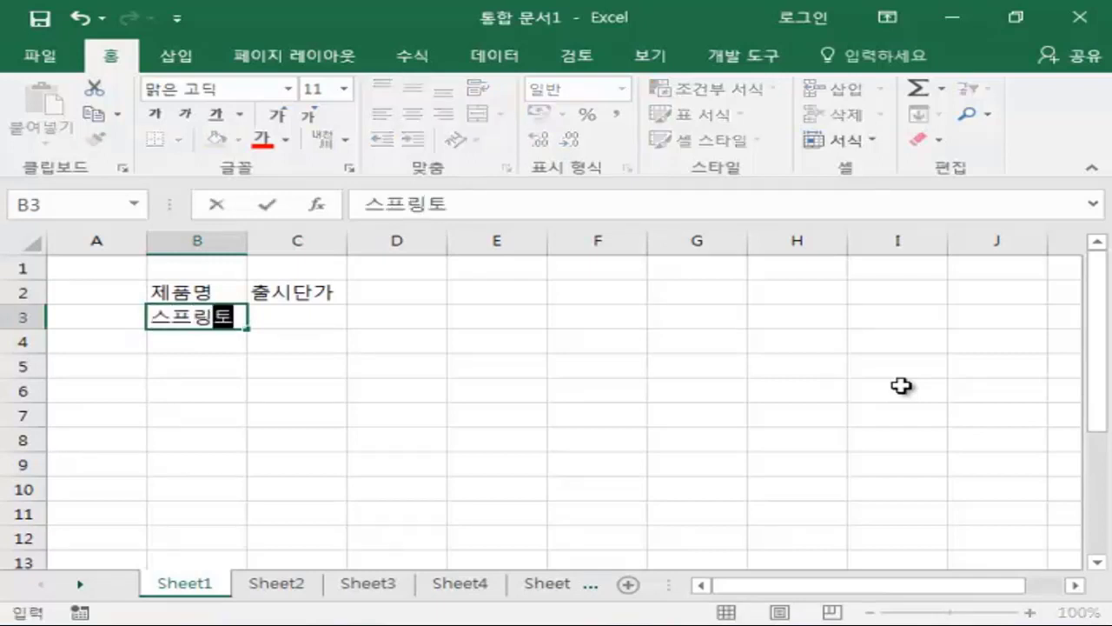
{"action": "key", "text": "BackSpace"}
{"action": "key", "text": "BackSpace"}
{"action": "type", "text": "노트"}
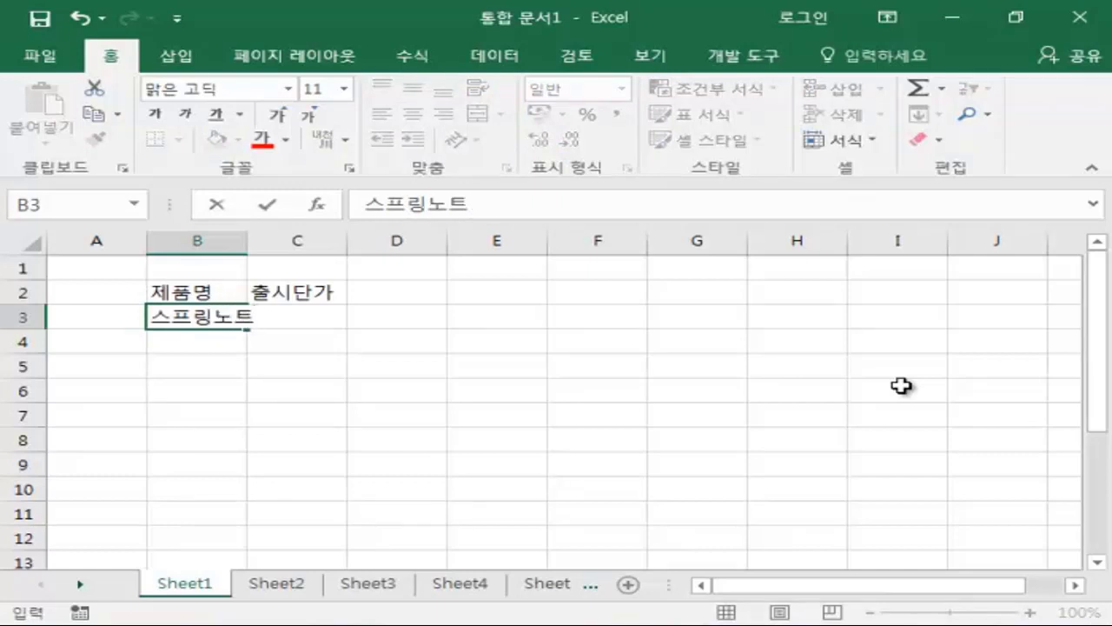
{"action": "key", "text": "Return"}
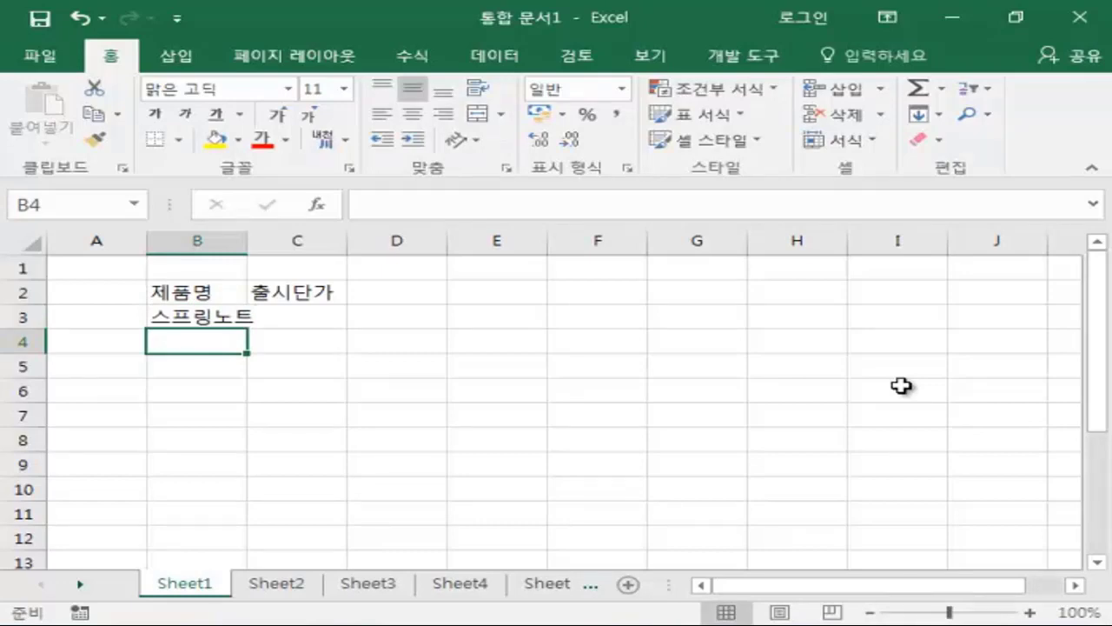
{"action": "type", "text": "포스트잇"}
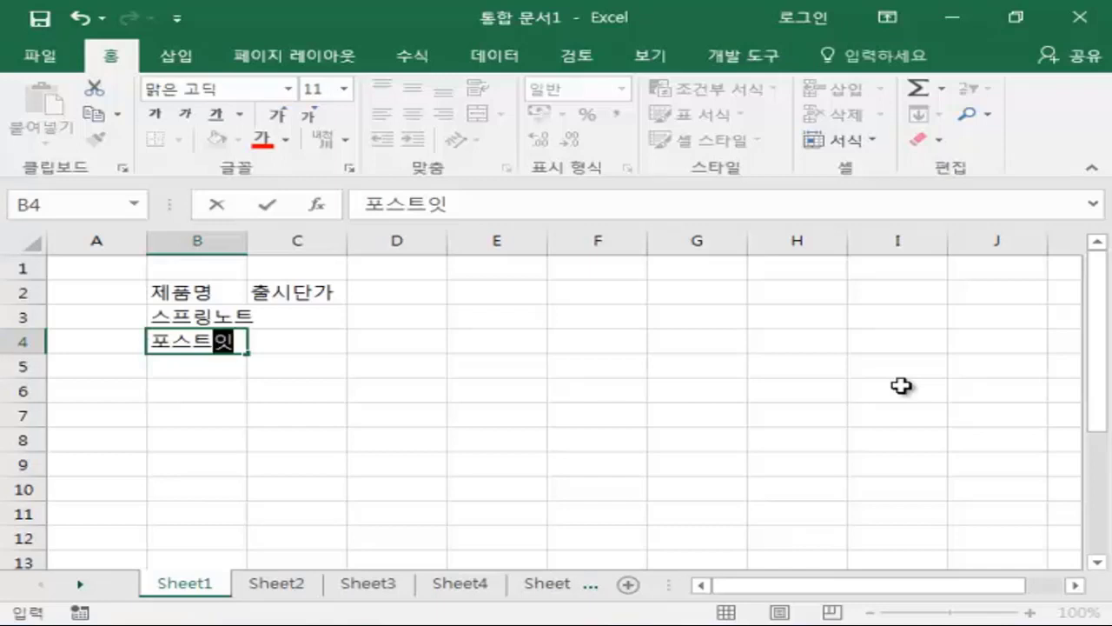
{"action": "key", "text": "Return"}
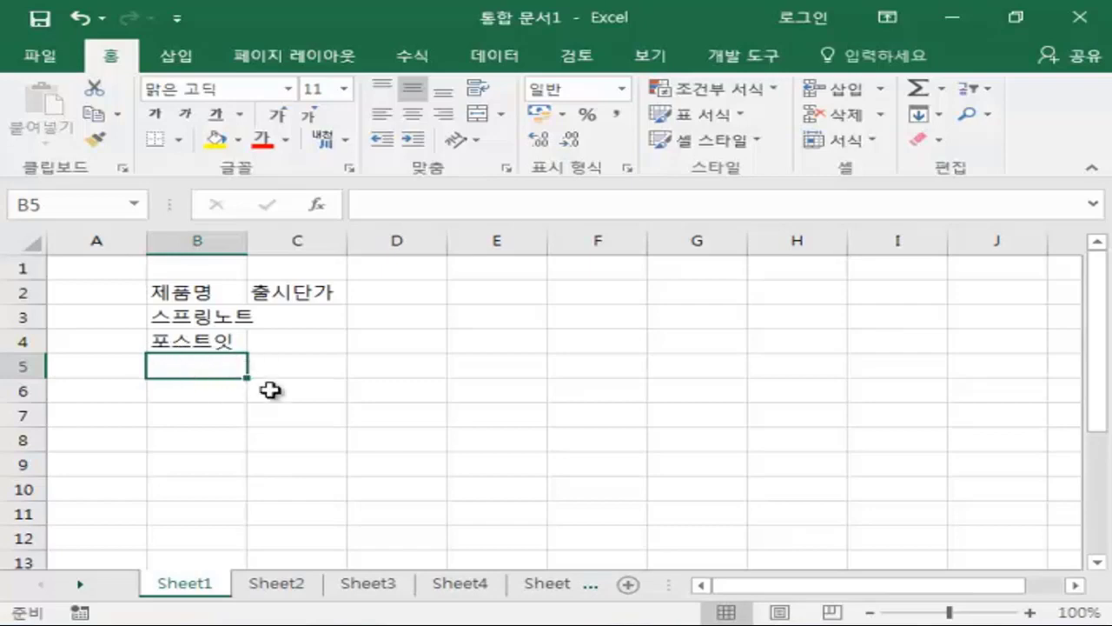
Step: Add (형광녹색) as a second line inside cell B4 and widen column B so that line fits without wrapping
{"action": "double_click", "coordinate": [234, 339]}
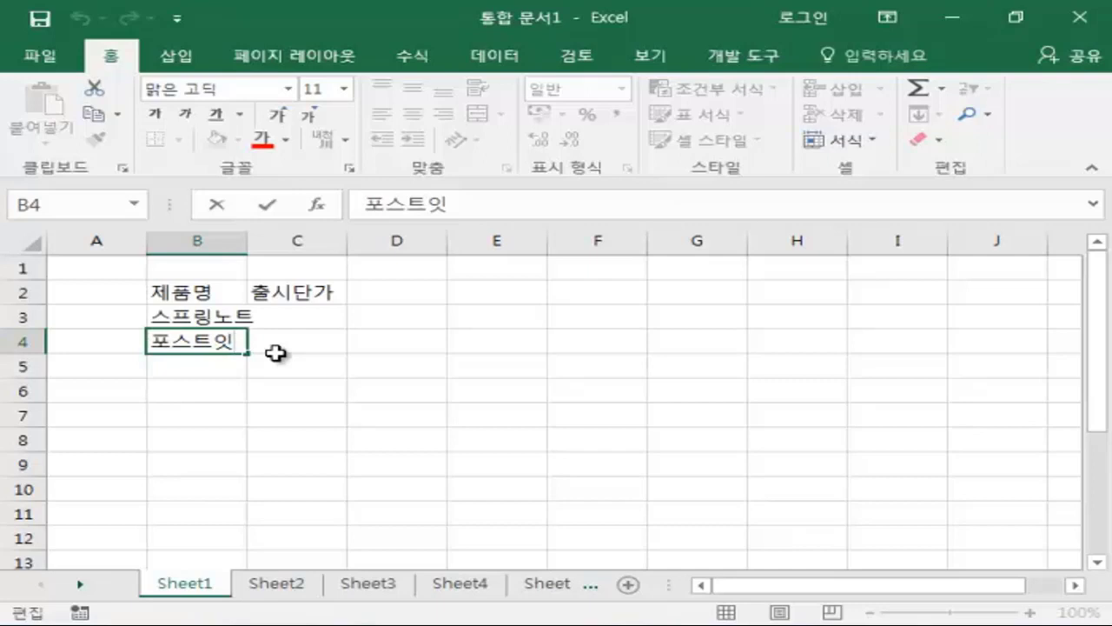
{"action": "key", "text": "alt"}
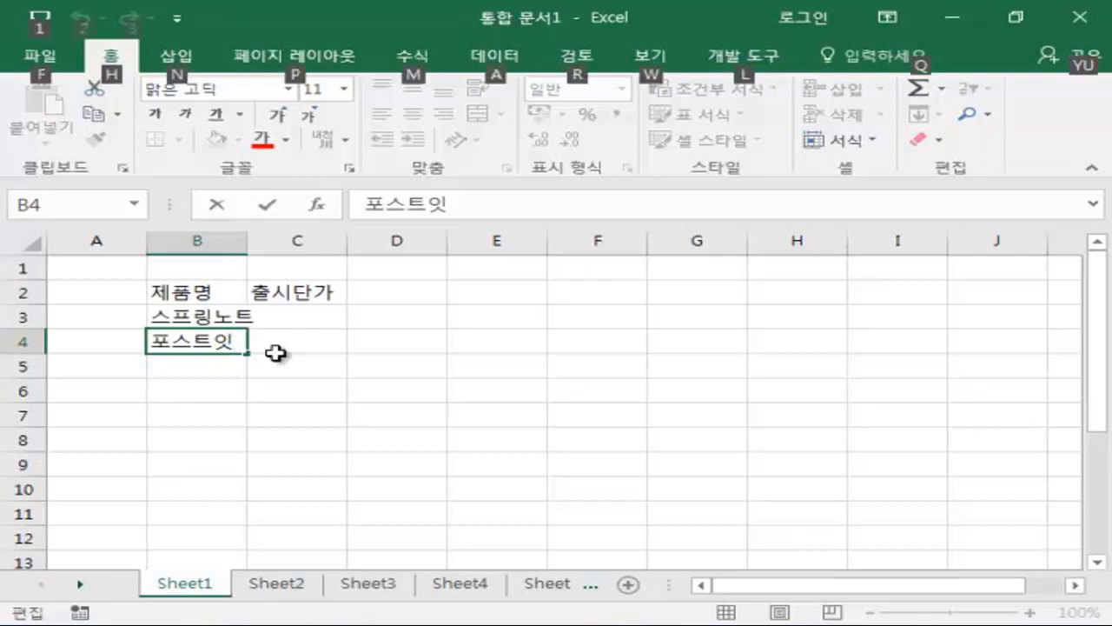
{"action": "key", "text": "alt+Return"}
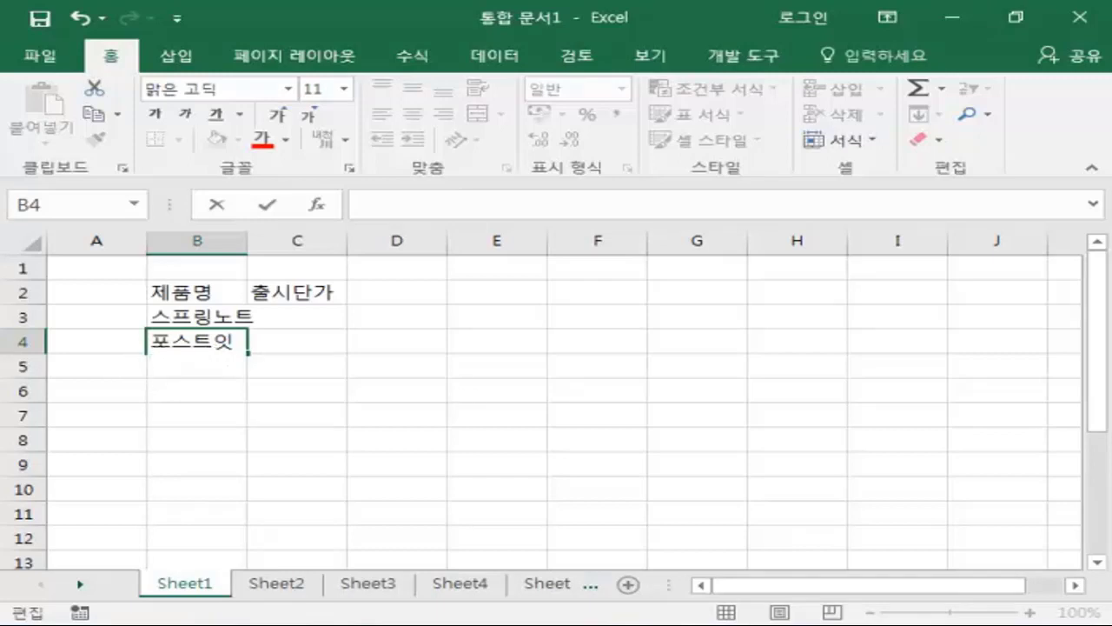
{"action": "type", "text": "(형광"}
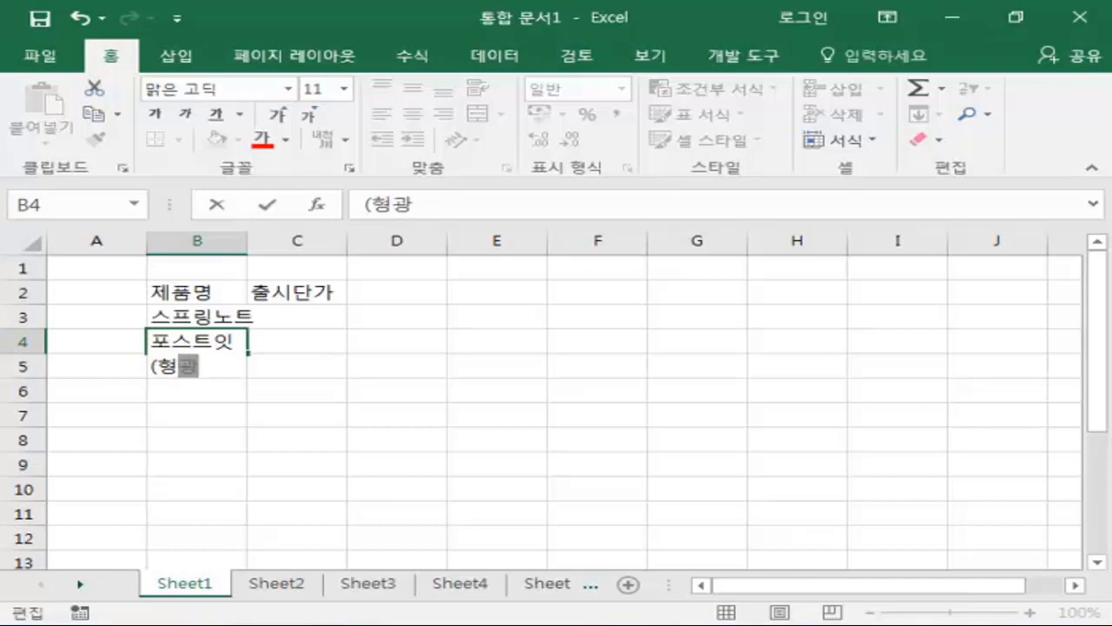
{"action": "type", "text": "녹색"}
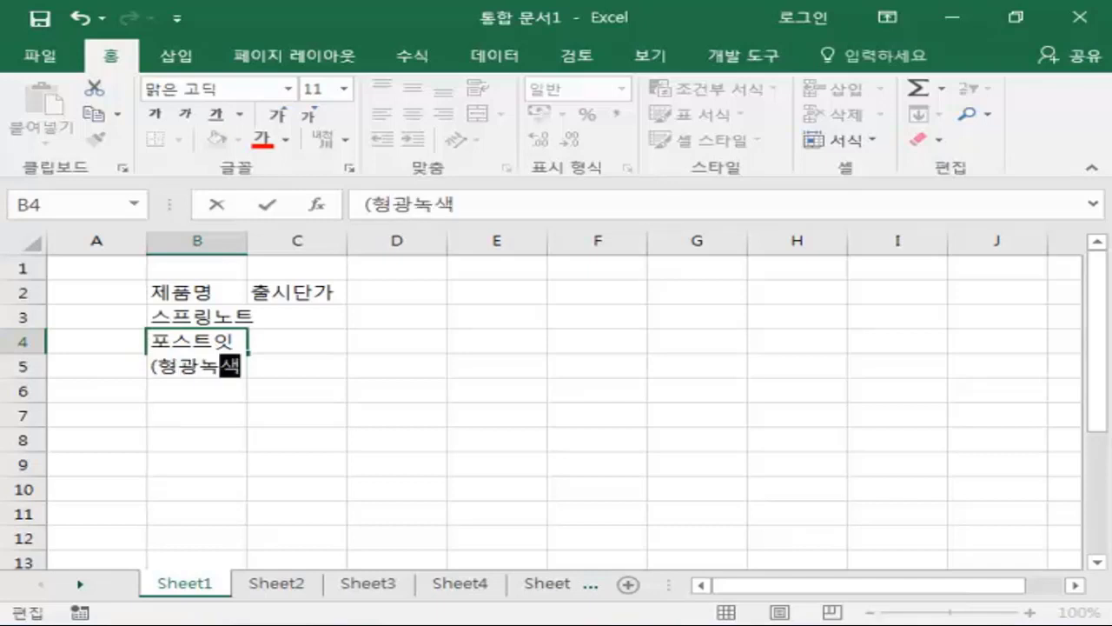
{"action": "type", "text": ")"}
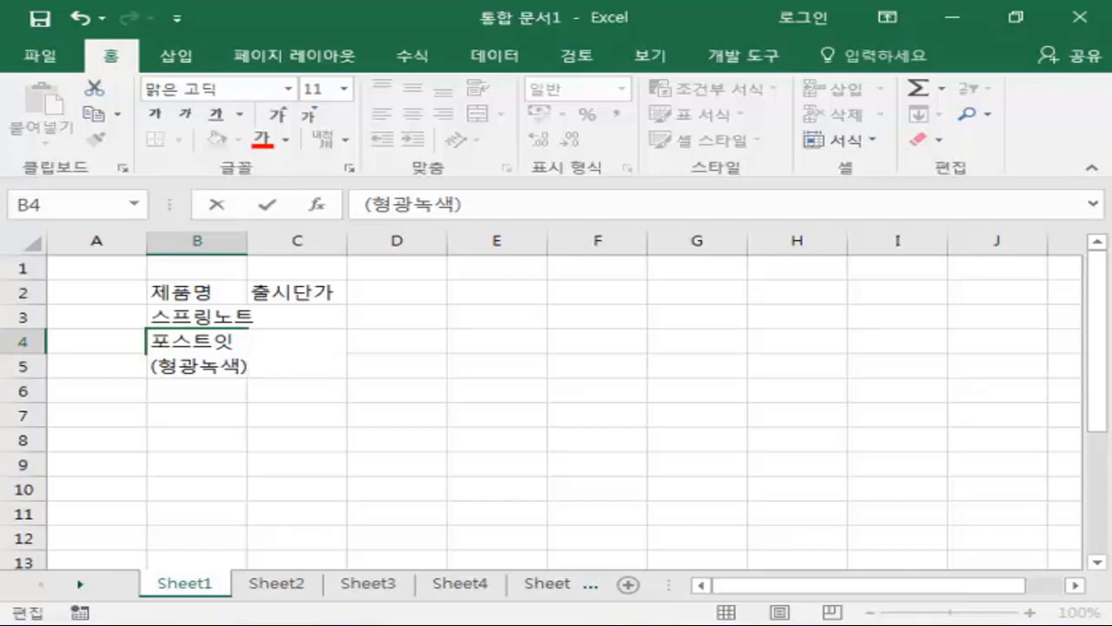
{"action": "key", "text": "Return"}
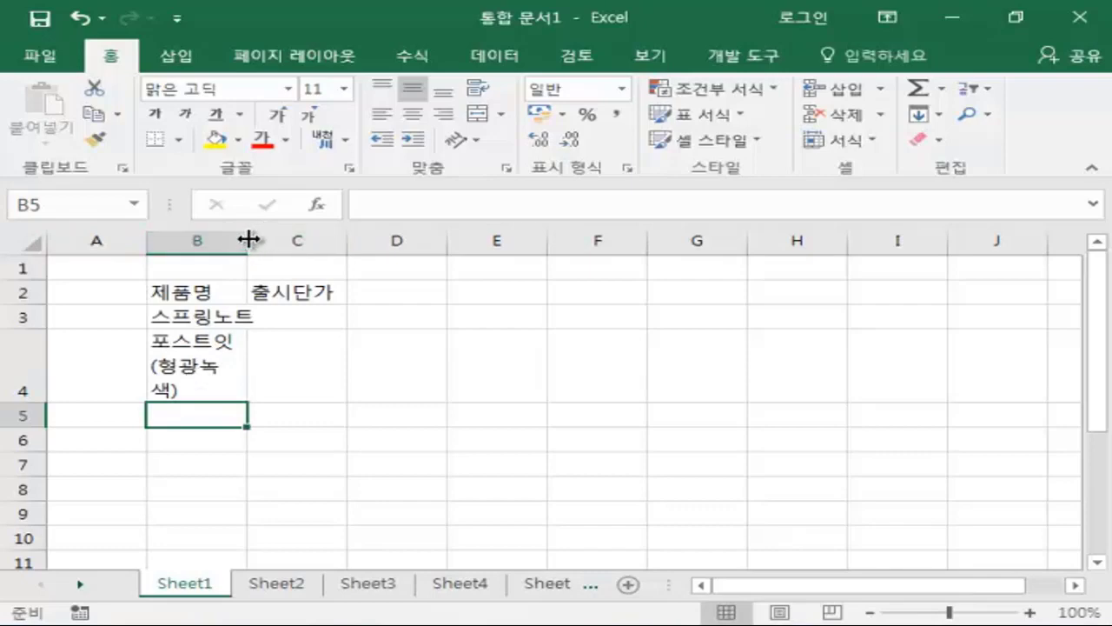
{"action": "left_click_drag", "start_coordinate": [248, 238], "coordinate": [265, 237]}
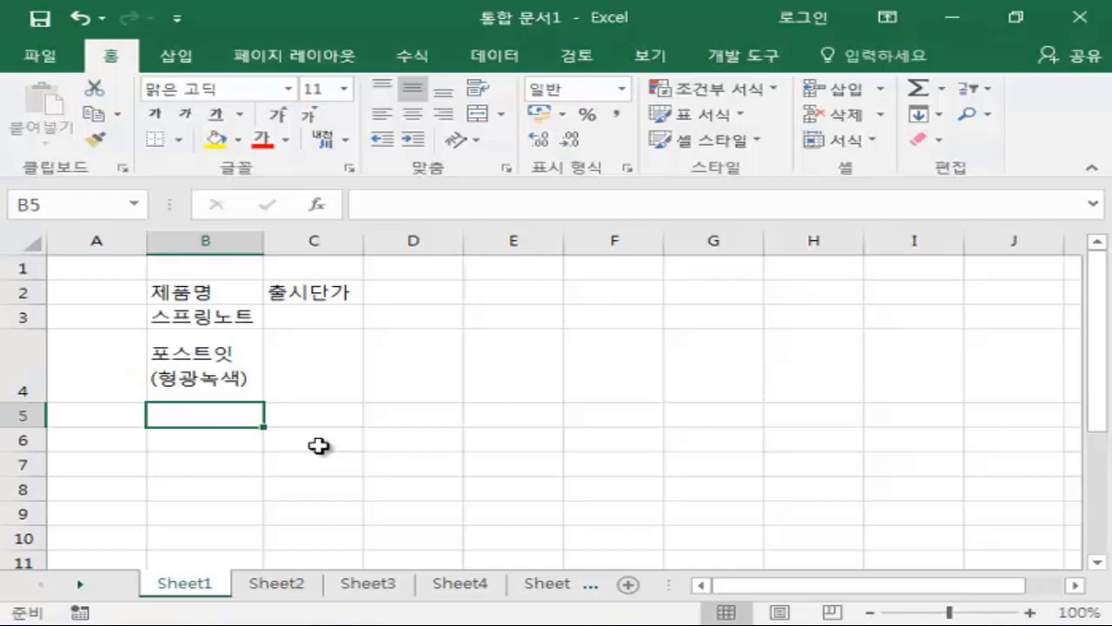
Step: Enter the product name in cell B5 on three lines within the cell: 샤프, (0.38mm, and 독일제품)
{"action": "type", "text": "샾"}
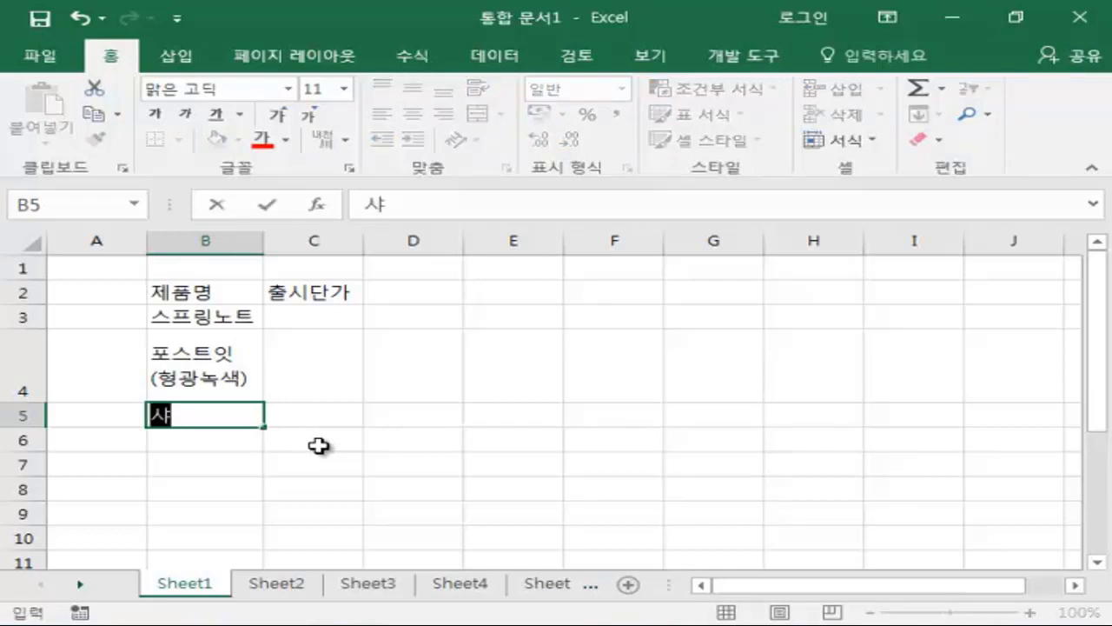
{"action": "type", "text": "ㅡ"}
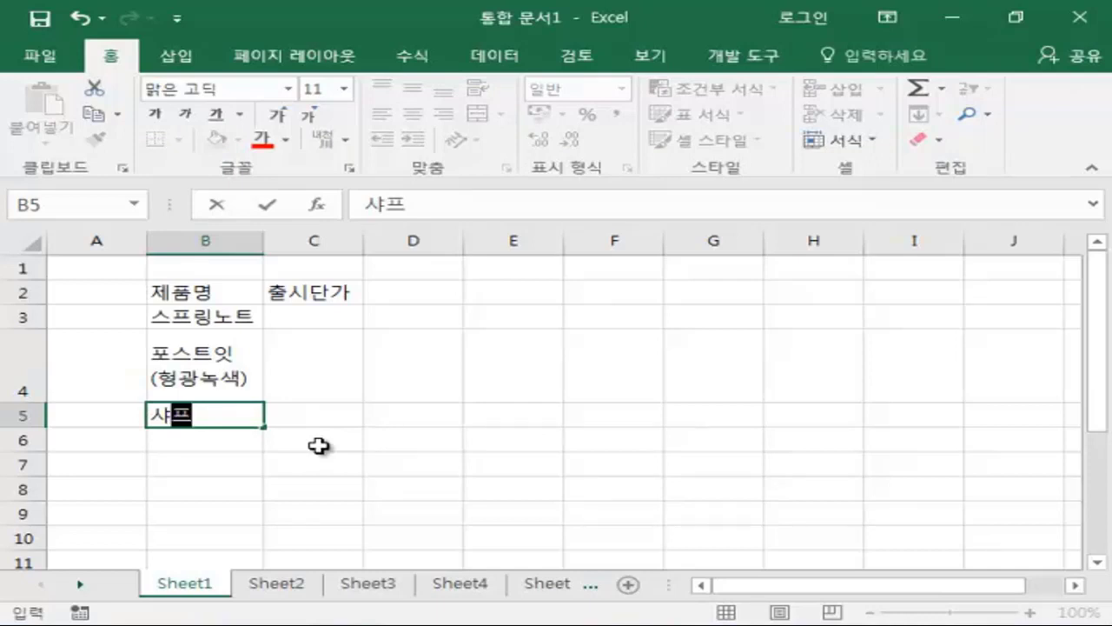
{"action": "key", "text": "Return"}
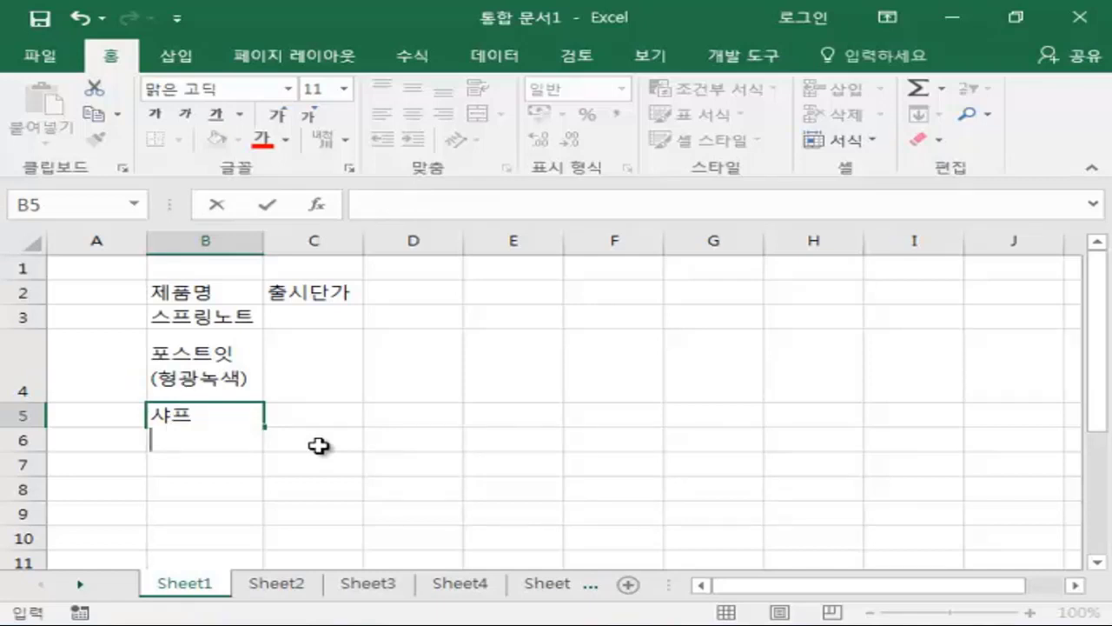
{"action": "type", "text": "(0.38"}
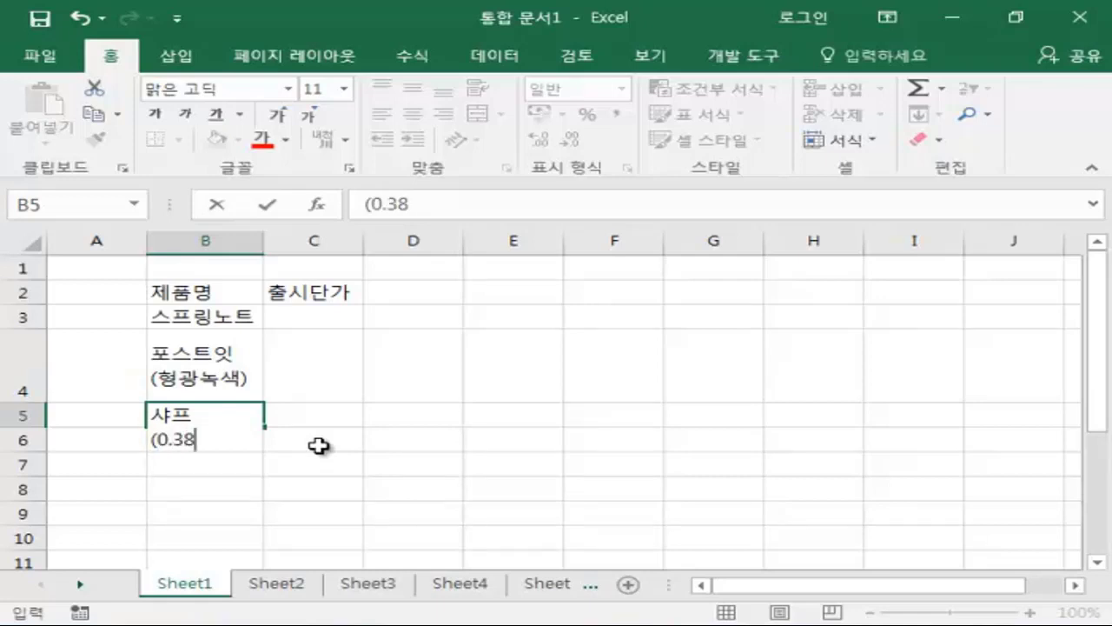
{"action": "type", "text": "mm"}
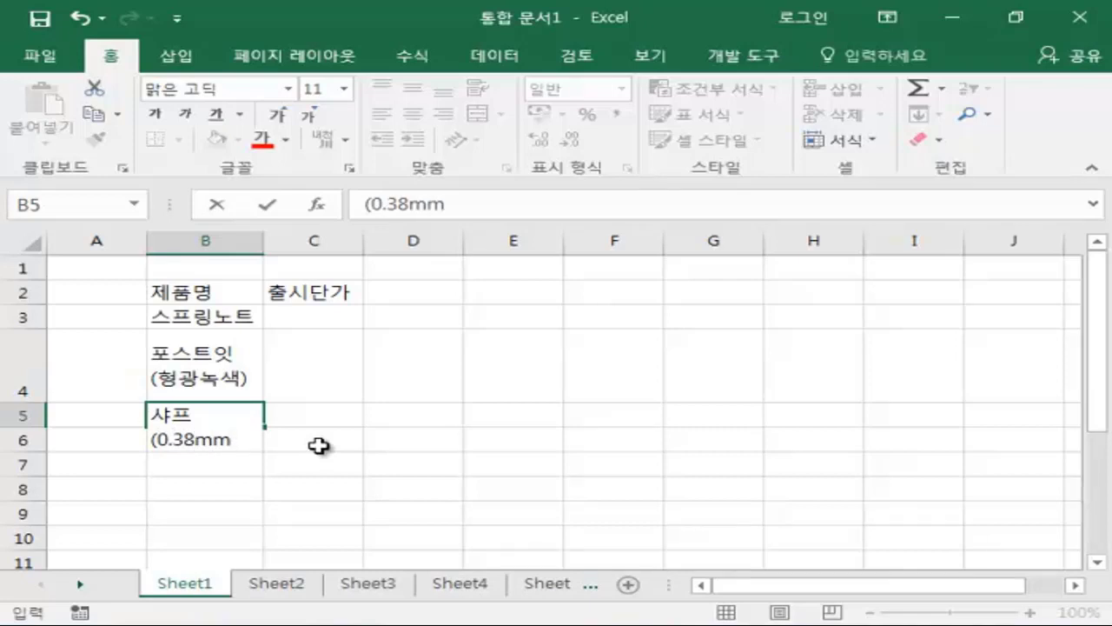
{"action": "key", "text": "alt+Return"}
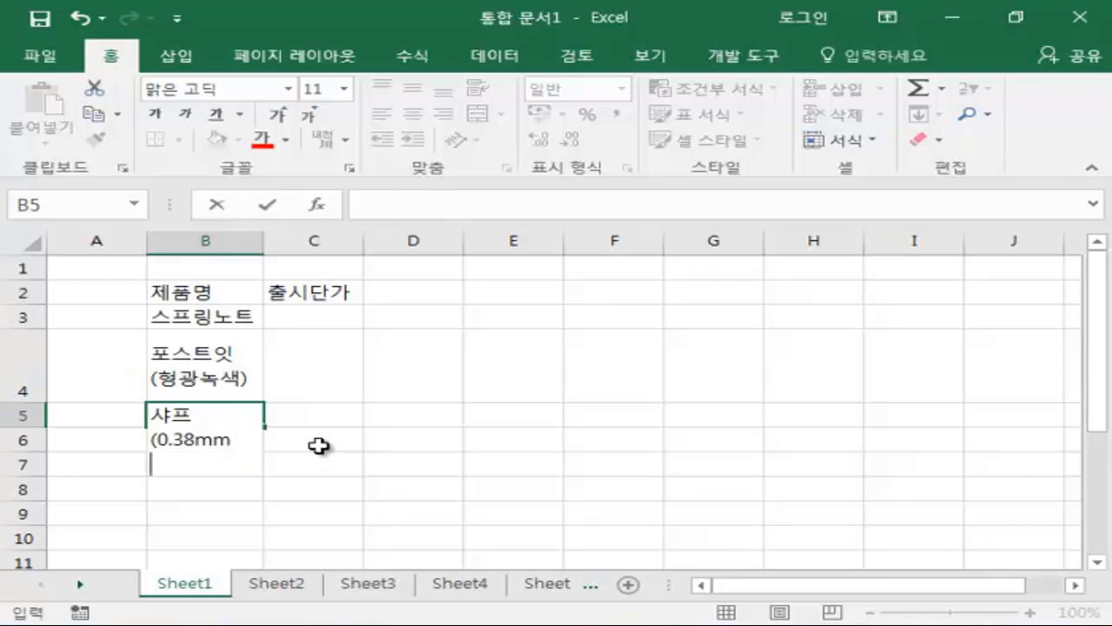
{"action": "type", "text": "eh"}
{"action": "key", "text": "BackSpace"}
{"action": "key", "text": "BackSpace"}
{"action": "key", "text": "Hangul"}
{"action": "type", "text": "독일제품"}
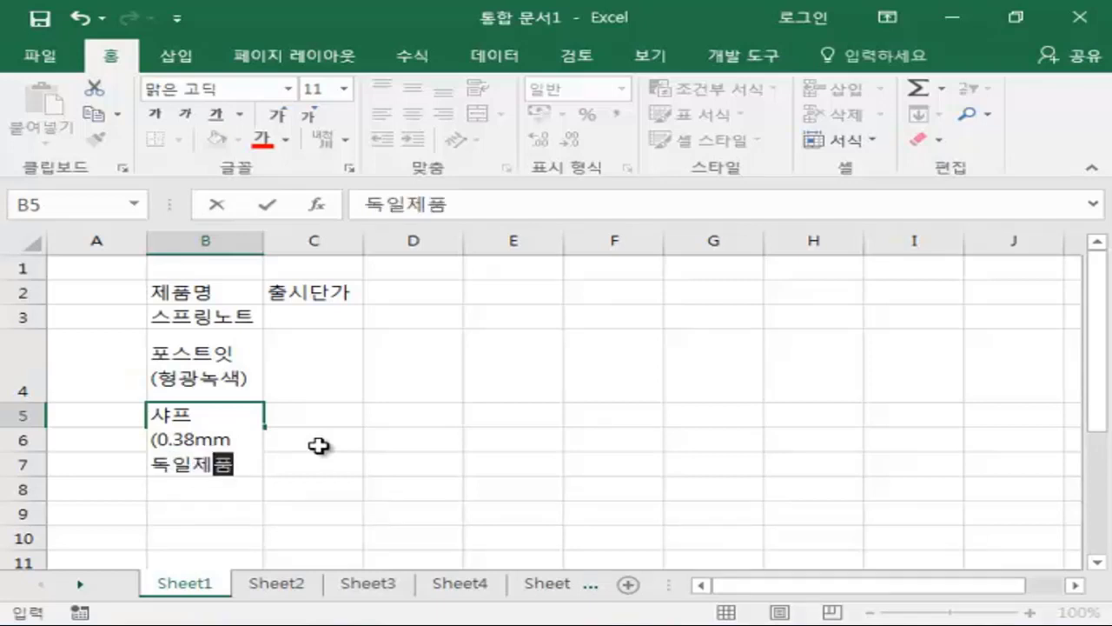
{"action": "type", "text": ")"}
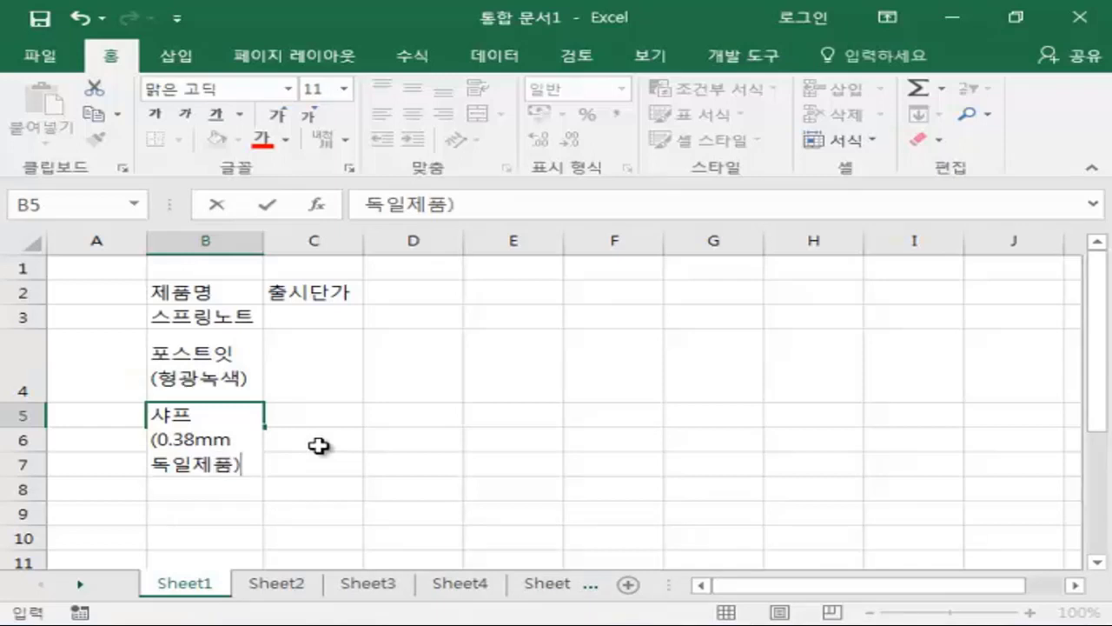
{"action": "key", "text": "Return"}
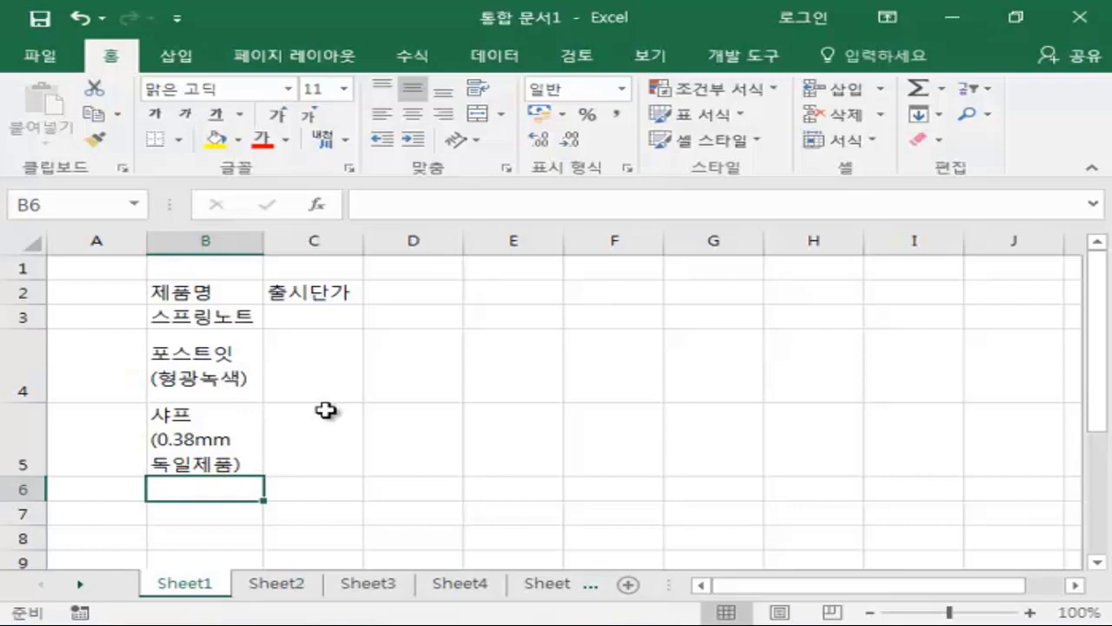
Step: Enter the launch prices 1350, 980 and 5200 for the three products in cells C3 to C5
{"action": "left_click", "coordinate": [311, 315]}
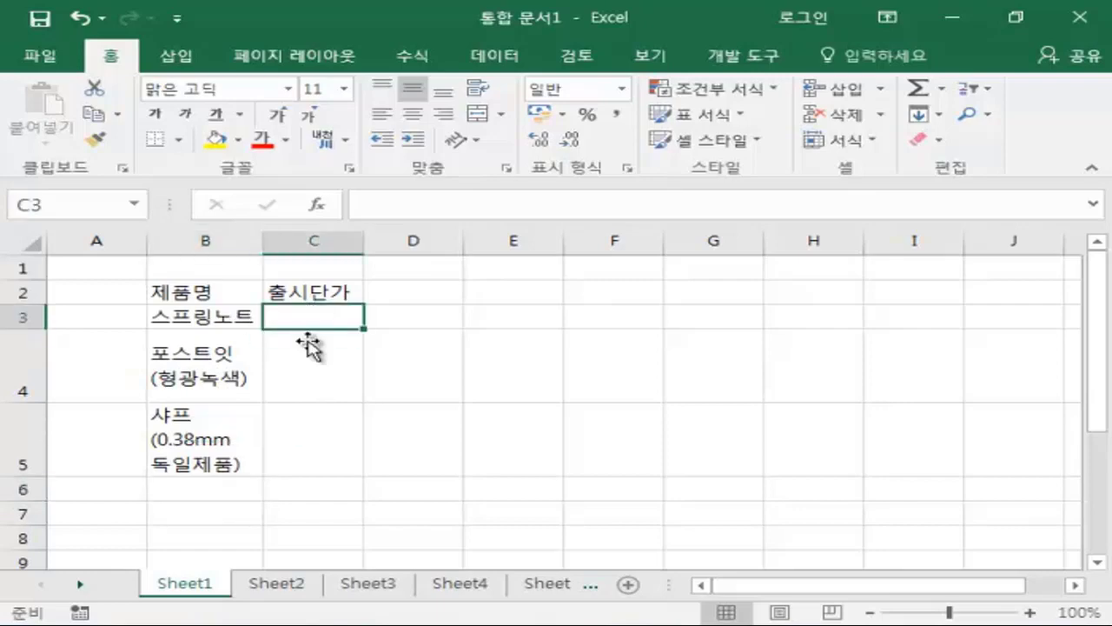
{"action": "left_click", "coordinate": [309, 348]}
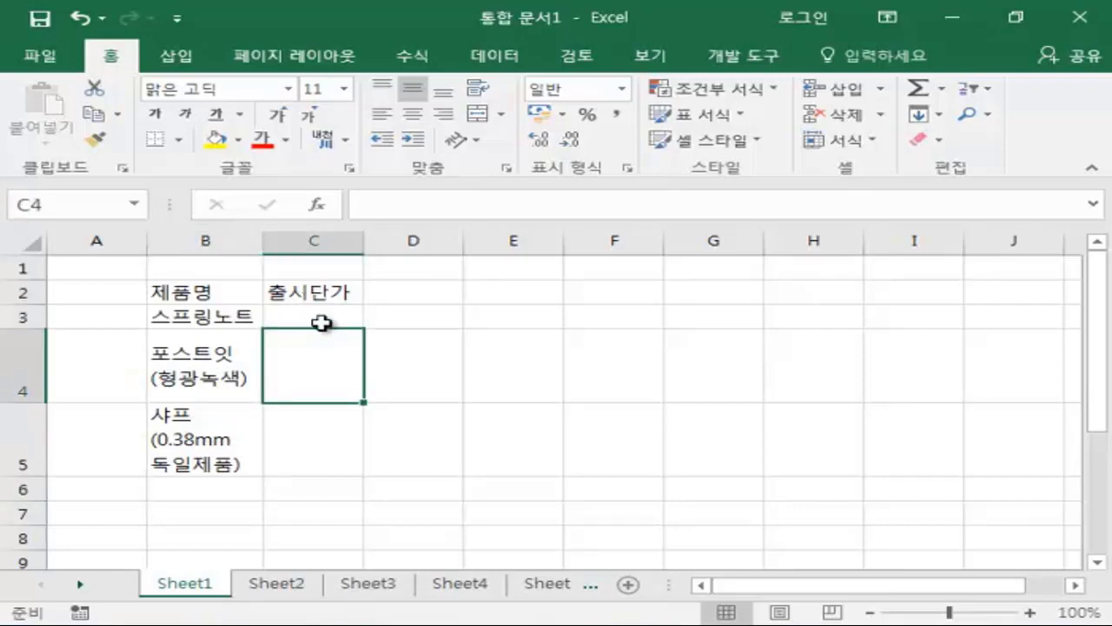
{"action": "left_click", "coordinate": [321, 322]}
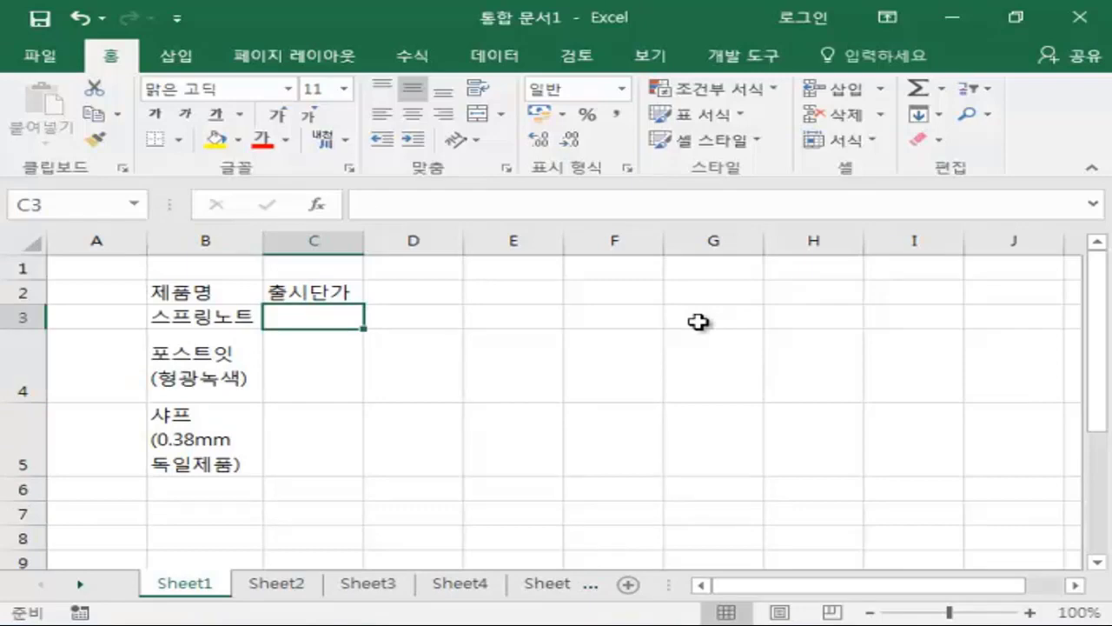
{"action": "type", "text": "1350"}
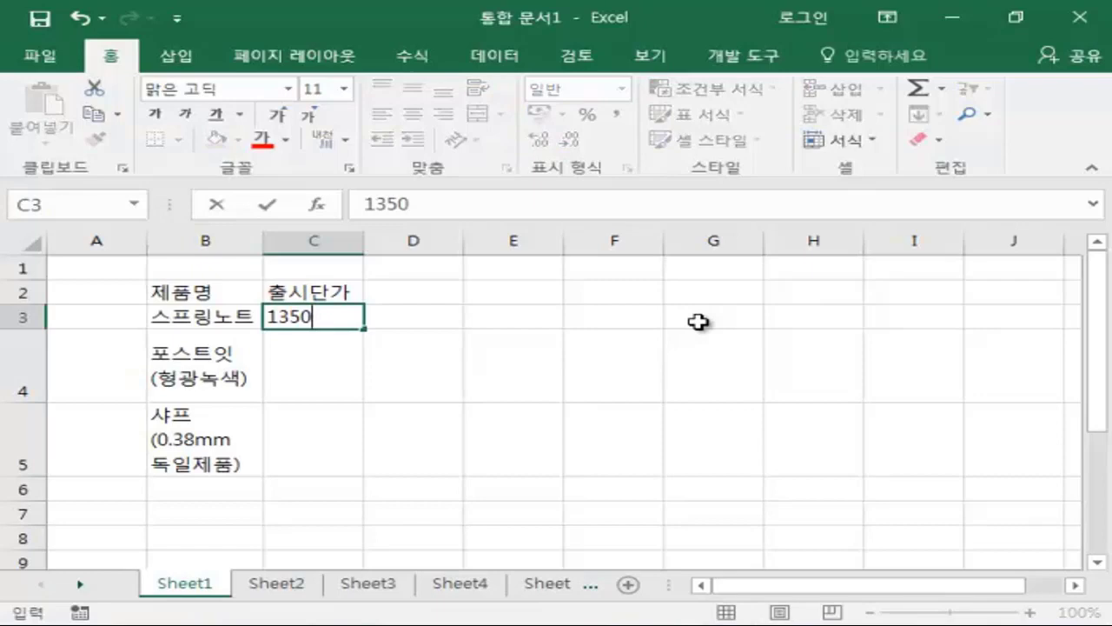
{"action": "key", "text": "Return"}
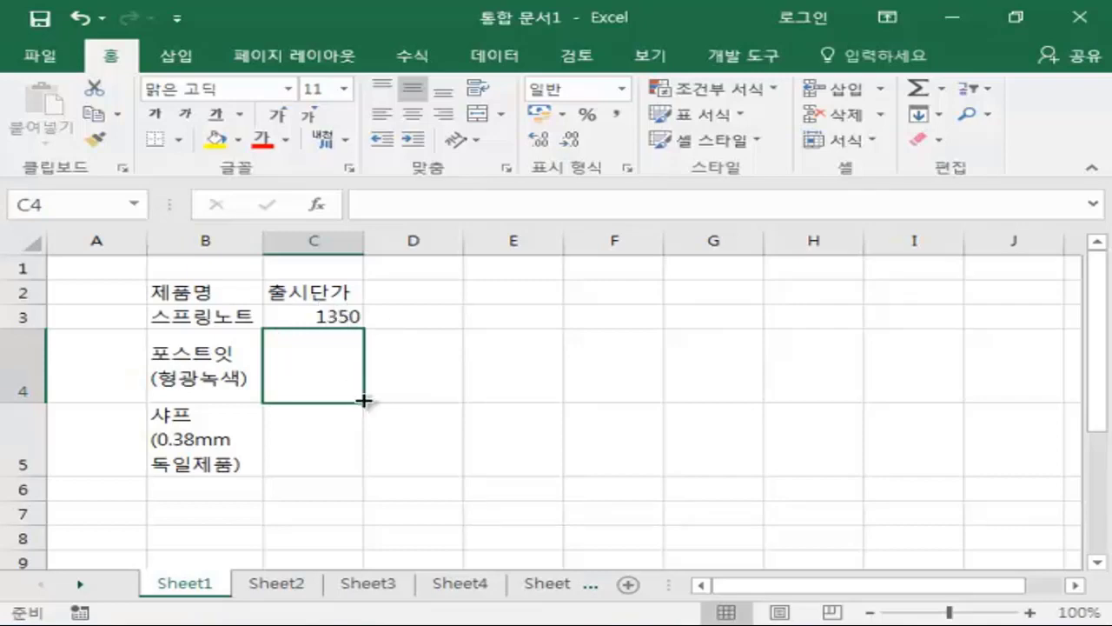
{"action": "type", "text": "980"}
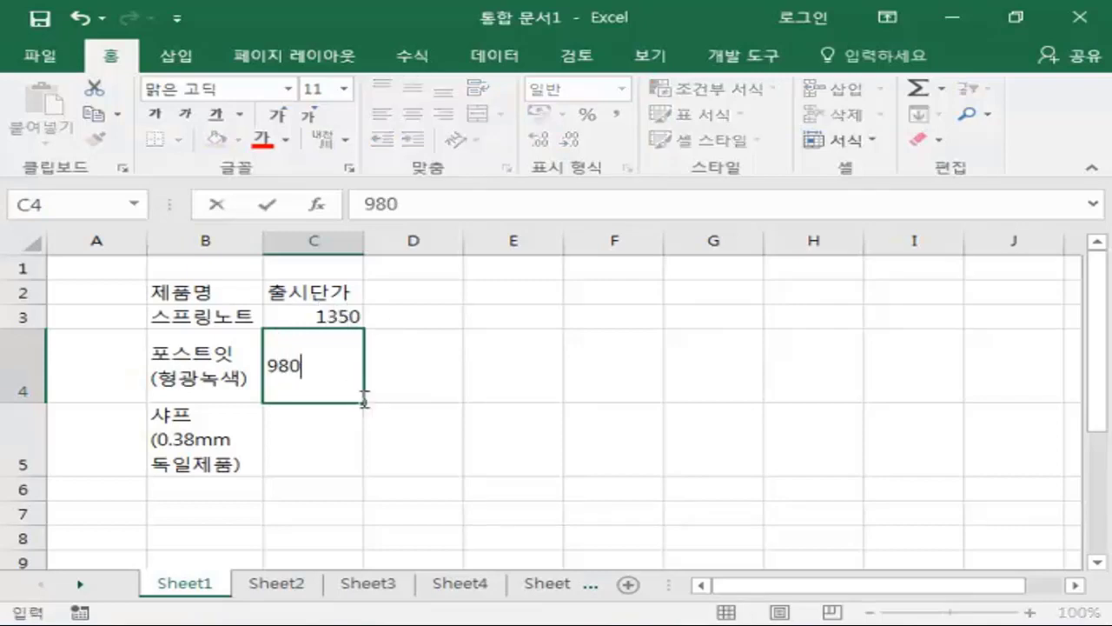
{"action": "key", "text": "Return"}
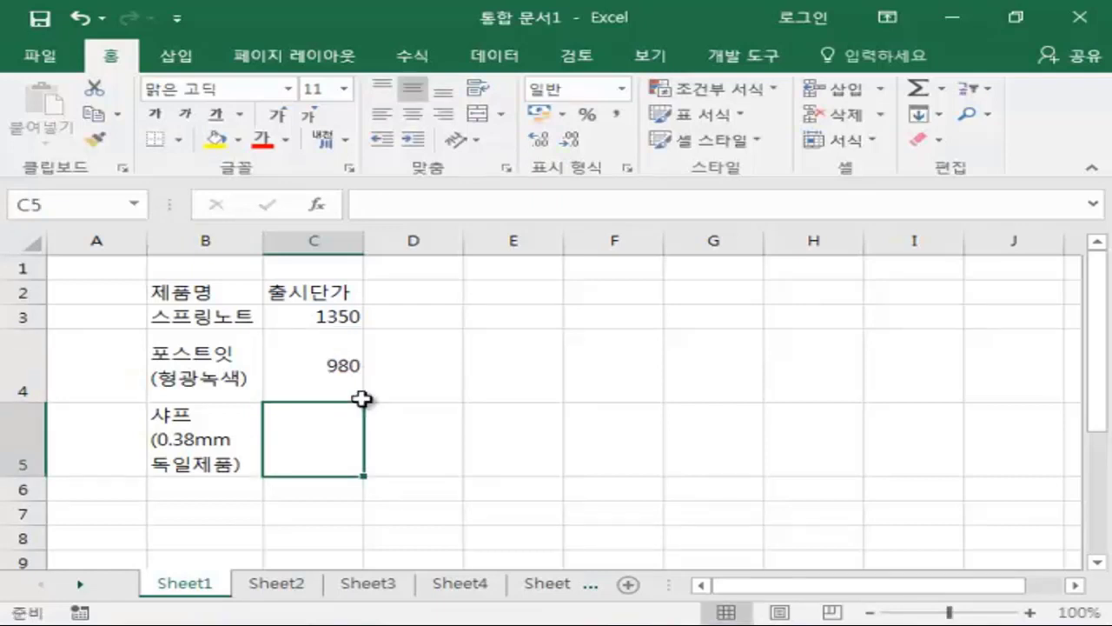
{"action": "type", "text": "5200"}
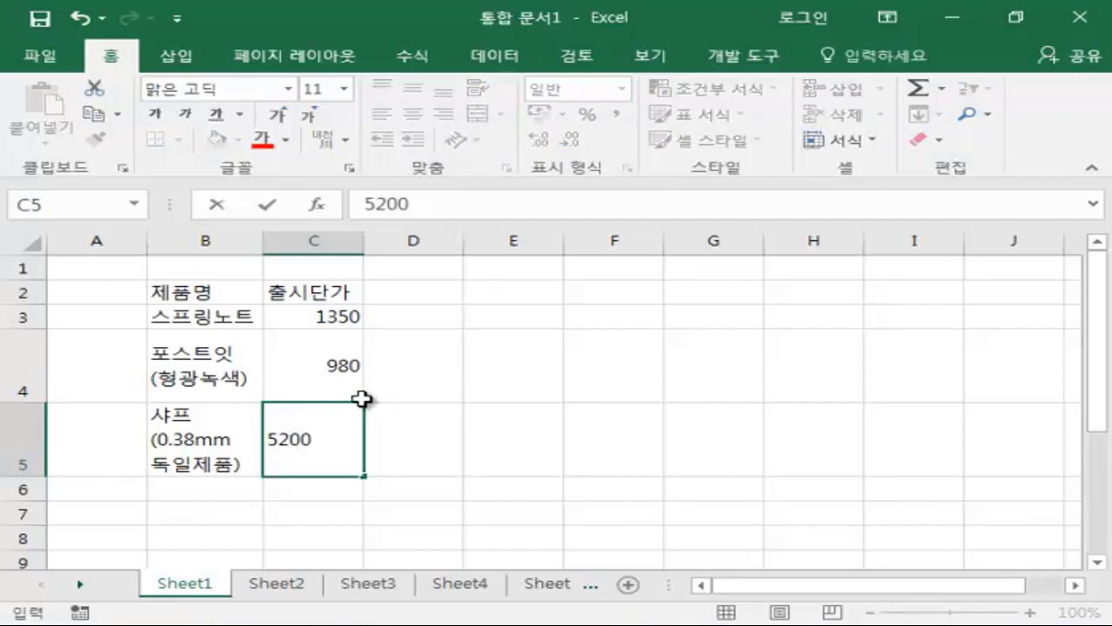
{"action": "key", "text": "Return"}
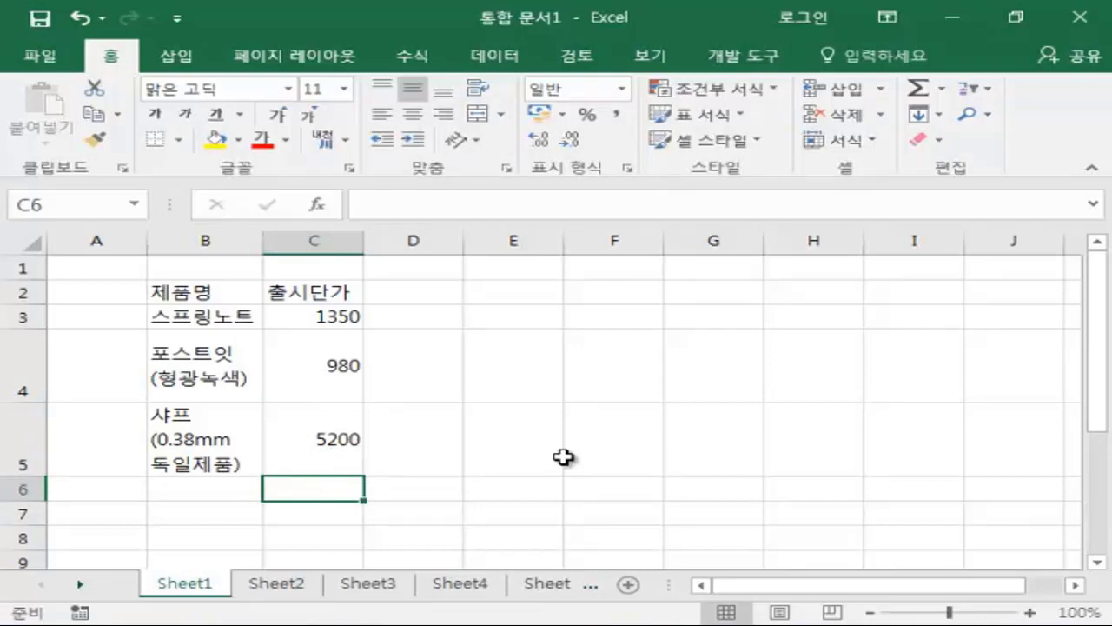
Step: Enter the header 판매수량 in cell D2, beside the 출시단가 header
{"action": "left_click", "coordinate": [401, 294]}
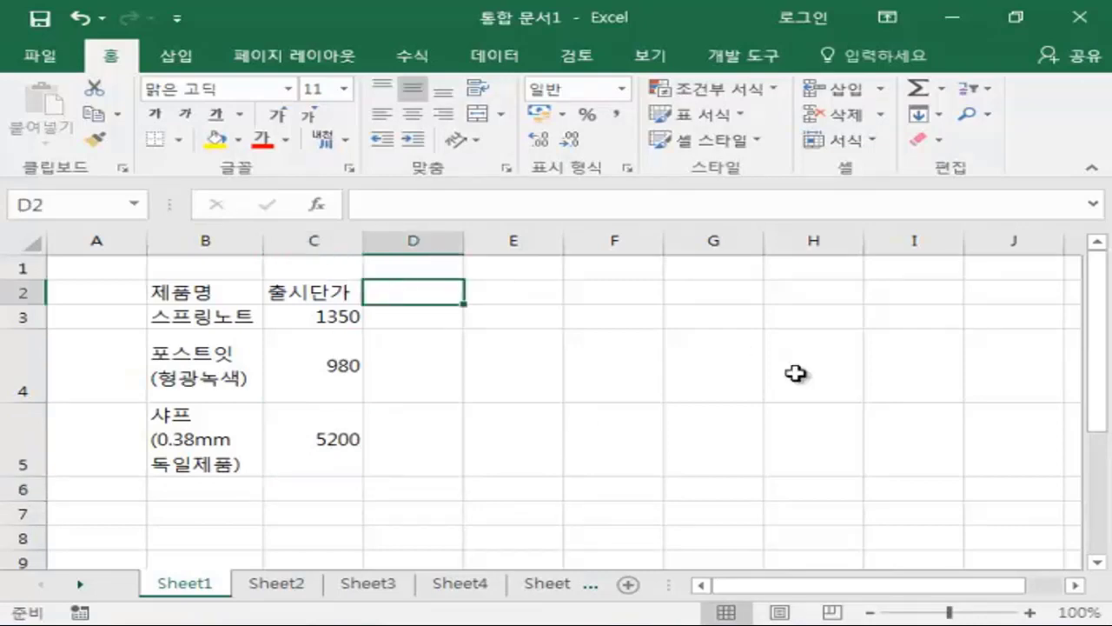
{"action": "type", "text": "판매수"}
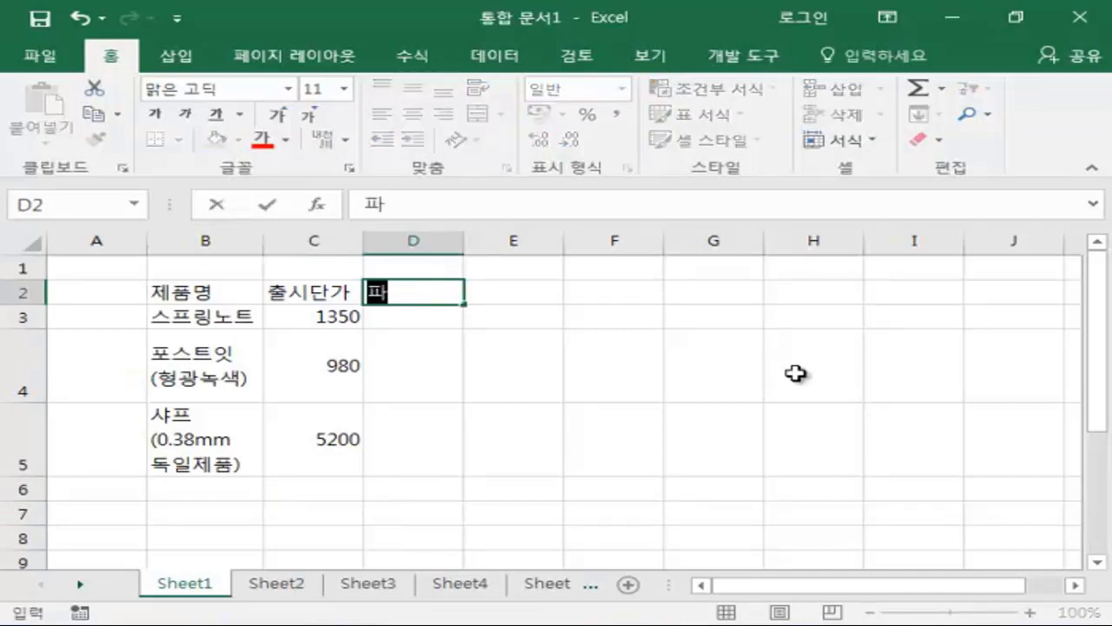
{"action": "type", "text": "량"}
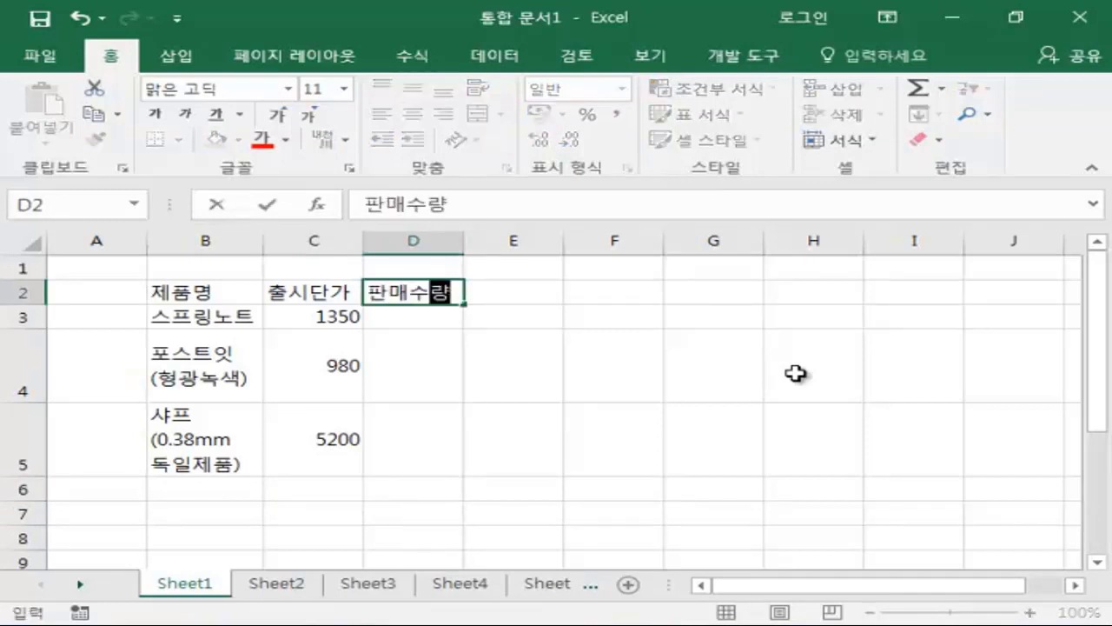
{"action": "key", "text": "Return"}
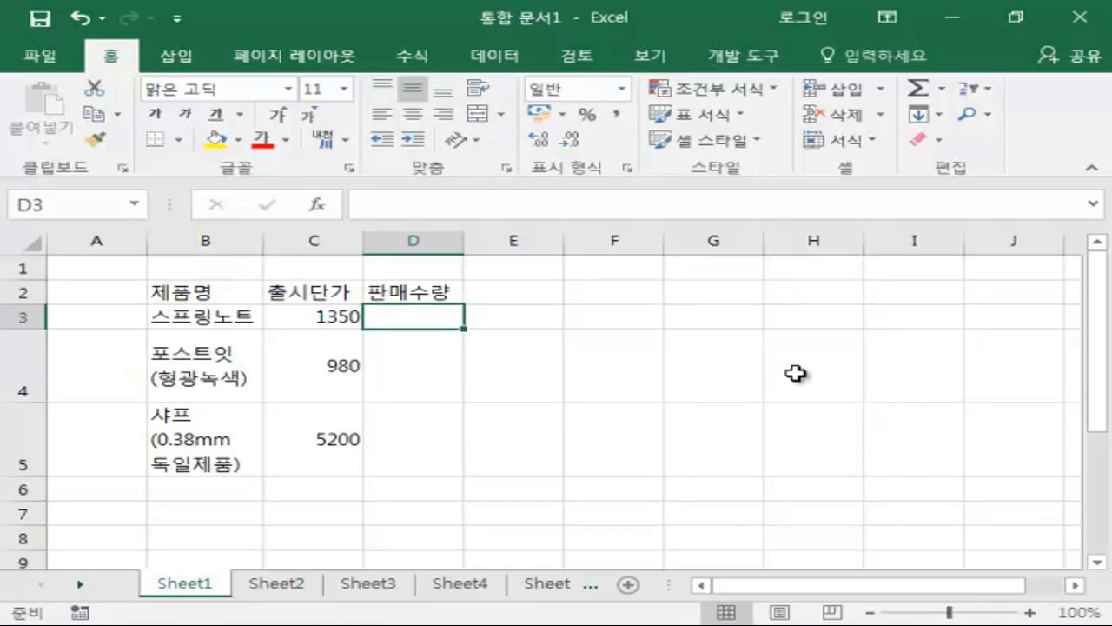
Step: Enter the sales quantities 200, 700 and 35 for the three products in cells D3 to D5
{"action": "type", "text": "200"}
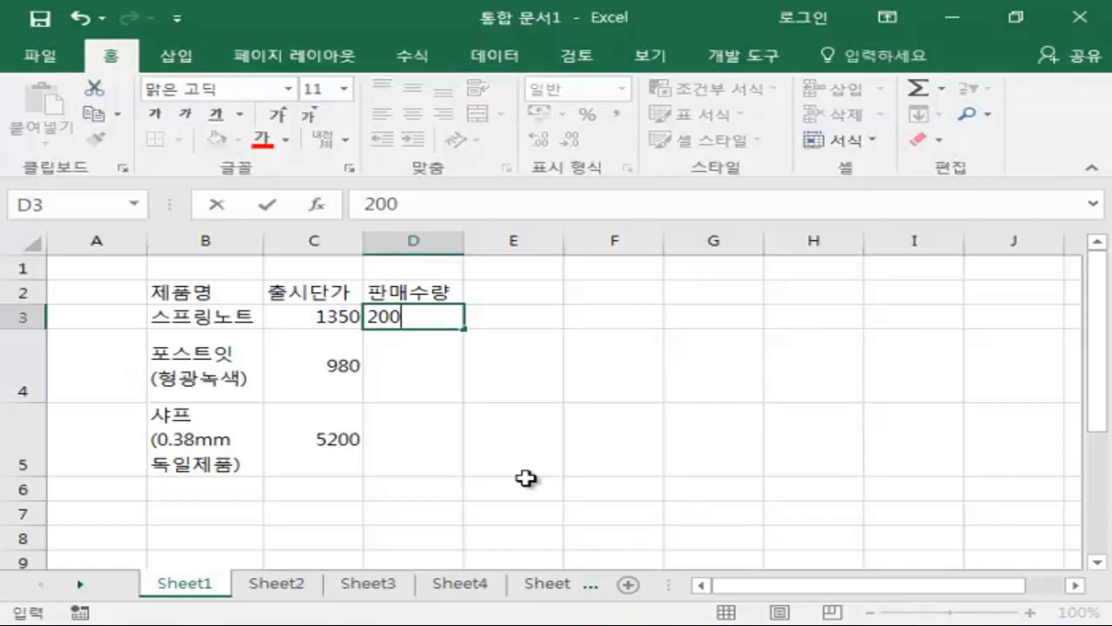
{"action": "left_click", "coordinate": [372, 350]}
{"action": "type", "text": "700"}
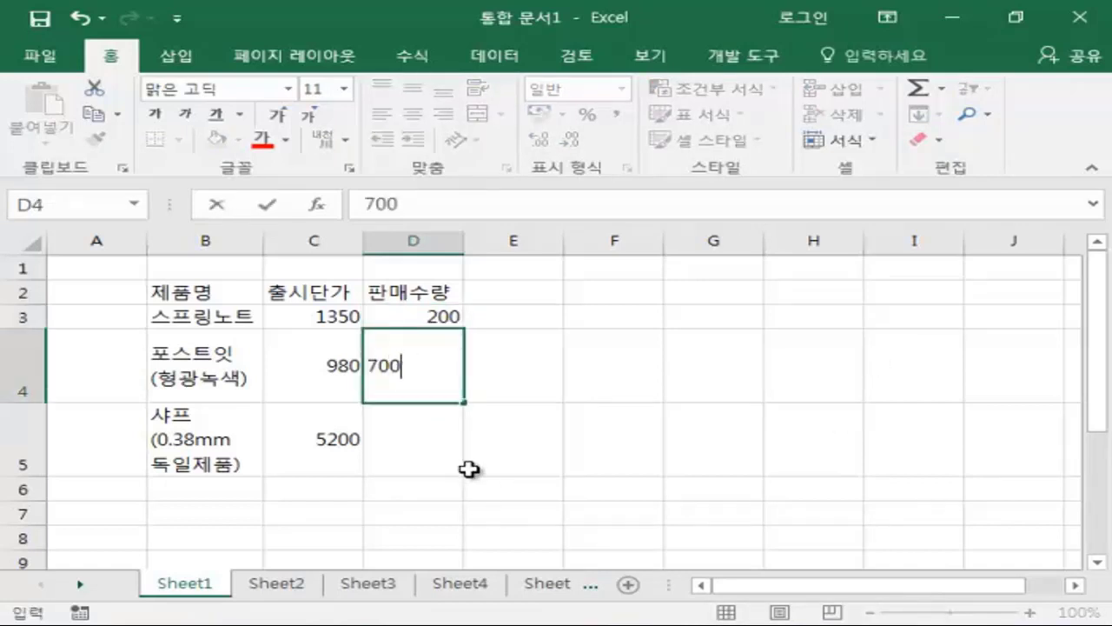
{"action": "left_click", "coordinate": [409, 434]}
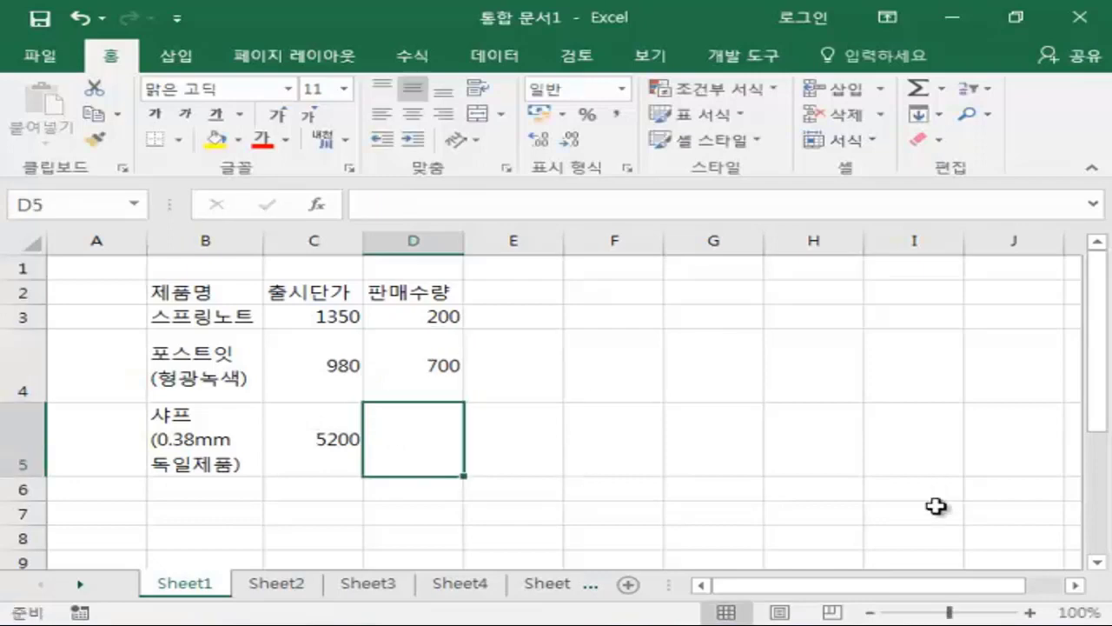
{"action": "type", "text": "35"}
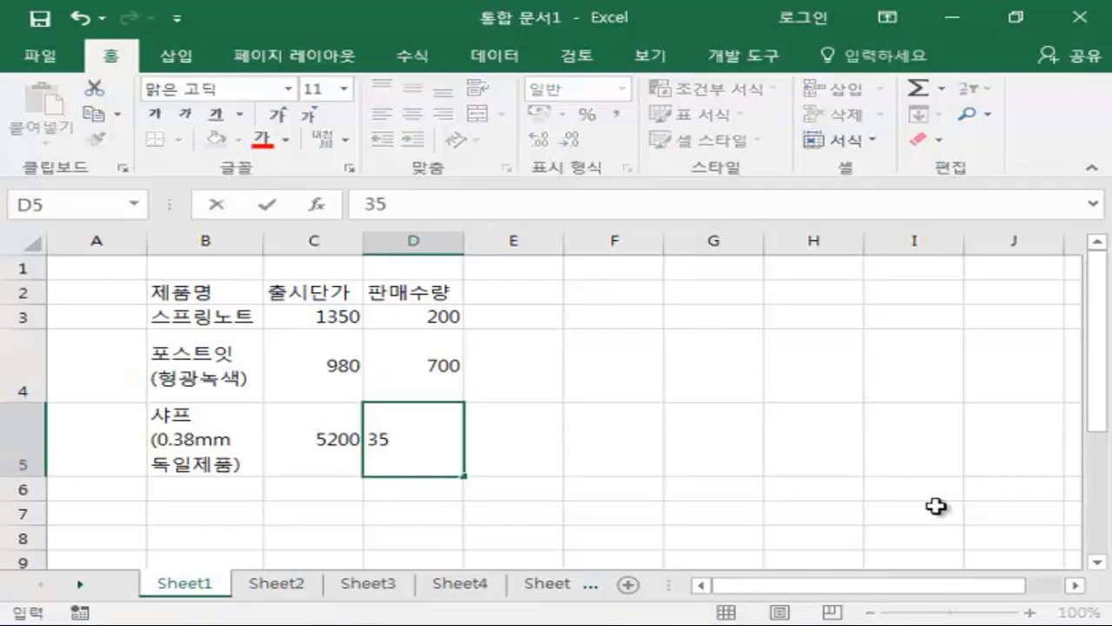
{"action": "key", "text": "Return"}
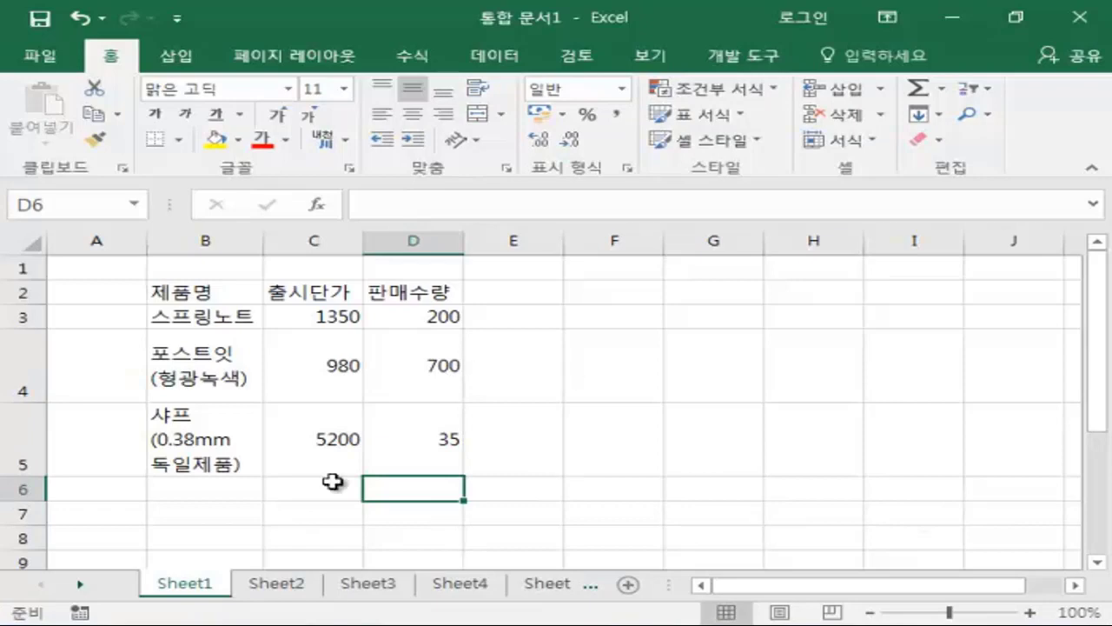
{"action": "left_click", "coordinate": [337, 320]}
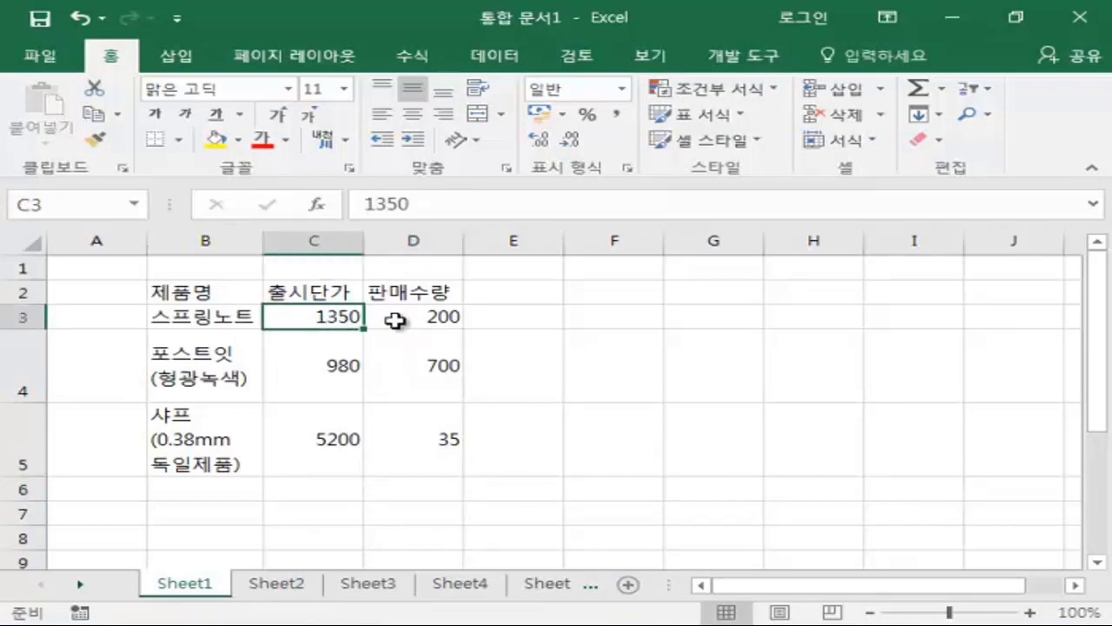
{"action": "left_click", "coordinate": [398, 319]}
{"action": "left_click", "coordinate": [347, 361]}
{"action": "left_click", "coordinate": [425, 363]}
{"action": "left_click", "coordinate": [318, 429]}
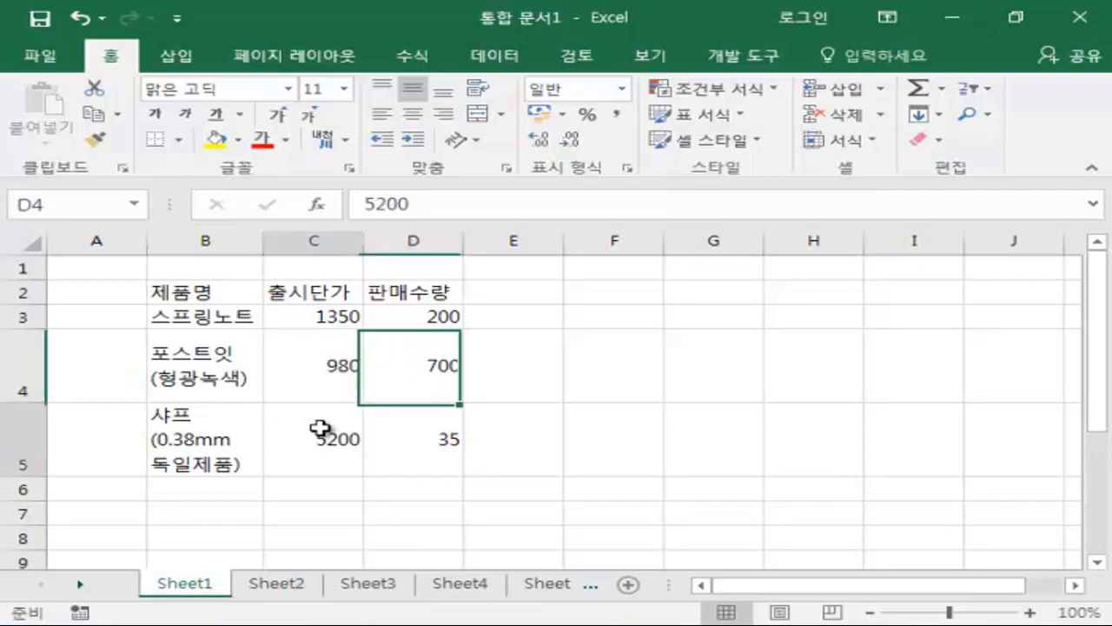
{"action": "left_click", "coordinate": [423, 433]}
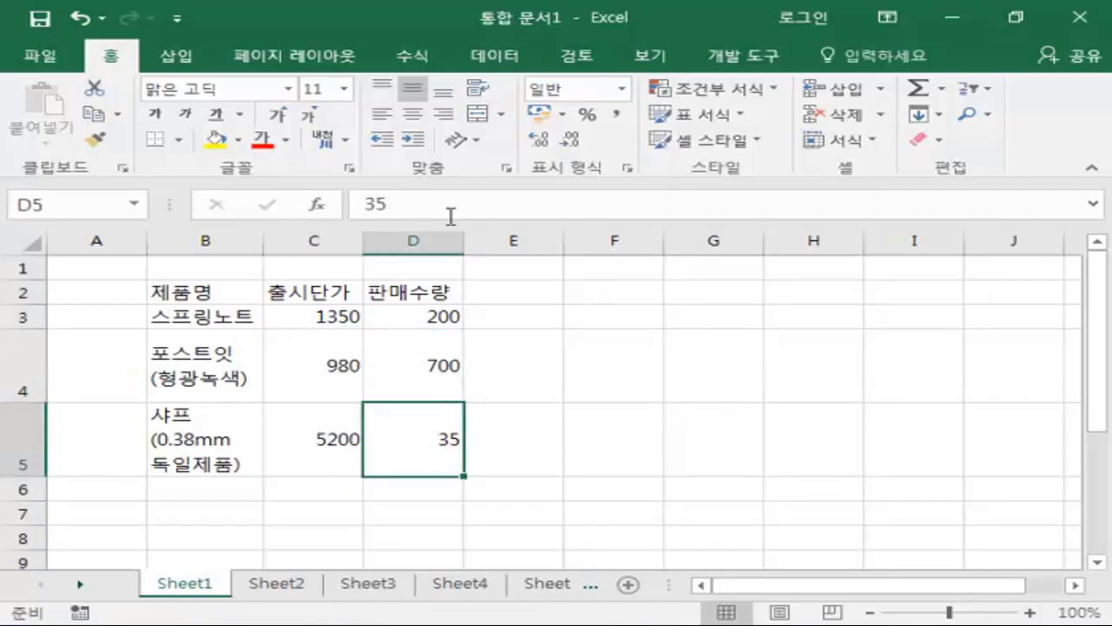
Step: Enter the header 매출금액 in cell E2, beside the 판매수량 header
{"action": "left_click", "coordinate": [512, 290]}
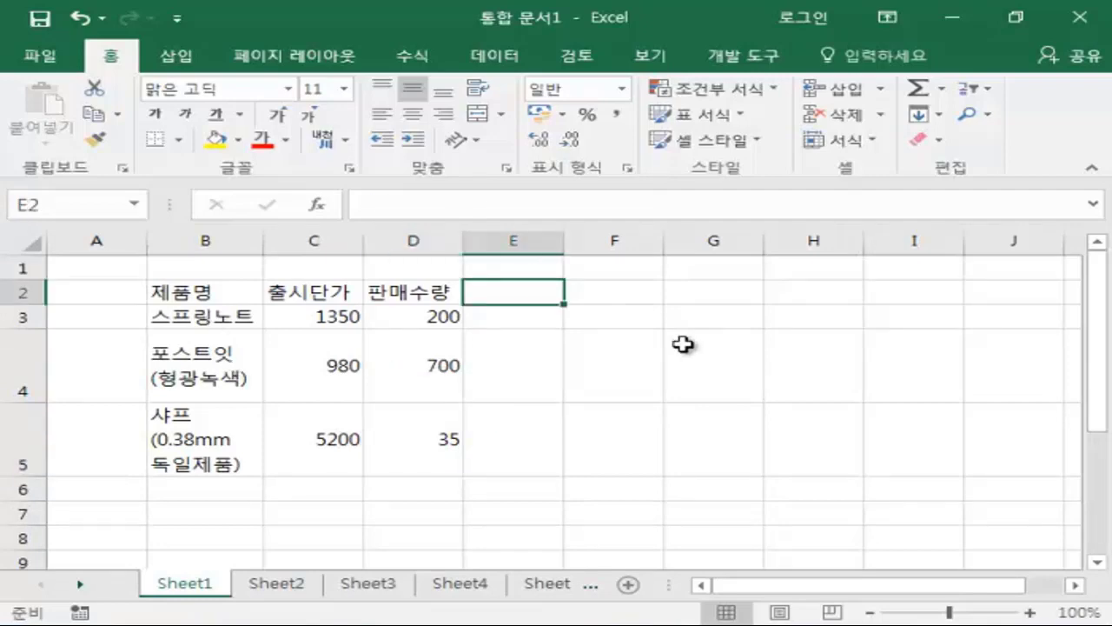
{"action": "type", "text": "금"}
{"action": "key", "text": "BackSpace"}
{"action": "key", "text": "BackSpace"}
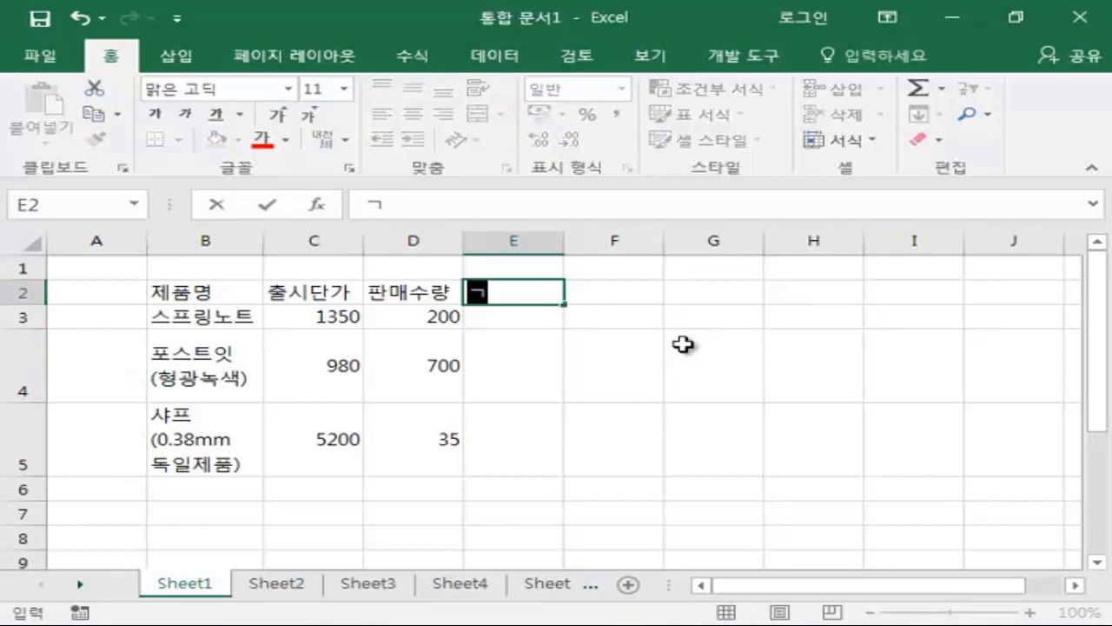
{"action": "key", "text": "BackSpace"}
{"action": "type", "text": "매출금"}
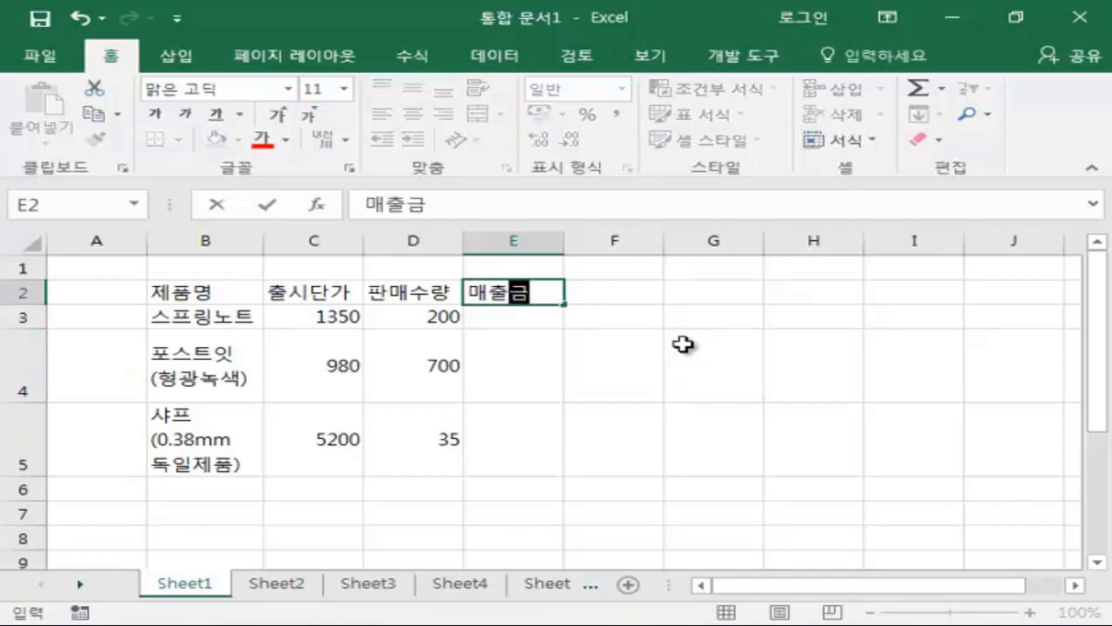
{"action": "type", "text": "액"}
{"action": "key", "text": "Return"}
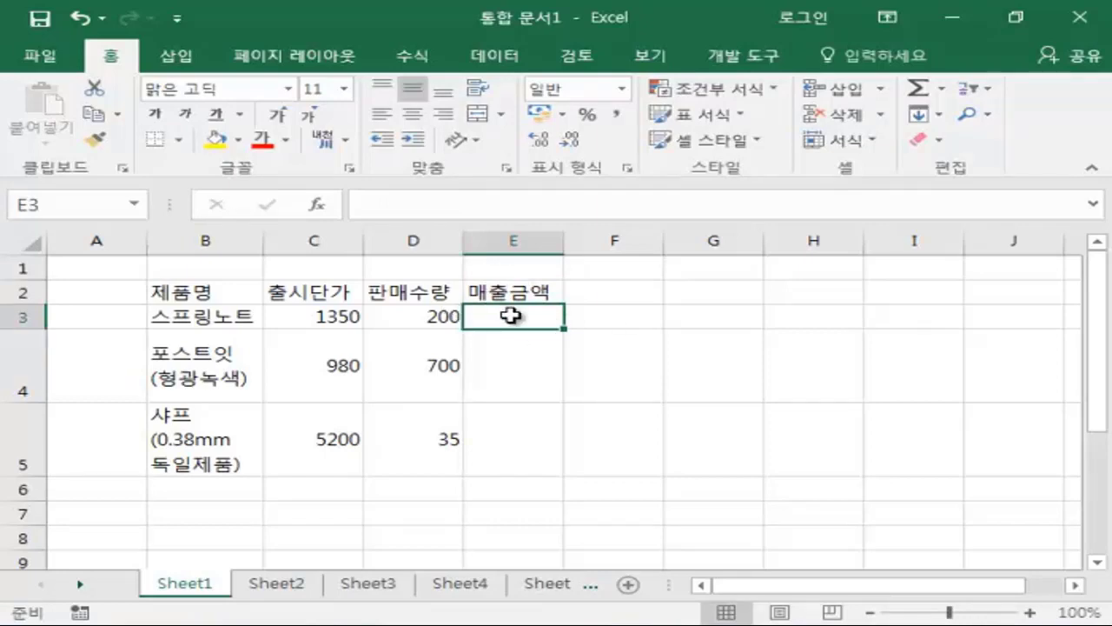
Step: Shorten the price header in cell C2 to 단가 by removing the word 출시
{"action": "left_click", "coordinate": [299, 291]}
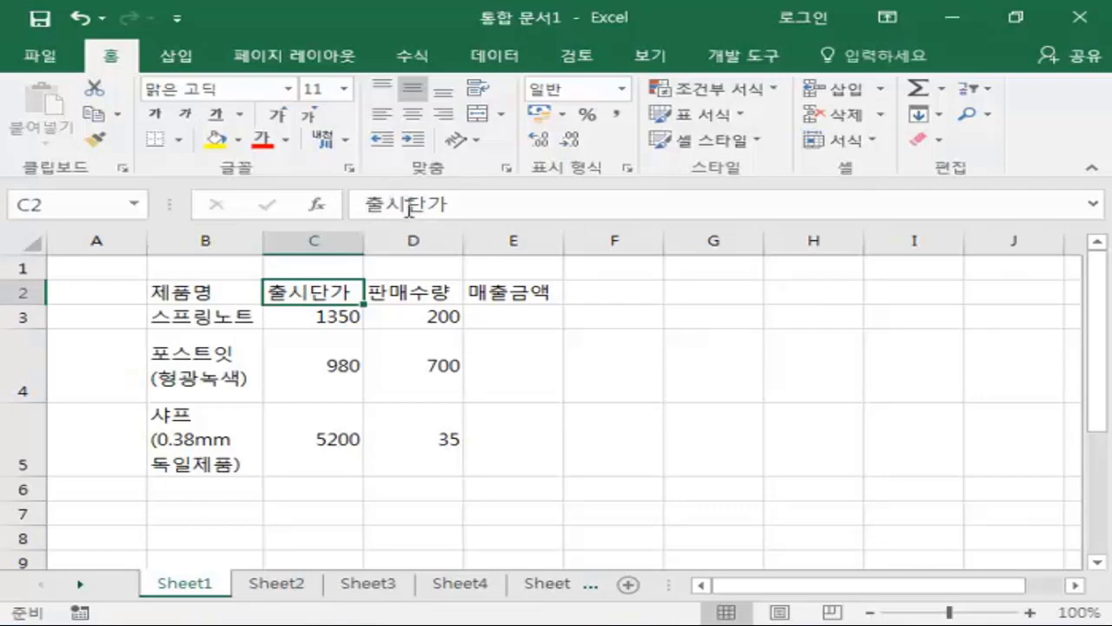
{"action": "double_click", "coordinate": [312, 293]}
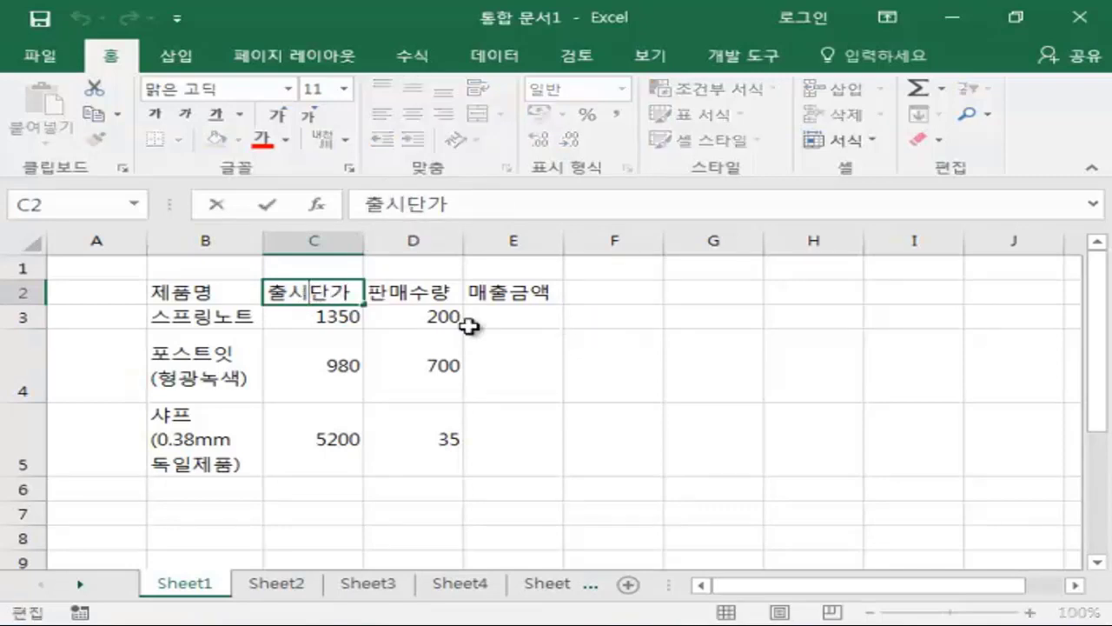
{"action": "key", "text": "BackSpace"}
{"action": "key", "text": "BackSpace"}
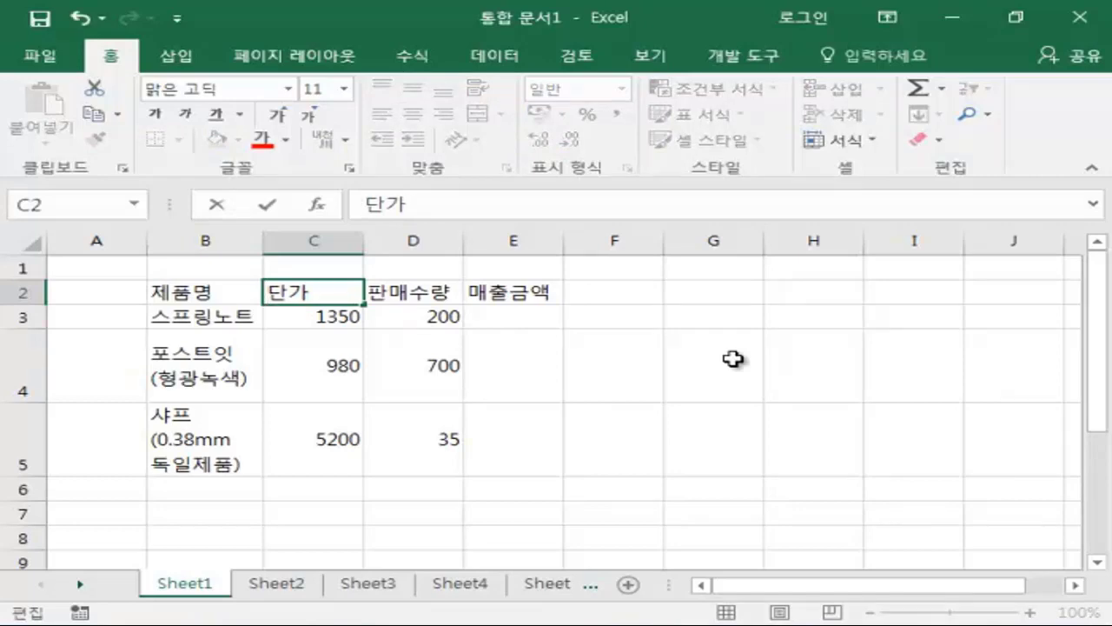
{"action": "key", "text": "Return"}
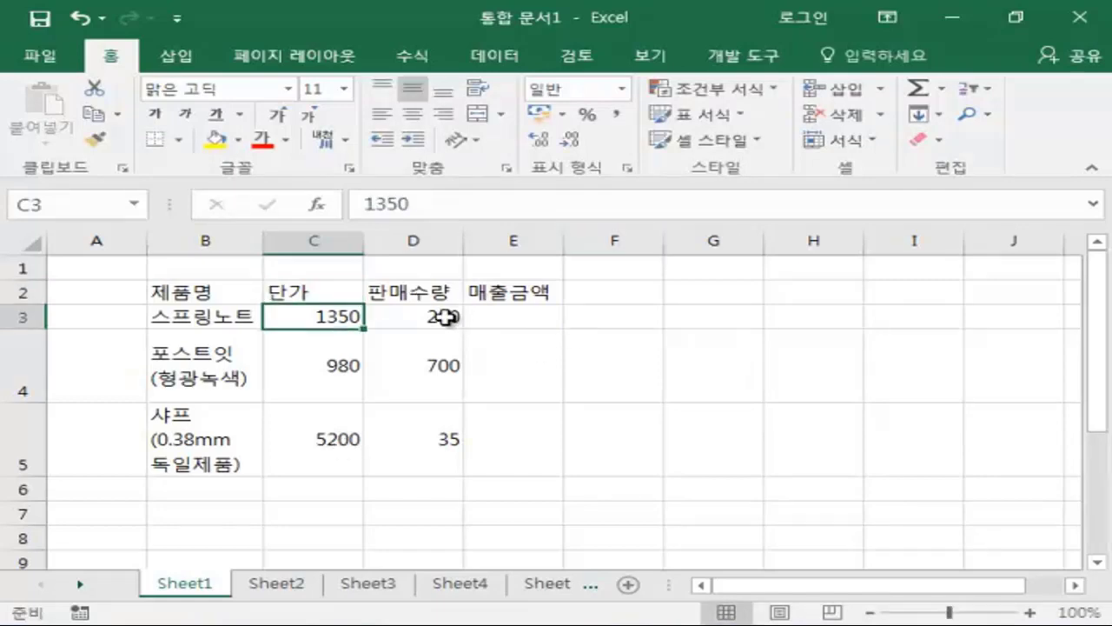
{"action": "left_click", "coordinate": [518, 317]}
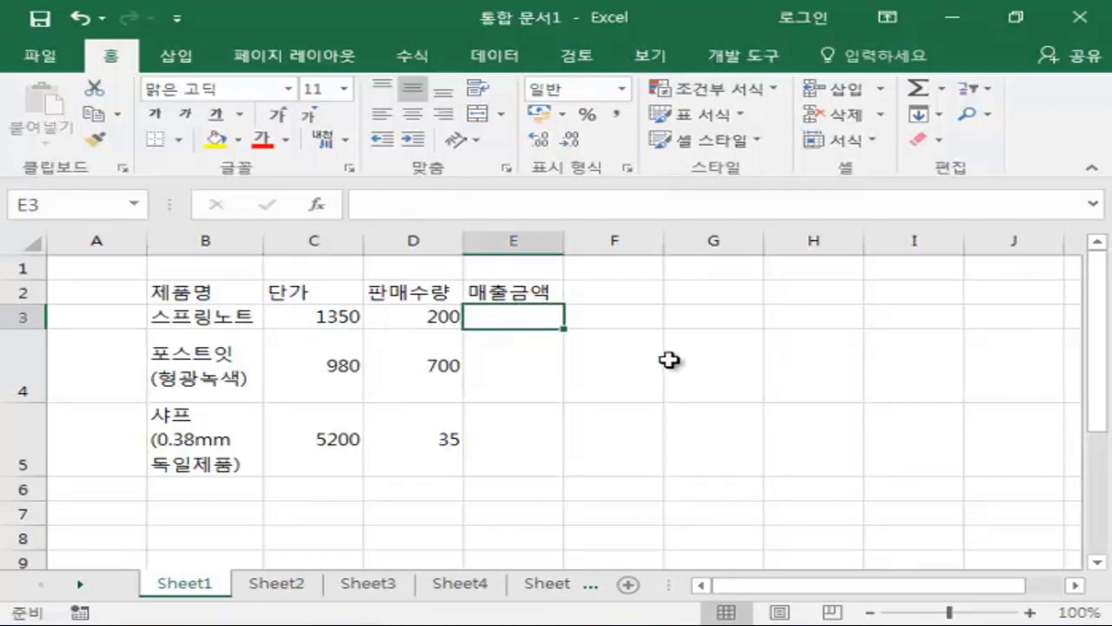
{"action": "left_click", "coordinate": [318, 316]}
{"action": "left_click", "coordinate": [437, 318]}
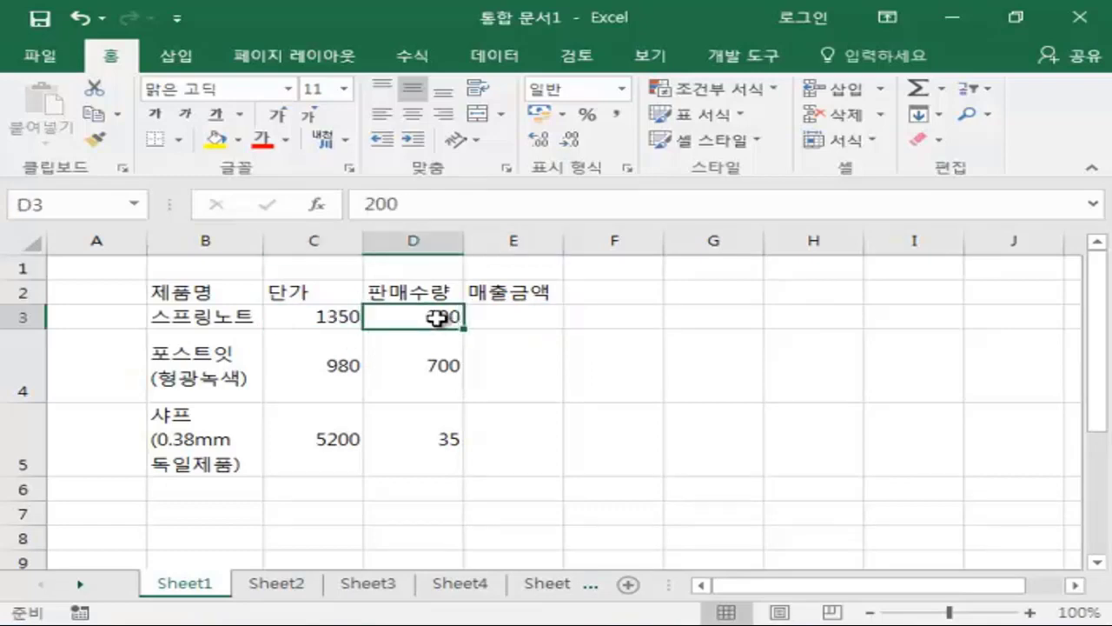
{"action": "left_click", "coordinate": [511, 314]}
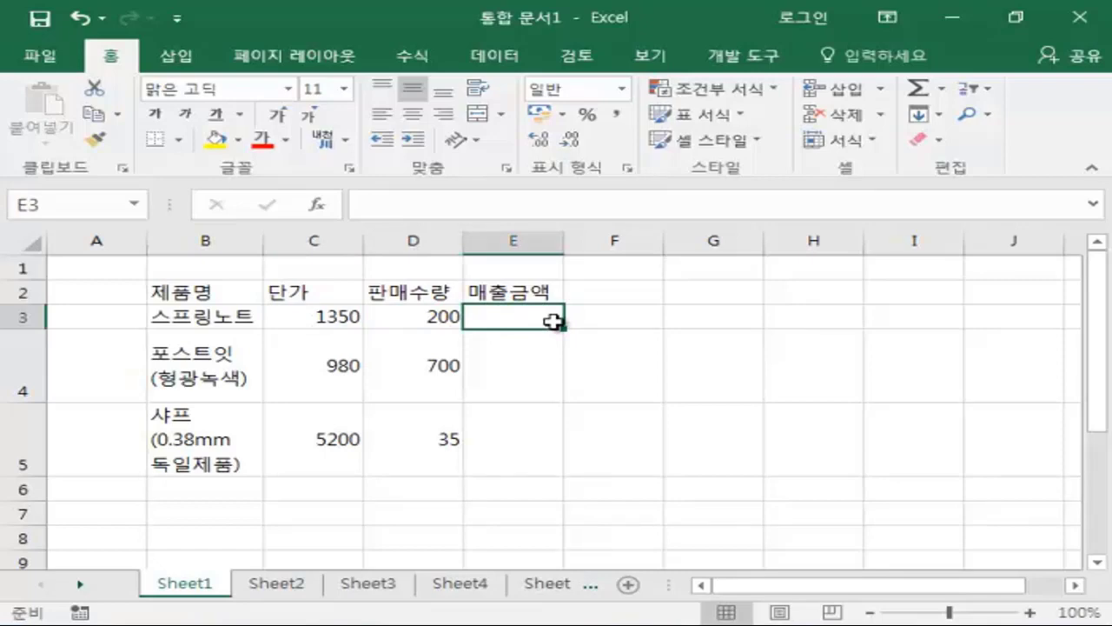
{"action": "left_click", "coordinate": [498, 395]}
{"action": "left_click", "coordinate": [500, 319]}
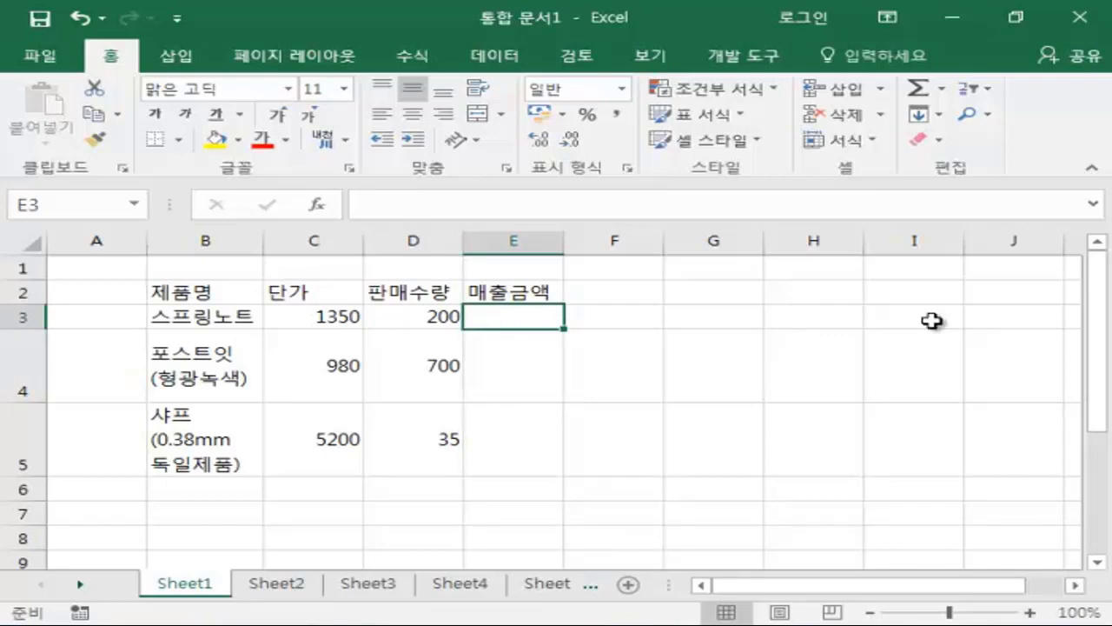
{"action": "type", "text": "13"}
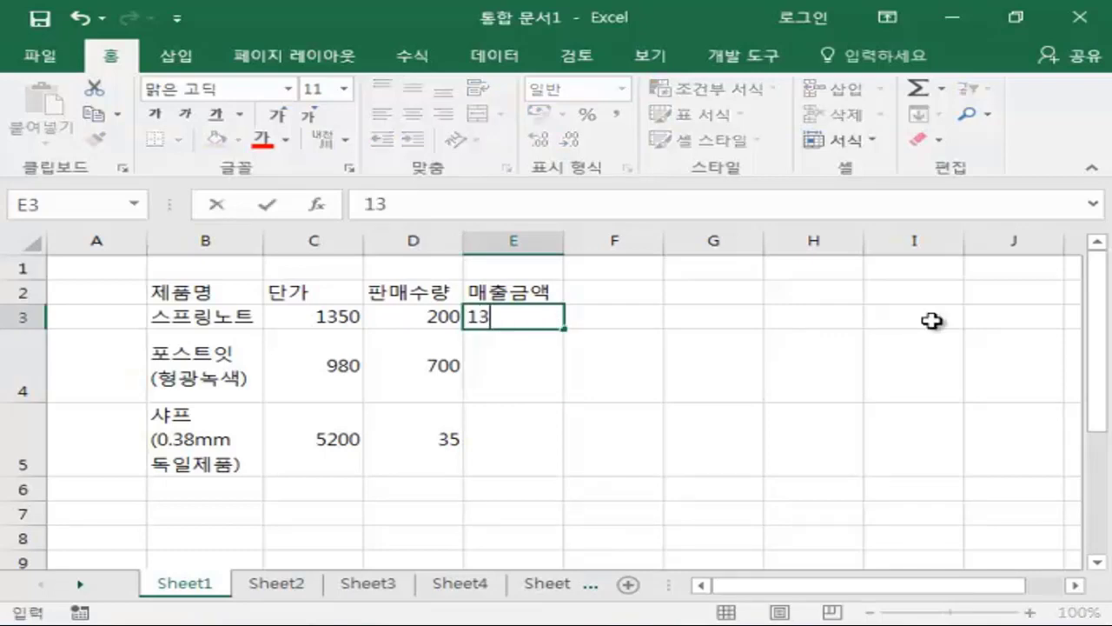
{"action": "type", "text": "50"}
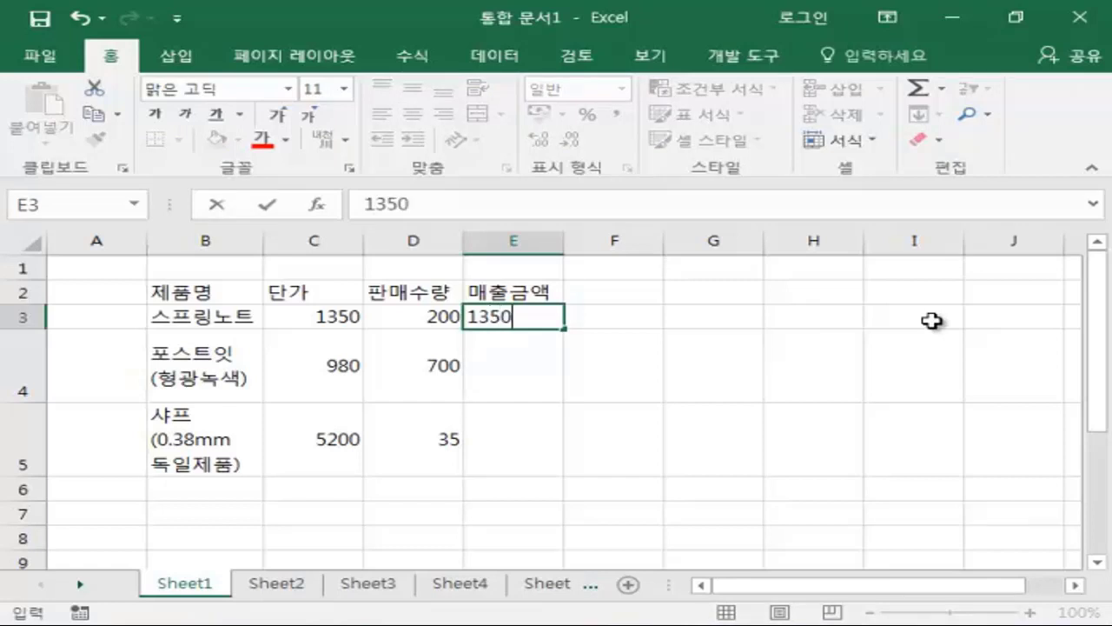
{"action": "key", "text": "BackSpace"}
{"action": "key", "text": "BackSpace"}
{"action": "key", "text": "BackSpace"}
{"action": "key", "text": "BackSpace"}
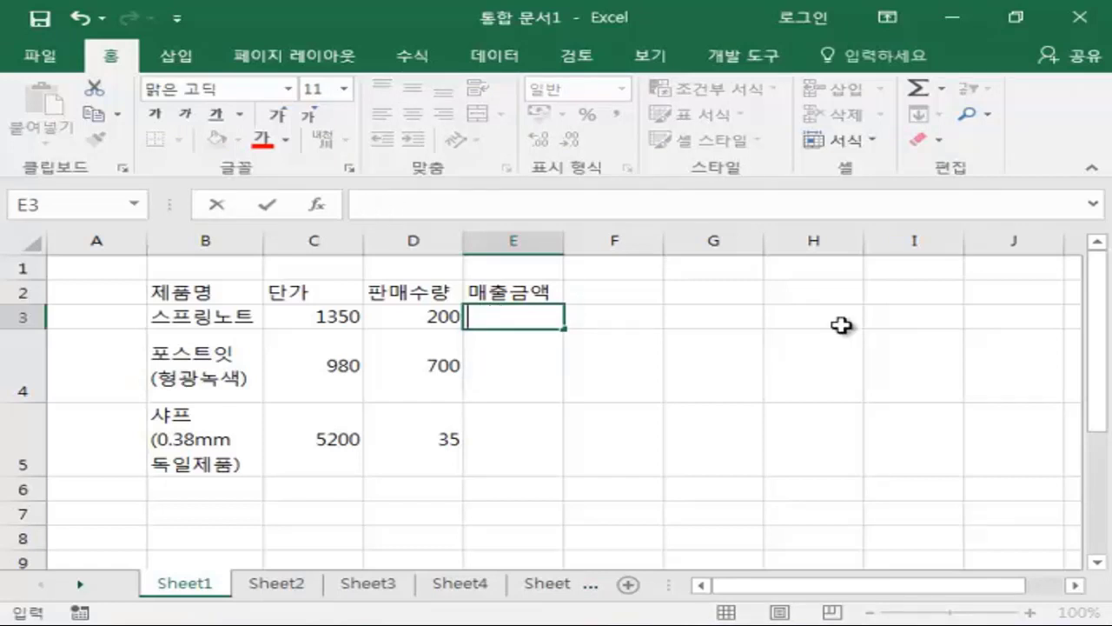
{"action": "left_click", "coordinate": [322, 318]}
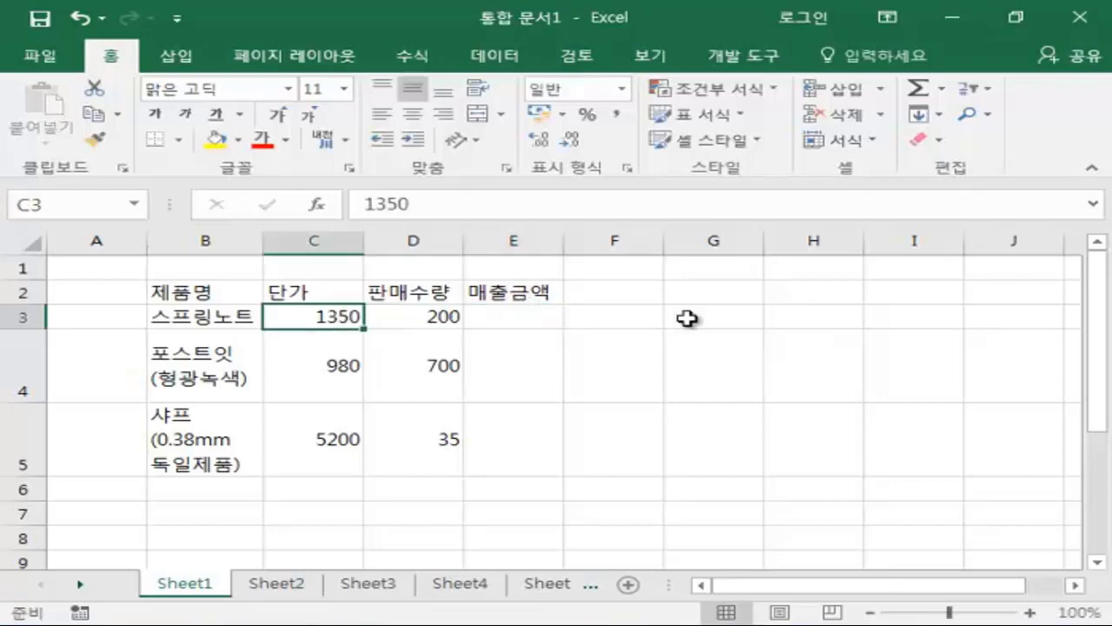
{"action": "left_click", "coordinate": [535, 318]}
{"action": "left_click", "coordinate": [309, 320]}
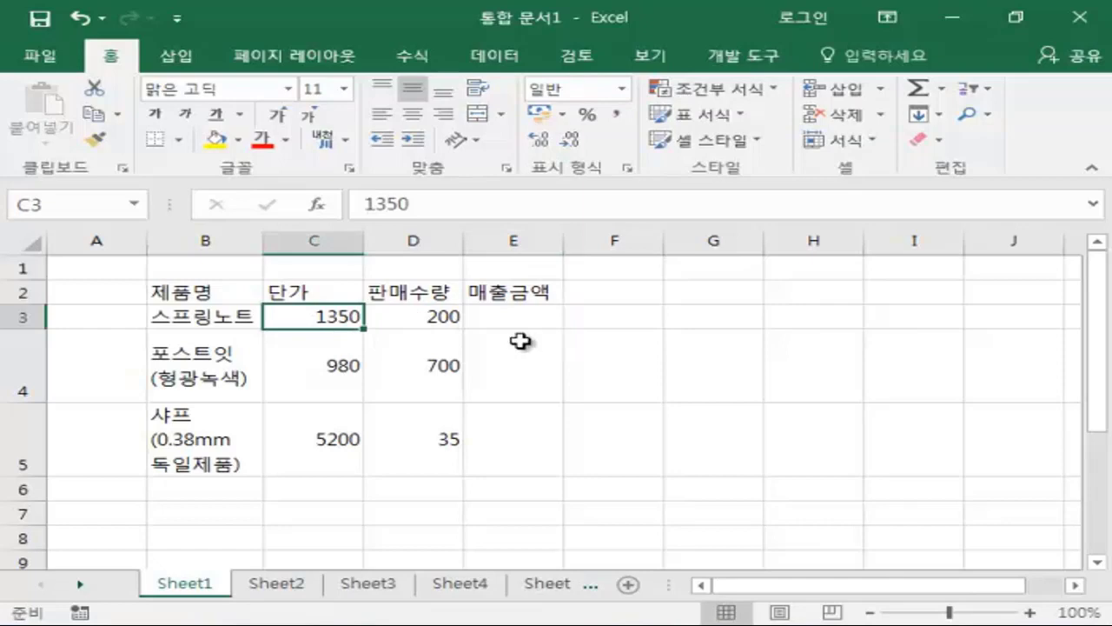
Step: Try entering c3*d3 without an equals sign in cell E3, and clear the cell again
{"action": "left_click", "coordinate": [504, 315]}
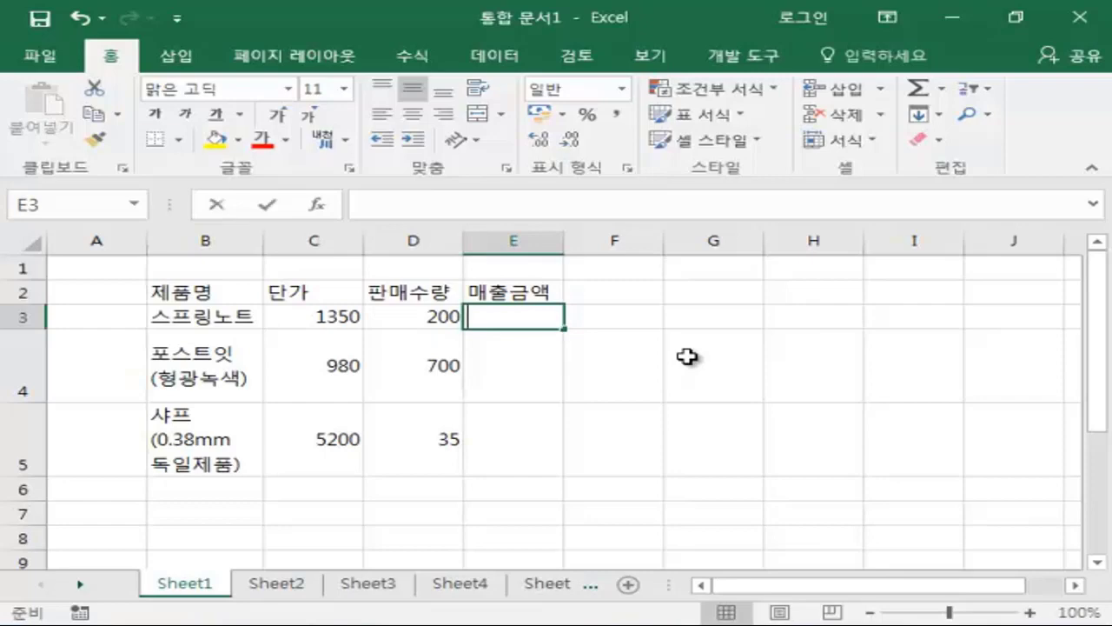
{"action": "type", "text": "ㅊ"}
{"action": "key", "text": "BackSpace"}
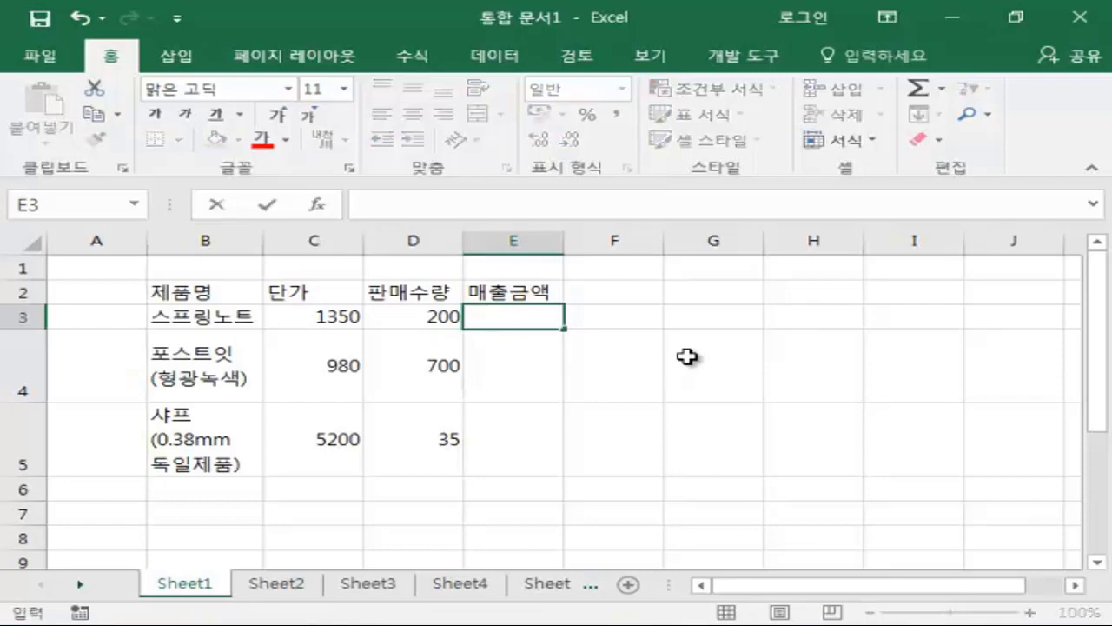
{"action": "type", "text": "c3*"}
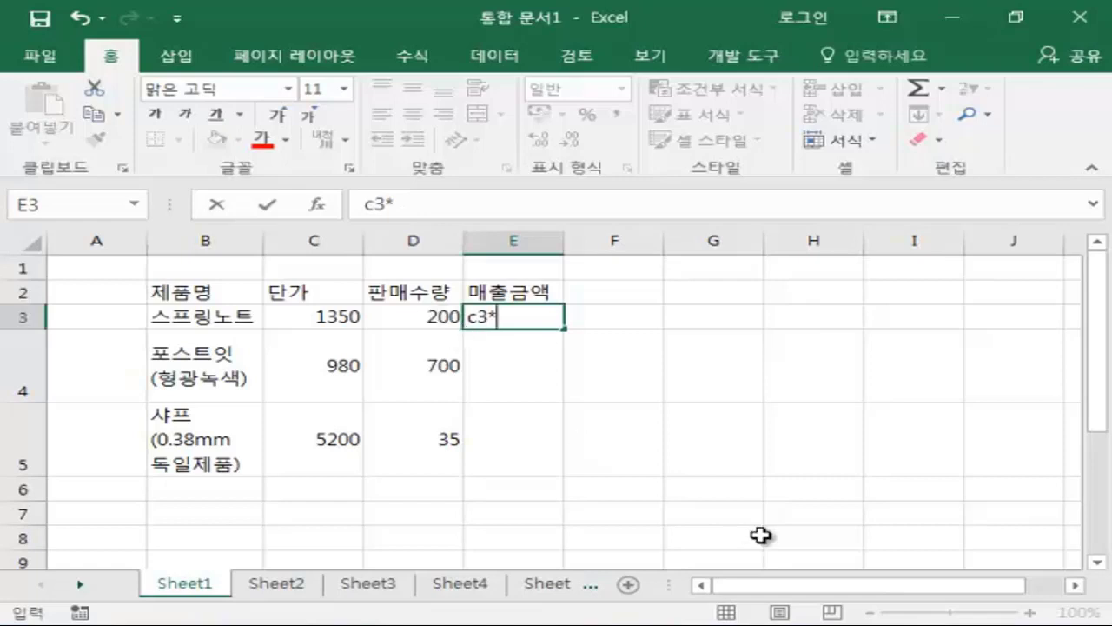
{"action": "type", "text": "d3"}
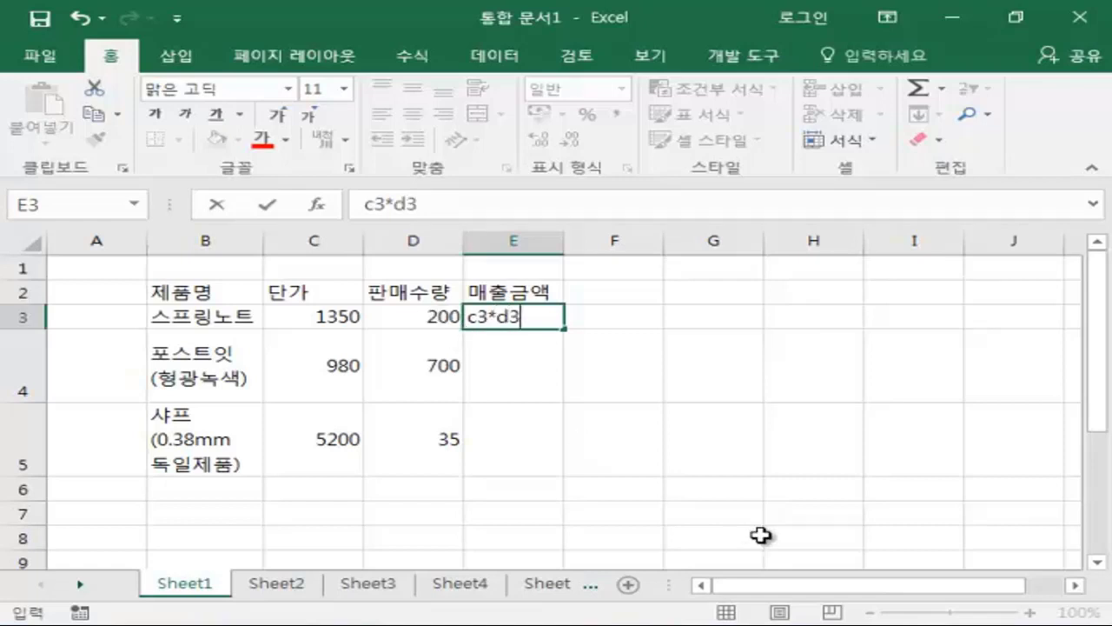
{"action": "key", "text": "Return"}
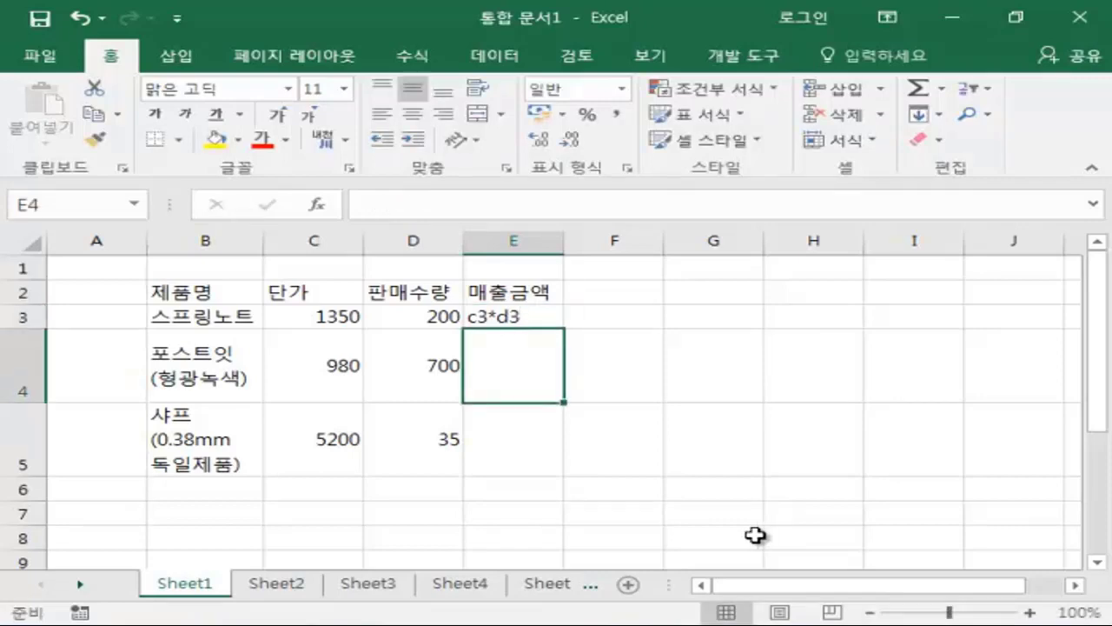
{"action": "left_click", "coordinate": [508, 315]}
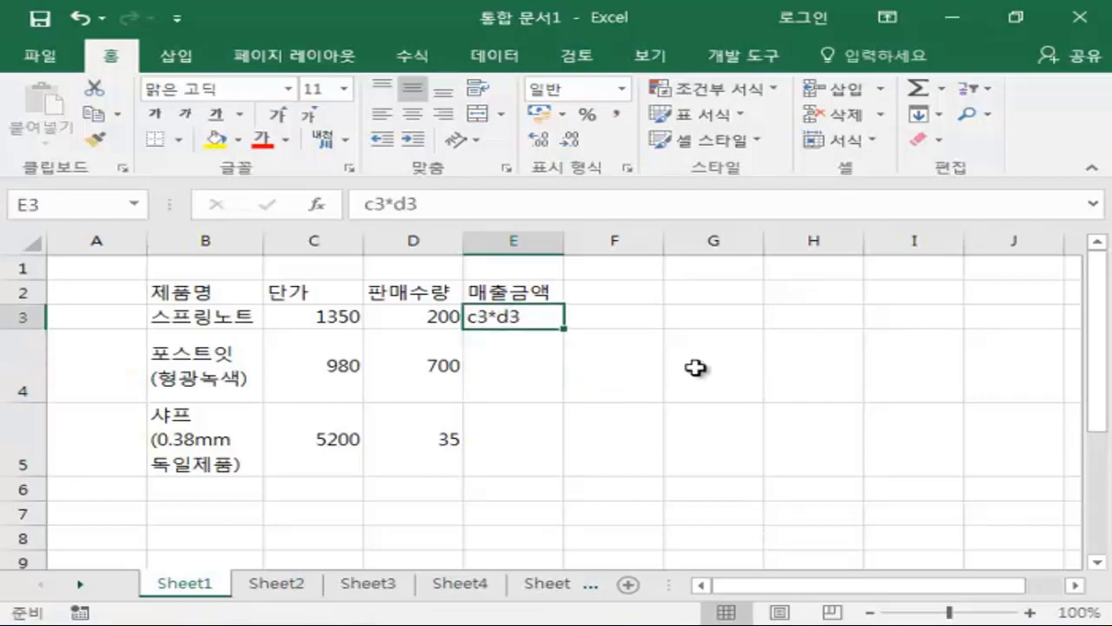
{"action": "key", "text": "Delete"}
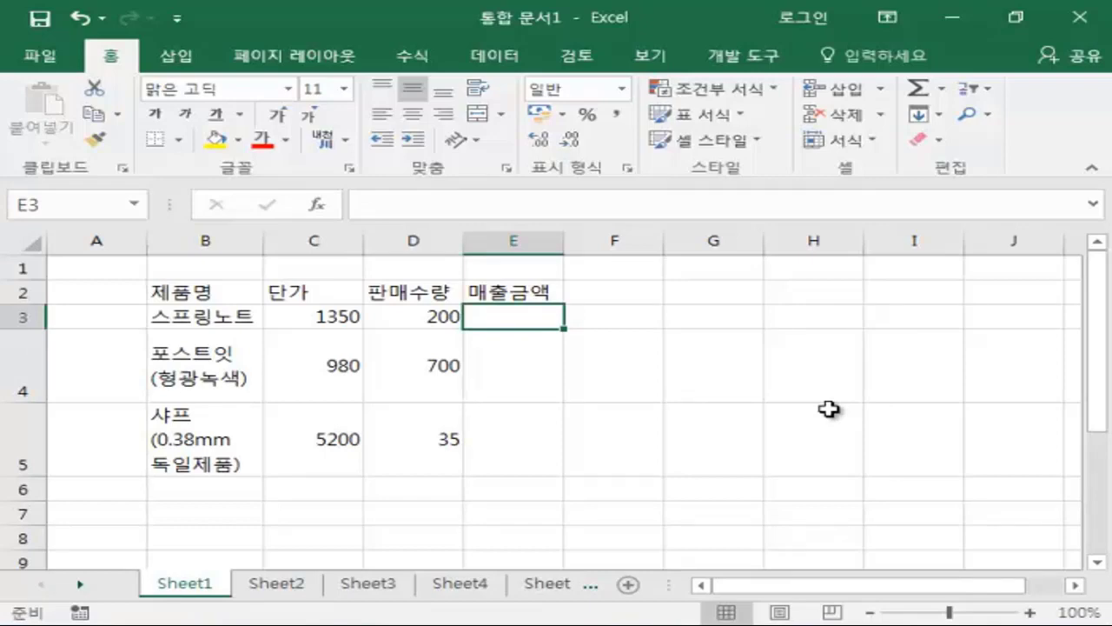
Step: Enter the formula =C3*D3 in cell E3 to multiply the first product's unit price by its sales quantity
{"action": "type", "text": "="}
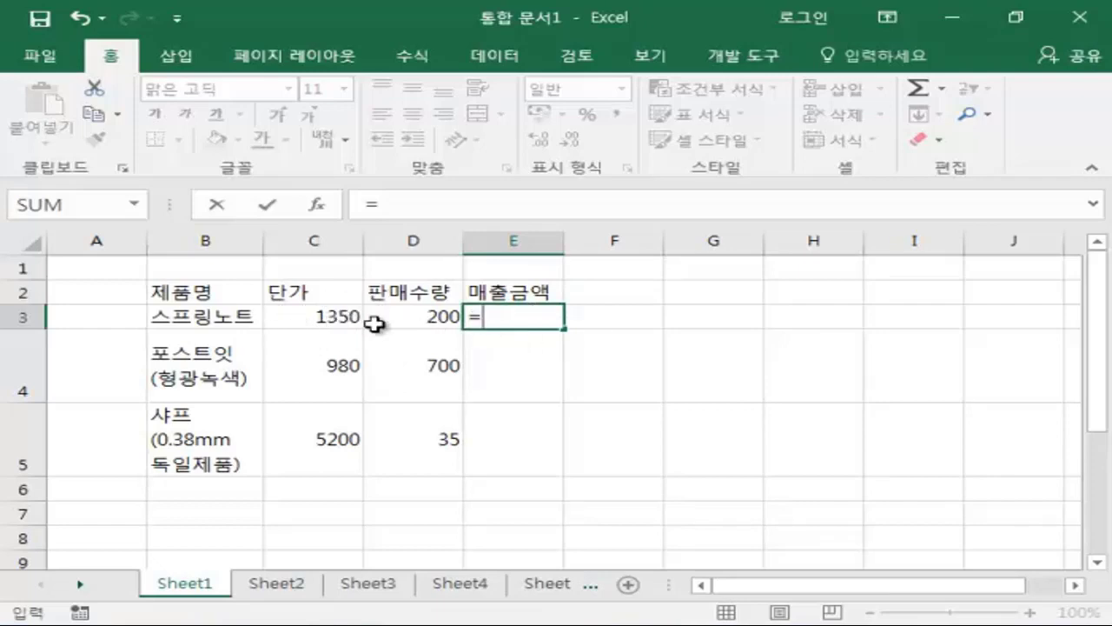
{"action": "left_click", "coordinate": [323, 318]}
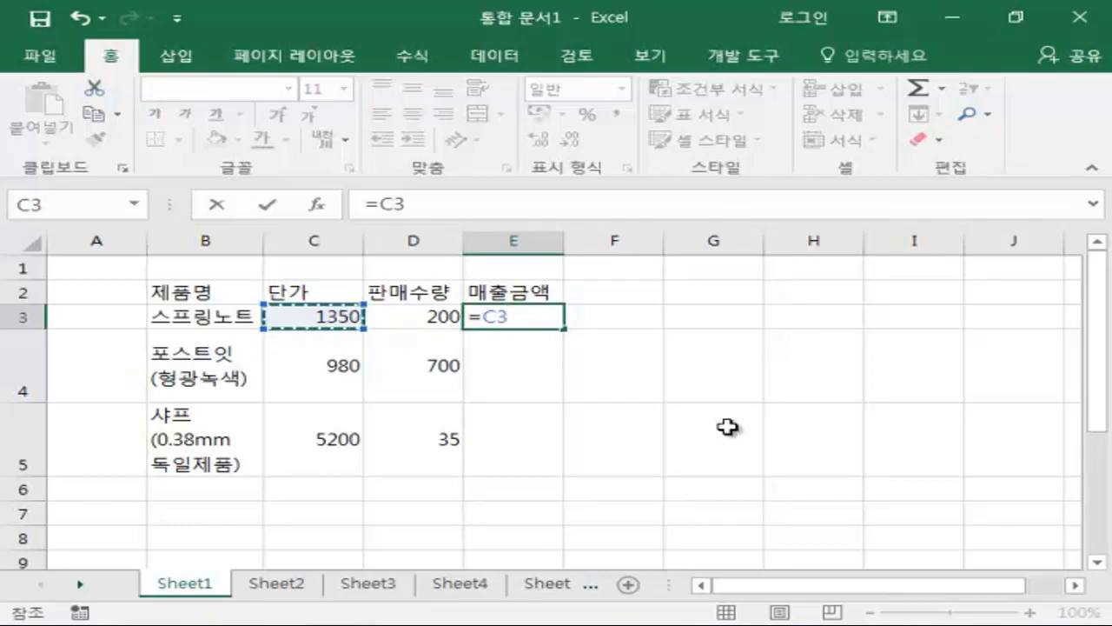
{"action": "type", "text": "*"}
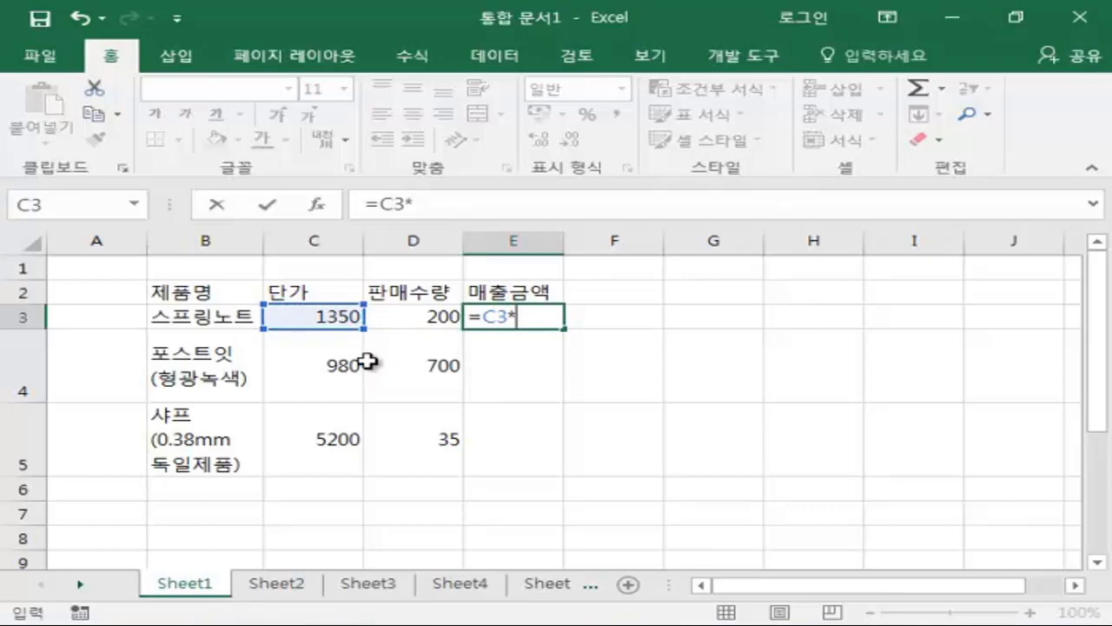
{"action": "left_click", "coordinate": [417, 315]}
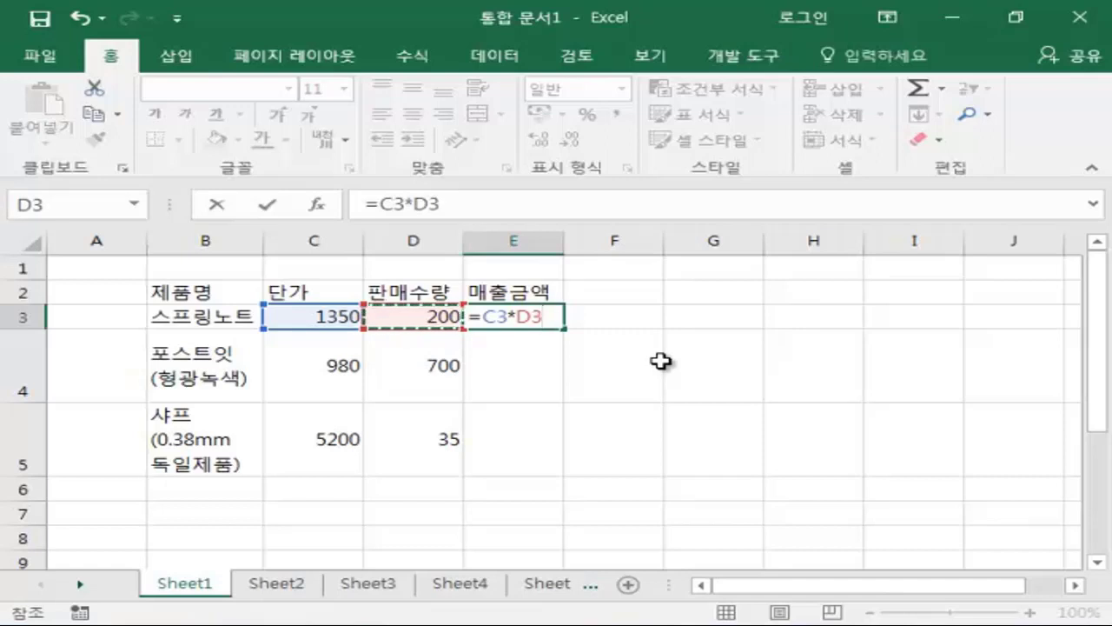
{"action": "key", "text": "Return"}
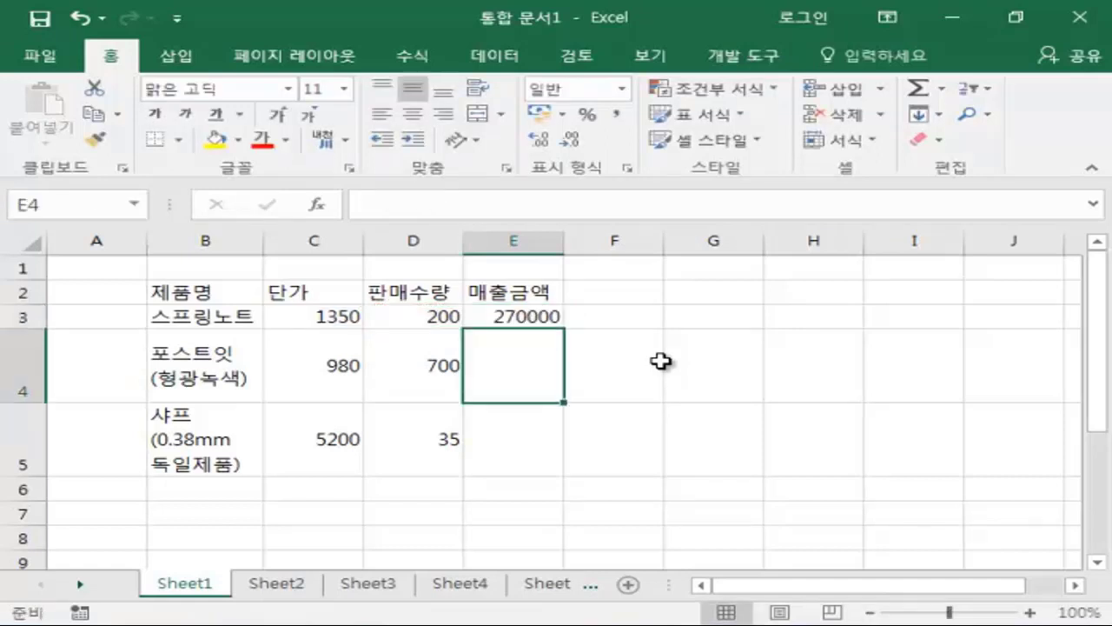
Step: Fill the sales amount formula from cell E3 down to E4 and E5, and check the copied formulas
{"action": "left_click", "coordinate": [507, 316]}
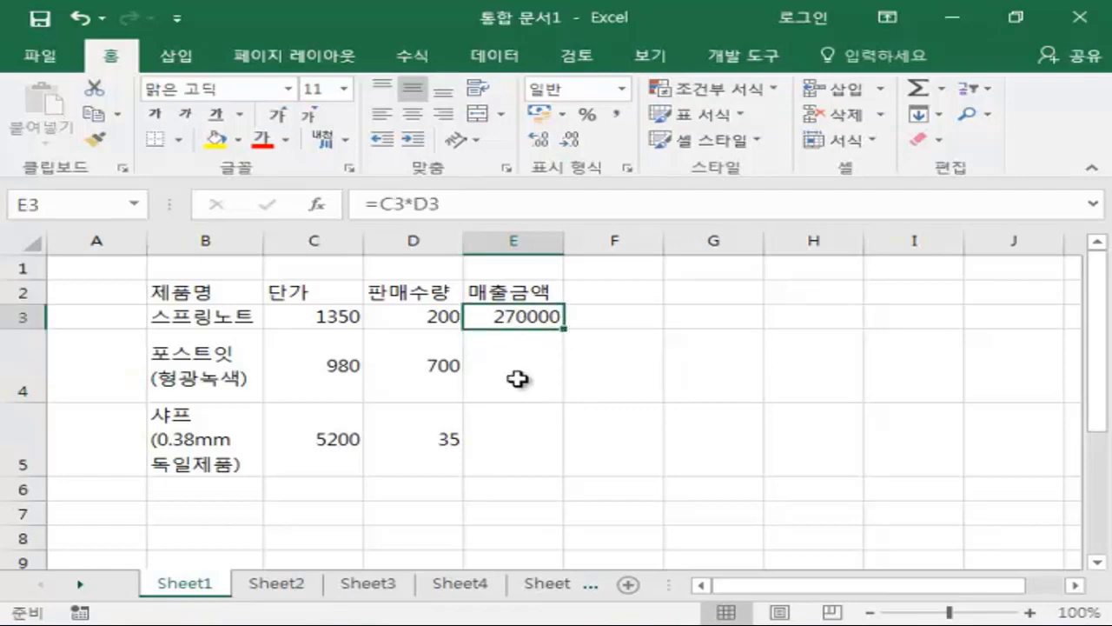
{"action": "left_click", "coordinate": [493, 365]}
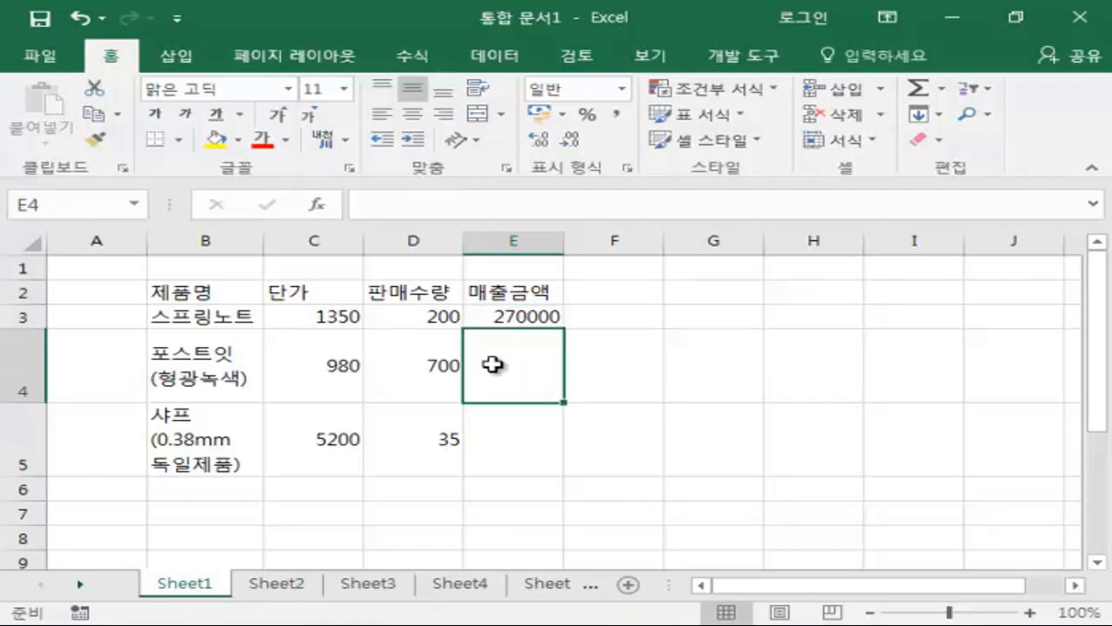
{"action": "left_click", "coordinate": [513, 441]}
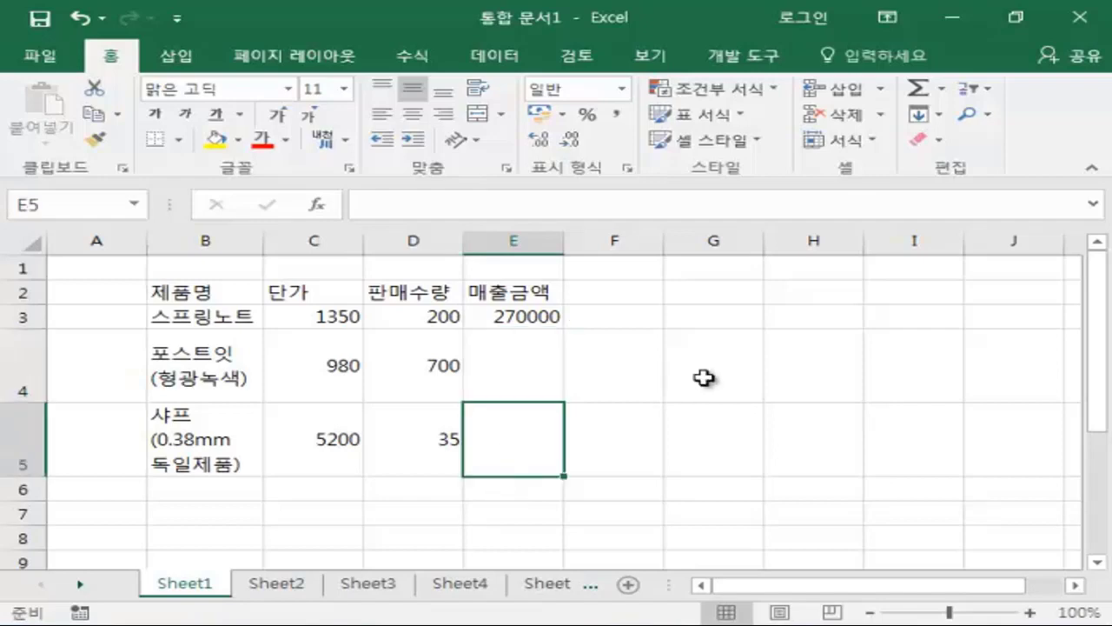
{"action": "left_click", "coordinate": [515, 315]}
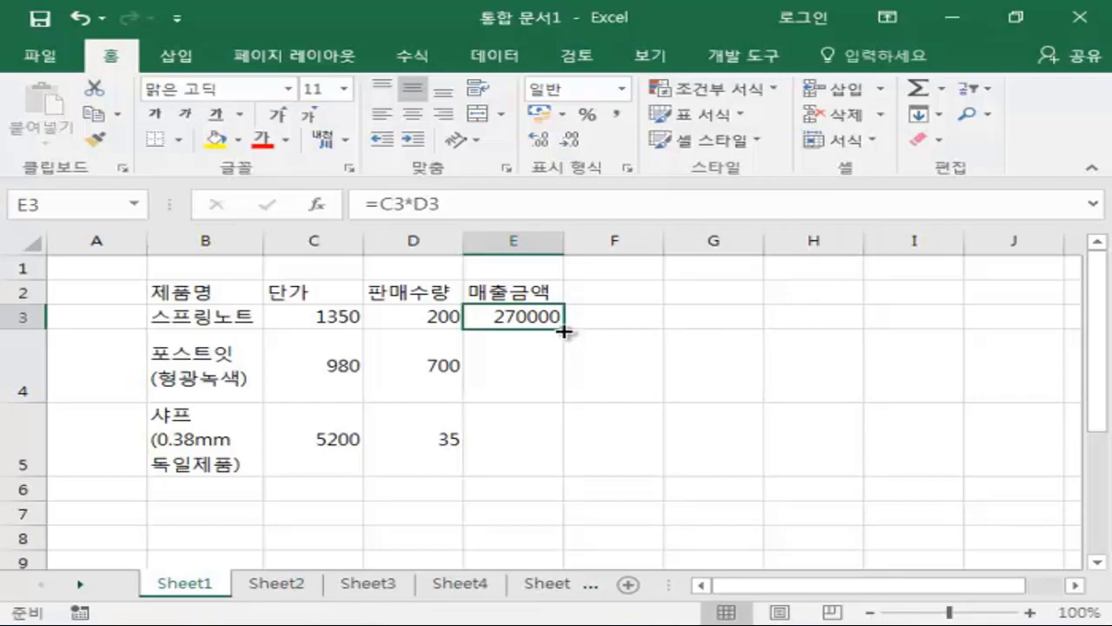
{"action": "double_click", "coordinate": [563, 330]}
{"action": "left_click", "coordinate": [608, 371]}
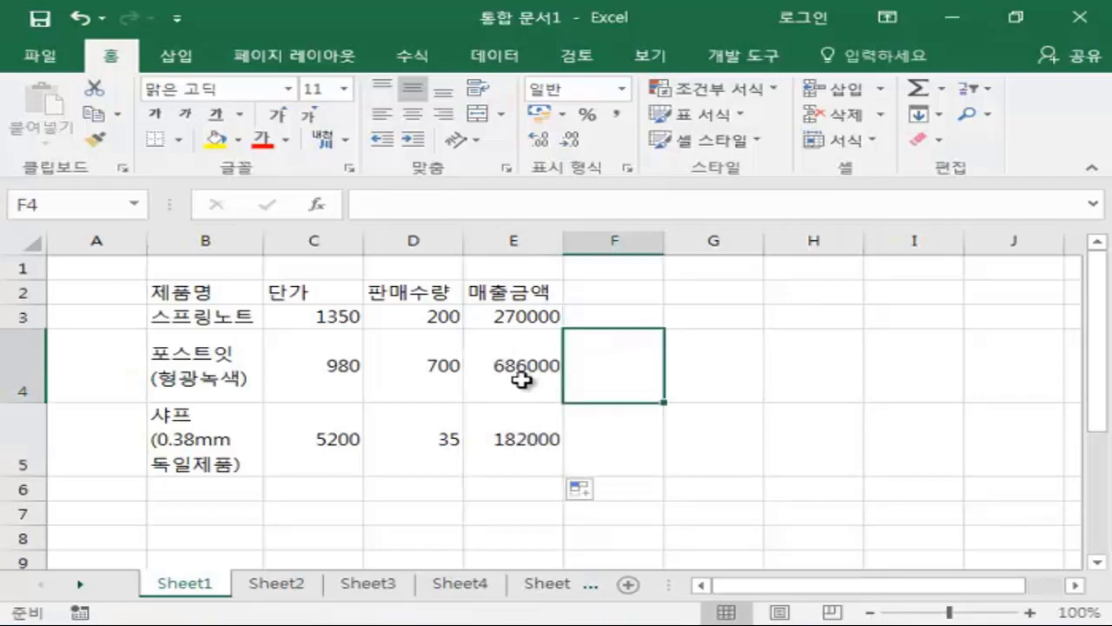
{"action": "left_click", "coordinate": [521, 379]}
{"action": "left_click", "coordinate": [505, 440]}
{"action": "left_click", "coordinate": [492, 387]}
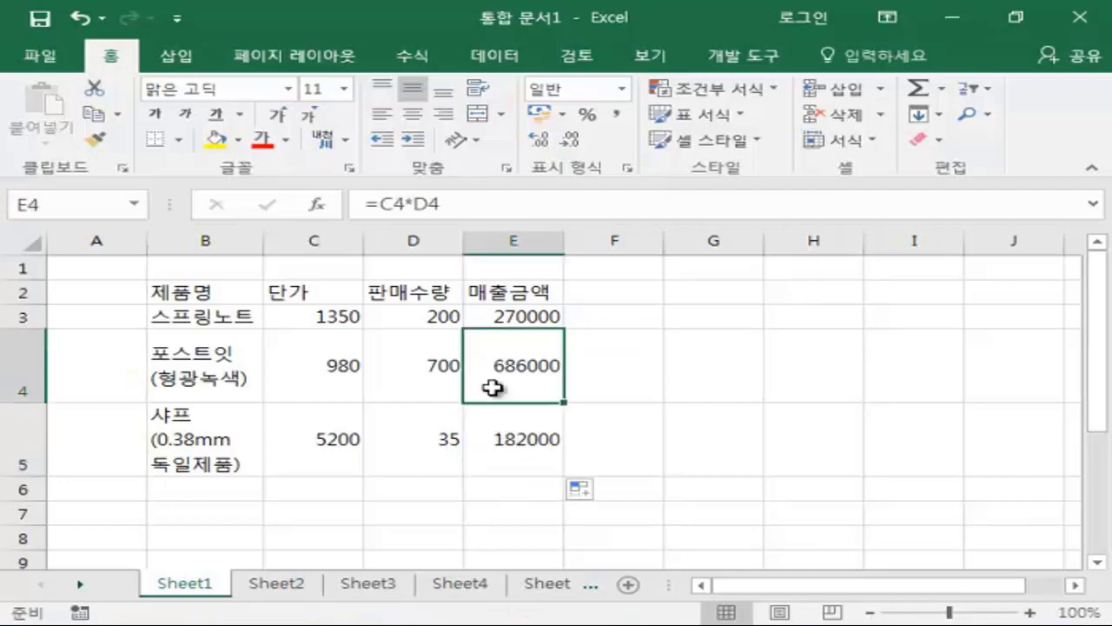
{"action": "left_click", "coordinate": [505, 441]}
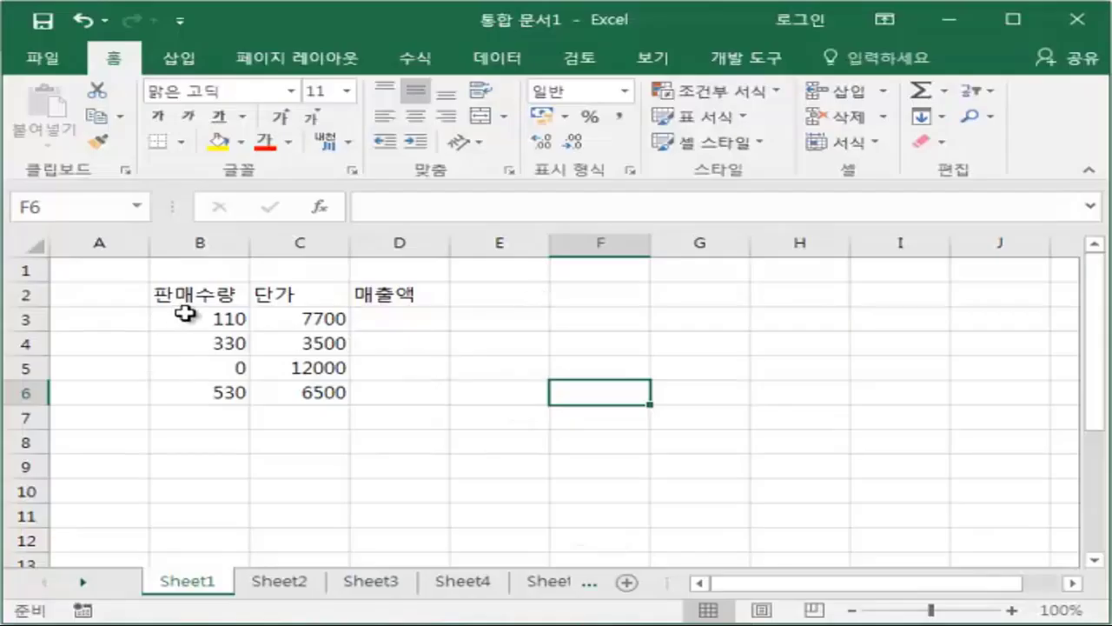
Step: Enter the formula =B3*C3 in cell D3, under the 매출액 header, to multiply the sales quantity by the unit price
{"action": "left_click", "coordinate": [204, 295]}
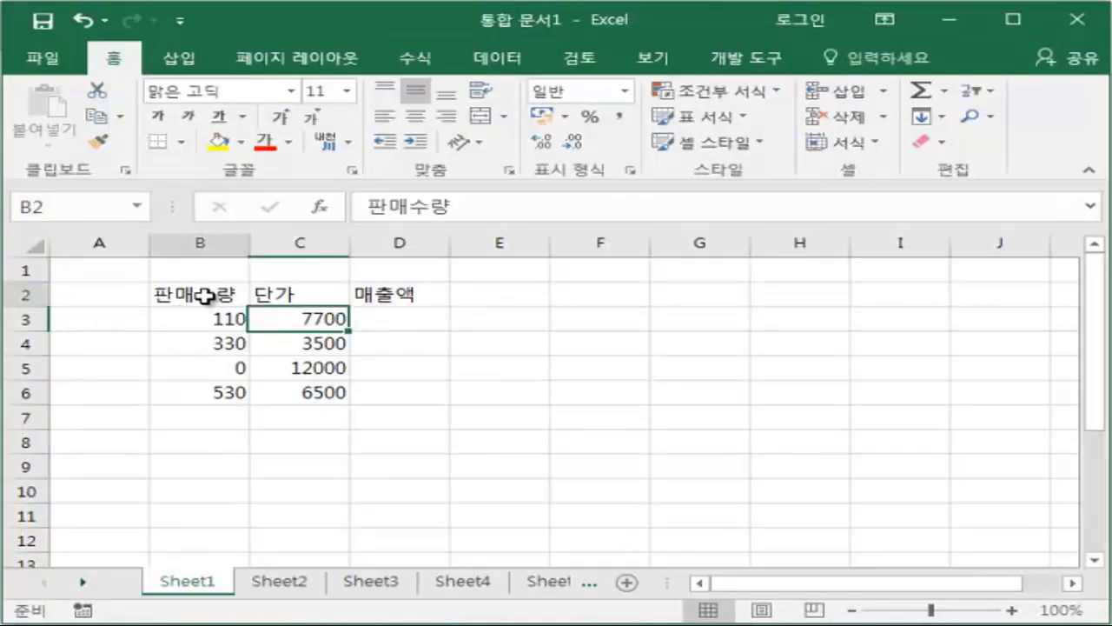
{"action": "left_click", "coordinate": [291, 294]}
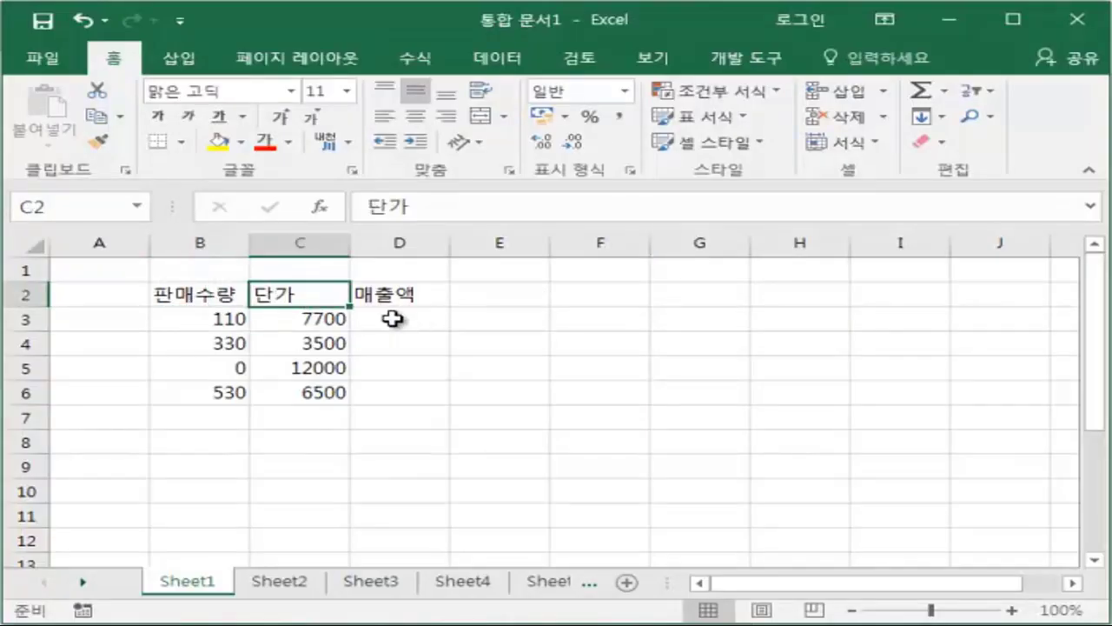
{"action": "left_click", "coordinate": [310, 319]}
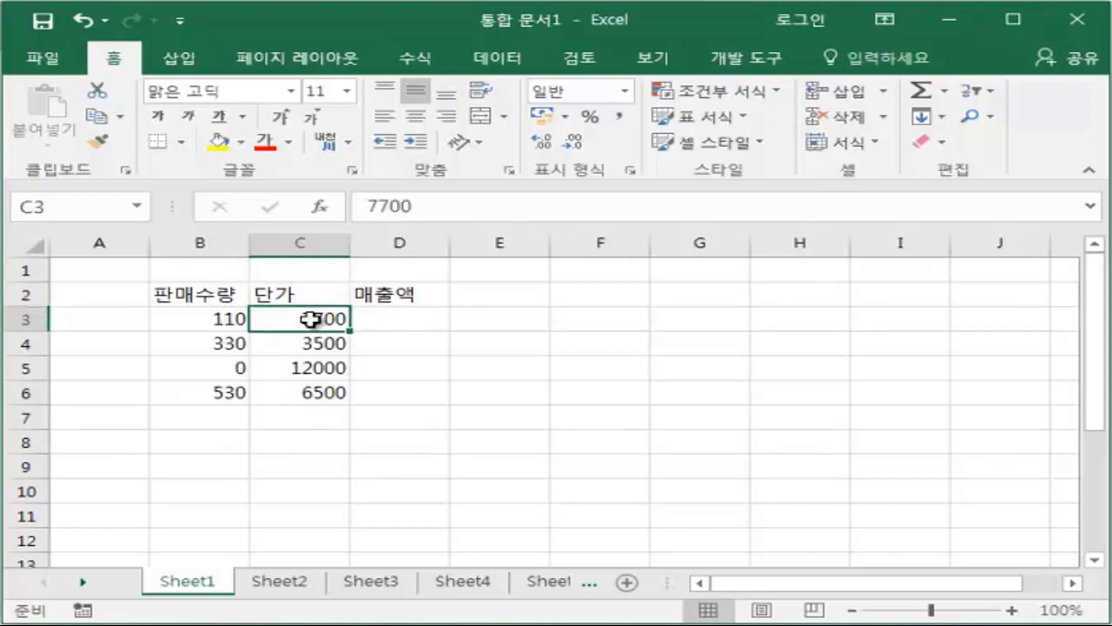
{"action": "left_click", "coordinate": [221, 320]}
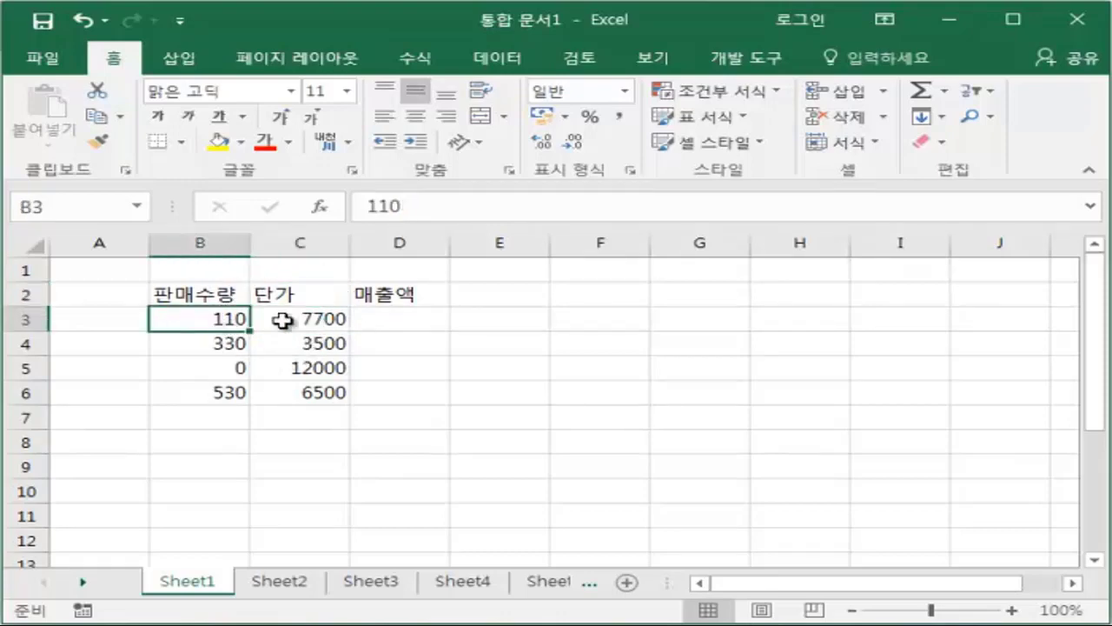
{"action": "left_click", "coordinate": [419, 322]}
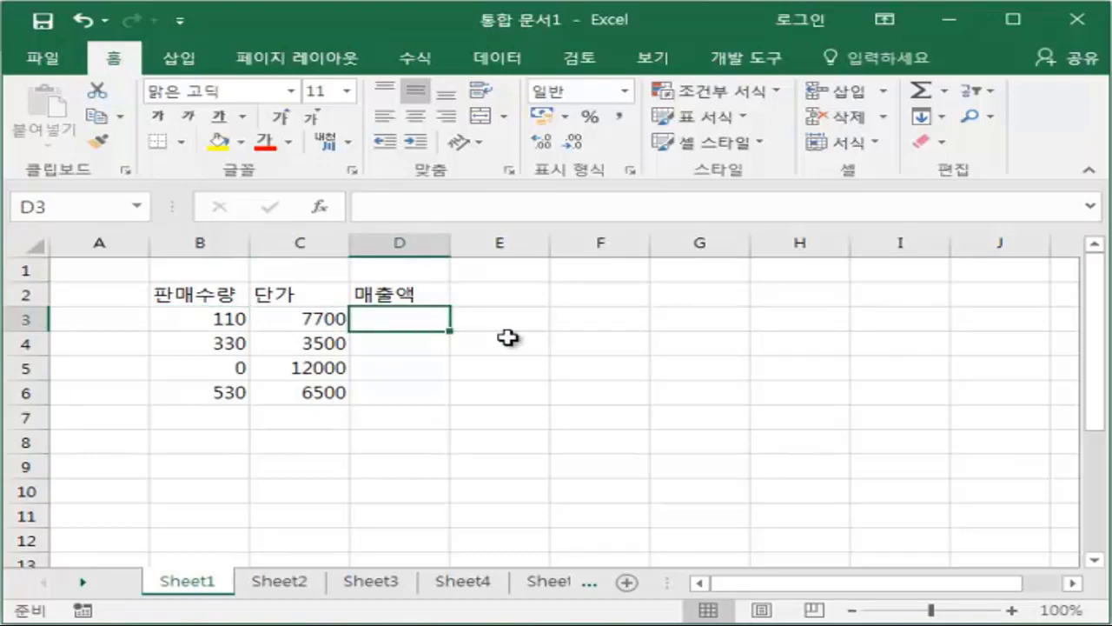
{"action": "type", "text": "="}
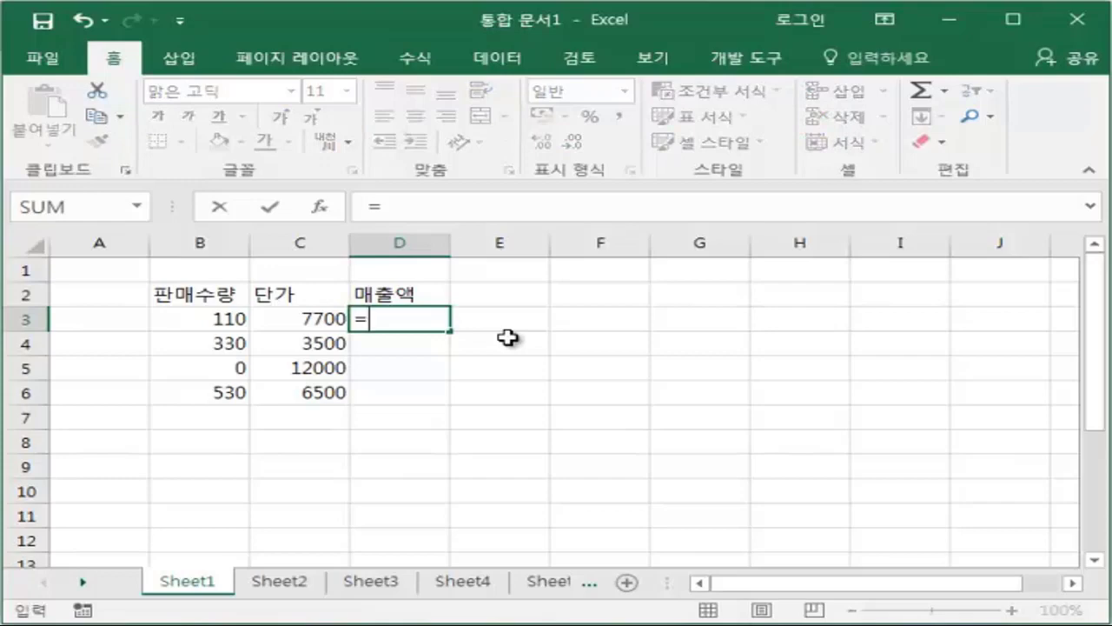
{"action": "left_click", "coordinate": [196, 315]}
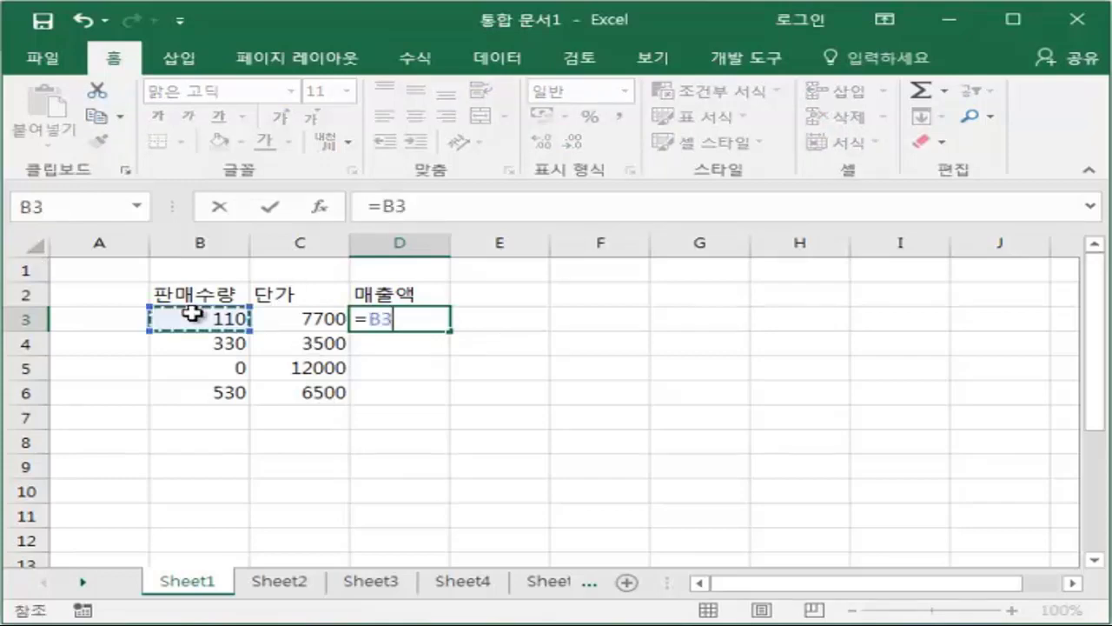
{"action": "type", "text": "*"}
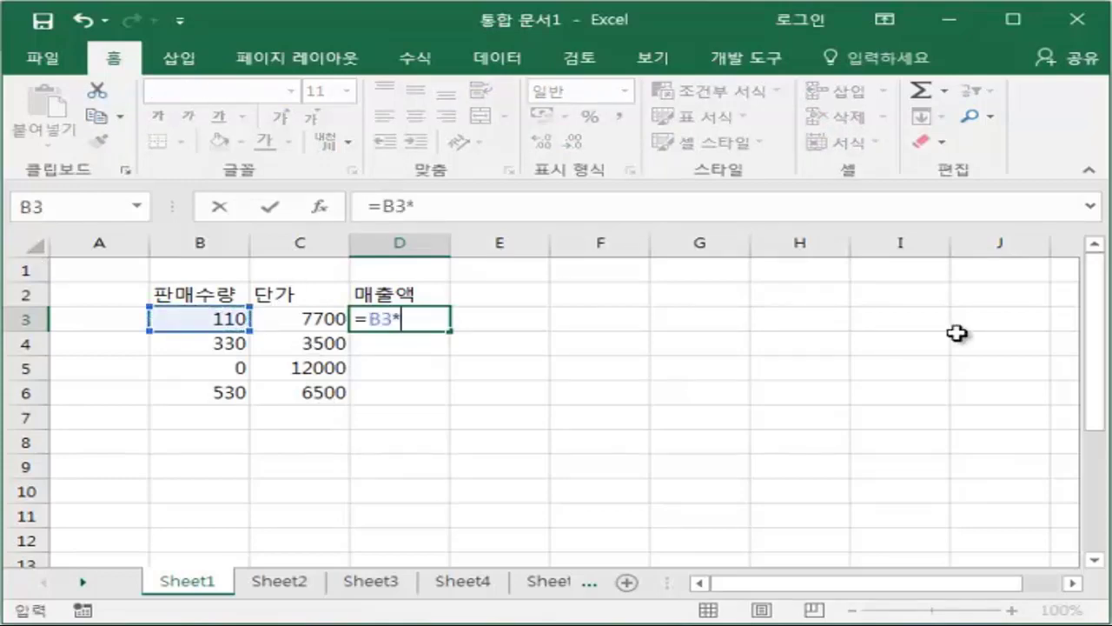
{"action": "left_click", "coordinate": [291, 320]}
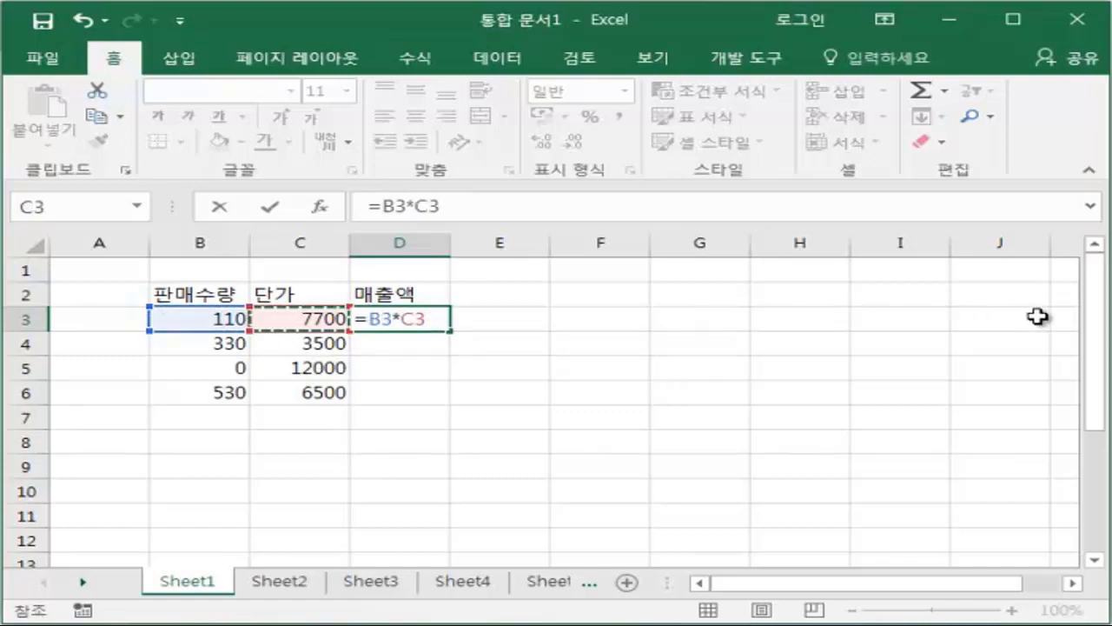
{"action": "key", "text": "Return"}
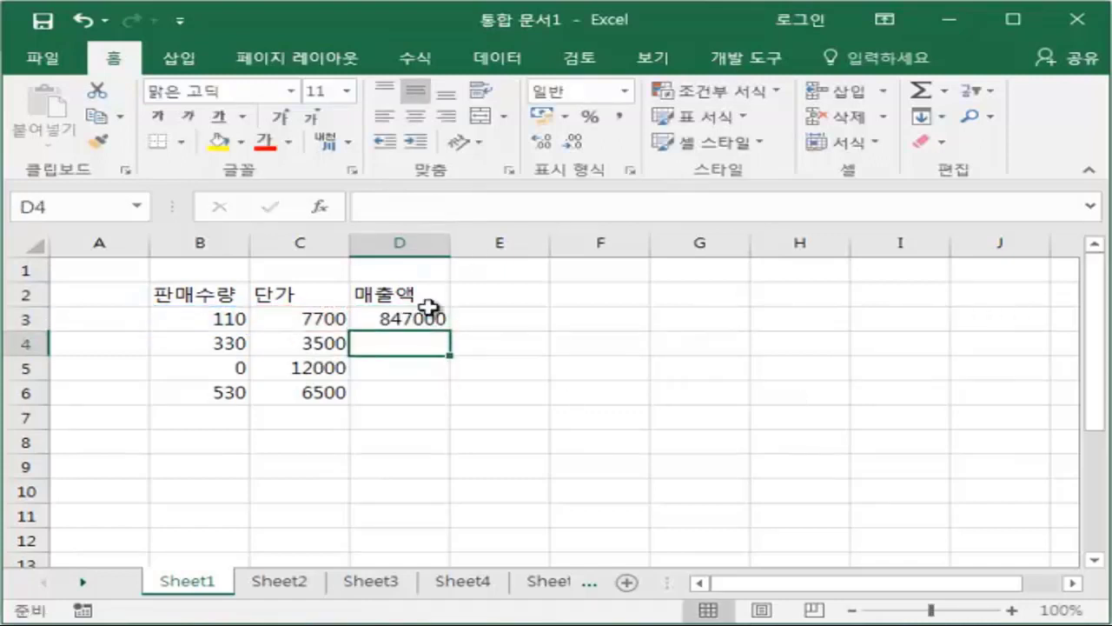
Step: Fill the sales amount formula from cell D3 down to D6
{"action": "left_click", "coordinate": [406, 316]}
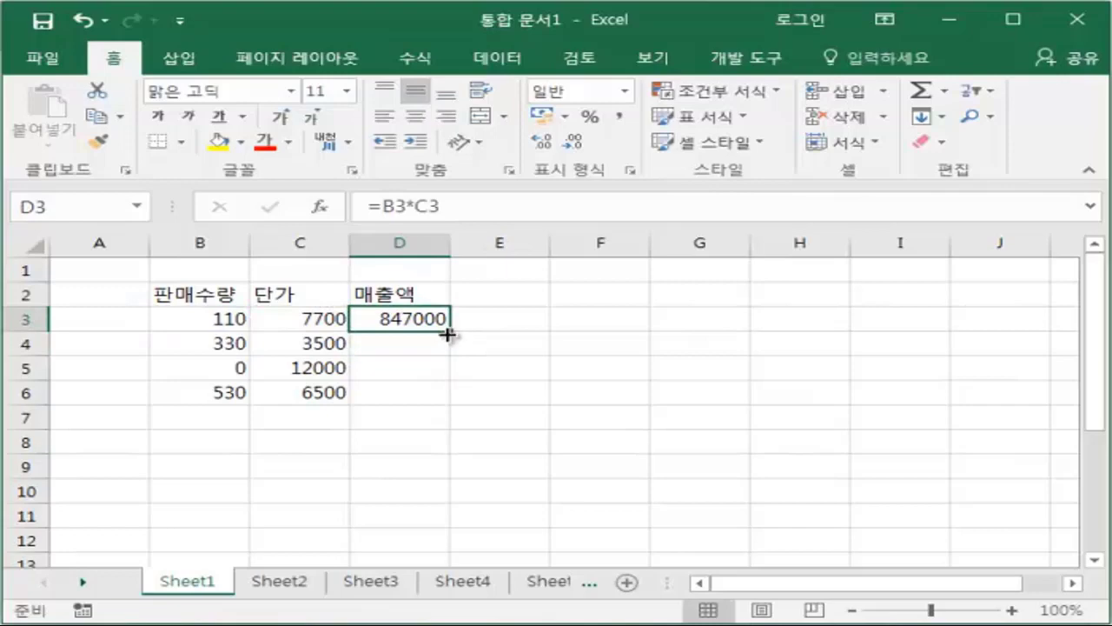
{"action": "double_click", "coordinate": [451, 330]}
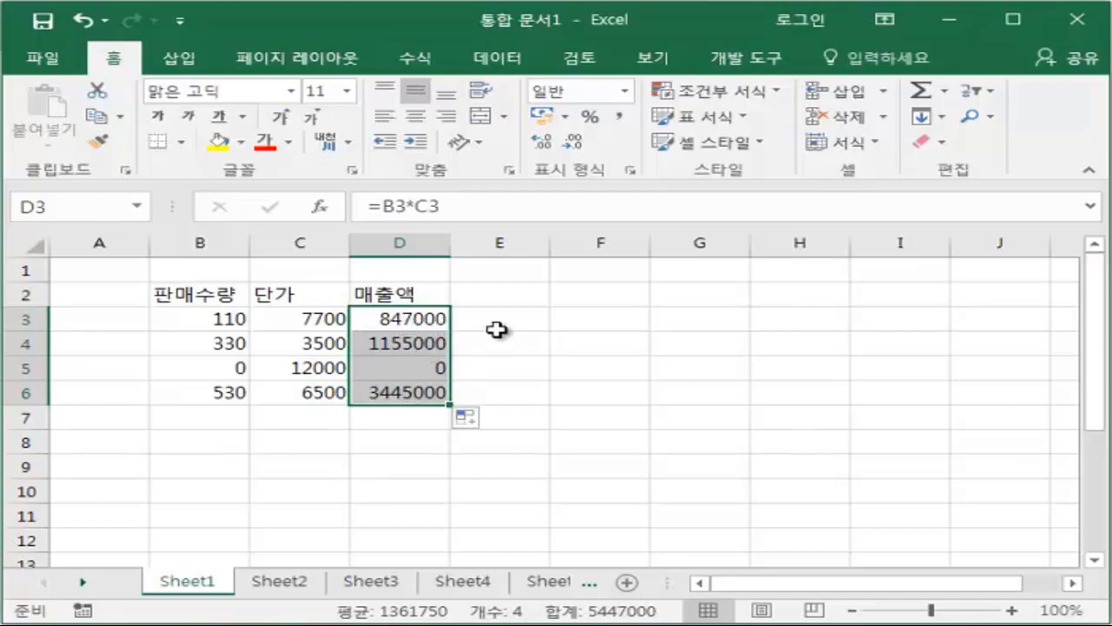
Step: Apply the custom number format #,###원 to the sales amounts in D3:D6
{"action": "key", "text": "ctrl+1"}
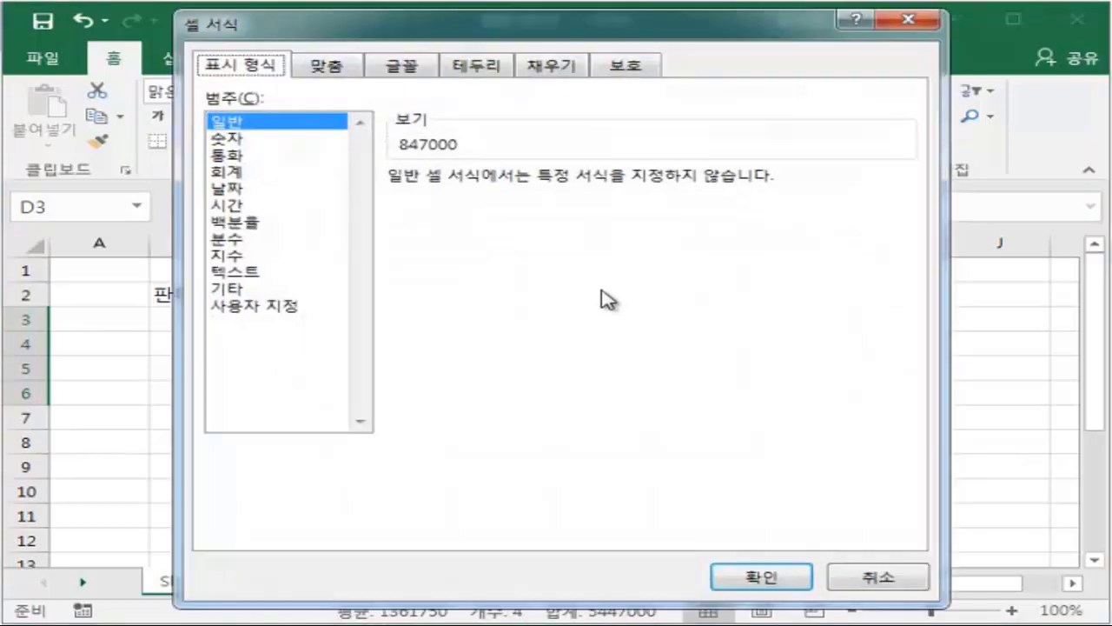
{"action": "left_click_drag", "start_coordinate": [465, 42], "coordinate": [678, 148]}
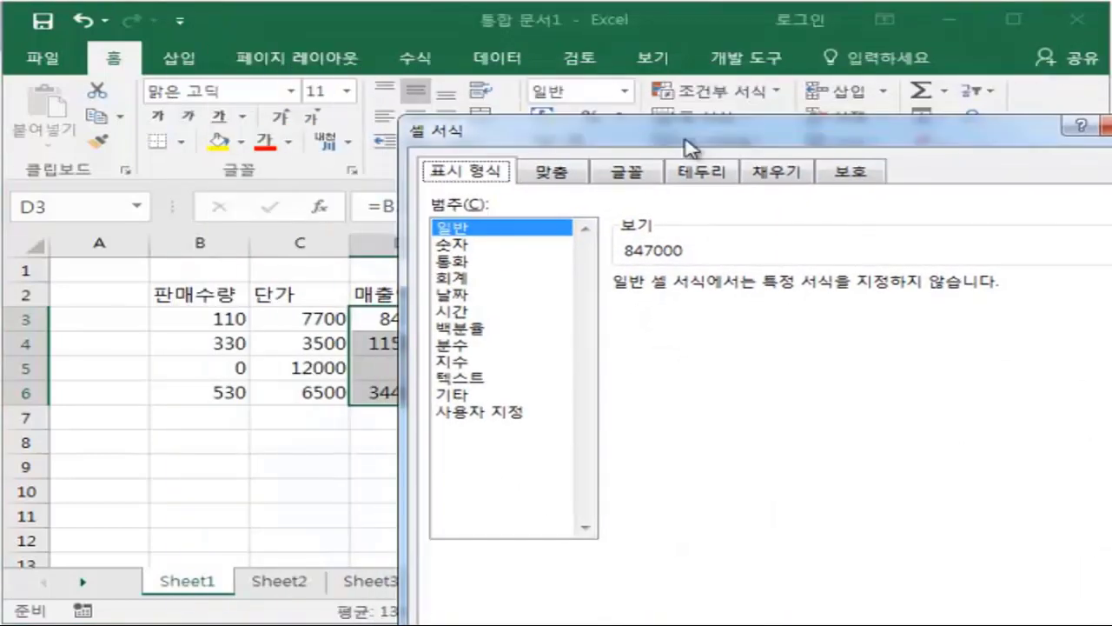
{"action": "left_click", "coordinate": [487, 412]}
{"action": "left_click_drag", "start_coordinate": [680, 141], "coordinate": [782, 174]}
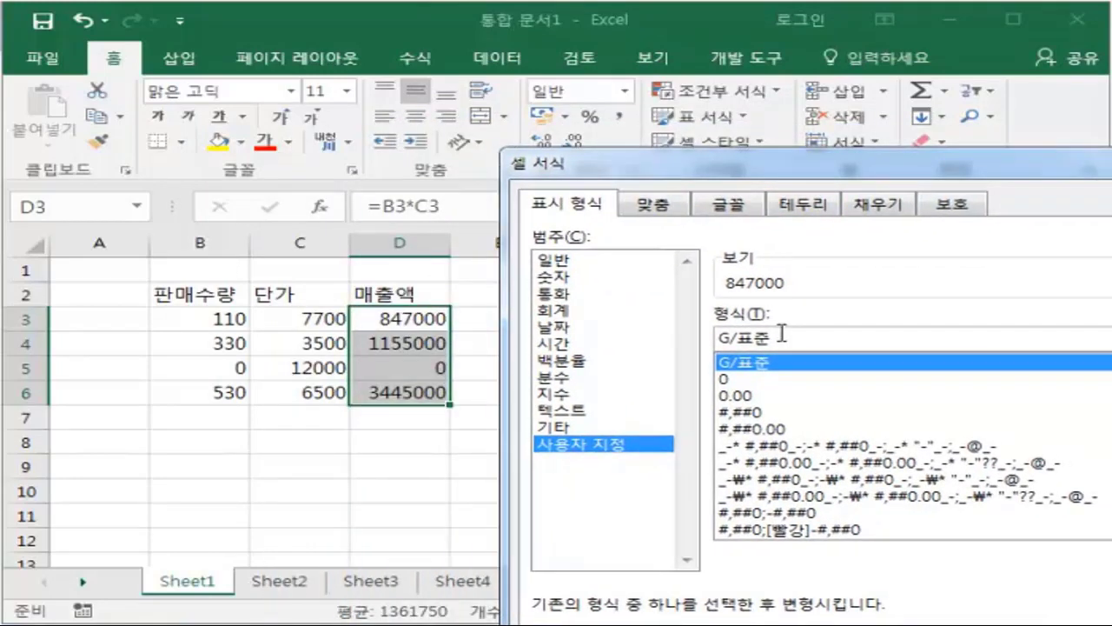
{"action": "left_click_drag", "start_coordinate": [789, 345], "coordinate": [685, 341]}
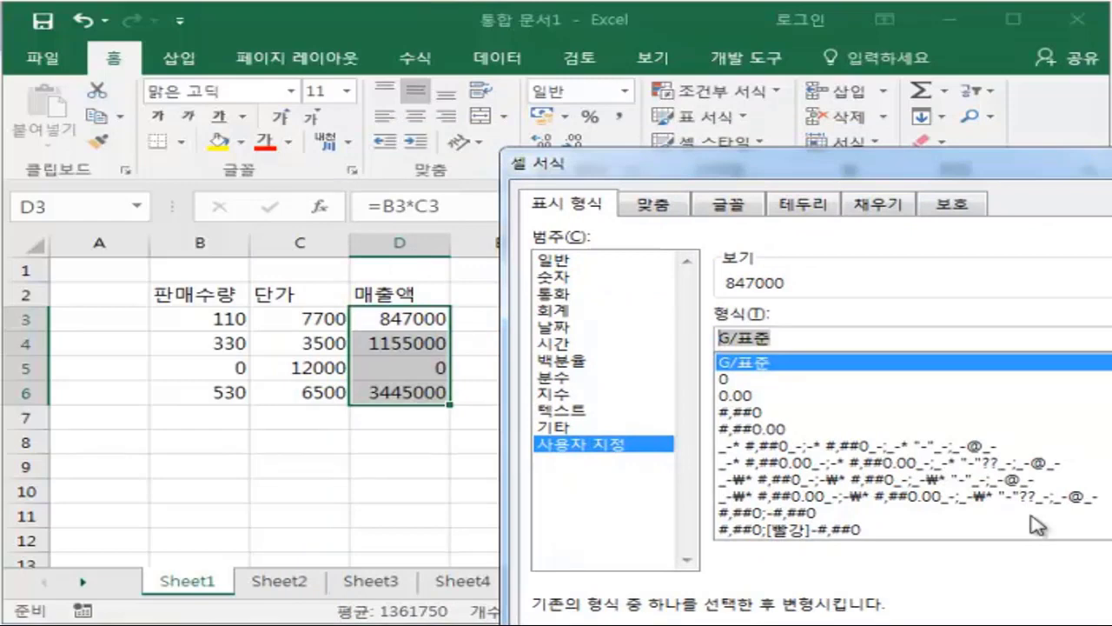
{"action": "type", "text": "#"}
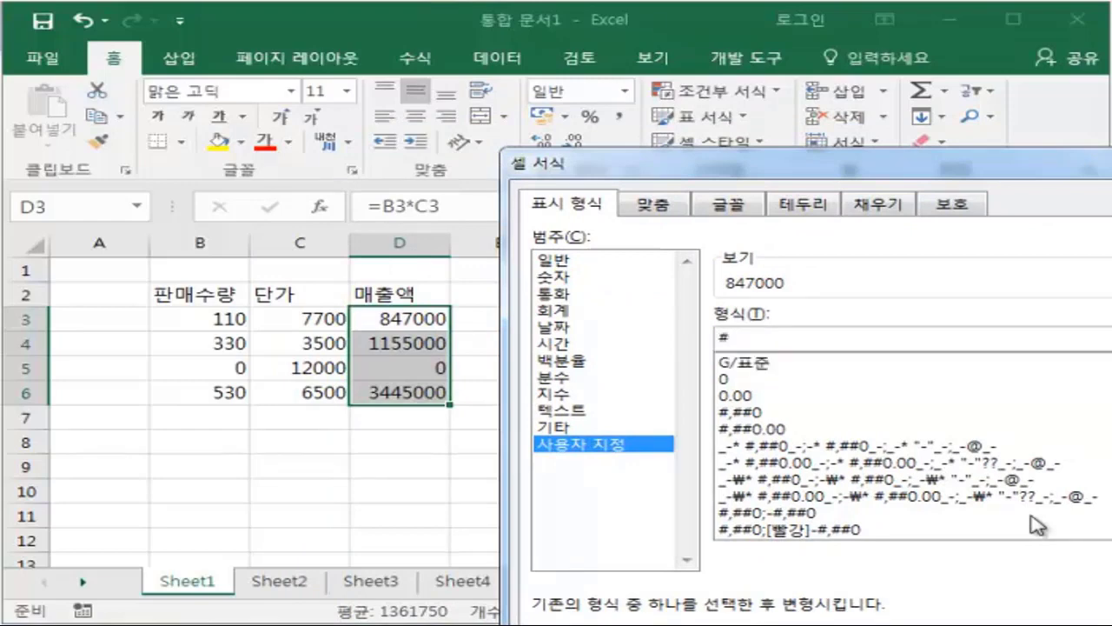
{"action": "type", "text": ",###dn"}
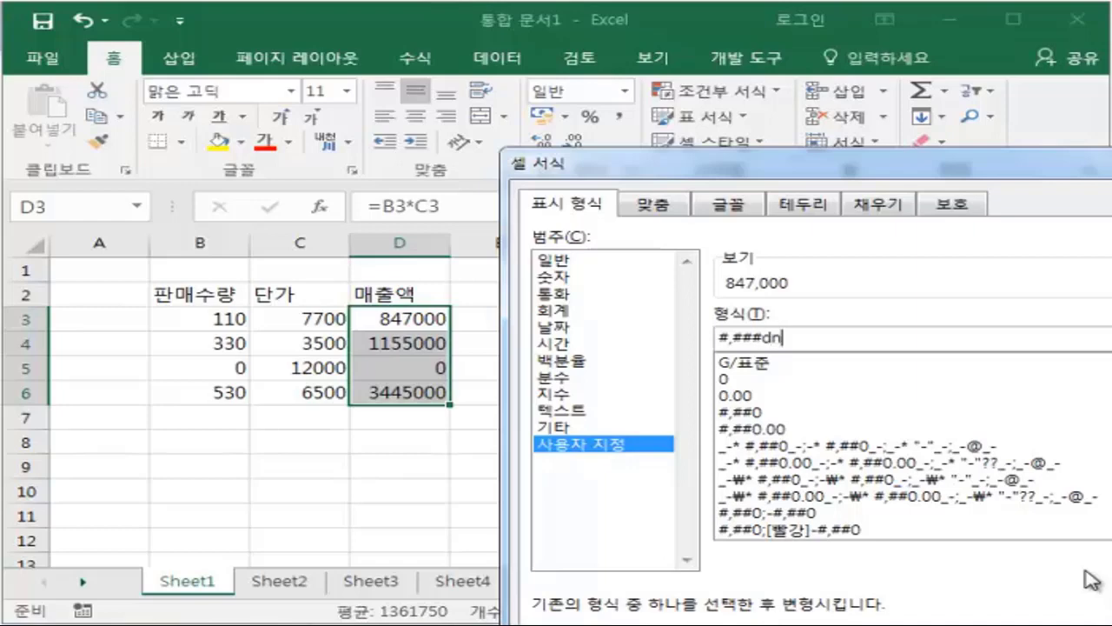
{"action": "key", "text": "BackSpace"}
{"action": "key", "text": "BackSpace"}
{"action": "type", "text": "원"}
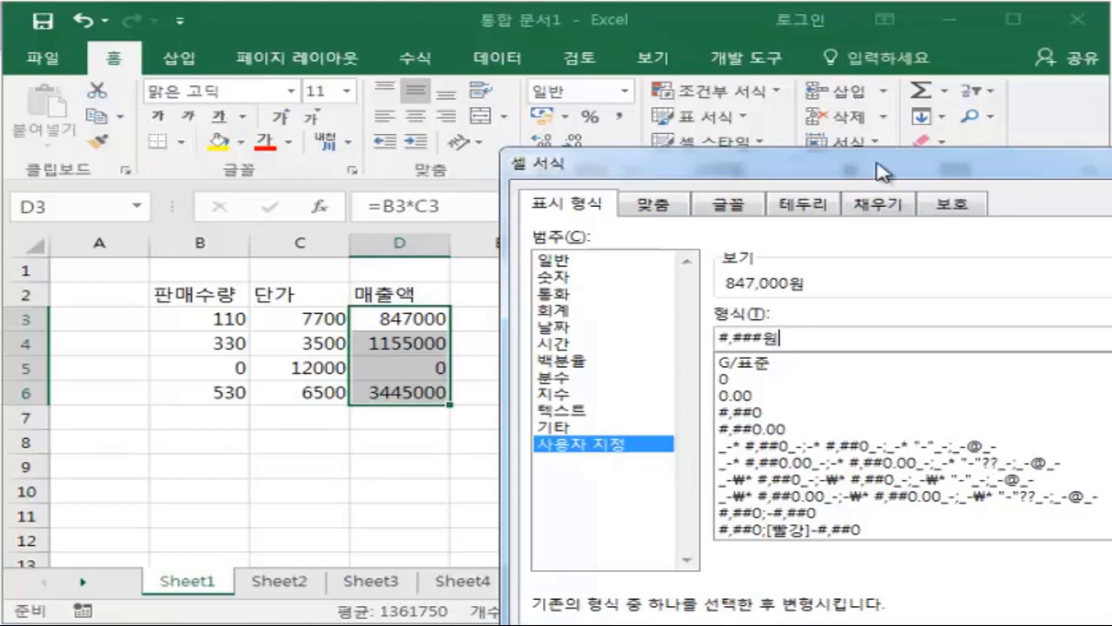
{"action": "left_click_drag", "start_coordinate": [883, 165], "coordinate": [758, 130]}
{"action": "left_click_drag", "start_coordinate": [878, 137], "coordinate": [654, 57]}
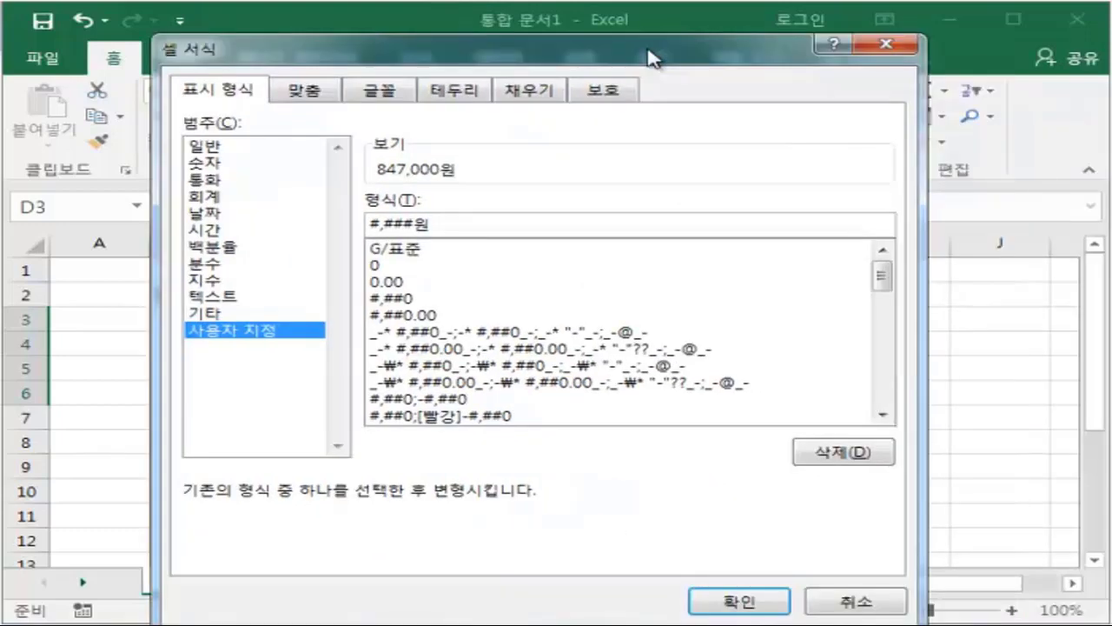
{"action": "left_click", "coordinate": [741, 602]}
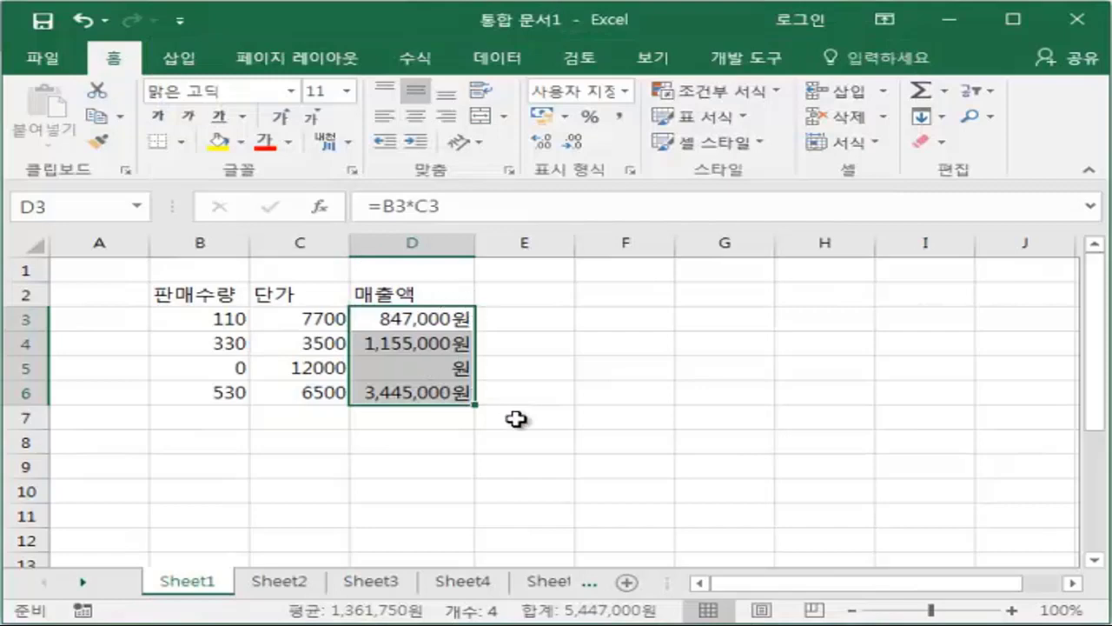
{"action": "left_click", "coordinate": [514, 440]}
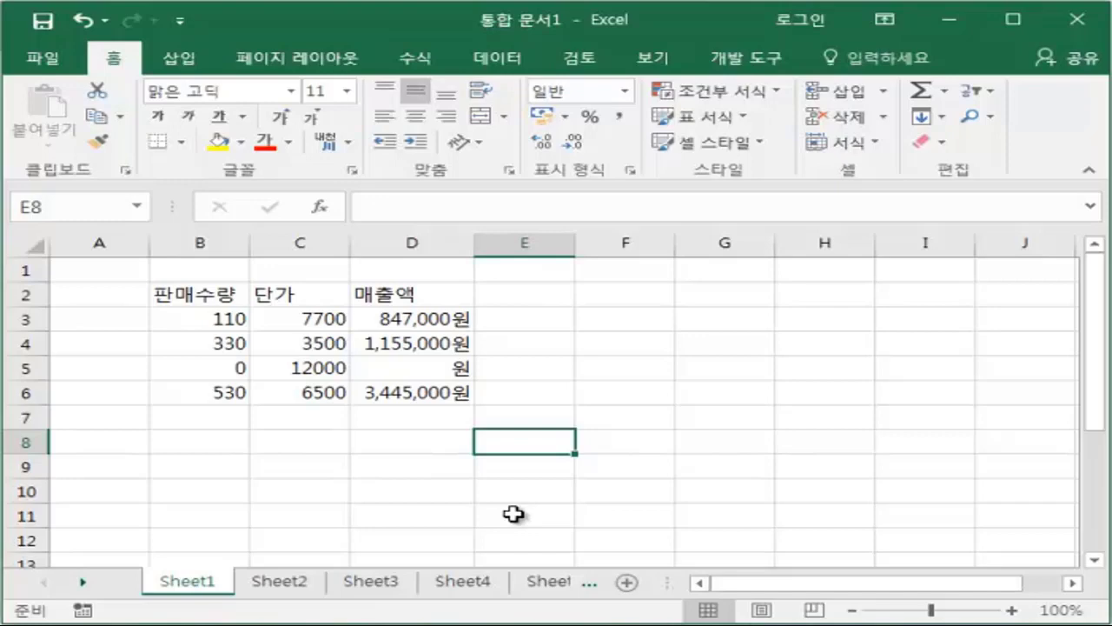
Step: Inspect the formulas behind the formatted sales amounts in cells D3, D4, D6 and D5
{"action": "left_click", "coordinate": [424, 318]}
{"action": "left_click", "coordinate": [413, 345]}
{"action": "left_click", "coordinate": [412, 396]}
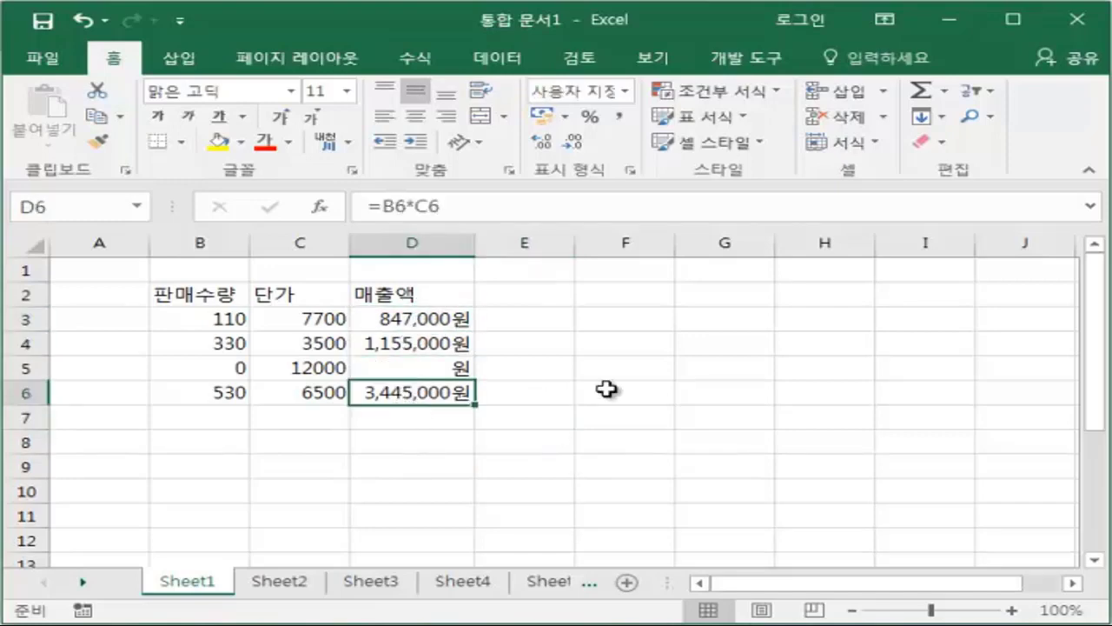
{"action": "left_click", "coordinate": [605, 390]}
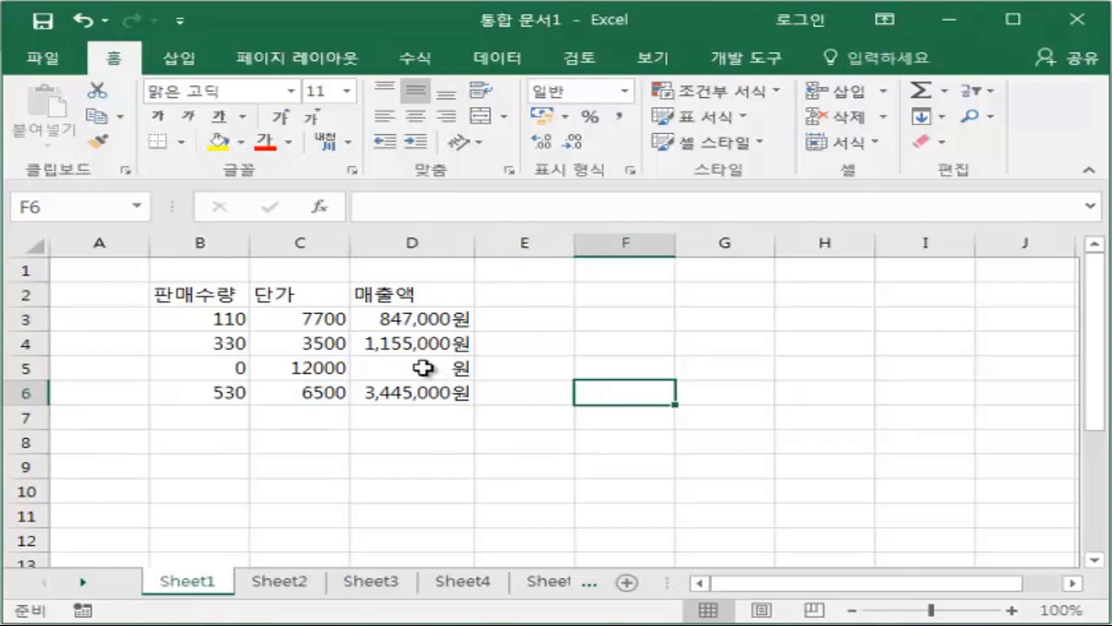
{"action": "left_click", "coordinate": [422, 366]}
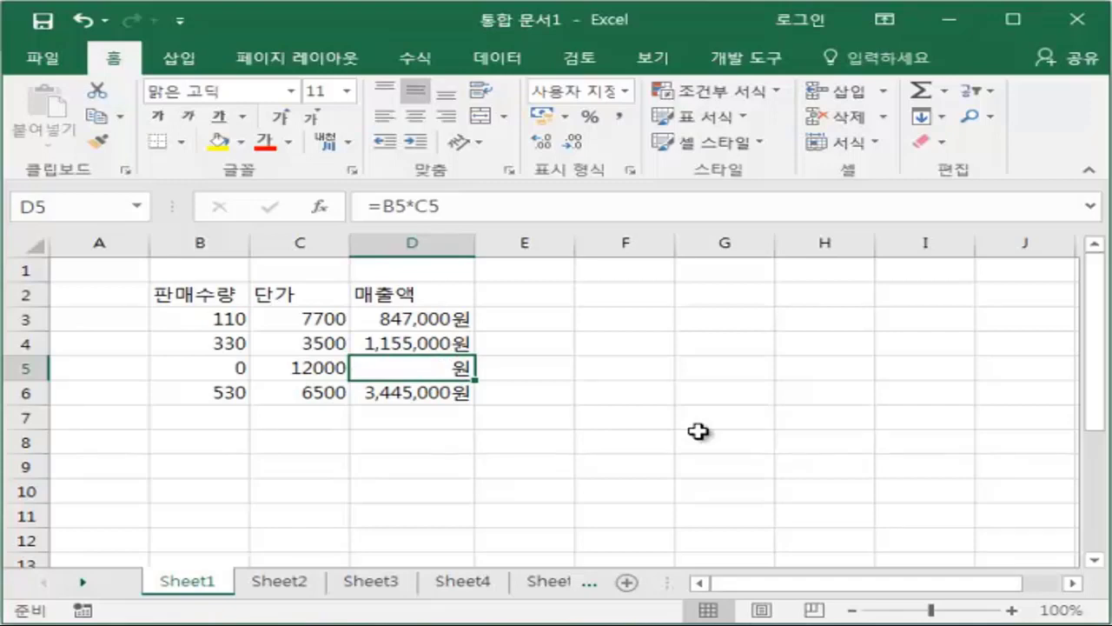
Step: Change the custom number format of D3:D6 to #,##0_-"원" so zeros display and a gap precedes the unit
{"action": "left_click_drag", "start_coordinate": [437, 318], "coordinate": [436, 393]}
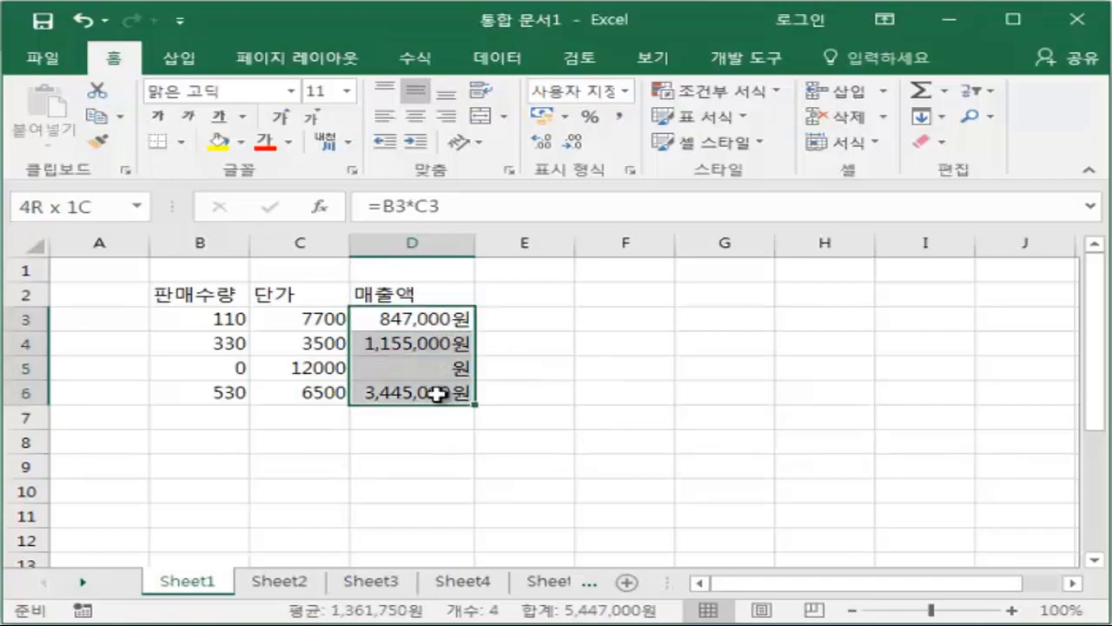
{"action": "key", "text": "ctrl+1"}
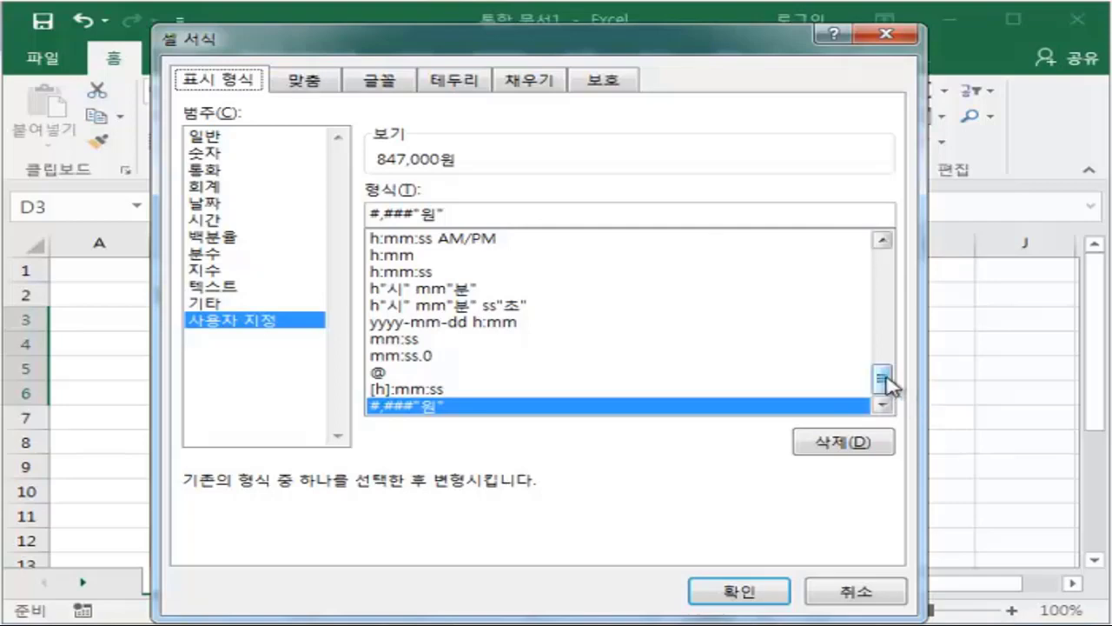
{"action": "left_click_drag", "start_coordinate": [884, 382], "coordinate": [893, 323]}
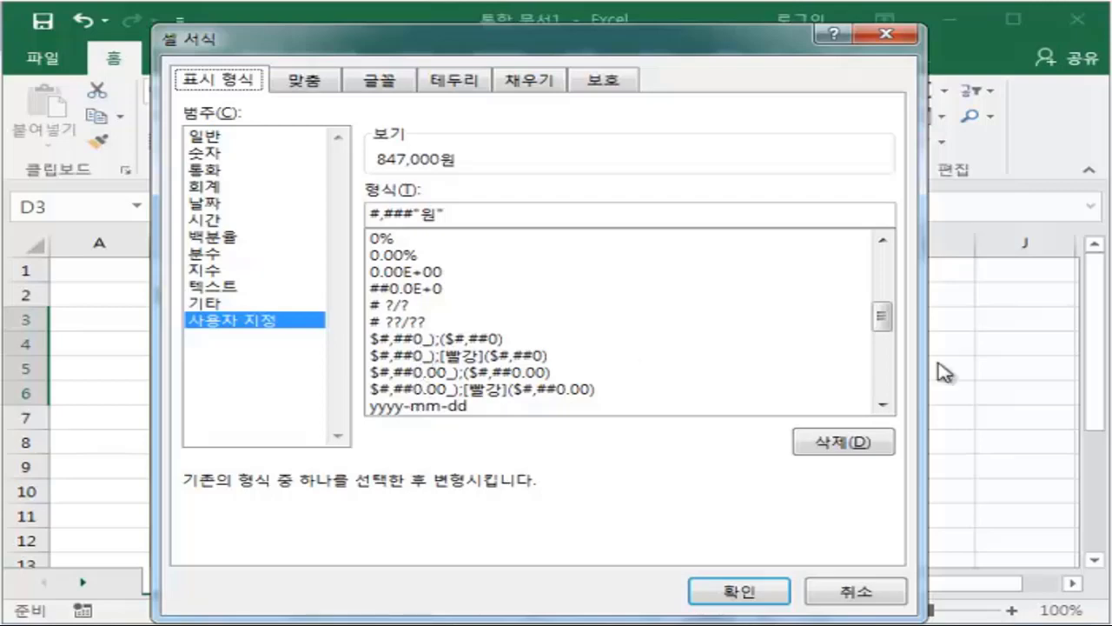
{"action": "left_click_drag", "start_coordinate": [885, 326], "coordinate": [886, 259]}
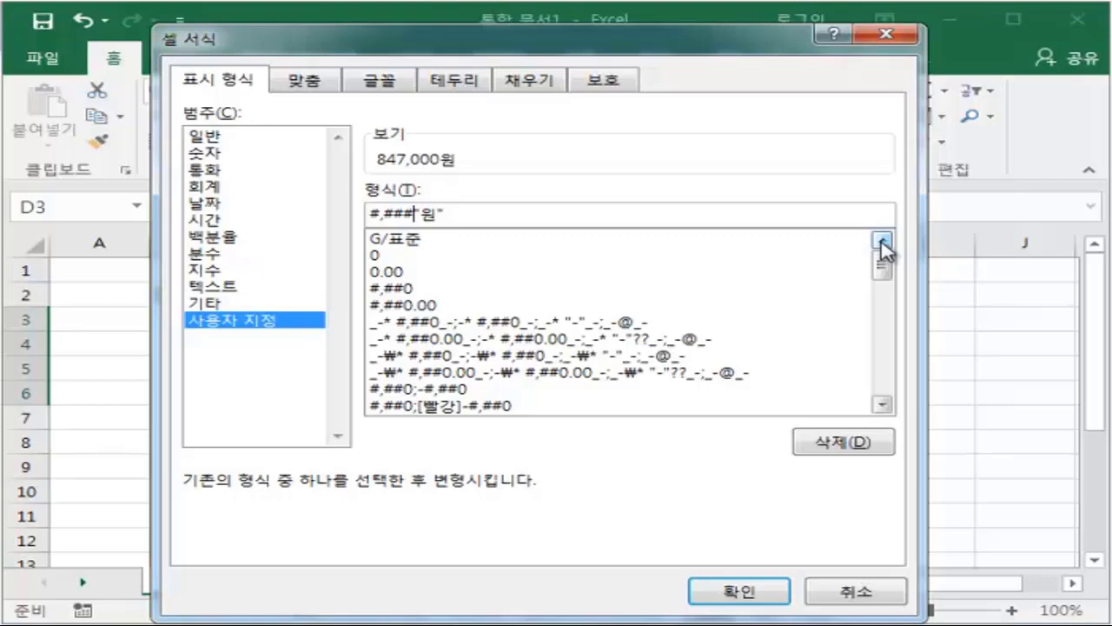
{"action": "key", "text": "BackSpace"}
{"action": "type", "text": "0"}
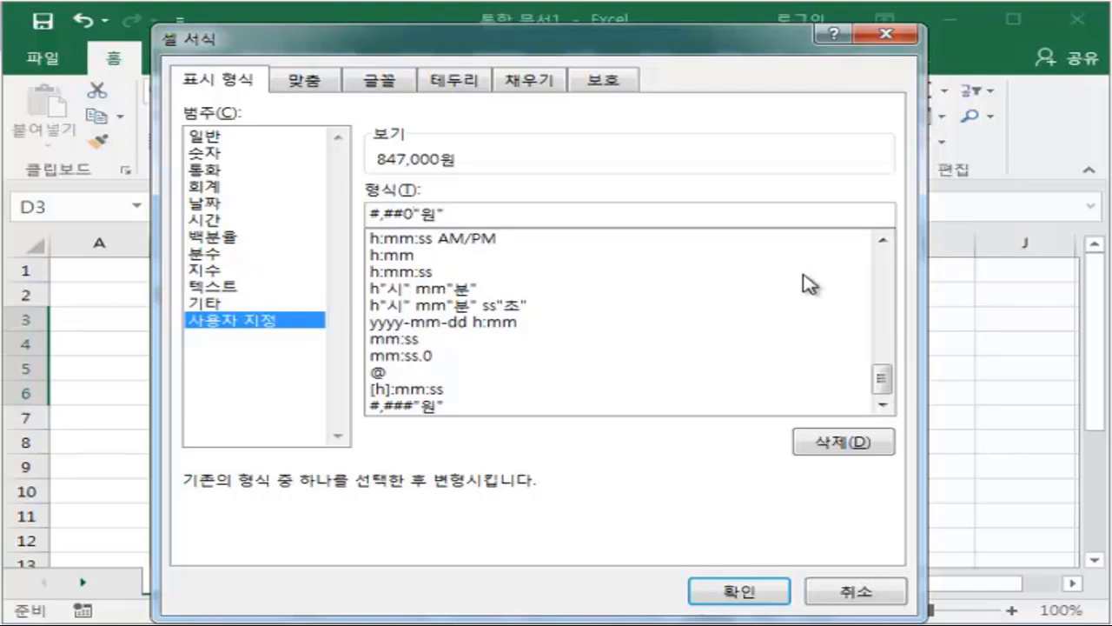
{"action": "type", "text": "_-"}
{"action": "left_click", "coordinate": [736, 591]}
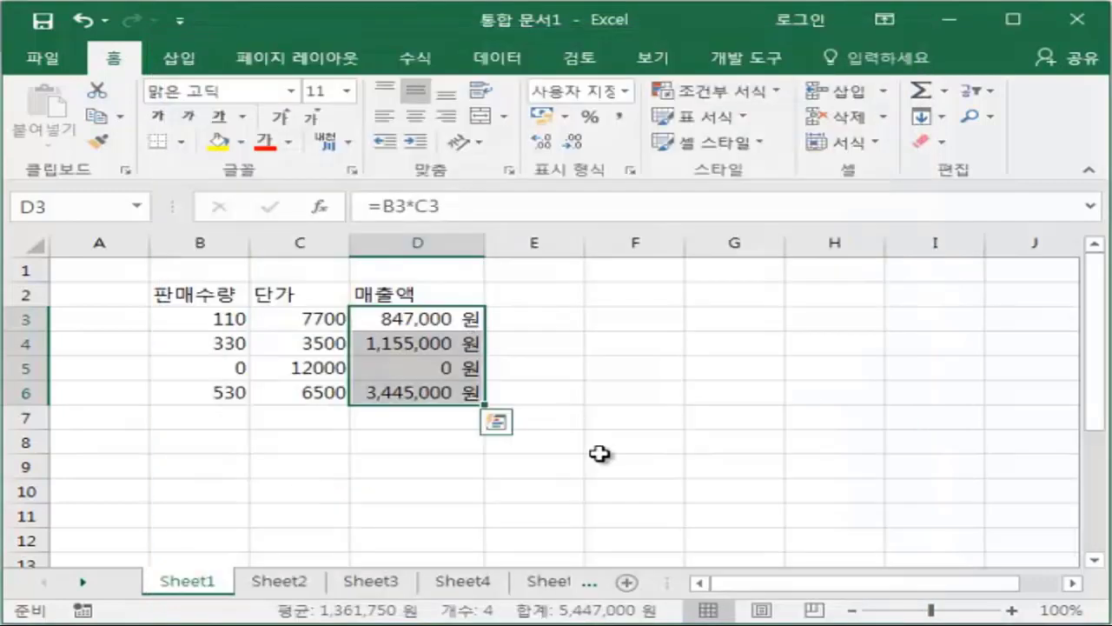
{"action": "left_click", "coordinate": [611, 434]}
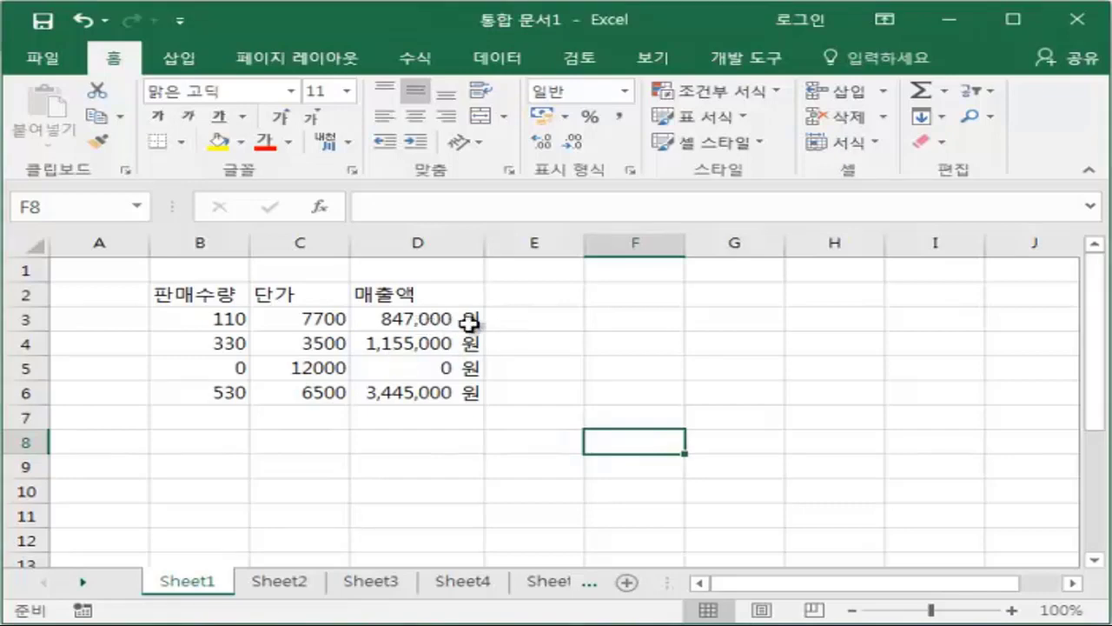
Step: Check the formulas in the 매출액 column one by one from D3 to D6
{"action": "left_click", "coordinate": [420, 318]}
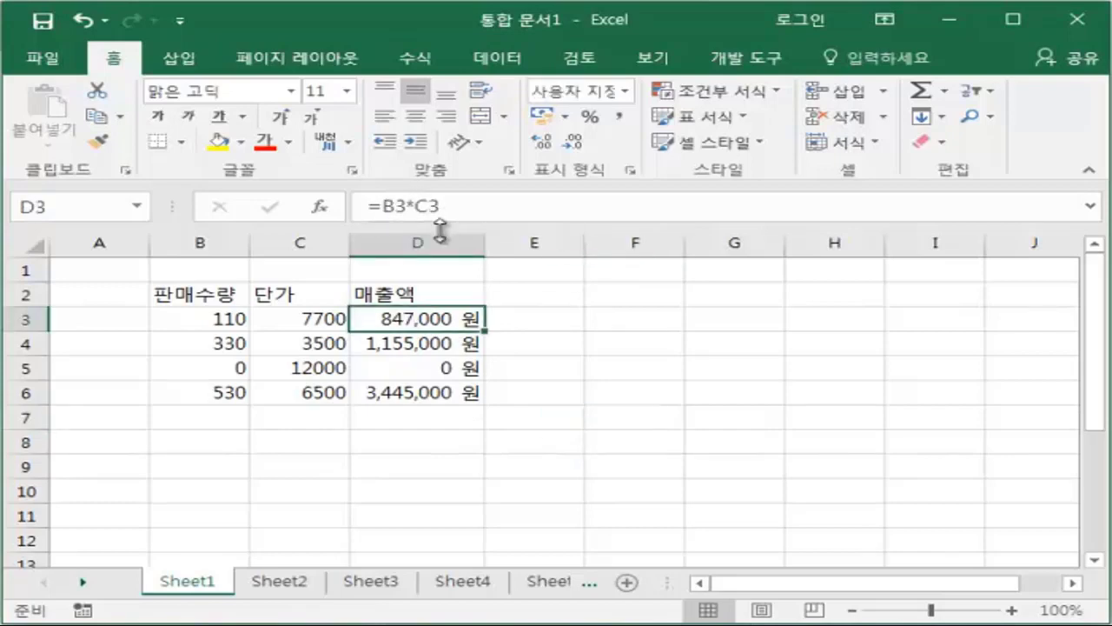
{"action": "left_click", "coordinate": [425, 348]}
{"action": "left_click", "coordinate": [407, 376]}
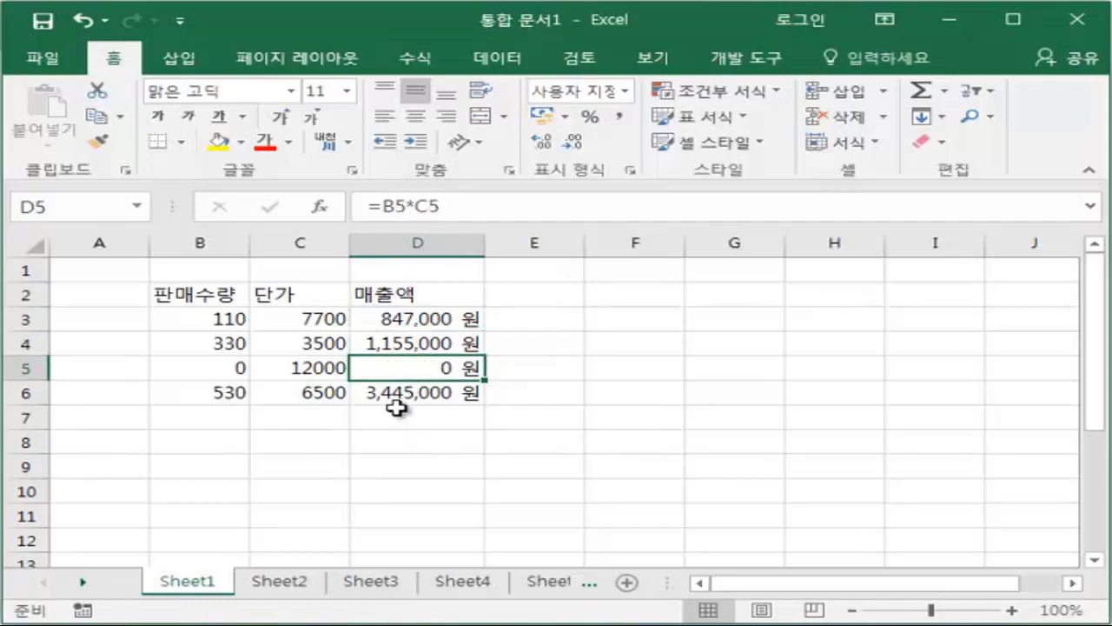
{"action": "left_click", "coordinate": [398, 393]}
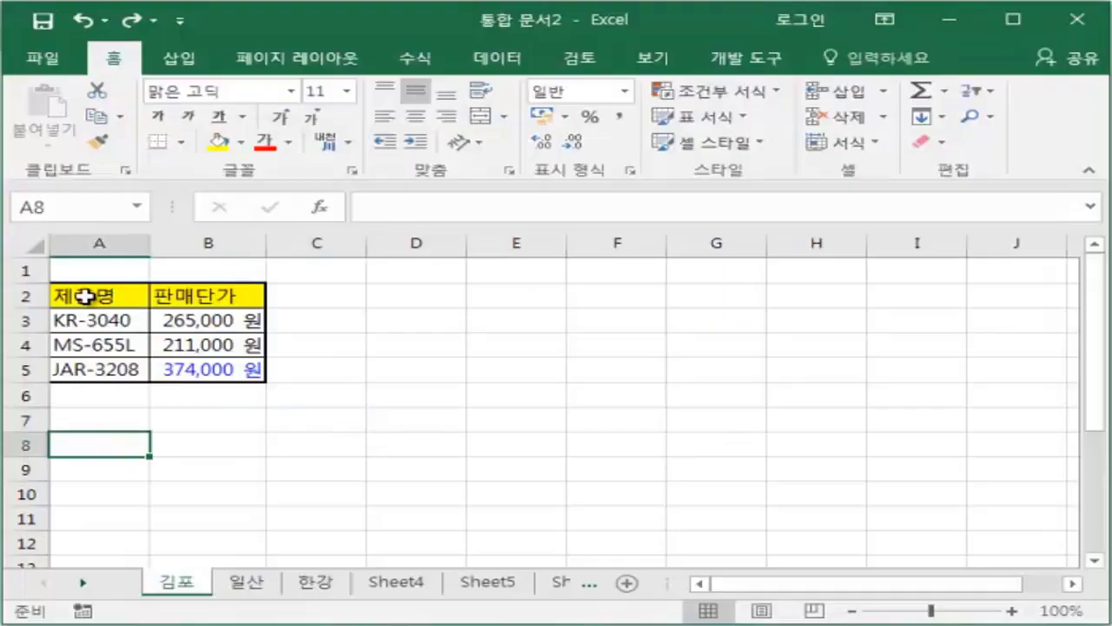
Step: In the 통합 문서2 workbook, review the product price tables on the 김포, 일산 and 한강 sheets
{"action": "left_click_drag", "start_coordinate": [87, 296], "coordinate": [186, 377]}
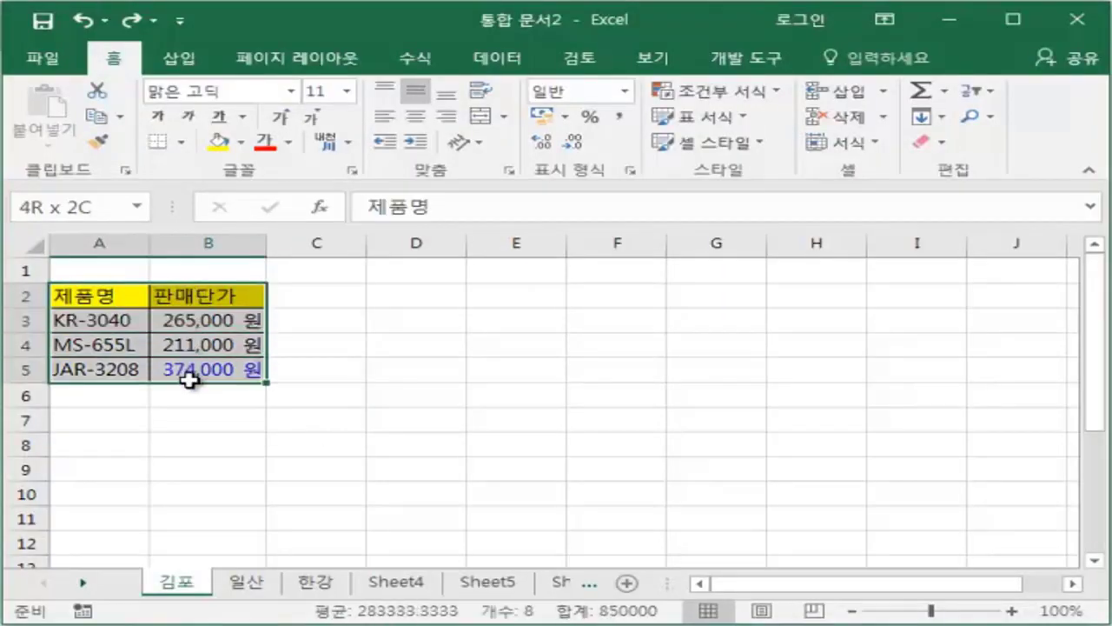
{"action": "left_click", "coordinate": [189, 428]}
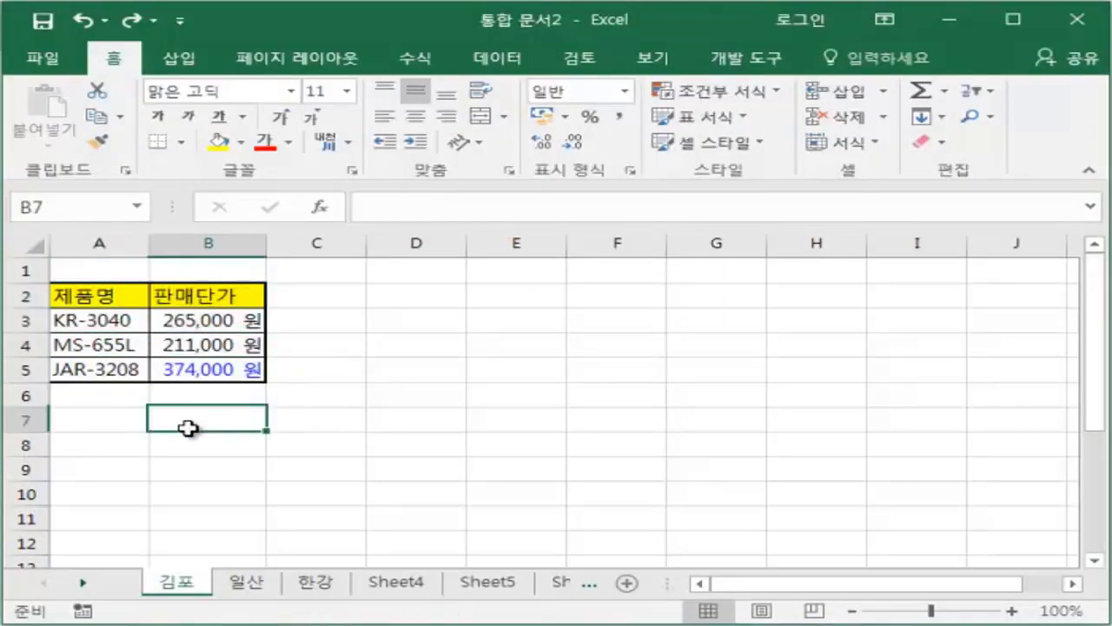
{"action": "left_click", "coordinate": [254, 583]}
{"action": "left_click_drag", "start_coordinate": [130, 299], "coordinate": [222, 371]}
{"action": "left_click", "coordinate": [228, 425]}
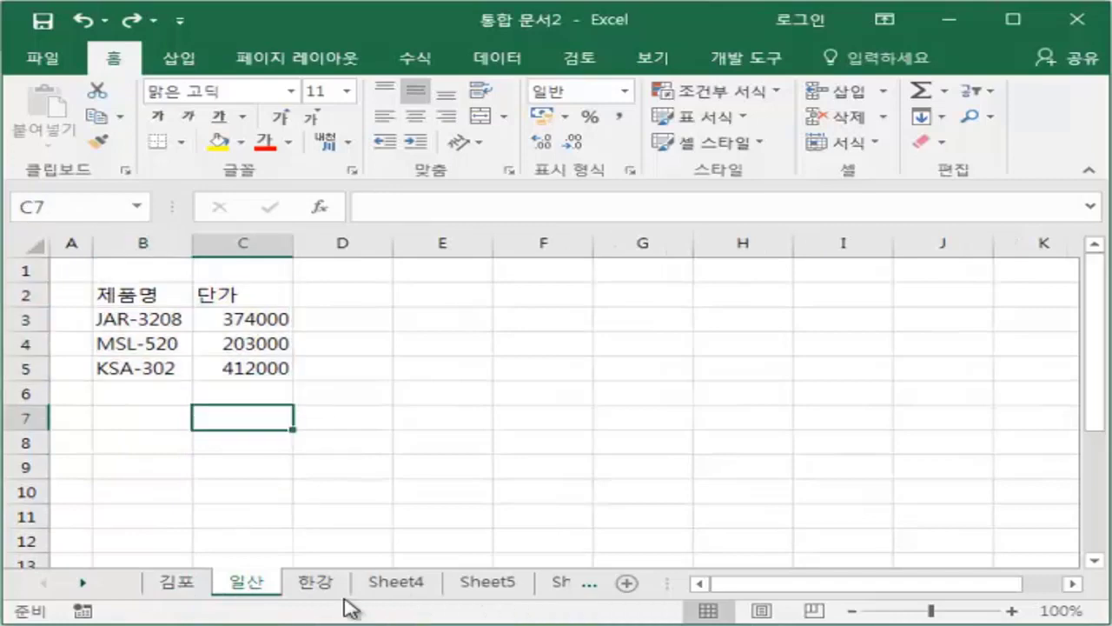
{"action": "left_click", "coordinate": [315, 582]}
{"action": "left_click", "coordinate": [292, 441]}
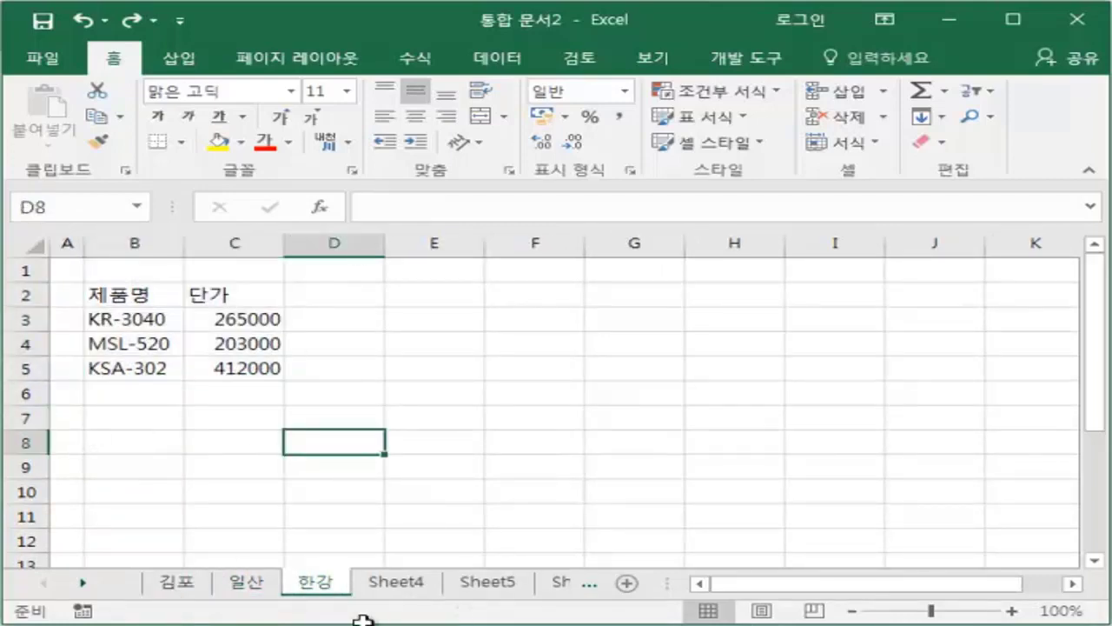
Step: Compare the 김포 table's 제품명 and 판매단가 headers with the tables on the 일산 and 한강 sheets, and return to 김포
{"action": "left_click", "coordinate": [183, 584]}
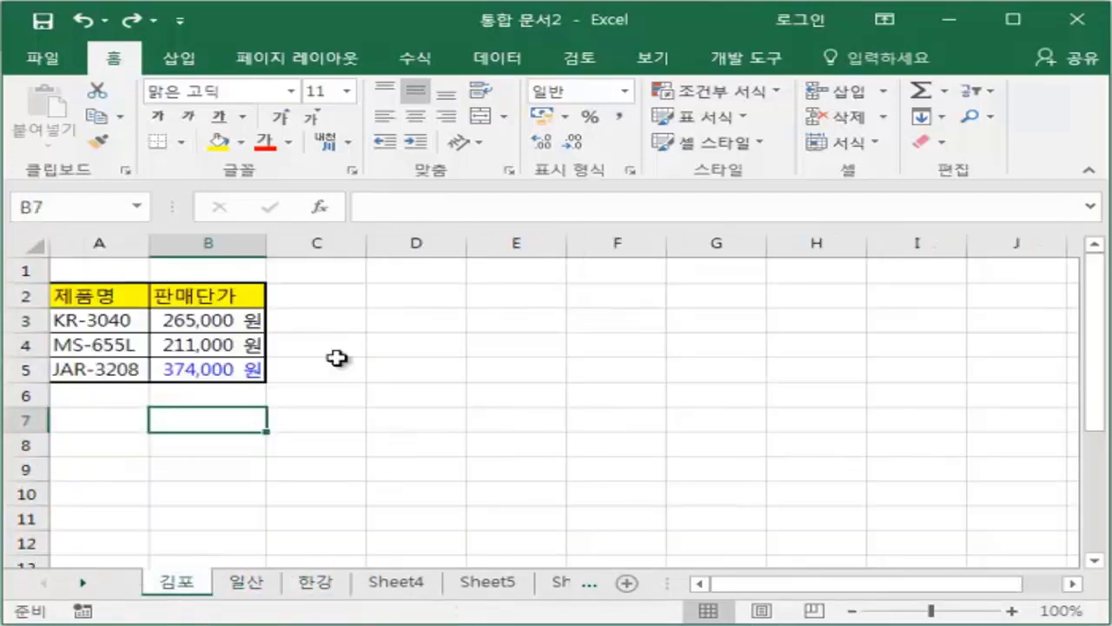
{"action": "left_click", "coordinate": [113, 294]}
{"action": "left_click", "coordinate": [164, 293]}
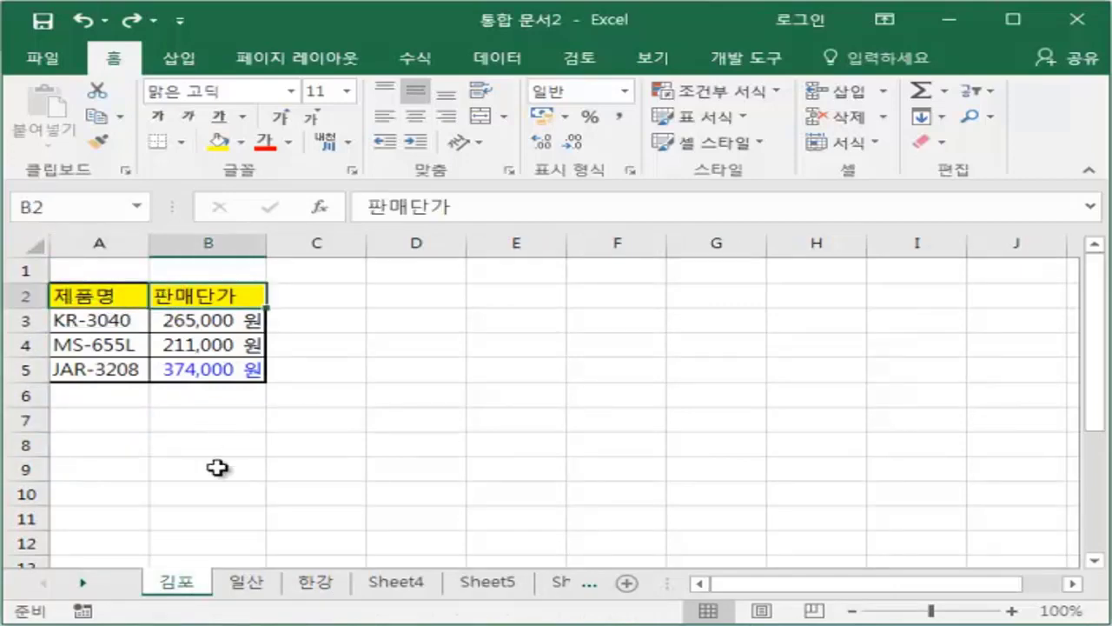
{"action": "left_click", "coordinate": [218, 467]}
{"action": "left_click", "coordinate": [246, 582]}
{"action": "left_click", "coordinate": [316, 584]}
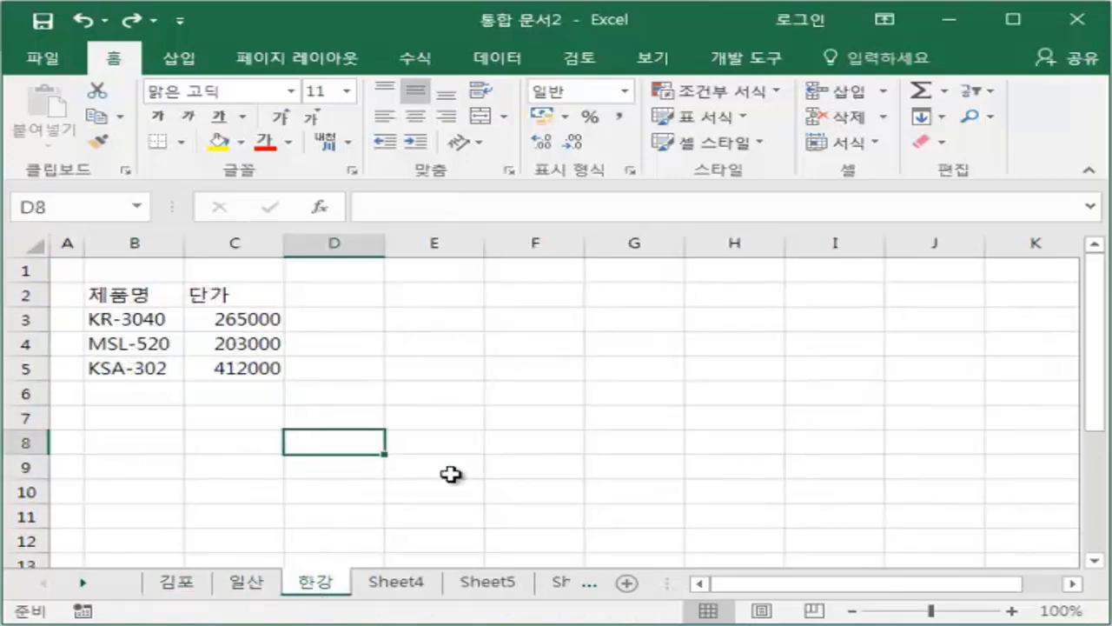
{"action": "left_click", "coordinate": [567, 419]}
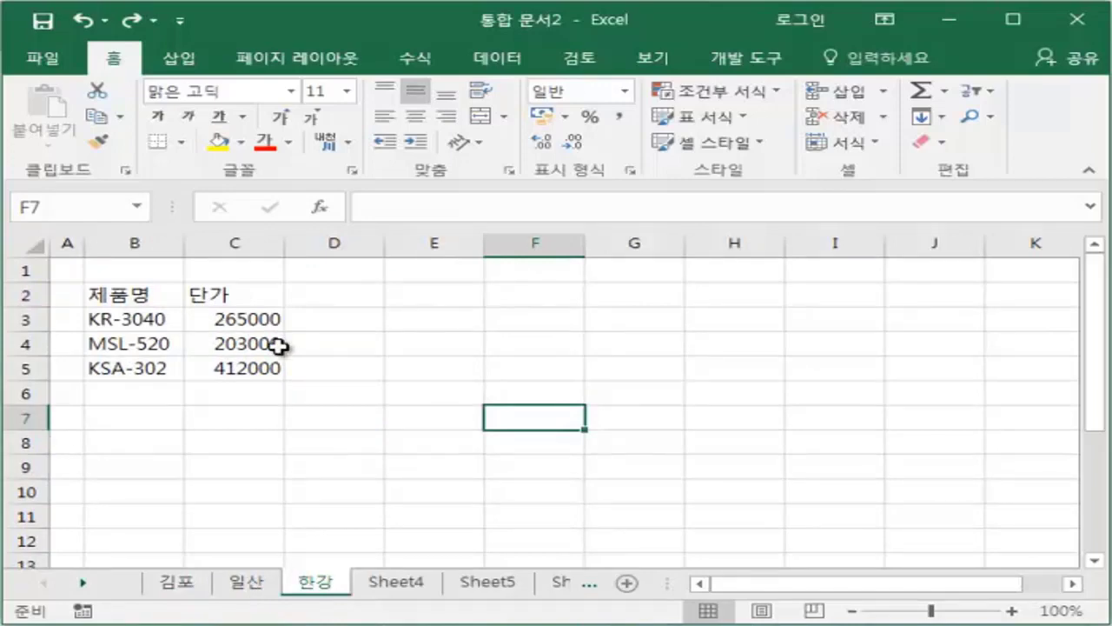
{"action": "left_click", "coordinate": [186, 591]}
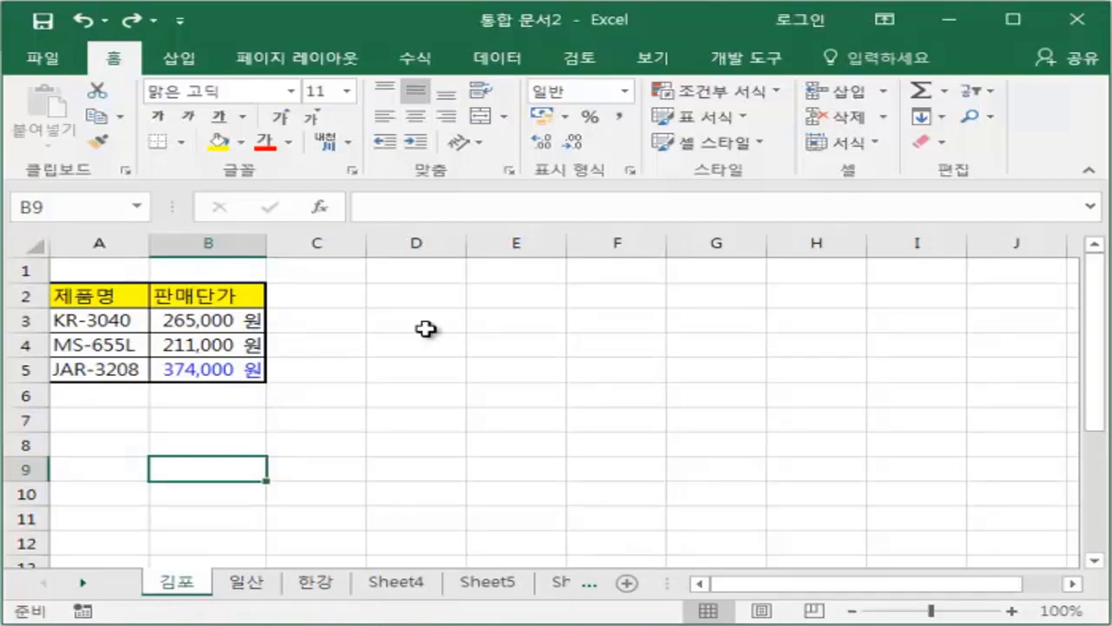
{"action": "left_click", "coordinate": [382, 353]}
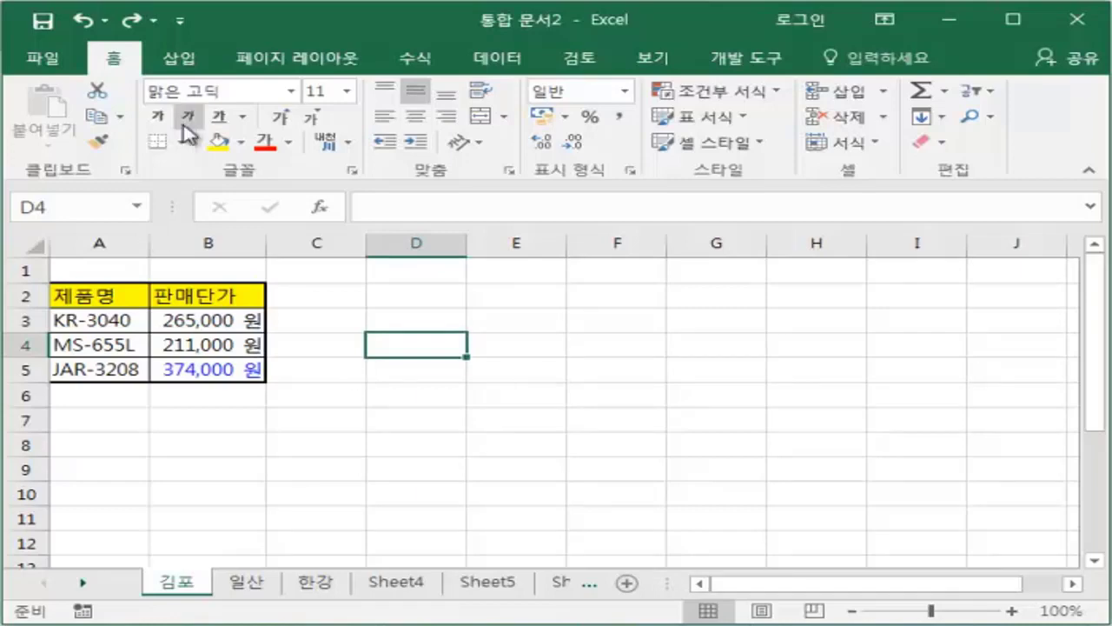
Step: Copy the formatting of the 김포 table A2:B5 onto the 일산 table with a persistent Format Painter and autofit its 단가 column
{"action": "left_click_drag", "start_coordinate": [94, 295], "coordinate": [198, 370]}
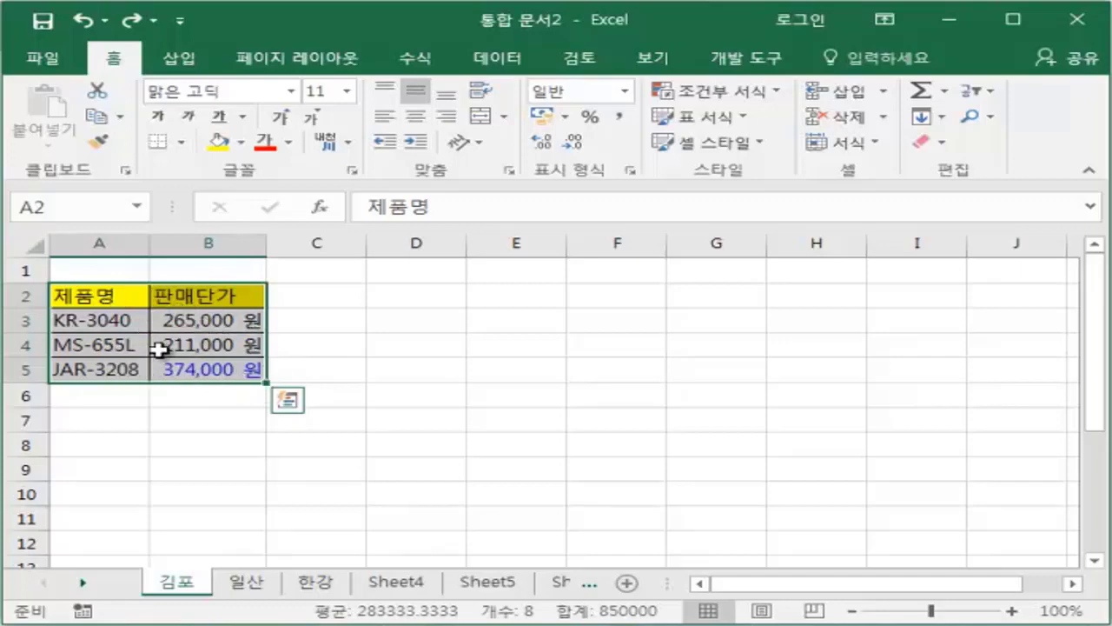
{"action": "left_click", "coordinate": [101, 147]}
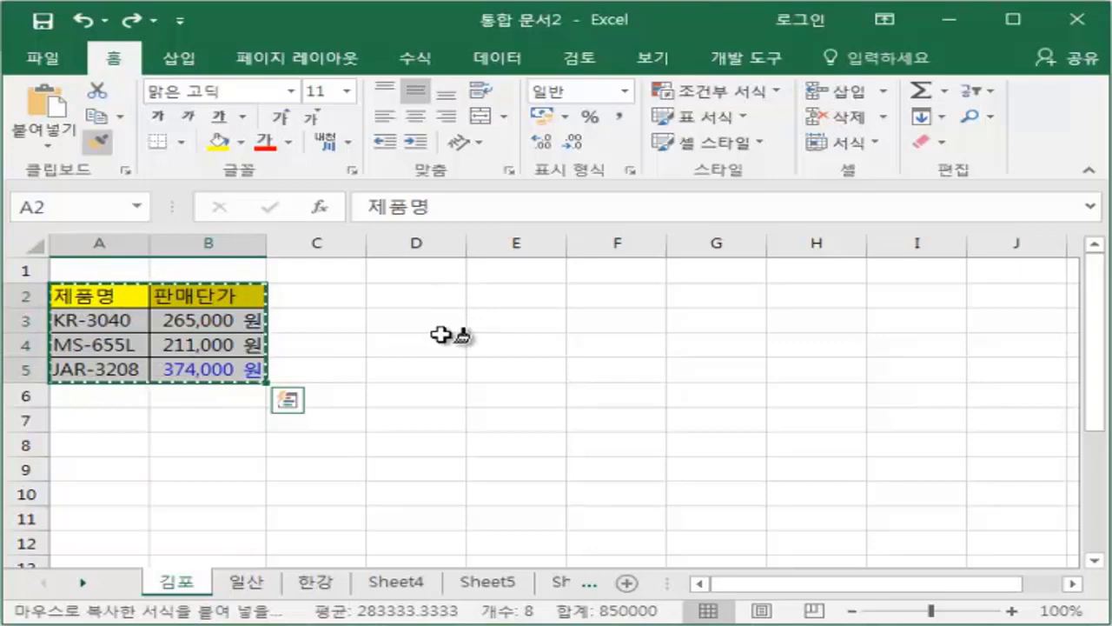
{"action": "left_click", "coordinate": [261, 591]}
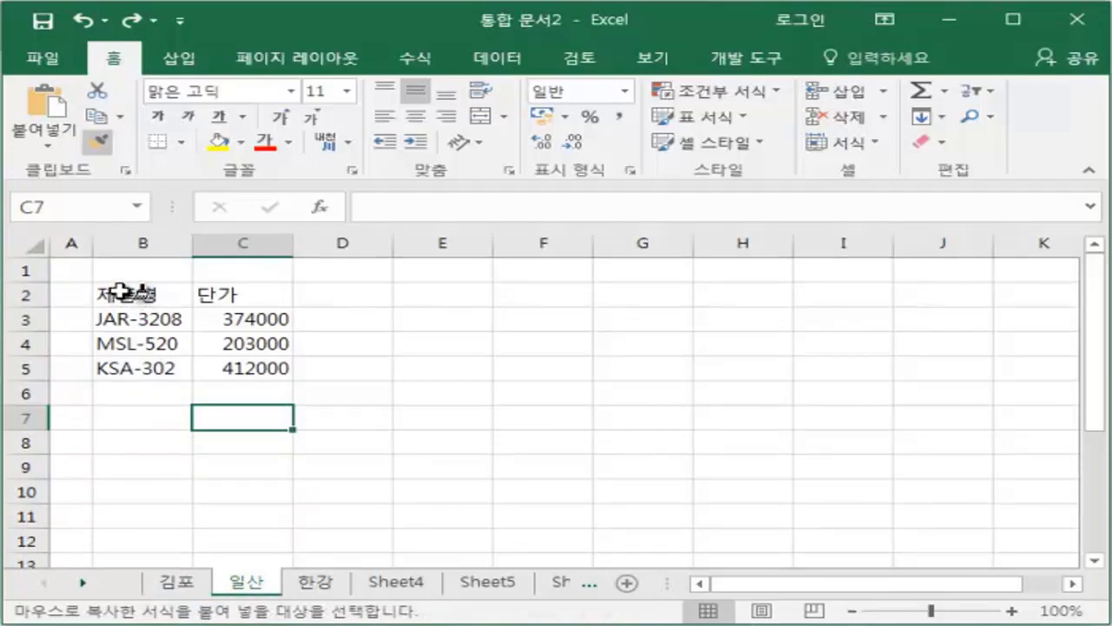
{"action": "left_click", "coordinate": [122, 291]}
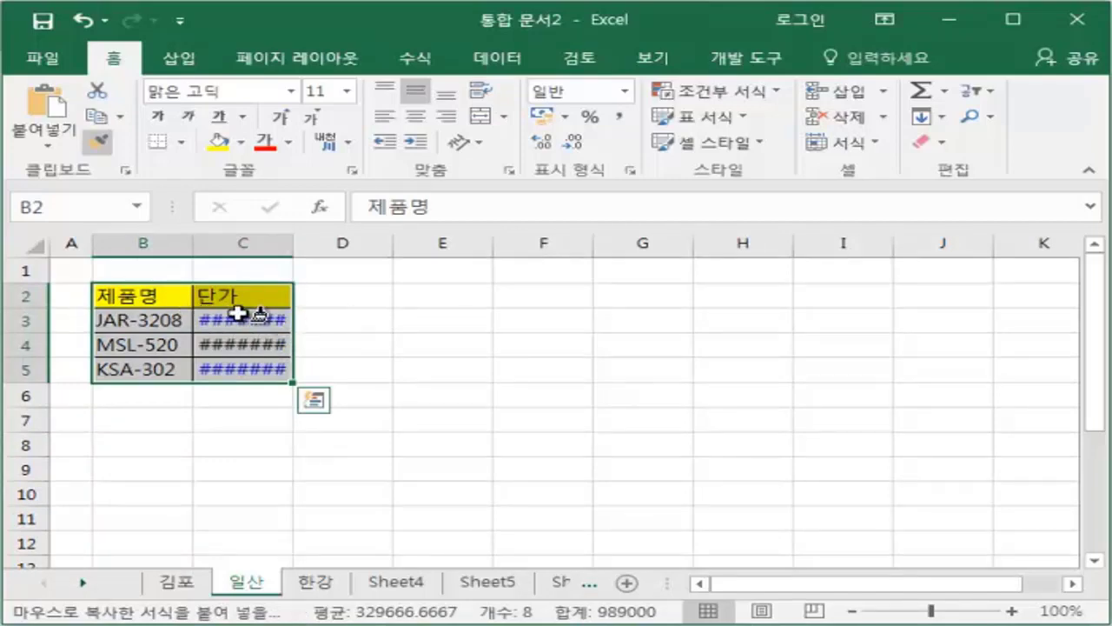
{"action": "double_click", "coordinate": [294, 242]}
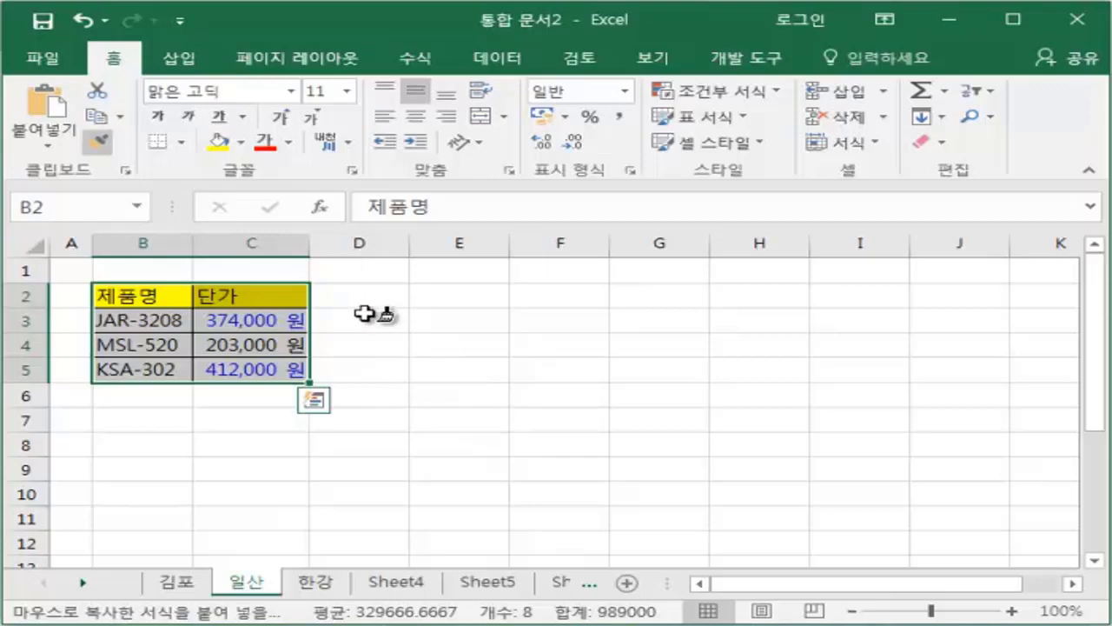
Step: Apply the copied table formatting to the 한강 table from B2, autofit its 단가 column and end format copying
{"action": "left_click", "coordinate": [325, 595]}
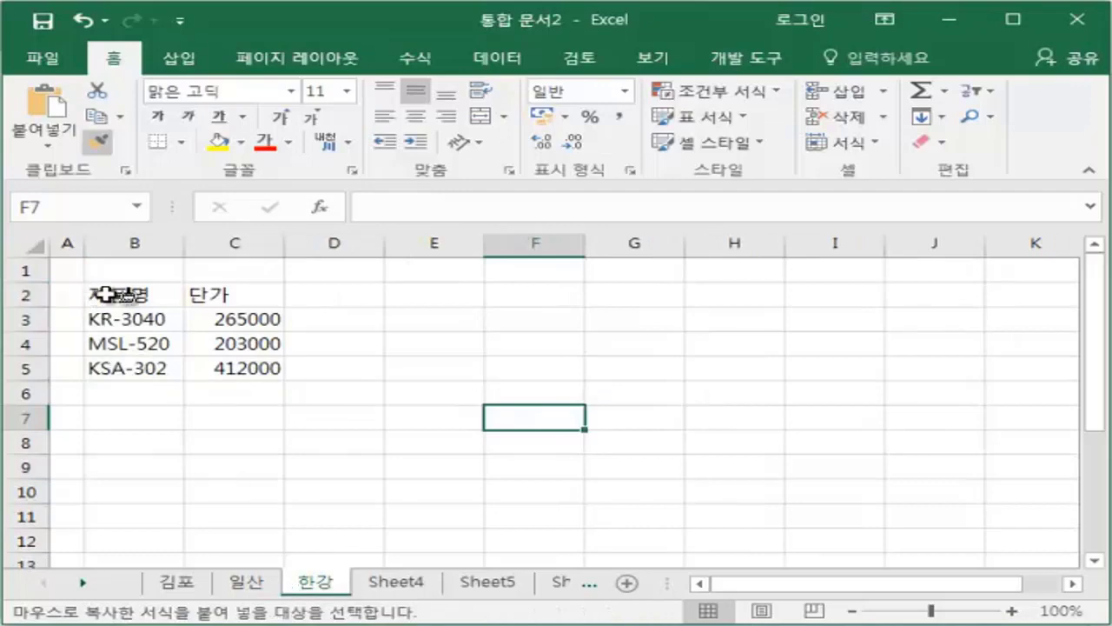
{"action": "left_click", "coordinate": [104, 295]}
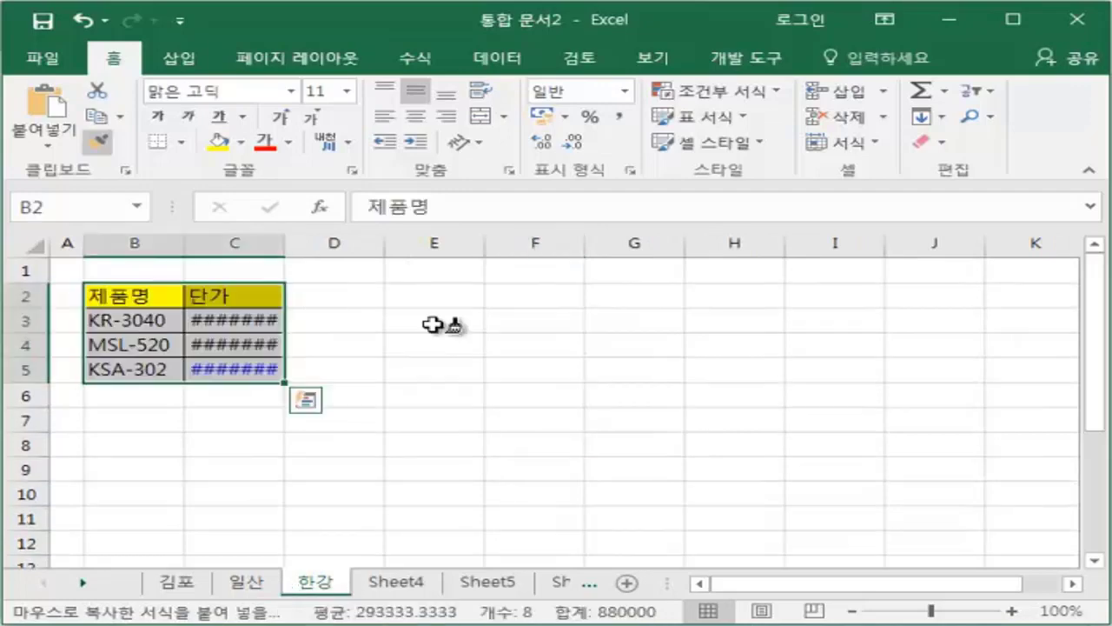
{"action": "double_click", "coordinate": [284, 245]}
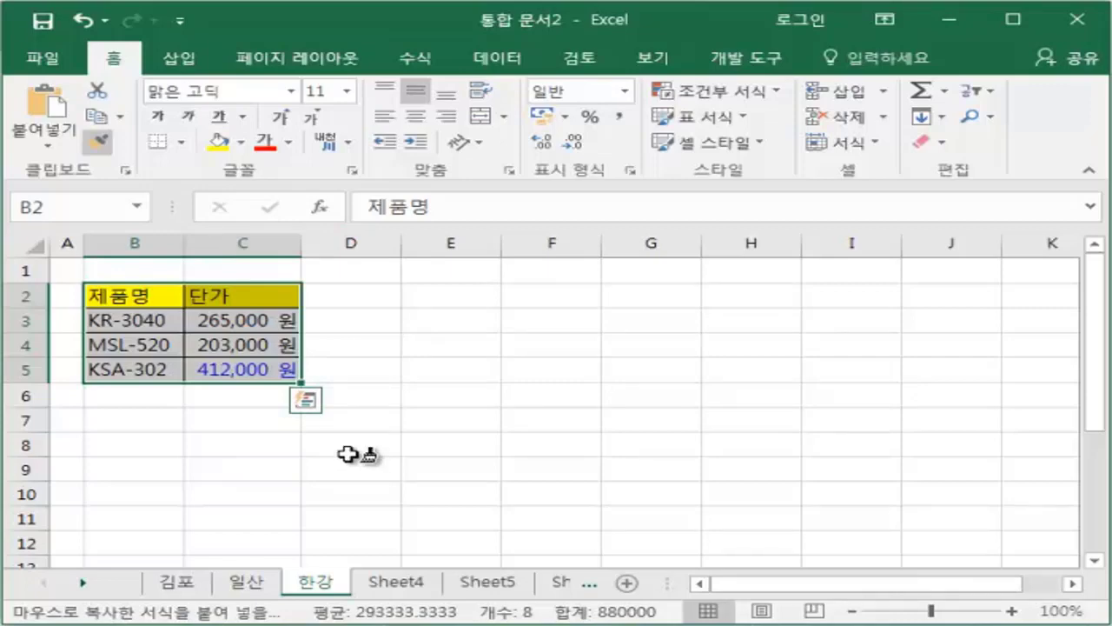
{"action": "key", "text": "Escape"}
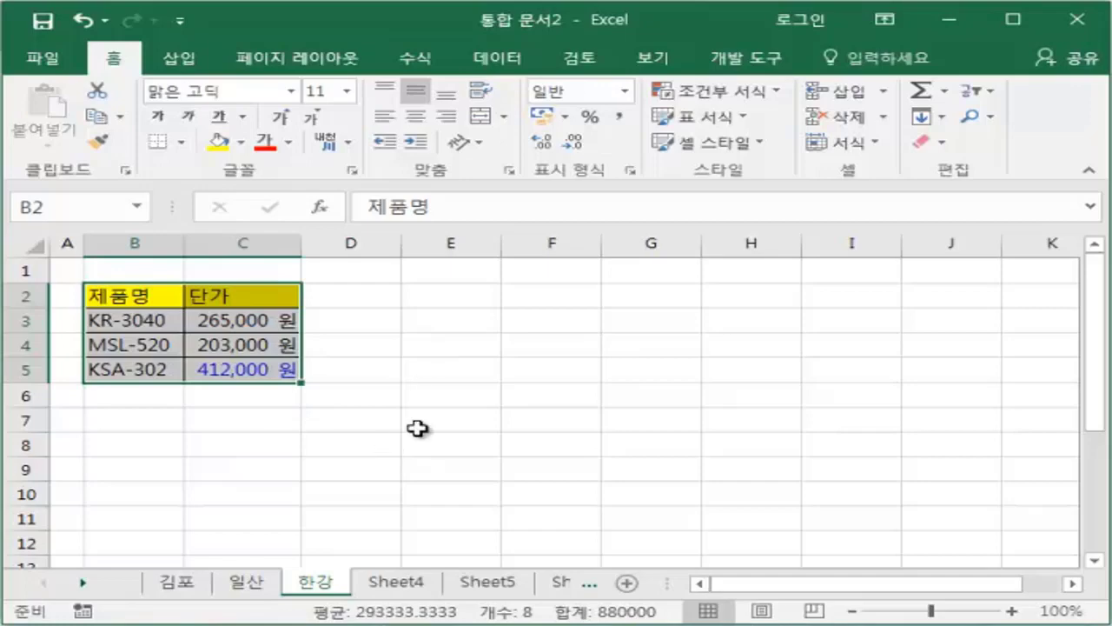
Step: Copy the 김포 table A2:B5 and paste only its formats (서식) into Sheet4 starting at B2
{"action": "left_click", "coordinate": [169, 584]}
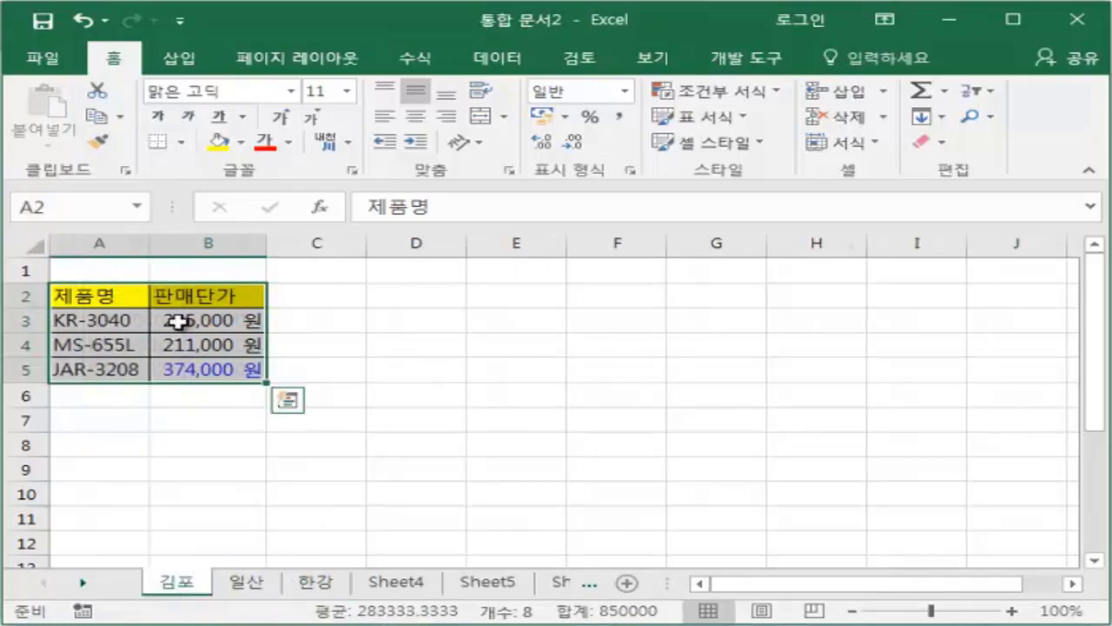
{"action": "left_click", "coordinate": [537, 416]}
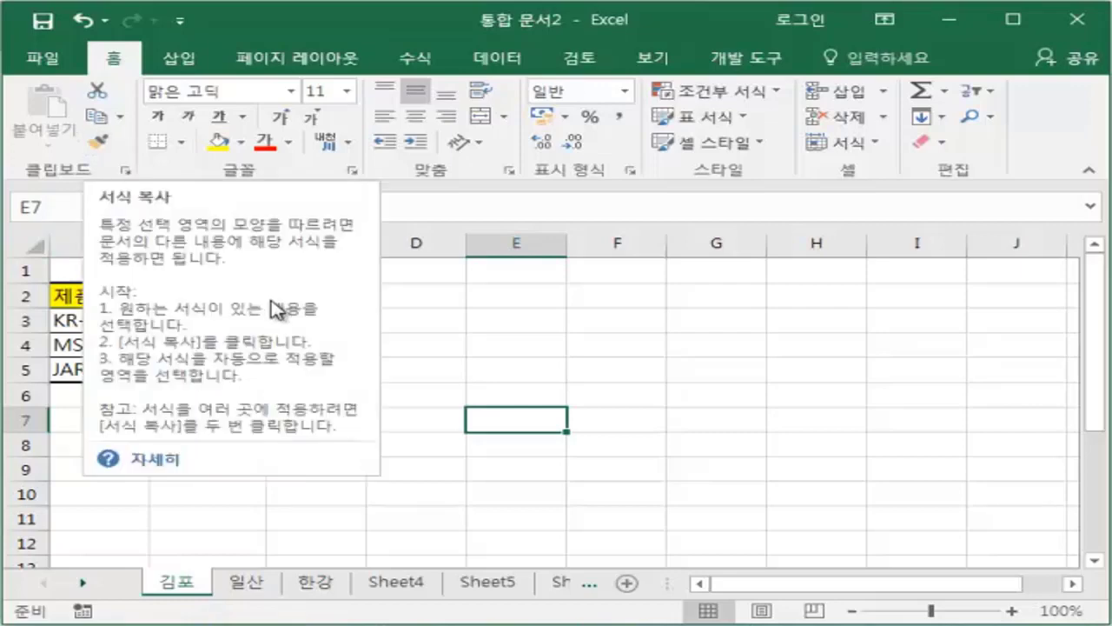
{"action": "left_click", "coordinate": [422, 321]}
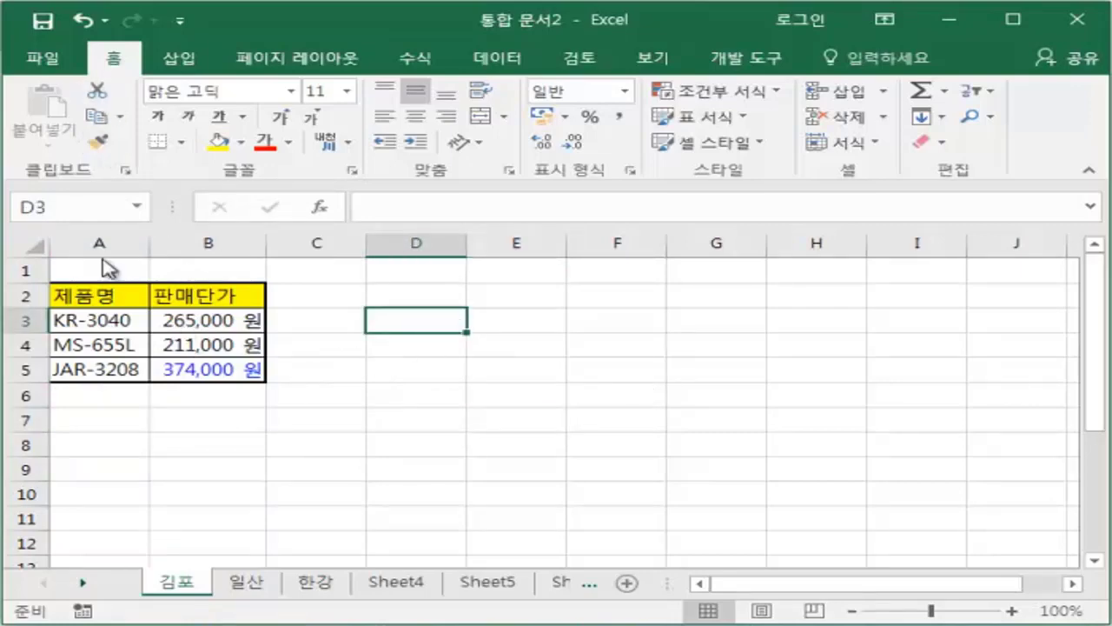
{"action": "left_click_drag", "start_coordinate": [87, 295], "coordinate": [188, 377]}
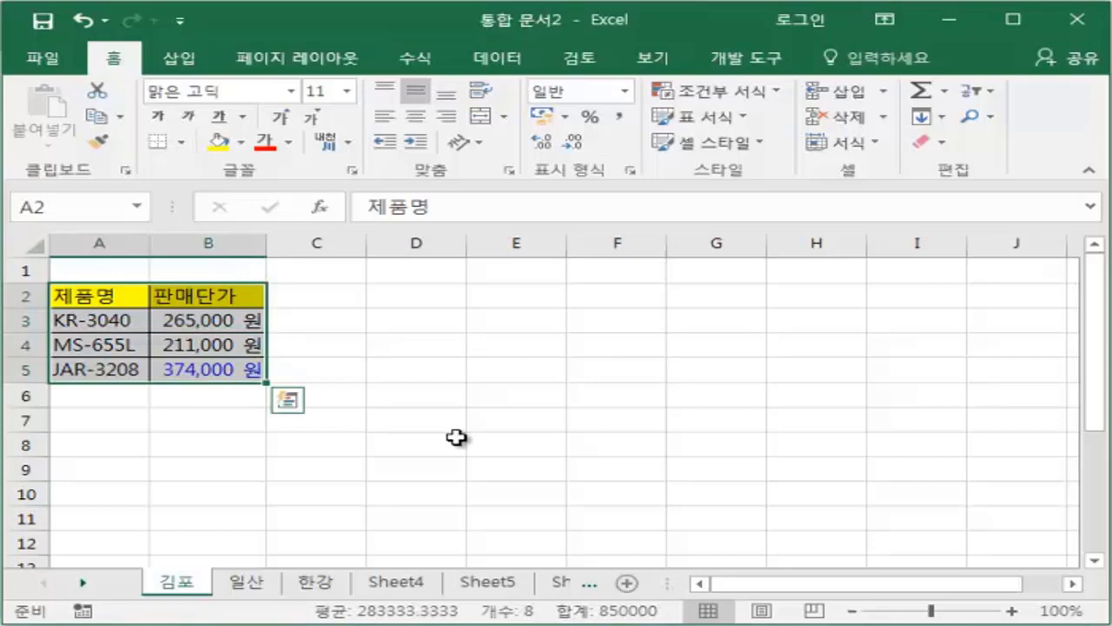
{"action": "key", "text": "ctrl+c"}
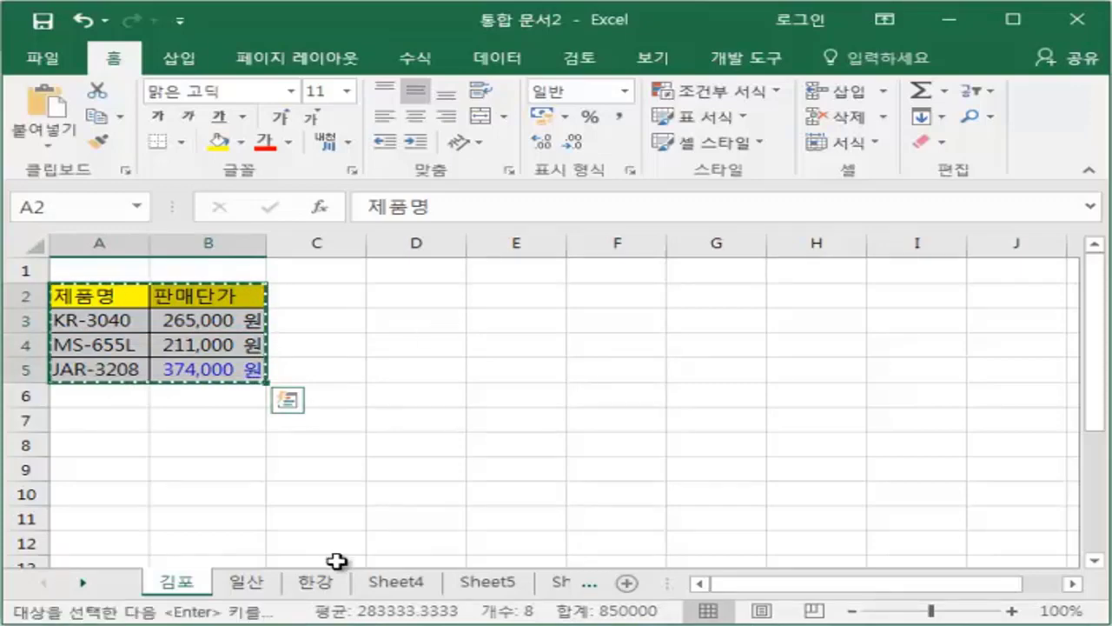
{"action": "left_click", "coordinate": [400, 583]}
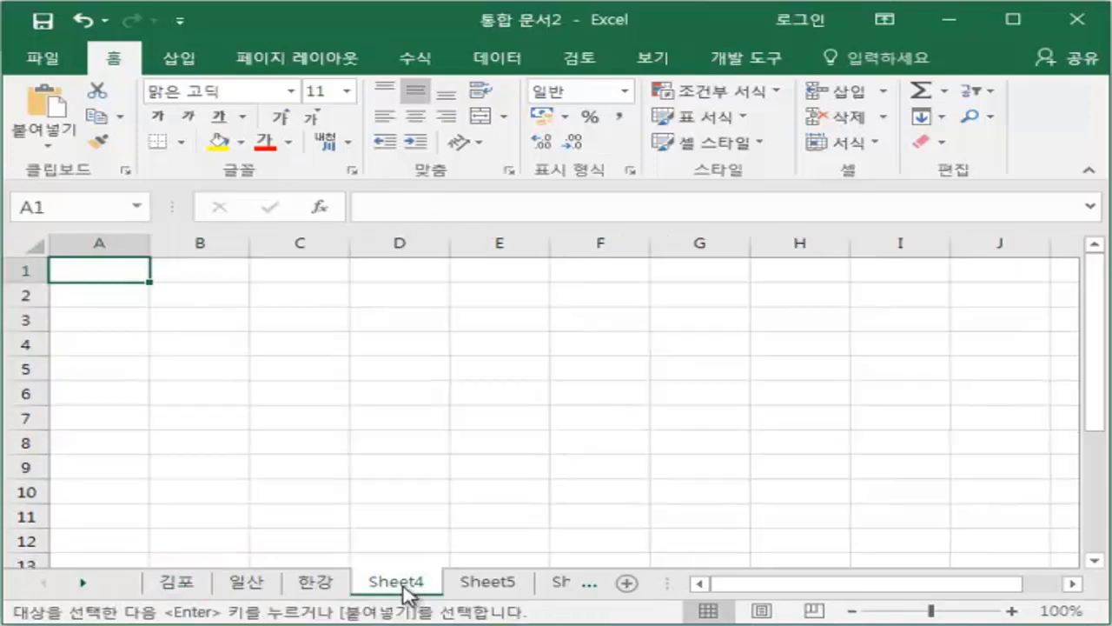
{"action": "left_click", "coordinate": [200, 293]}
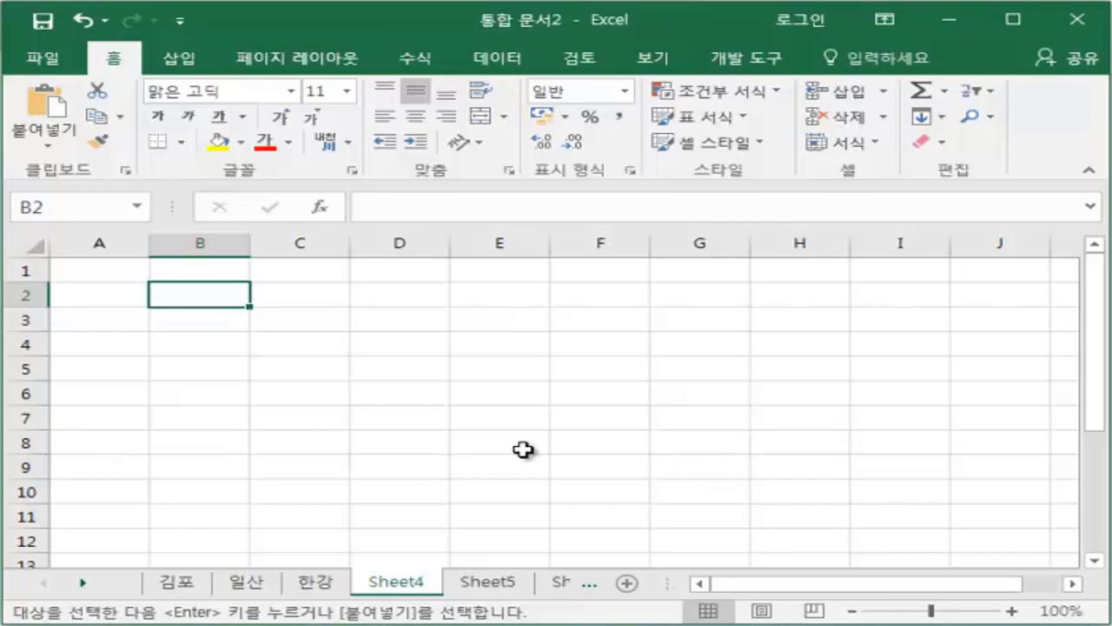
{"action": "key", "text": "ctrl+alt+v"}
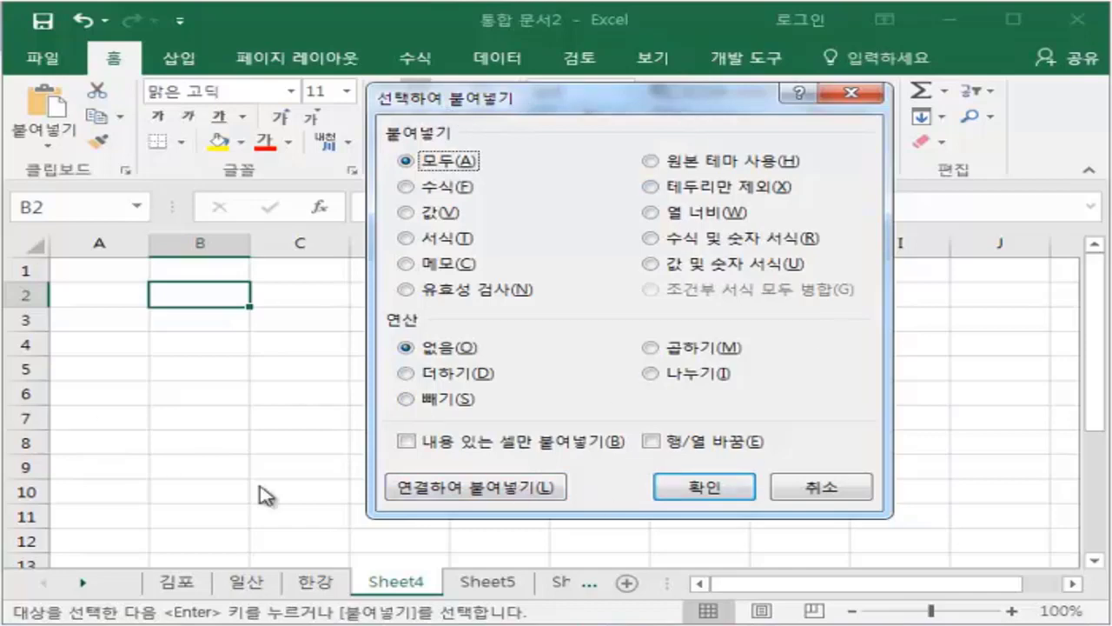
{"action": "left_click", "coordinate": [407, 243]}
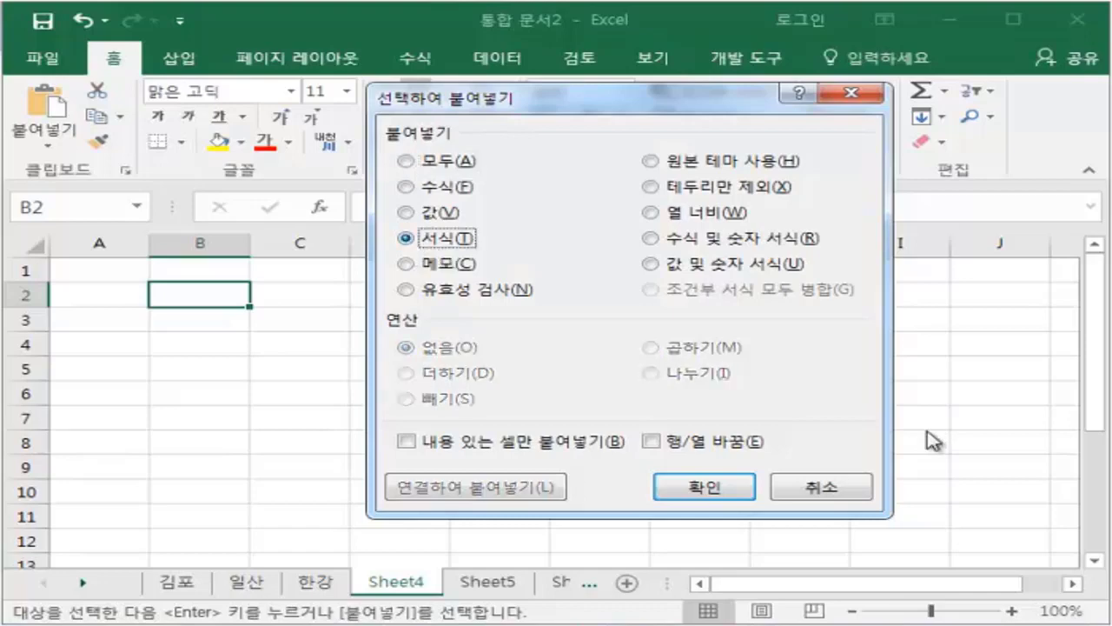
{"action": "left_click", "coordinate": [746, 489]}
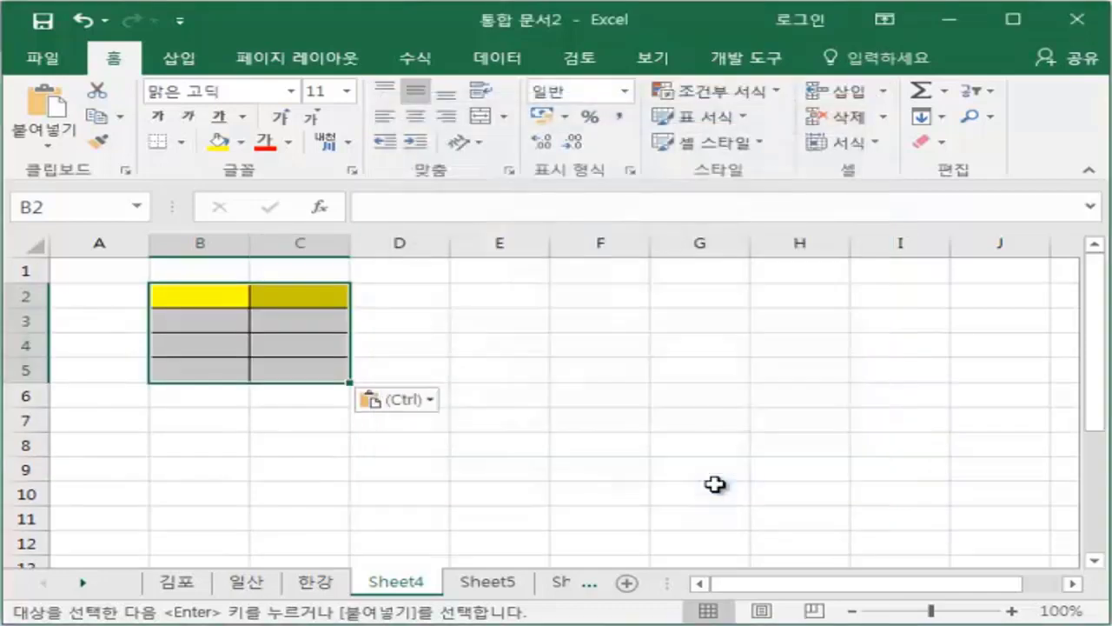
Step: Enter the headers 제품명 in B2 and 매출액 in C2 of the empty formatted table on Sheet4
{"action": "left_click", "coordinate": [186, 298]}
{"action": "left_click", "coordinate": [273, 298]}
{"action": "left_click", "coordinate": [199, 298]}
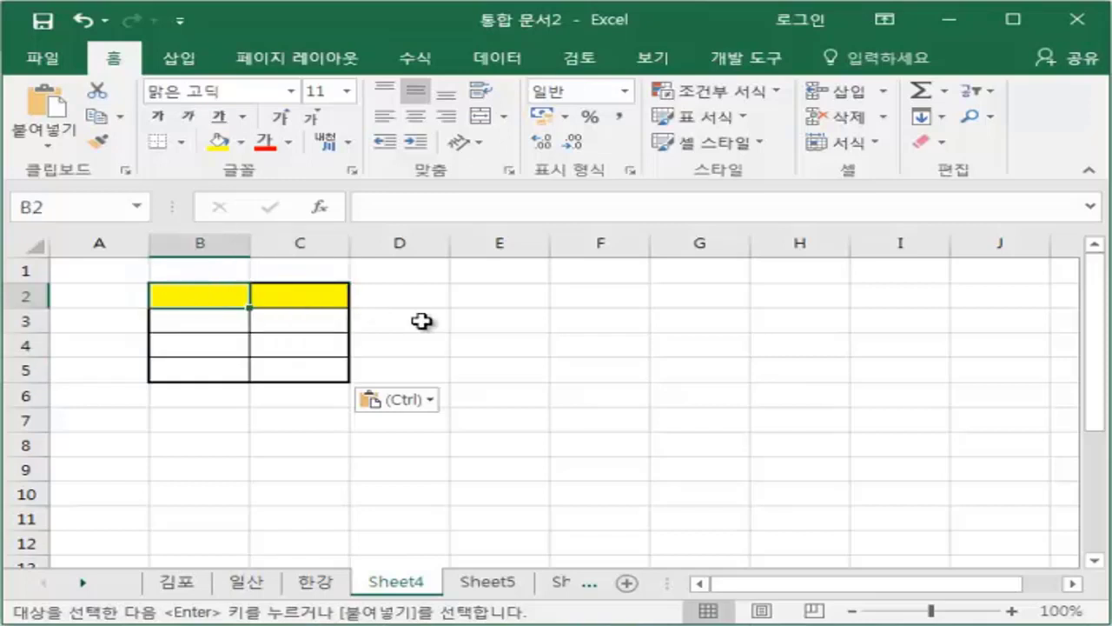
{"action": "type", "text": "WP"}
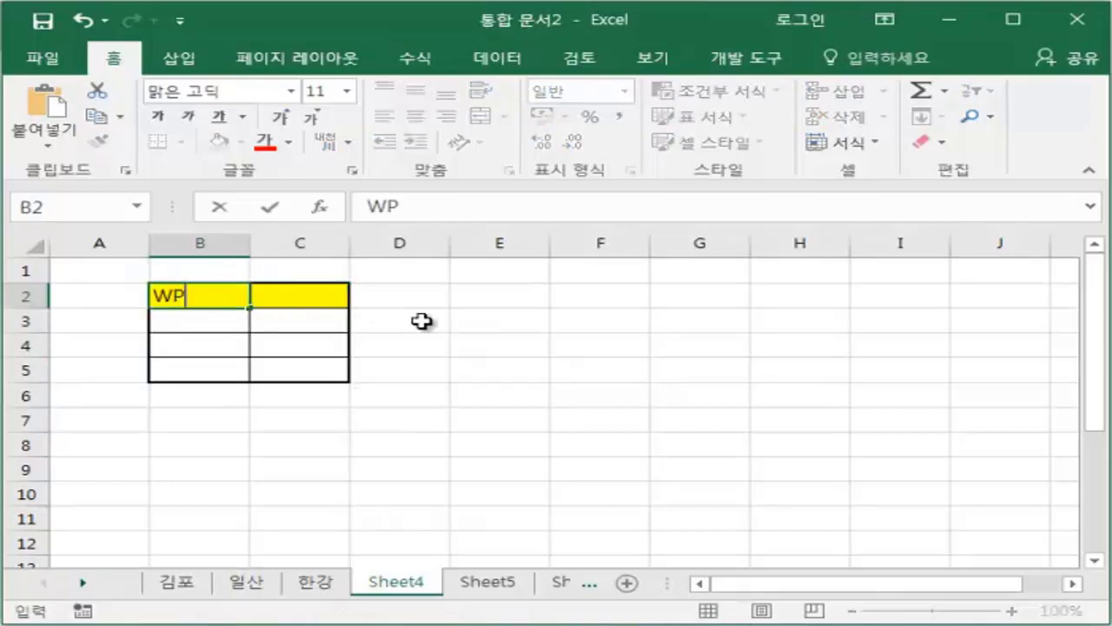
{"action": "key", "text": "BackSpace"}
{"action": "key", "text": "BackSpace"}
{"action": "key", "text": "Hangul"}
{"action": "type", "text": "ㅈㅔ품명"}
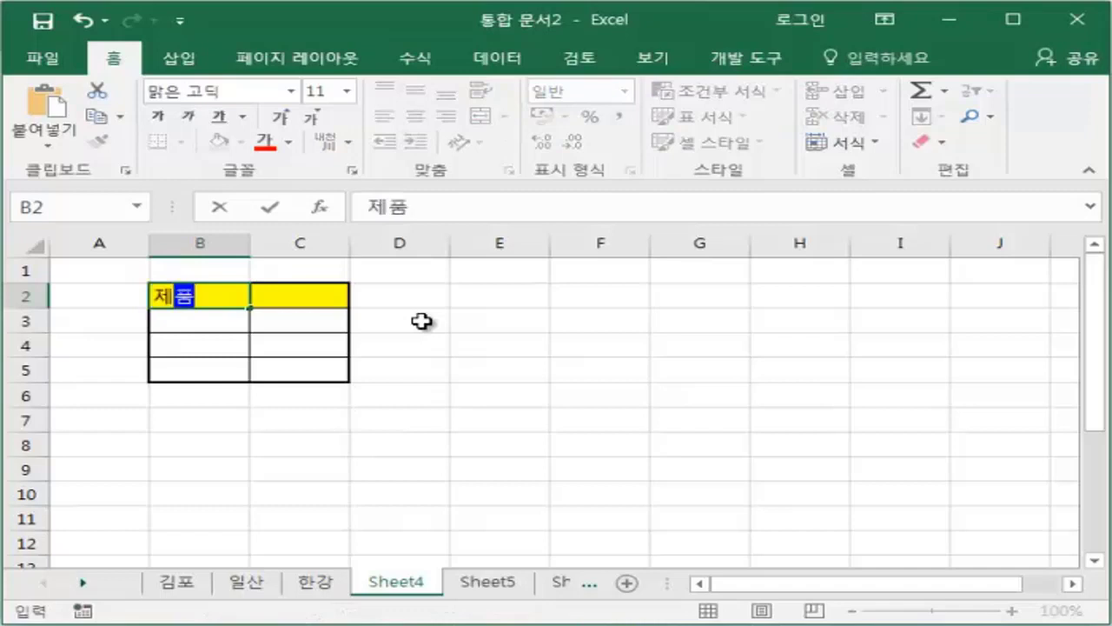
{"action": "key", "text": "Tab"}
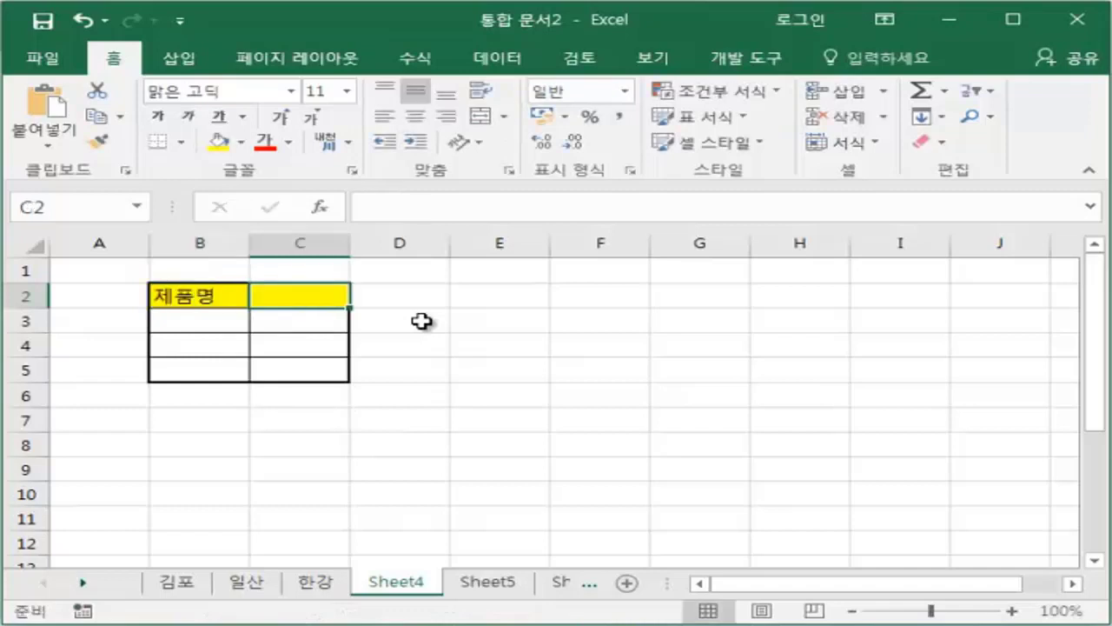
{"action": "type", "text": "매출액"}
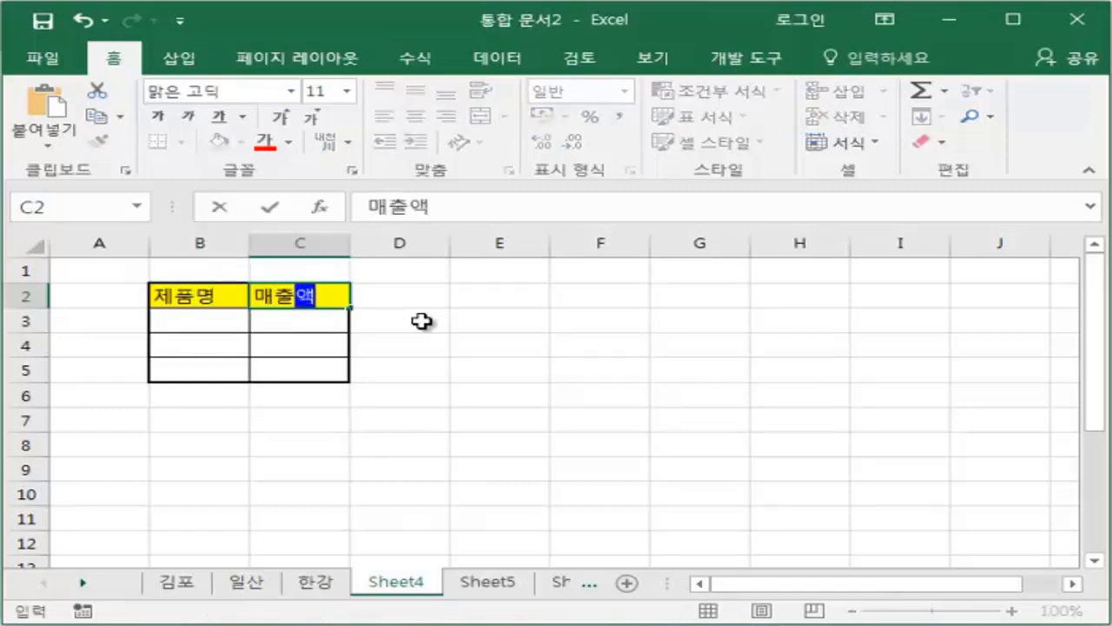
{"action": "key", "text": "Return"}
Step: Fill the first data row of the Sheet4 table with product KA-331 in B3 and sales amount 312000 in C3
{"action": "key", "text": "Left"}
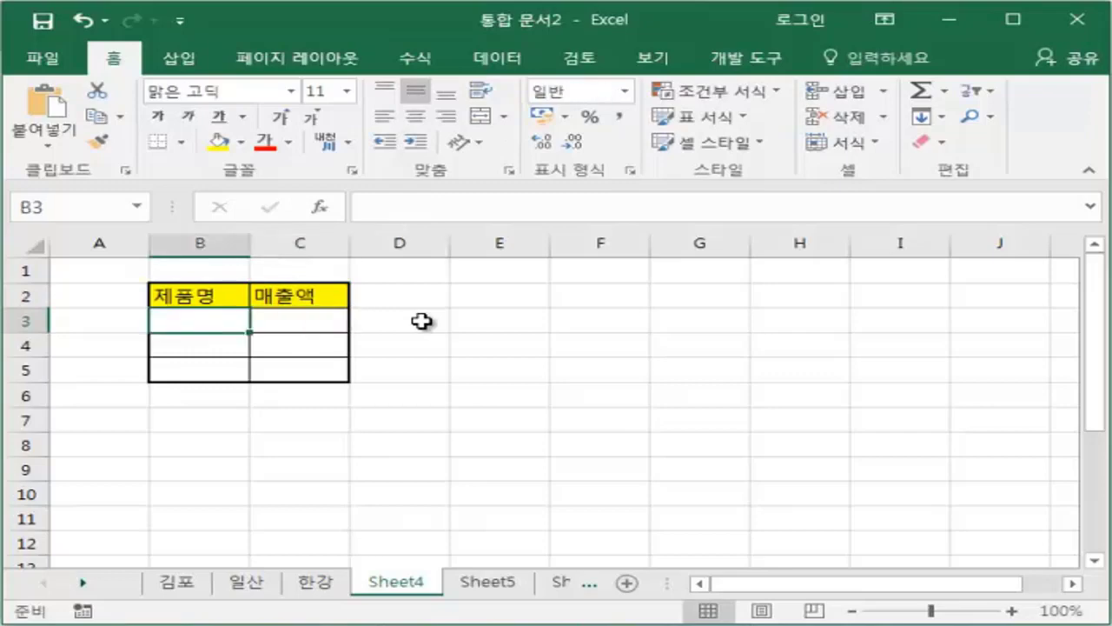
{"action": "type", "text": "ㅏ"}
{"action": "key", "text": "BackSpace"}
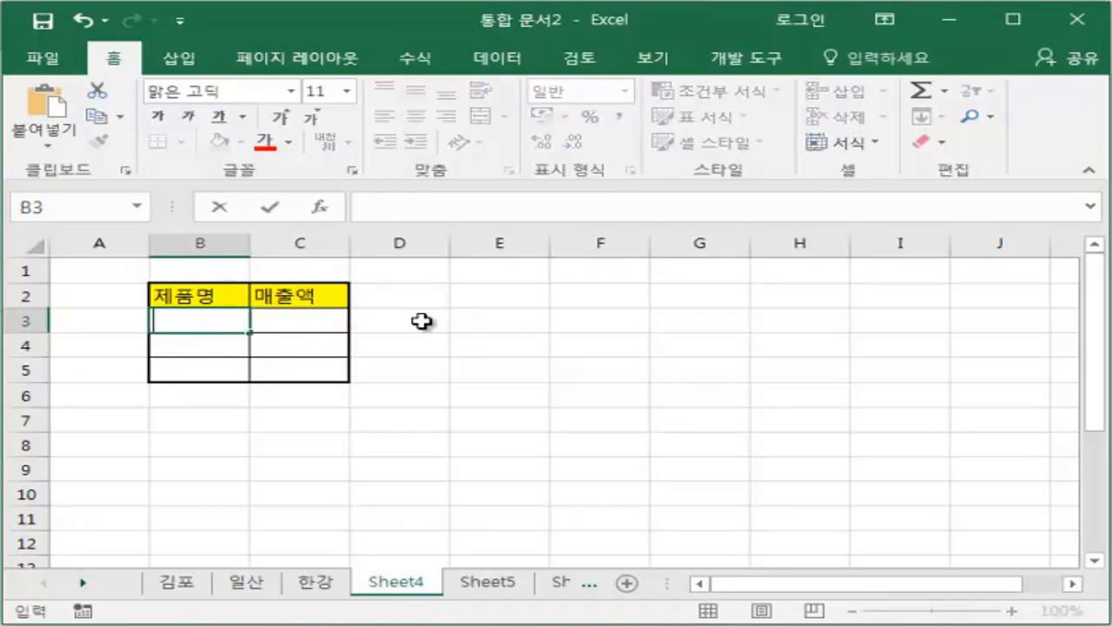
{"action": "type", "text": "KA-331"}
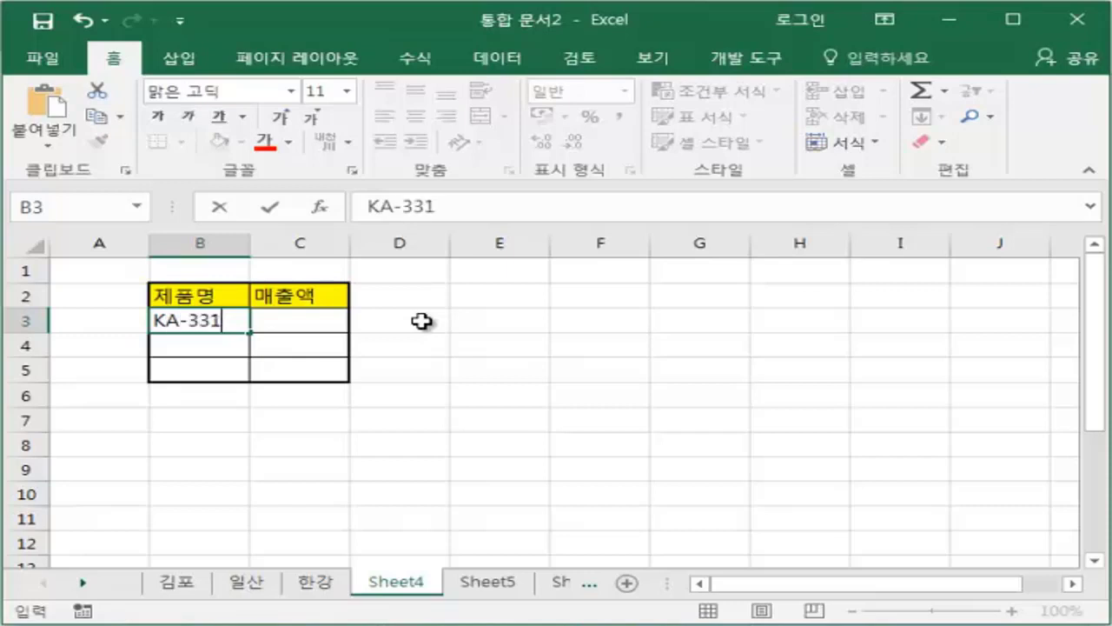
{"action": "key", "text": "Tab"}
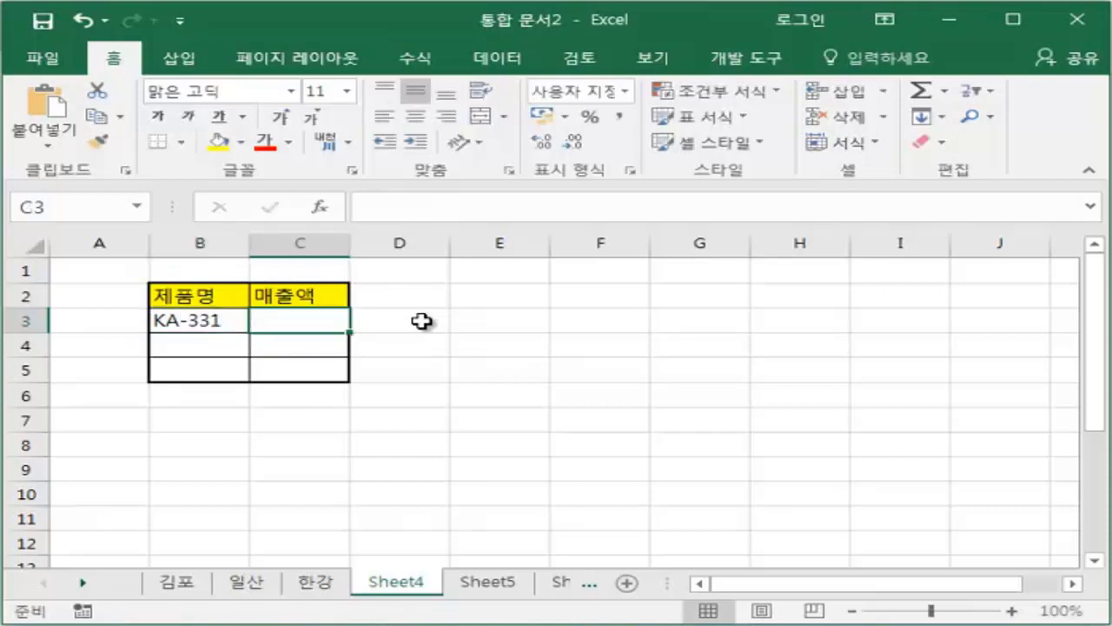
{"action": "type", "text": "3"}
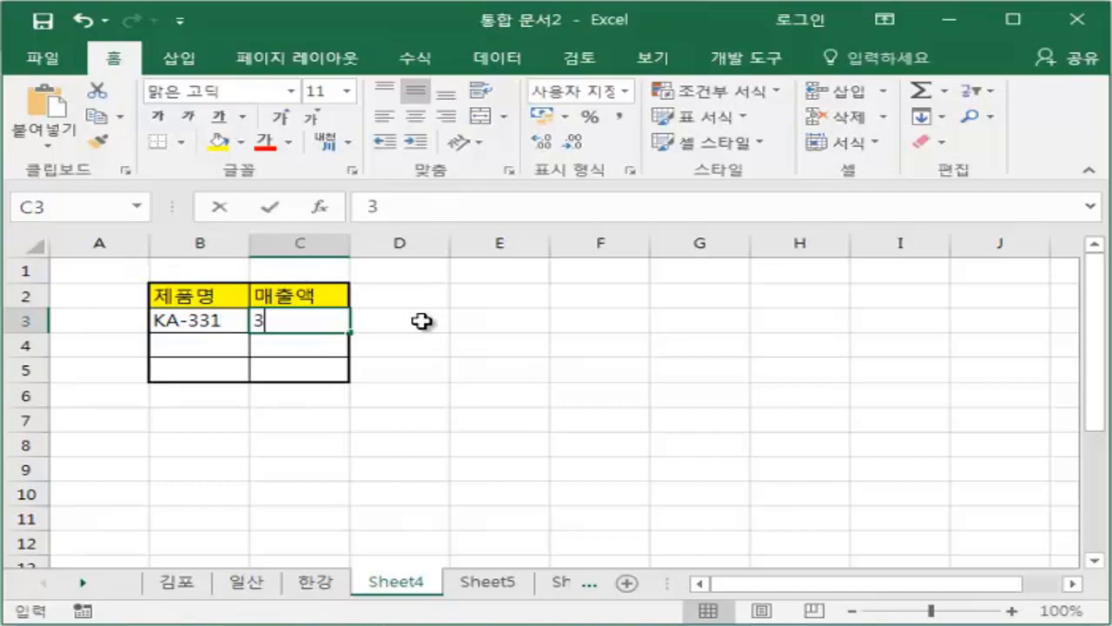
{"action": "type", "text": "12,00000"}
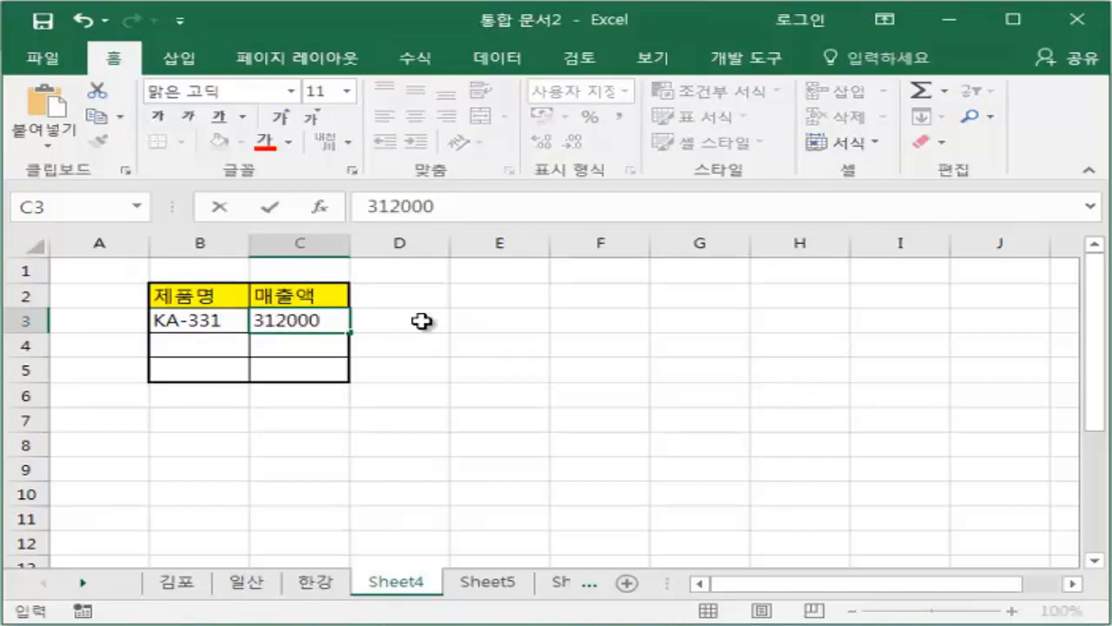
{"action": "key", "text": "Return"}
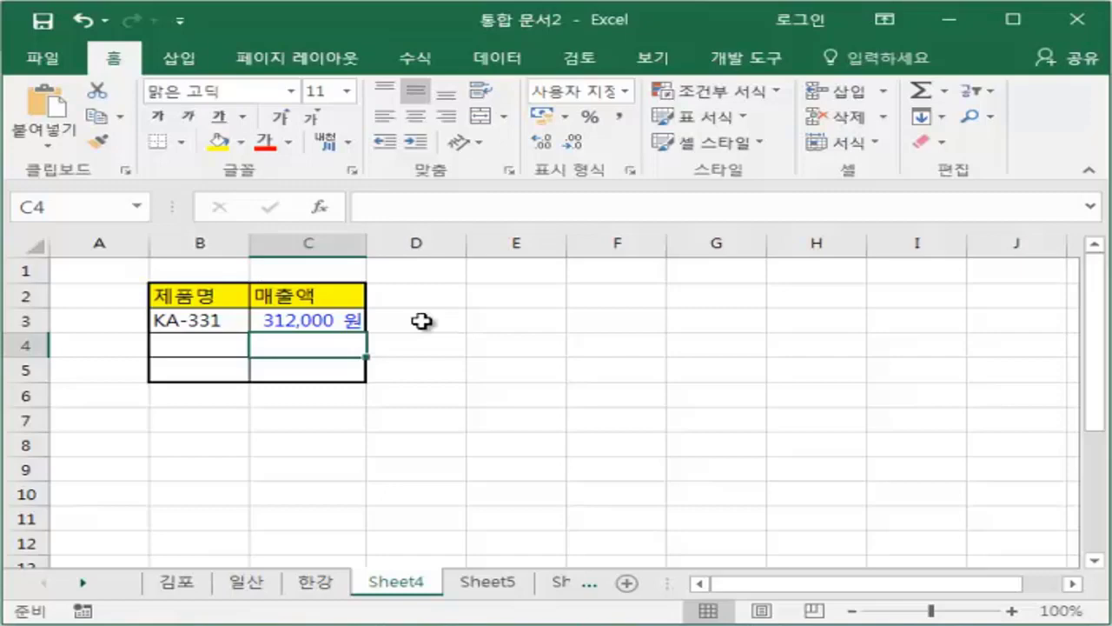
{"action": "left_click", "coordinate": [99, 141]}
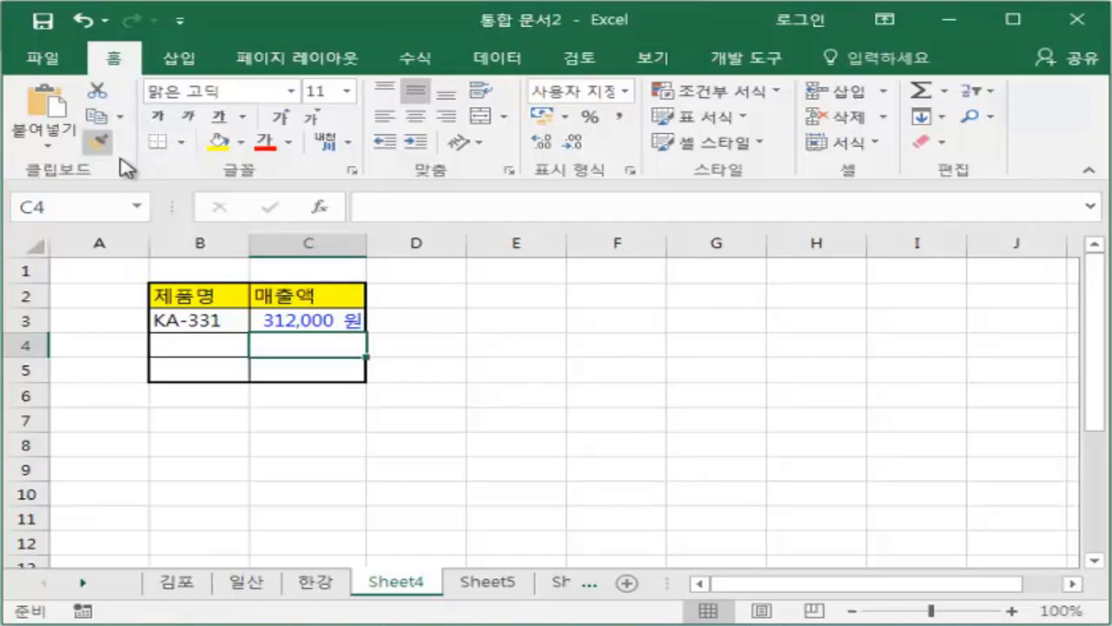
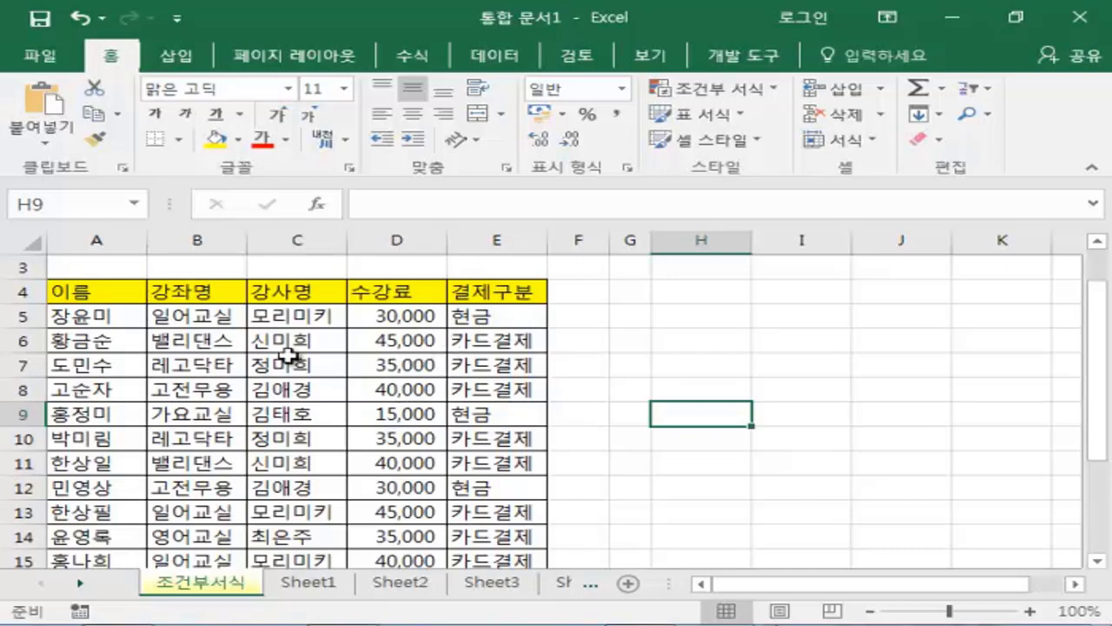
Step: Switch to the 조건부서식 sheet in the 통합 문서1 workbook and examine the 현금 payment records in rows 5 and 9
{"action": "left_click_drag", "start_coordinate": [102, 317], "coordinate": [466, 317]}
{"action": "left_click_drag", "start_coordinate": [131, 414], "coordinate": [509, 424]}
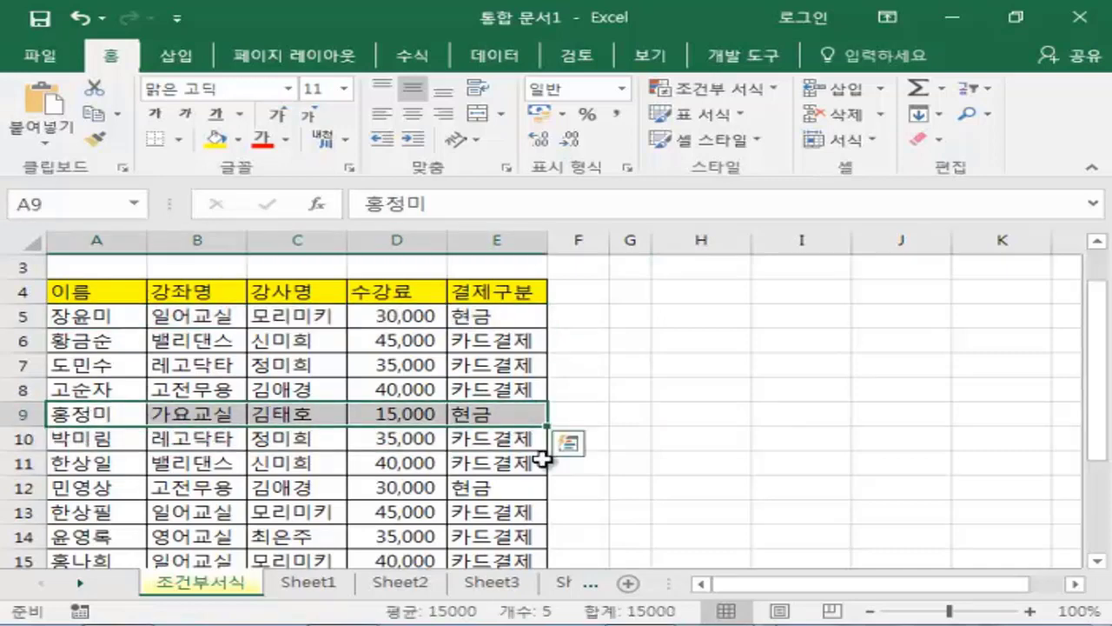
{"action": "left_click", "coordinate": [642, 432]}
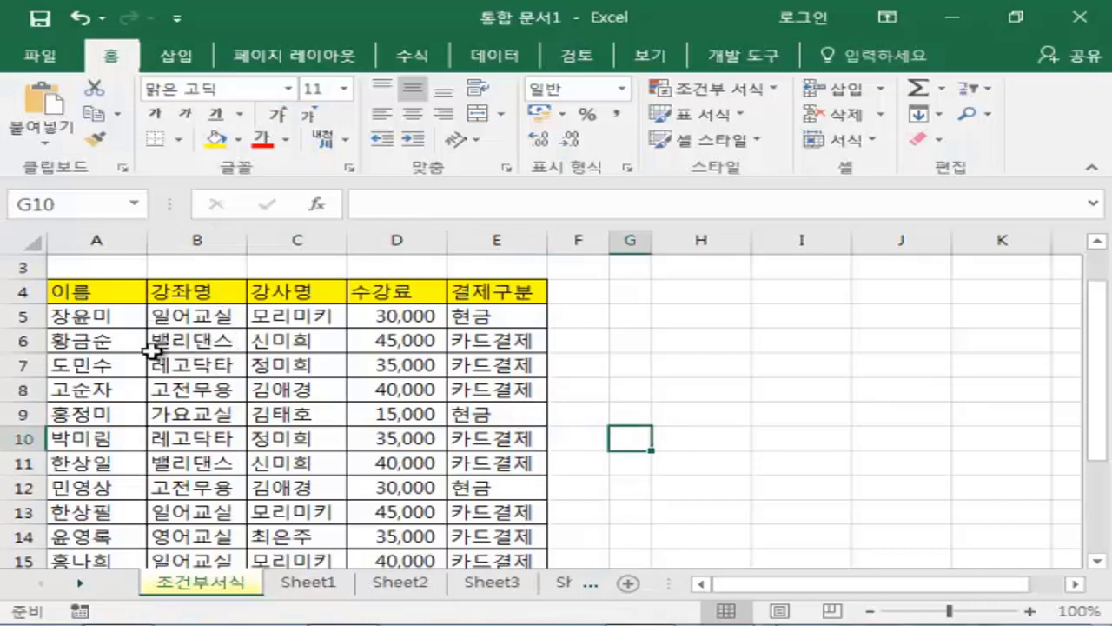
Step: Start a new conditional formatting rule for the data rows A5:E16, using the formula-based rule type (수식을 사용하여 서식을 지정할 셀 결정)
{"action": "left_click", "coordinate": [76, 315]}
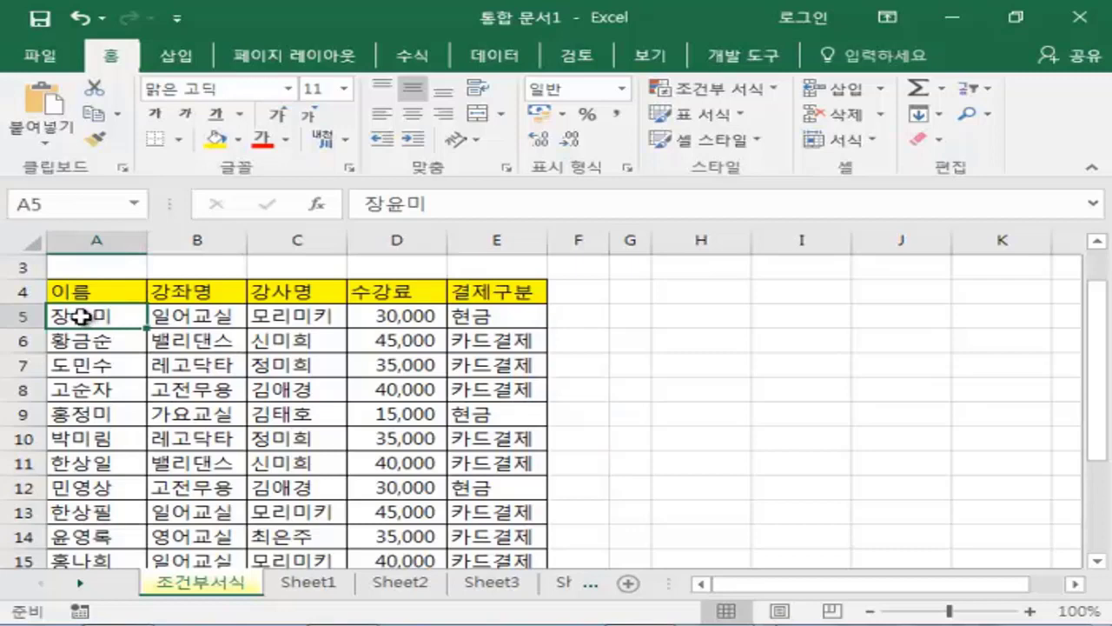
{"action": "left_click_drag", "start_coordinate": [82, 315], "coordinate": [208, 323]}
{"action": "left_click_drag", "start_coordinate": [79, 313], "coordinate": [464, 511]}
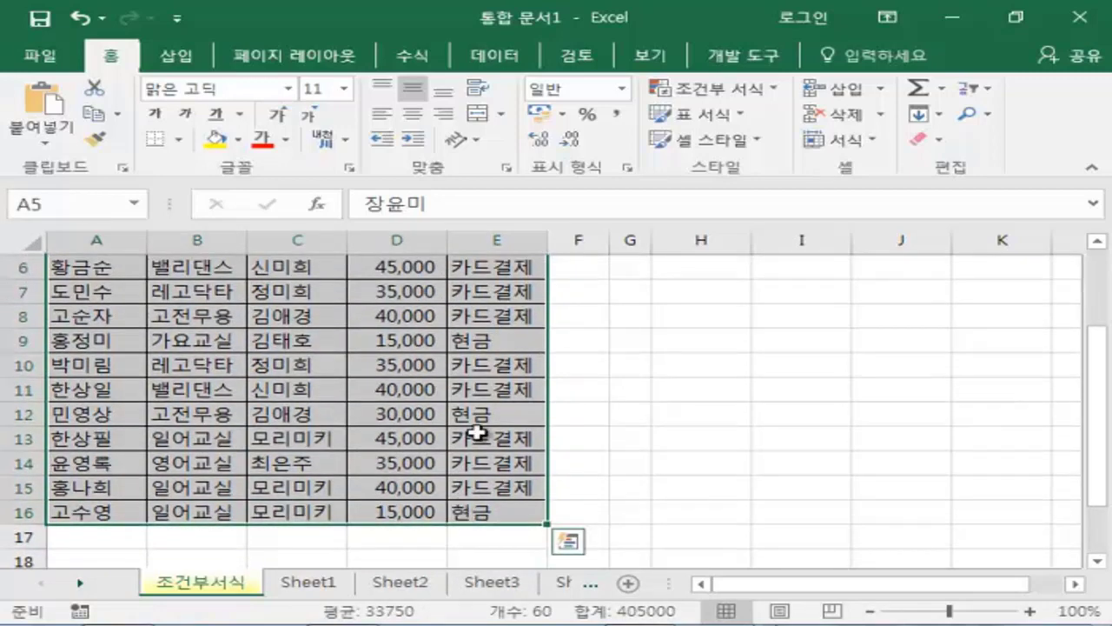
{"action": "scroll", "coordinate": [472, 426], "scroll_direction": "up", "scroll_amount": 2}
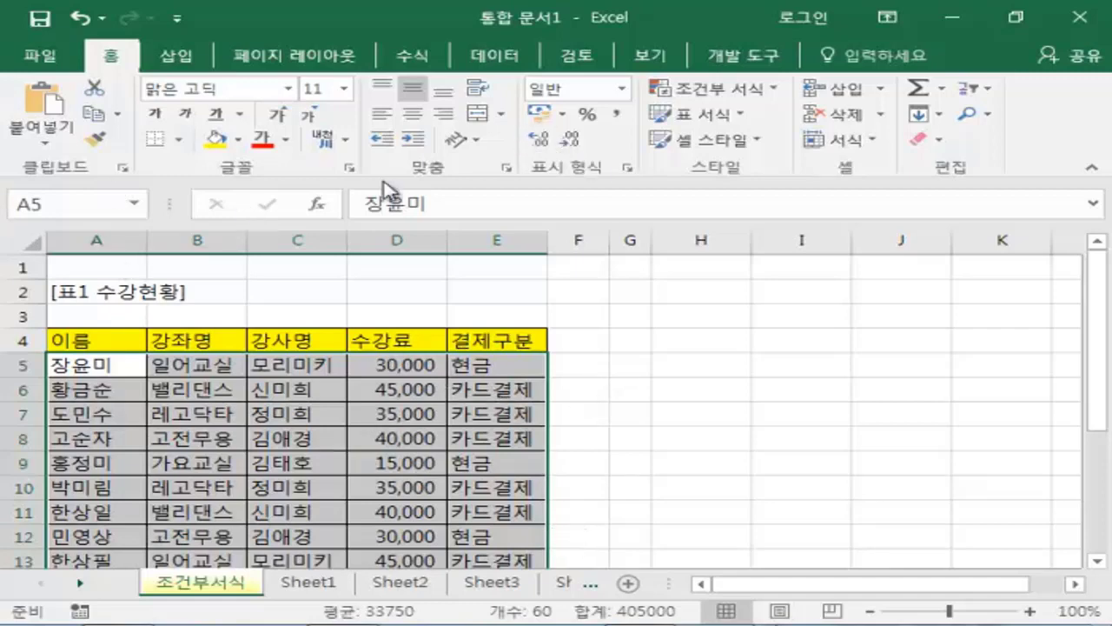
{"action": "left_click", "coordinate": [754, 94]}
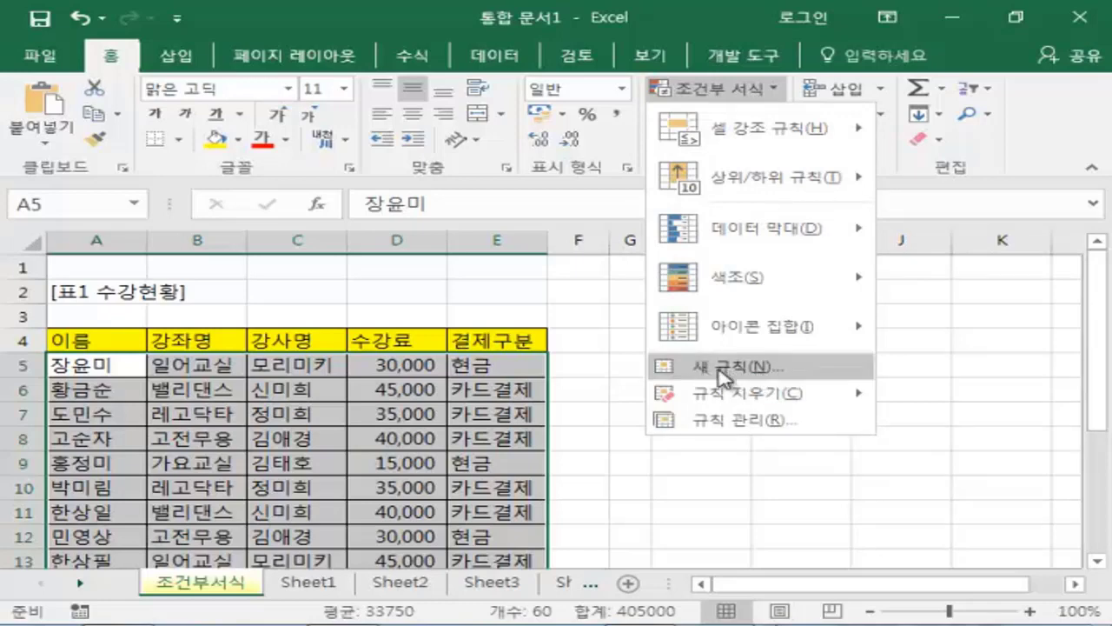
{"action": "left_click", "coordinate": [776, 370]}
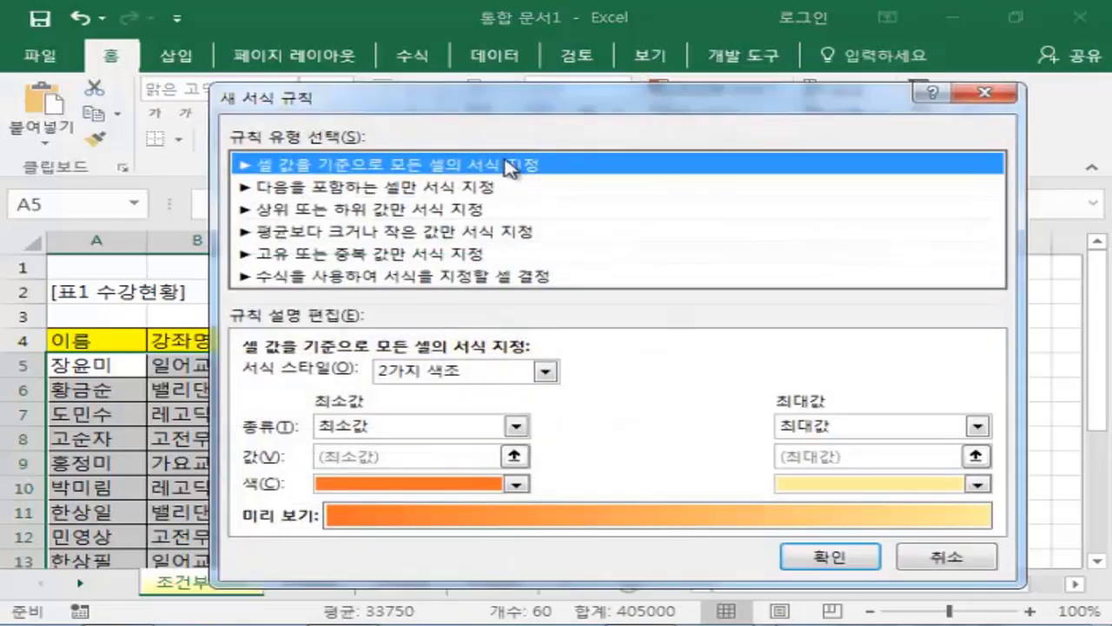
{"action": "left_click_drag", "start_coordinate": [473, 105], "coordinate": [607, 68]}
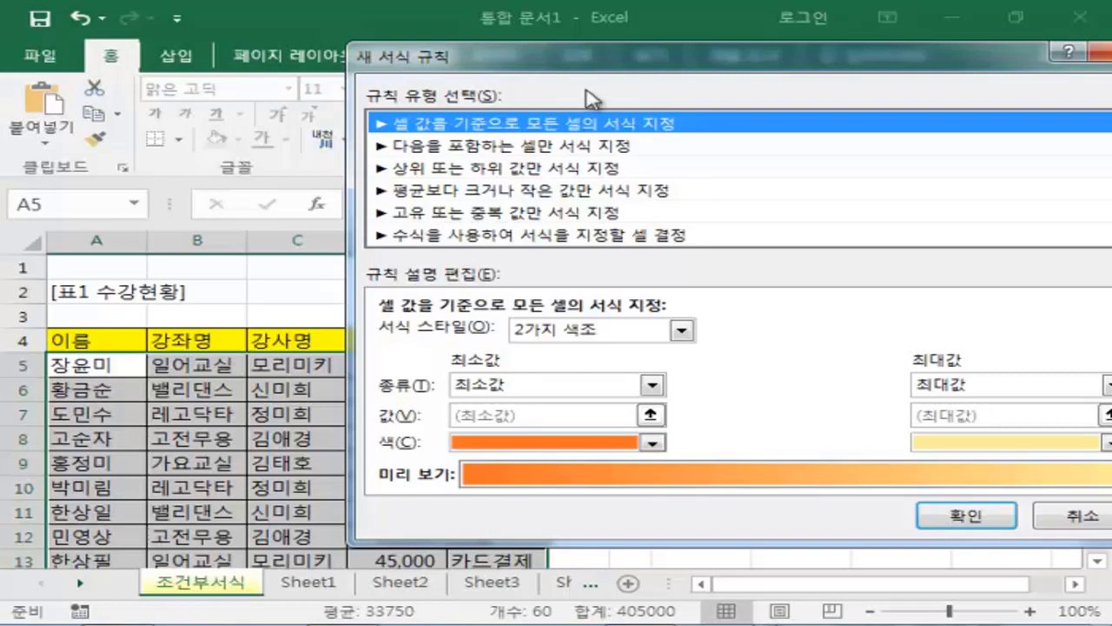
{"action": "left_click_drag", "start_coordinate": [583, 59], "coordinate": [688, 79]}
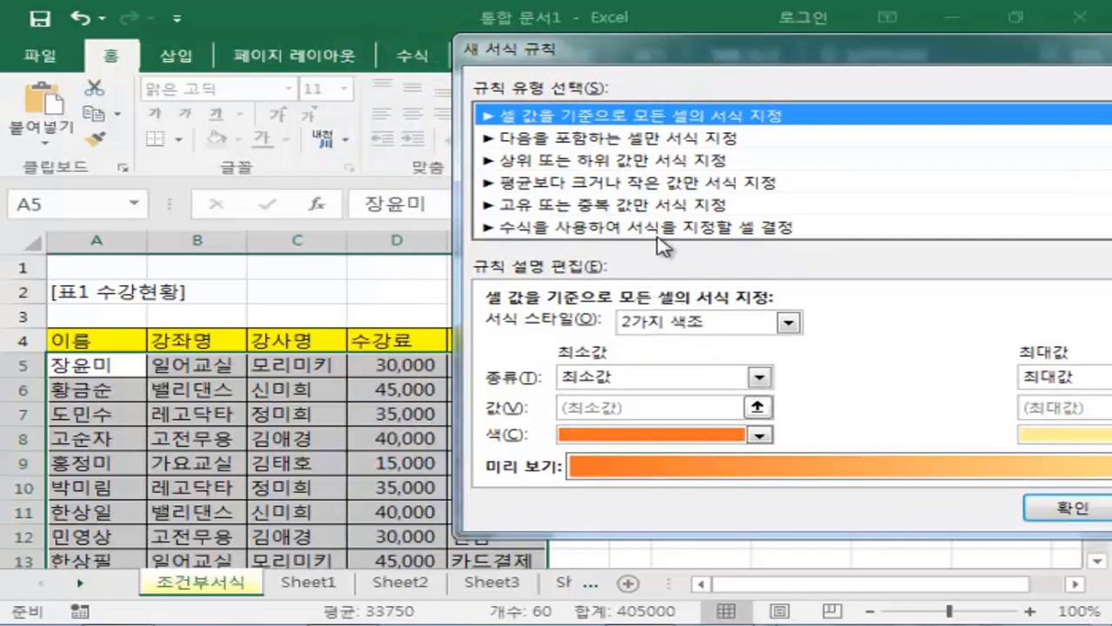
{"action": "left_click", "coordinate": [524, 229]}
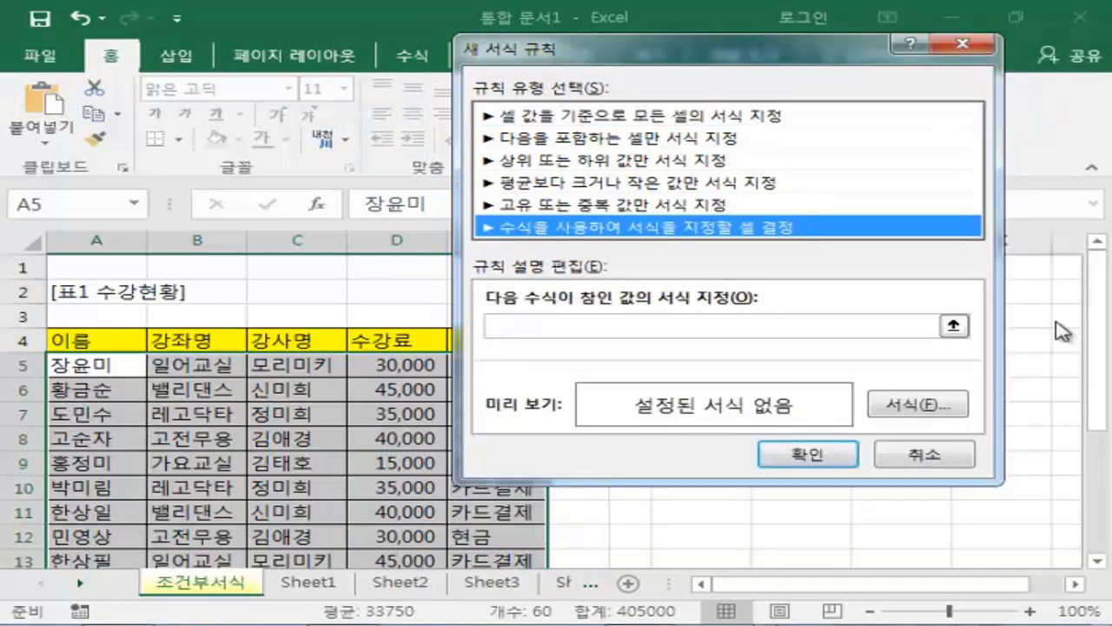
Step: Enter the rule formula =$E5="현금", with only column E fixed as absolute
{"action": "left_click", "coordinate": [739, 330]}
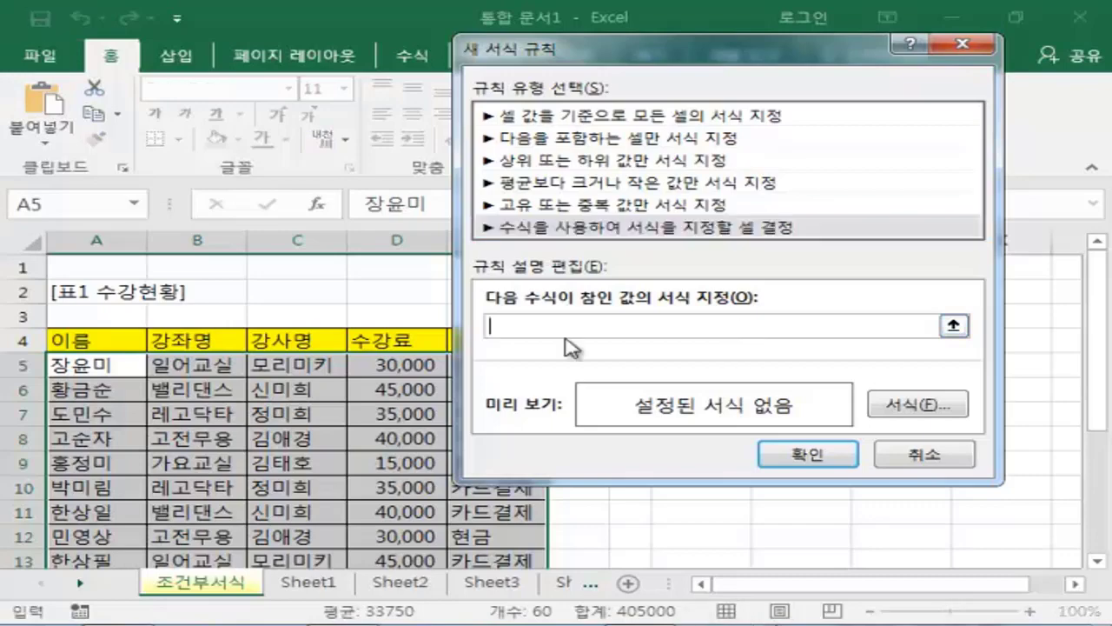
{"action": "left_click_drag", "start_coordinate": [654, 57], "coordinate": [765, 108]}
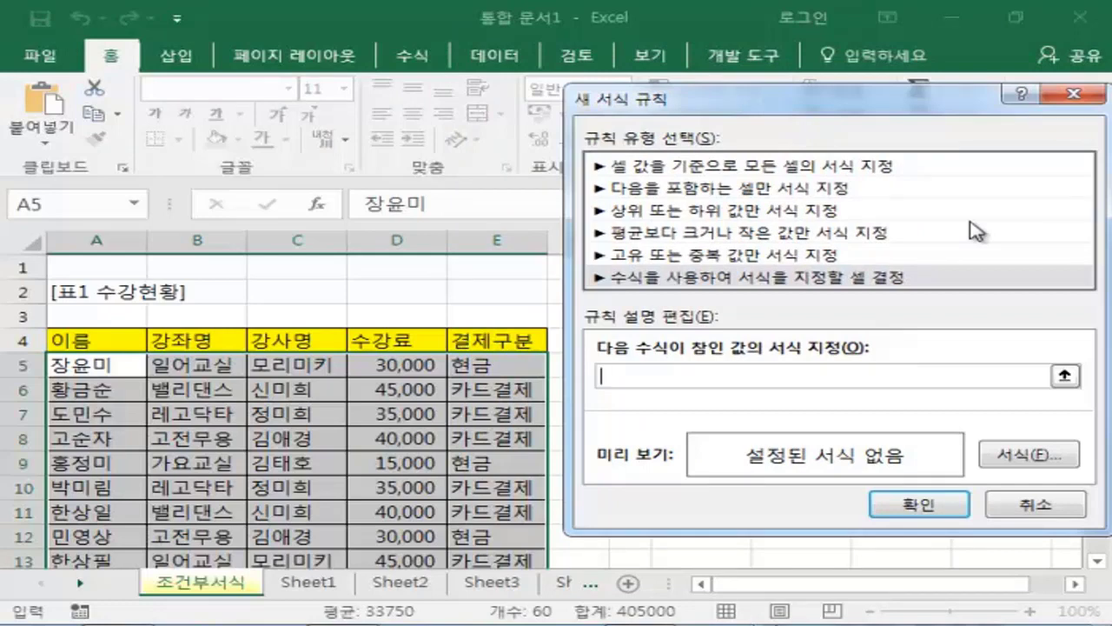
{"action": "type", "text": "="}
{"action": "left_click", "coordinate": [488, 365]}
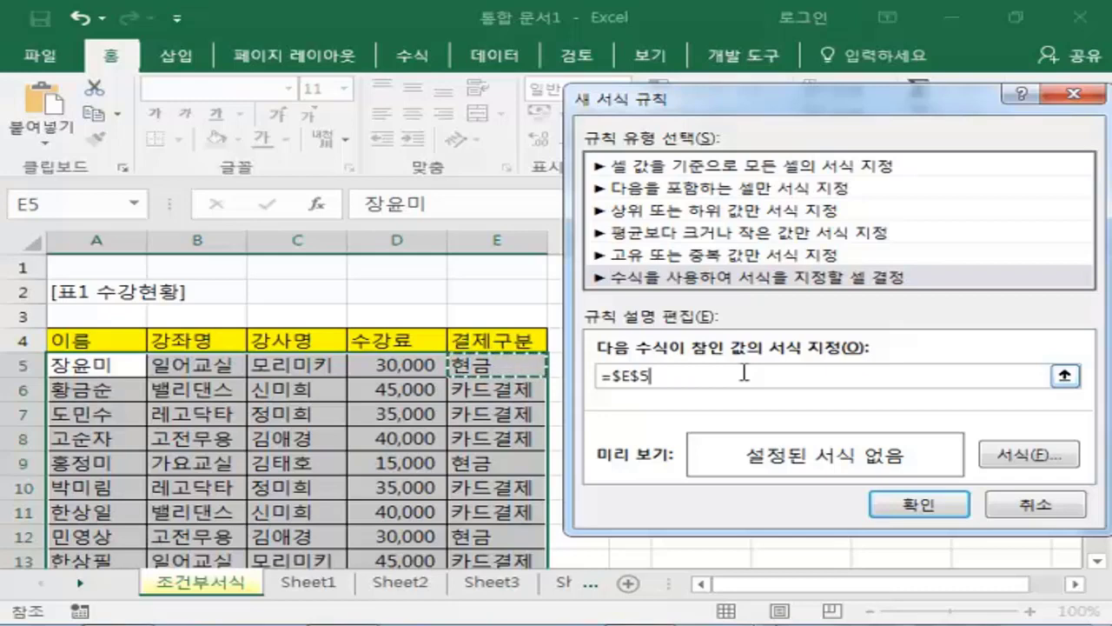
{"action": "type", "text": "="}
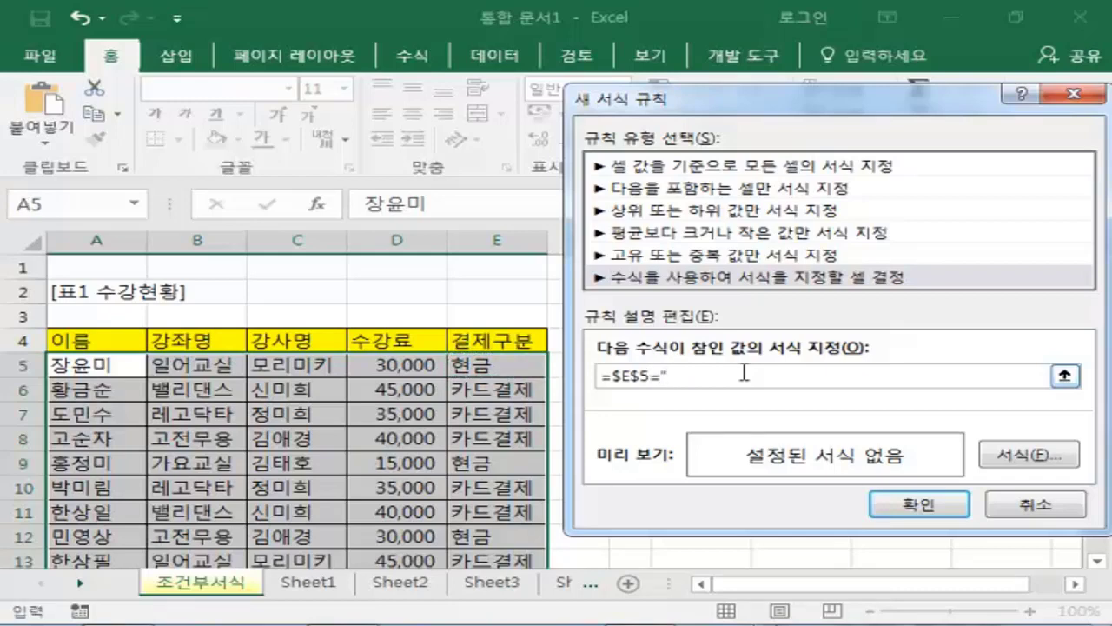
{"action": "type", "text": "\"gu"}
{"action": "key", "text": "BackSpace"}
{"action": "type", "text": "ㅎㄱ"}
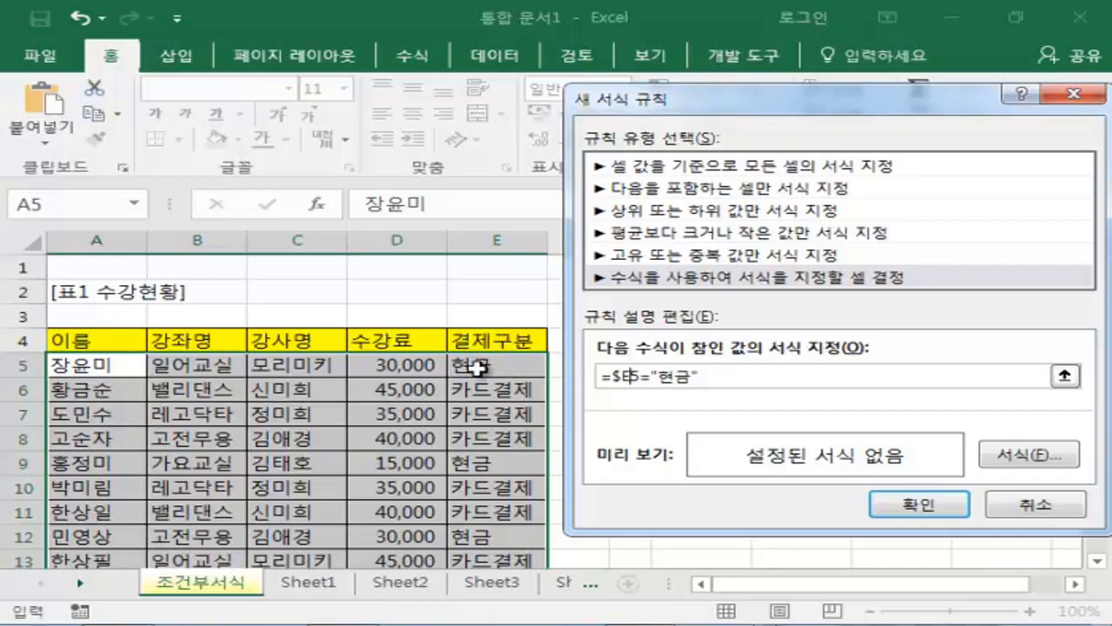
Step: Give the 현금 rule a light pink fill from the standard colour palette and apply it to the selected records
{"action": "scroll", "coordinate": [491, 374], "scroll_direction": "down", "scroll_amount": 1}
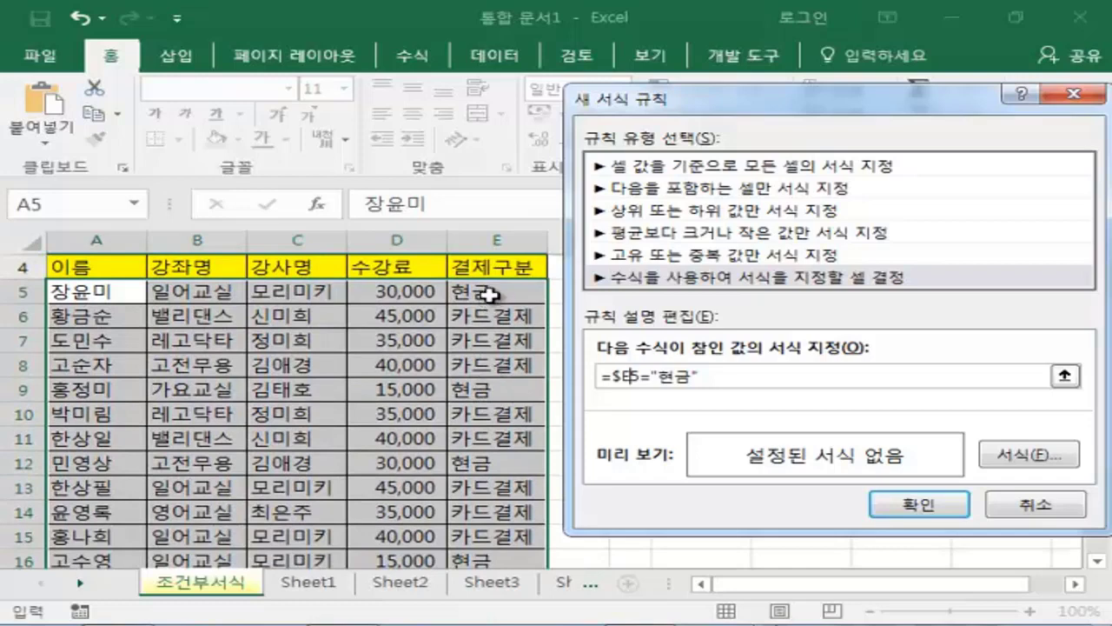
{"action": "scroll", "coordinate": [491, 295], "scroll_direction": "down", "scroll_amount": 1}
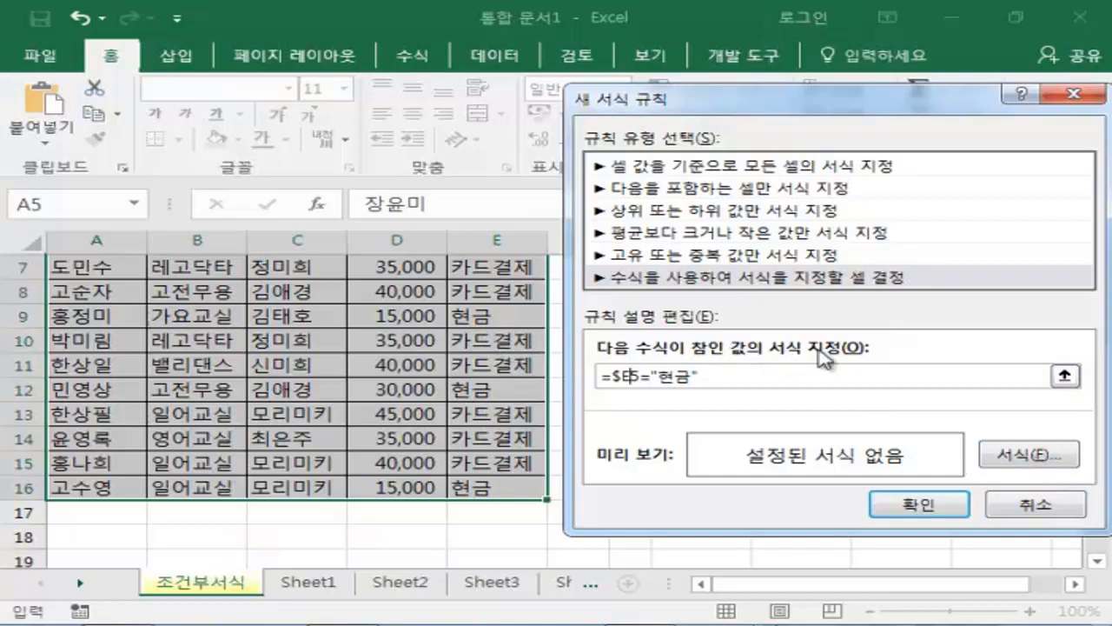
{"action": "left_click", "coordinate": [1012, 458]}
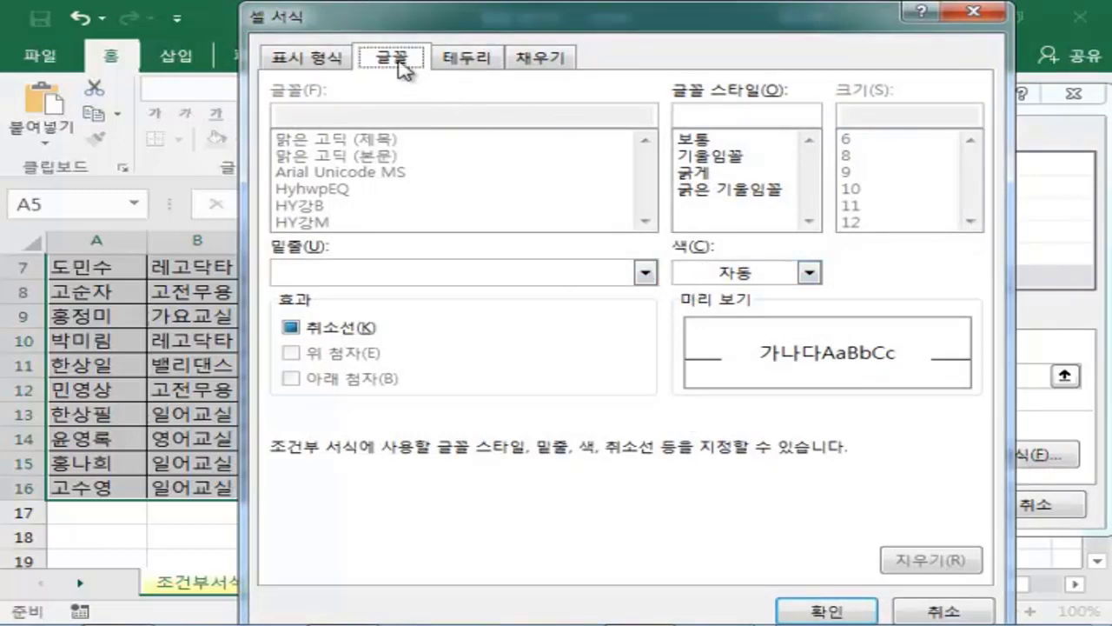
{"action": "left_click", "coordinate": [545, 59]}
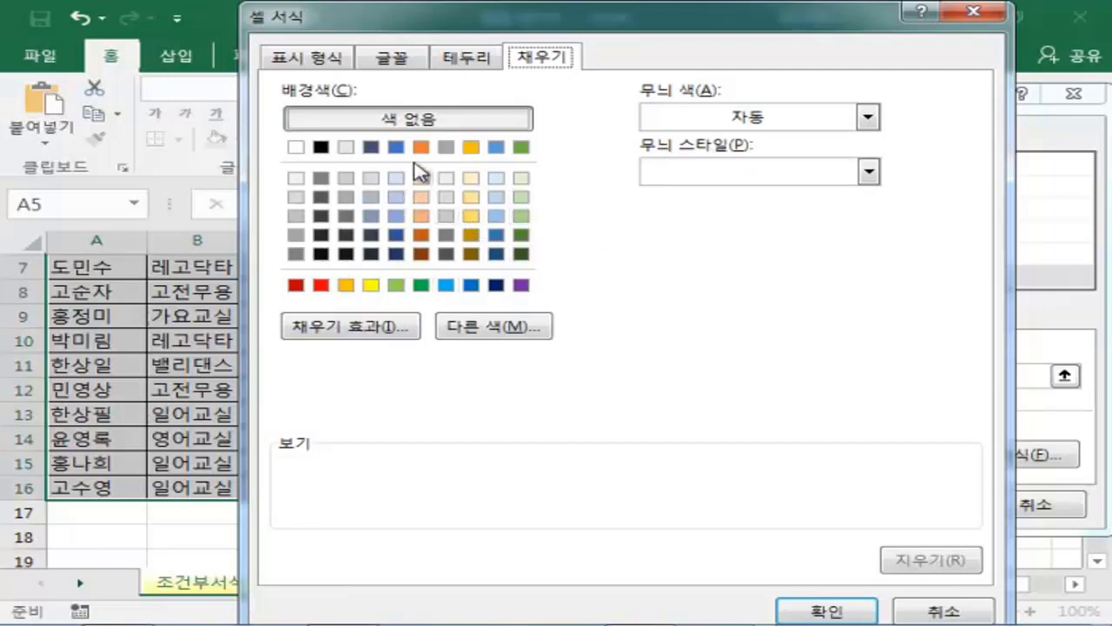
{"action": "left_click", "coordinate": [492, 328]}
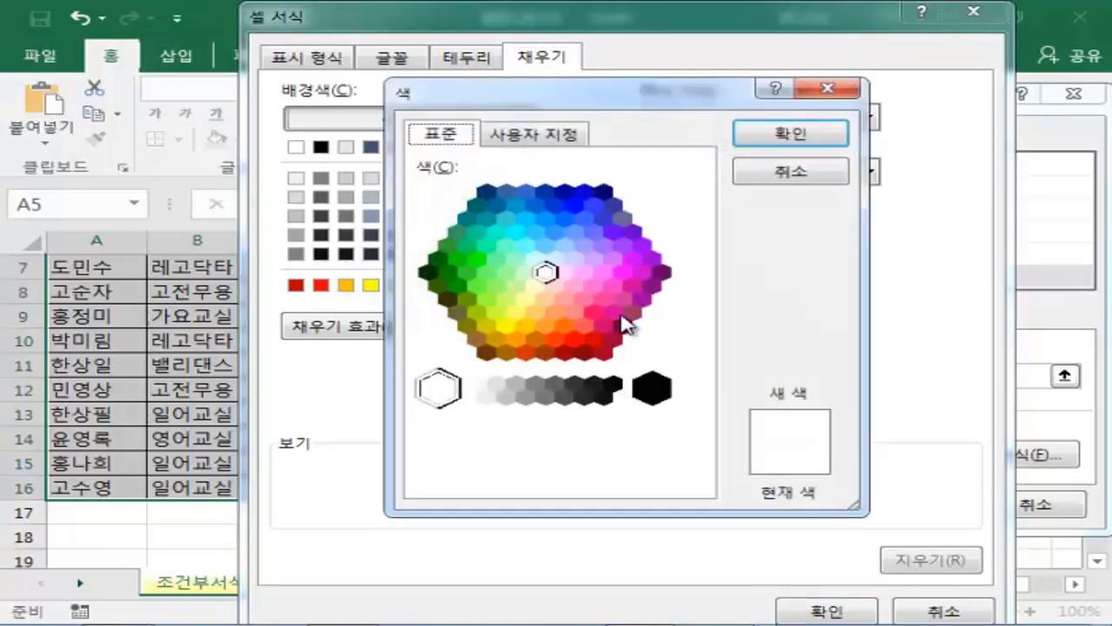
{"action": "left_click", "coordinate": [574, 285]}
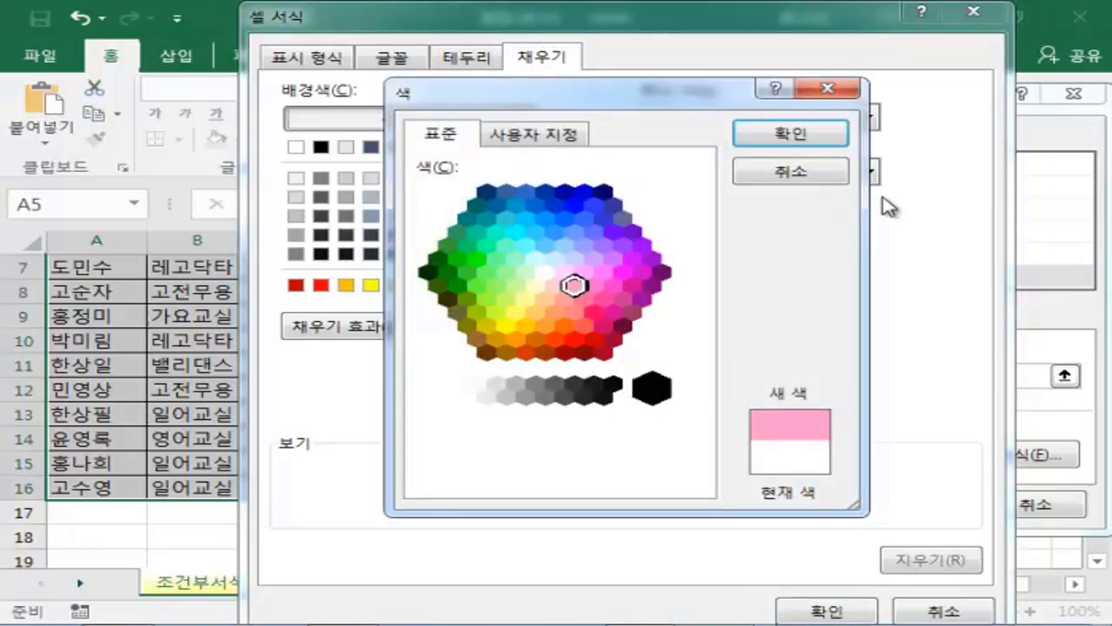
{"action": "left_click", "coordinate": [793, 135]}
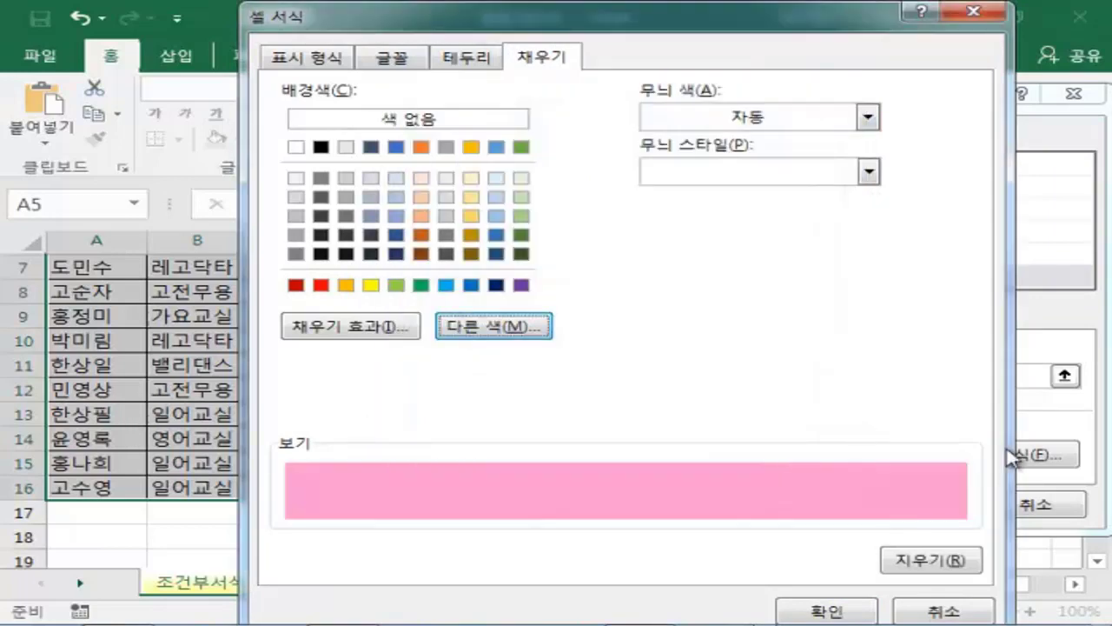
{"action": "left_click", "coordinate": [833, 609]}
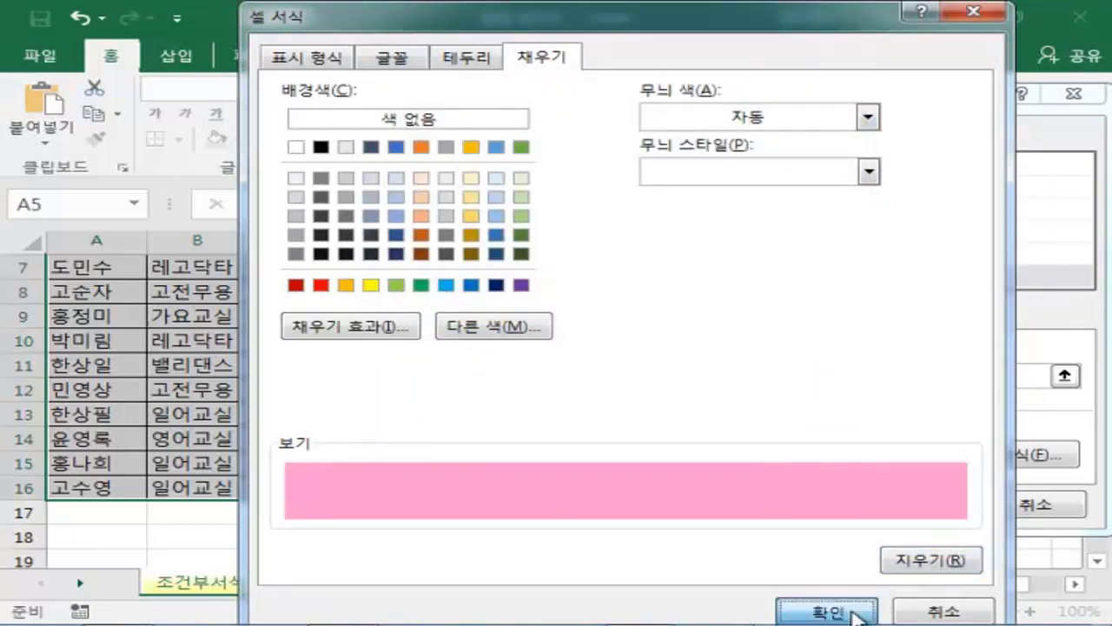
{"action": "left_click", "coordinate": [913, 509]}
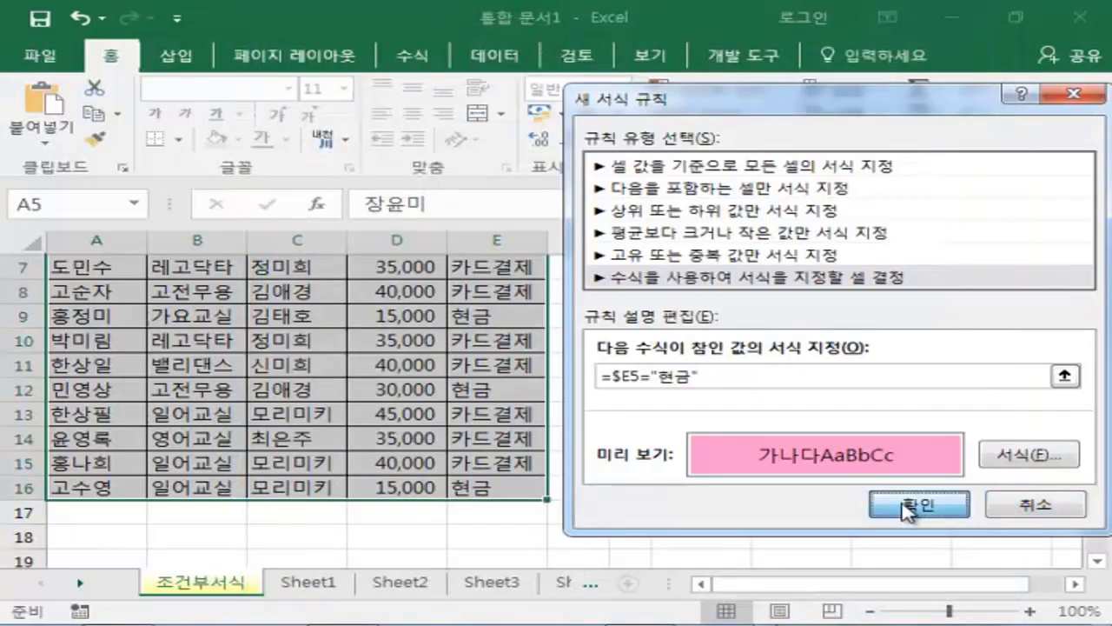
{"action": "scroll", "coordinate": [725, 397], "scroll_direction": "up", "scroll_amount": 1}
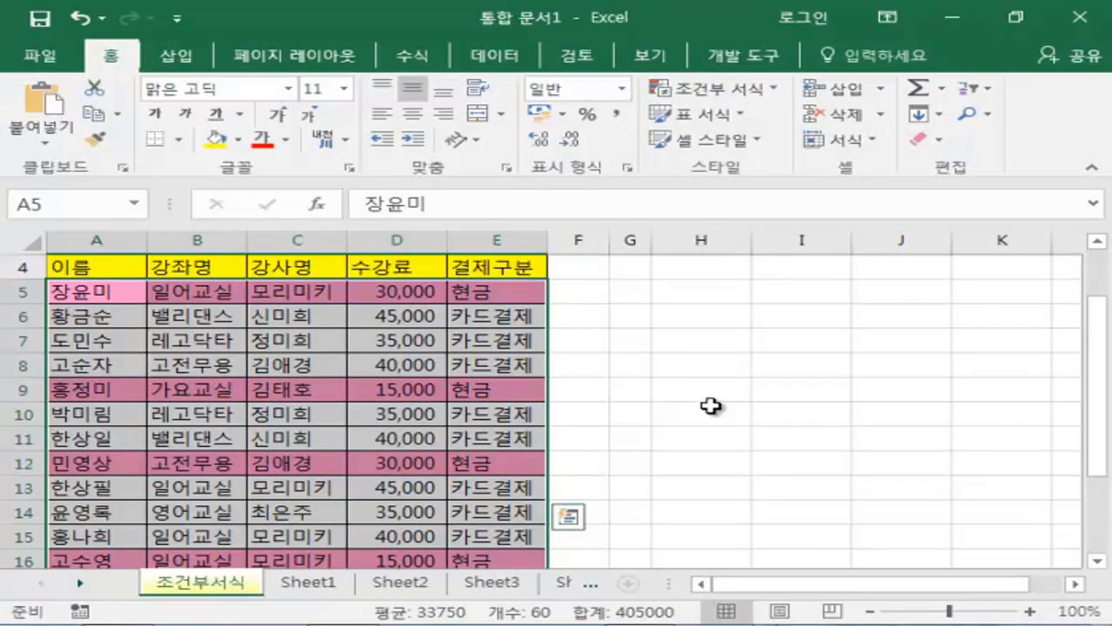
{"action": "left_click", "coordinate": [718, 340]}
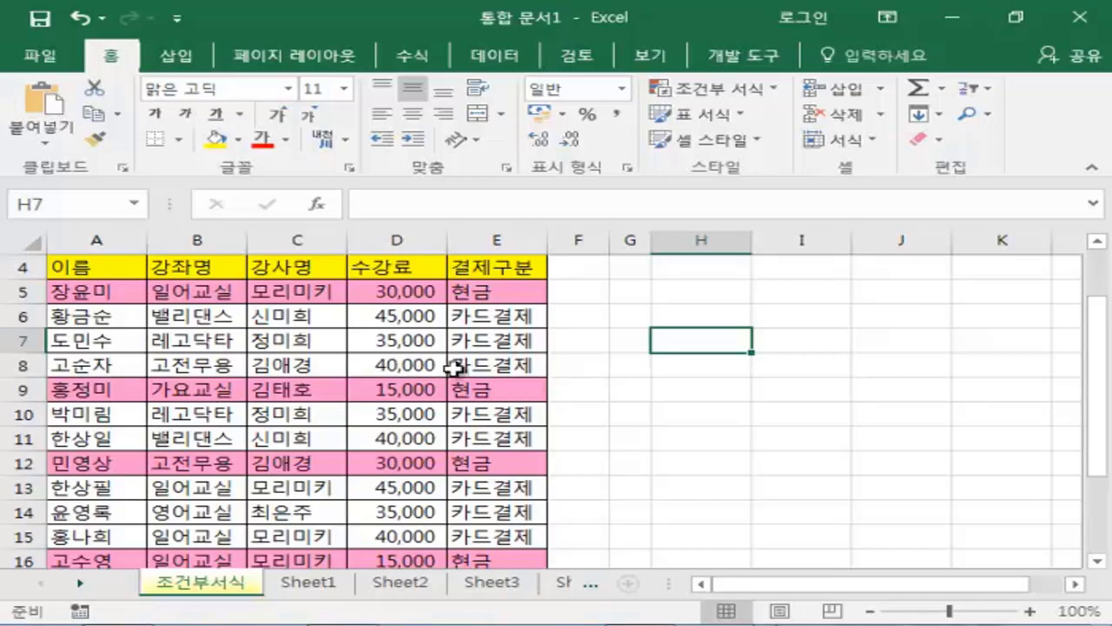
Step: Change the payment type in E7 to 현금 to test the conditional formatting rule
{"action": "left_click", "coordinate": [313, 346]}
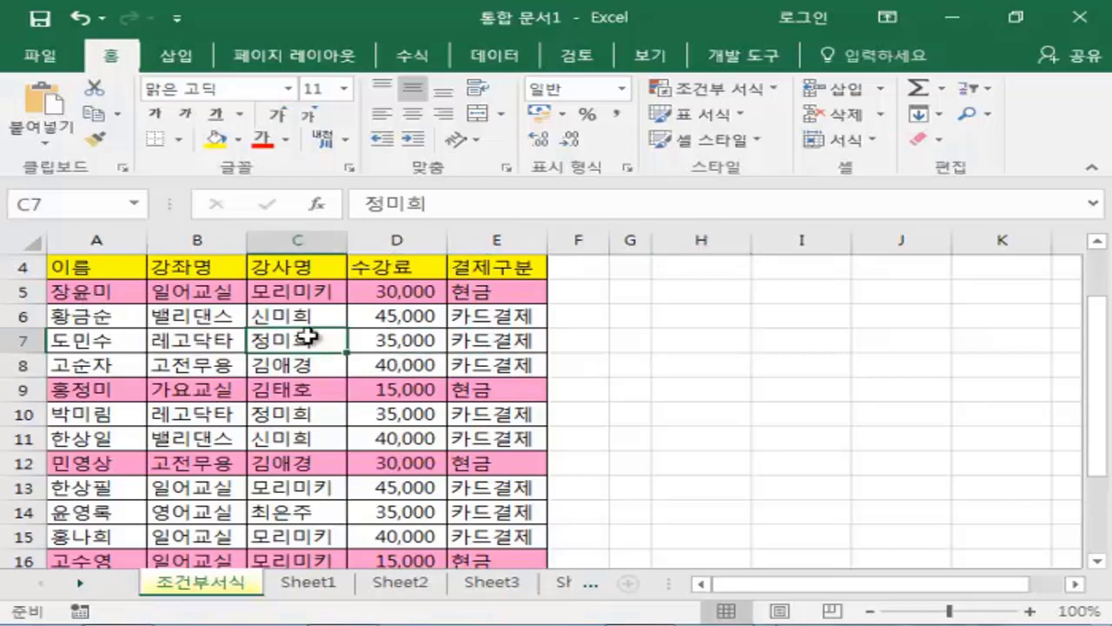
{"action": "left_click", "coordinate": [504, 344]}
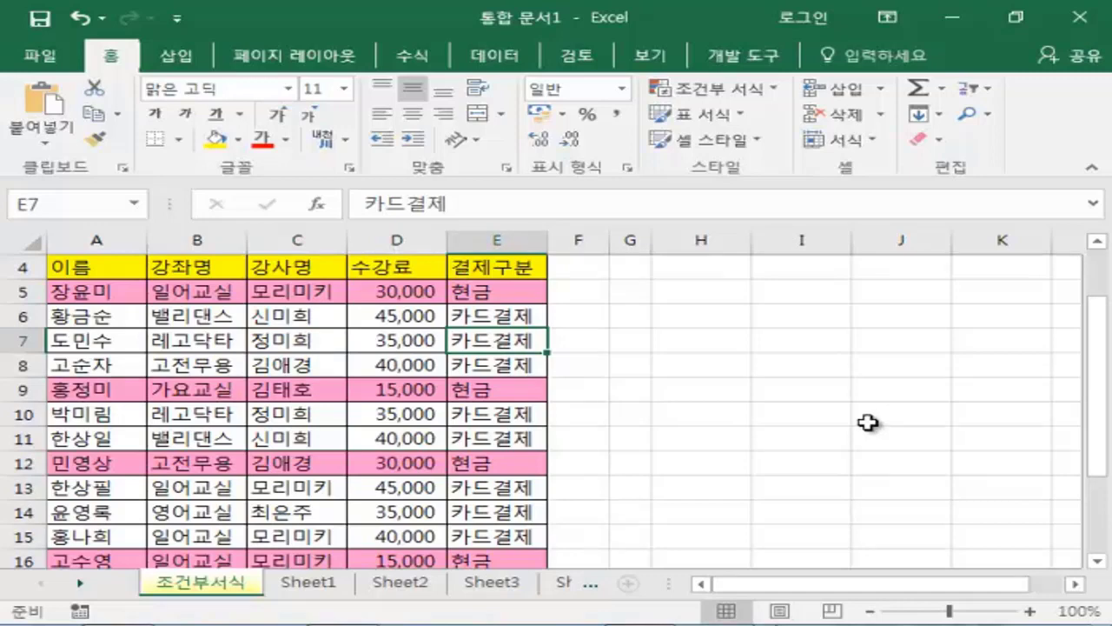
{"action": "type", "text": "현ㄱ"}
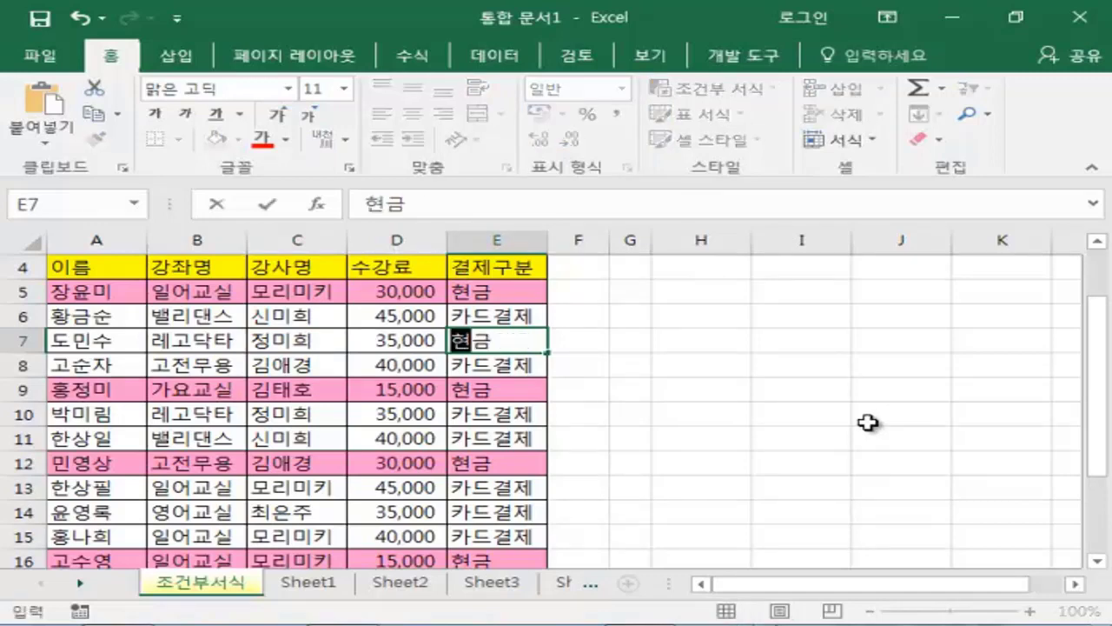
{"action": "type", "text": "금"}
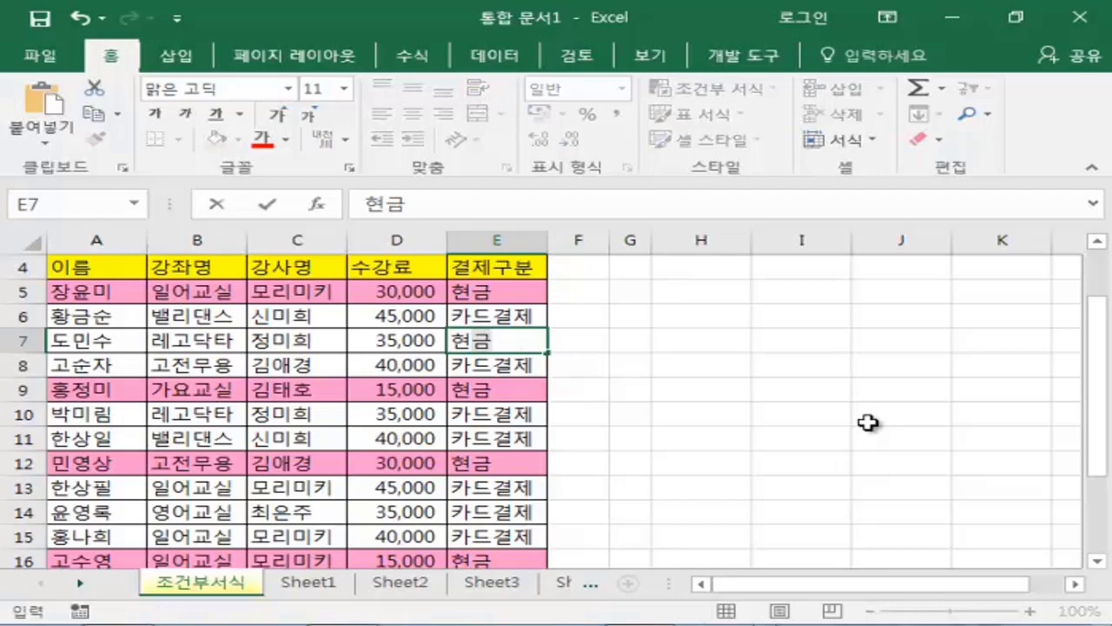
{"action": "key", "text": "Return"}
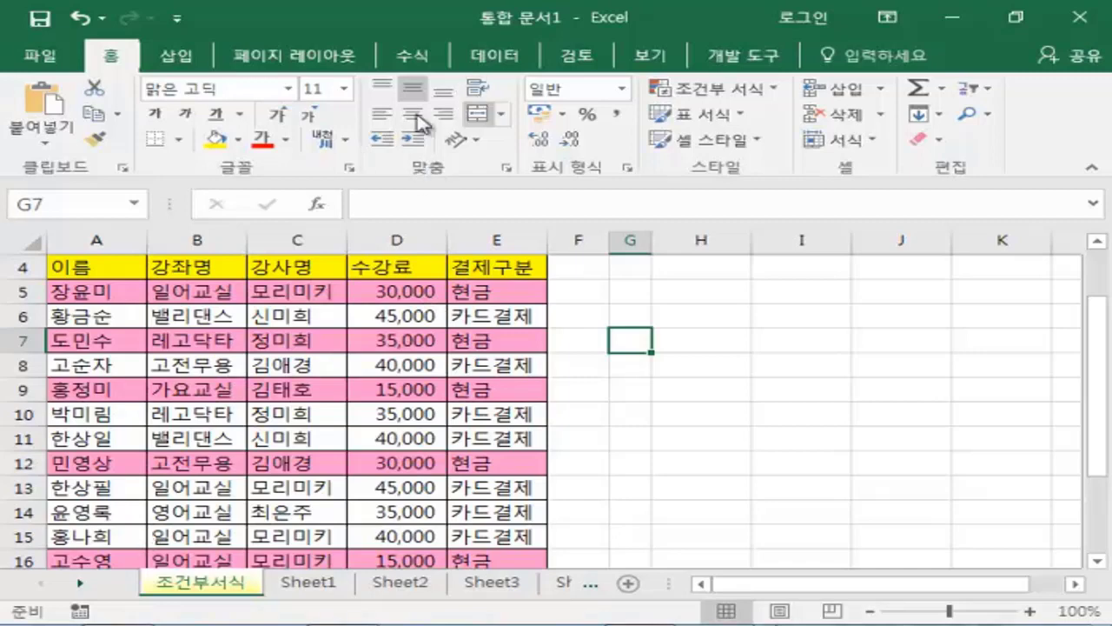
Step: Open the existing 현금 rule of the data rows A5:E16 for editing through the conditional formatting rule manager
{"action": "left_click_drag", "start_coordinate": [78, 287], "coordinate": [512, 515]}
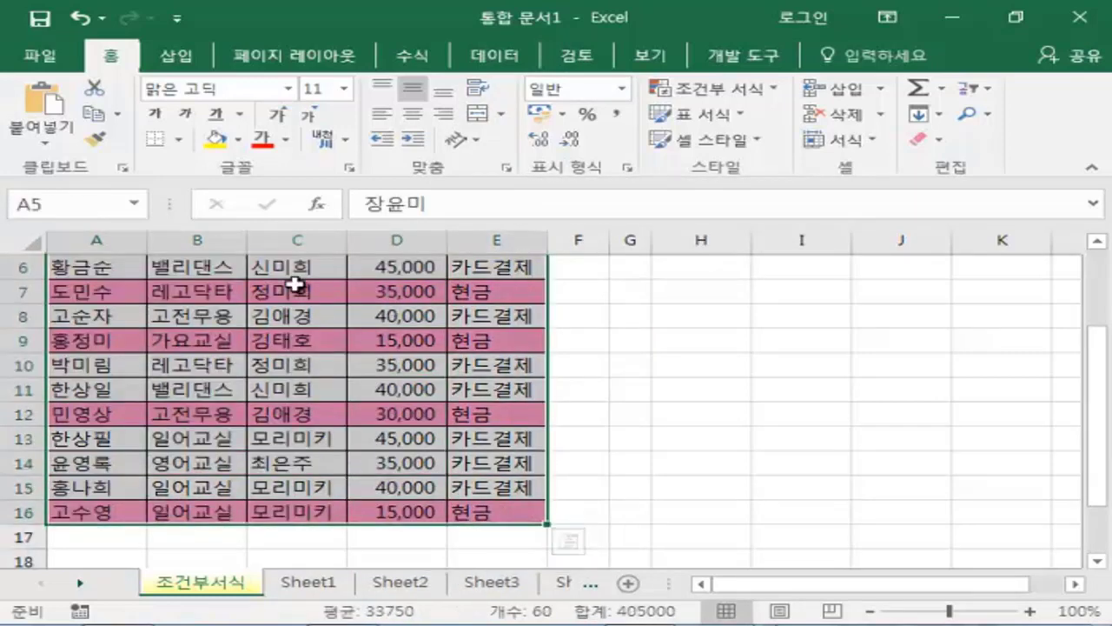
{"action": "left_click", "coordinate": [754, 94]}
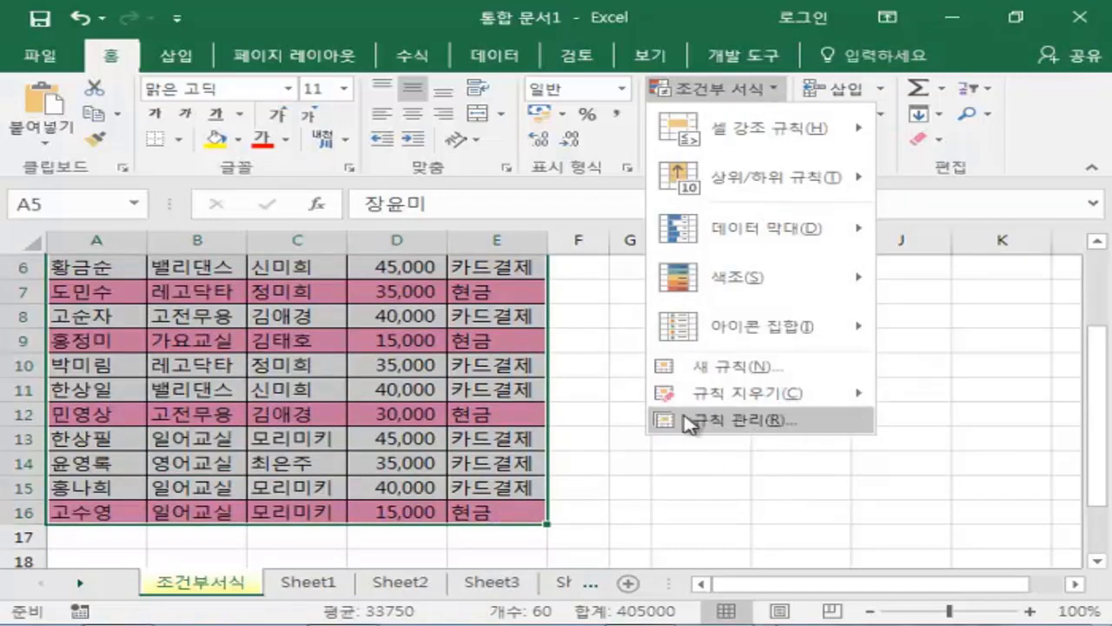
{"action": "left_click", "coordinate": [737, 423]}
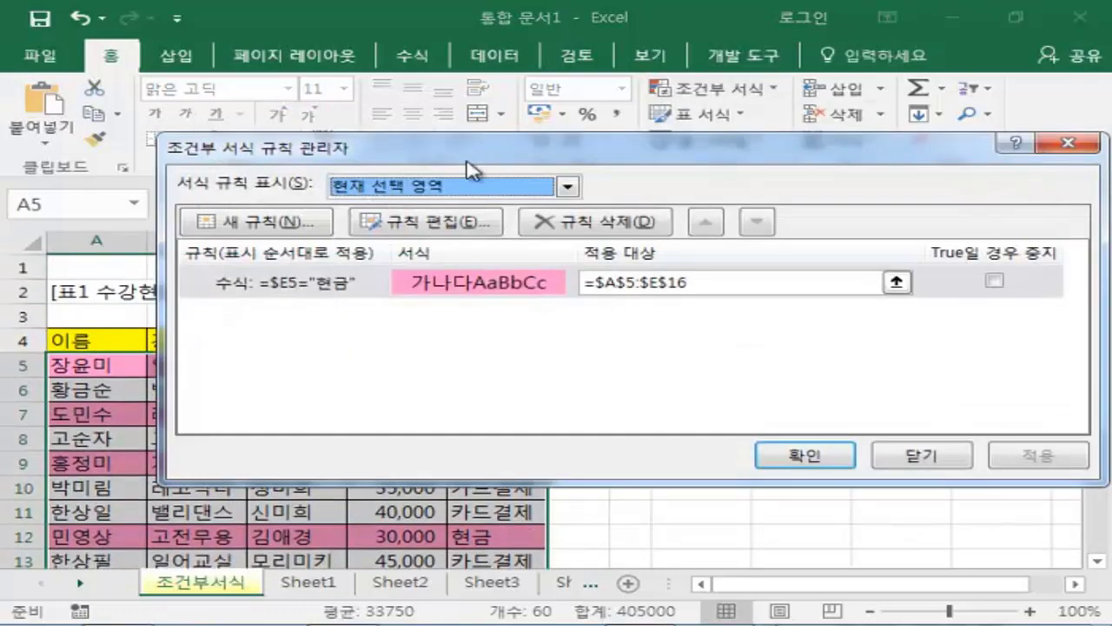
{"action": "left_click_drag", "start_coordinate": [469, 140], "coordinate": [521, 124]}
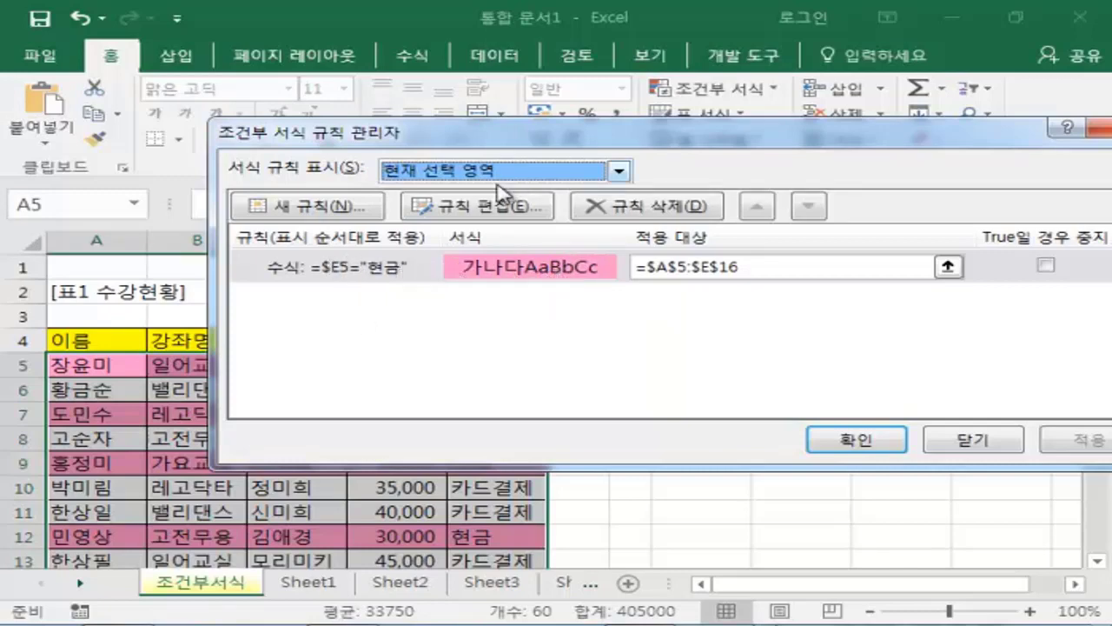
{"action": "left_click", "coordinate": [468, 212]}
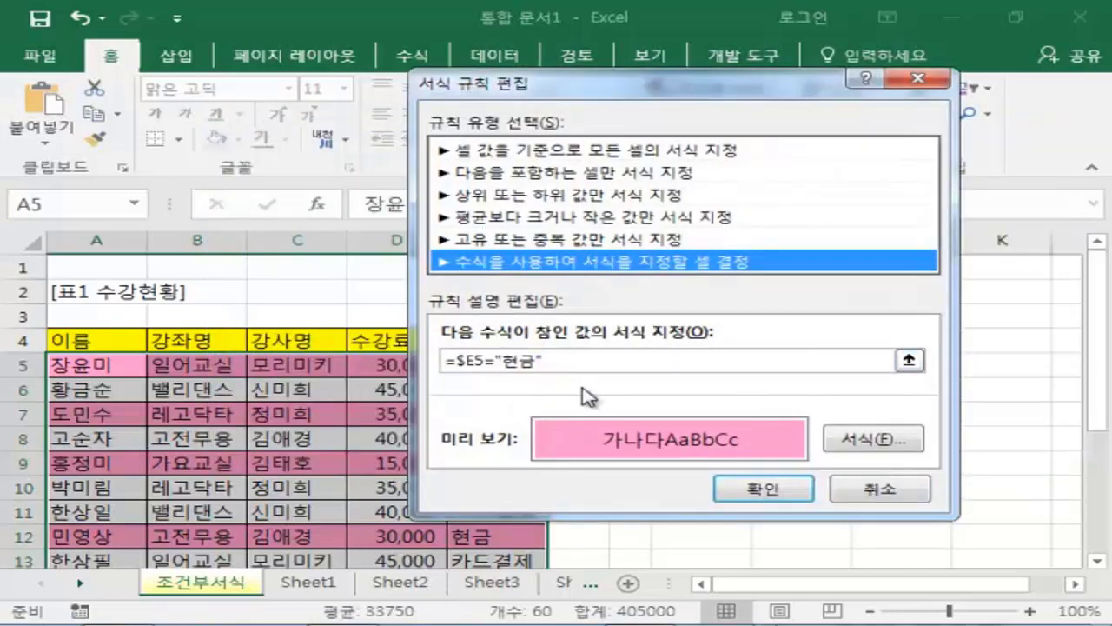
{"action": "left_click_drag", "start_coordinate": [625, 94], "coordinate": [813, 95]}
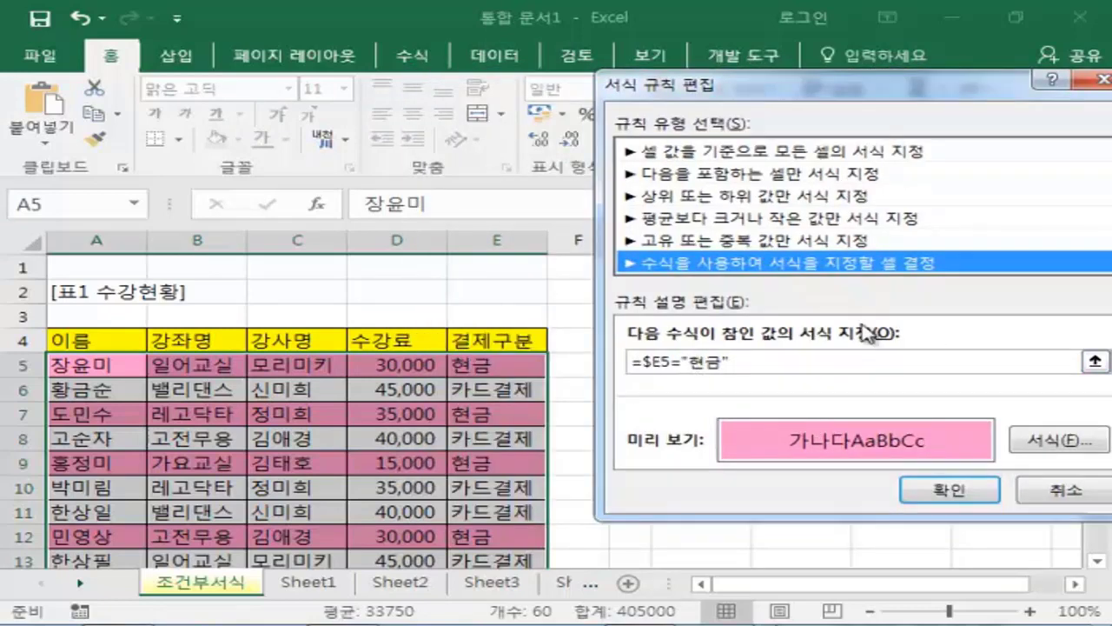
{"action": "left_click_drag", "start_coordinate": [841, 89], "coordinate": [760, 56]}
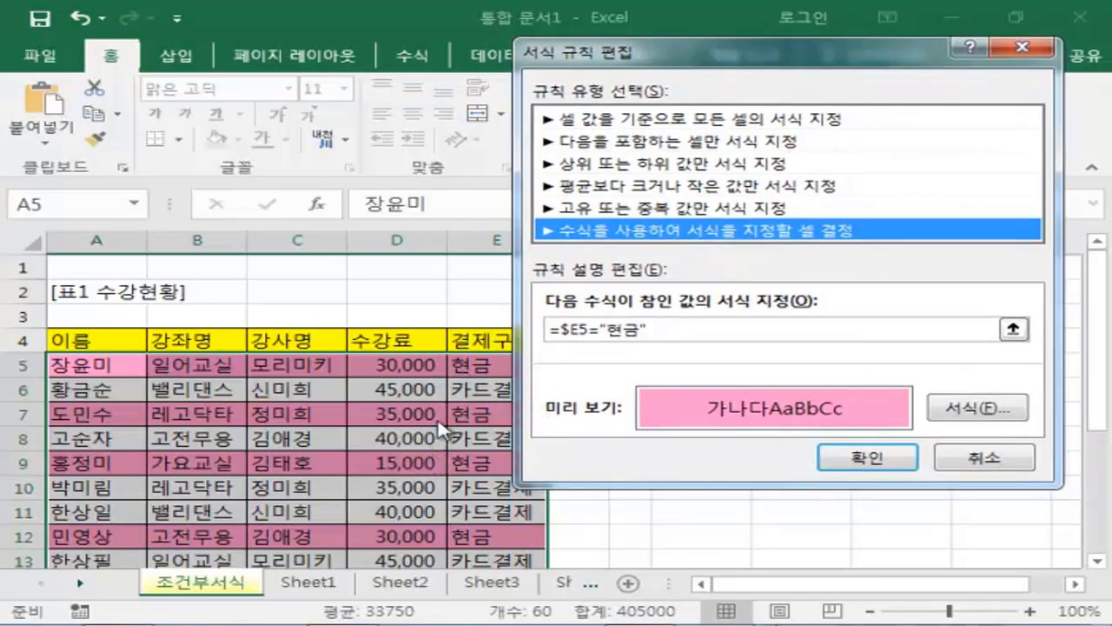
Step: Set the 현금 rule's font style to bold italic (굵은 기울임꼴) and apply the edited rule to the records
{"action": "left_click", "coordinate": [985, 410]}
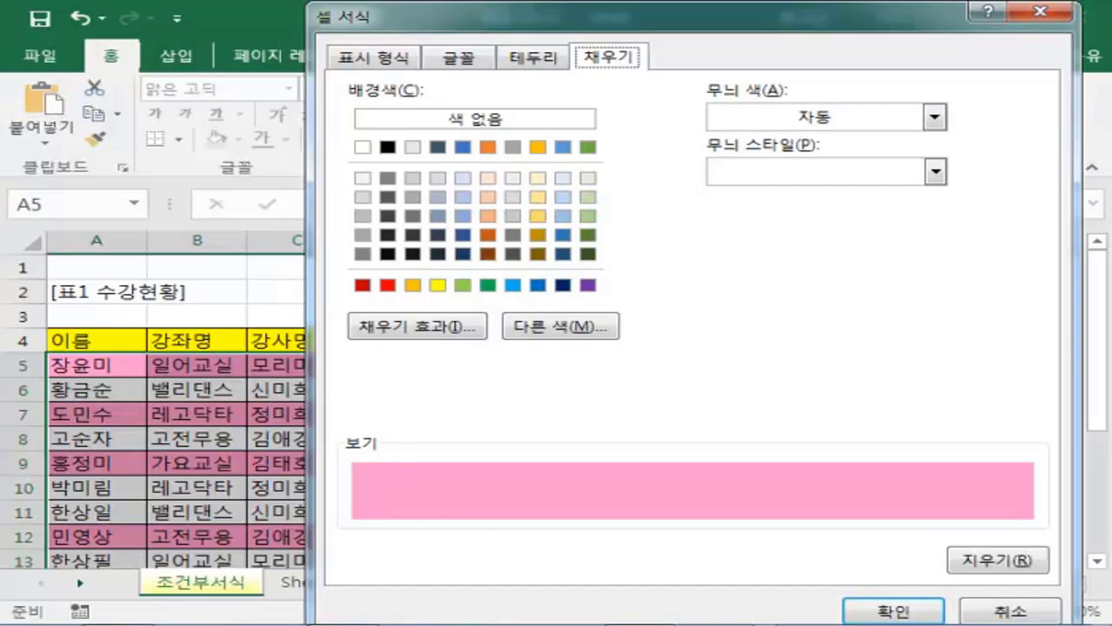
{"action": "left_click", "coordinate": [474, 70]}
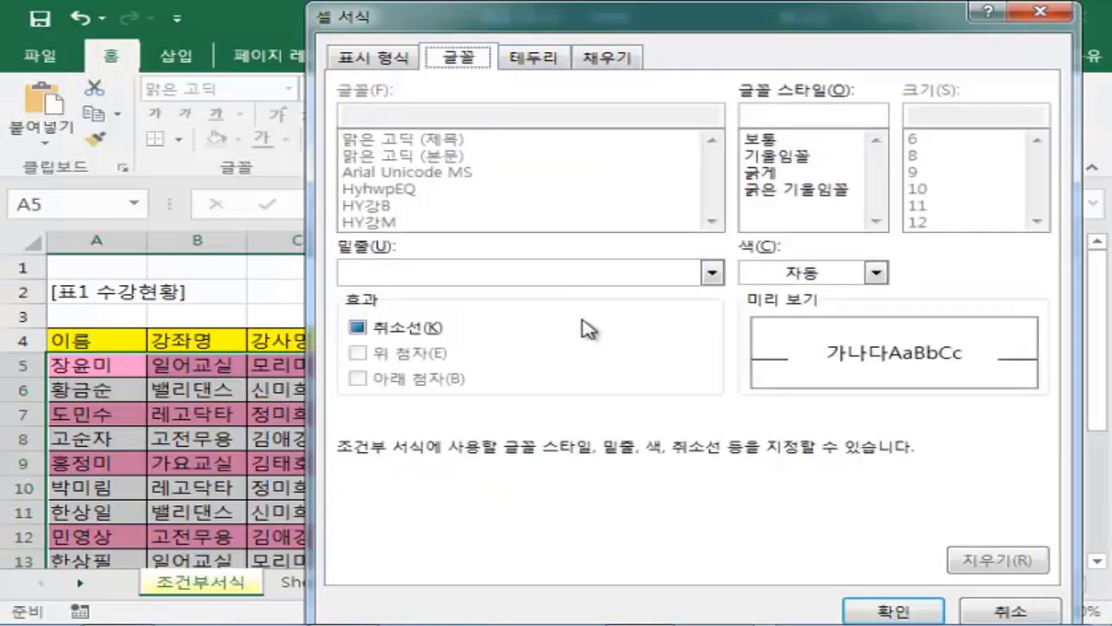
{"action": "left_click", "coordinate": [761, 193]}
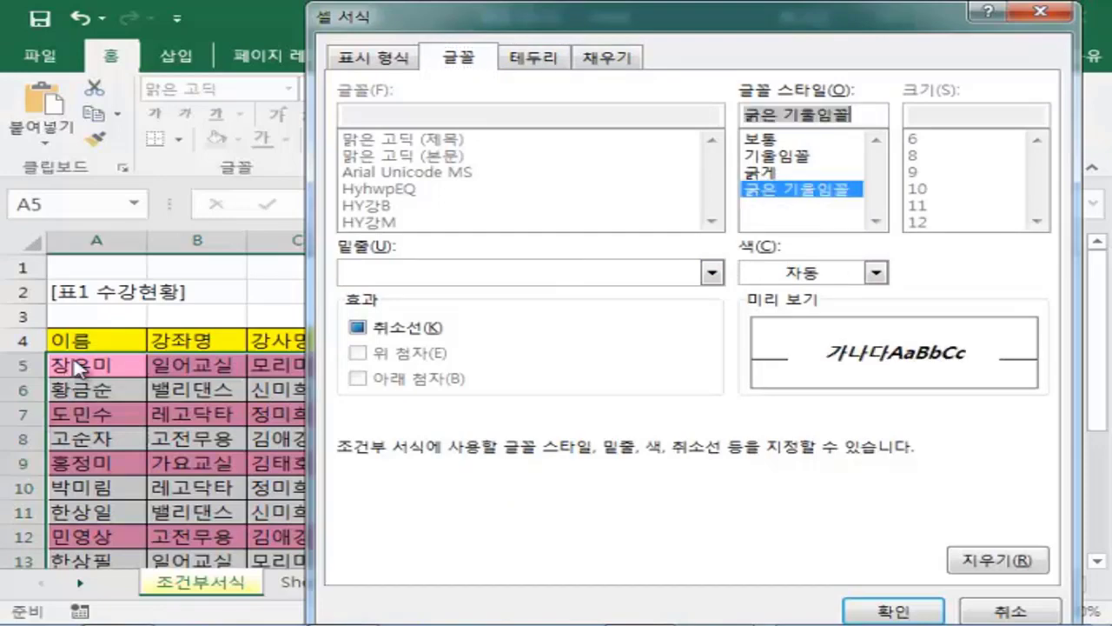
{"action": "left_click", "coordinate": [895, 611]}
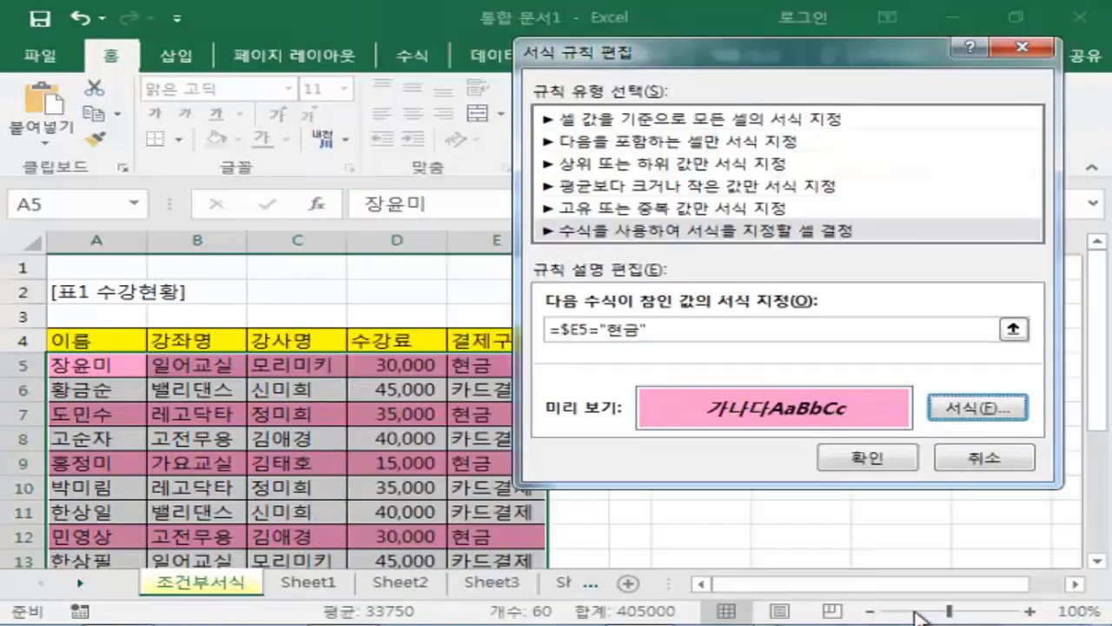
{"action": "left_click", "coordinate": [861, 457]}
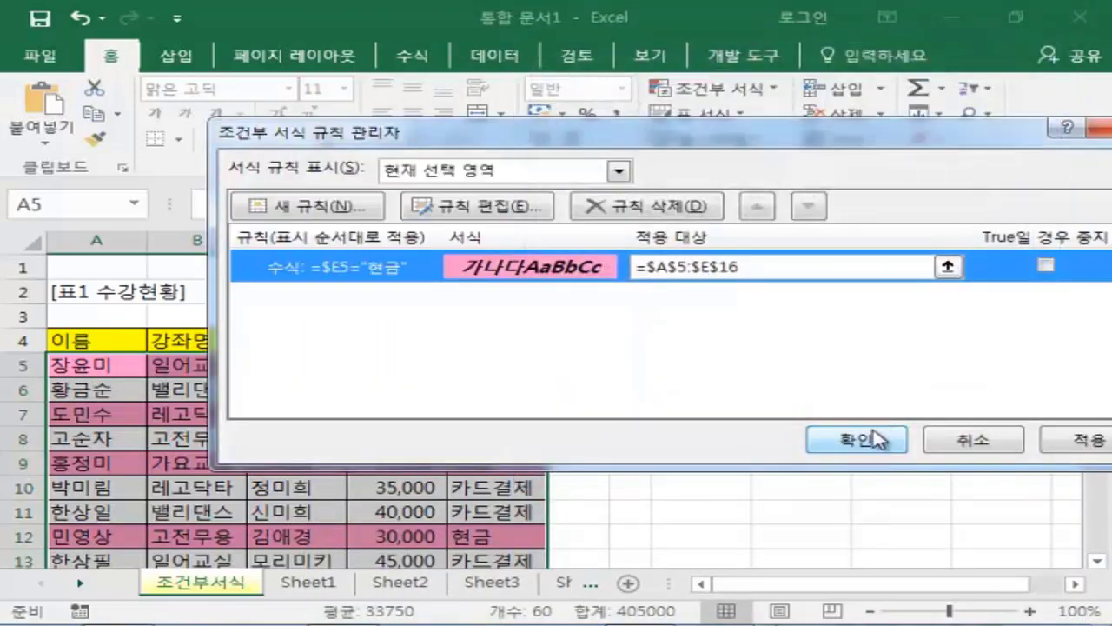
{"action": "left_click", "coordinate": [869, 444]}
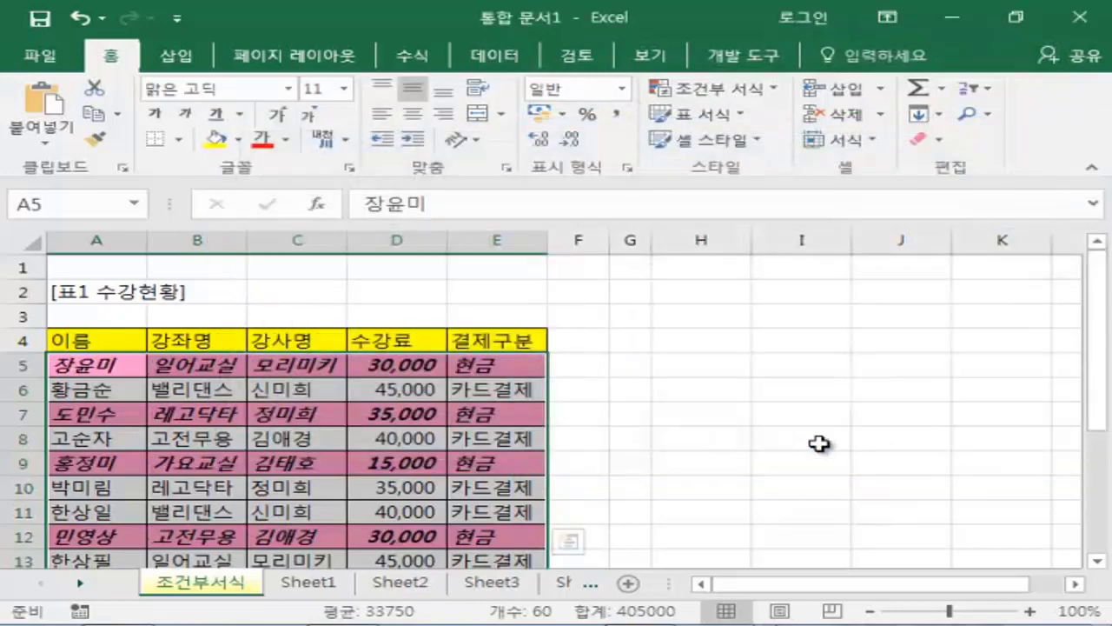
{"action": "left_click", "coordinate": [819, 443]}
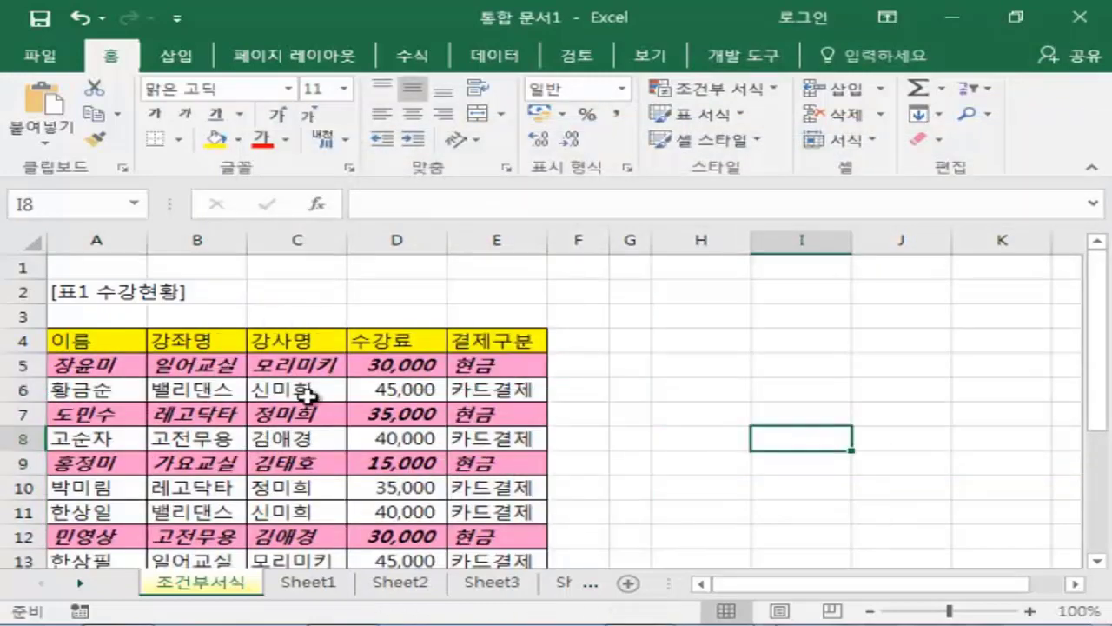
Step: Add another rule for A5:E16 from the rule manager, using the formula-based rule type (수식을 사용하여 서식을 지정할 셀 결정)
{"action": "scroll", "coordinate": [218, 422], "scroll_direction": "down", "scroll_amount": 2}
{"action": "scroll", "coordinate": [252, 437], "scroll_direction": "up", "scroll_amount": 2}
{"action": "scroll", "coordinate": [385, 415], "scroll_direction": "down", "scroll_amount": 1}
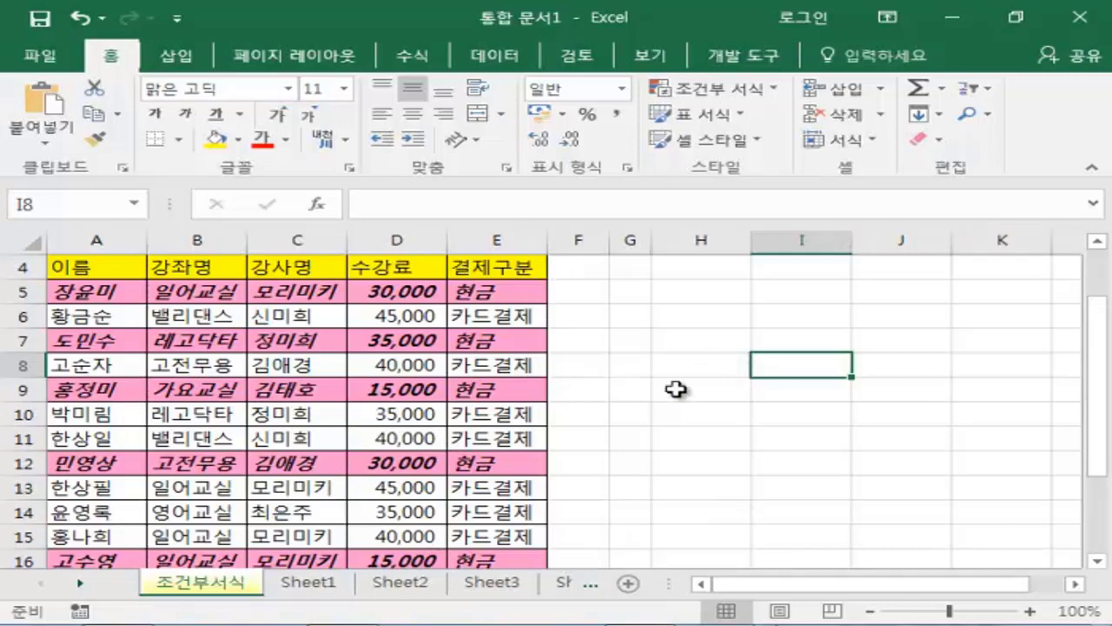
{"action": "left_click", "coordinate": [96, 293]}
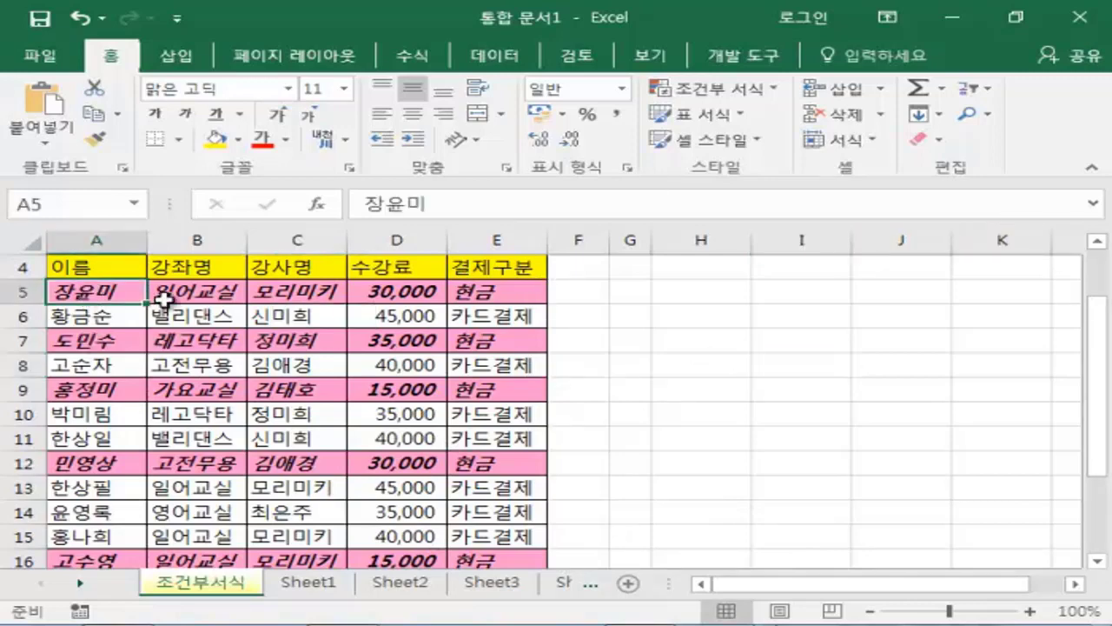
{"action": "left_click_drag", "start_coordinate": [163, 298], "coordinate": [513, 513]}
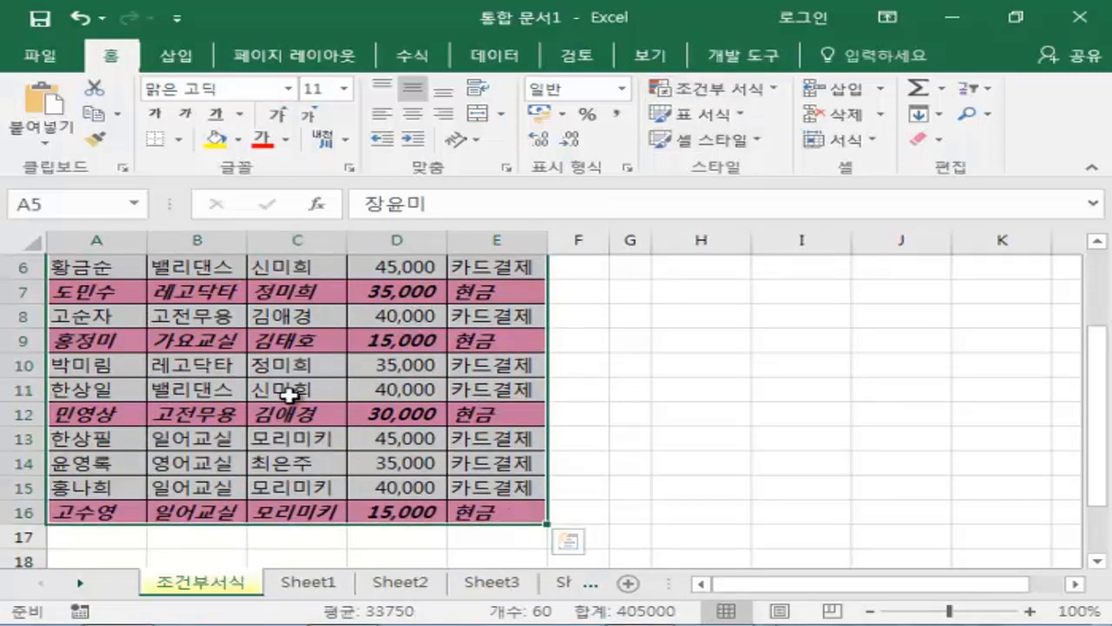
{"action": "left_click", "coordinate": [773, 90]}
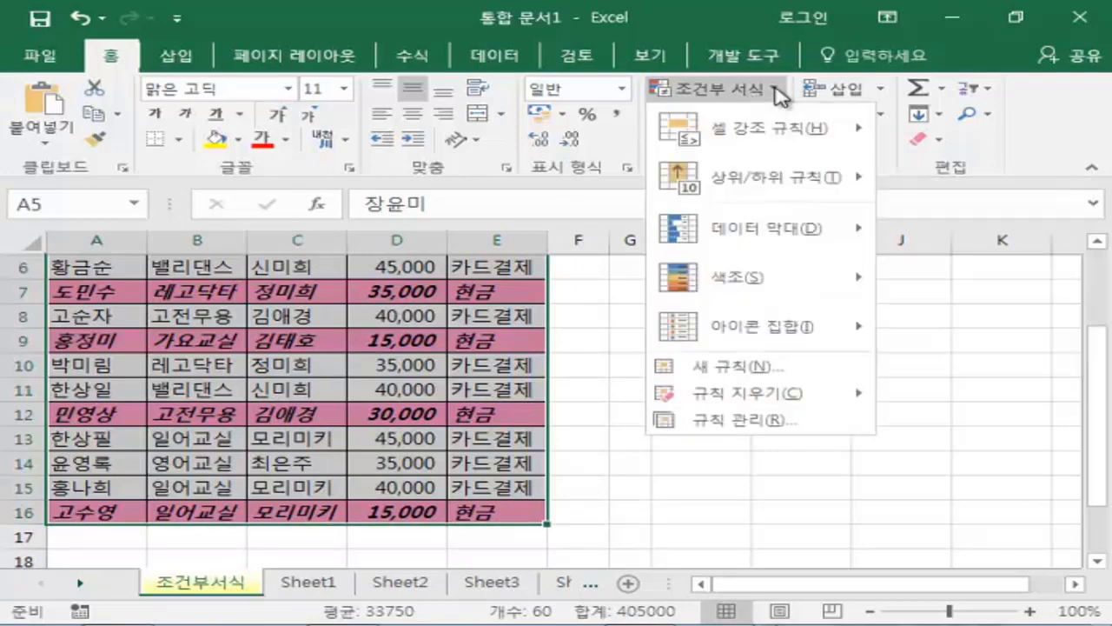
{"action": "left_click", "coordinate": [743, 421]}
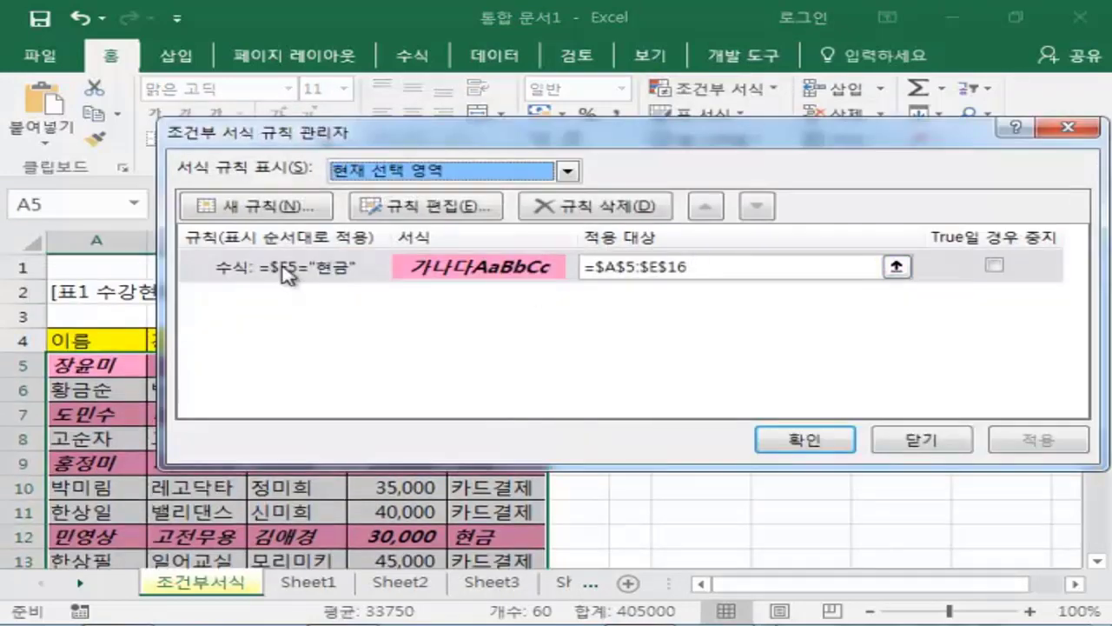
{"action": "left_click", "coordinate": [227, 209]}
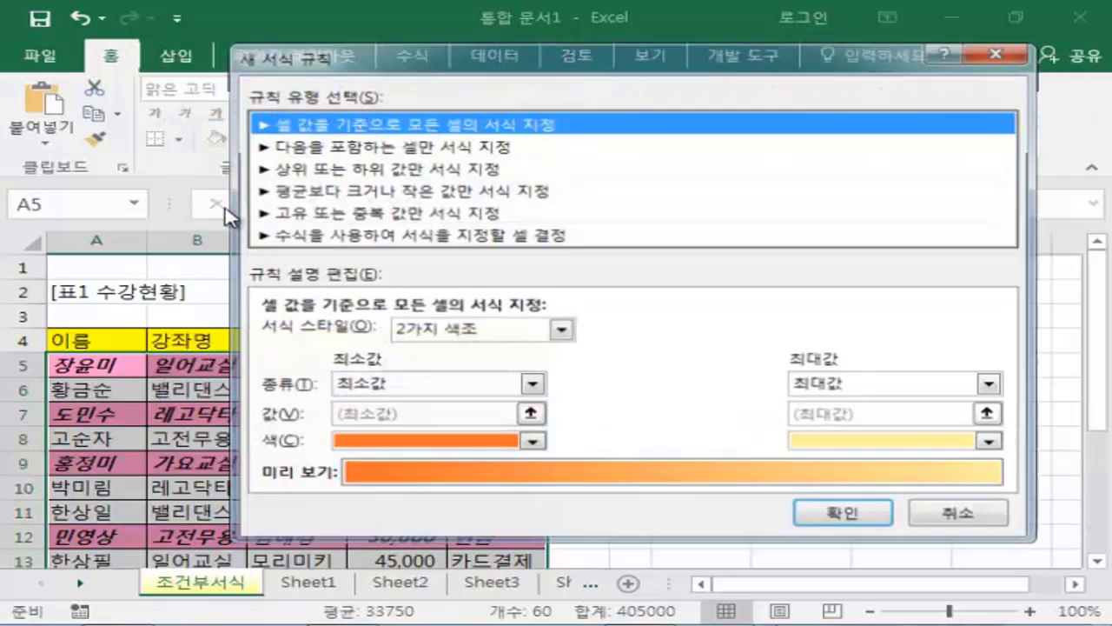
{"action": "left_click_drag", "start_coordinate": [512, 61], "coordinate": [678, 85]}
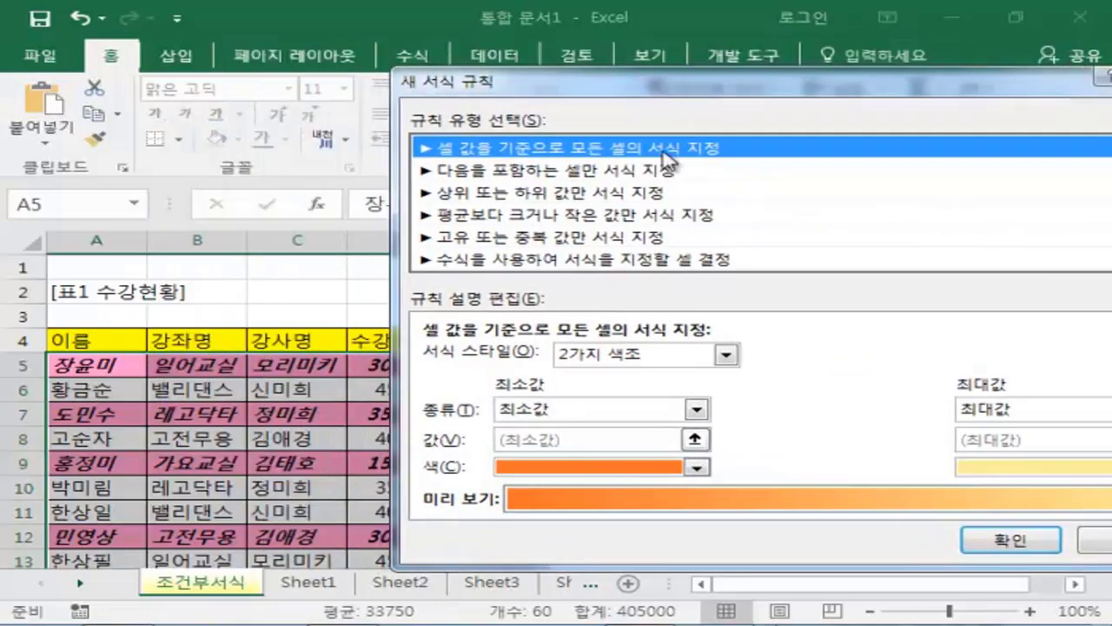
{"action": "left_click", "coordinate": [569, 260]}
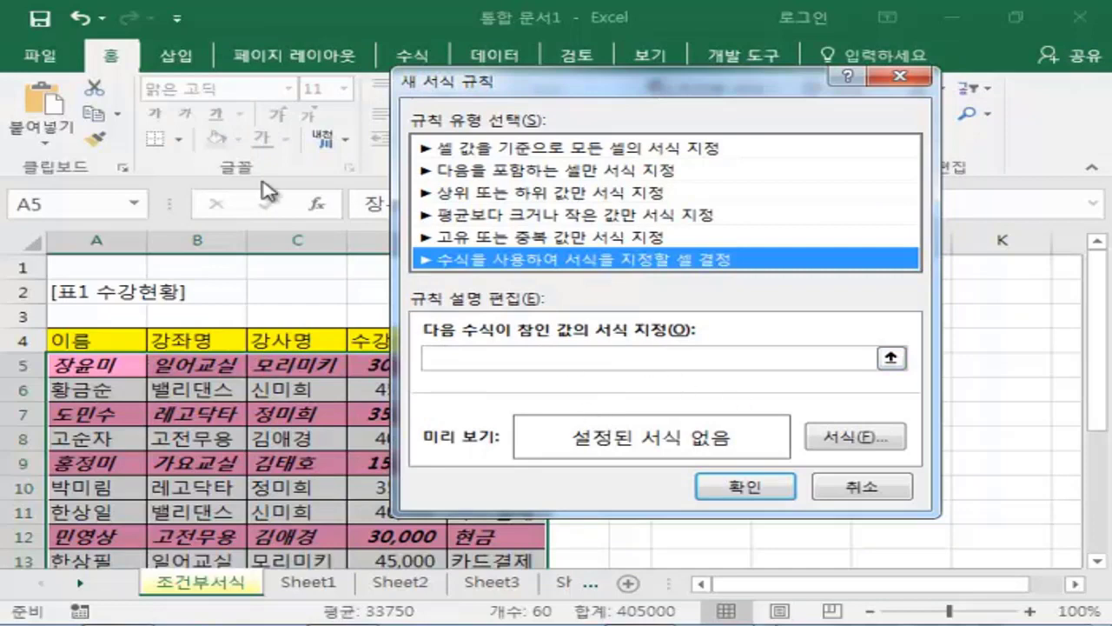
{"action": "left_click_drag", "start_coordinate": [543, 87], "coordinate": [764, 106]}
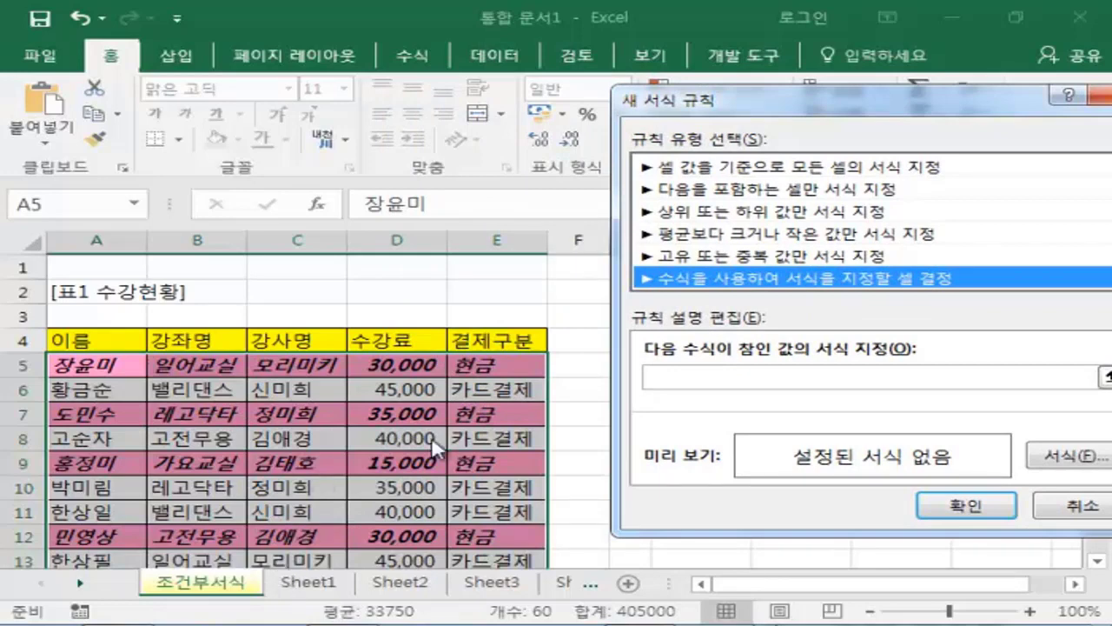
Step: Enter a rule formula testing whether $C5 equals the instructor's name shown in C5, with only column C absolute
{"action": "left_click", "coordinate": [721, 374]}
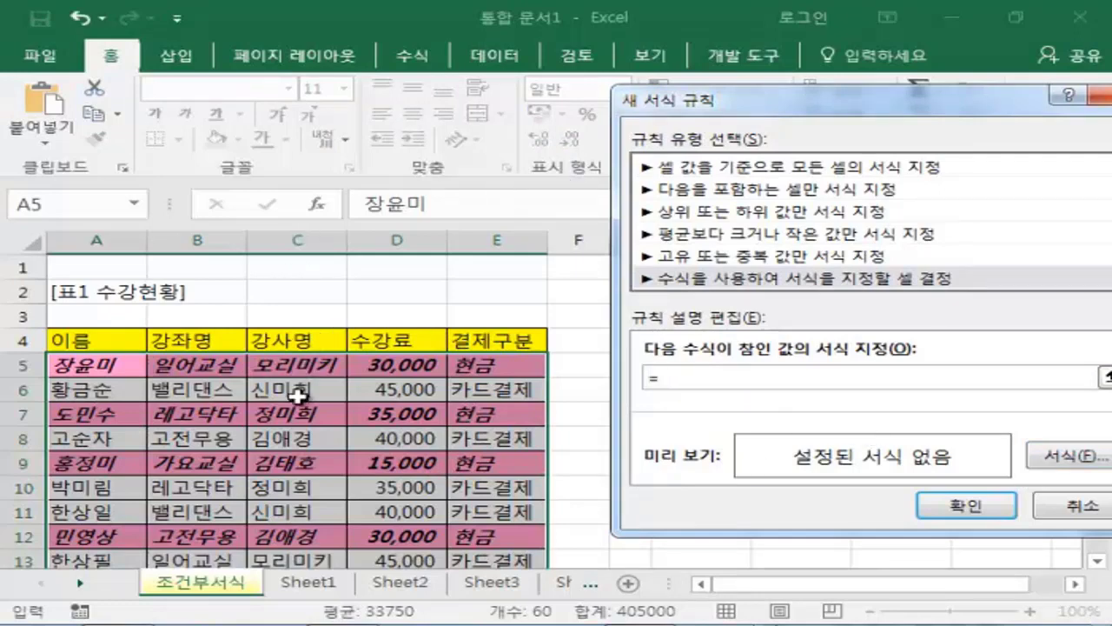
{"action": "left_click", "coordinate": [292, 366]}
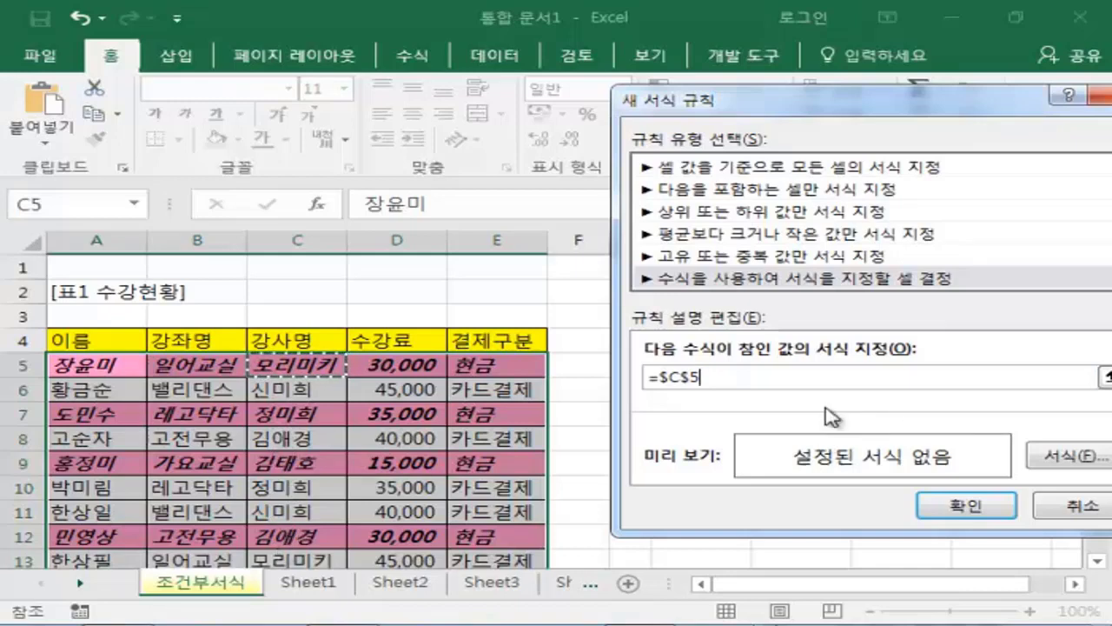
{"action": "left_click", "coordinate": [694, 376]}
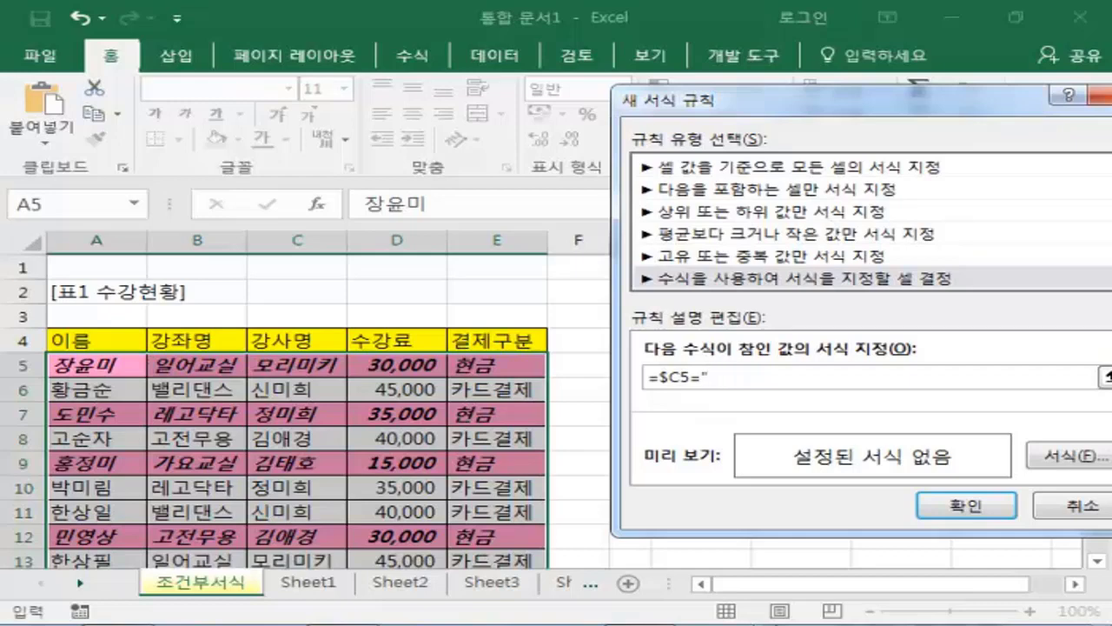
{"action": "type", "text": "리미키"}
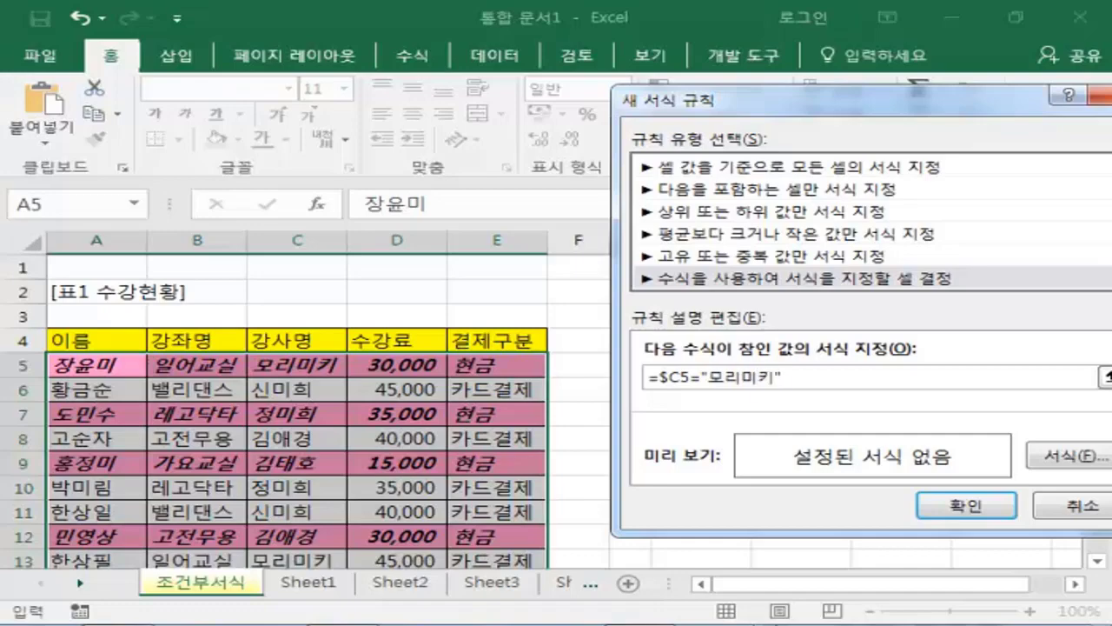
{"action": "type", "text": "\""}
Step: Give the instructor rule a light green fill from the standard colours and apply it to the selected records
{"action": "left_click_drag", "start_coordinate": [821, 100], "coordinate": [591, 69]}
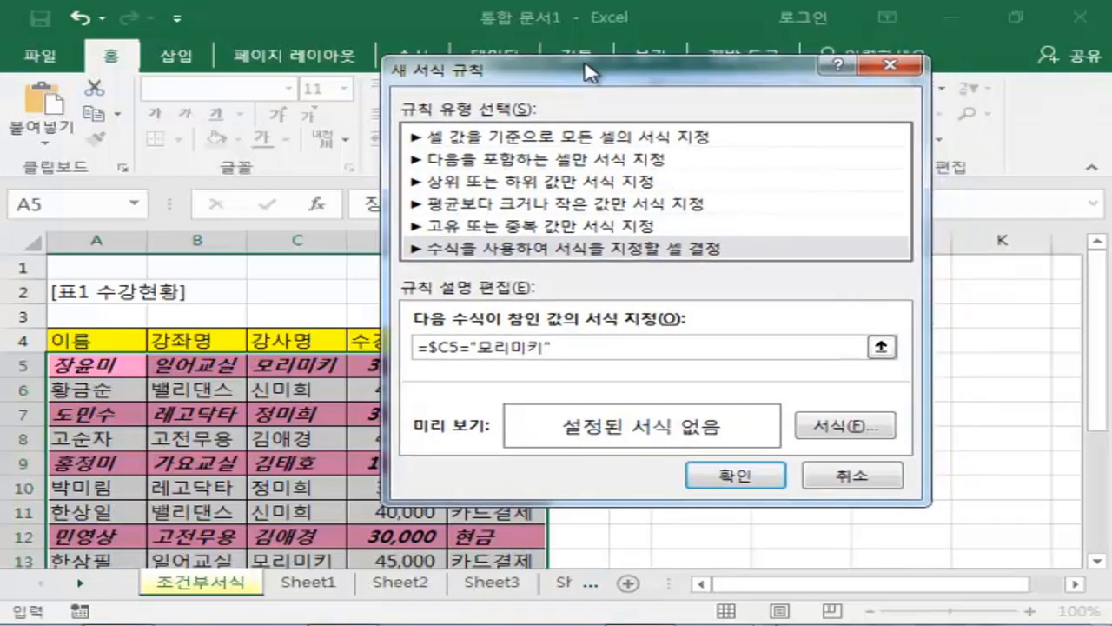
{"action": "left_click", "coordinate": [843, 427]}
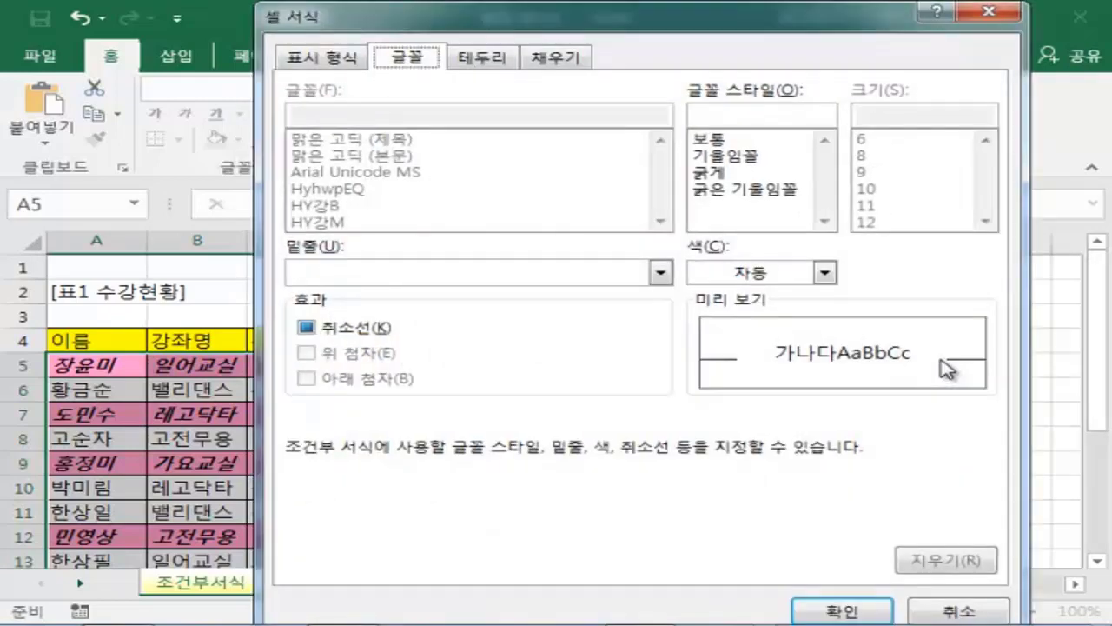
{"action": "left_click", "coordinate": [561, 62]}
{"action": "left_click_drag", "start_coordinate": [600, 22], "coordinate": [858, 59]}
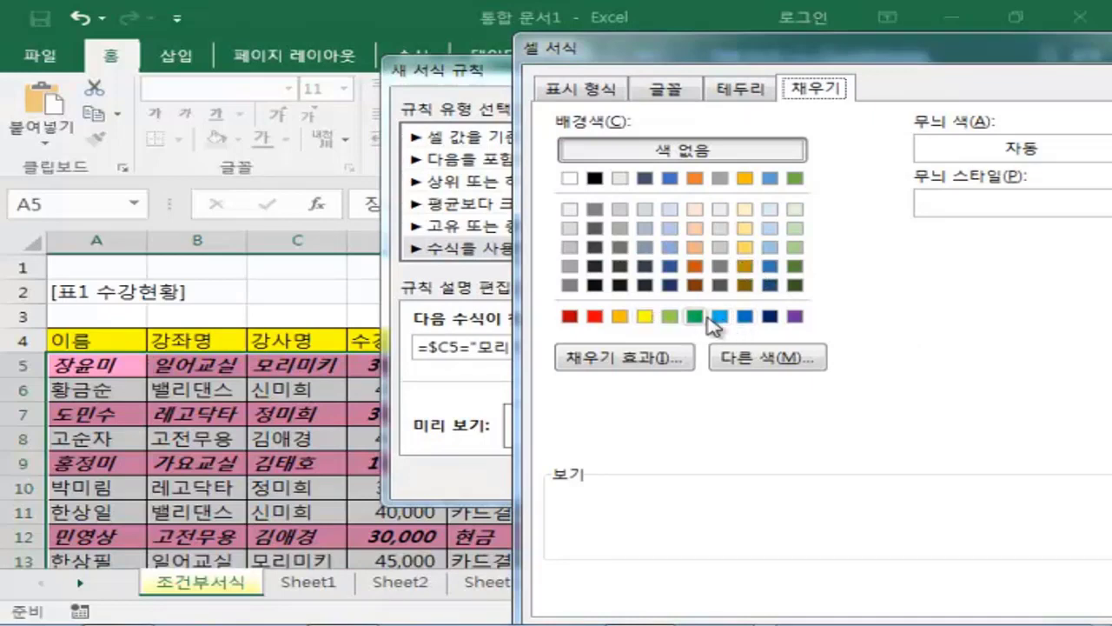
{"action": "left_click", "coordinate": [670, 318]}
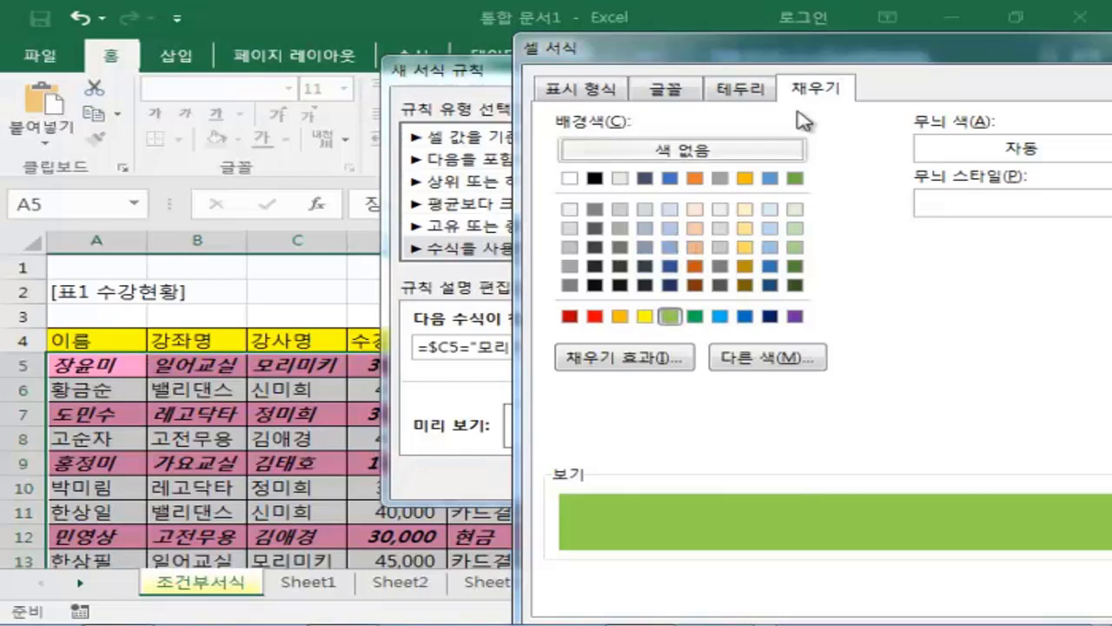
{"action": "left_click_drag", "start_coordinate": [807, 57], "coordinate": [699, 24]}
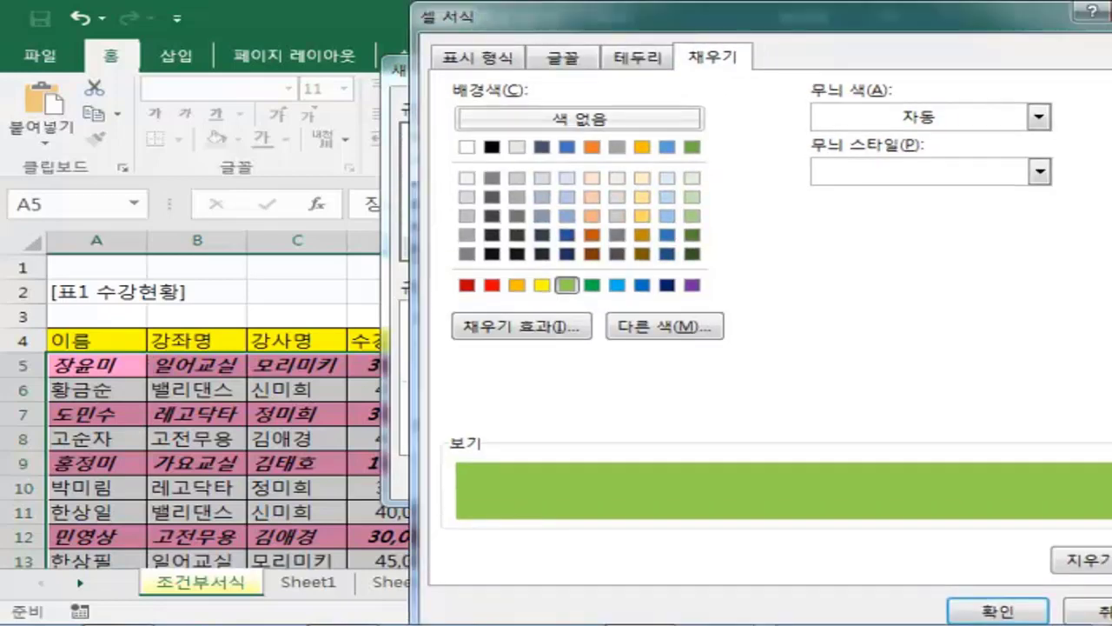
{"action": "left_click", "coordinate": [991, 612]}
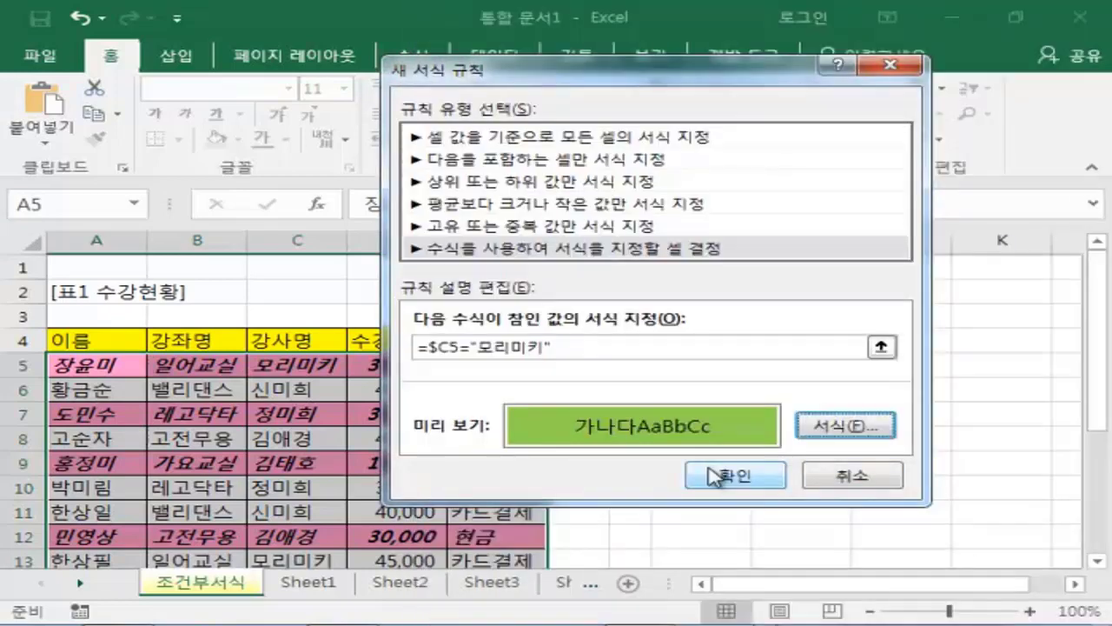
{"action": "left_click", "coordinate": [712, 478]}
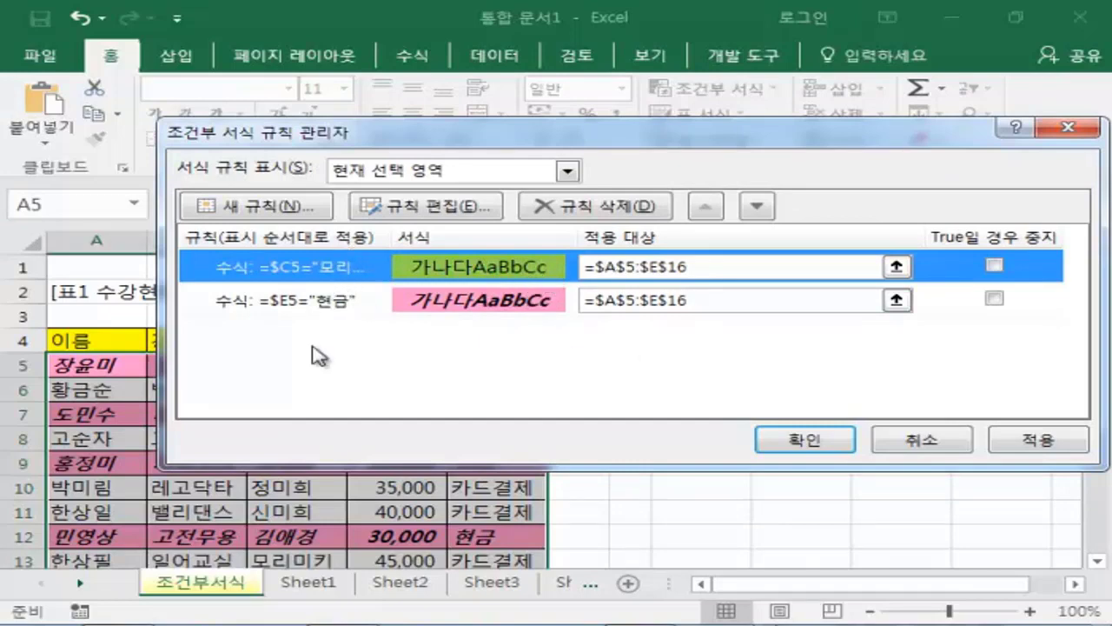
{"action": "left_click", "coordinate": [790, 445]}
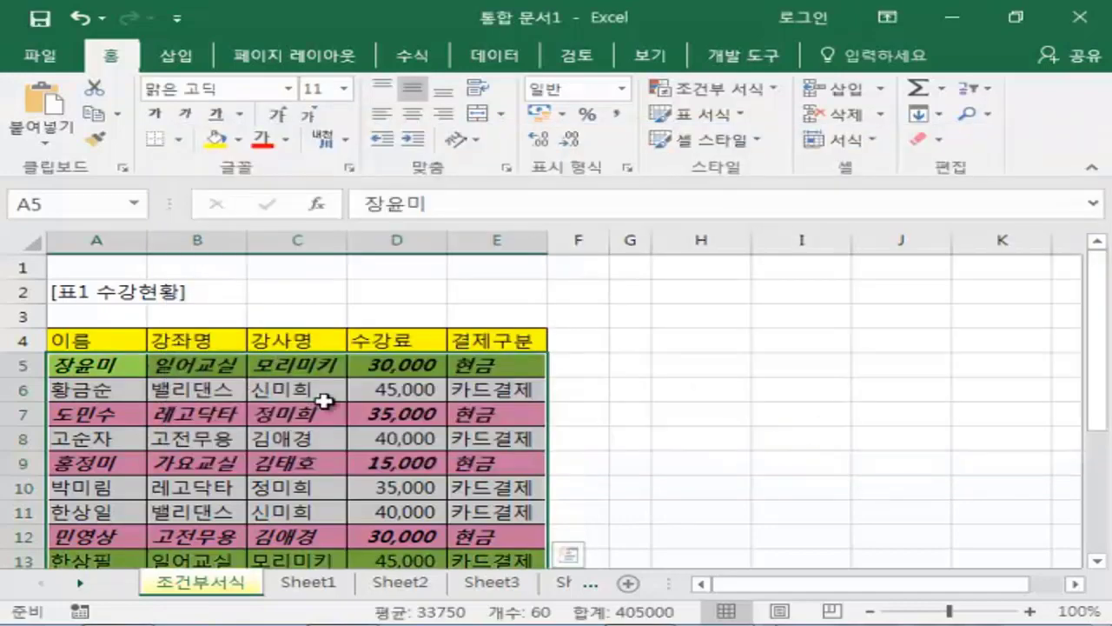
{"action": "scroll", "coordinate": [327, 408], "scroll_direction": "down", "scroll_amount": 1}
{"action": "scroll", "coordinate": [328, 446], "scroll_direction": "down", "scroll_amount": 1}
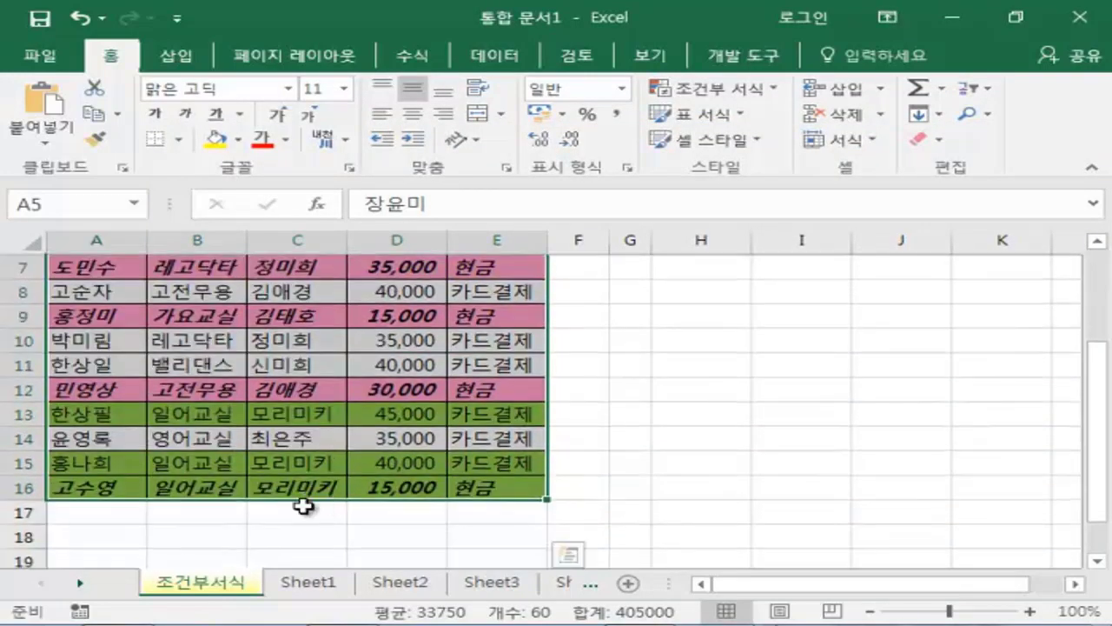
{"action": "scroll", "coordinate": [318, 473], "scroll_direction": "up", "scroll_amount": 1}
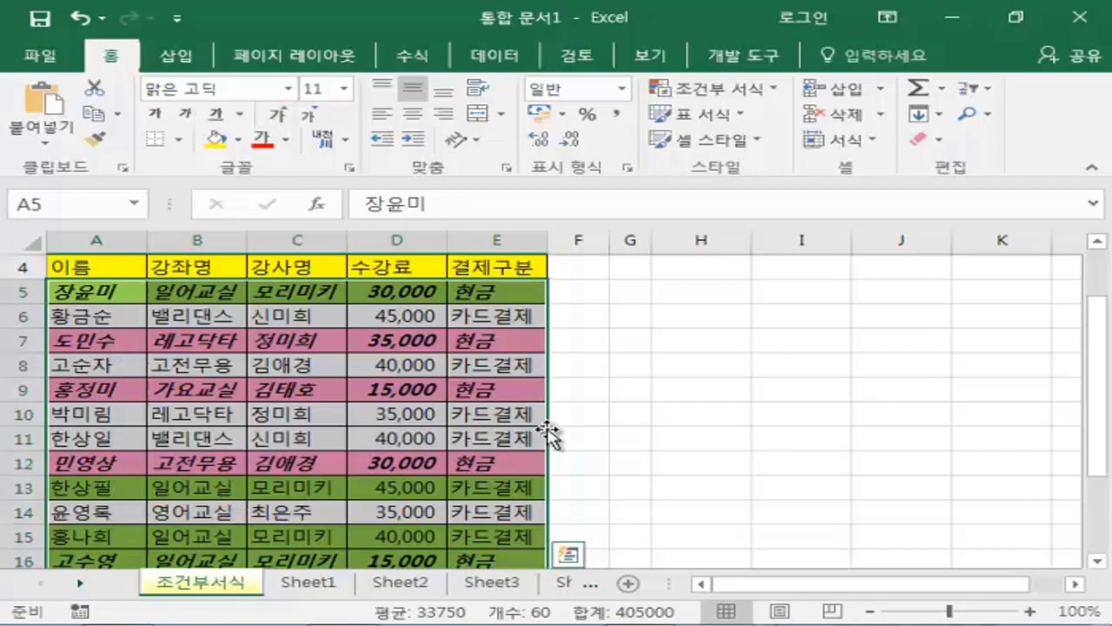
{"action": "left_click", "coordinate": [766, 92]}
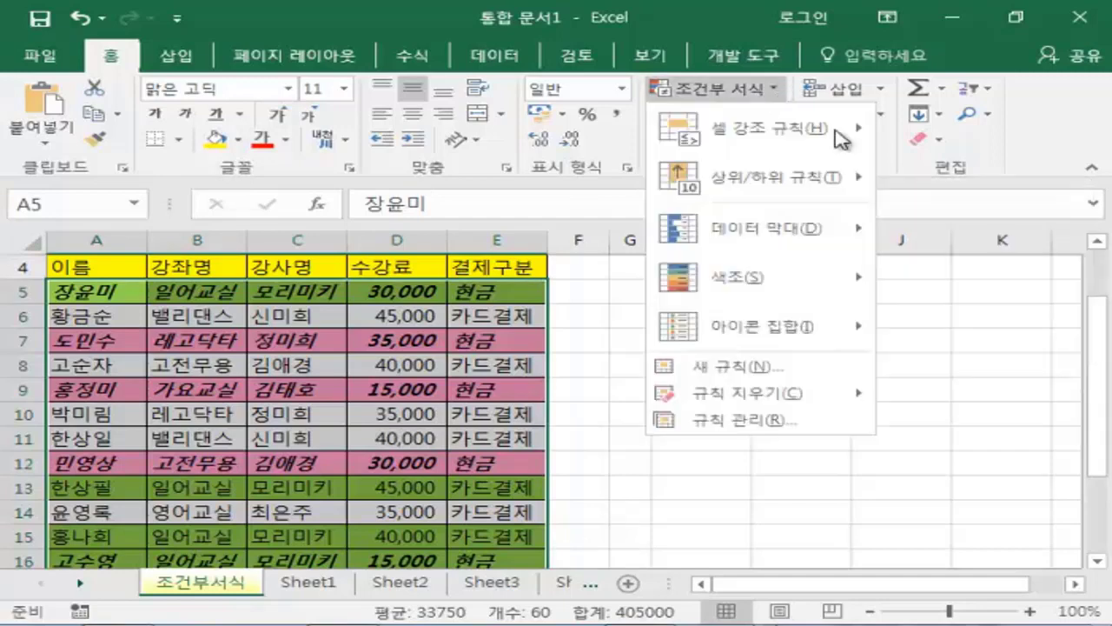
{"action": "mouse_move", "coordinate": [793, 396]}
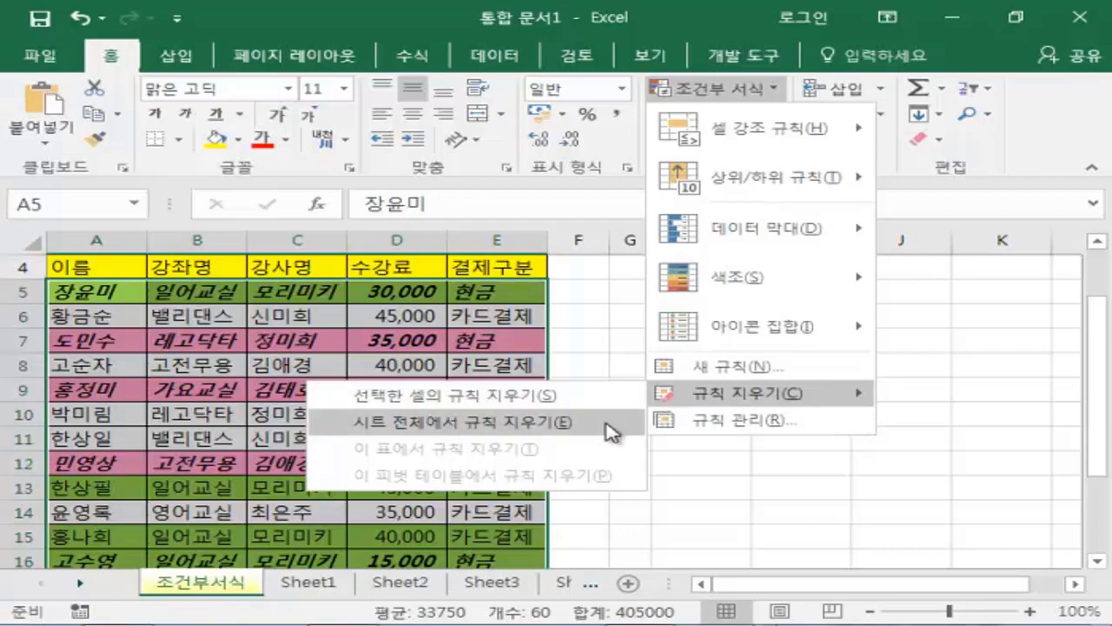
{"action": "left_click", "coordinate": [776, 510]}
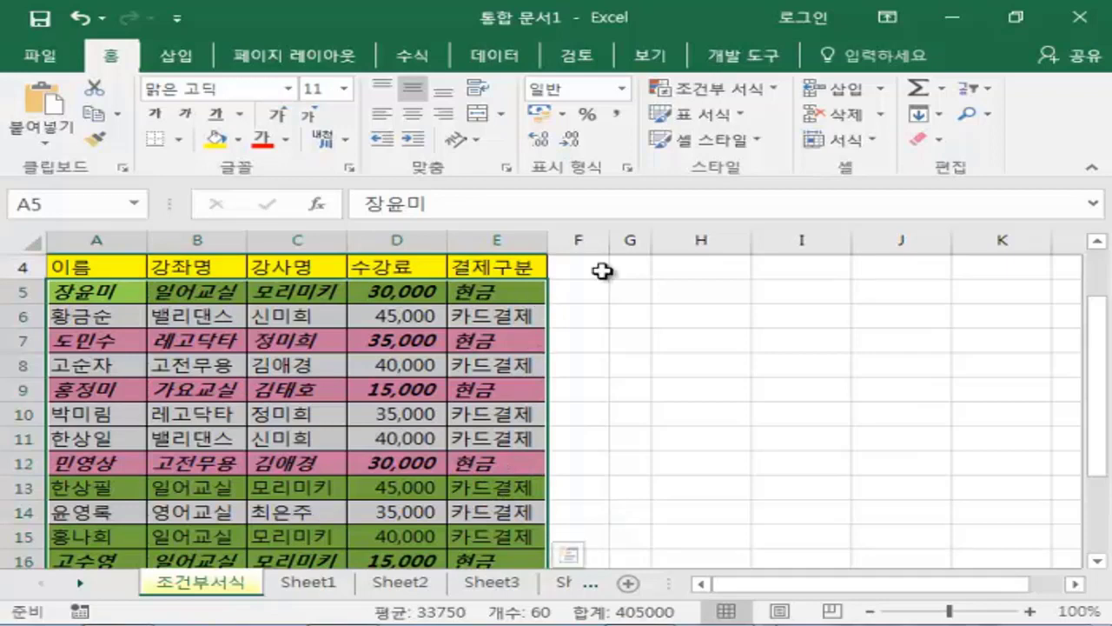
Step: Clear the conditional formatting rules from the selected records in A5:E16
{"action": "left_click", "coordinate": [767, 90]}
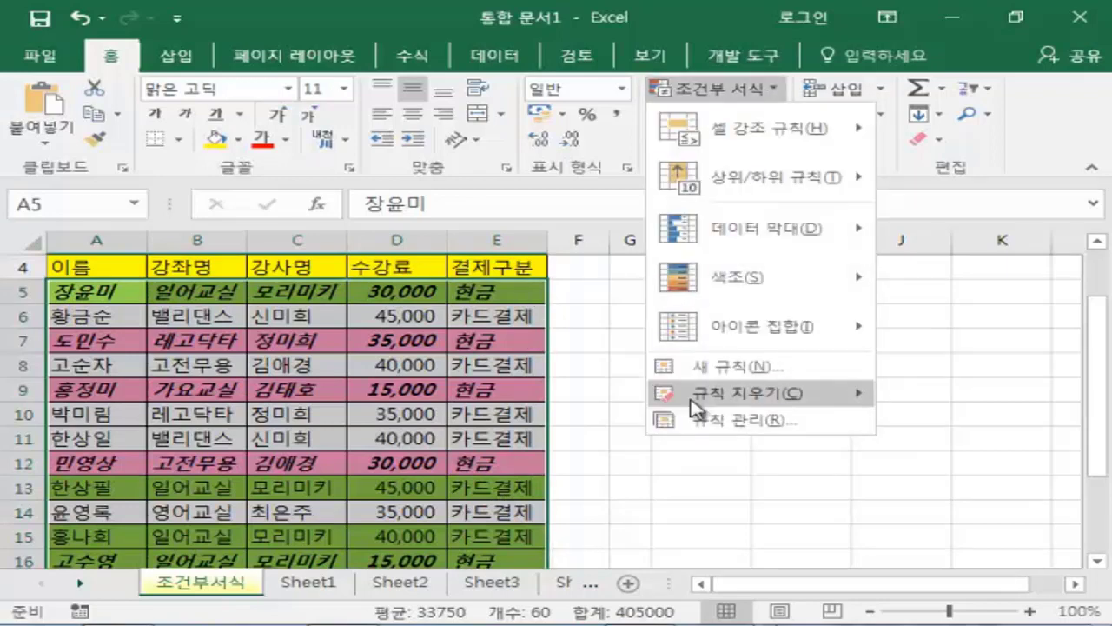
{"action": "mouse_move", "coordinate": [695, 407]}
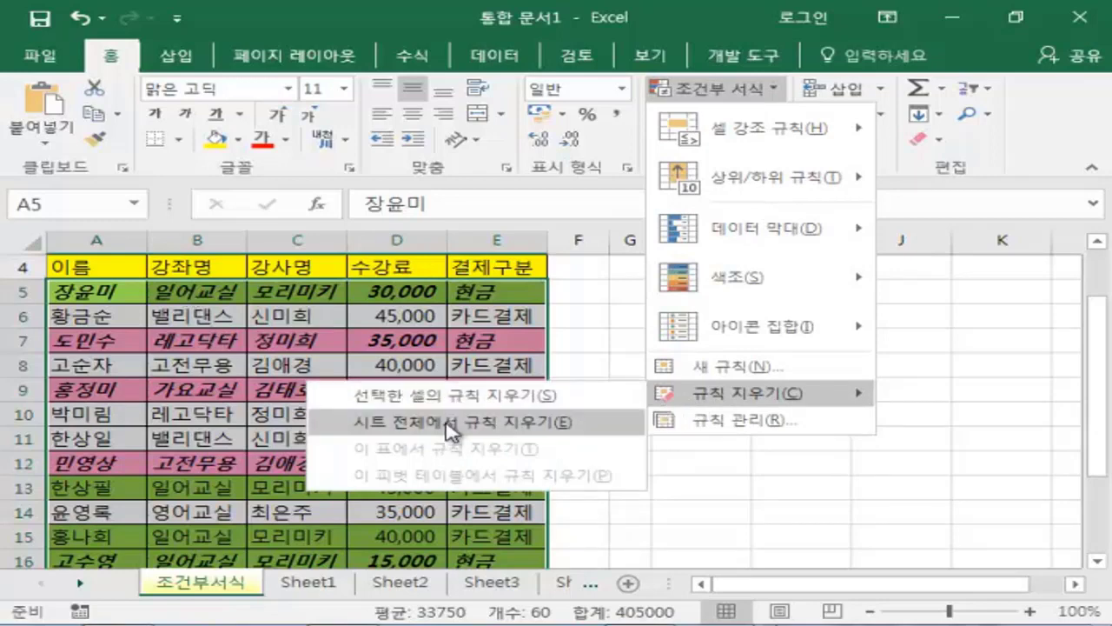
{"action": "left_click", "coordinate": [442, 393]}
{"action": "left_click", "coordinate": [699, 389]}
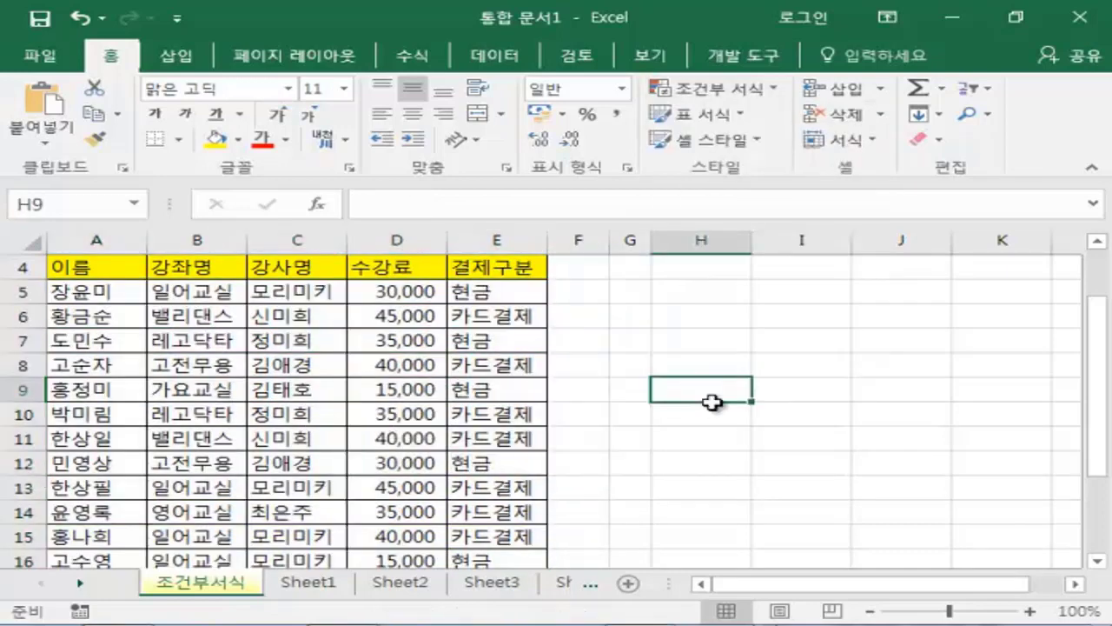
{"action": "scroll", "coordinate": [265, 361], "scroll_direction": "down", "scroll_amount": 1}
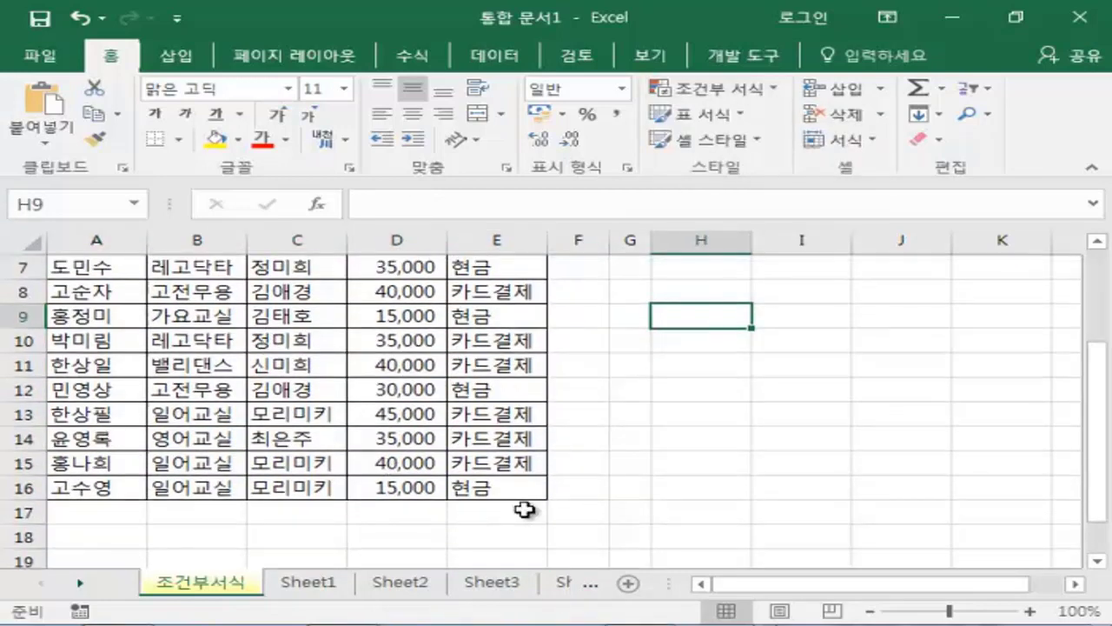
{"action": "left_click", "coordinate": [844, 510]}
{"action": "scroll", "coordinate": [345, 393], "scroll_direction": "up", "scroll_amount": 2}
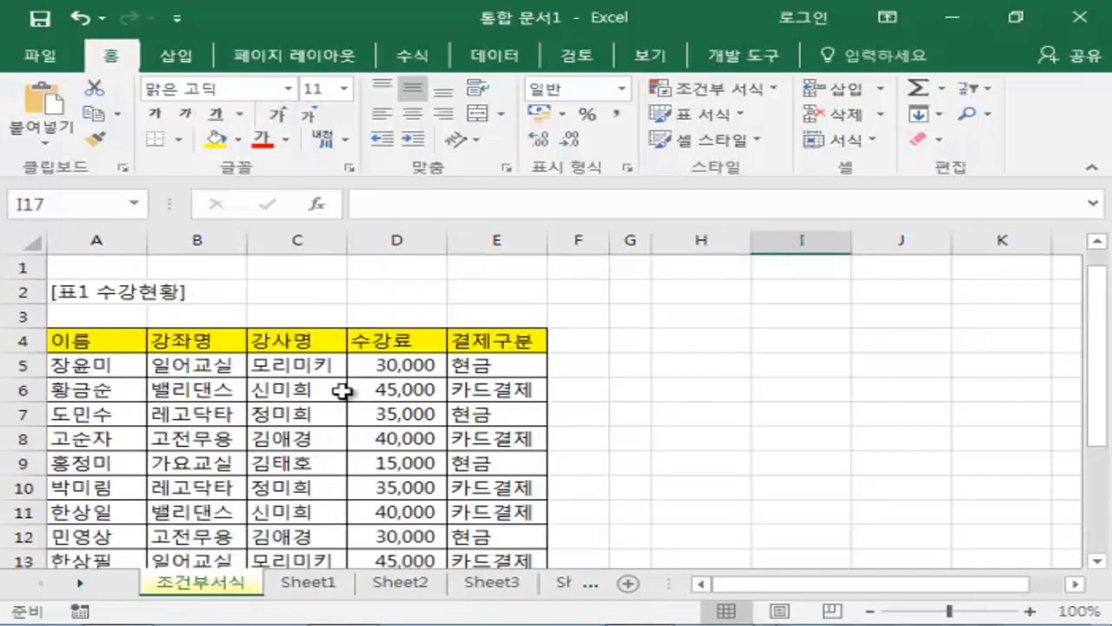
{"action": "left_click", "coordinate": [777, 396]}
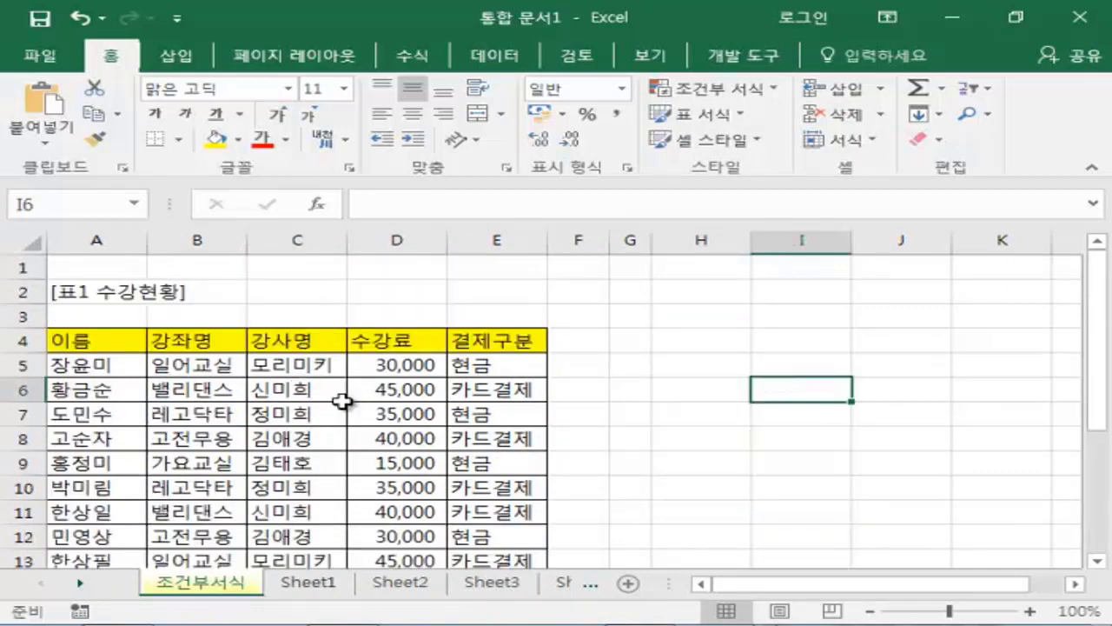
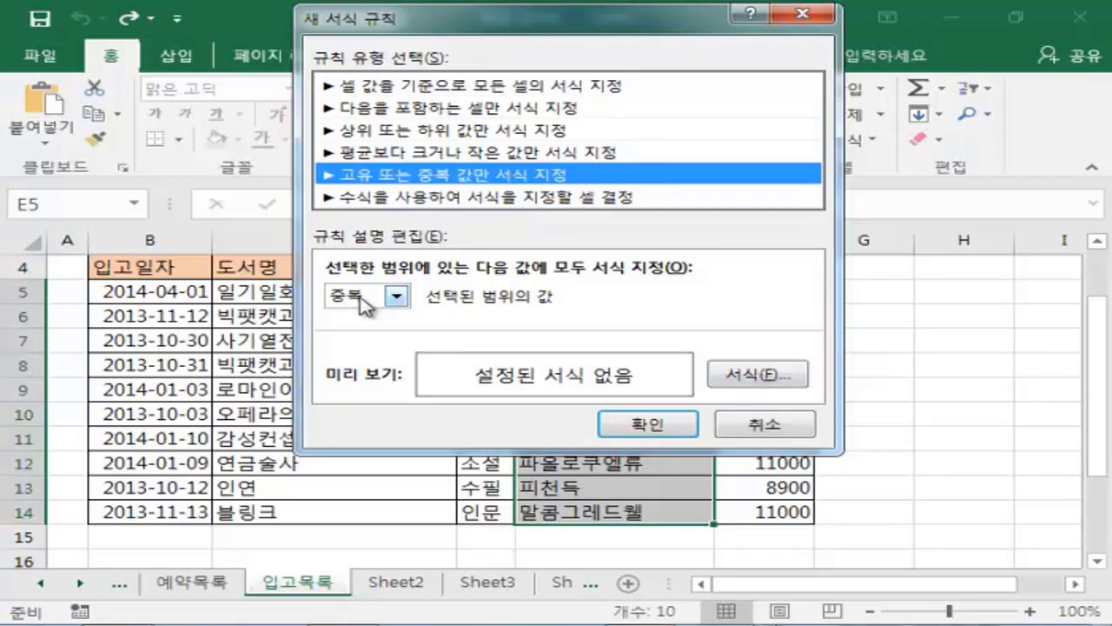
Step: Give the duplicate-values (중복) rule a yellow fill and apply it to the author names in E5:E14
{"action": "left_click", "coordinate": [768, 377]}
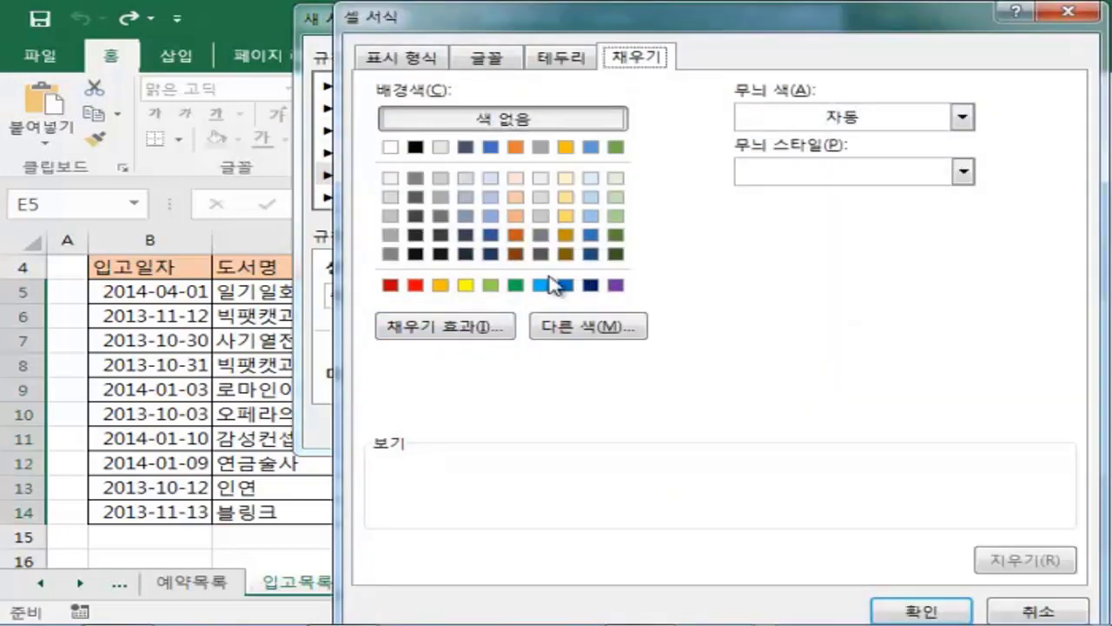
{"action": "left_click", "coordinate": [465, 288]}
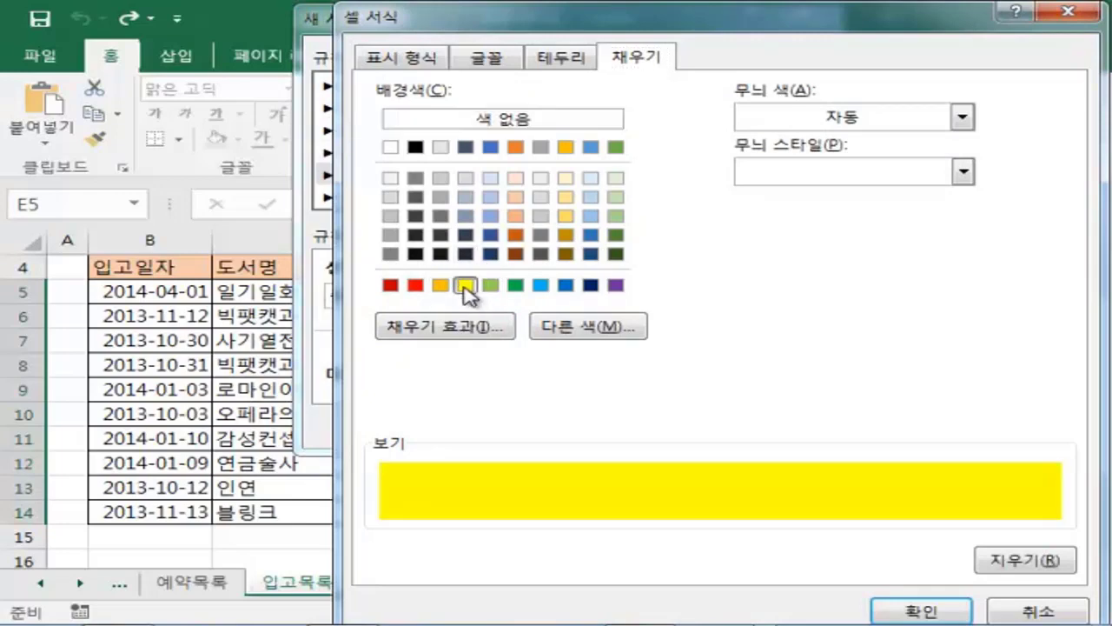
{"action": "left_click", "coordinate": [928, 612]}
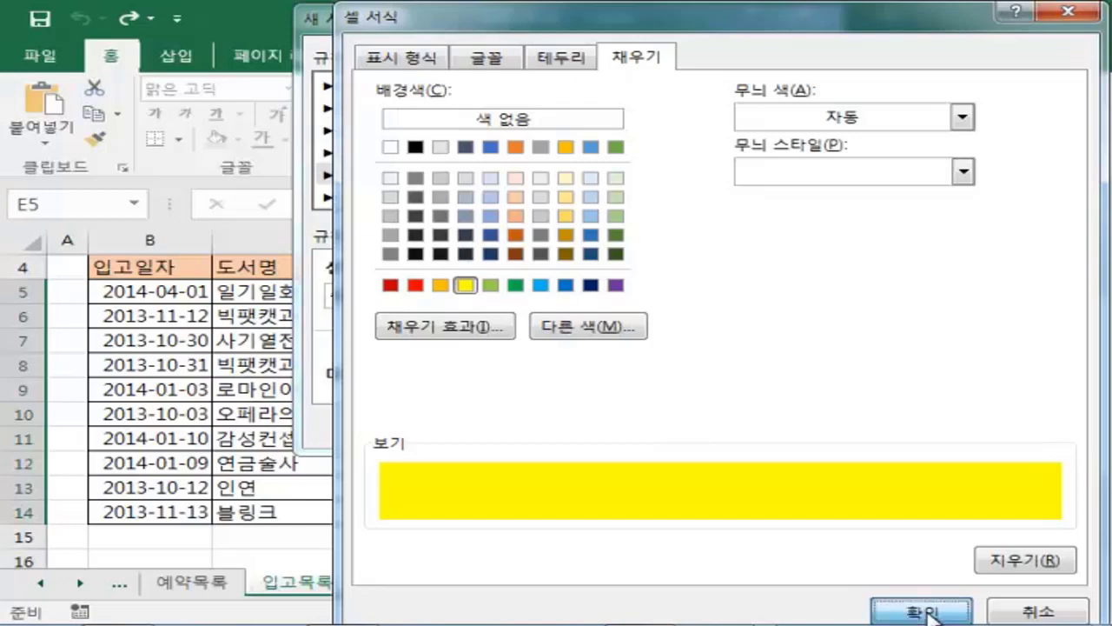
{"action": "left_click", "coordinate": [682, 426]}
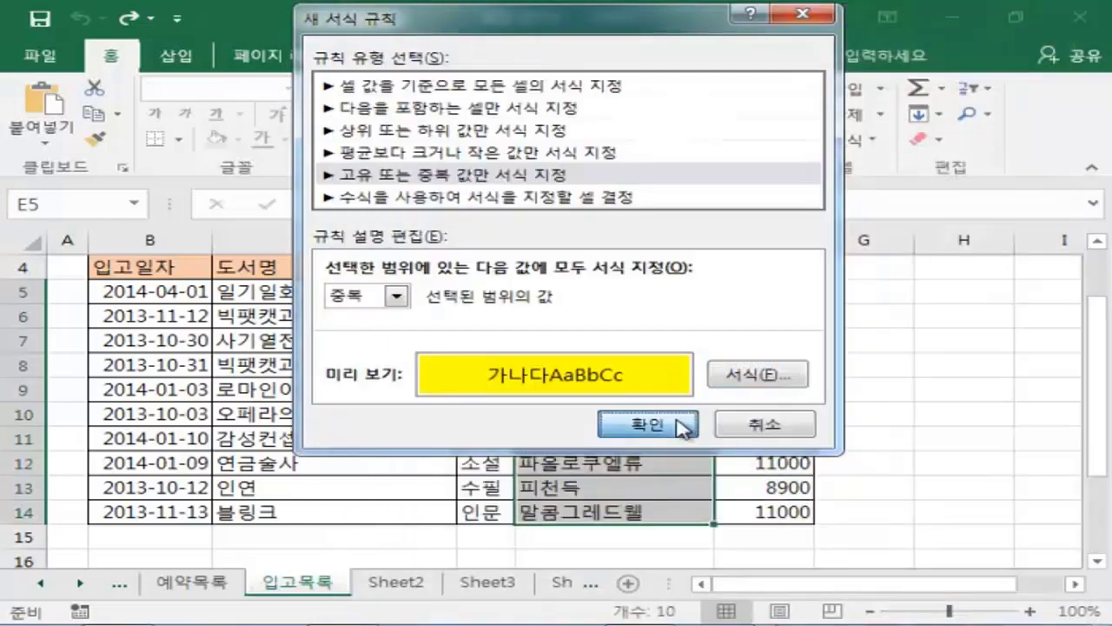
{"action": "left_click", "coordinate": [895, 365]}
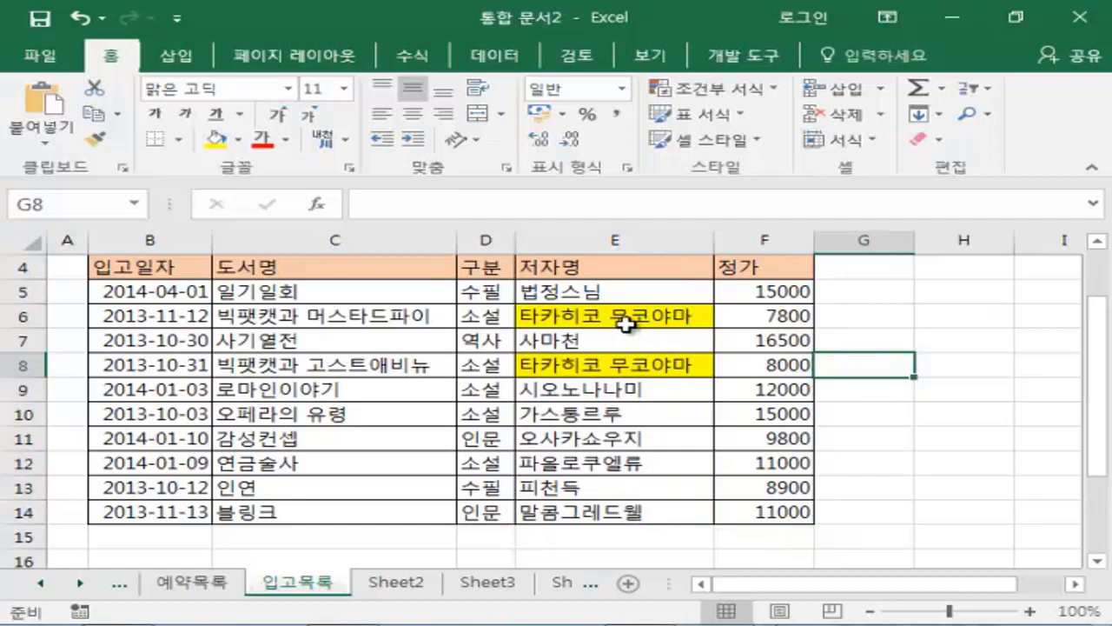
Step: Undo the yellow duplicate highlighting of the author names on the 입고목록 sheet
{"action": "left_click", "coordinate": [635, 318]}
{"action": "left_click", "coordinate": [602, 363]}
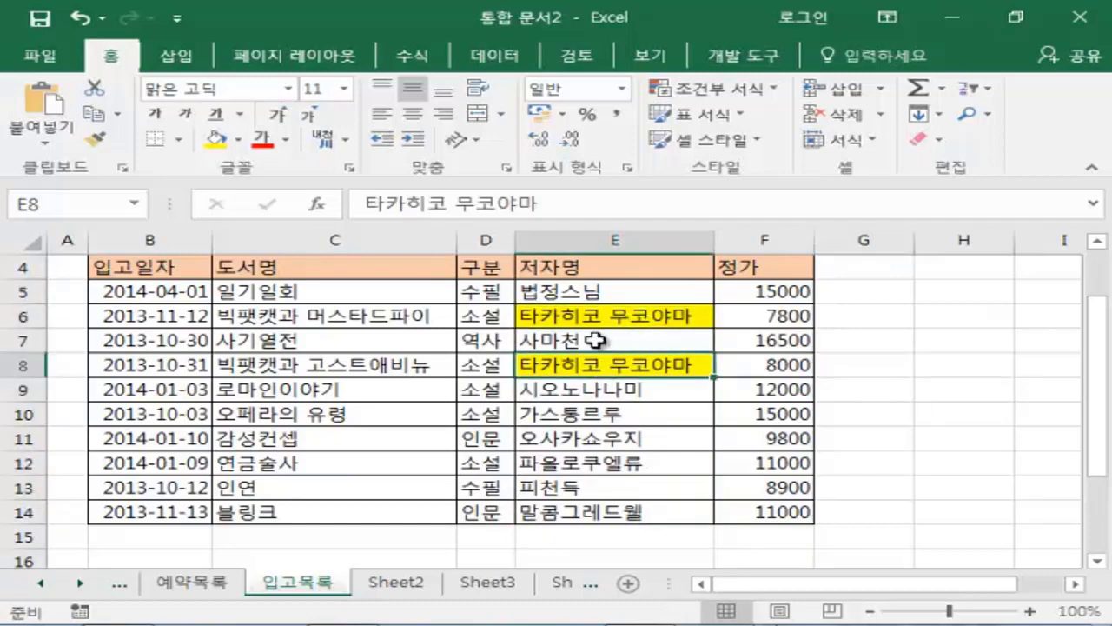
{"action": "left_click", "coordinate": [589, 314]}
{"action": "left_click", "coordinate": [576, 362]}
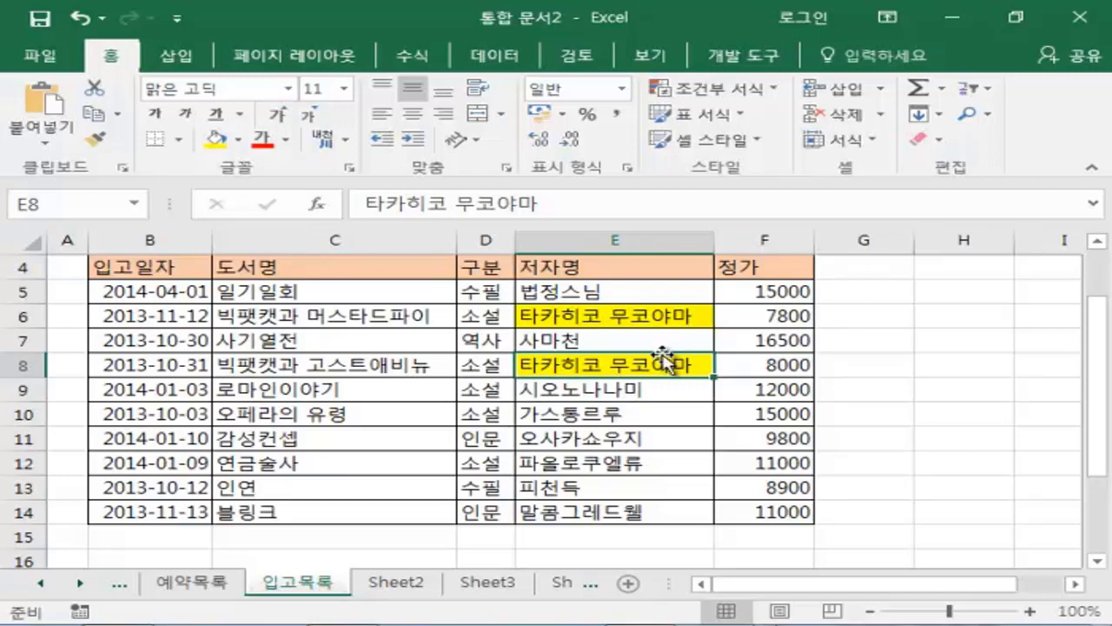
{"action": "key", "text": "ctrl+z"}
{"action": "left_click", "coordinate": [939, 365]}
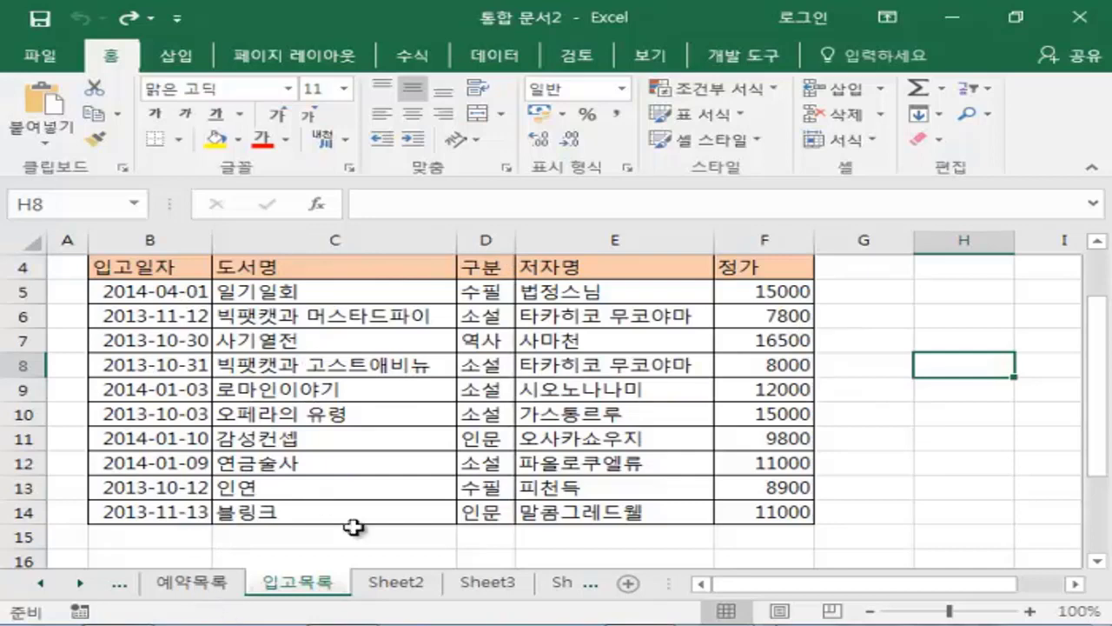
Step: Examine the reserved book titles (도서명) in B4:B8 on the 예약목록 sheet
{"action": "left_click", "coordinate": [213, 584]}
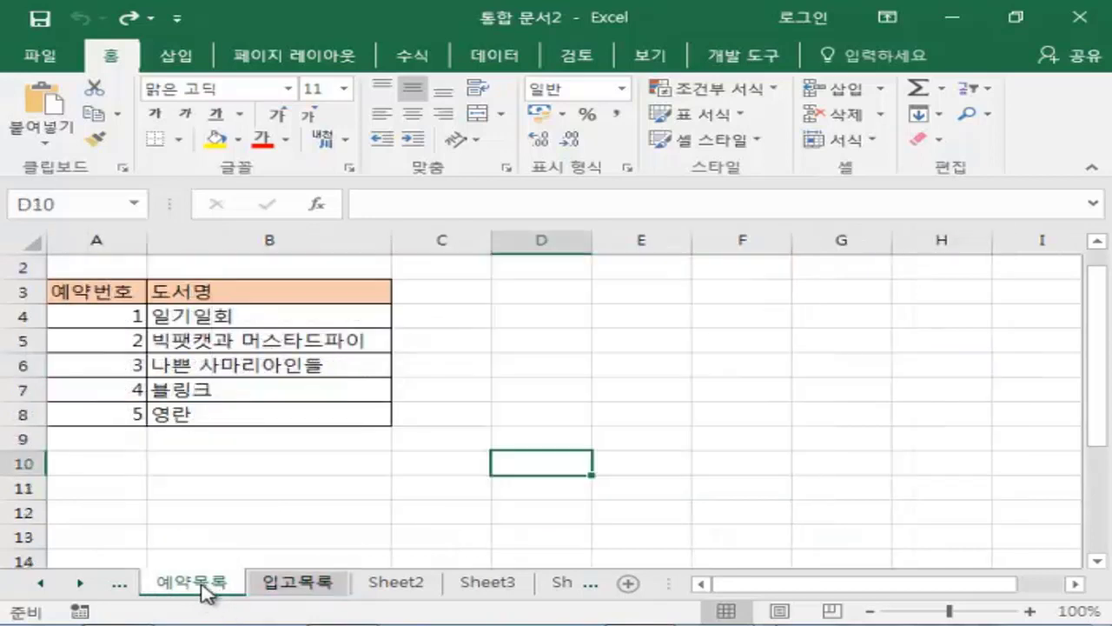
{"action": "left_click", "coordinate": [479, 421]}
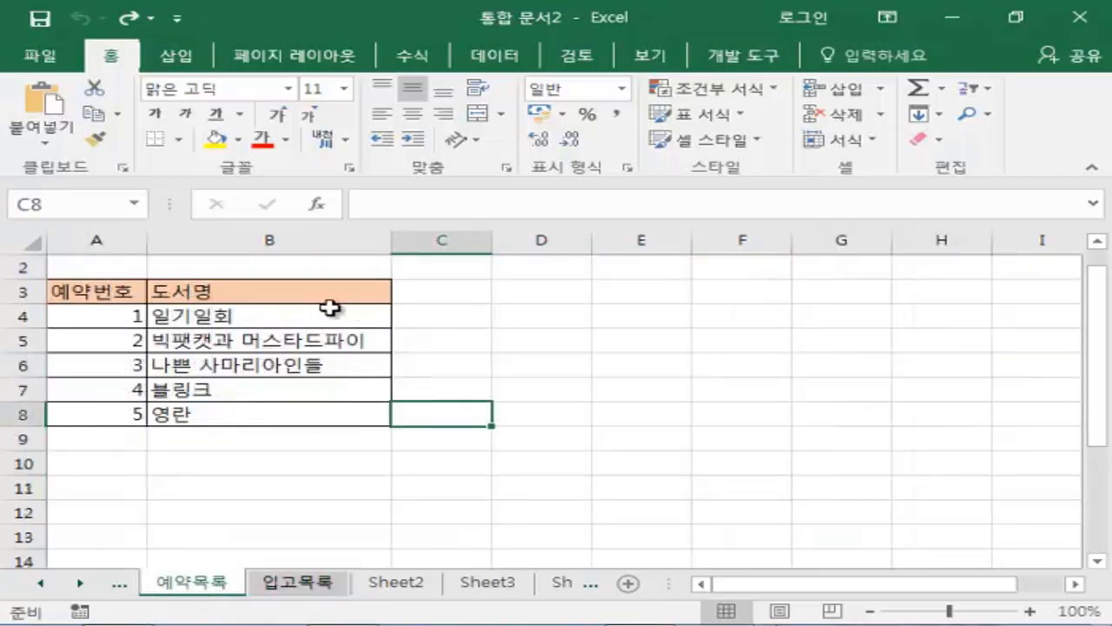
{"action": "left_click", "coordinate": [226, 314]}
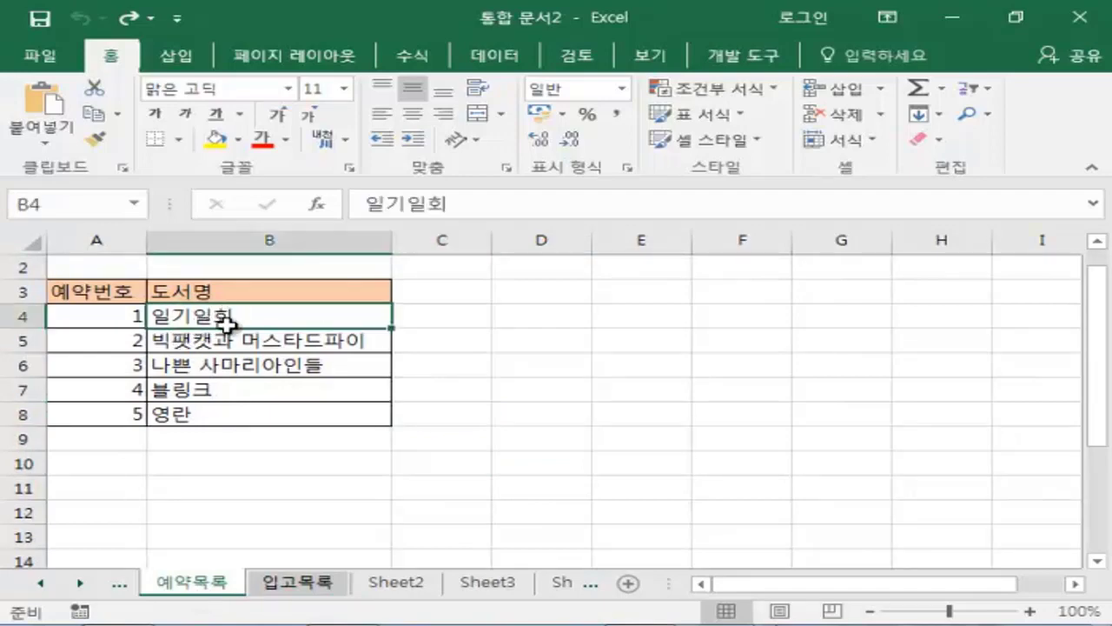
{"action": "left_click_drag", "start_coordinate": [226, 317], "coordinate": [229, 413]}
{"action": "left_click", "coordinate": [213, 514]}
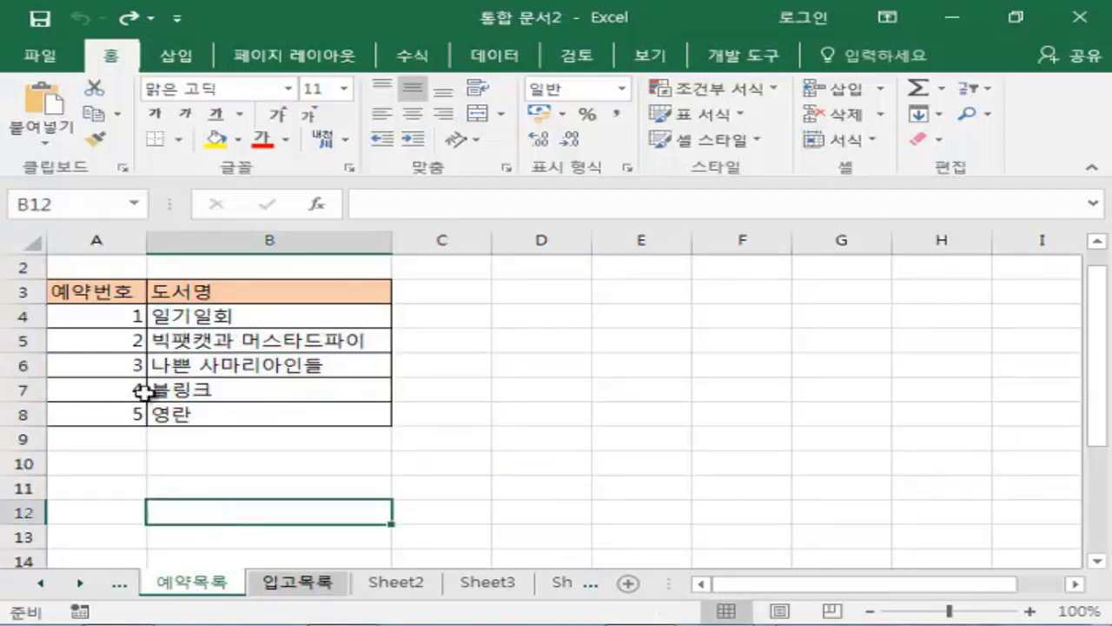
{"action": "left_click", "coordinate": [124, 317]}
{"action": "left_click", "coordinate": [179, 315]}
{"action": "left_click", "coordinate": [222, 345]}
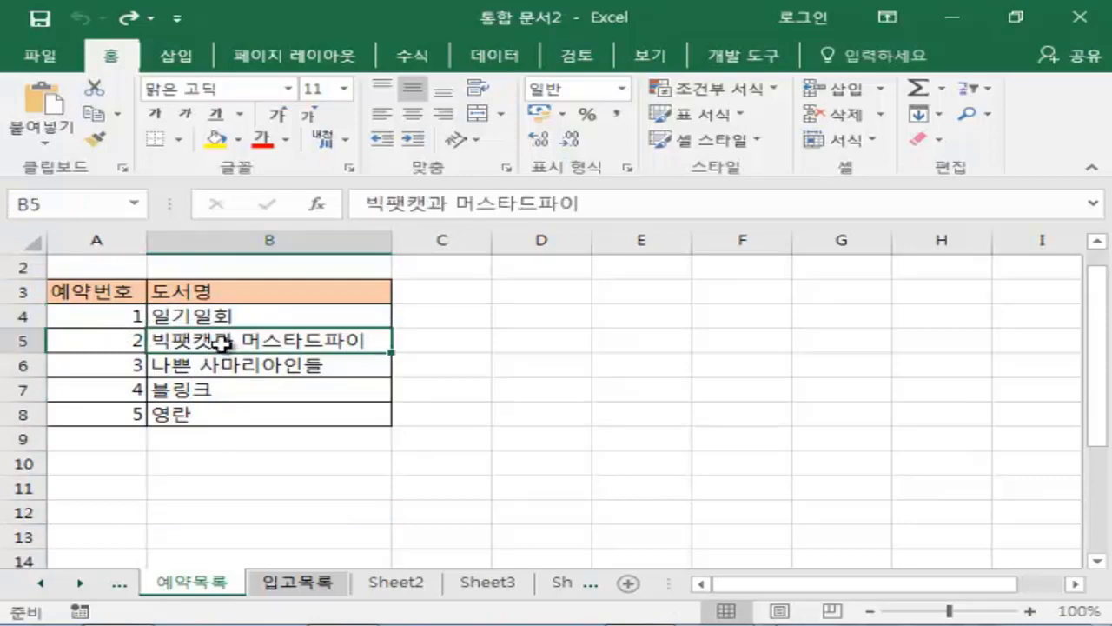
{"action": "left_click", "coordinate": [208, 368]}
{"action": "left_click", "coordinate": [211, 393]}
{"action": "left_click", "coordinate": [205, 423]}
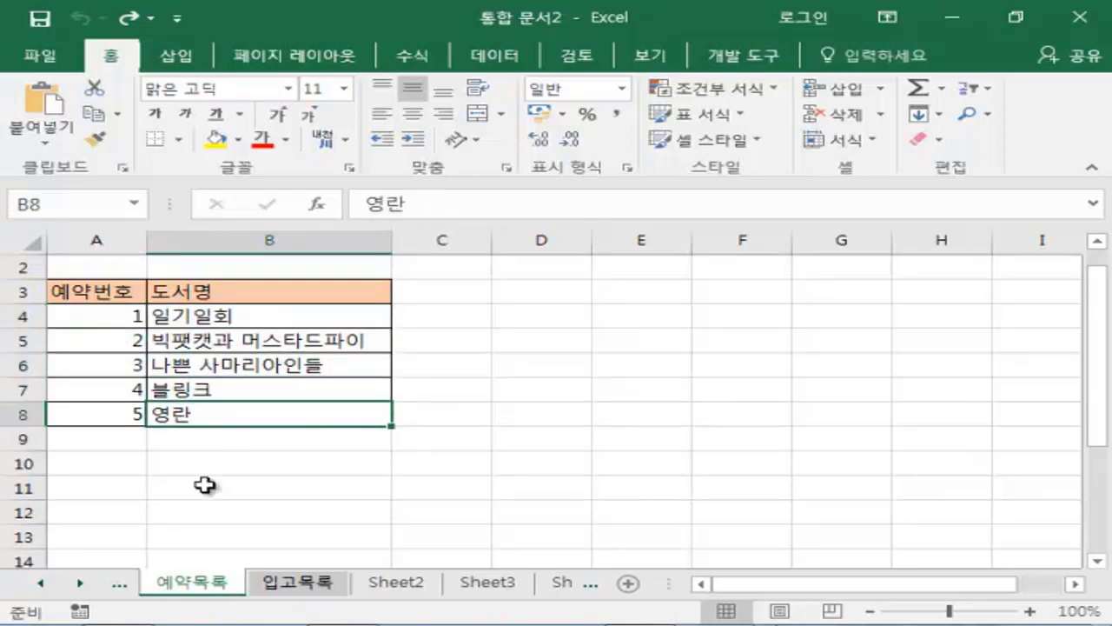
{"action": "left_click", "coordinate": [273, 484]}
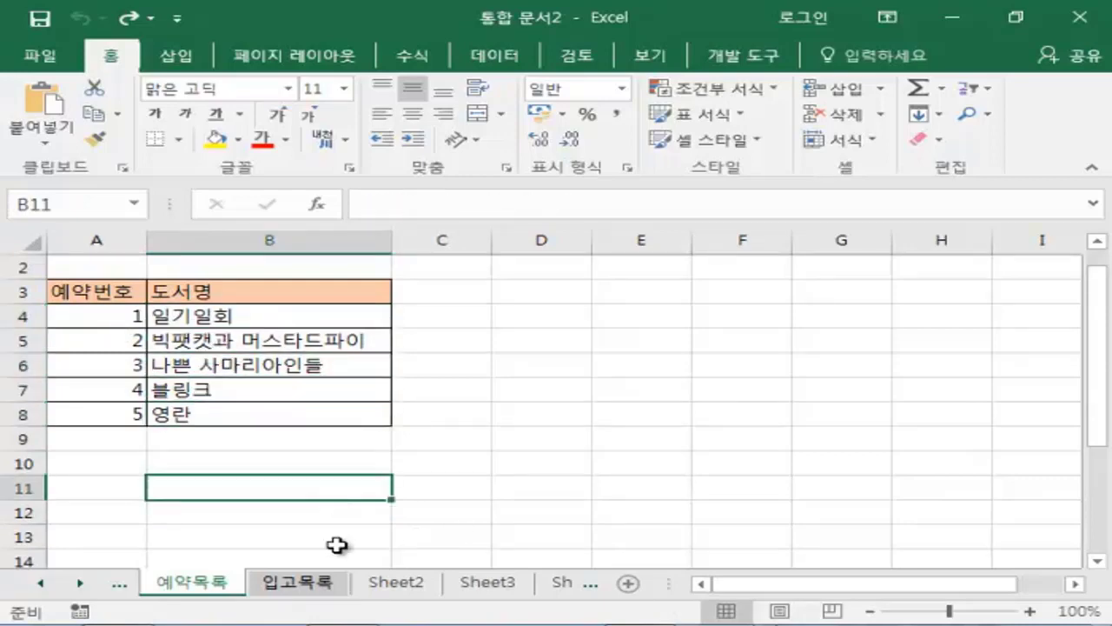
Step: Compare the book titles on the 입고목록 sheet with those on 예약목록, and select the 일기일회 record in B5:F5
{"action": "left_click", "coordinate": [300, 582]}
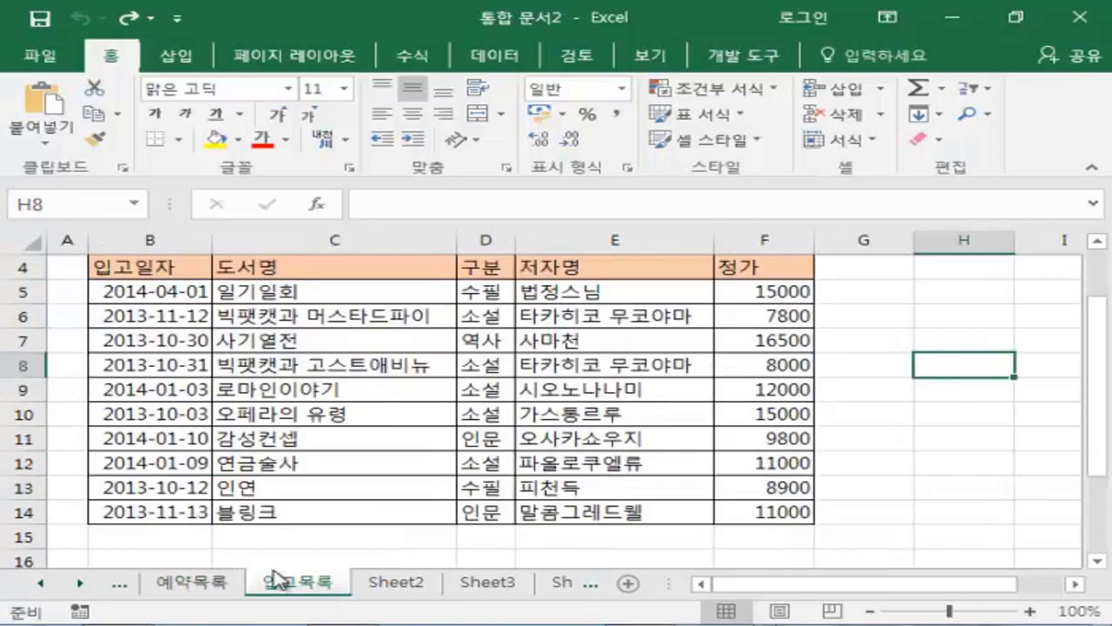
{"action": "left_click", "coordinate": [293, 294]}
{"action": "left_click", "coordinate": [302, 374]}
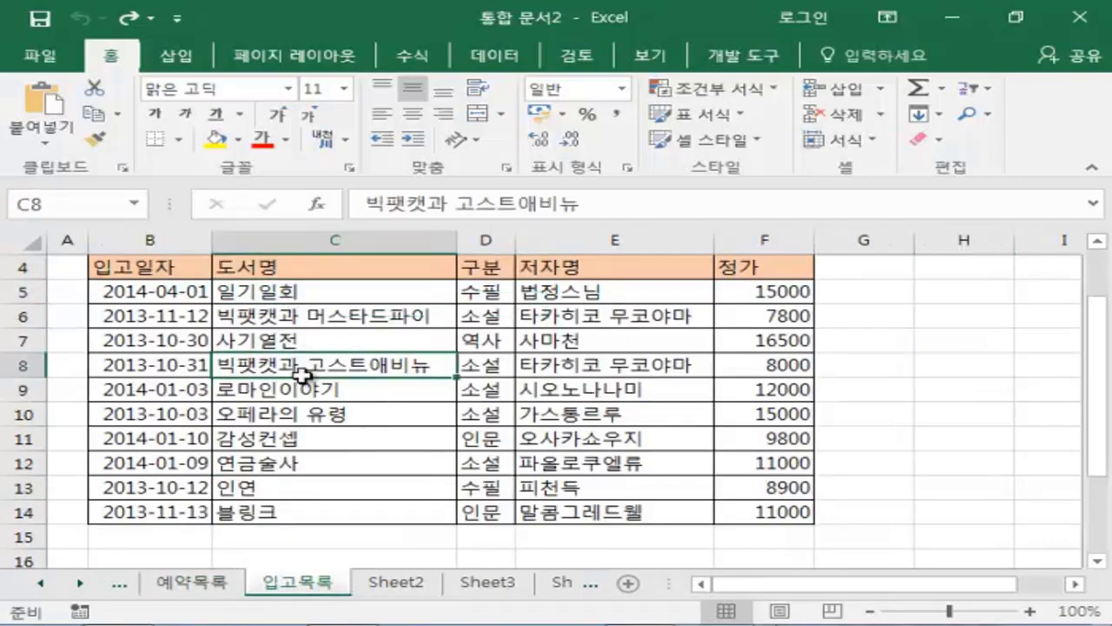
{"action": "left_click", "coordinate": [276, 460]}
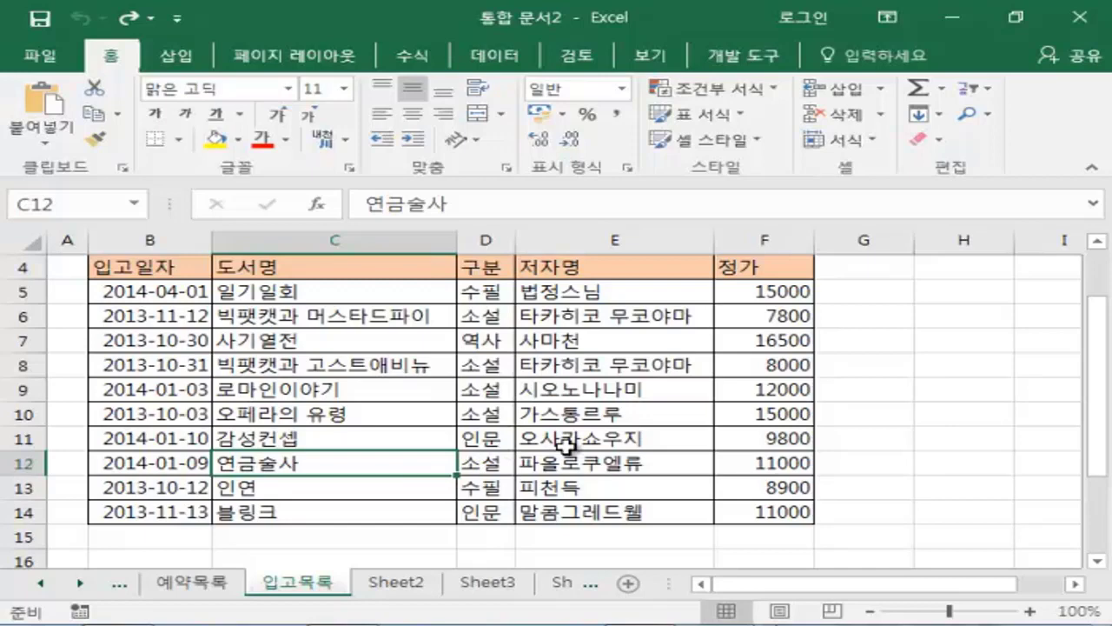
{"action": "left_click", "coordinate": [193, 583]}
{"action": "left_click", "coordinate": [219, 318]}
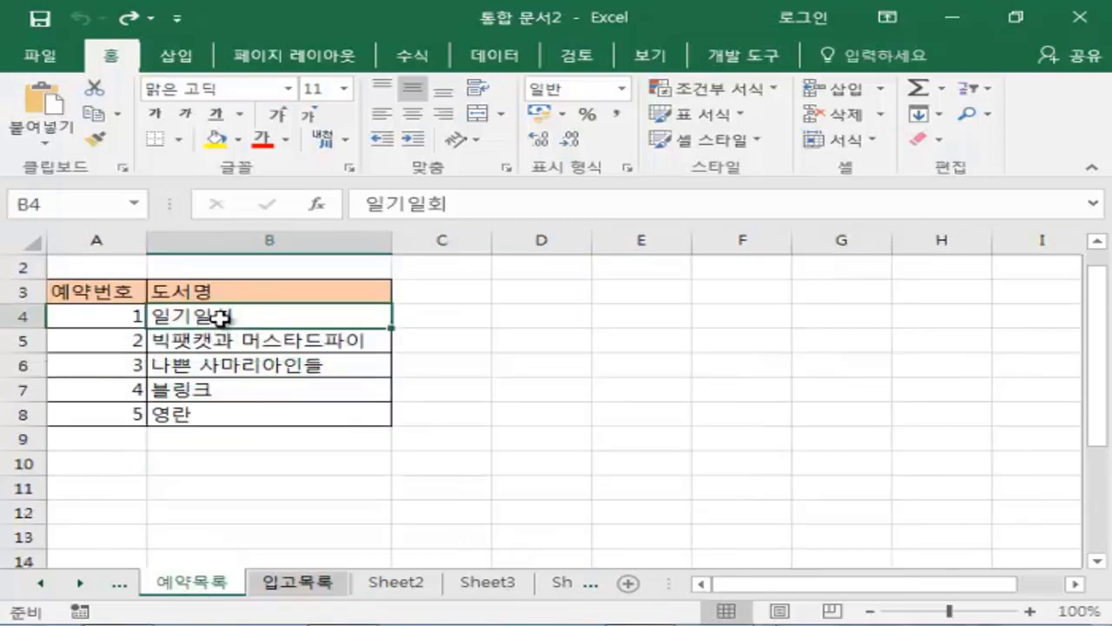
{"action": "left_click", "coordinate": [292, 589]}
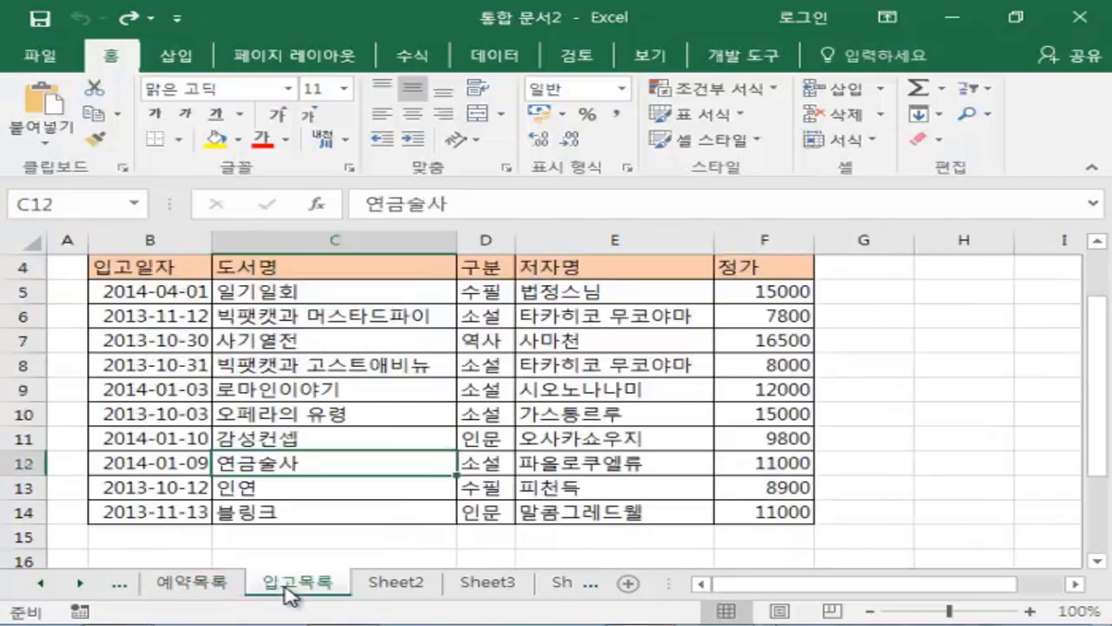
{"action": "left_click", "coordinate": [273, 297]}
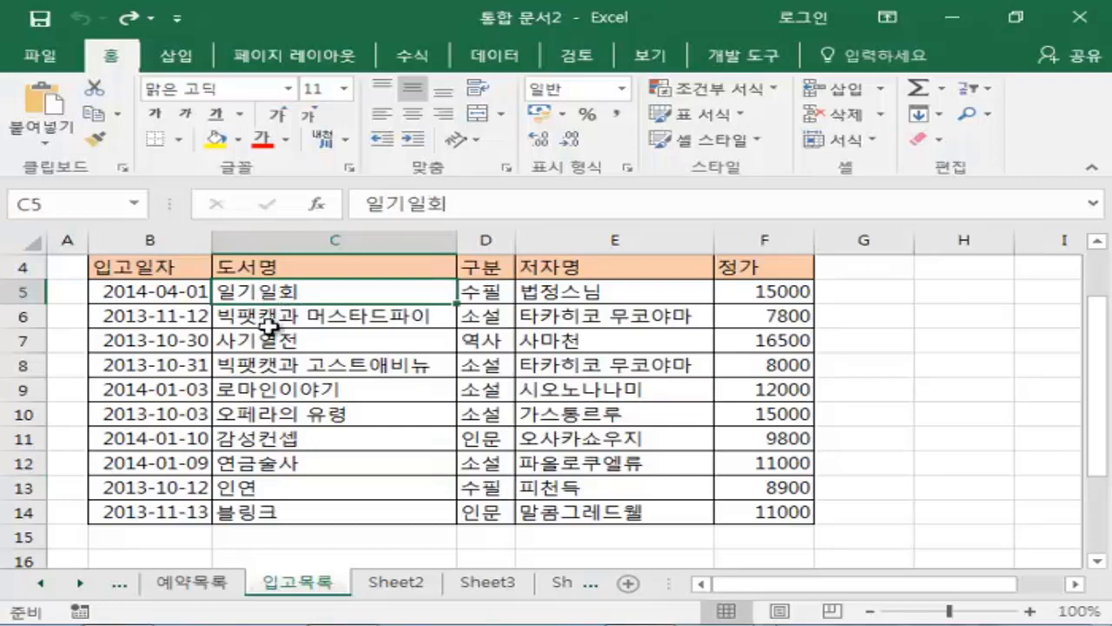
{"action": "left_click", "coordinate": [272, 321]}
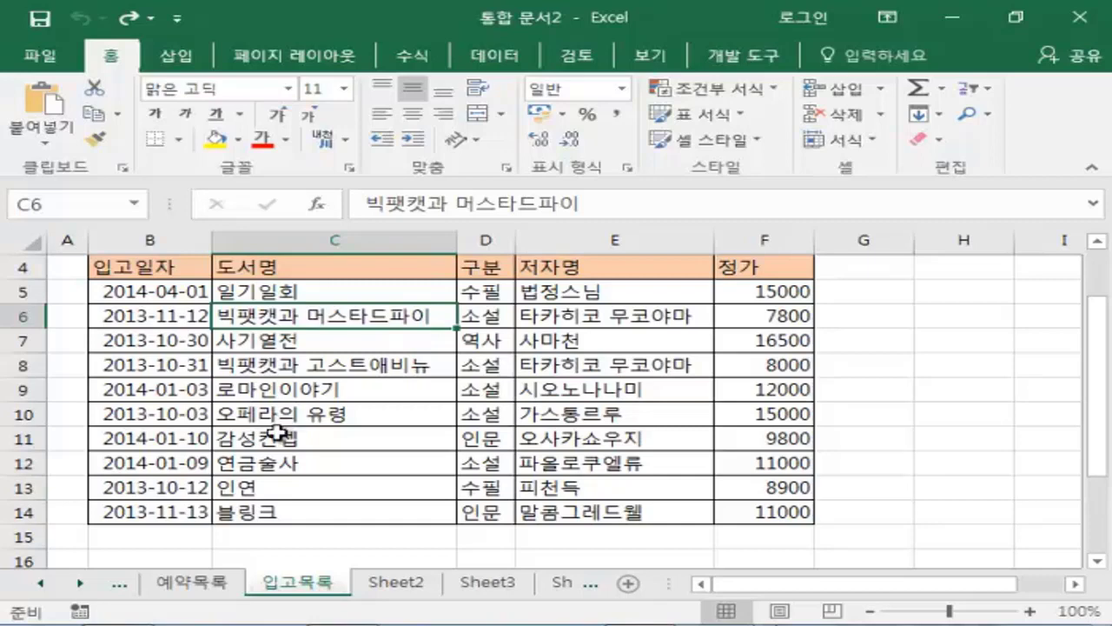
{"action": "left_click", "coordinate": [291, 295]}
{"action": "left_click_drag", "start_coordinate": [174, 291], "coordinate": [778, 292]}
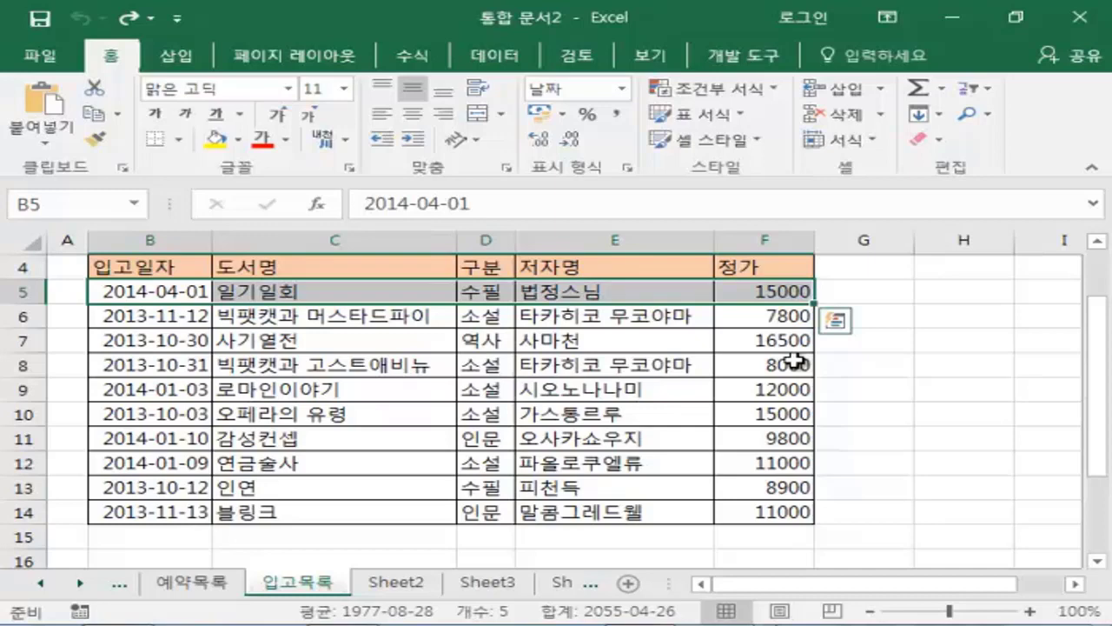
{"action": "left_click", "coordinate": [862, 341]}
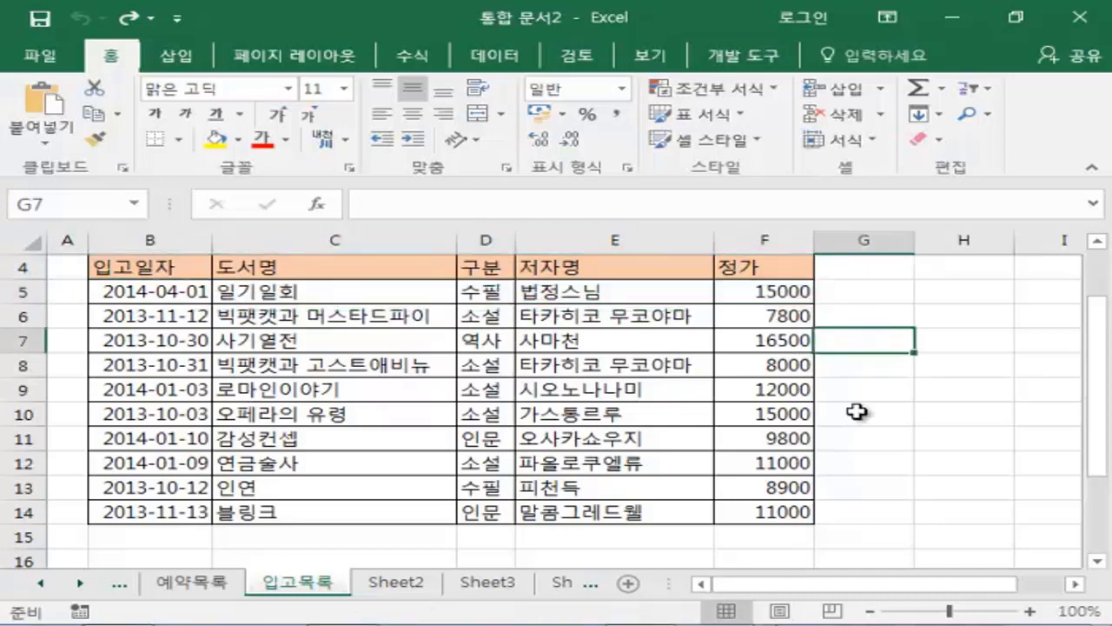
{"action": "left_click", "coordinate": [851, 432]}
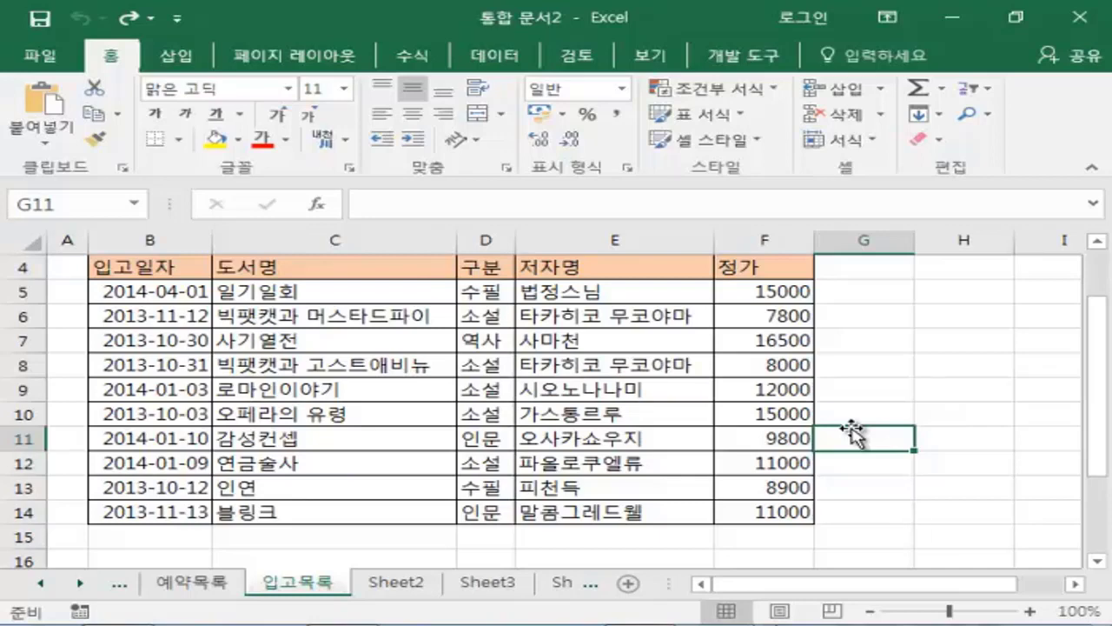
{"action": "left_click", "coordinate": [899, 328]}
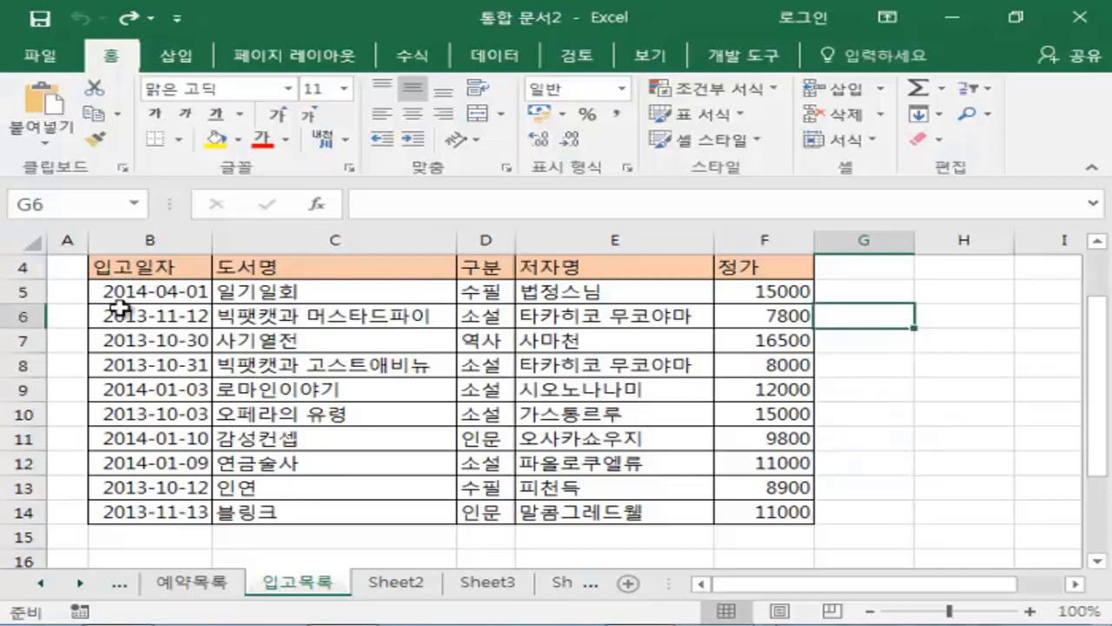
Step: Start a new formula-based conditional formatting rule for the book records in B5:F14 on the 입고목록 sheet
{"action": "left_click", "coordinate": [121, 289]}
{"action": "left_click_drag", "start_coordinate": [127, 288], "coordinate": [749, 514]}
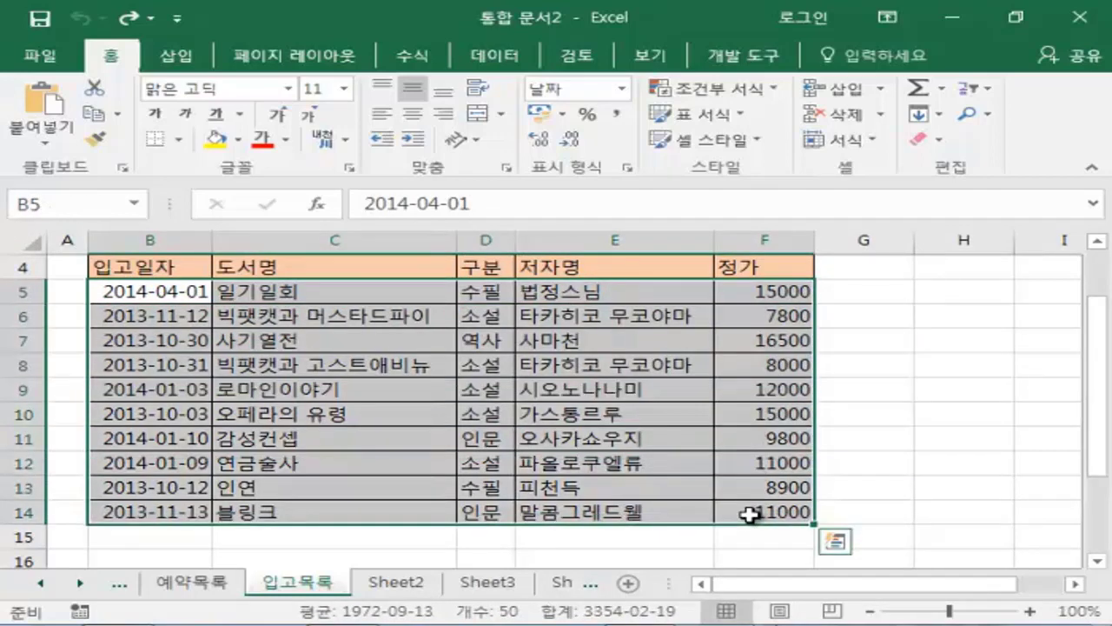
{"action": "left_click", "coordinate": [771, 97]}
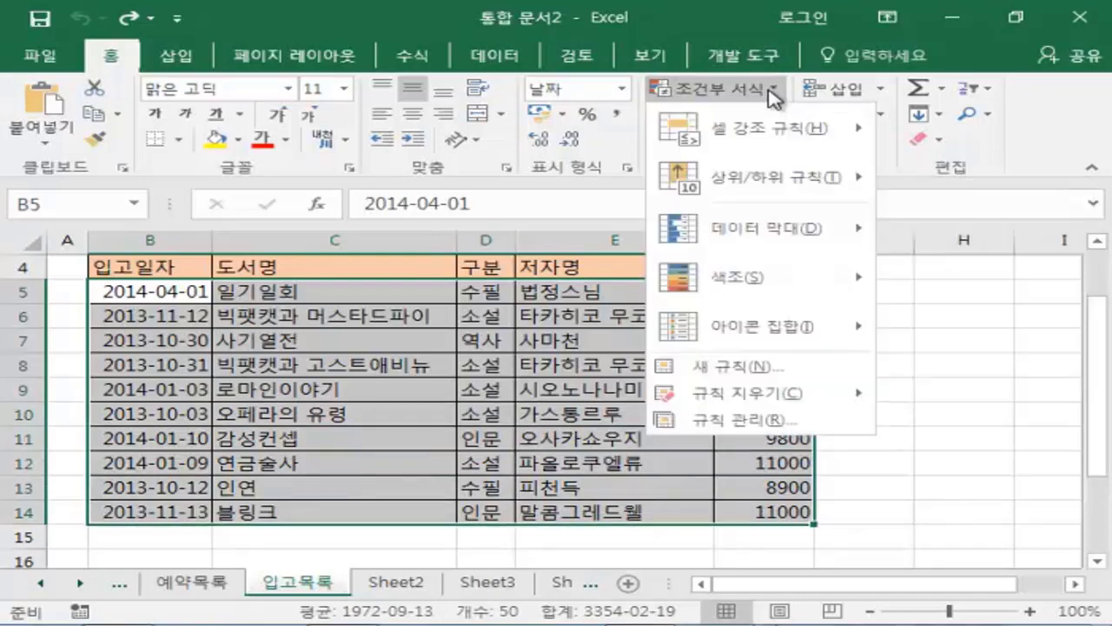
{"action": "left_click", "coordinate": [720, 369]}
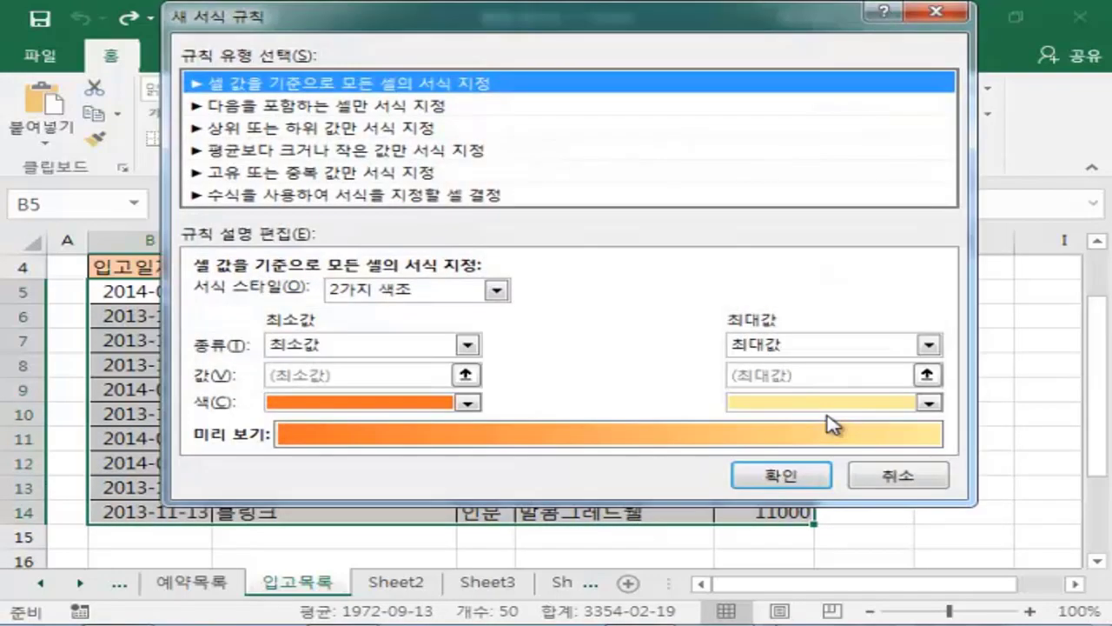
{"action": "left_click", "coordinate": [290, 198]}
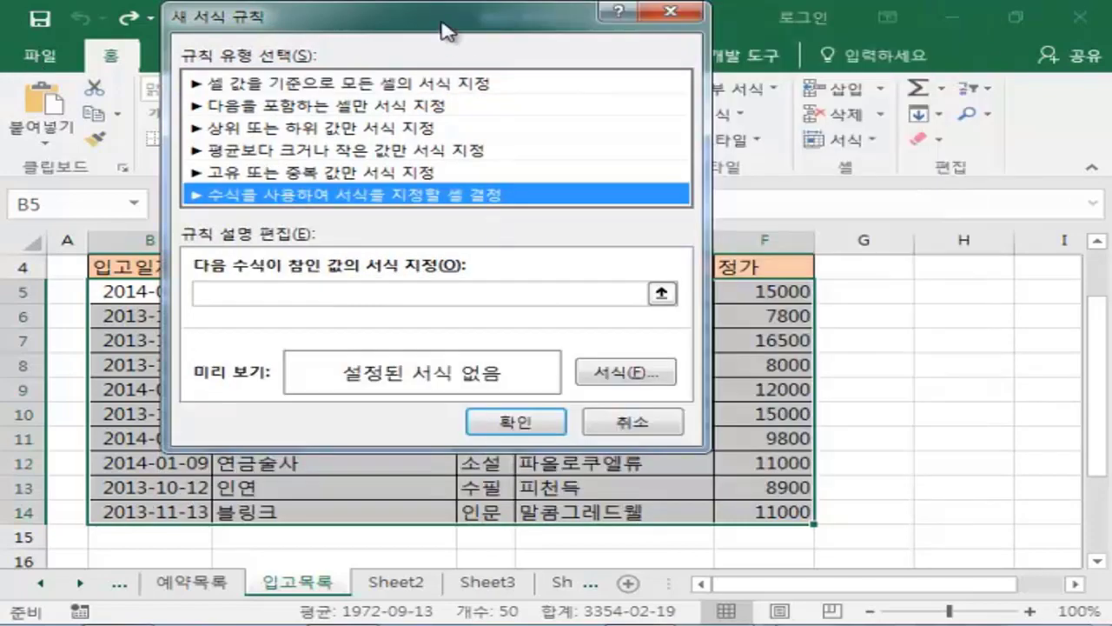
{"action": "left_click_drag", "start_coordinate": [453, 30], "coordinate": [747, 106]}
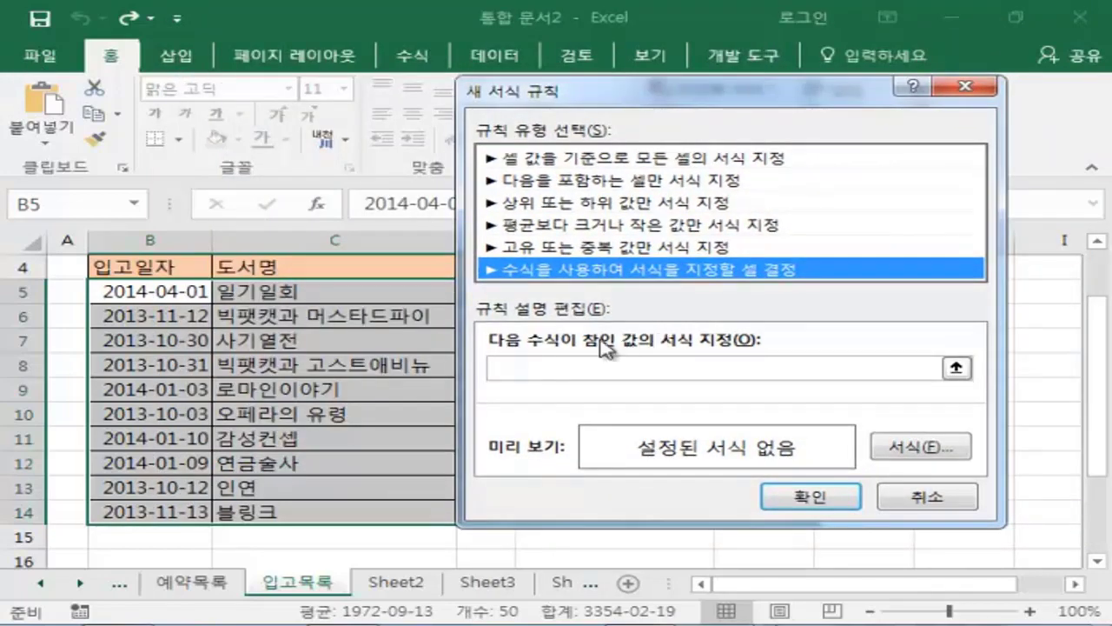
Step: Begin the rule's formula with =countif( and the reserved titles range 예약목록!$B$4:$B$8 as its first argument
{"action": "left_click", "coordinate": [529, 368]}
{"action": "type", "text": "="}
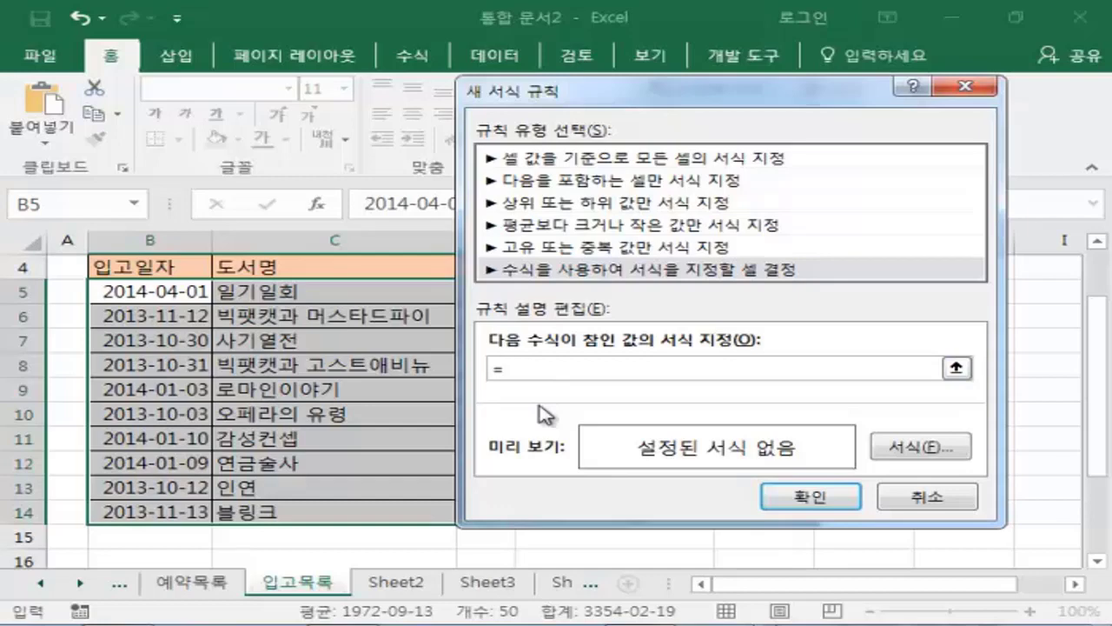
{"action": "type", "text": "ㅊ"}
{"action": "key", "text": "BackSpace"}
{"action": "type", "text": "countif("}
{"action": "left_click", "coordinate": [191, 581]}
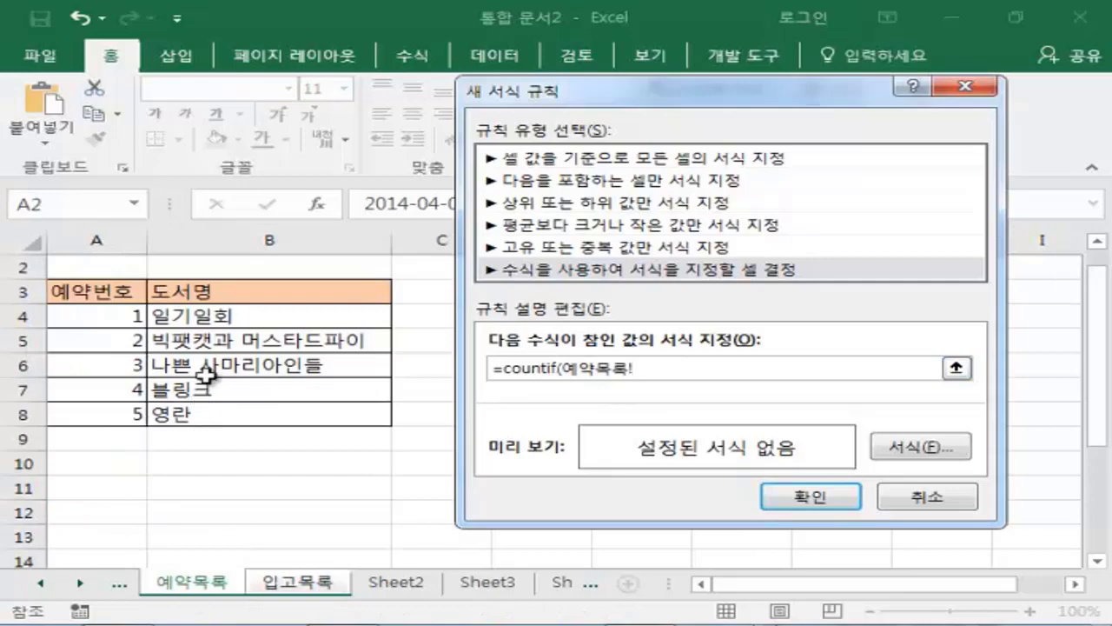
{"action": "left_click_drag", "start_coordinate": [202, 313], "coordinate": [208, 409]}
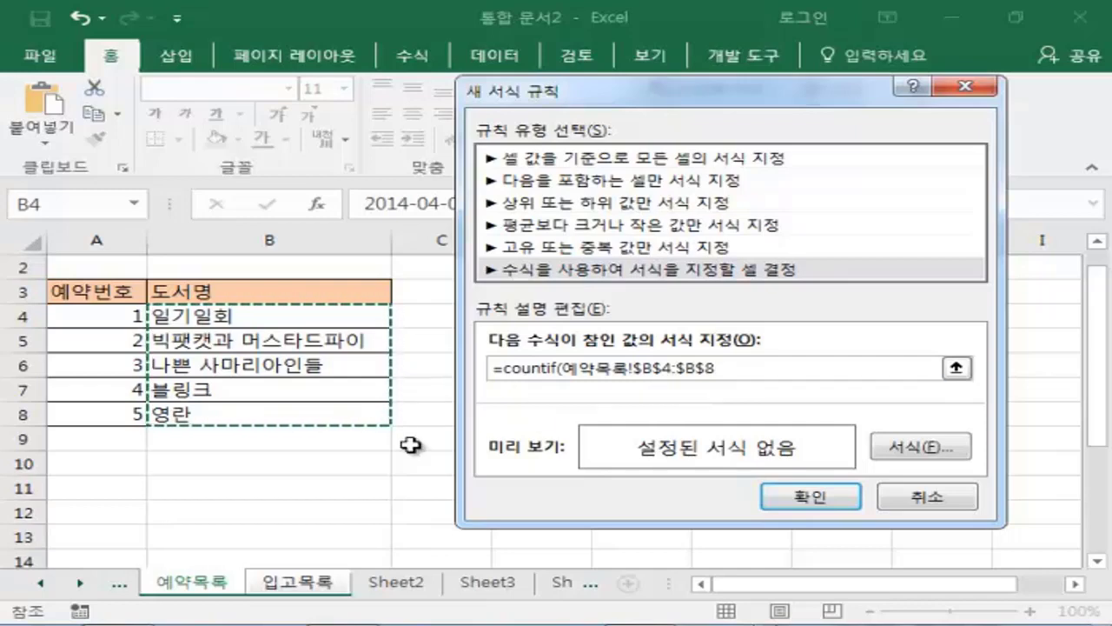
{"action": "type", "text": ","}
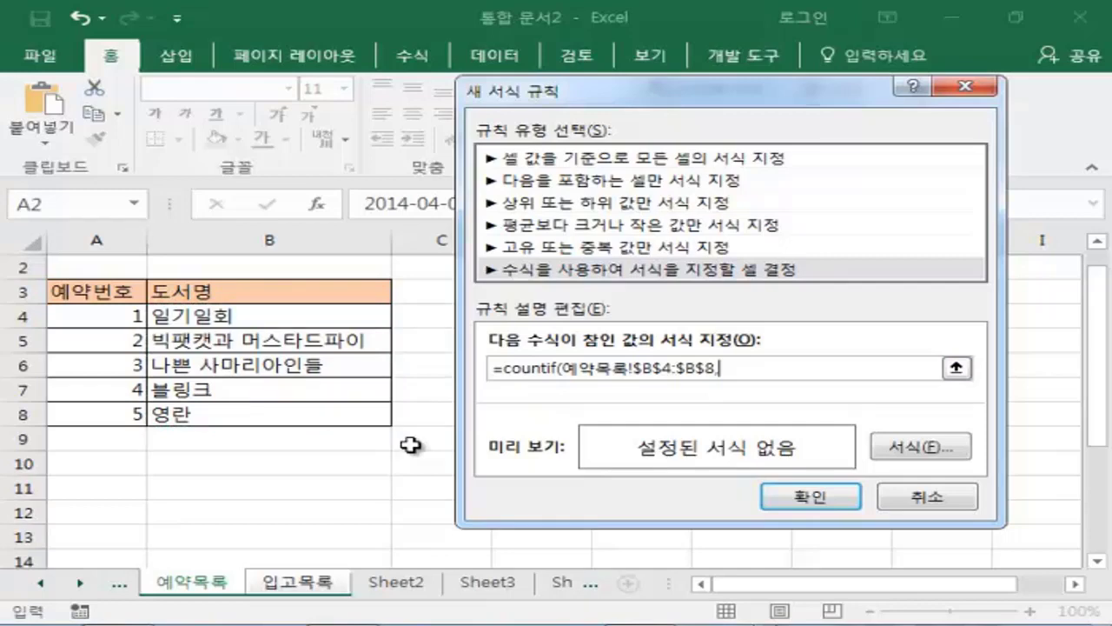
Step: Complete the COUNTIF formula with 입고목록!$C5 as the criterion, column absolute and row relative, ending in )=1
{"action": "left_click", "coordinate": [306, 588]}
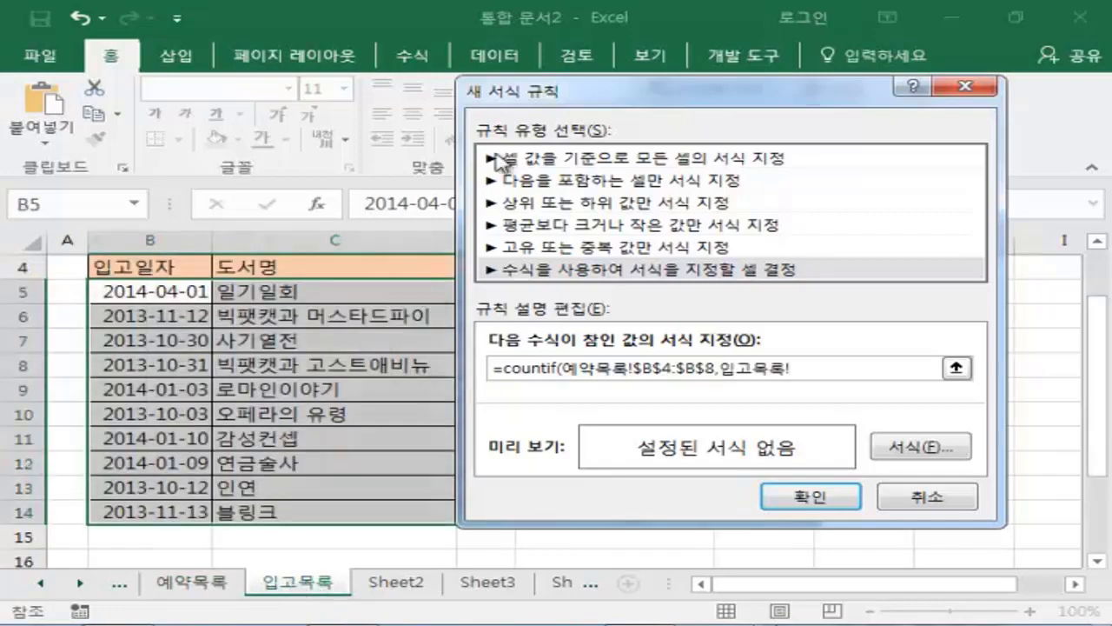
{"action": "left_click_drag", "start_coordinate": [537, 103], "coordinate": [663, 180]}
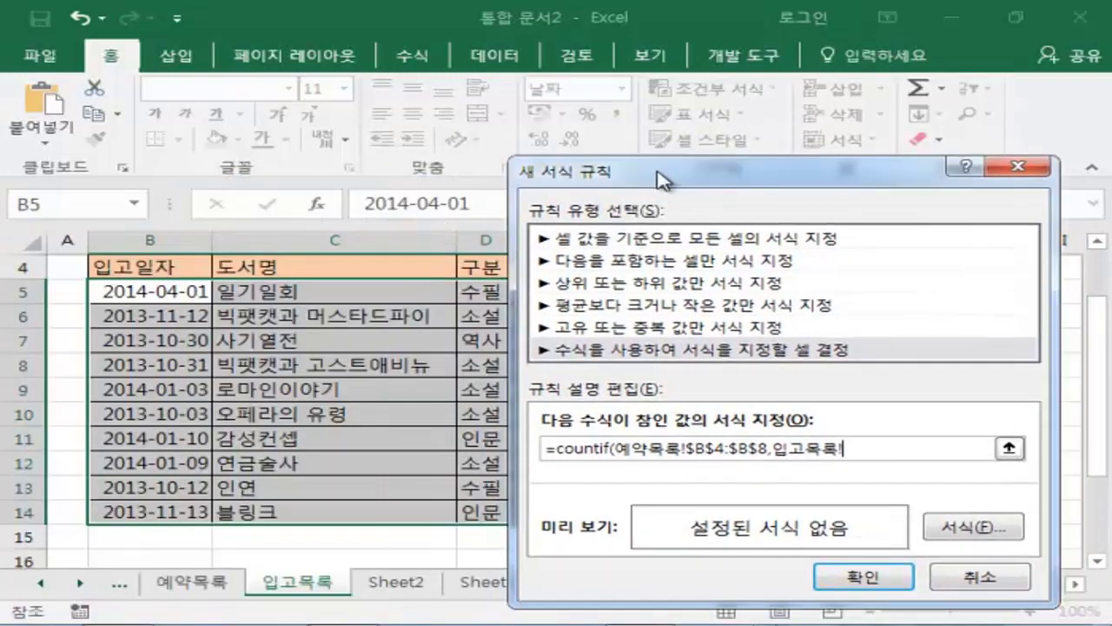
{"action": "left_click", "coordinate": [274, 292]}
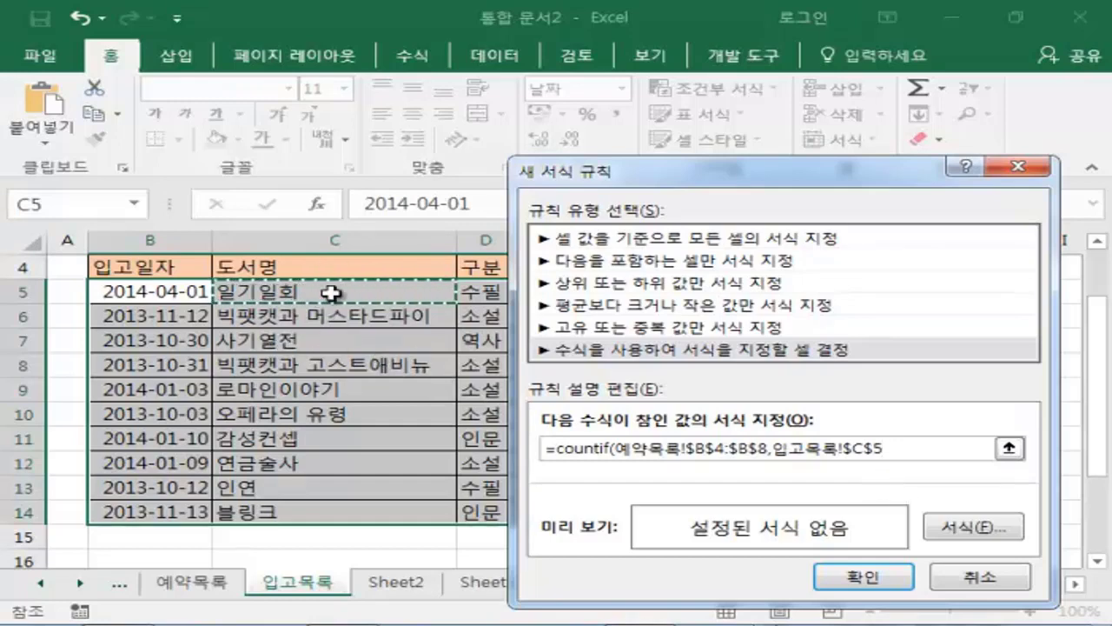
{"action": "left_click", "coordinate": [870, 448]}
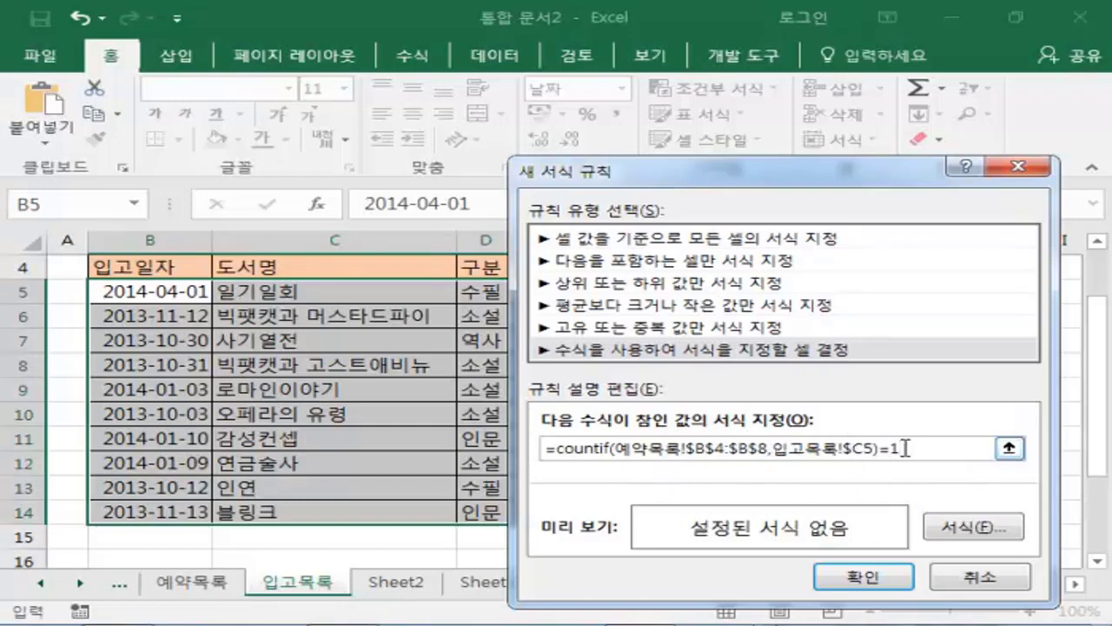
Step: Give the COUNTIF rule a yellow fill and apply it to the book records in B5:F14
{"action": "left_click", "coordinate": [966, 527]}
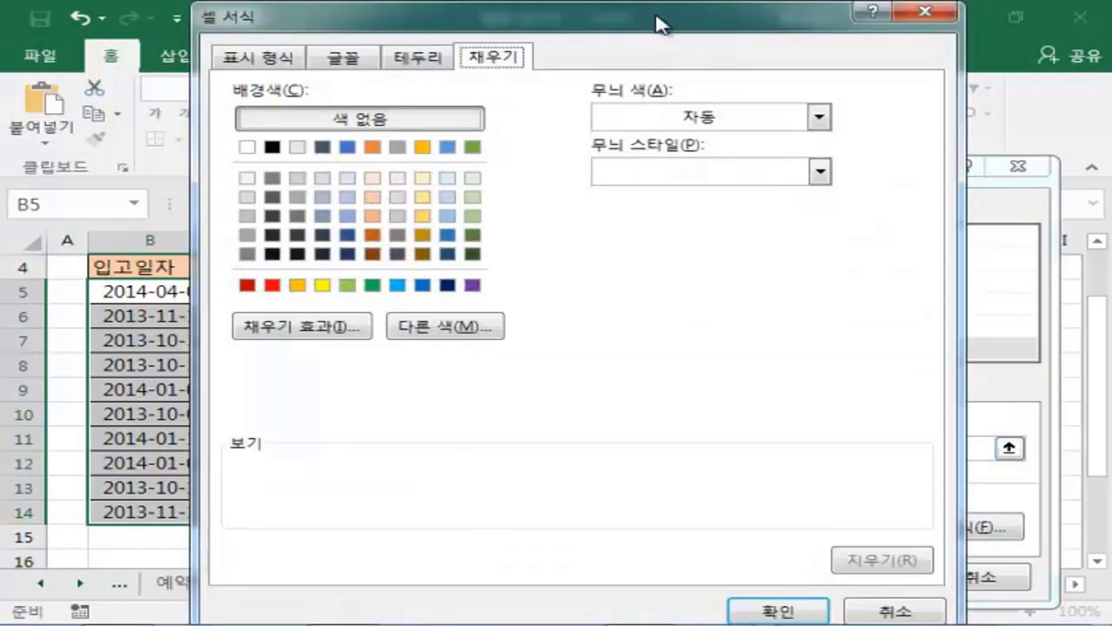
{"action": "left_click_drag", "start_coordinate": [656, 24], "coordinate": [865, 52]}
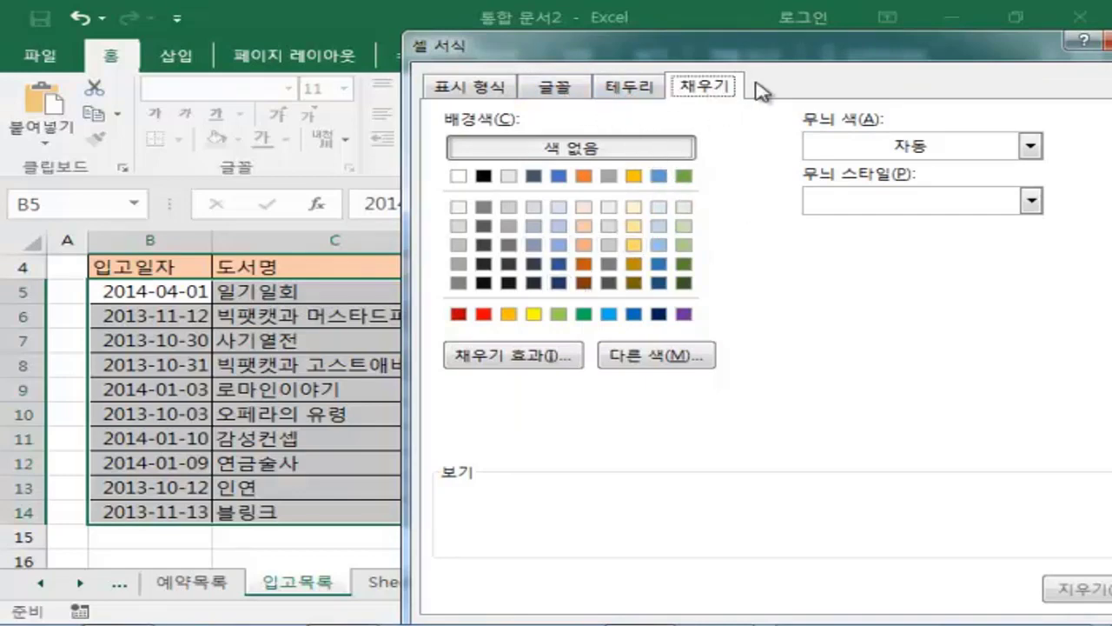
{"action": "left_click", "coordinate": [535, 317]}
{"action": "left_click_drag", "start_coordinate": [830, 54], "coordinate": [591, 25]}
{"action": "left_click", "coordinate": [740, 611]}
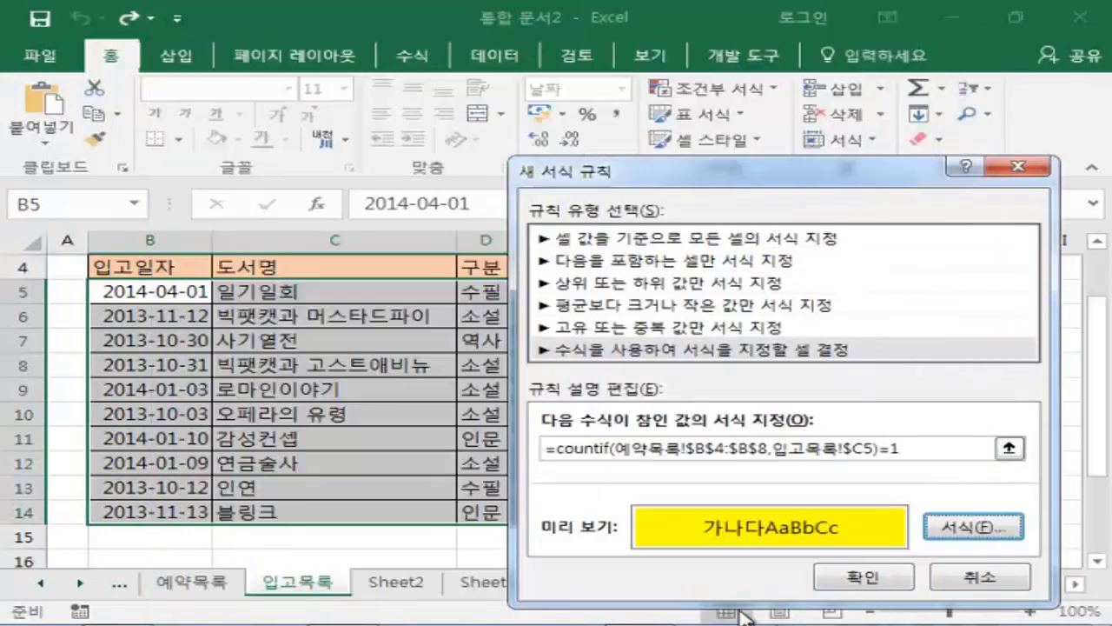
{"action": "left_click", "coordinate": [856, 578]}
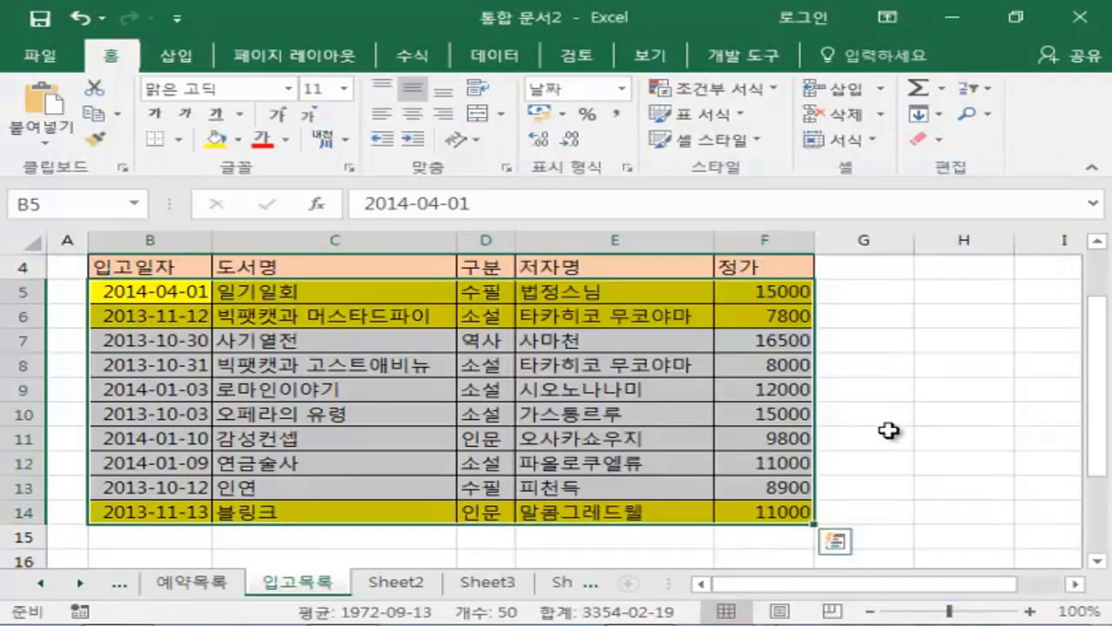
{"action": "left_click", "coordinate": [888, 420]}
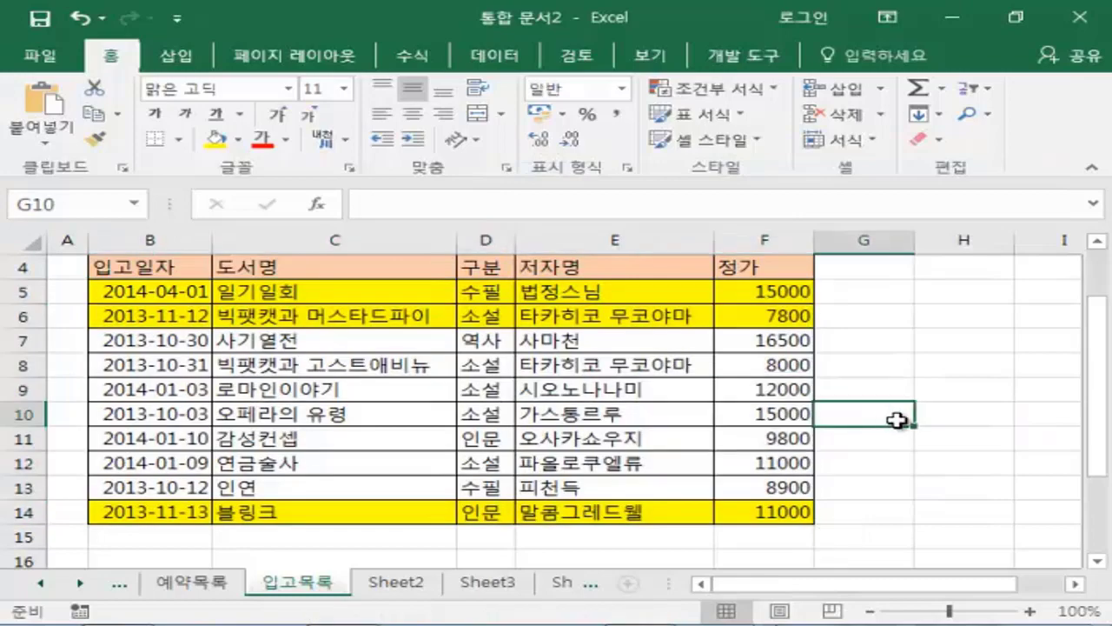
Step: Compare the highlighted book titles 일기일회 and 빅팻캣과 머스타드파이 on the 입고목록 sheet with the reserved titles on 예약목록
{"action": "left_click", "coordinate": [209, 582]}
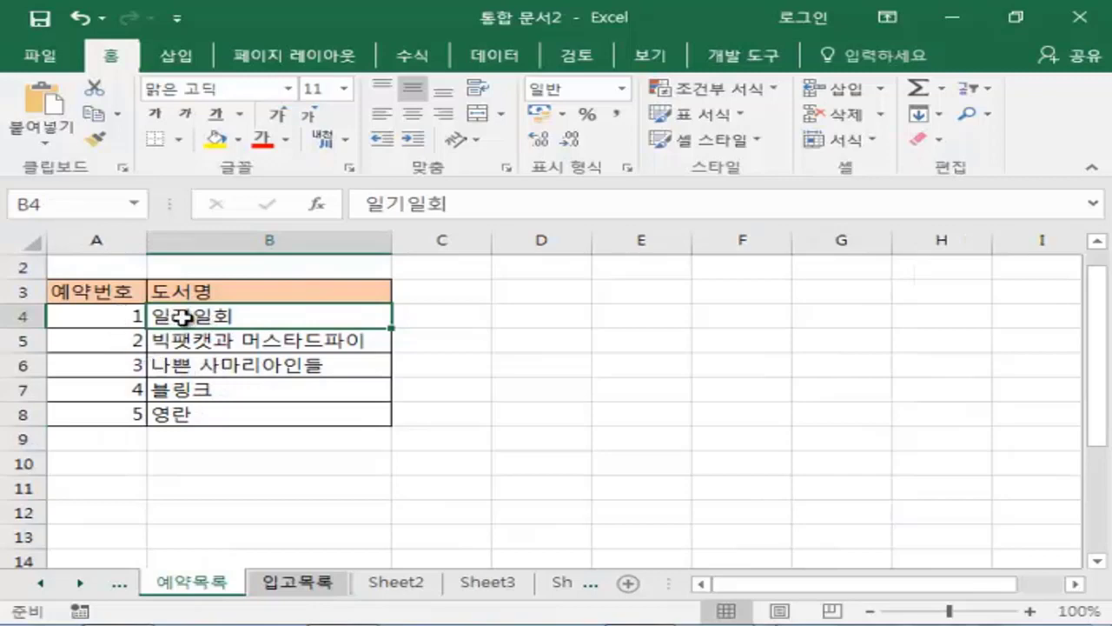
{"action": "left_click", "coordinate": [273, 581]}
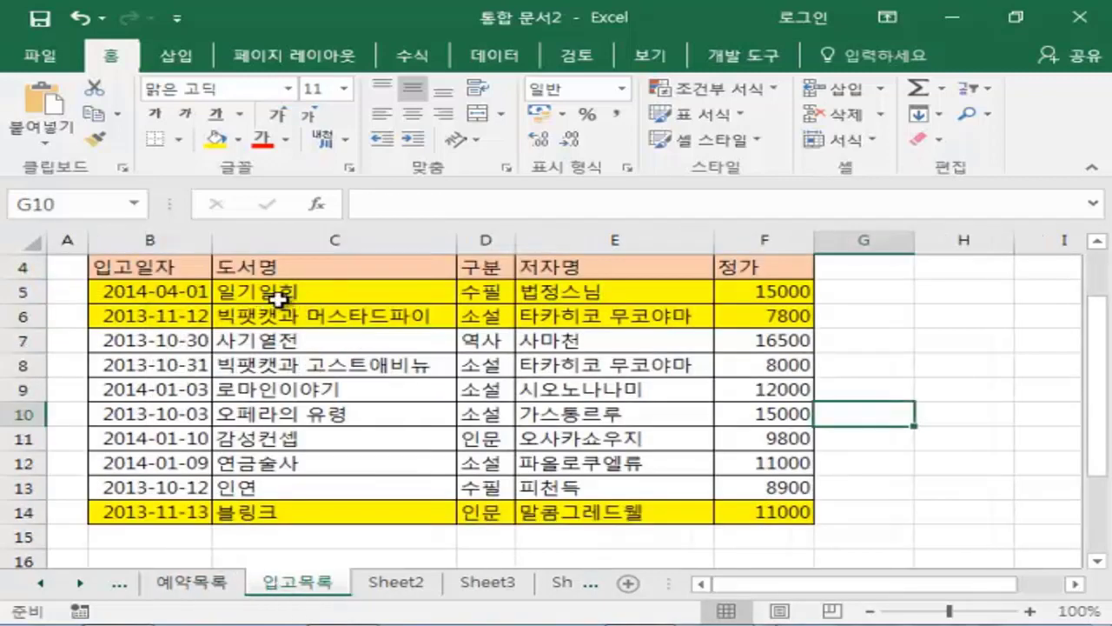
{"action": "left_click", "coordinate": [274, 294]}
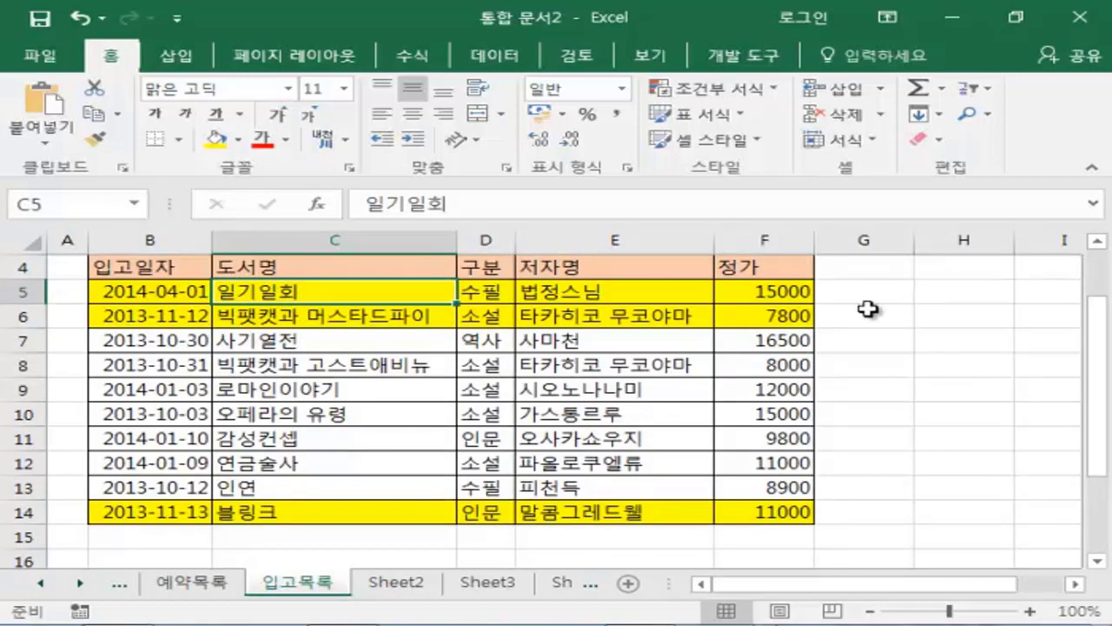
{"action": "left_click", "coordinate": [209, 589]}
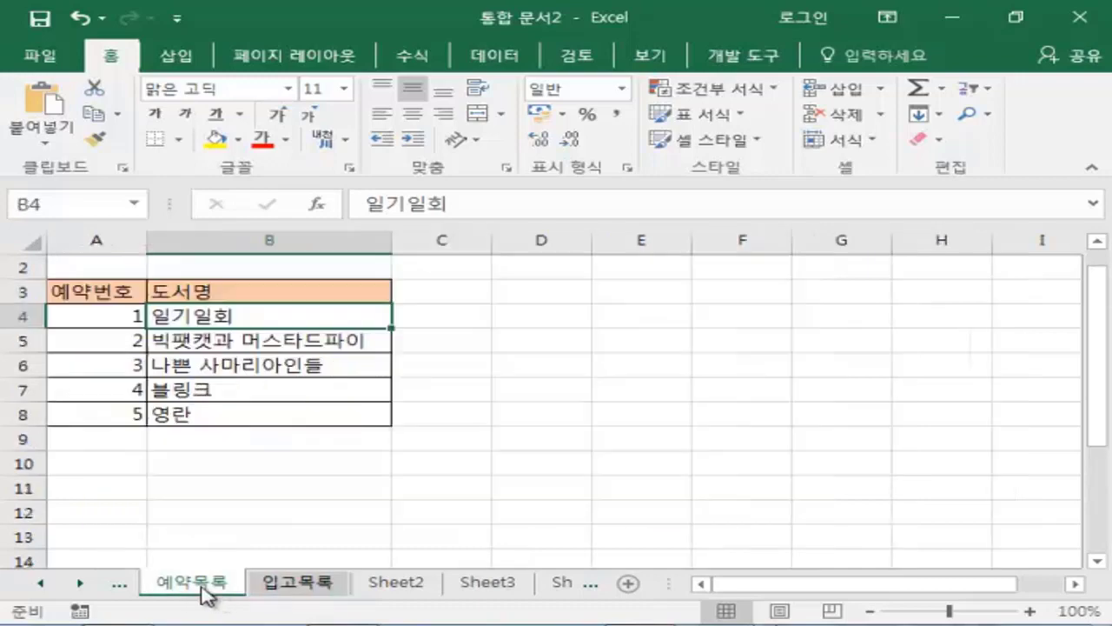
{"action": "left_click", "coordinate": [261, 344]}
{"action": "left_click", "coordinate": [298, 581]}
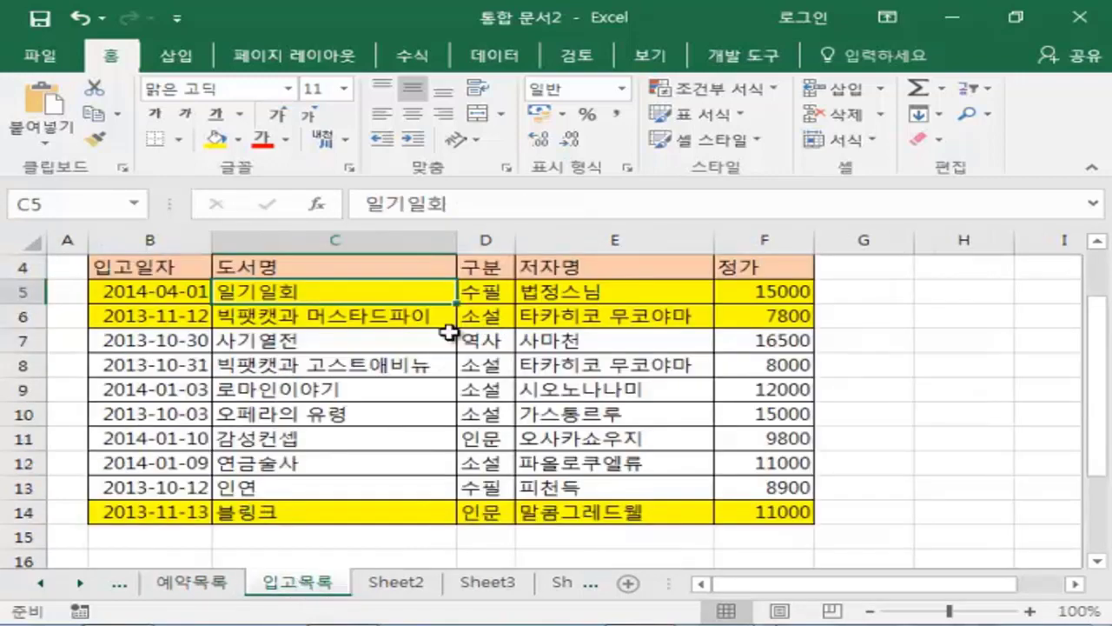
{"action": "left_click", "coordinate": [408, 318]}
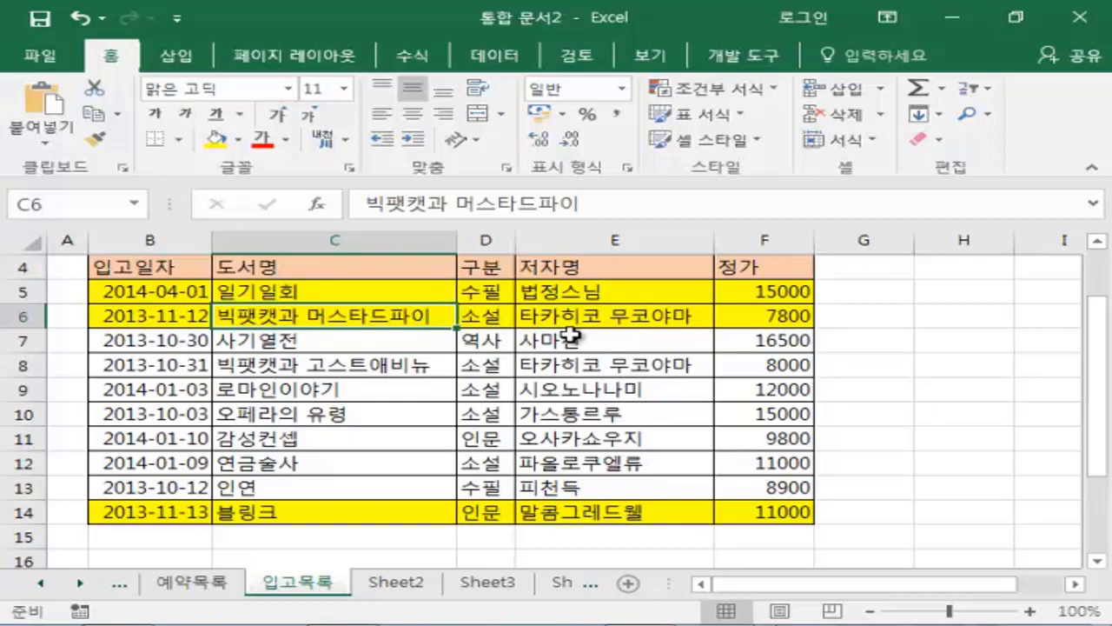
{"action": "left_click", "coordinate": [213, 582]}
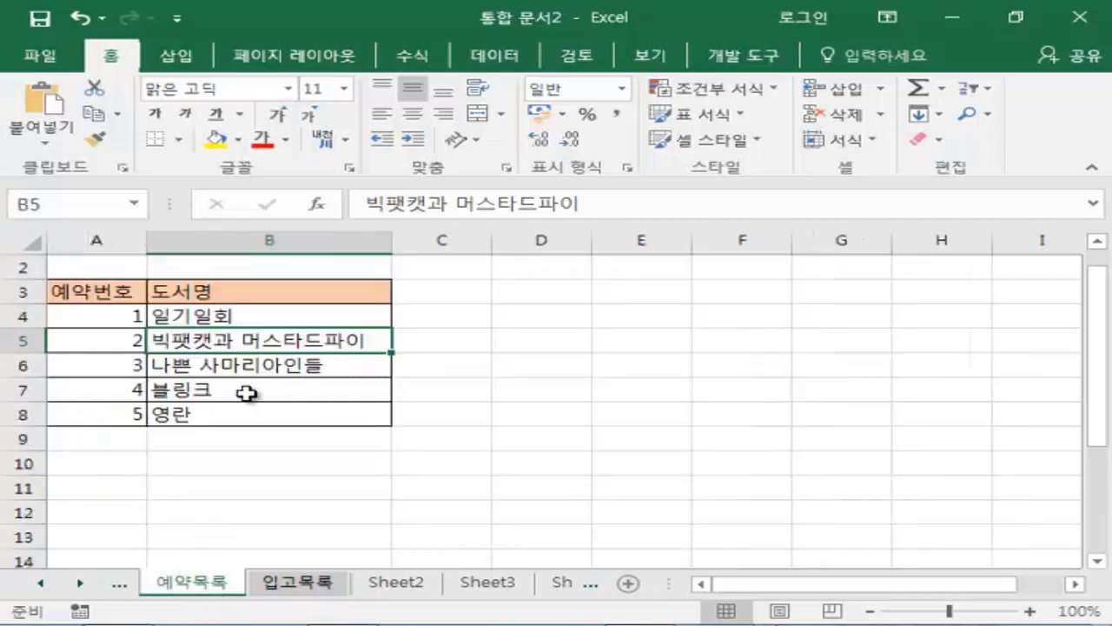
Step: Replace the reserved book title in B6 on the 예약목록 sheet with 인연
{"action": "left_click", "coordinate": [228, 369]}
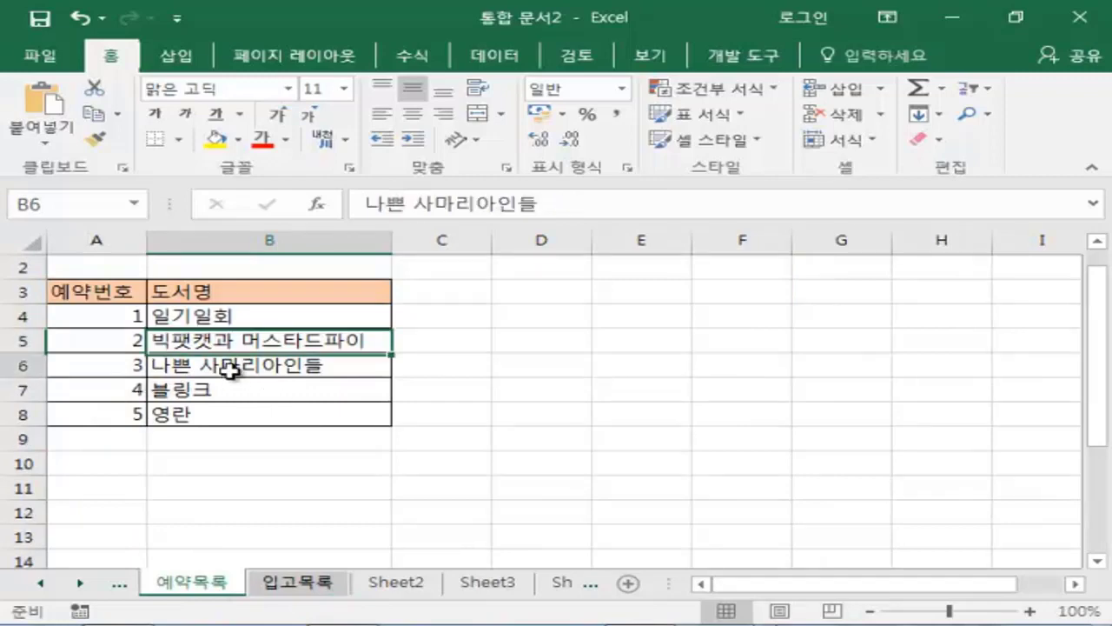
{"action": "left_click", "coordinate": [306, 586]}
{"action": "left_click", "coordinate": [228, 586]}
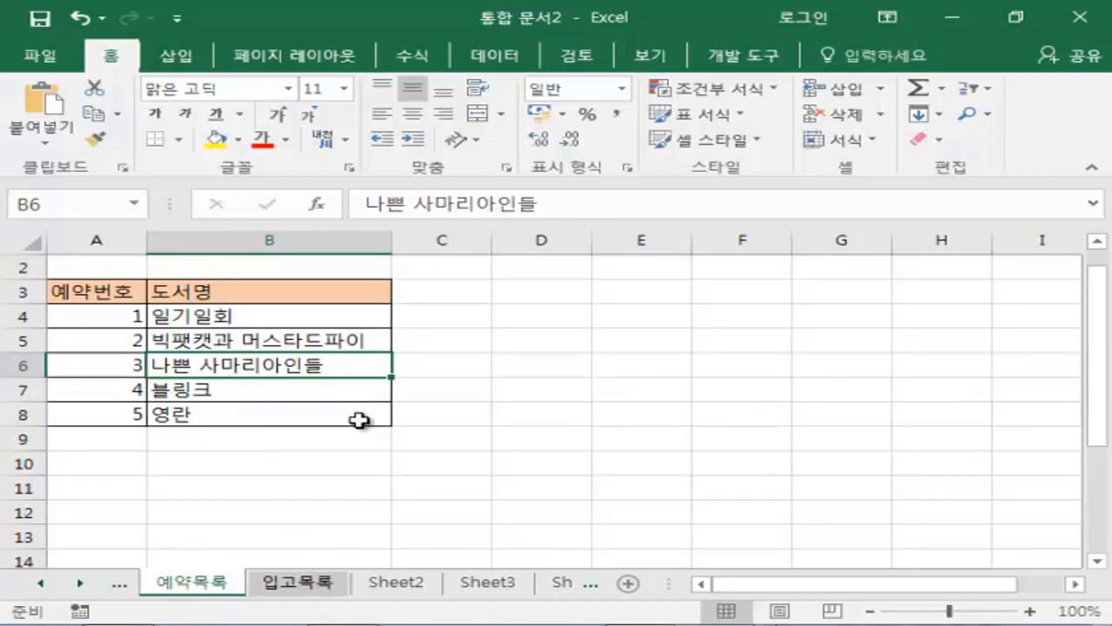
{"action": "type", "text": "인연"}
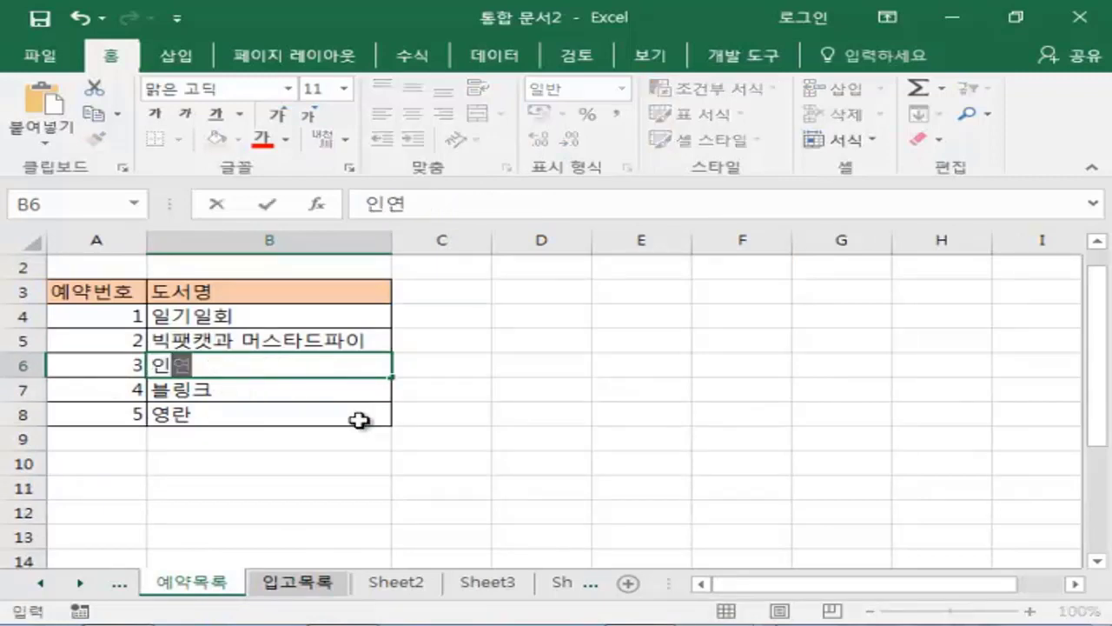
Step: Enter the book title 인연 in cell B6 of the 예약목록 sheet and check the rows on the 입고목록 sheet
{"action": "key", "text": "Return"}
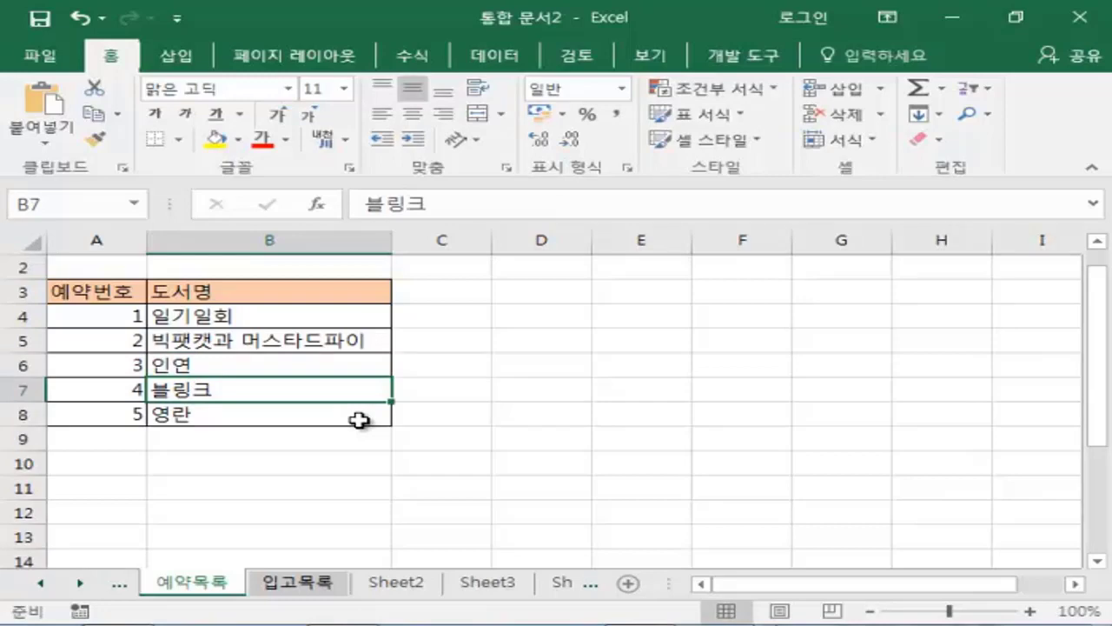
{"action": "left_click", "coordinate": [161, 357]}
{"action": "left_click", "coordinate": [290, 583]}
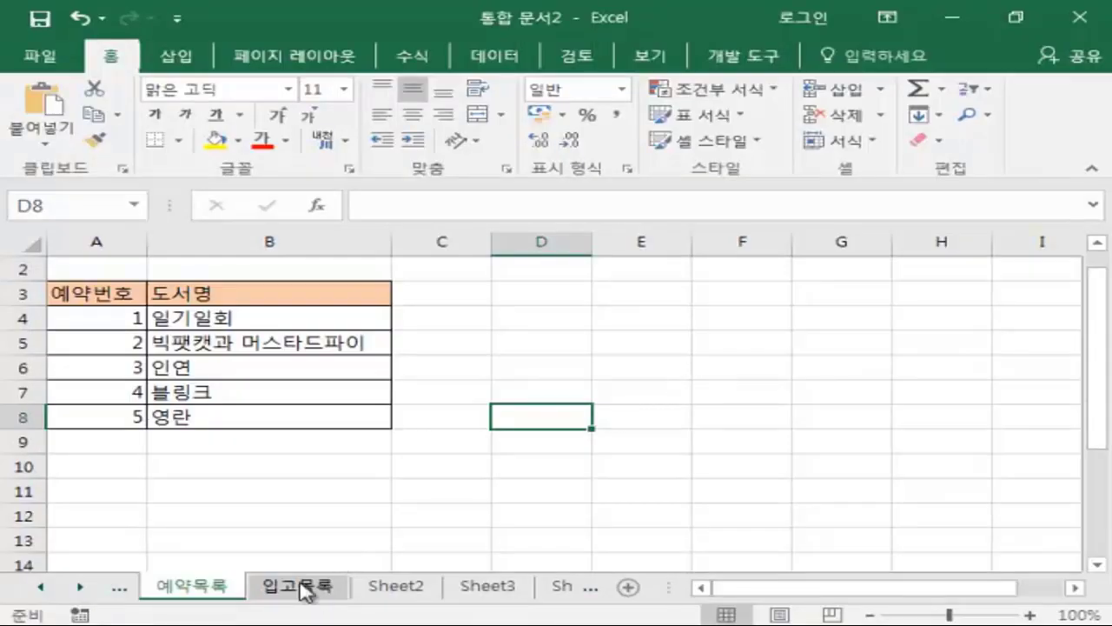
Step: Compare the reserved titles on the 예약목록 sheet with the highlighted rows on the 입고목록 sheet
{"action": "left_click", "coordinate": [304, 587]}
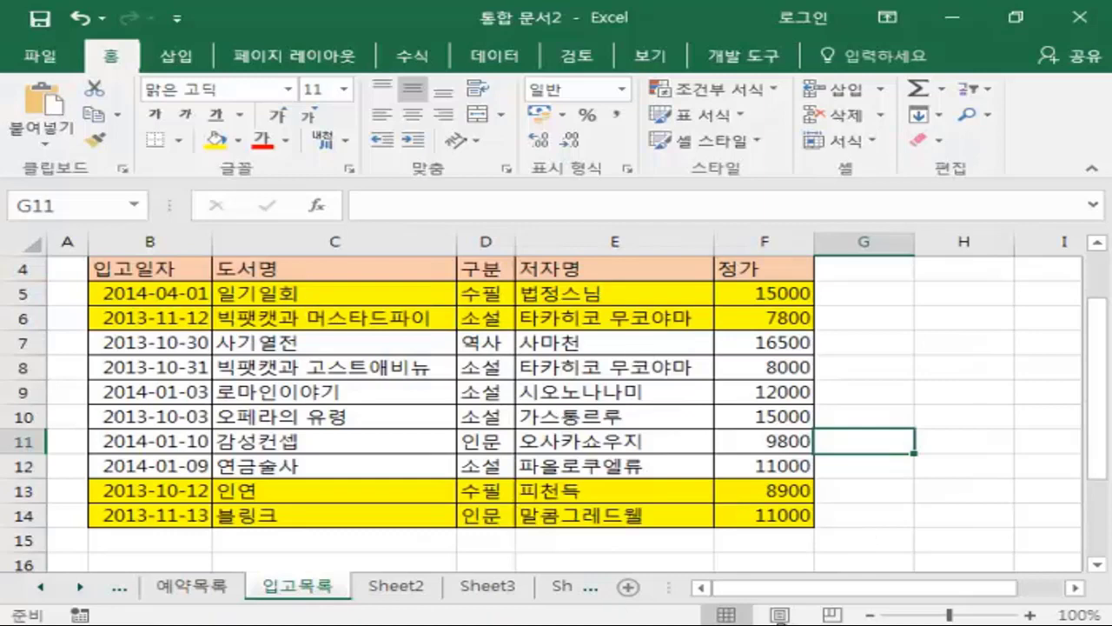
{"action": "left_click", "coordinate": [193, 587]}
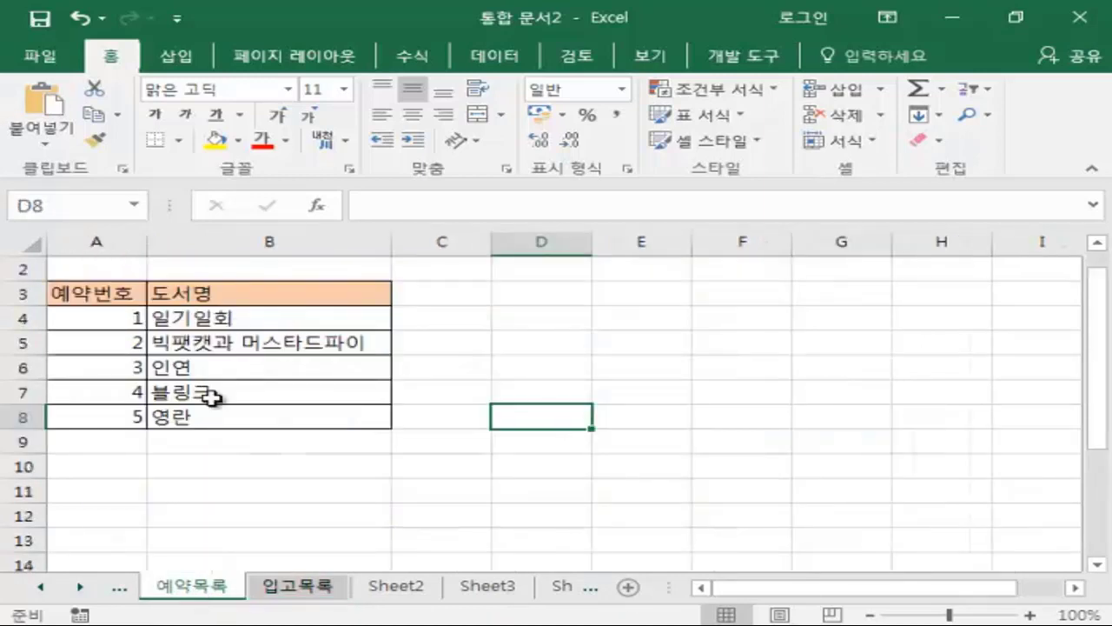
{"action": "left_click", "coordinate": [294, 600]}
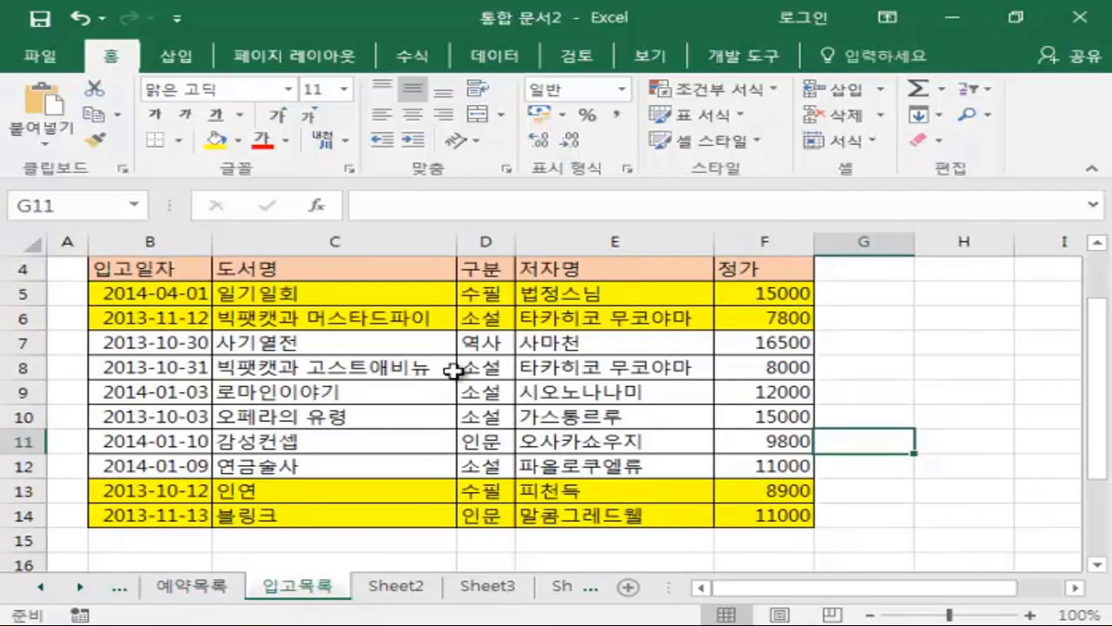
Step: Examine the COUNTIF conditional formatting rule applied to B5:F14 on the 입고목록 sheet, leaving it without changes
{"action": "left_click", "coordinate": [183, 298]}
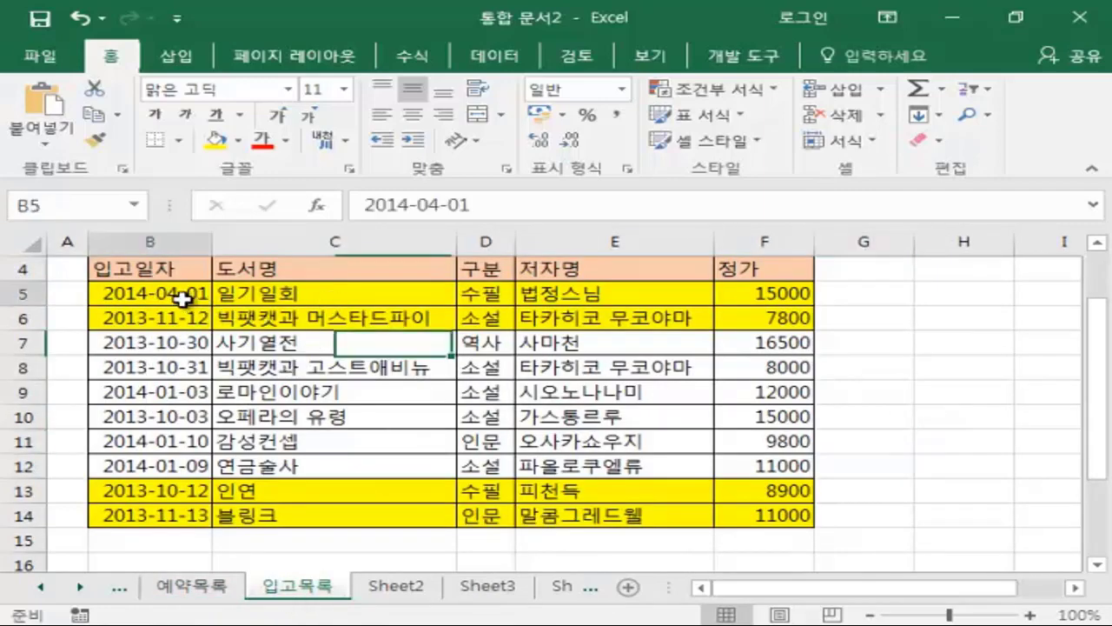
{"action": "left_click_drag", "start_coordinate": [183, 298], "coordinate": [749, 509]}
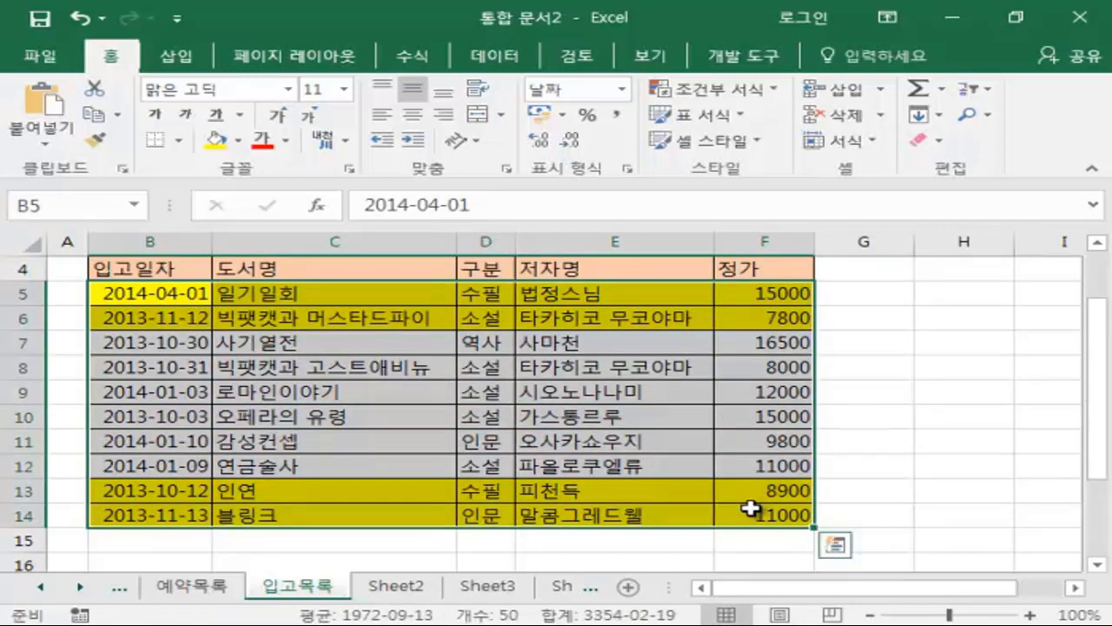
{"action": "left_click", "coordinate": [749, 88]}
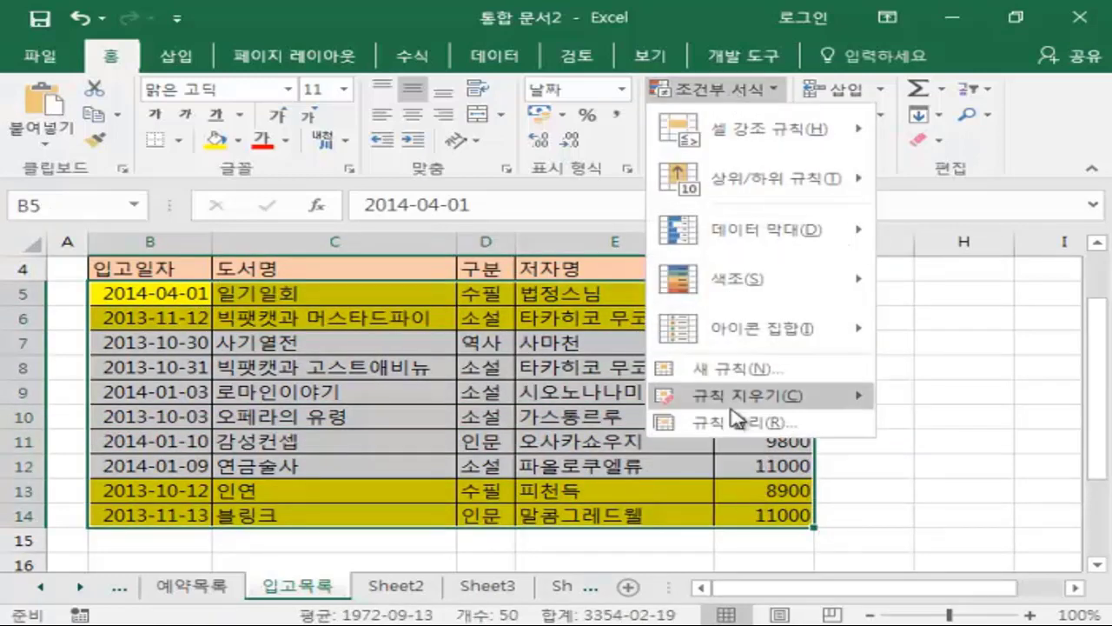
{"action": "left_click", "coordinate": [732, 420]}
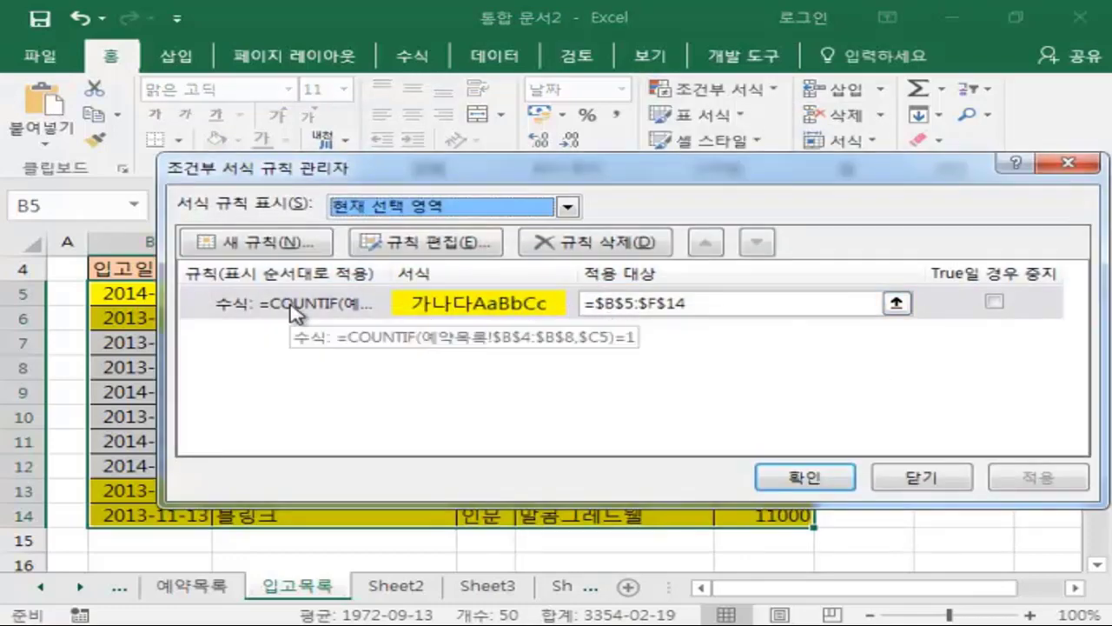
{"action": "left_click", "coordinate": [377, 241]}
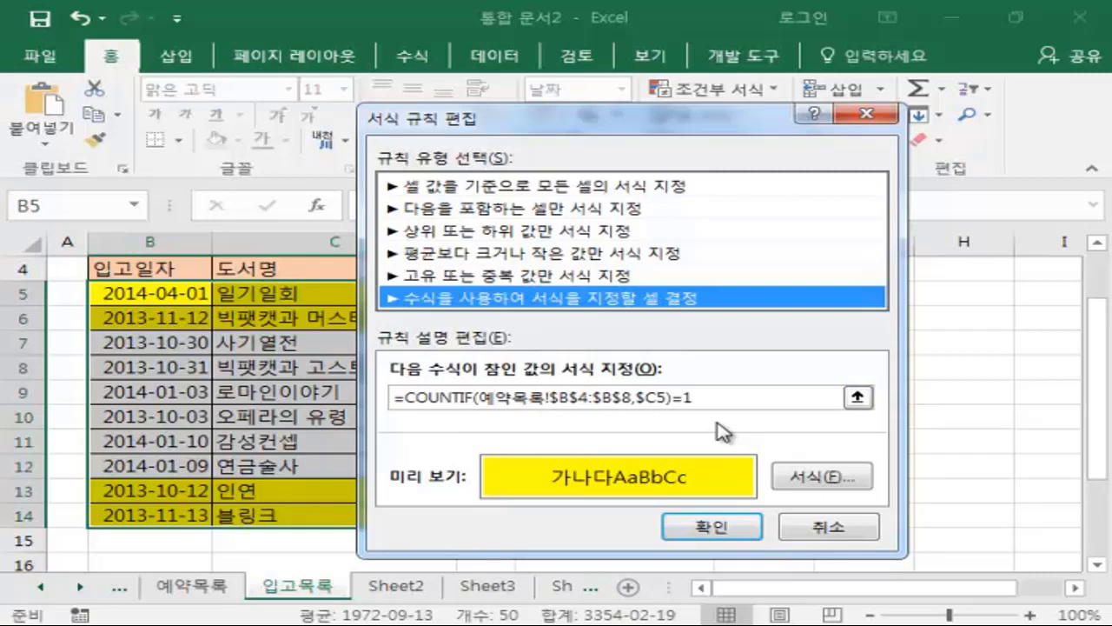
{"action": "left_click", "coordinate": [872, 536]}
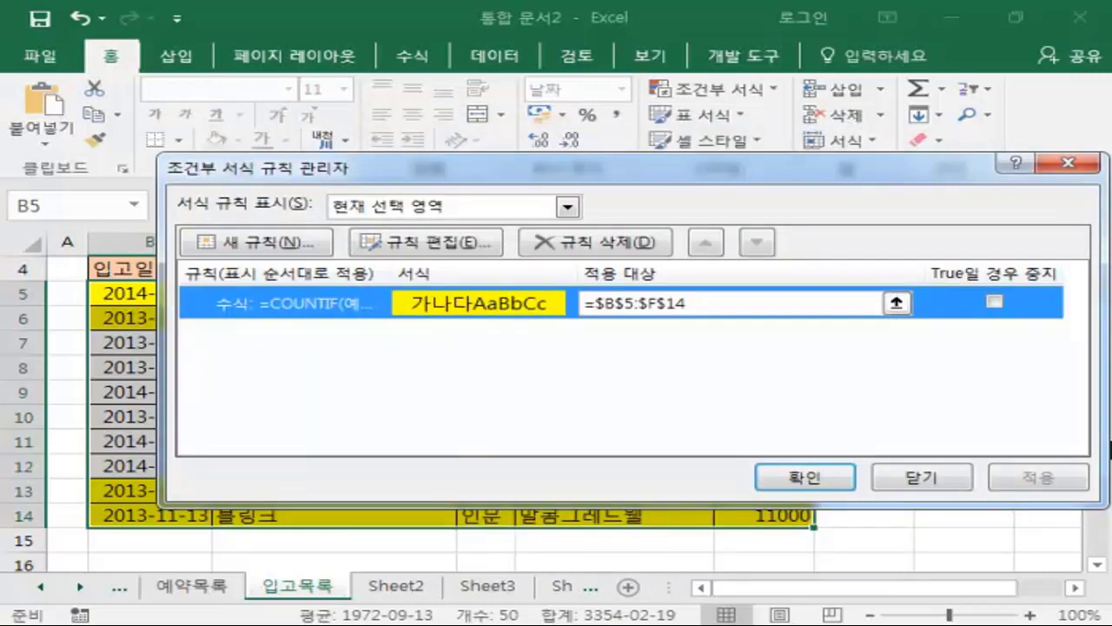
{"action": "left_click", "coordinate": [900, 492]}
{"action": "left_click", "coordinate": [878, 488]}
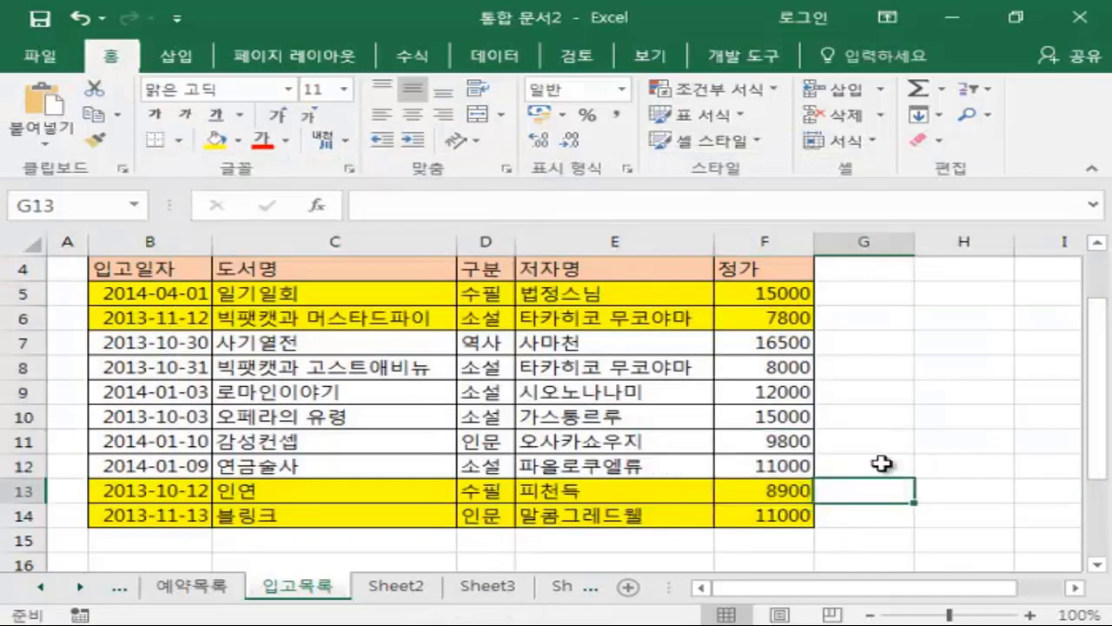
Step: Name the book title range B4:B8 on the 예약목록 sheet 예약
{"action": "left_click", "coordinate": [200, 591]}
{"action": "left_click", "coordinate": [461, 346]}
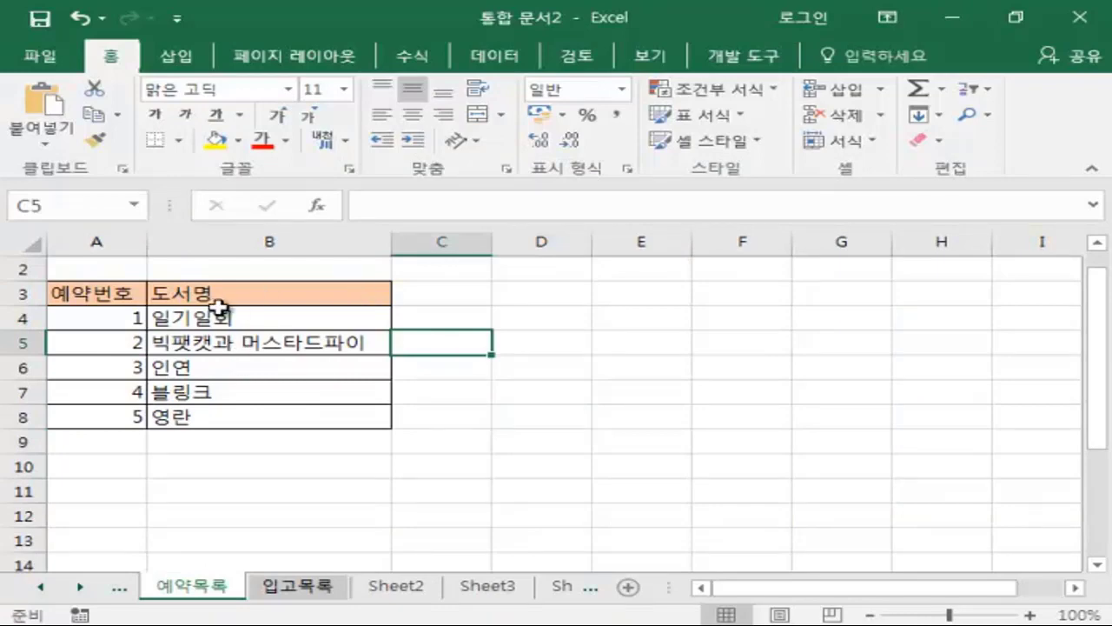
{"action": "left_click_drag", "start_coordinate": [214, 317], "coordinate": [206, 423]}
{"action": "left_click", "coordinate": [248, 531]}
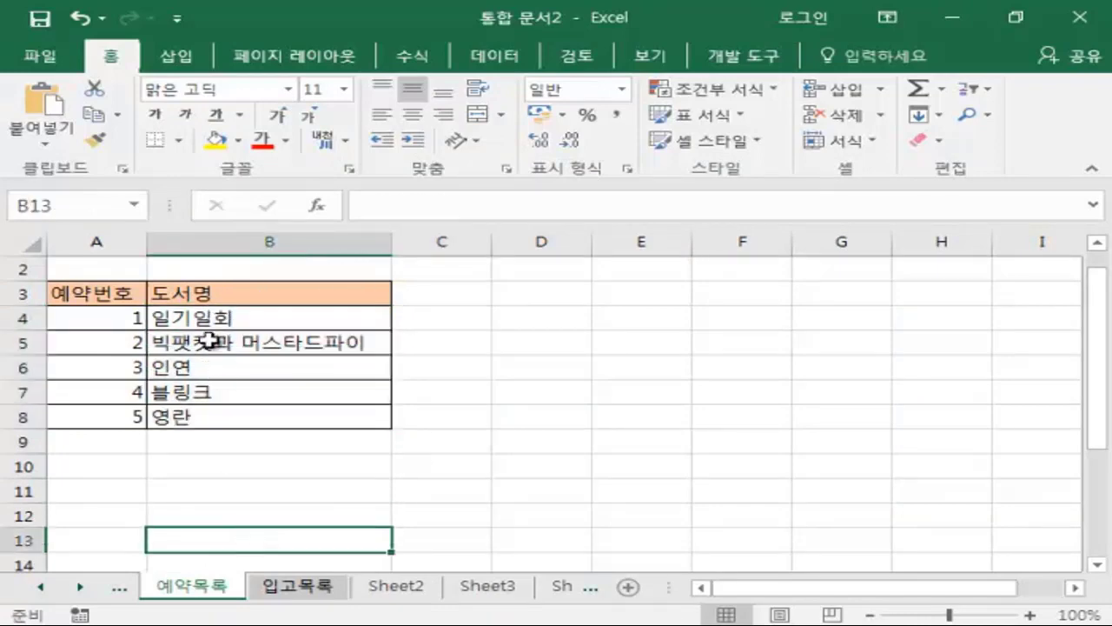
{"action": "left_click", "coordinate": [189, 317]}
{"action": "left_click_drag", "start_coordinate": [189, 318], "coordinate": [200, 416]}
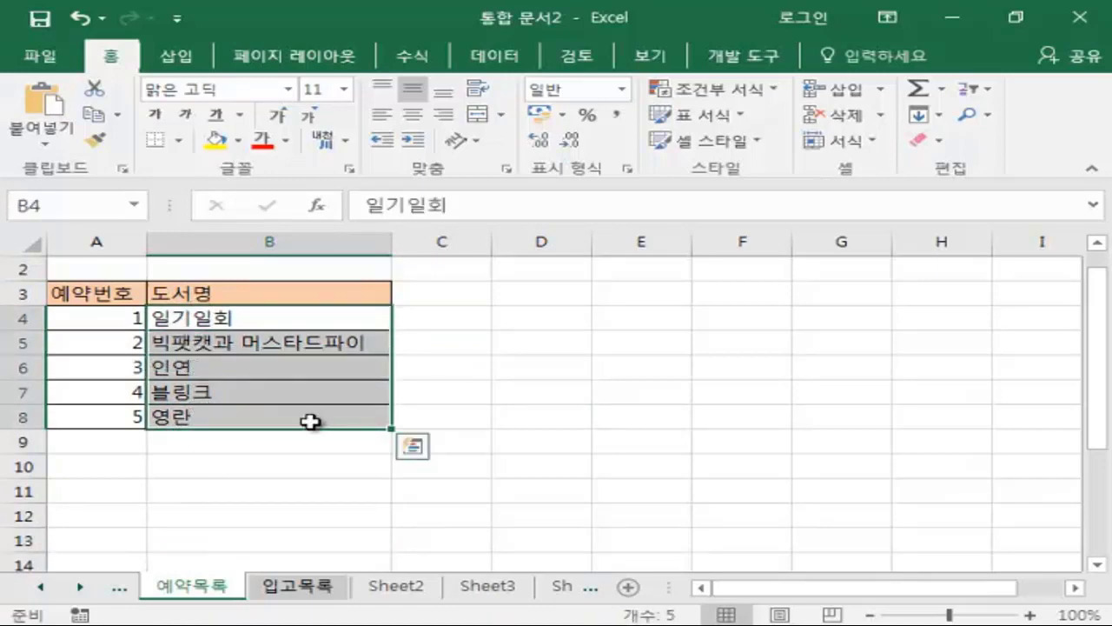
{"action": "left_click", "coordinate": [48, 201]}
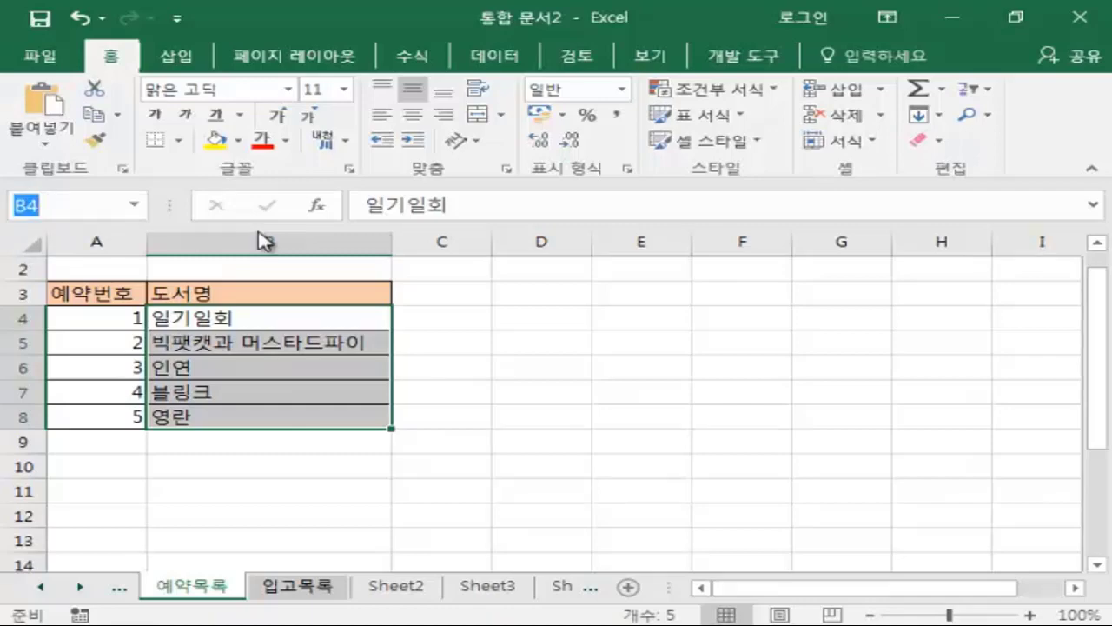
{"action": "type", "text": "ㅇ예약"}
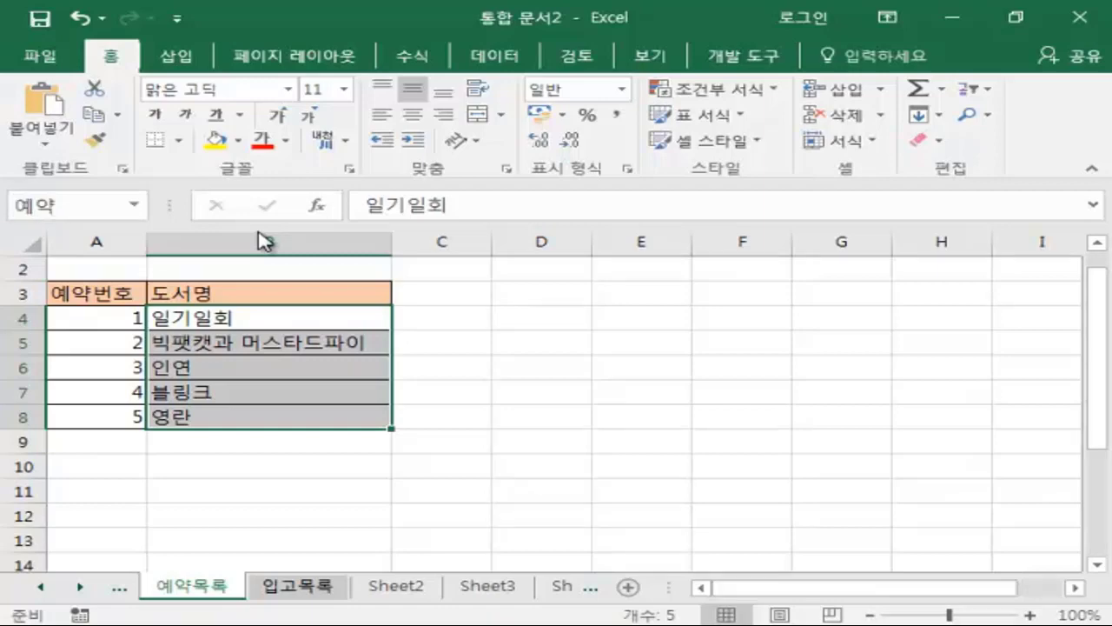
{"action": "key", "text": "Return"}
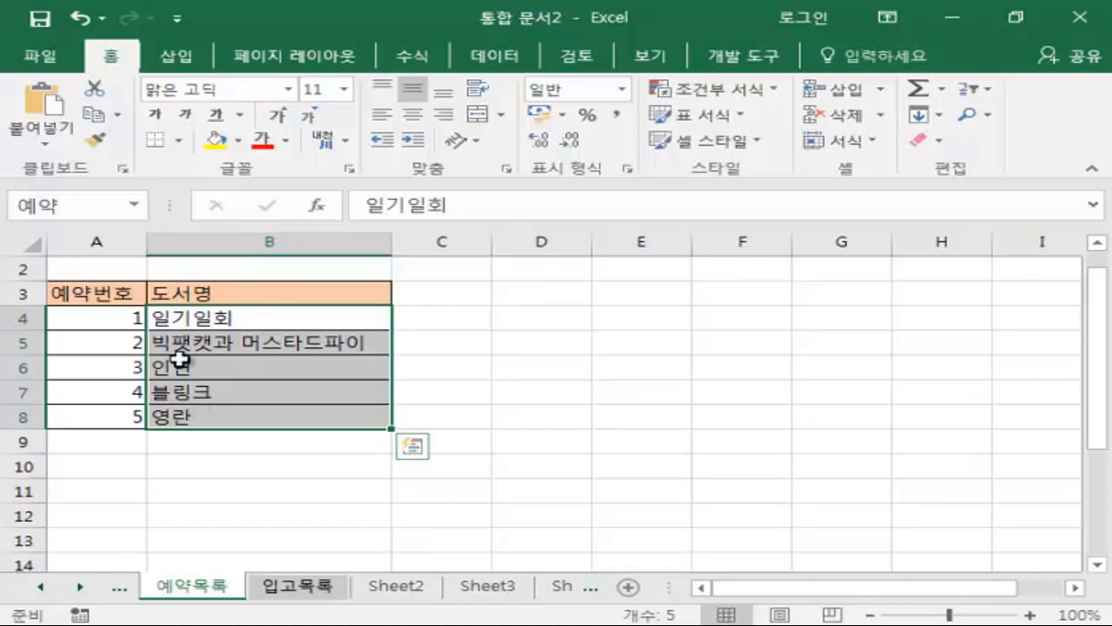
Step: Reselect the book titles in B4:B8 to check the range name assigned to them
{"action": "left_click_drag", "start_coordinate": [209, 319], "coordinate": [206, 416]}
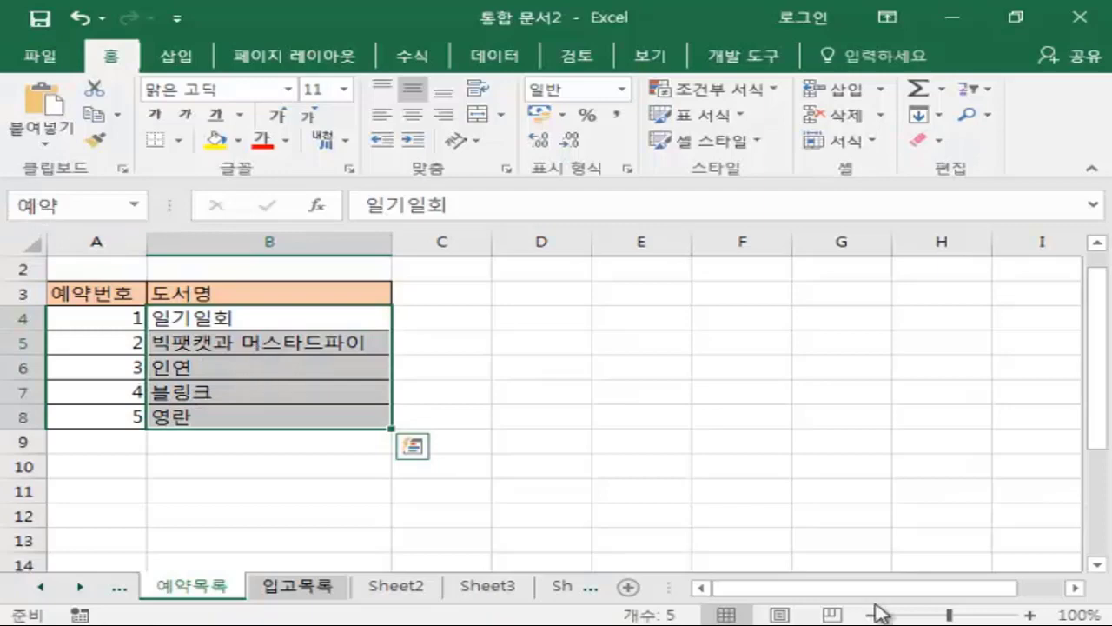
{"action": "left_click", "coordinate": [754, 429]}
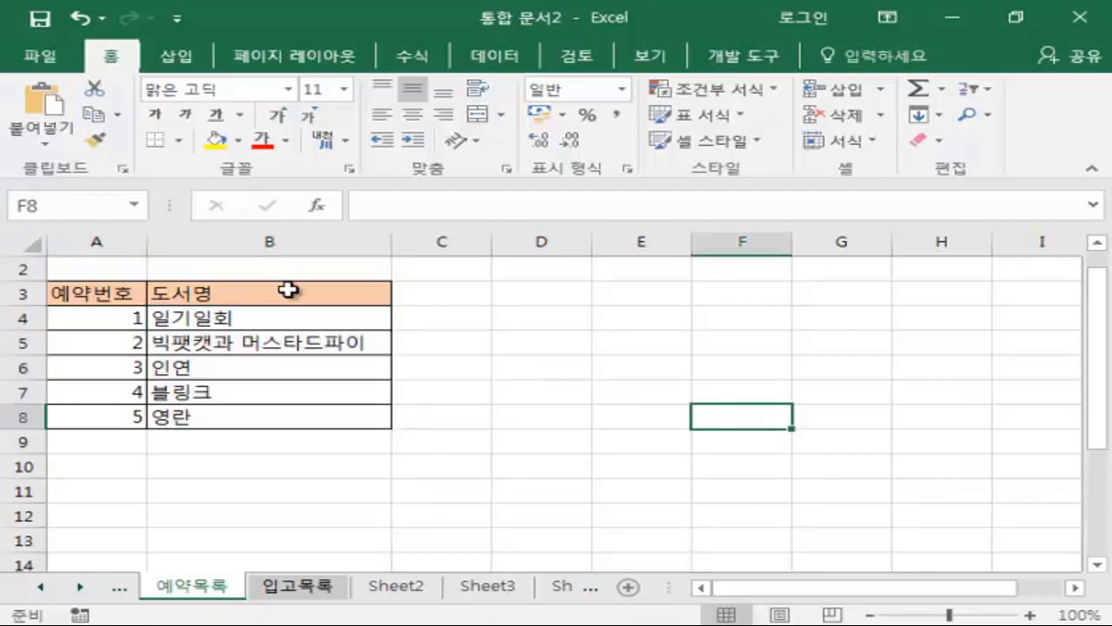
{"action": "left_click_drag", "start_coordinate": [249, 328], "coordinate": [248, 418]}
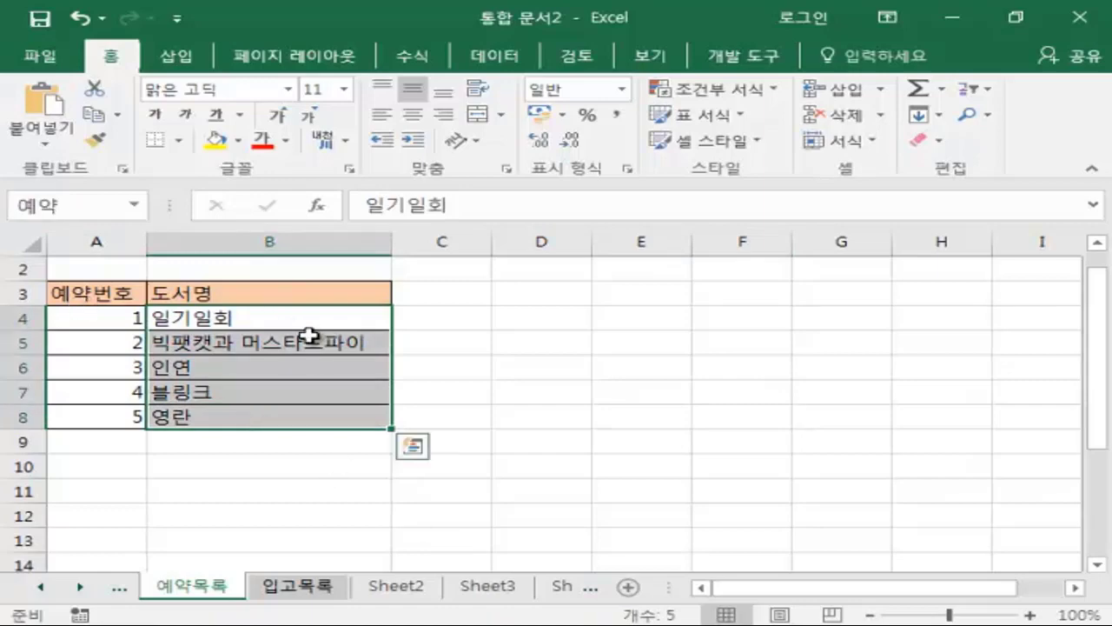
Step: Delete the defined name 예약 in the Name Manager
{"action": "left_click", "coordinate": [422, 61]}
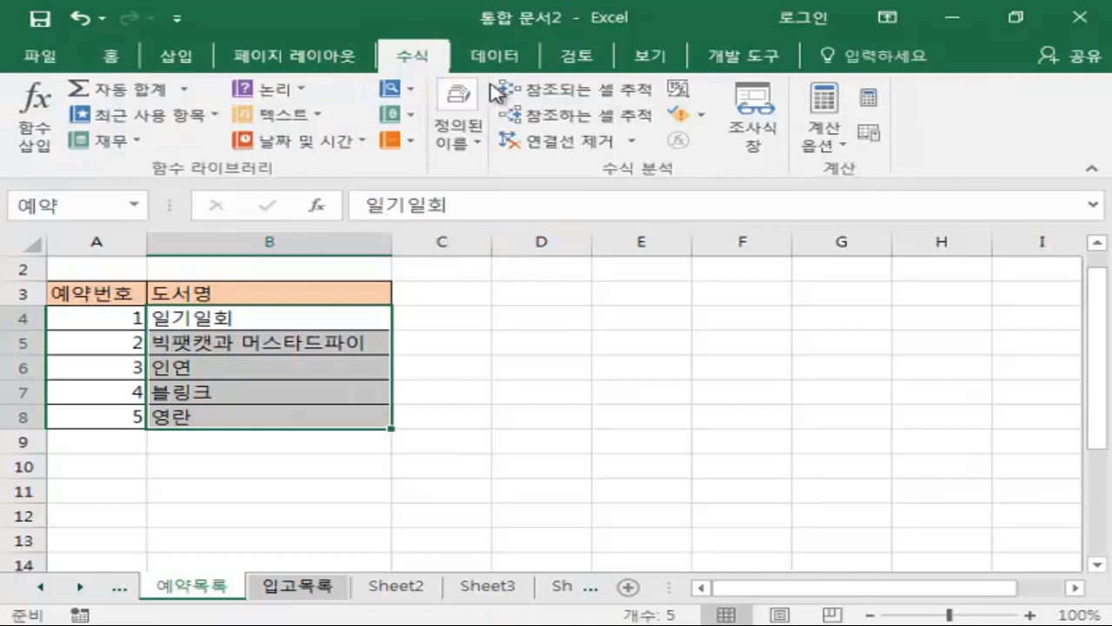
{"action": "left_click", "coordinate": [477, 140]}
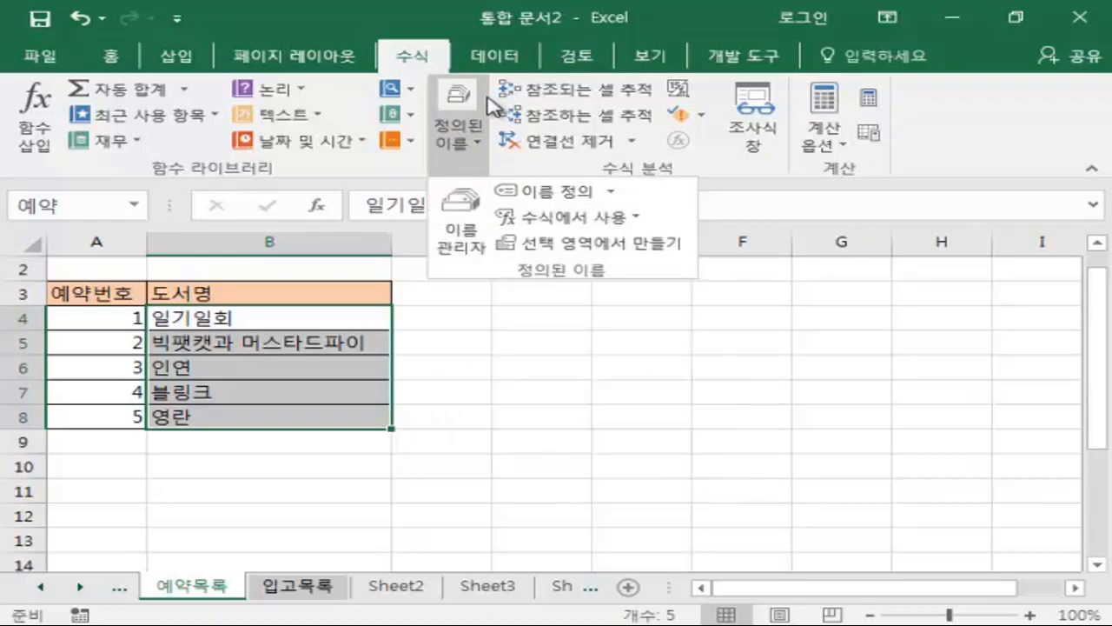
{"action": "left_click", "coordinate": [464, 248]}
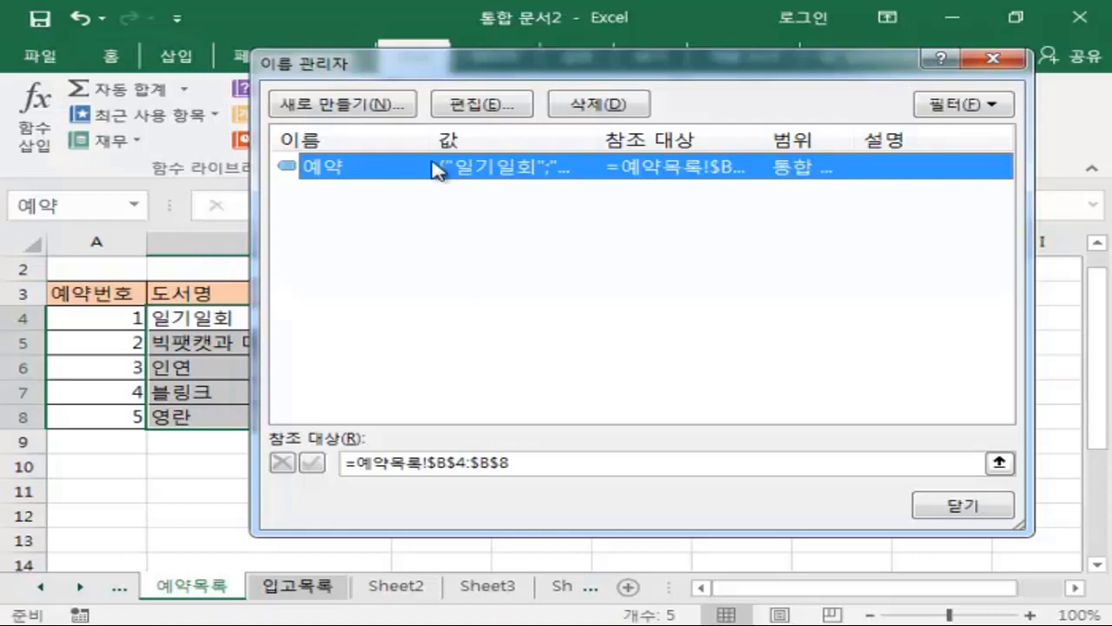
{"action": "left_click", "coordinate": [578, 106]}
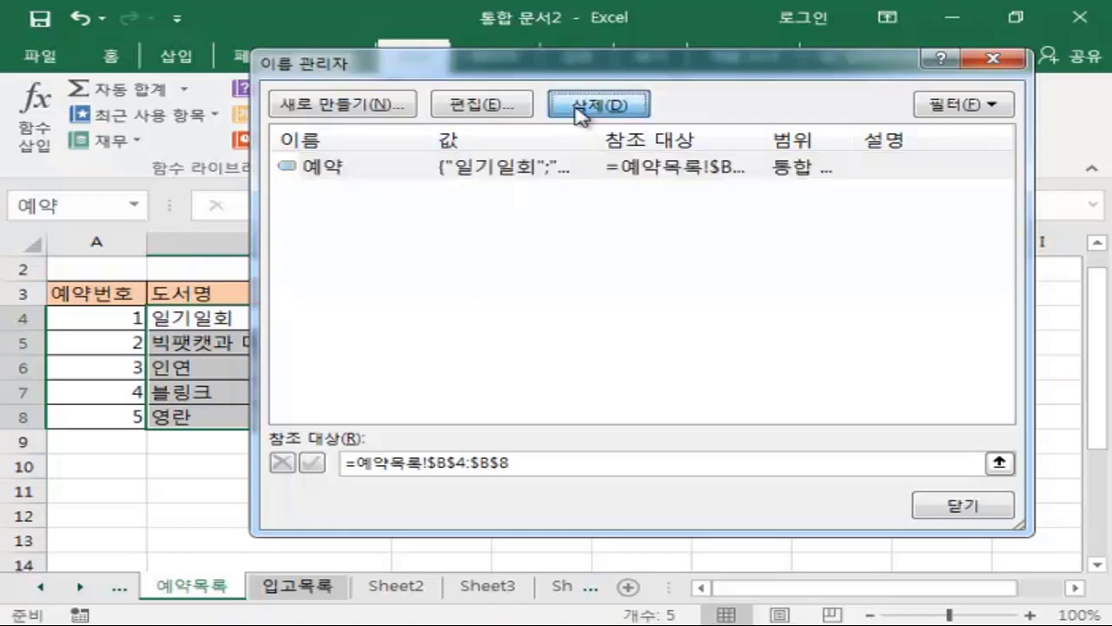
{"action": "left_click", "coordinate": [484, 387]}
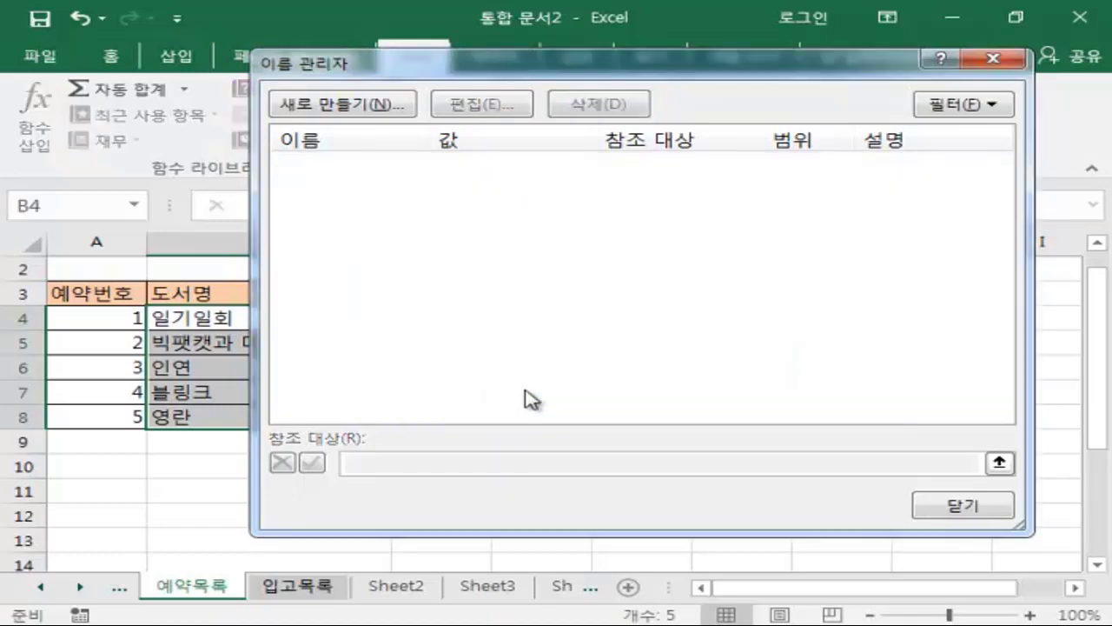
{"action": "left_click", "coordinate": [1005, 512]}
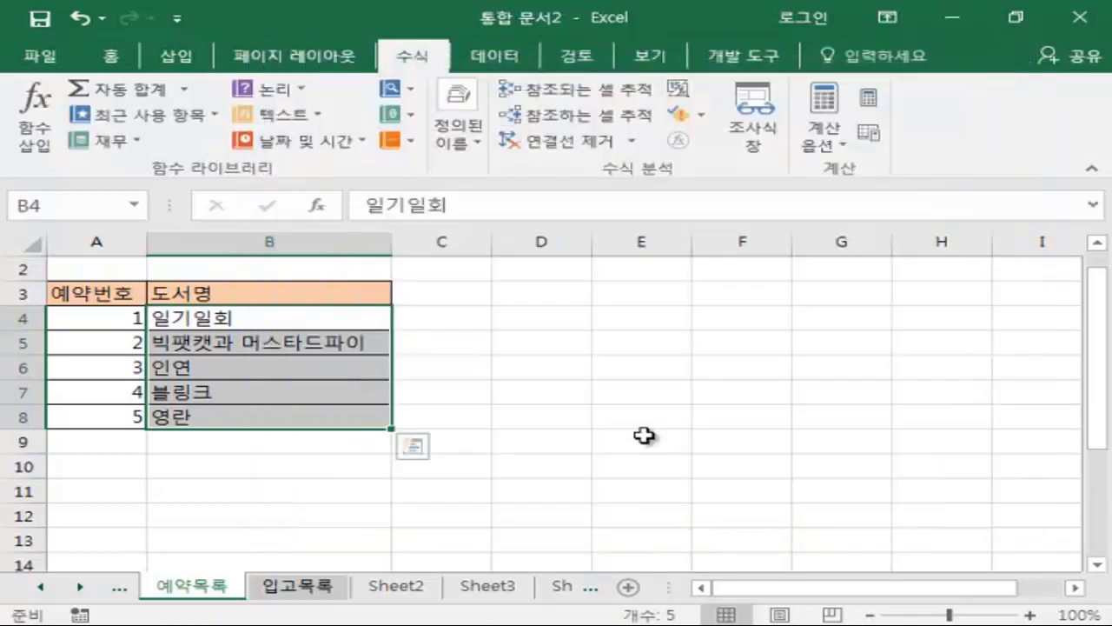
Step: Define the name 예약 again for the book titles in B4:B8 on the 예약목록 sheet
{"action": "left_click", "coordinate": [469, 437]}
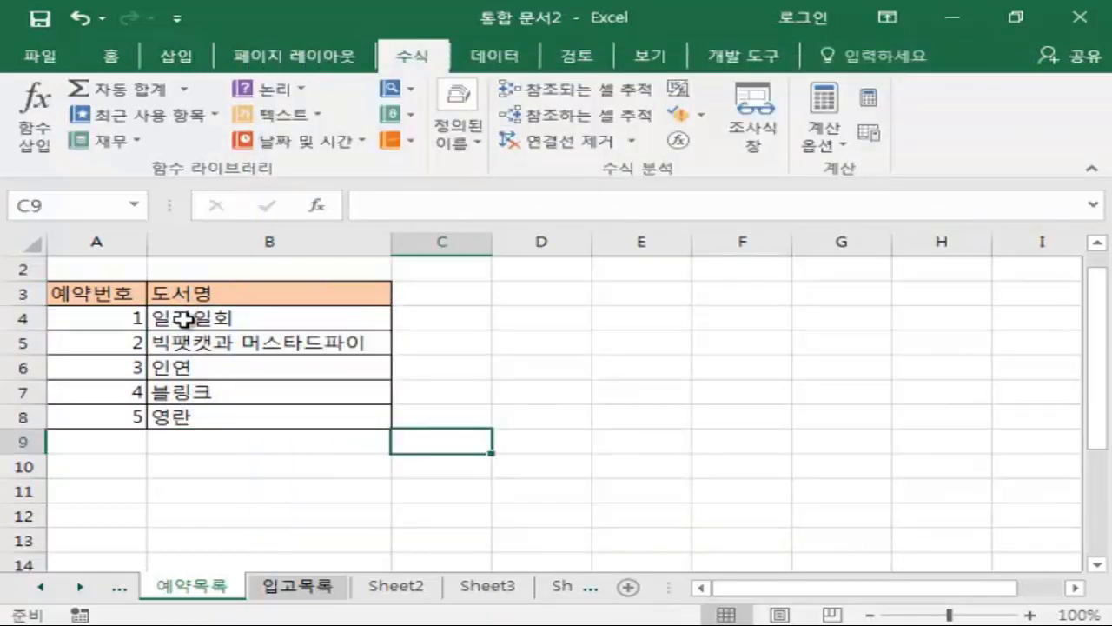
{"action": "left_click_drag", "start_coordinate": [186, 319], "coordinate": [189, 417]}
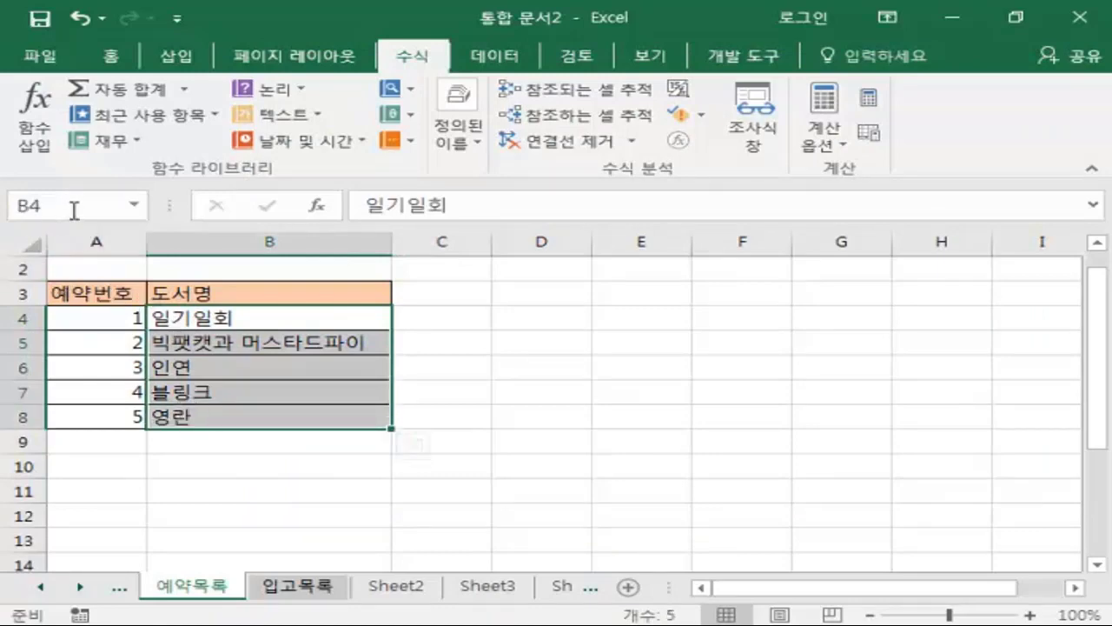
{"action": "left_click", "coordinate": [75, 209]}
{"action": "type", "text": "예"}
{"action": "type", "text": "야"}
{"action": "key", "text": "Return"}
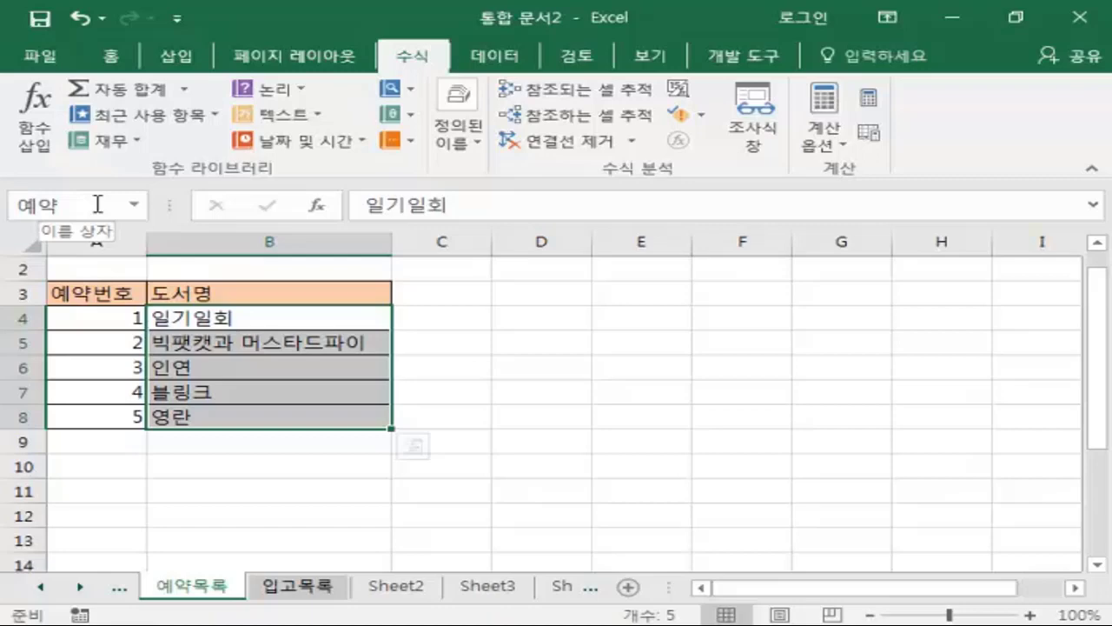
{"action": "left_click", "coordinate": [484, 422]}
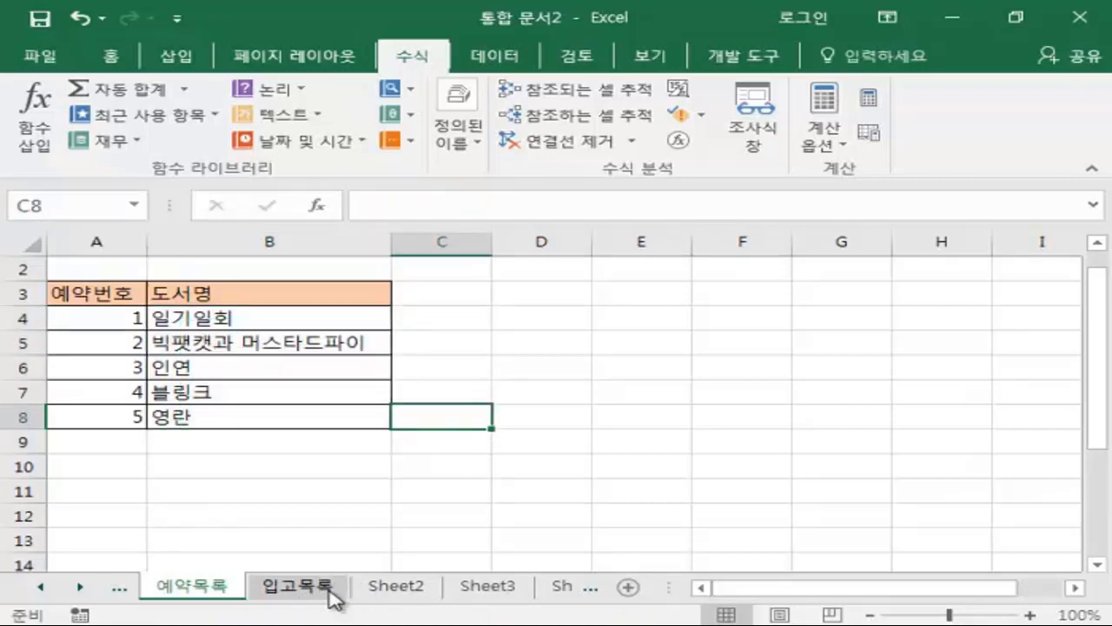
Step: Open the conditional formatting rules manager for the book list B5:F14 on the 입고목록 sheet
{"action": "left_click", "coordinate": [331, 591]}
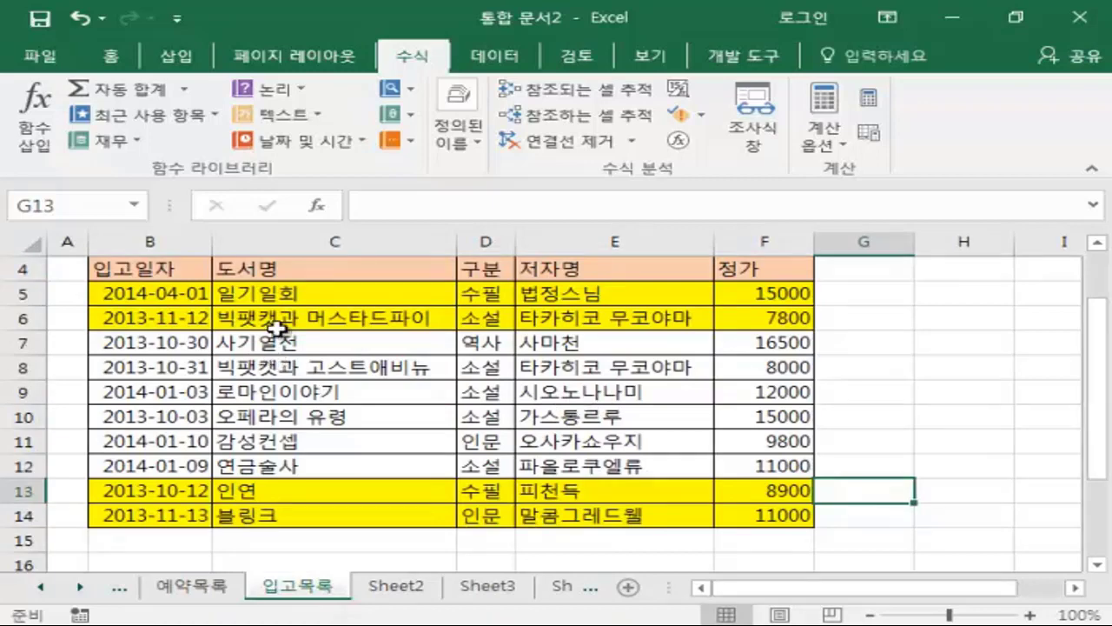
{"action": "left_click_drag", "start_coordinate": [172, 293], "coordinate": [747, 513]}
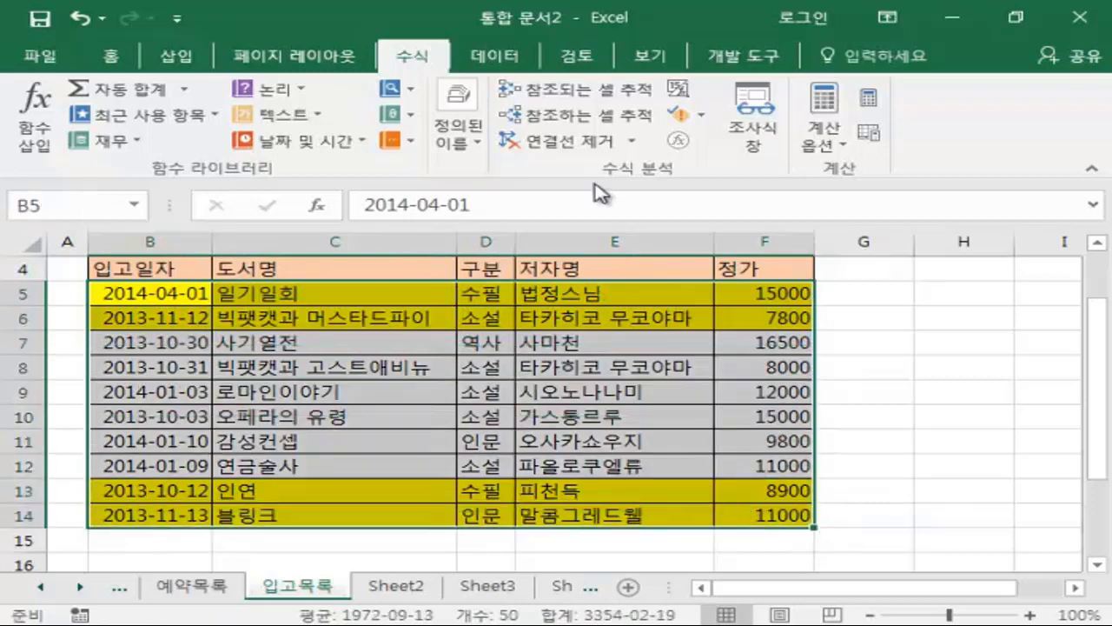
{"action": "left_click", "coordinate": [112, 56]}
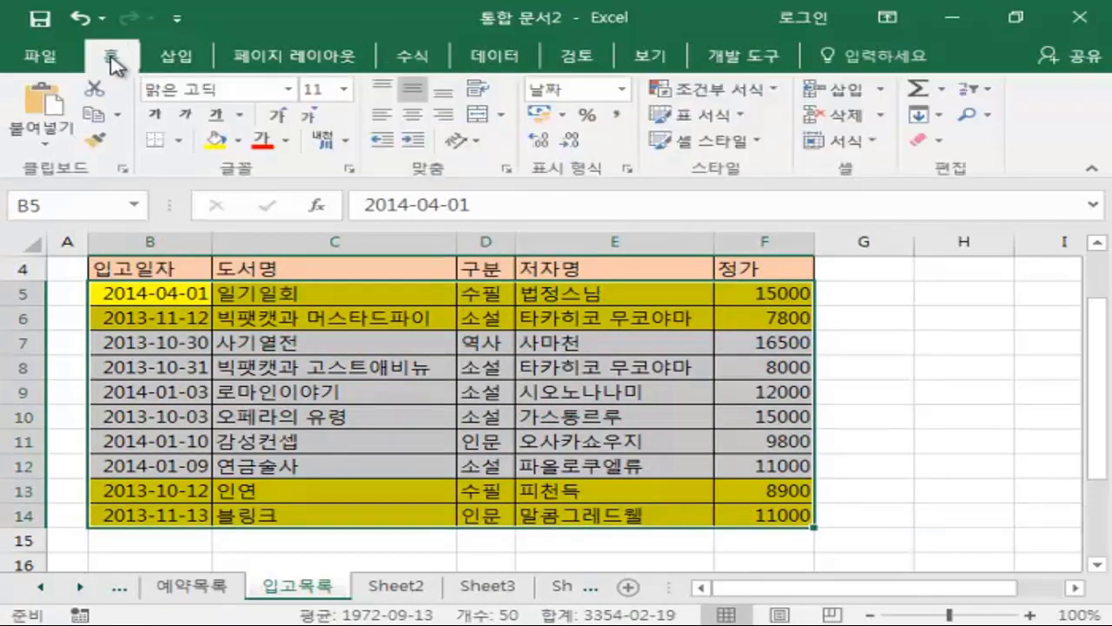
{"action": "left_click", "coordinate": [734, 90]}
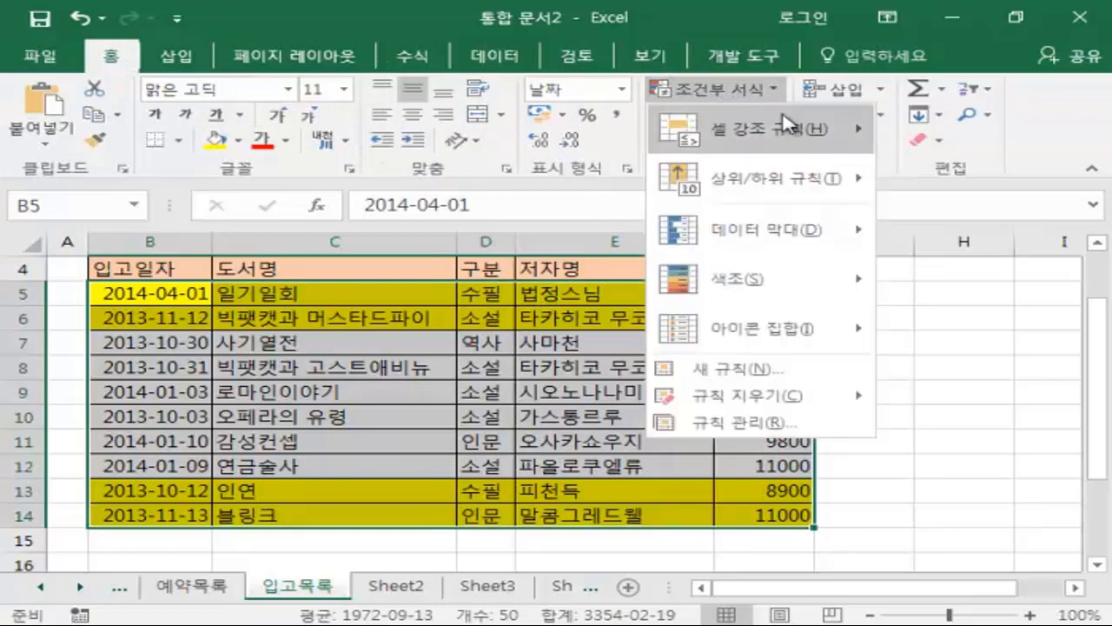
{"action": "left_click", "coordinate": [740, 423]}
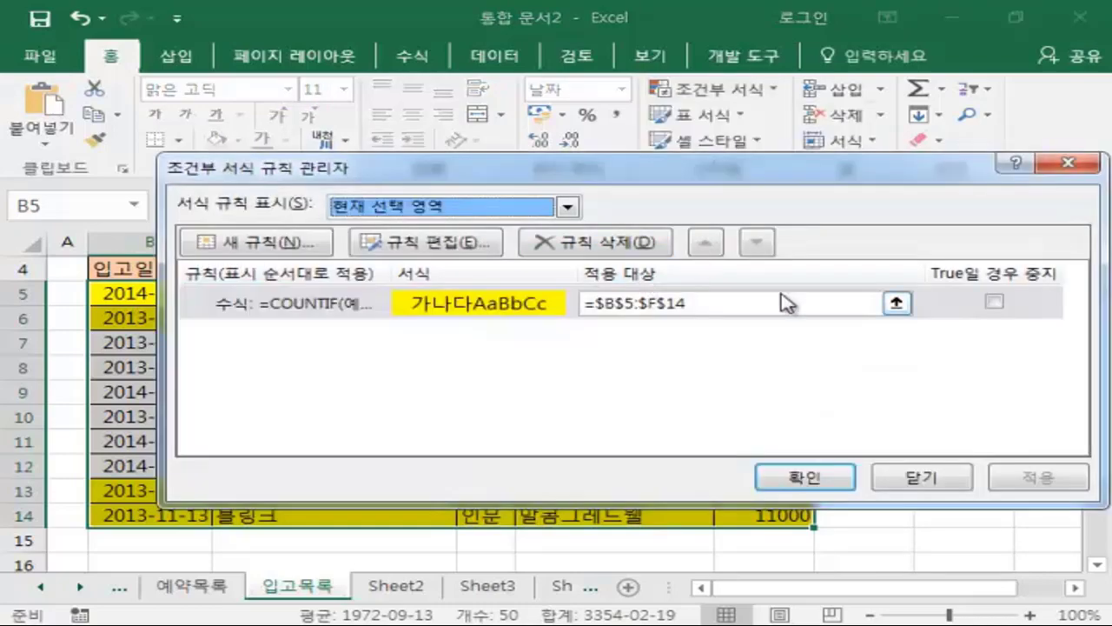
Step: Edit the yellow highlight rule's formula to =COUNTIF(예약,$C5)=1 and apply the changed rule
{"action": "left_click", "coordinate": [424, 250]}
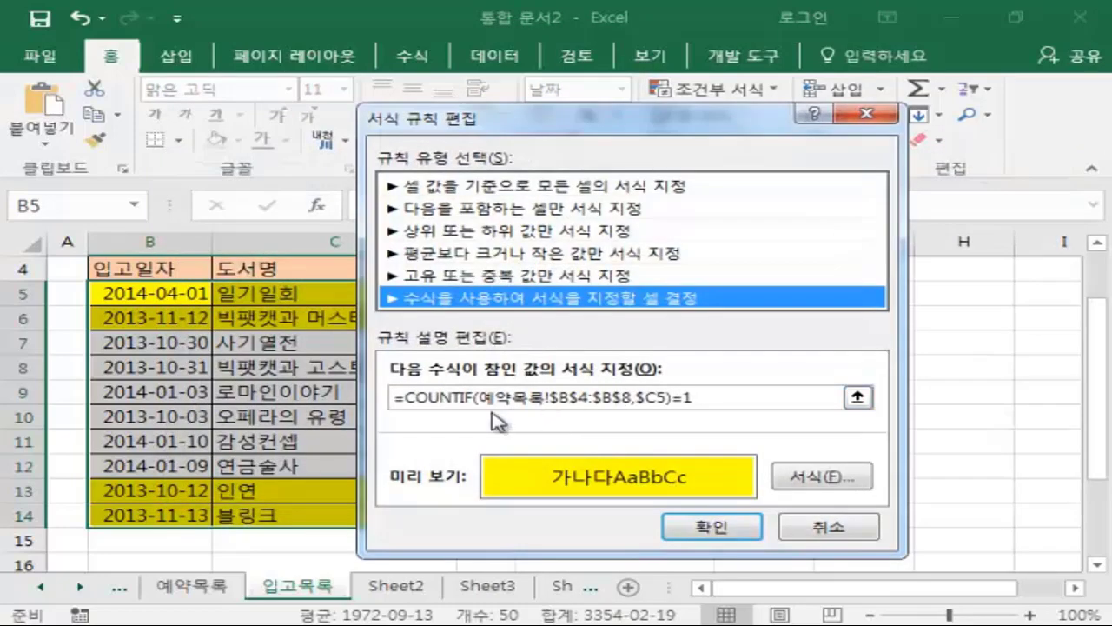
{"action": "left_click", "coordinate": [633, 397]}
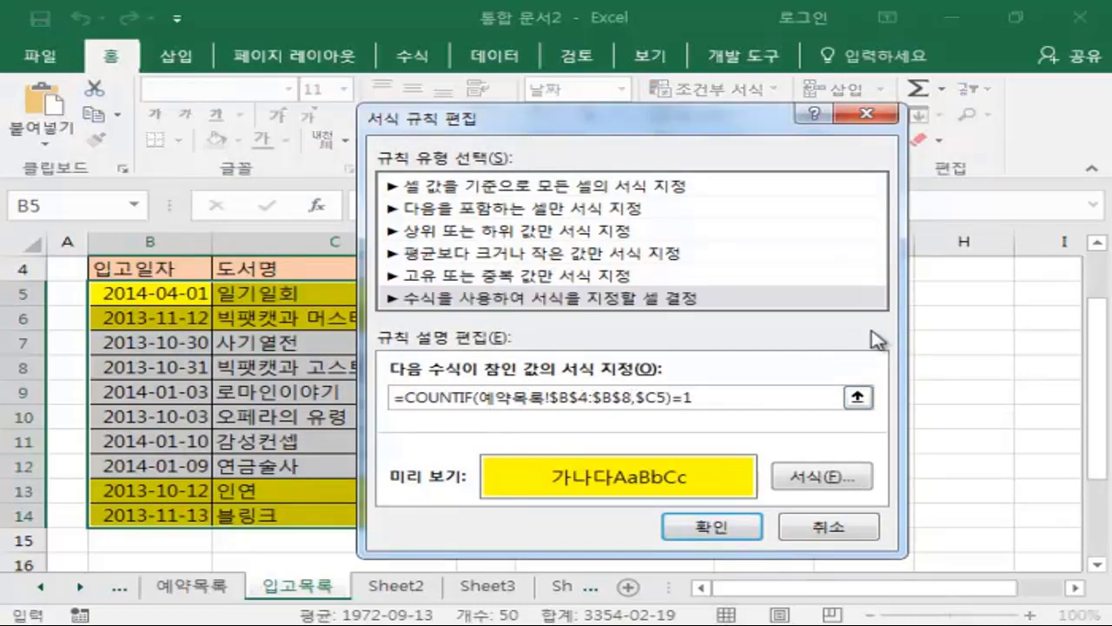
{"action": "key", "text": "BackSpace"}
{"action": "key", "text": "BackSpace"}
{"action": "key", "text": "BackSpace"}
{"action": "key", "text": "BackSpace"}
{"action": "key", "text": "BackSpace"}
{"action": "key", "text": "BackSpace"}
{"action": "key", "text": "BackSpace"}
{"action": "key", "text": "BackSpace"}
{"action": "key", "text": "BackSpace"}
{"action": "key", "text": "BackSpace"}
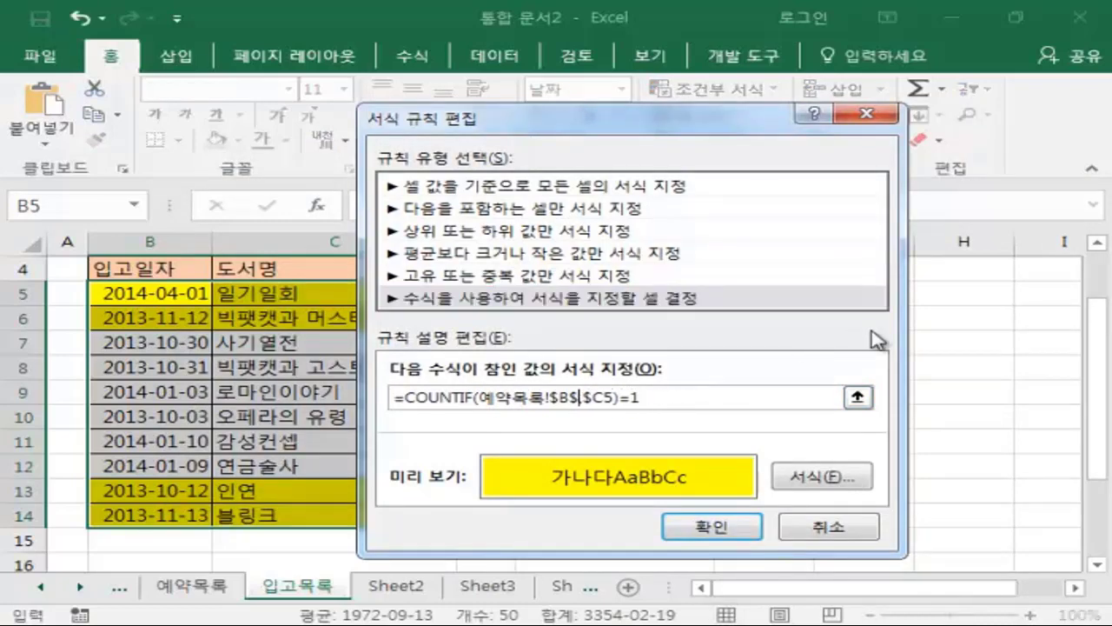
{"action": "key", "text": "BackSpace"}
{"action": "key", "text": "BackSpace"}
{"action": "key", "text": "BackSpace"}
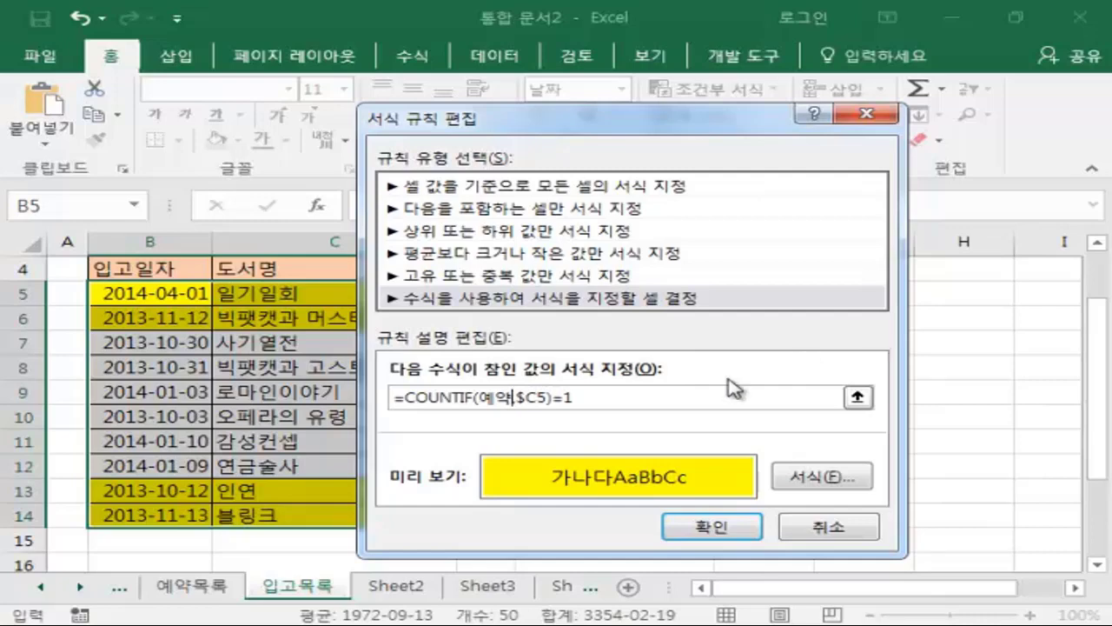
{"action": "left_click", "coordinate": [714, 528]}
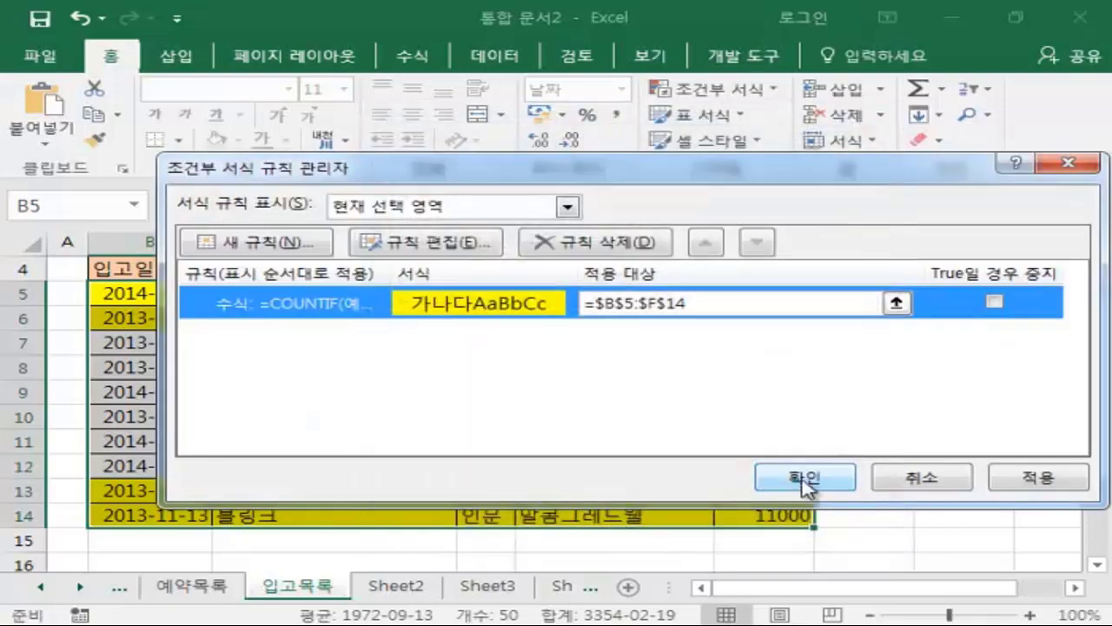
{"action": "left_click", "coordinate": [804, 483]}
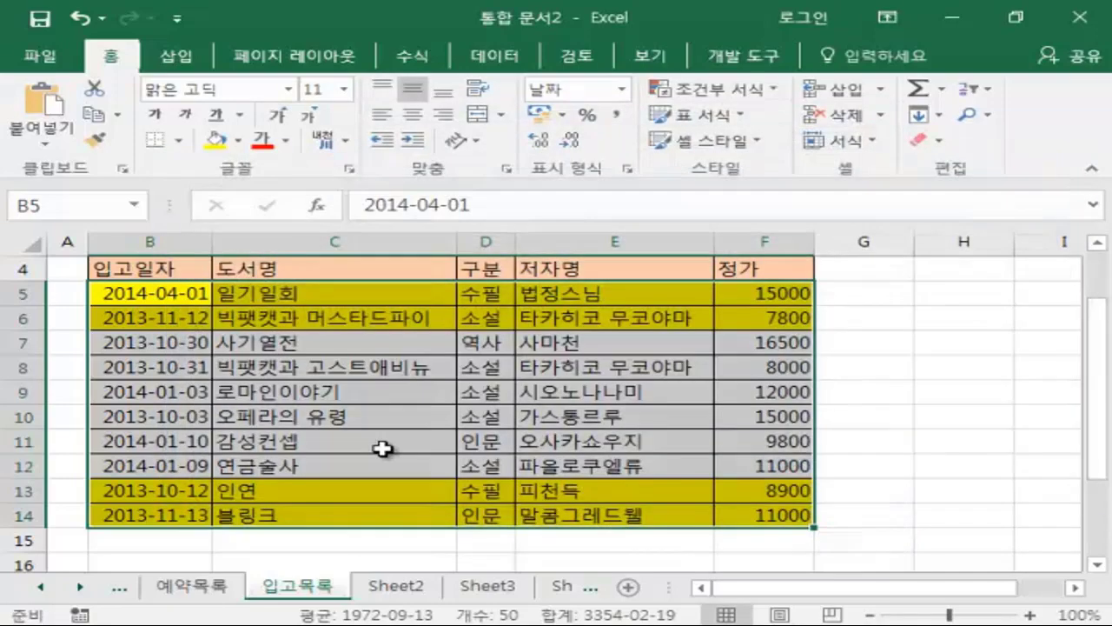
{"action": "left_click", "coordinate": [925, 434]}
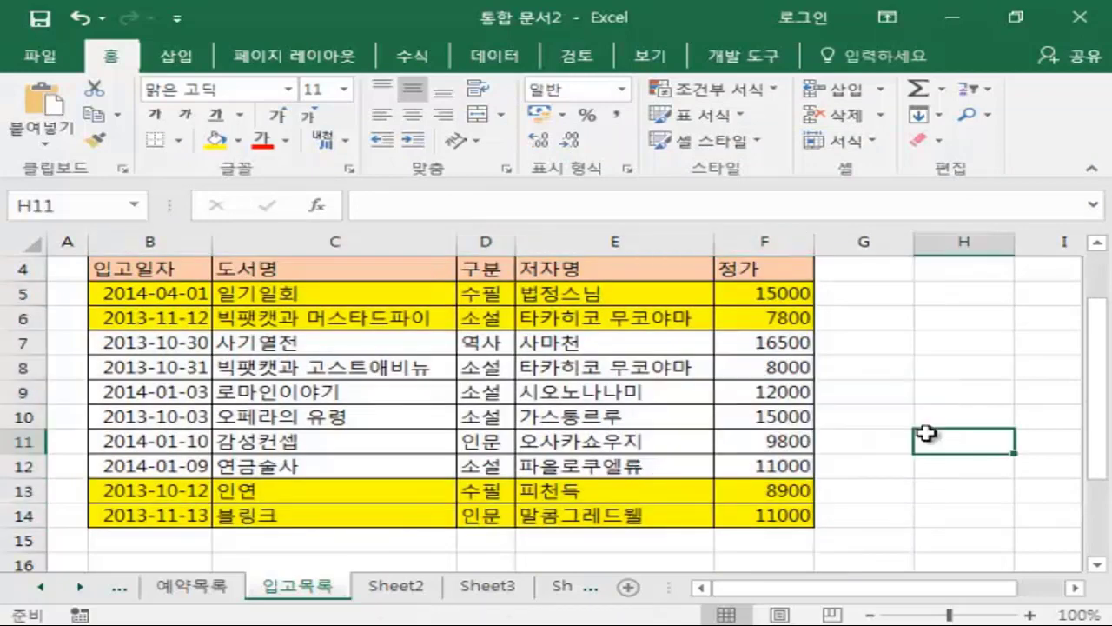
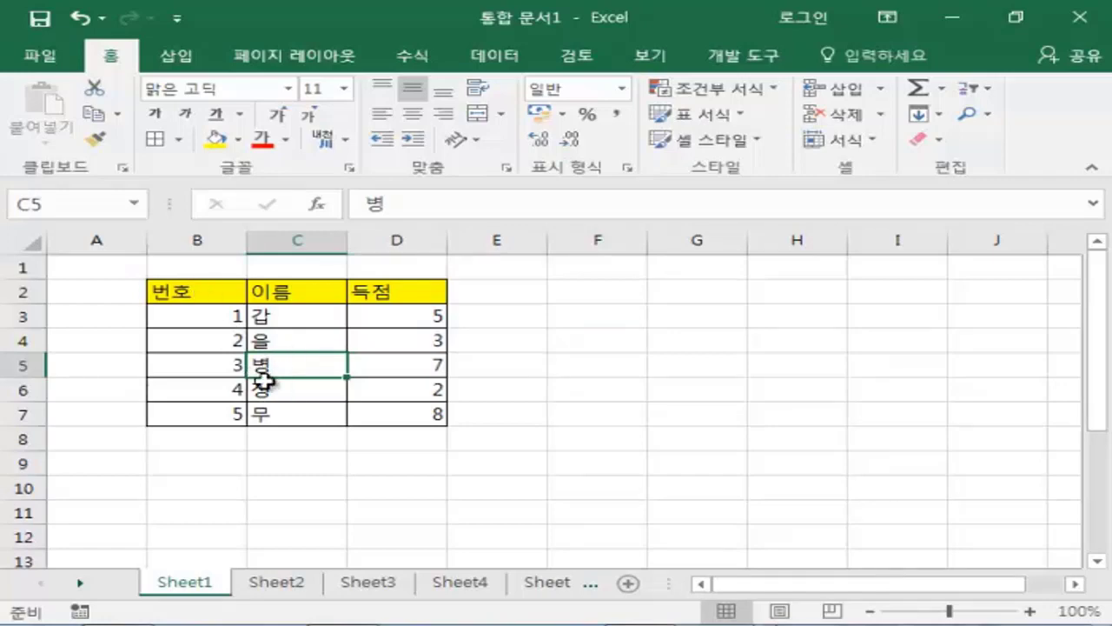
Step: Enter the formula =OFFSET(B2,3,1) in cell F3 of Sheet1 in 통합 문서1
{"action": "left_click", "coordinate": [600, 323]}
{"action": "type", "text": "="}
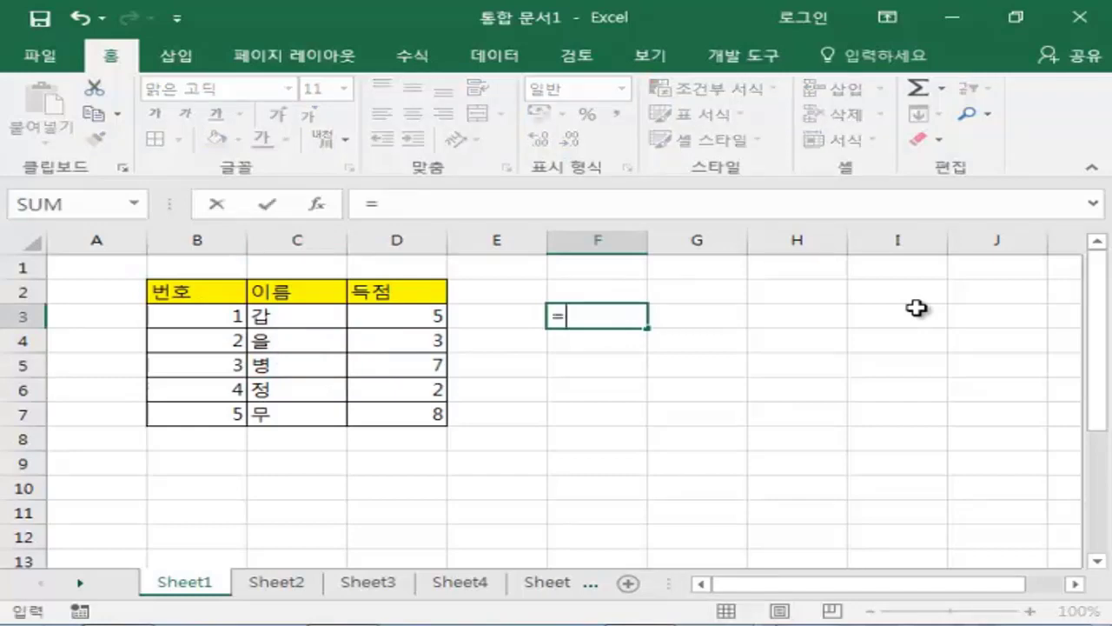
{"action": "type", "text": "offse"}
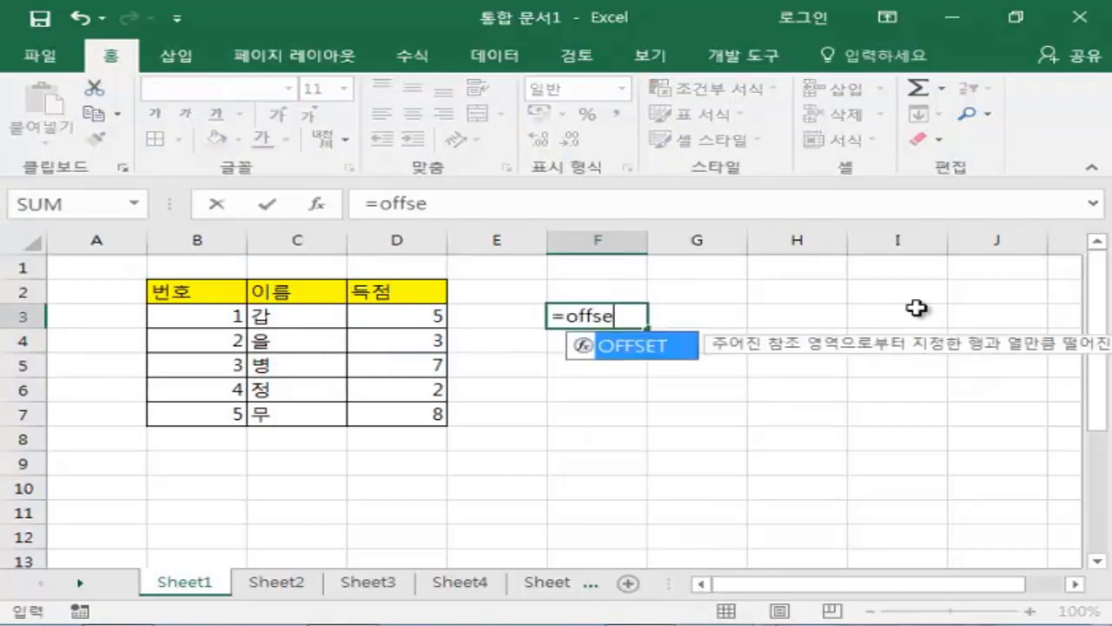
{"action": "type", "text": "t("}
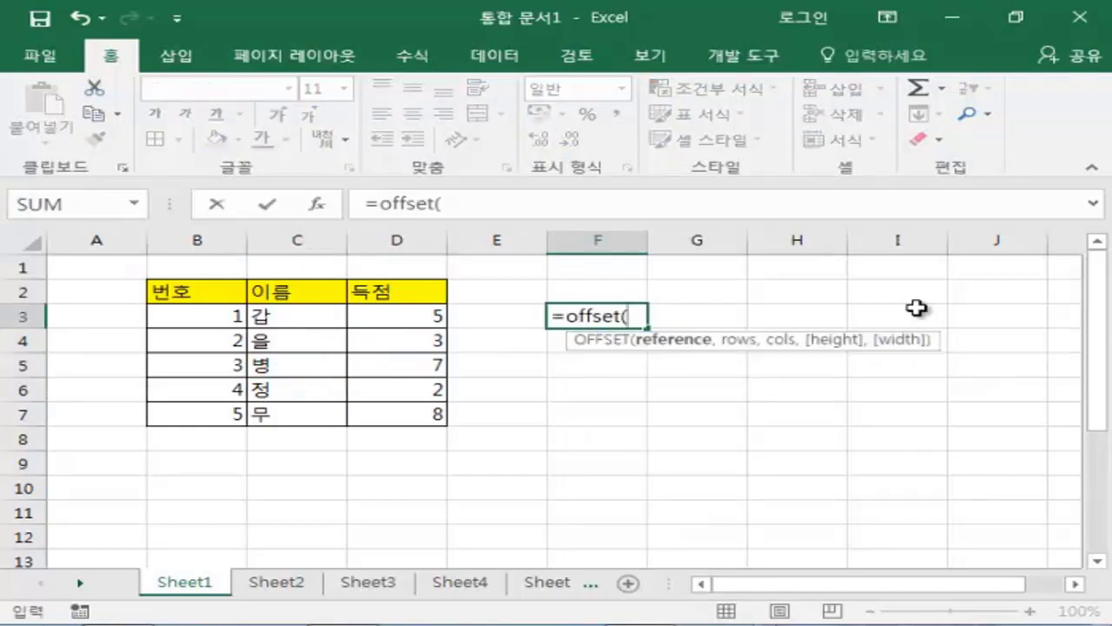
{"action": "left_click", "coordinate": [177, 292]}
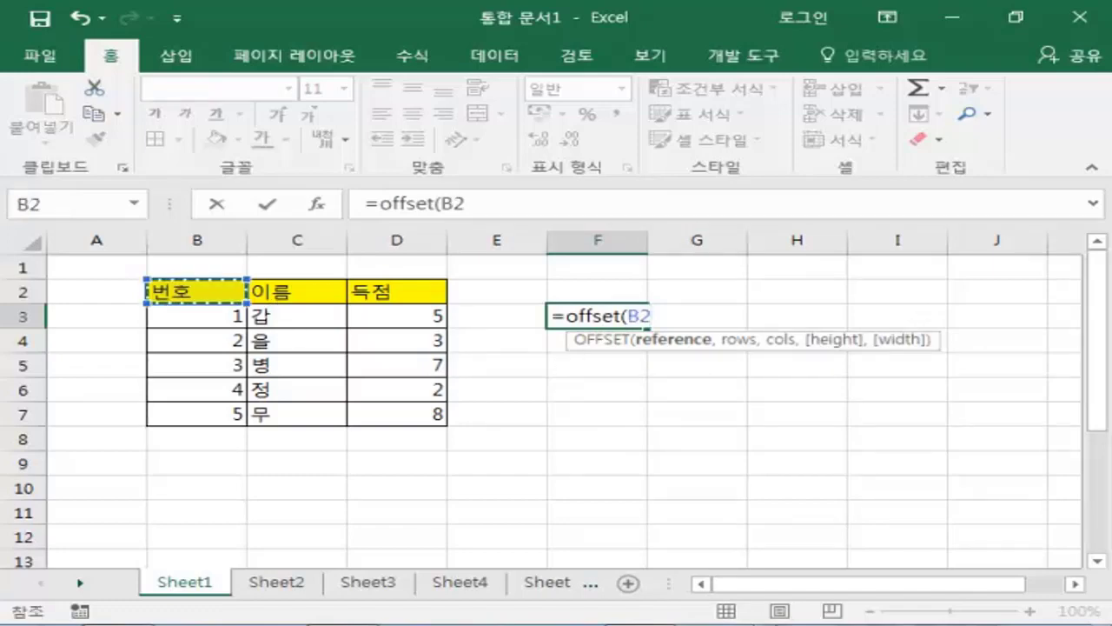
{"action": "type", "text": ",3"}
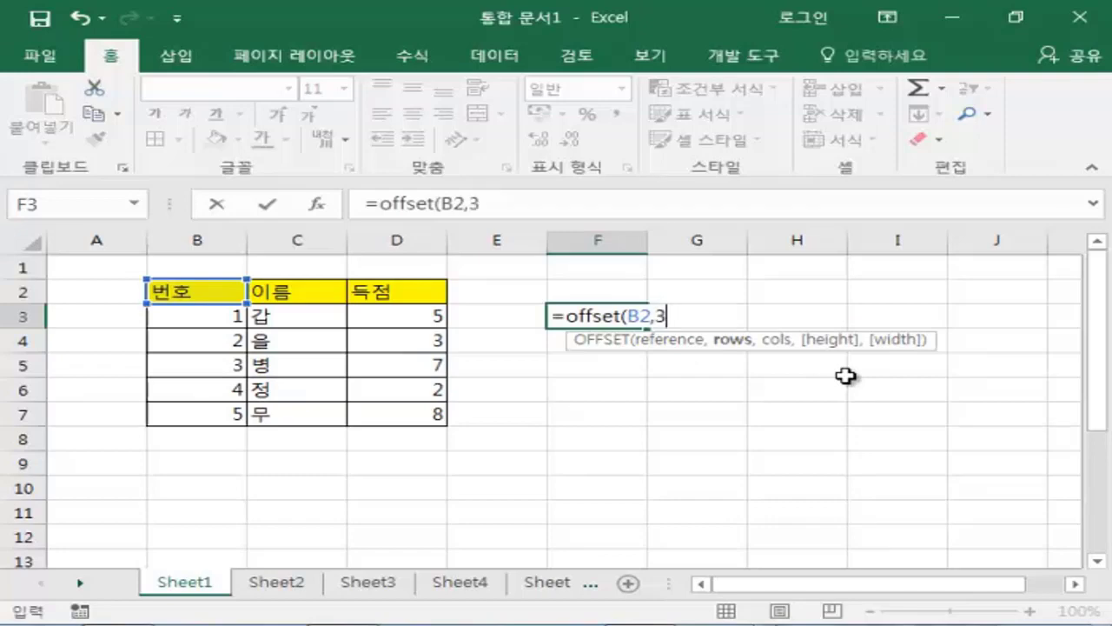
{"action": "type", "text": ","}
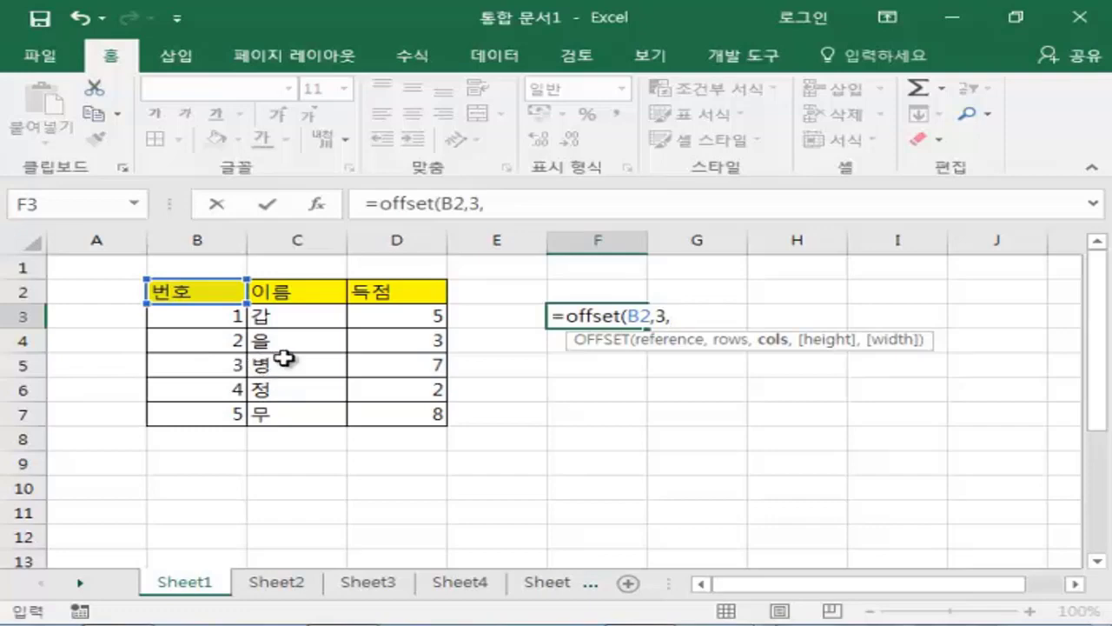
{"action": "type", "text": "1"}
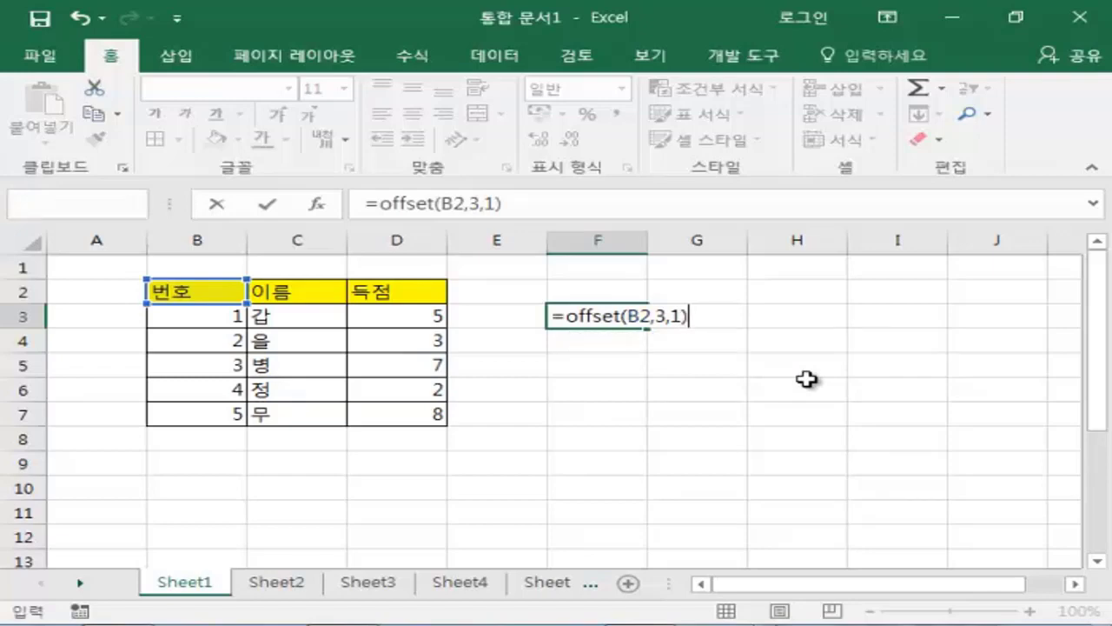
{"action": "key", "text": "Return"}
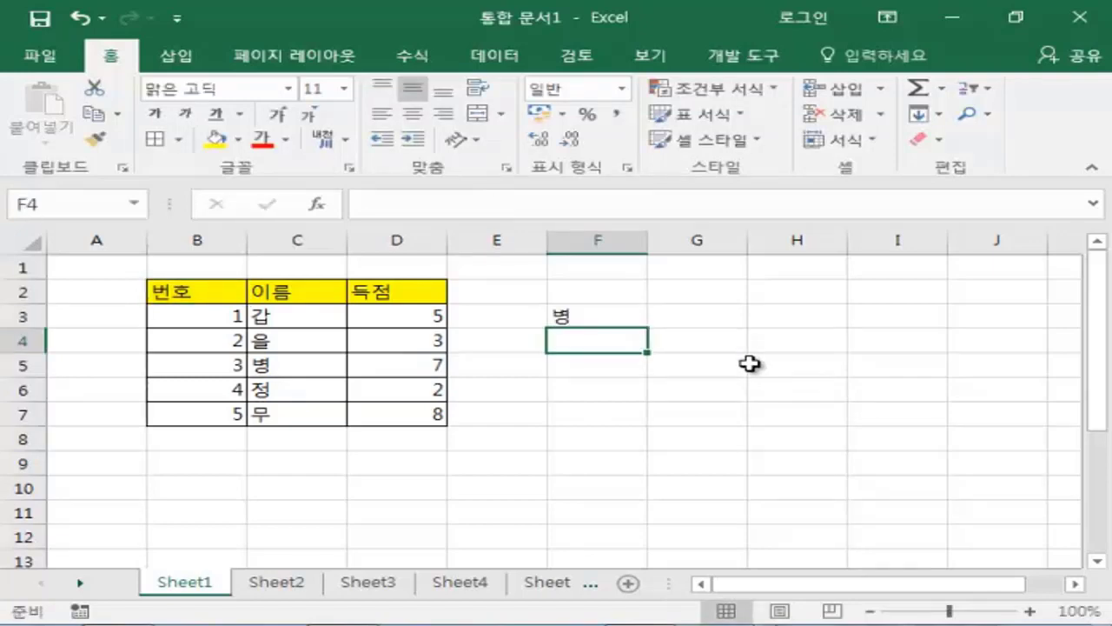
Step: Check the formula in F3 against its reference cell B2 and the cells C5 and D5
{"action": "left_click", "coordinate": [585, 315]}
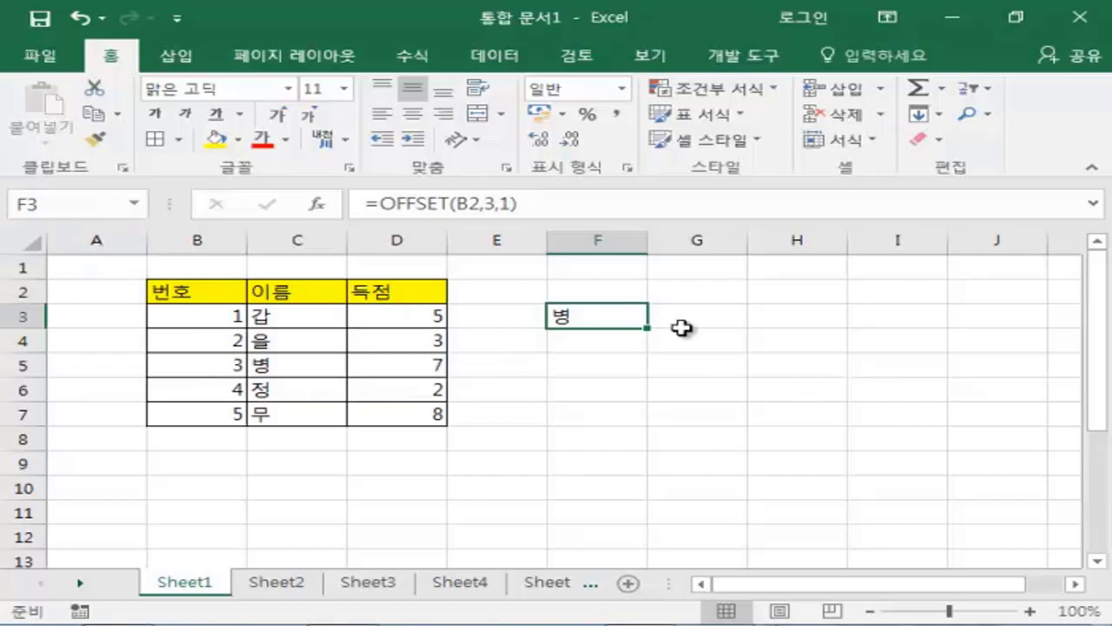
{"action": "left_click", "coordinate": [171, 289]}
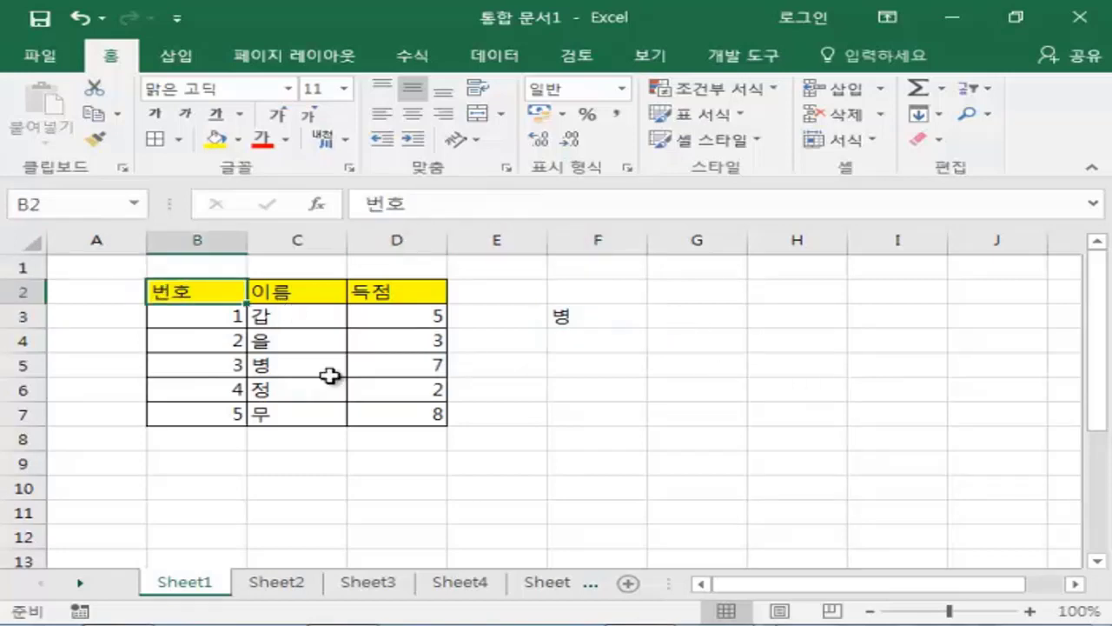
{"action": "left_click", "coordinate": [275, 367]}
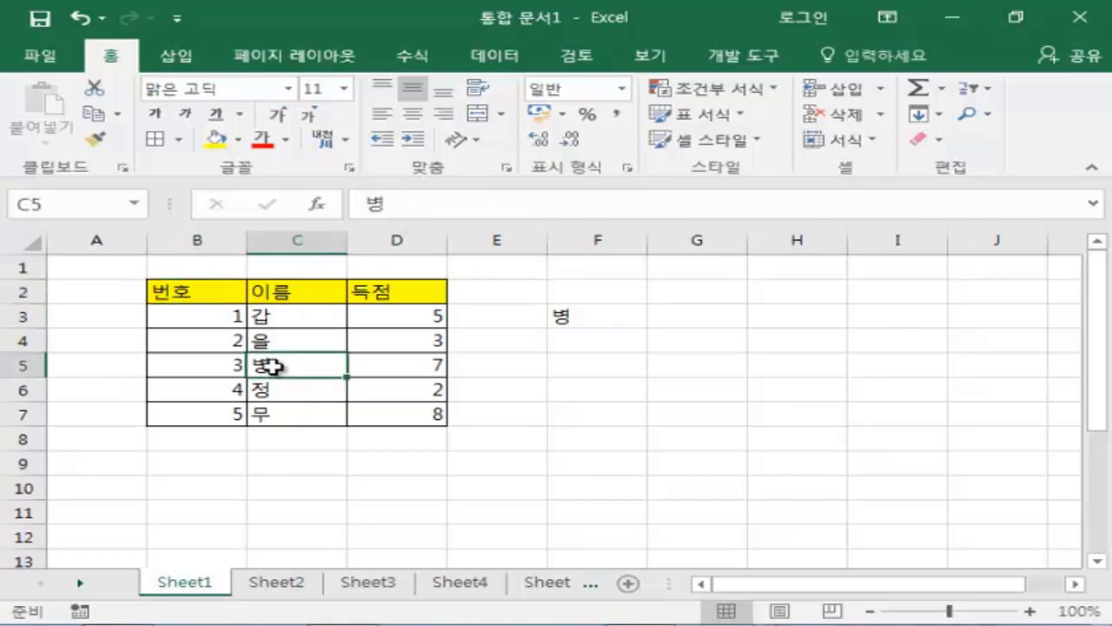
{"action": "left_click", "coordinate": [415, 365]}
Step: Replace the formula in F3 with =OFFSET(B2,3,2) to return the score in the 득점 column
{"action": "left_click", "coordinate": [594, 318]}
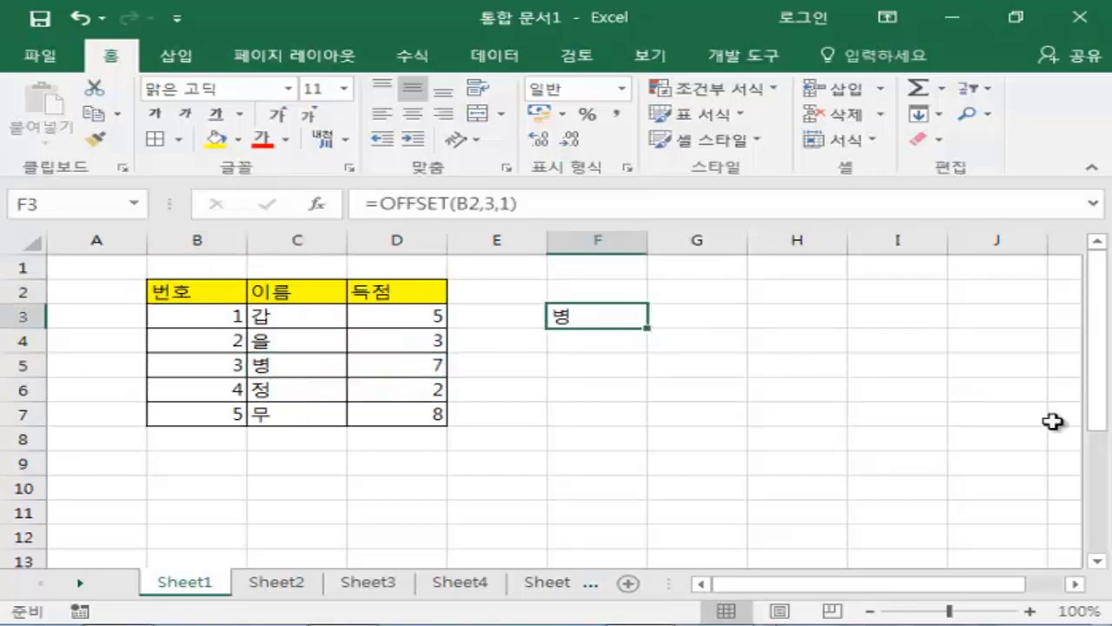
{"action": "key", "text": "Delete"}
{"action": "type", "text": "="}
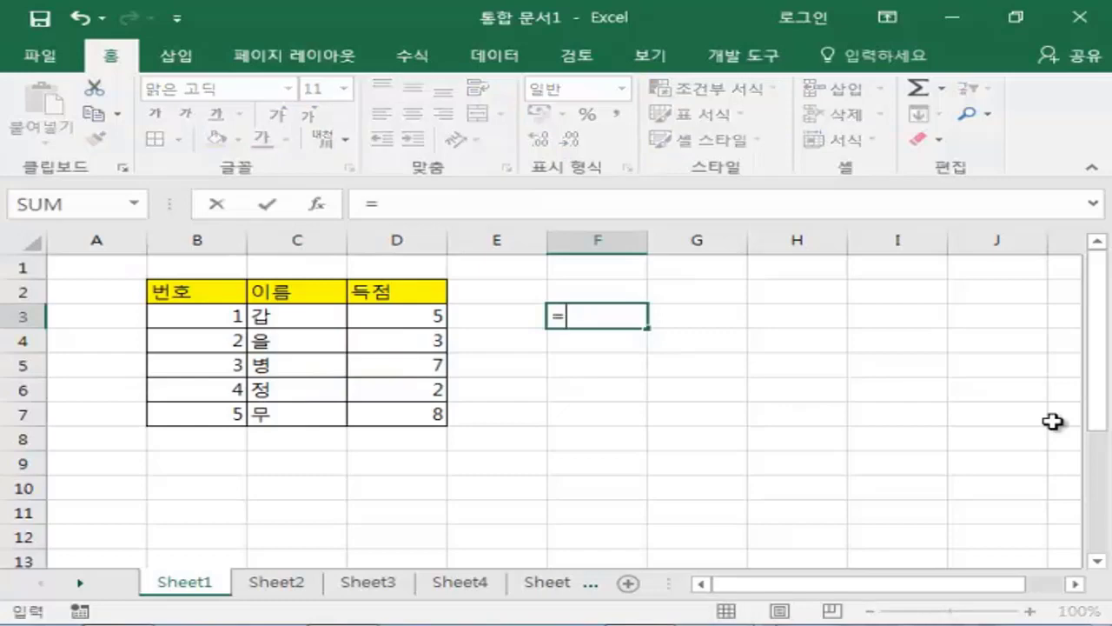
{"action": "type", "text": "offs"}
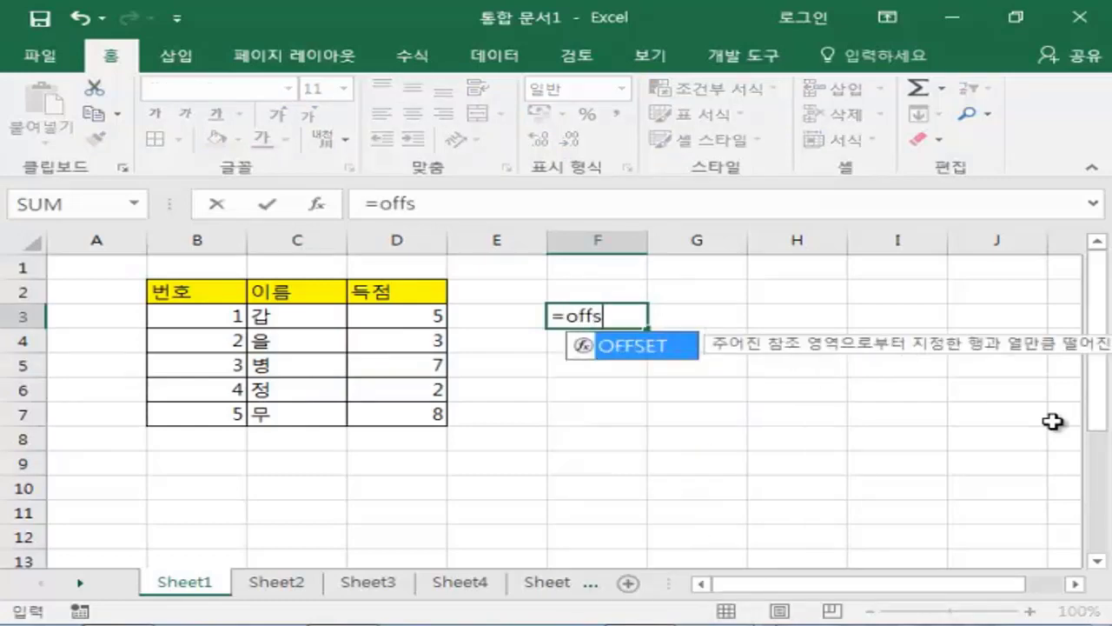
{"action": "type", "text": "et("}
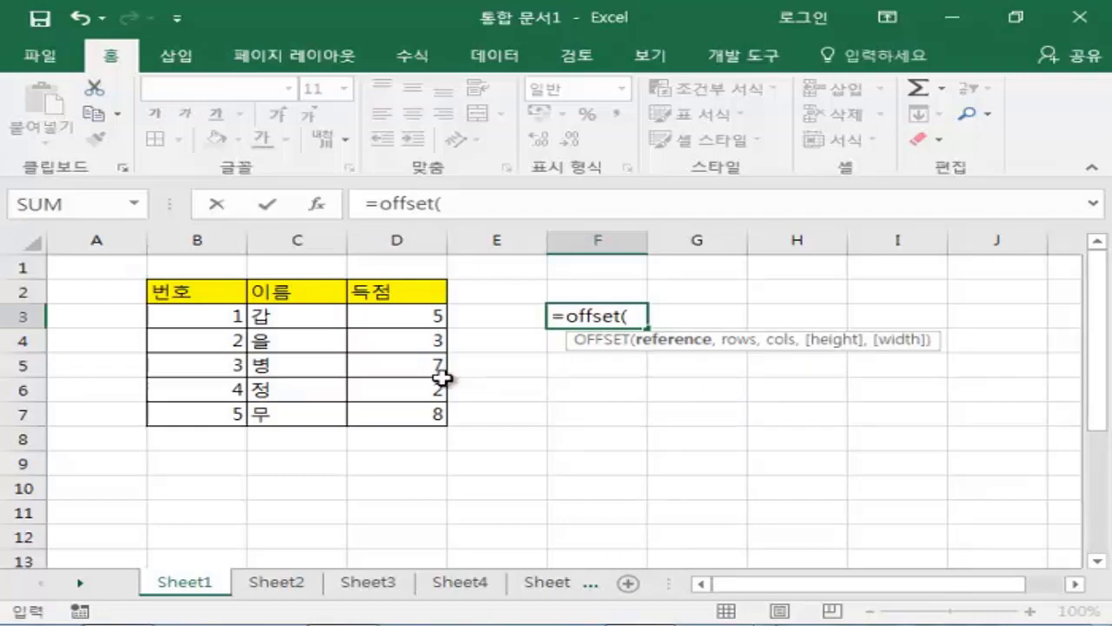
{"action": "left_click", "coordinate": [186, 289]}
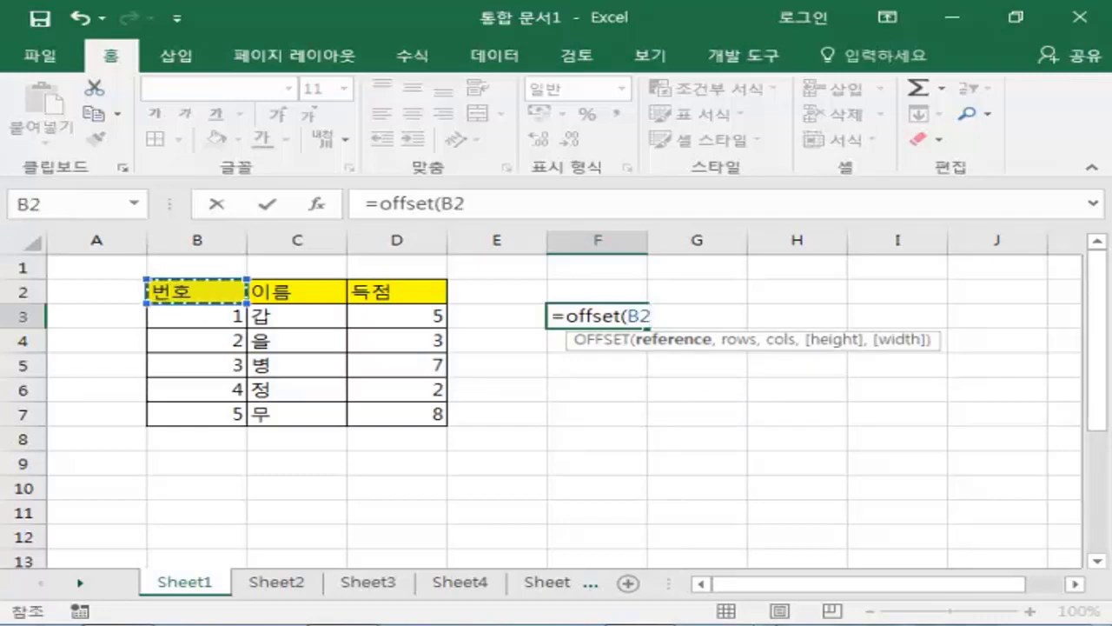
{"action": "type", "text": ","}
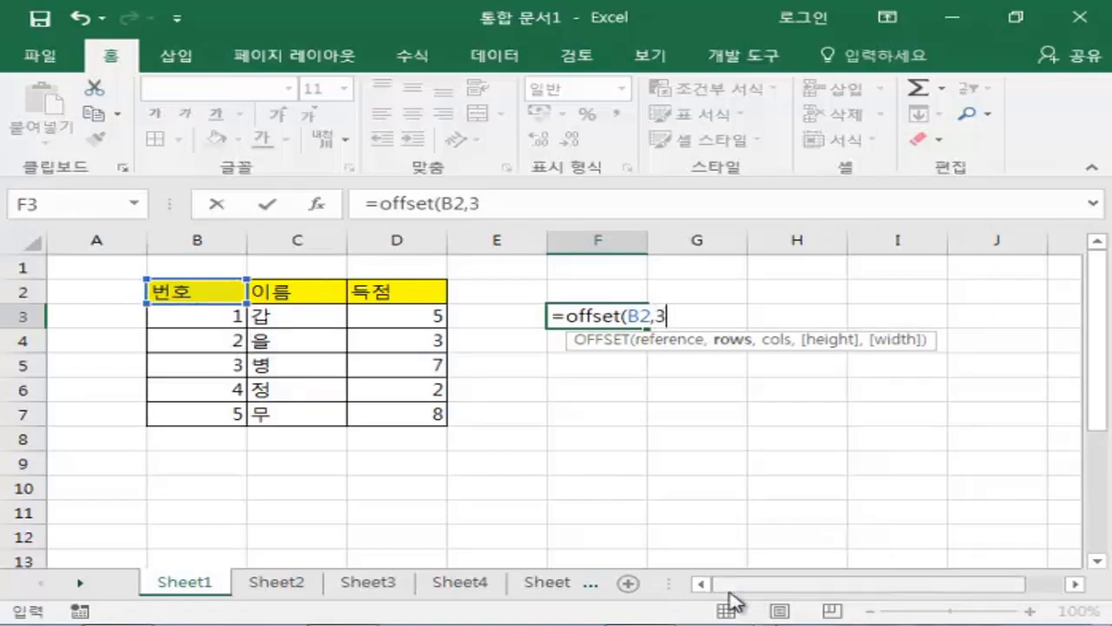
{"action": "type", "text": "3,2"}
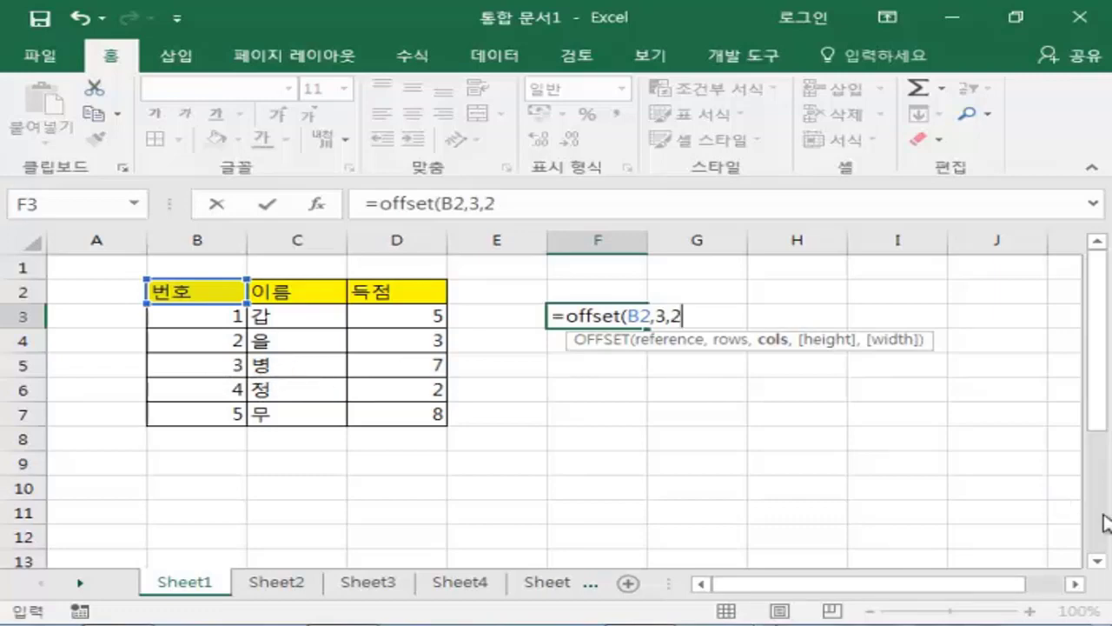
{"action": "key", "text": "Return"}
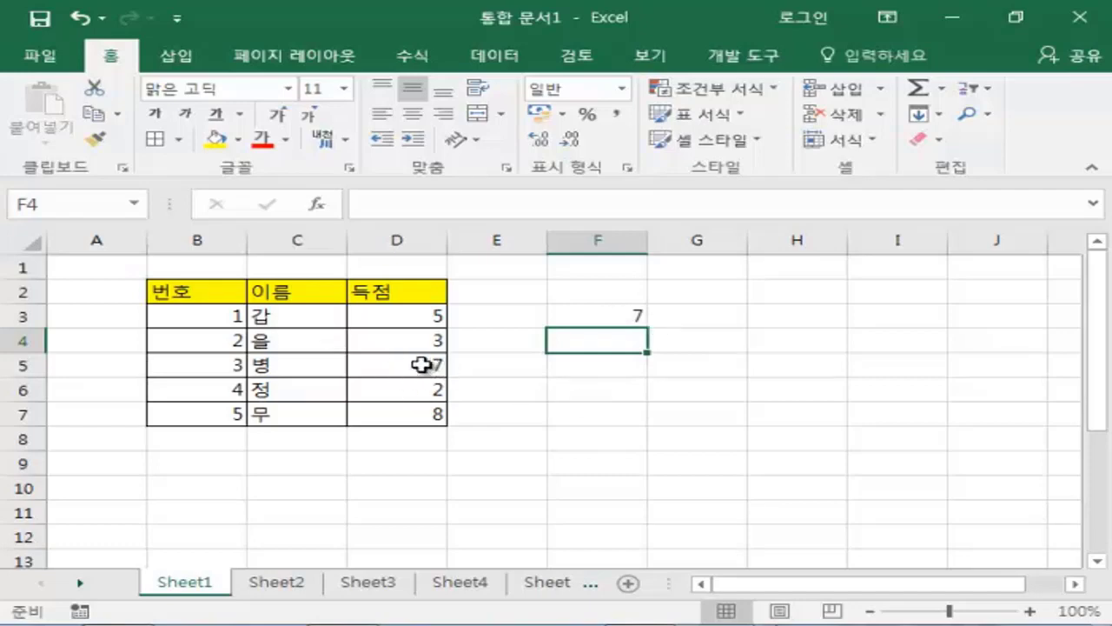
Step: Compare the F3 result with cell D5, the name in C5 and the 득점 cells D6 and D7
{"action": "left_click", "coordinate": [422, 365]}
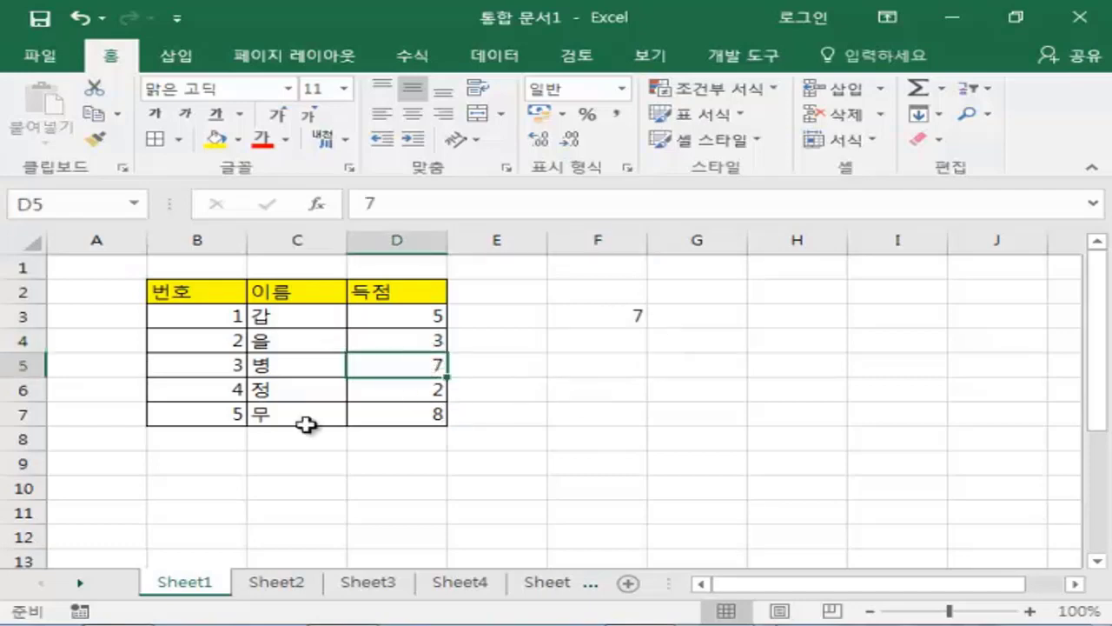
{"action": "left_click", "coordinate": [300, 367]}
{"action": "left_click", "coordinate": [368, 365]}
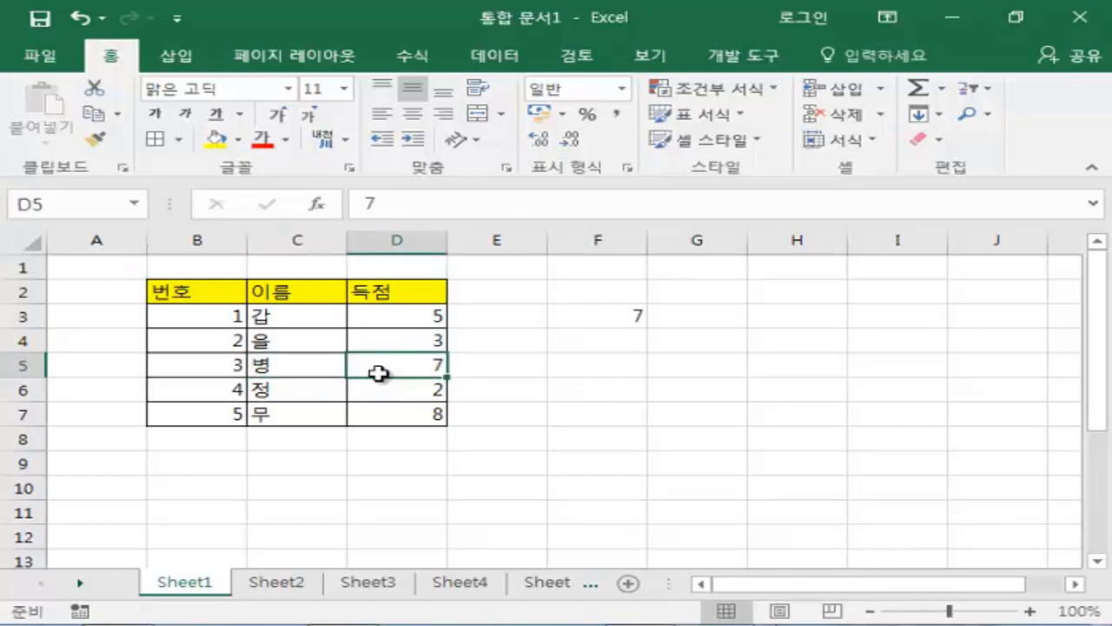
{"action": "left_click", "coordinate": [360, 391]}
{"action": "left_click", "coordinate": [365, 412]}
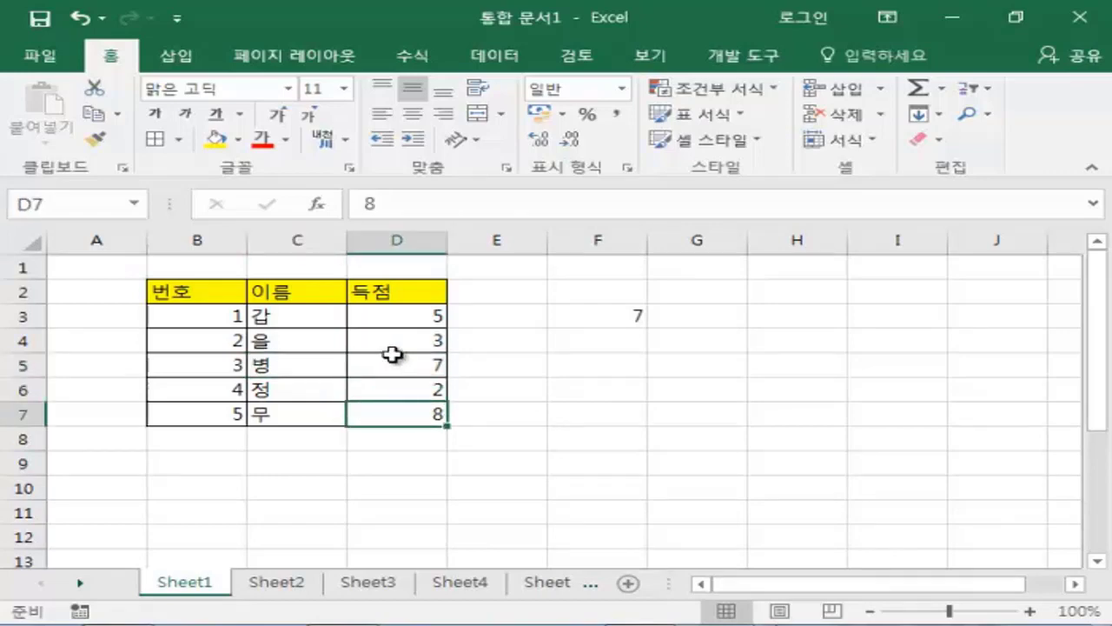
Step: Compare the 득점 cells D5:D7 and the name in C5 with the OFFSET formula in F3
{"action": "left_click_drag", "start_coordinate": [393, 357], "coordinate": [397, 409]}
{"action": "left_click", "coordinate": [584, 388]}
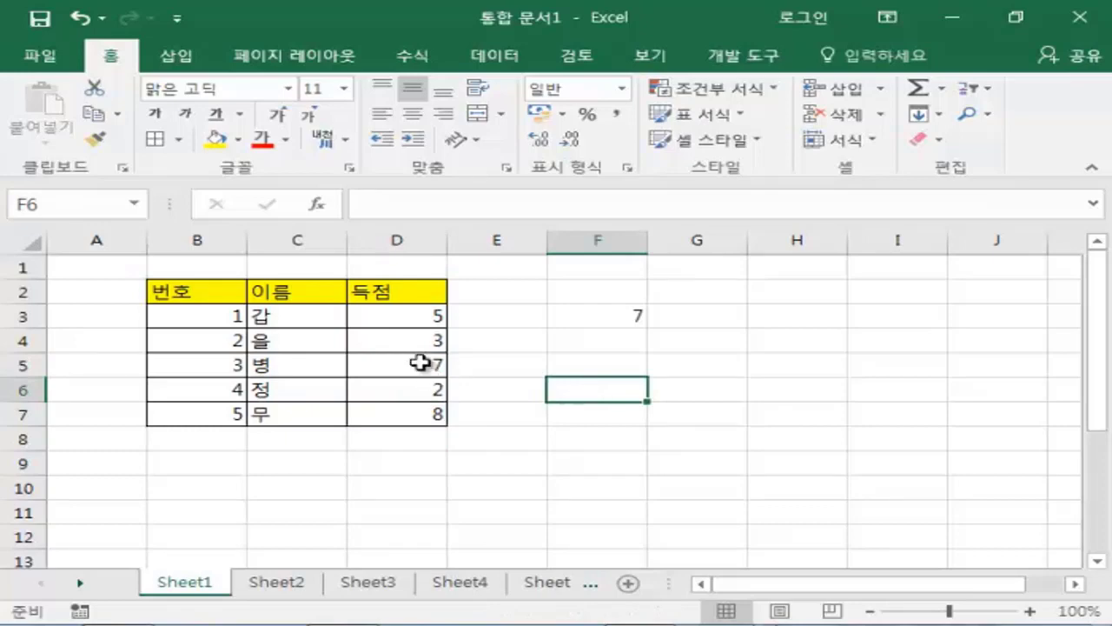
{"action": "left_click", "coordinate": [295, 371]}
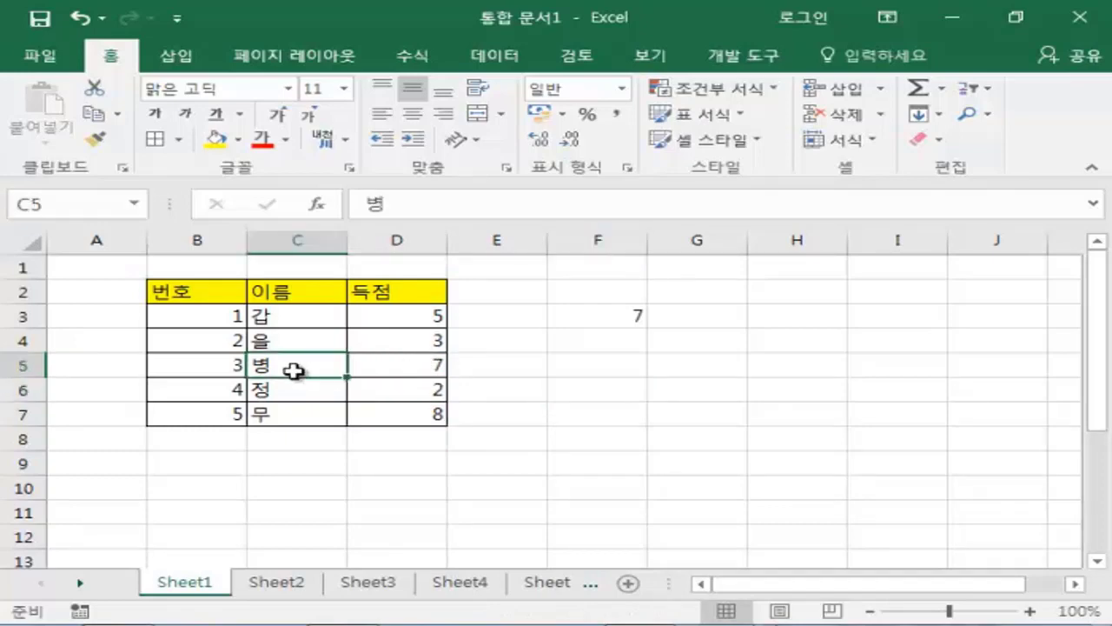
{"action": "left_click_drag", "start_coordinate": [409, 363], "coordinate": [399, 418]}
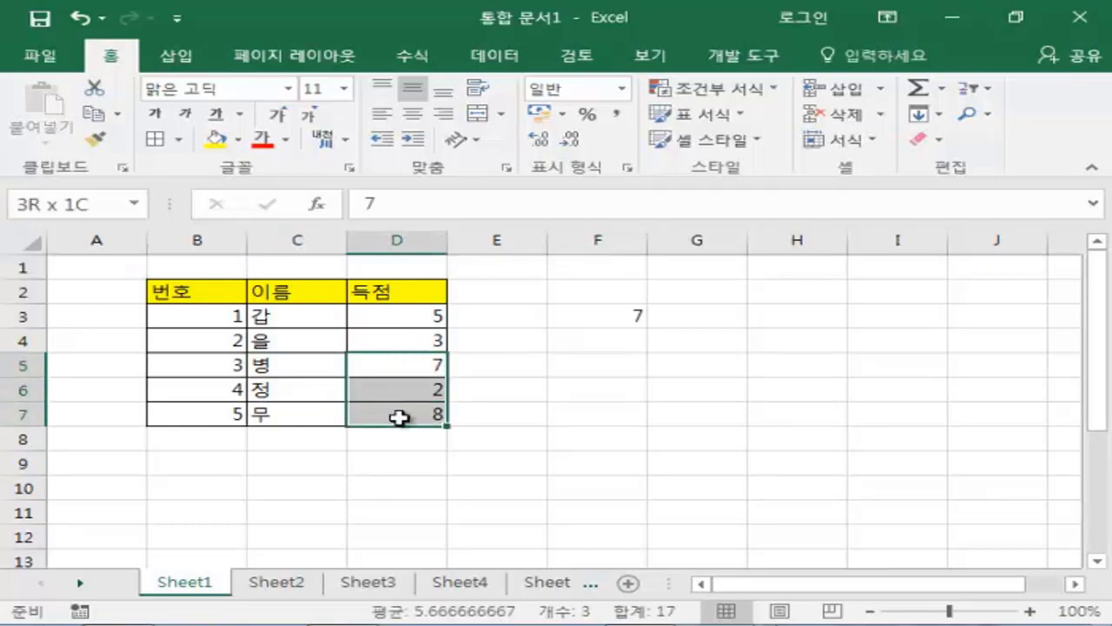
{"action": "left_click", "coordinate": [504, 415]}
{"action": "left_click_drag", "start_coordinate": [390, 353], "coordinate": [392, 414]}
{"action": "left_click", "coordinate": [738, 486]}
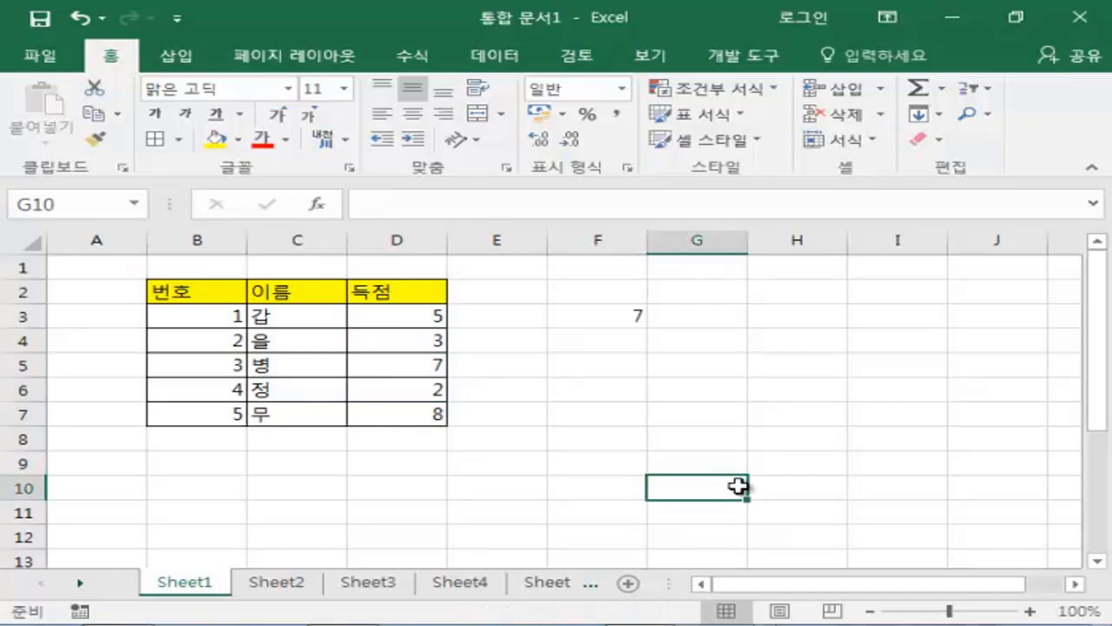
{"action": "left_click", "coordinate": [616, 345]}
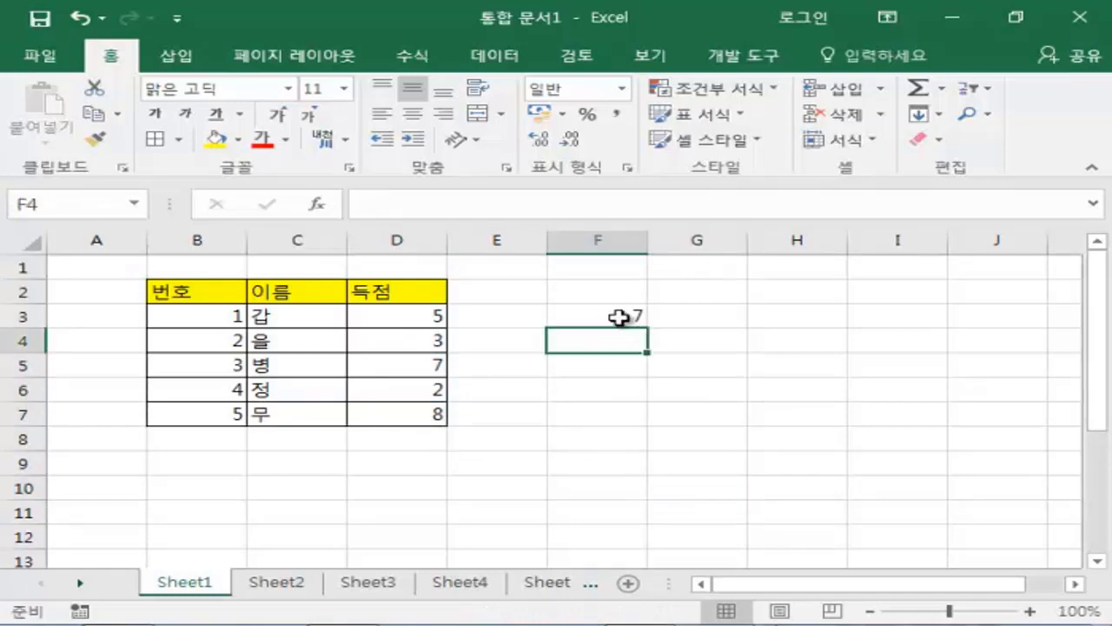
{"action": "left_click", "coordinate": [619, 318]}
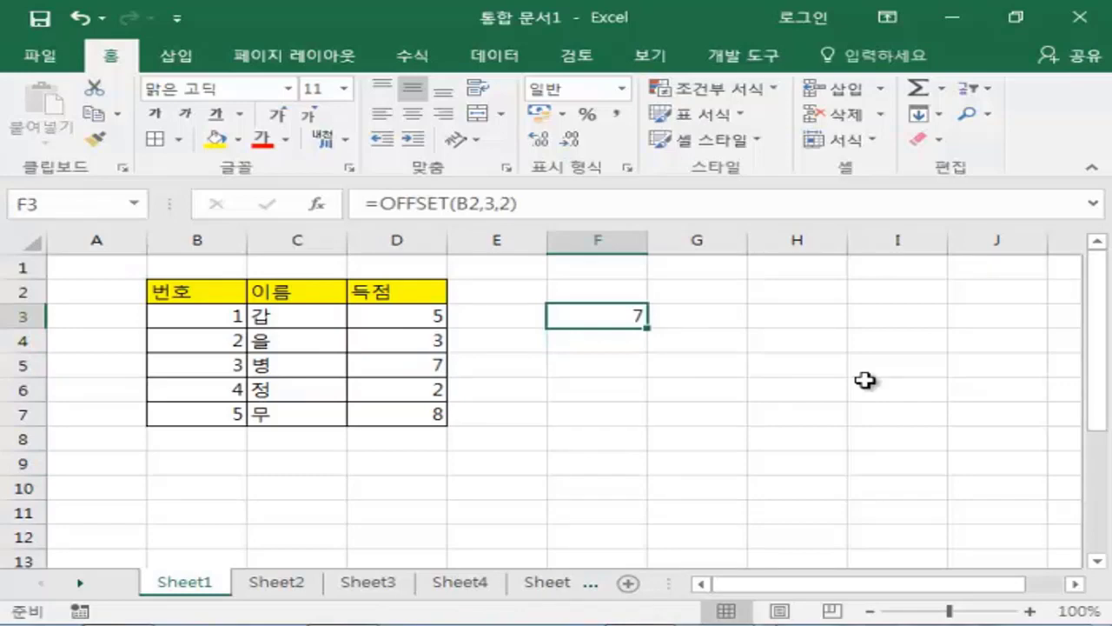
{"action": "left_click", "coordinate": [378, 359]}
{"action": "left_click_drag", "start_coordinate": [380, 365], "coordinate": [387, 414]}
{"action": "left_click", "coordinate": [646, 461]}
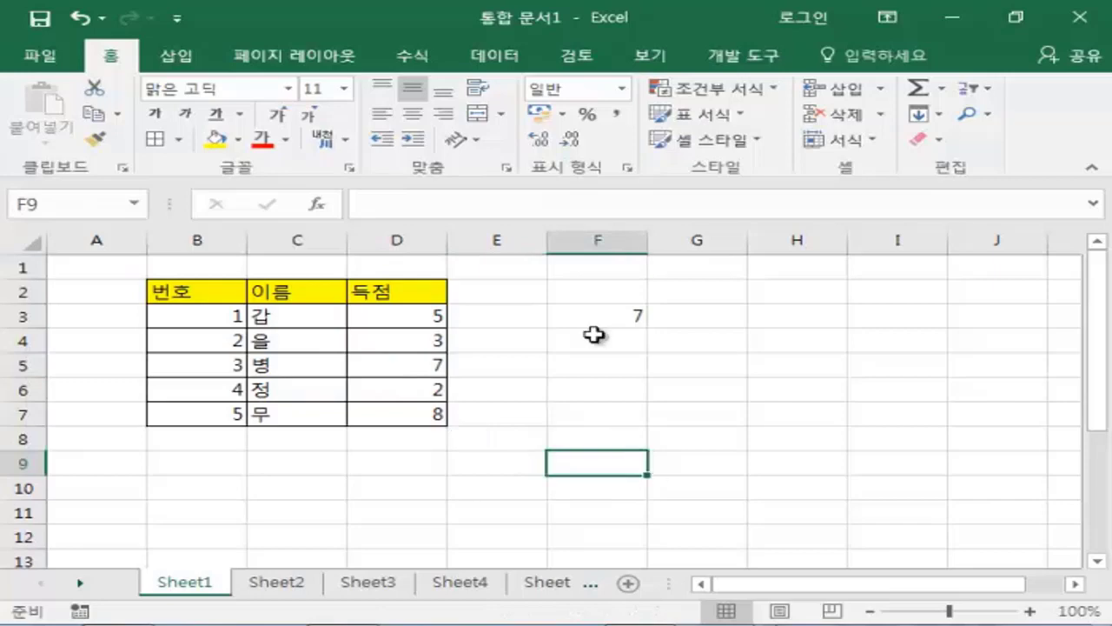
Step: Try returning the three-row 득점 range in F3 with =OFFSET(B2,3,2,3,1), and clear the cell
{"action": "left_click", "coordinate": [620, 316]}
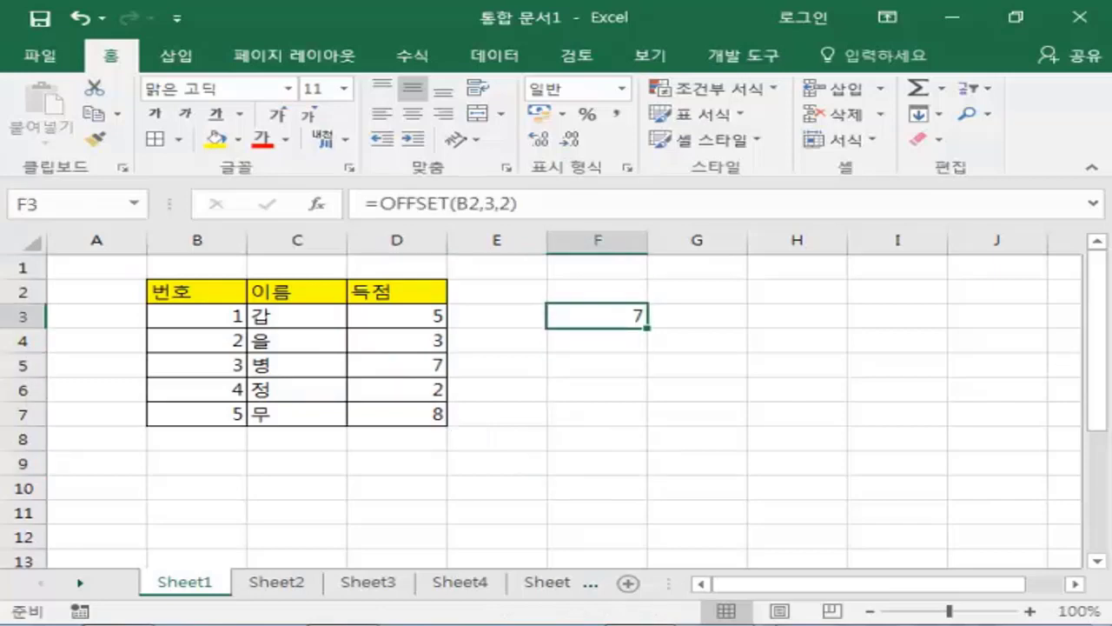
{"action": "key", "text": "Delete"}
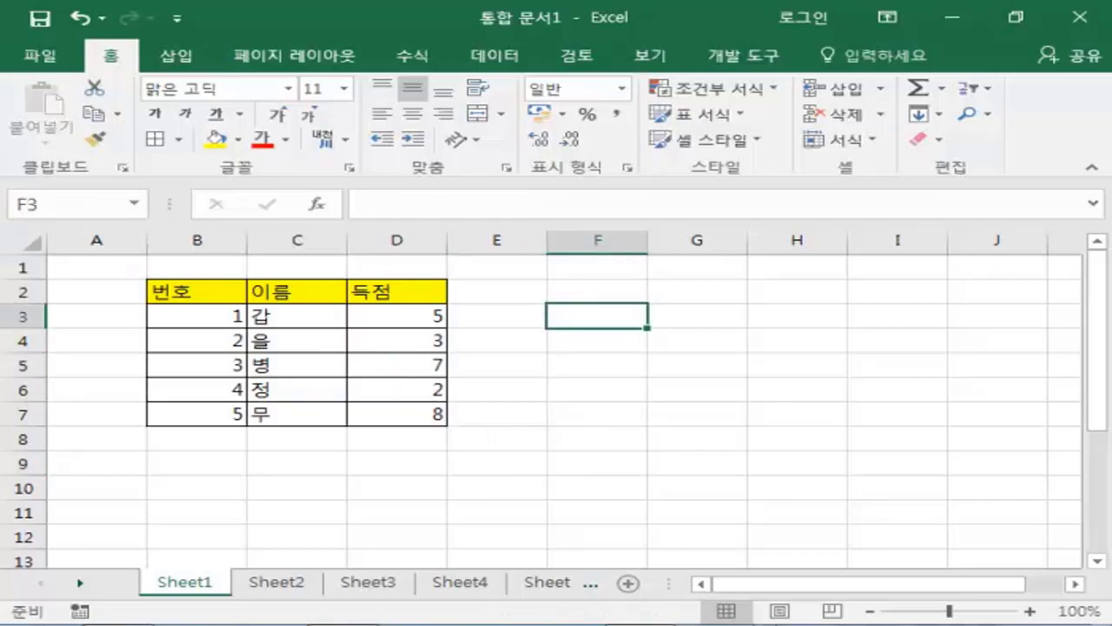
{"action": "type", "text": "=off"}
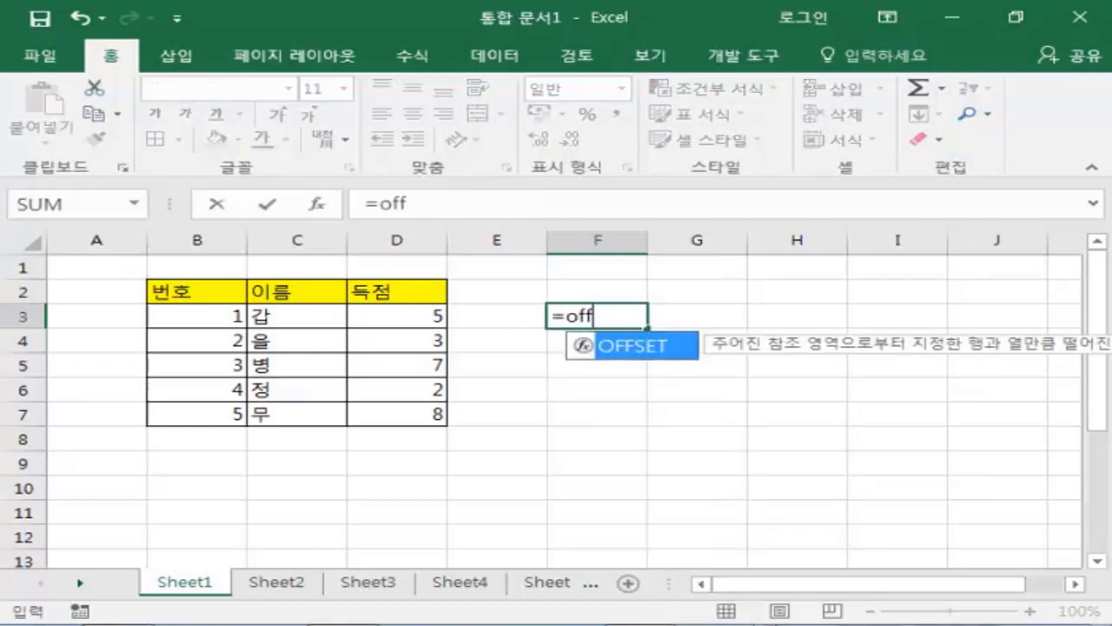
{"action": "type", "text": "set("}
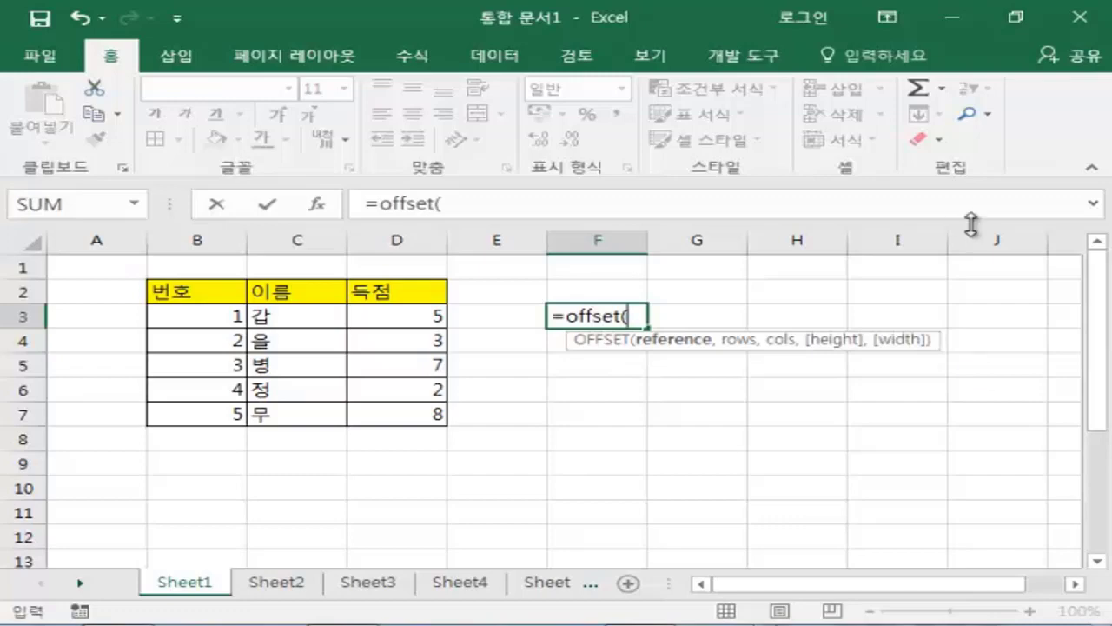
{"action": "left_click", "coordinate": [189, 293]}
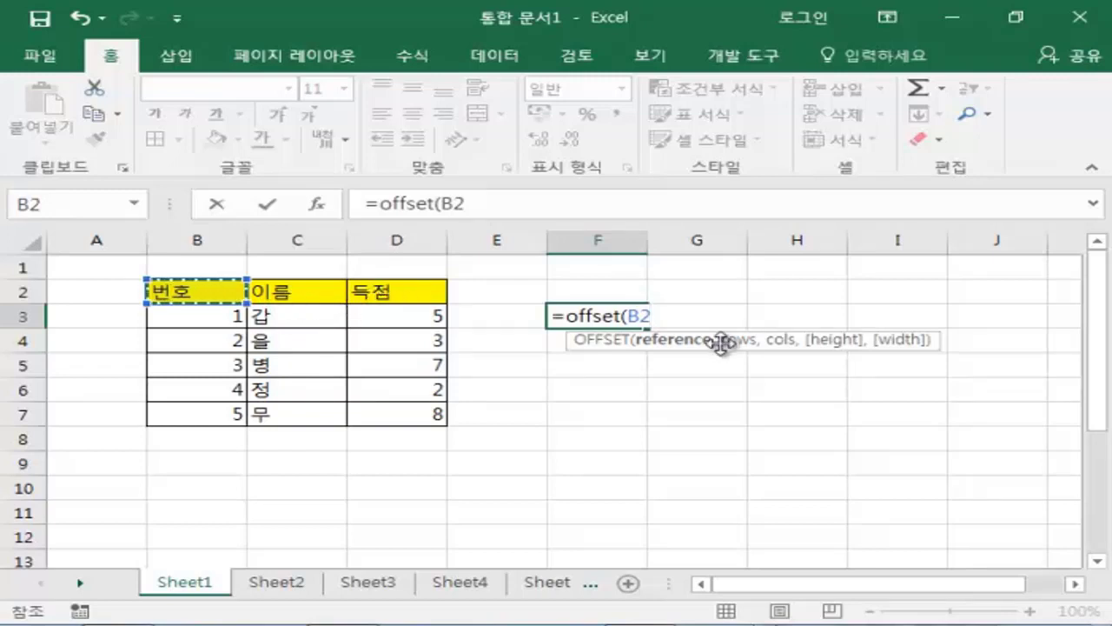
{"action": "type", "text": ",3"}
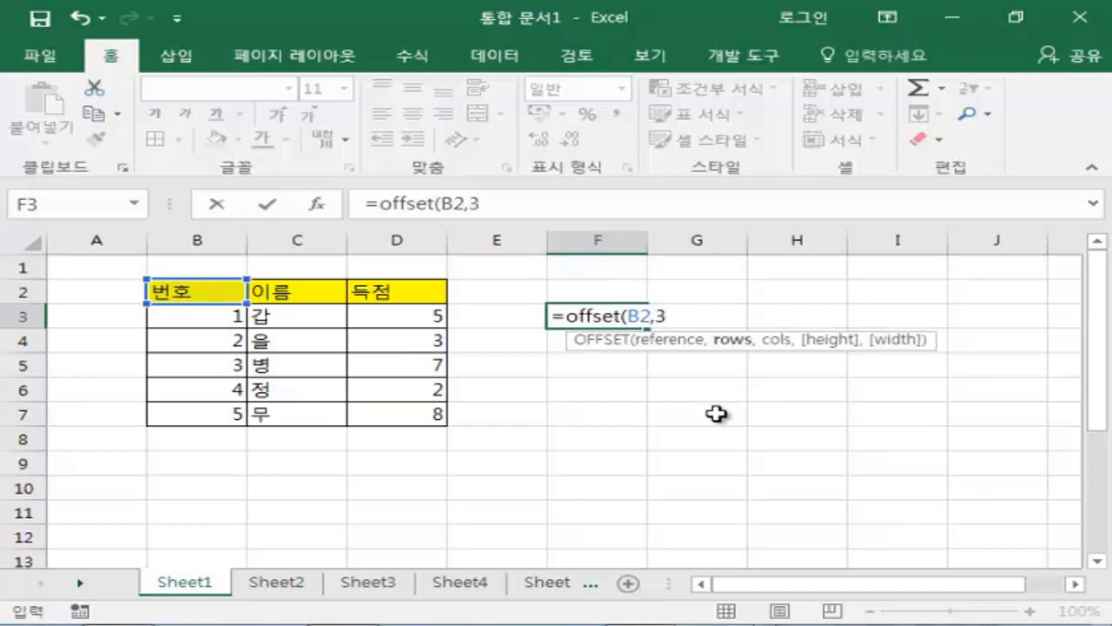
{"action": "type", "text": ","}
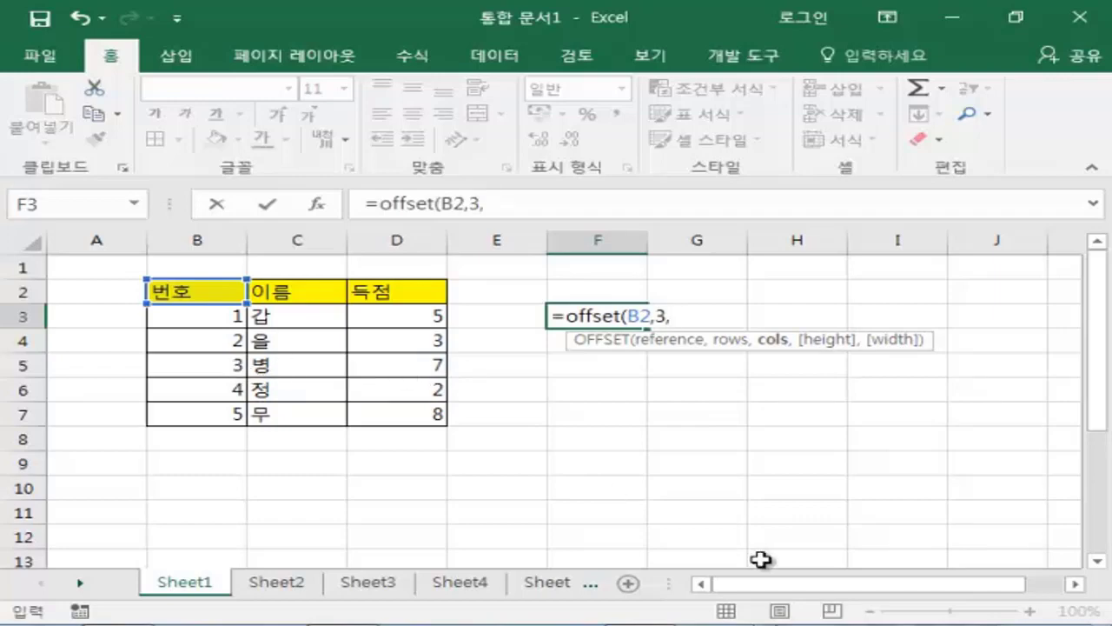
{"action": "type", "text": "2,"}
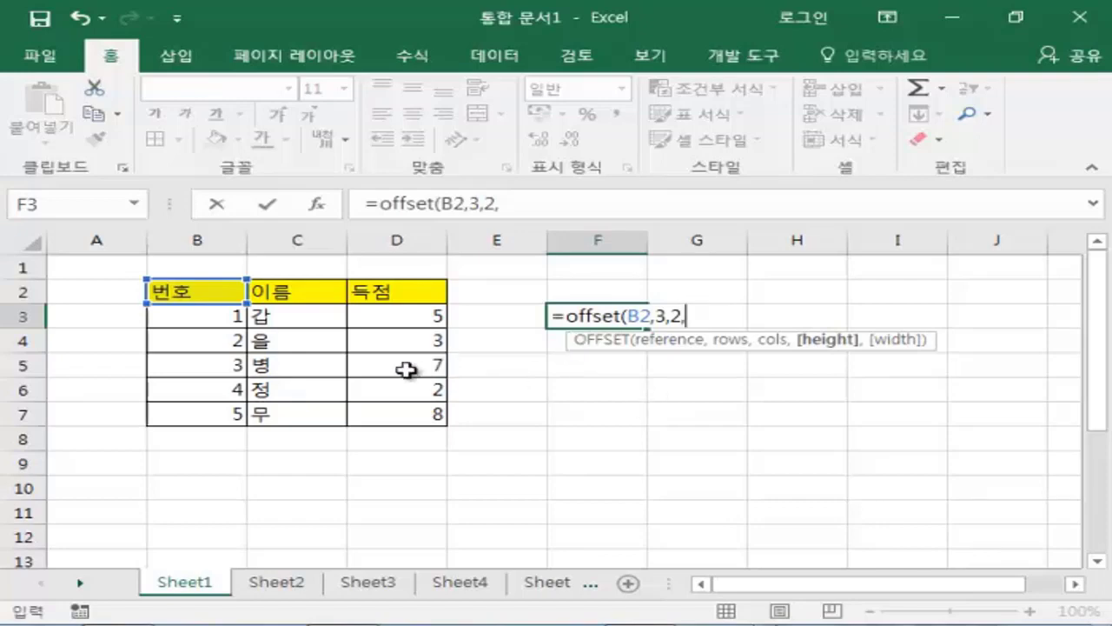
{"action": "type", "text": "3"}
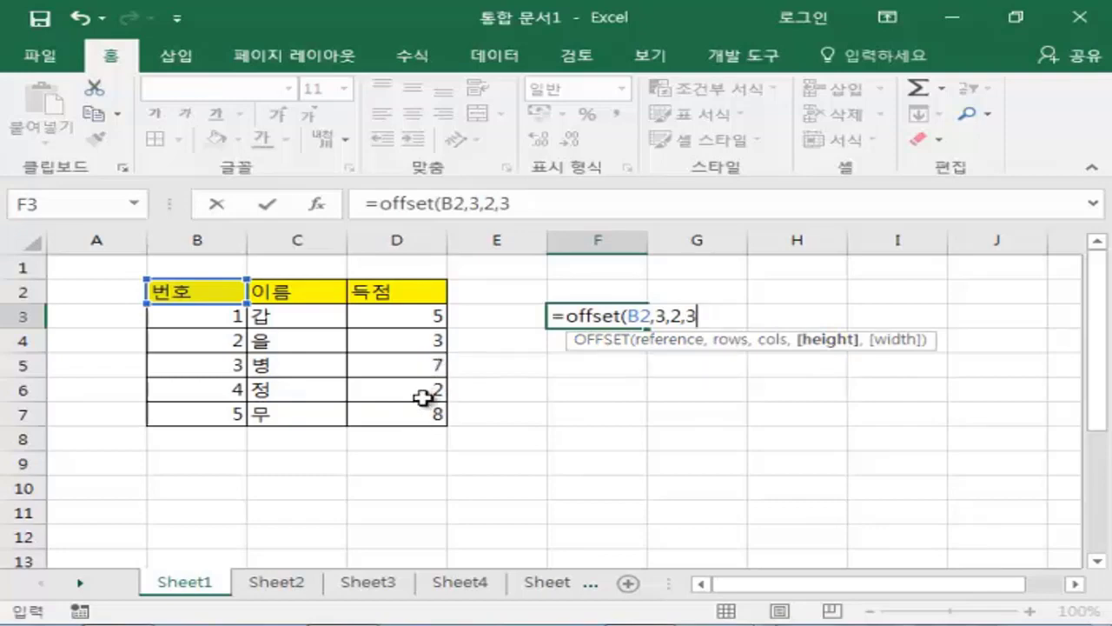
{"action": "type", "text": ",1)"}
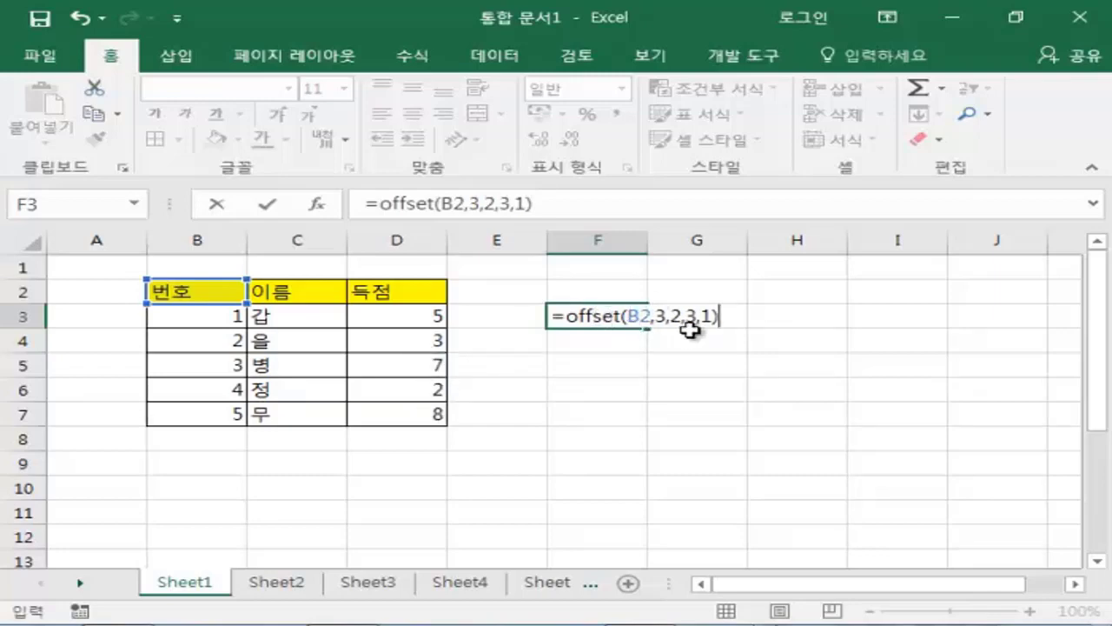
{"action": "key", "text": "Return"}
{"action": "left_click", "coordinate": [624, 316]}
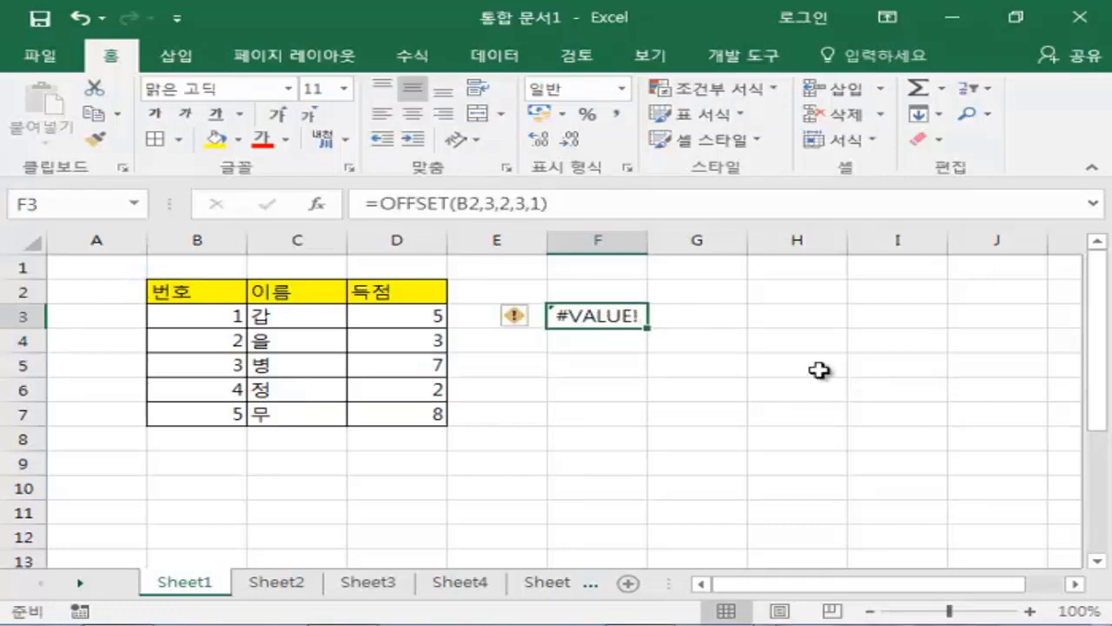
{"action": "key", "text": "Delete"}
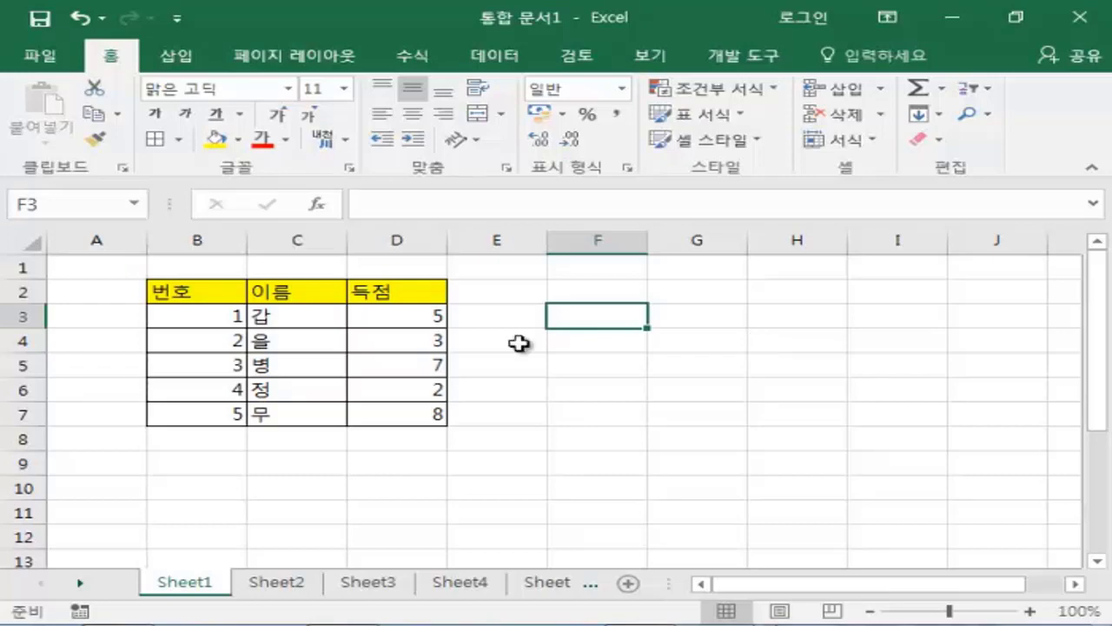
Step: Enter =SUM(OFFSET(B2,3,2,3)) in F3 to add up the 득점 cells D5:D7
{"action": "left_click", "coordinate": [406, 362]}
{"action": "left_click_drag", "start_coordinate": [406, 361], "coordinate": [417, 422]}
{"action": "left_click", "coordinate": [509, 389]}
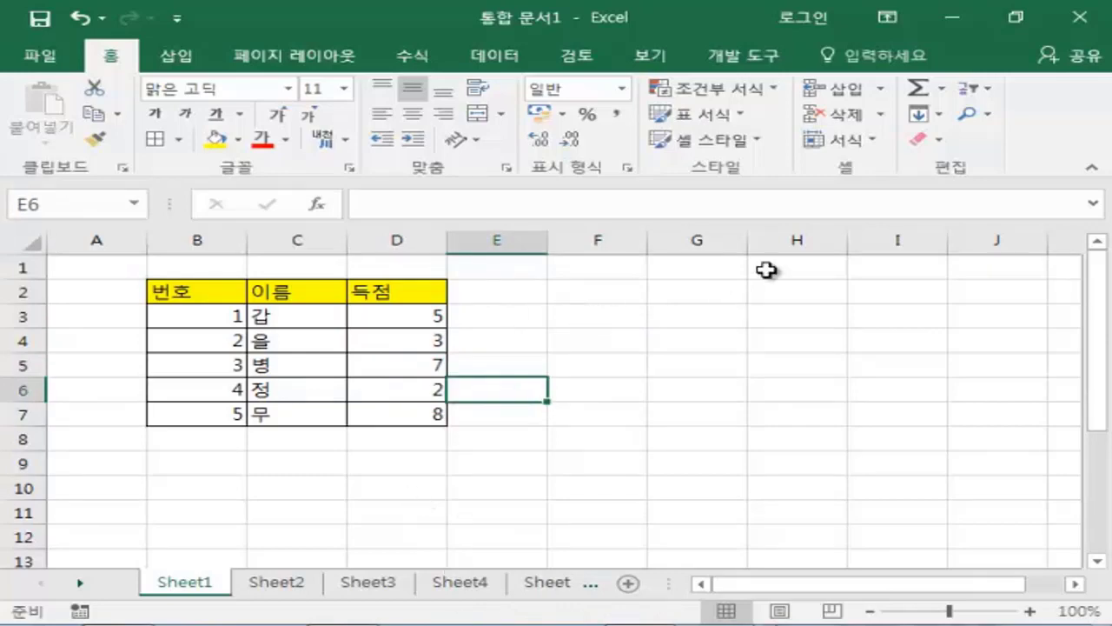
{"action": "left_click", "coordinate": [598, 318]}
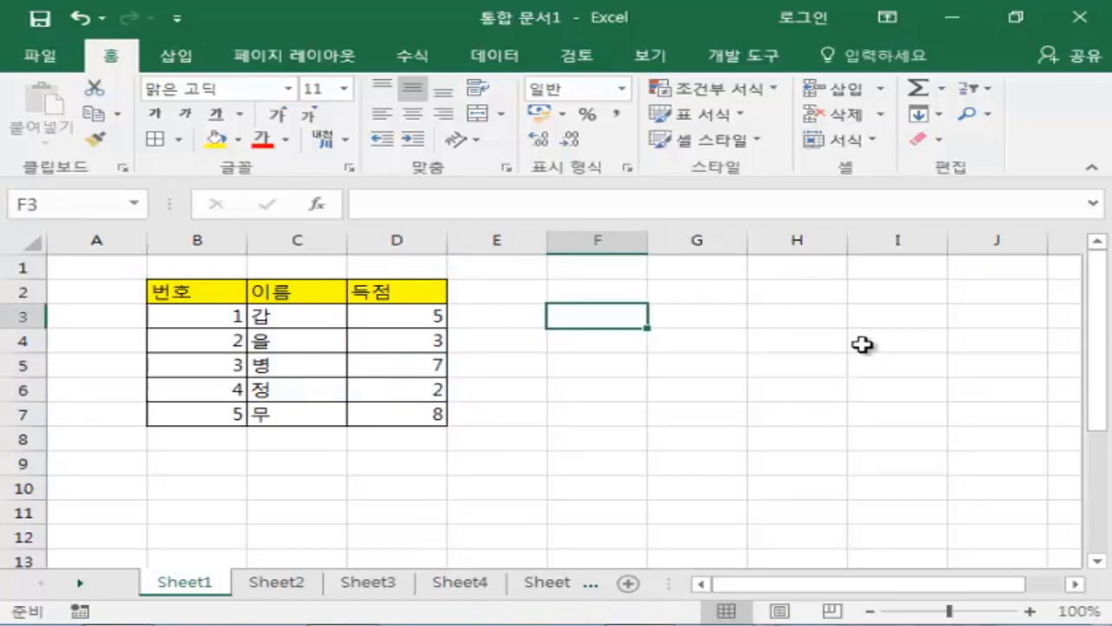
{"action": "type", "text": "=sum("}
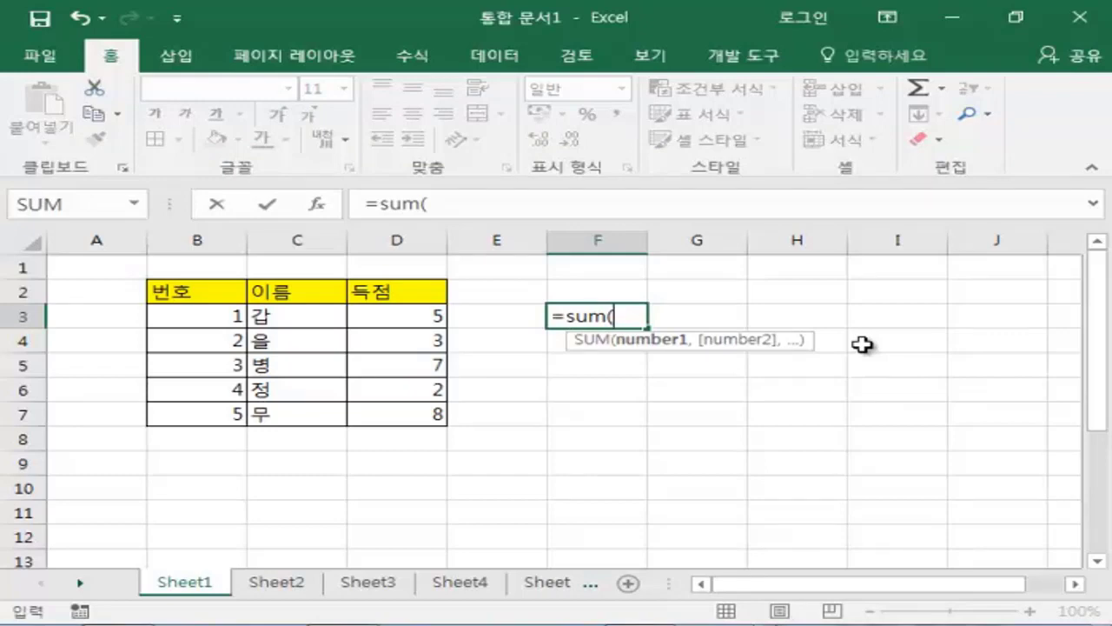
{"action": "type", "text": "off"}
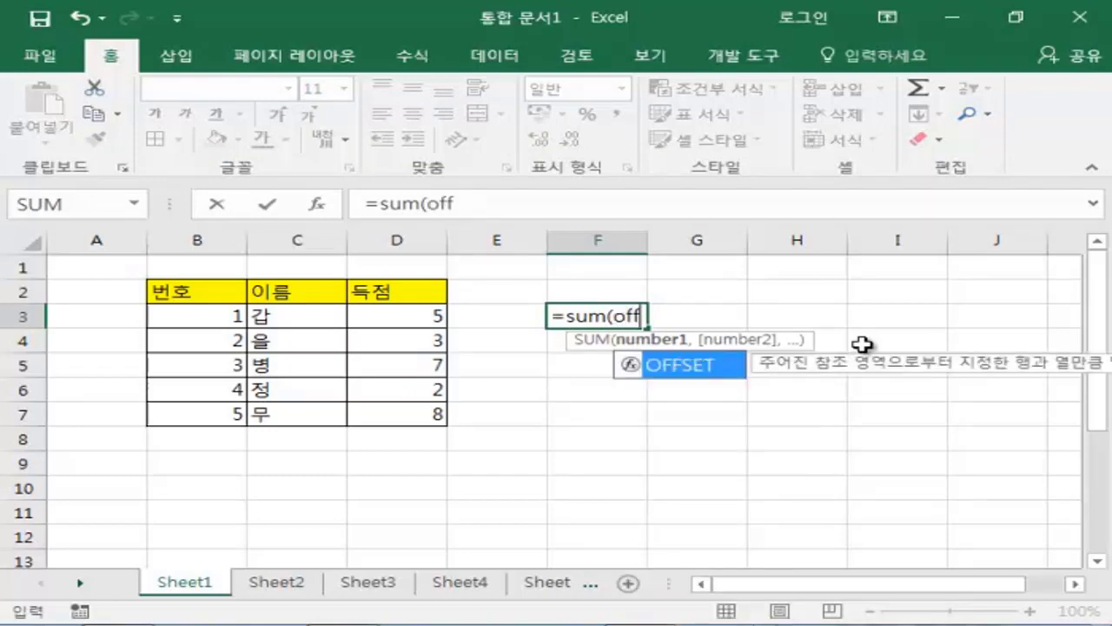
{"action": "type", "text": "set("}
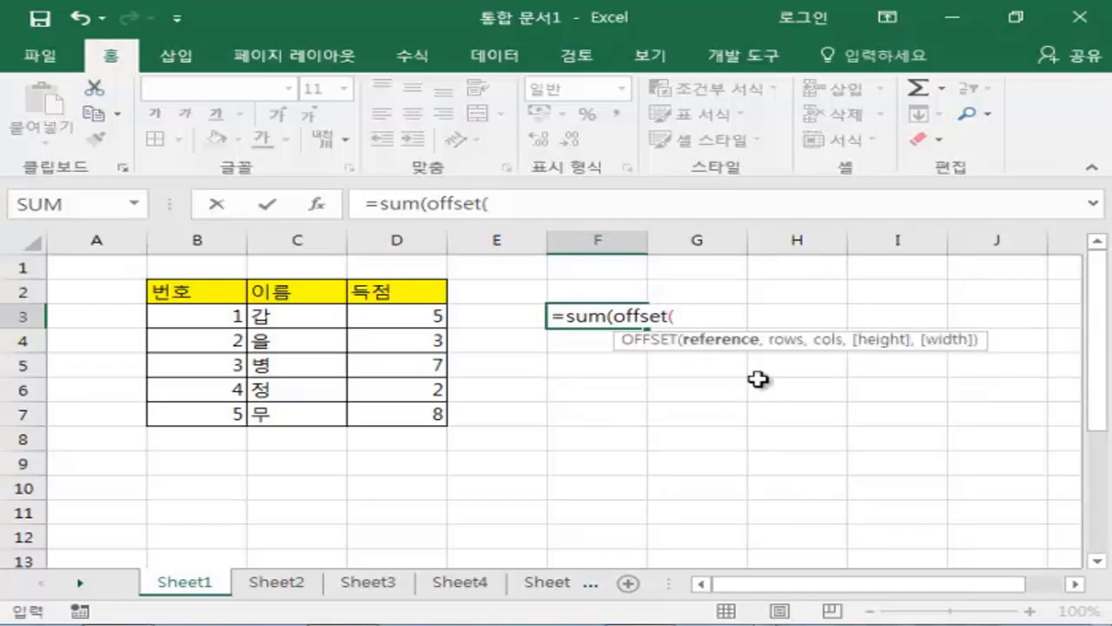
{"action": "left_click", "coordinate": [179, 290]}
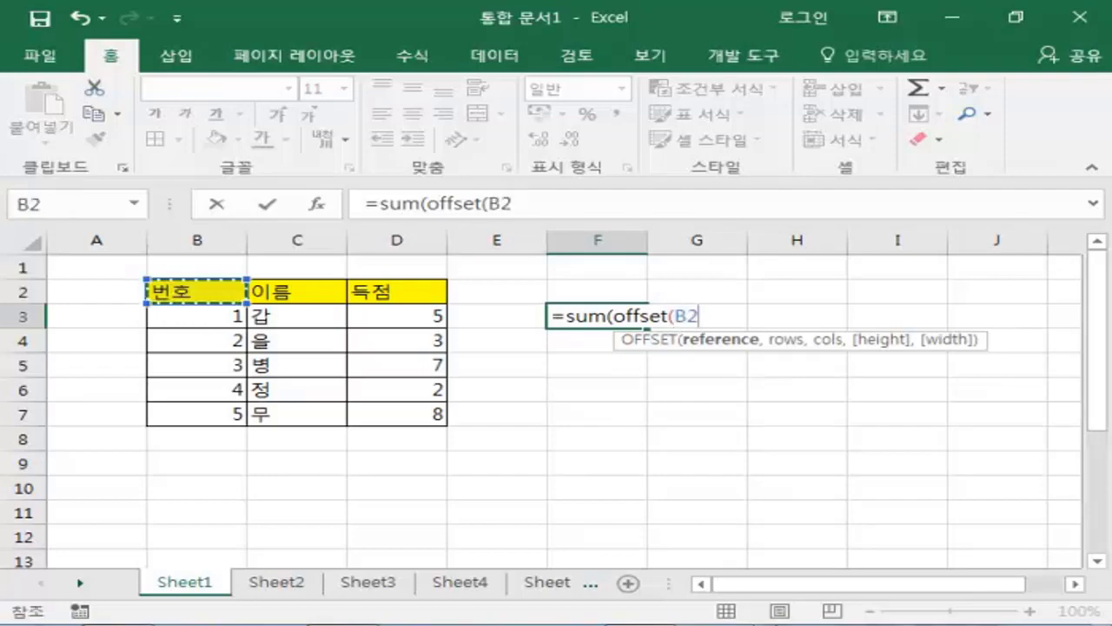
{"action": "type", "text": ","}
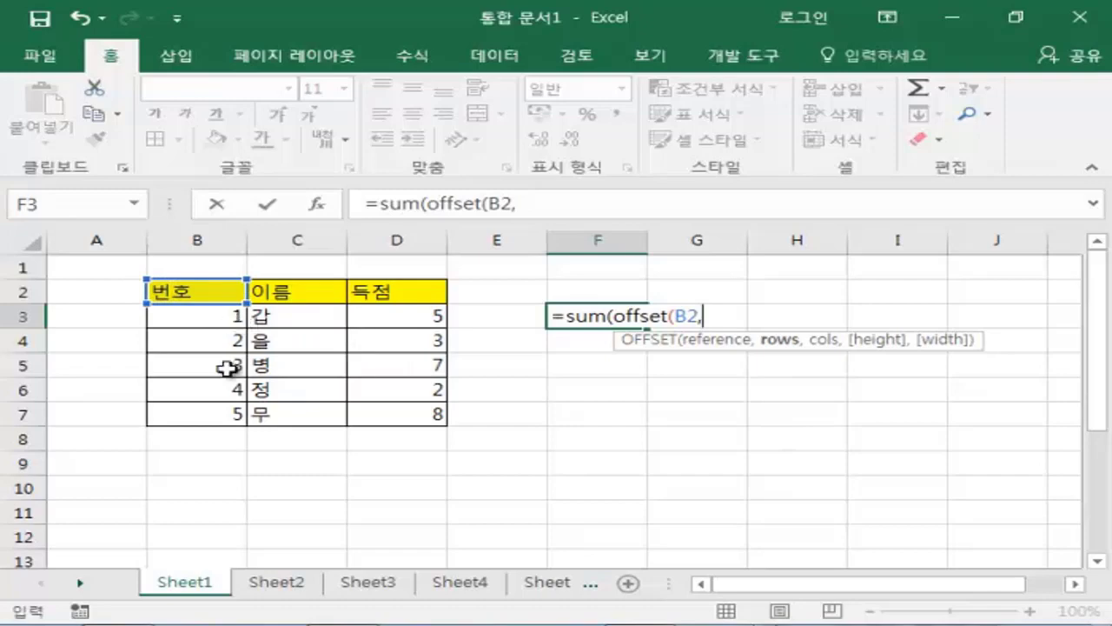
{"action": "type", "text": "3"}
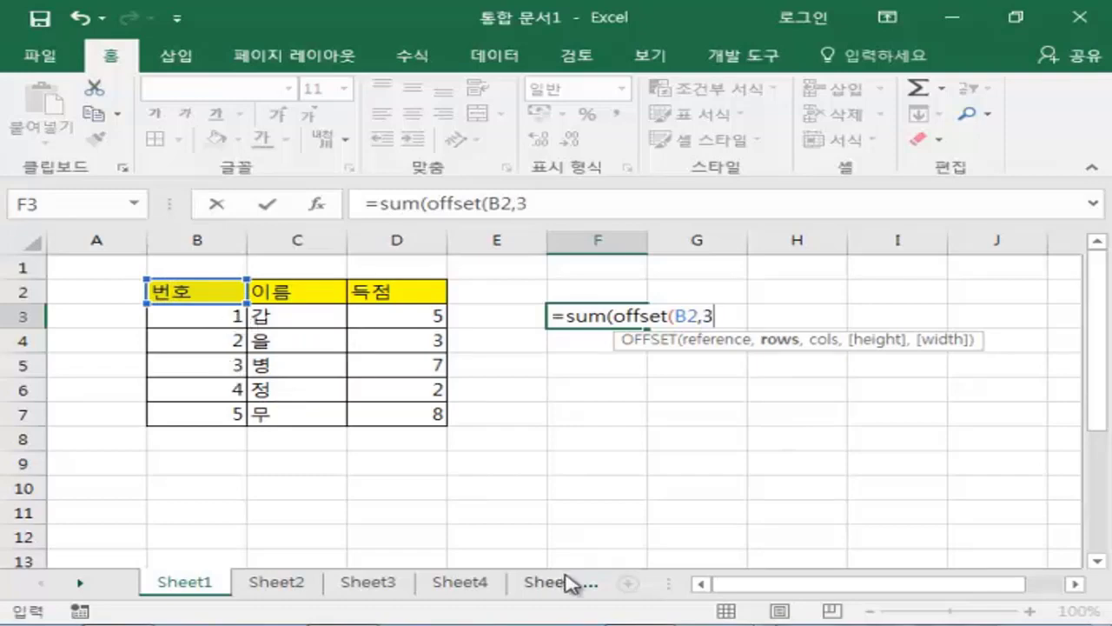
{"action": "type", "text": ",2"}
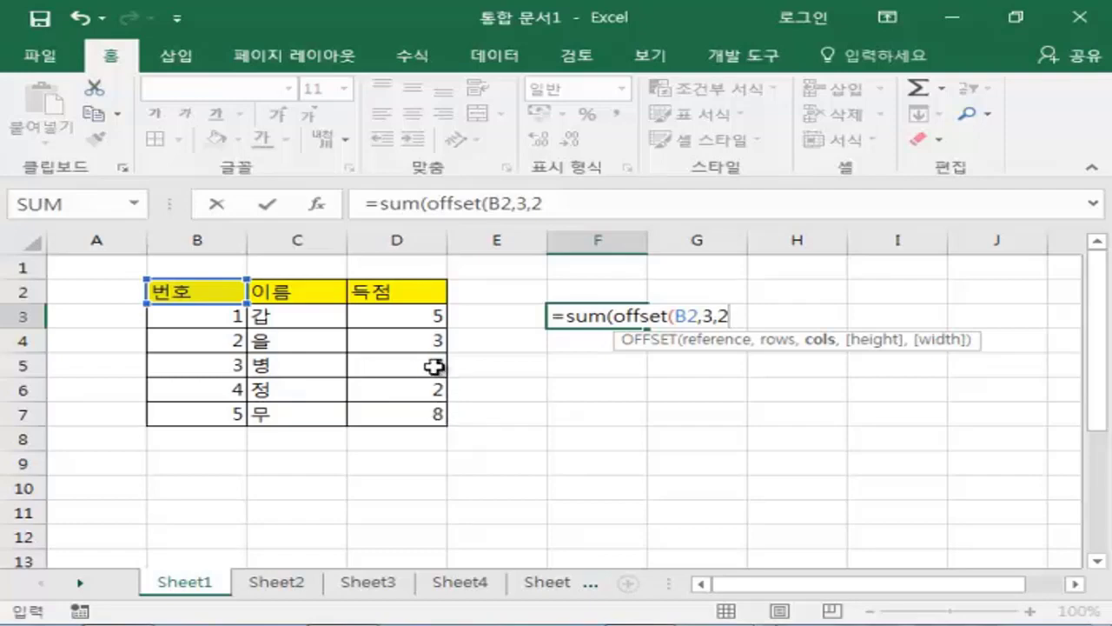
{"action": "type", "text": ",3"}
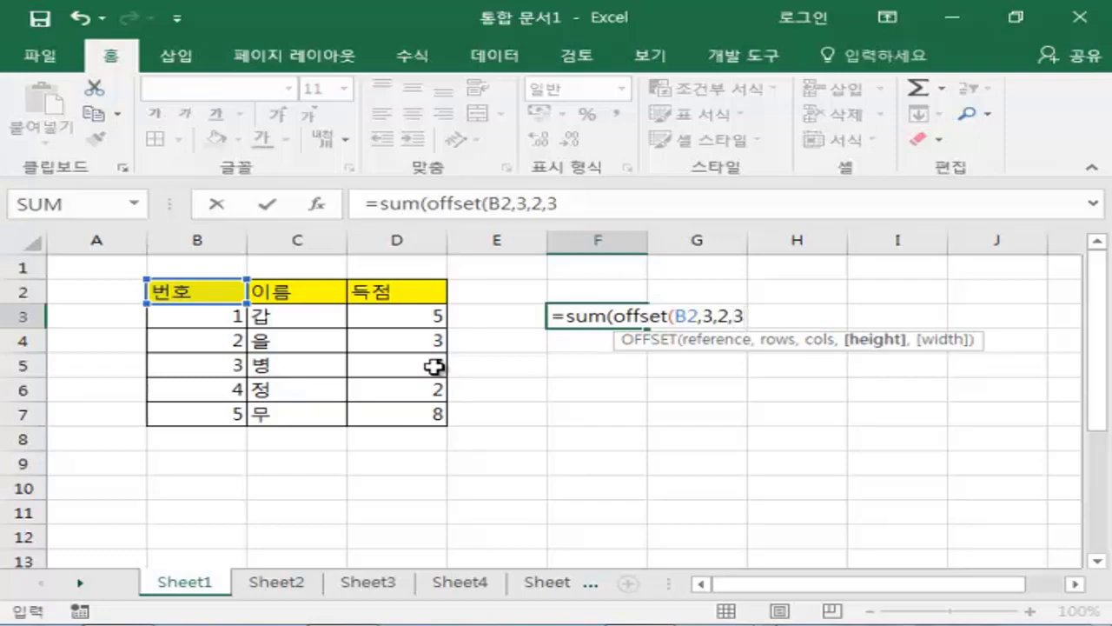
{"action": "type", "text": ")"}
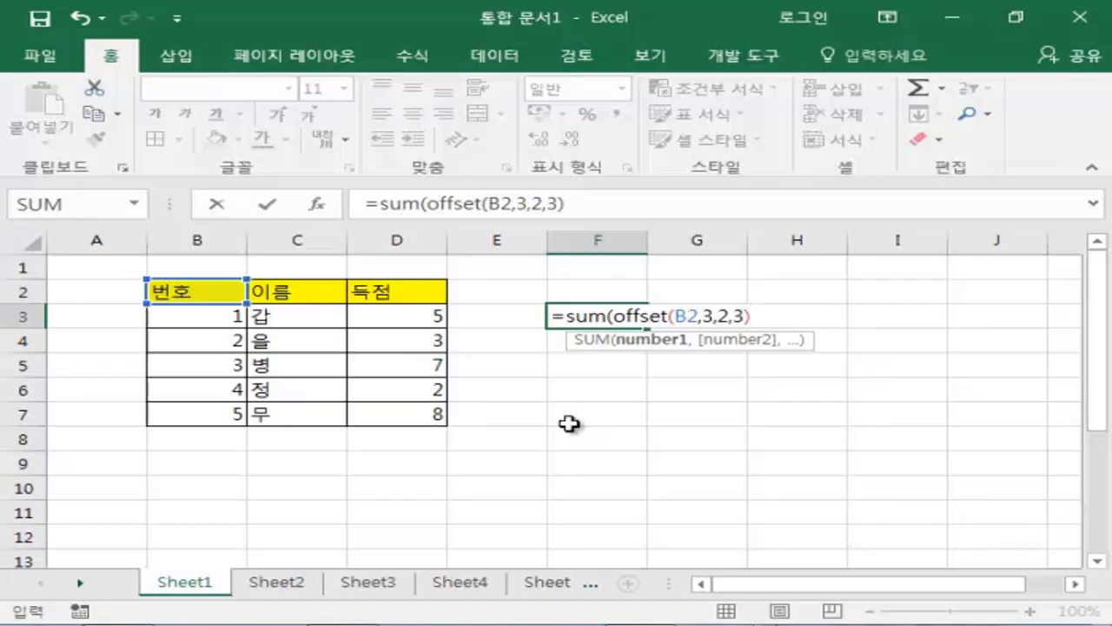
{"action": "type", "text": ")"}
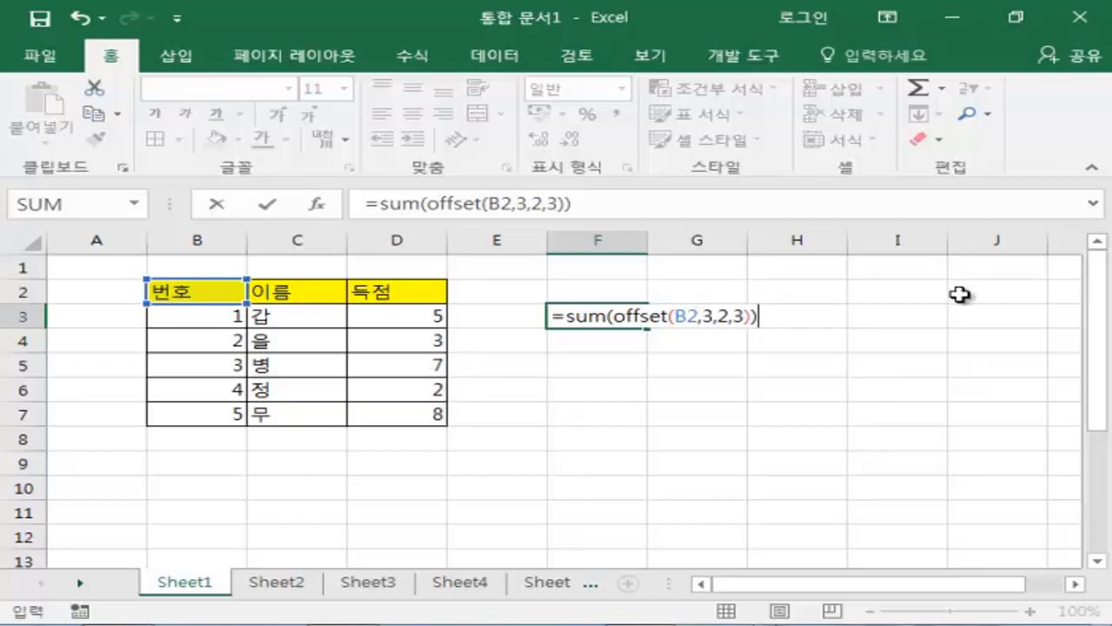
{"action": "key", "text": "Return"}
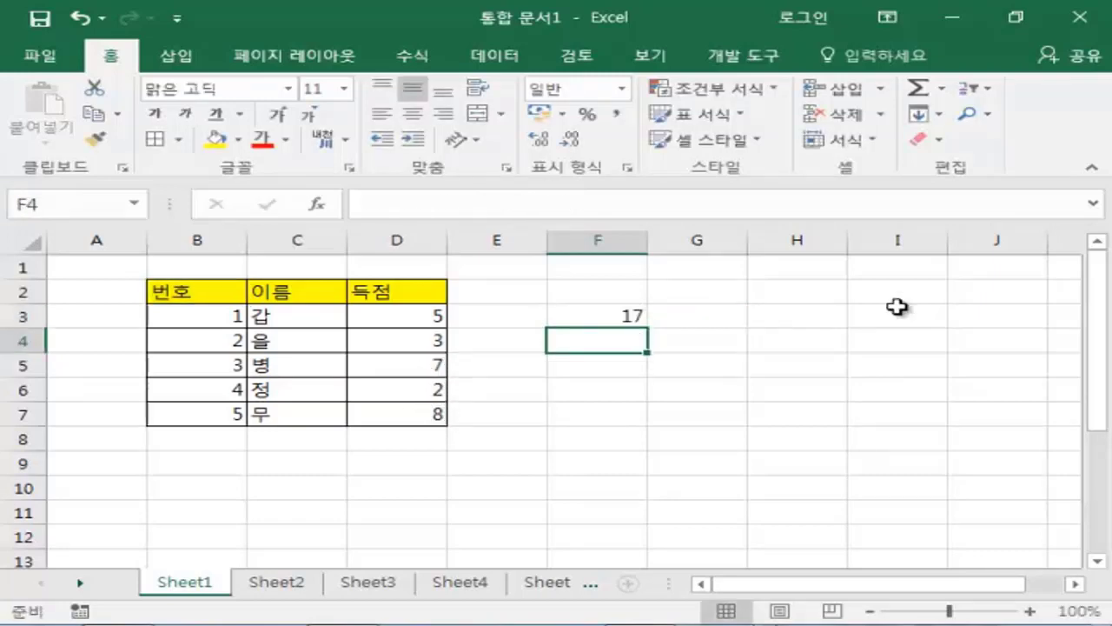
{"action": "left_click", "coordinate": [613, 316]}
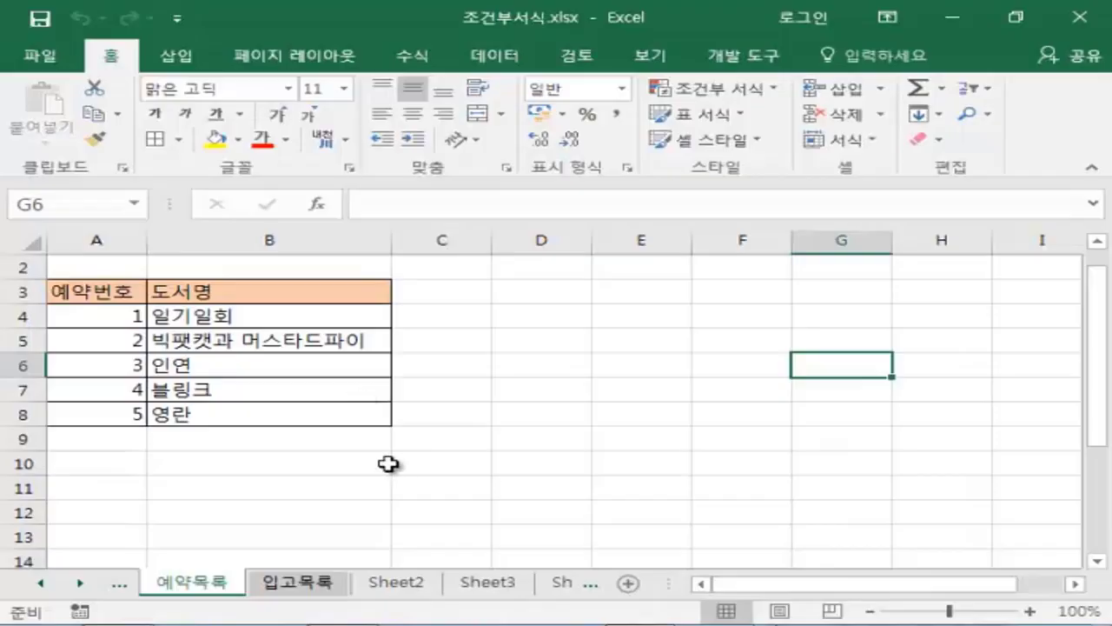
Step: Check which cells of the 도서명 column the name 예약 covers by selecting B4:B8
{"action": "left_click", "coordinate": [387, 461]}
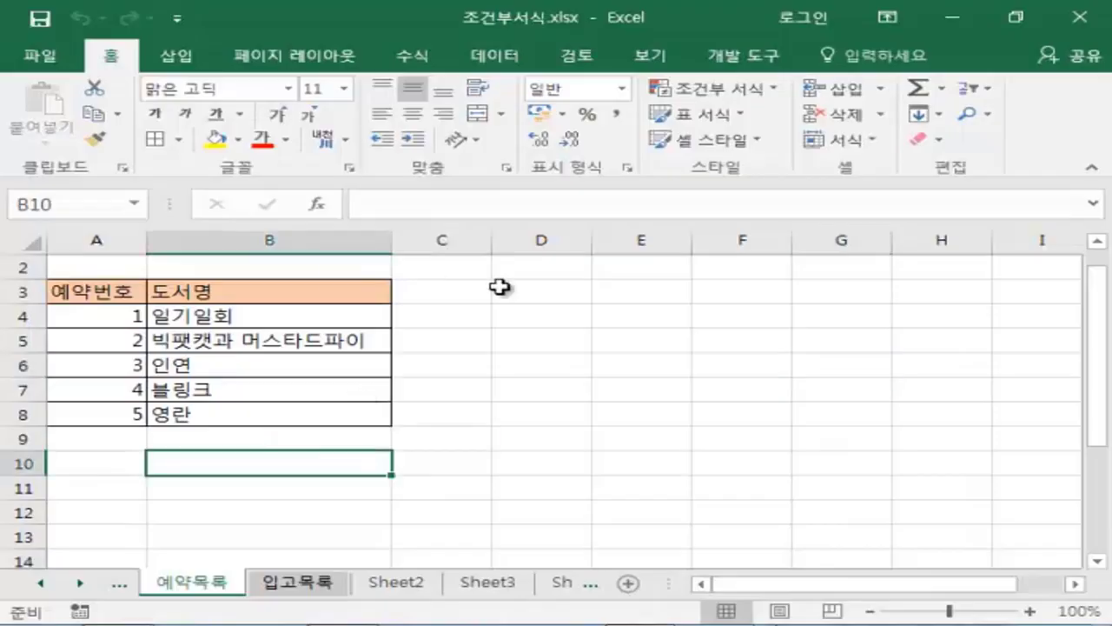
{"action": "left_click", "coordinate": [226, 315]}
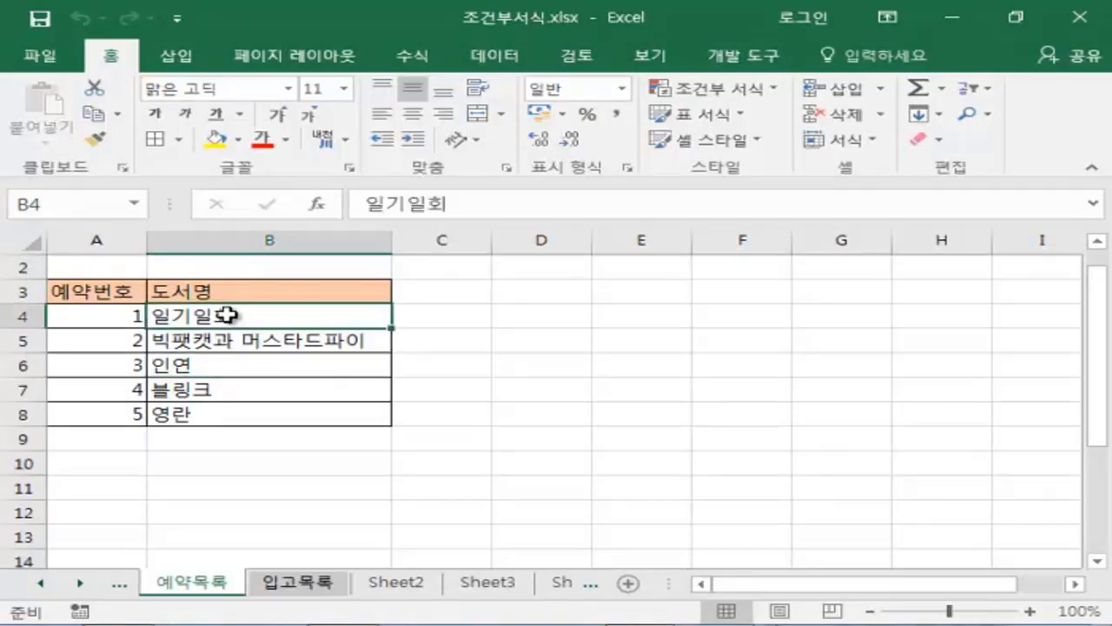
{"action": "left_click_drag", "start_coordinate": [226, 314], "coordinate": [238, 409]}
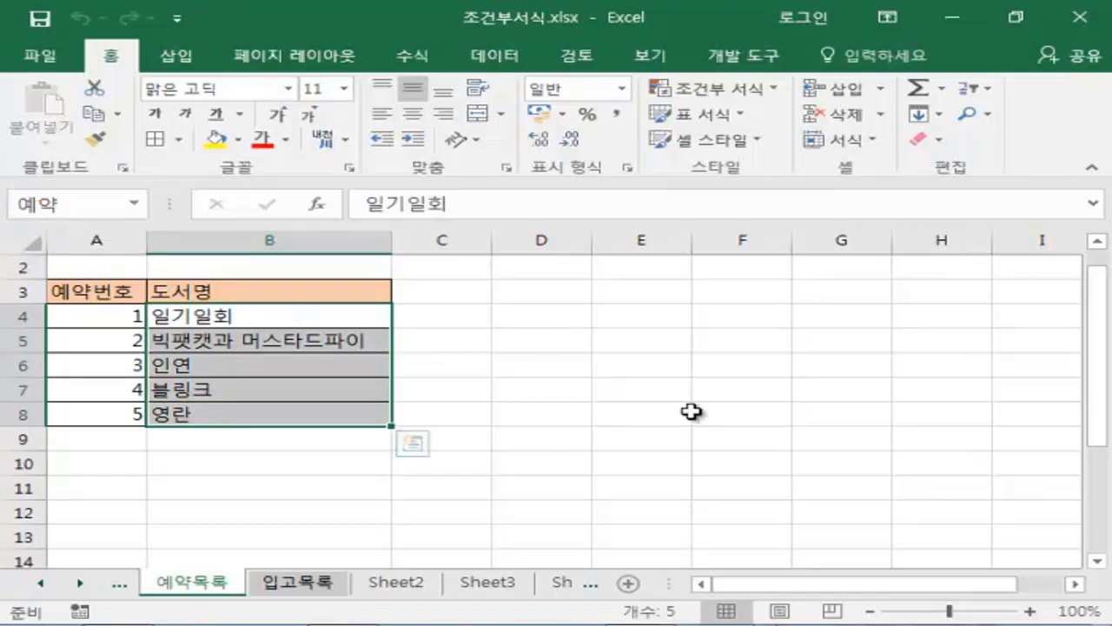
Step: Add a new reservation in row 9 with 예약번호 6 and the 도서명 감성컨셉
{"action": "left_click", "coordinate": [120, 437]}
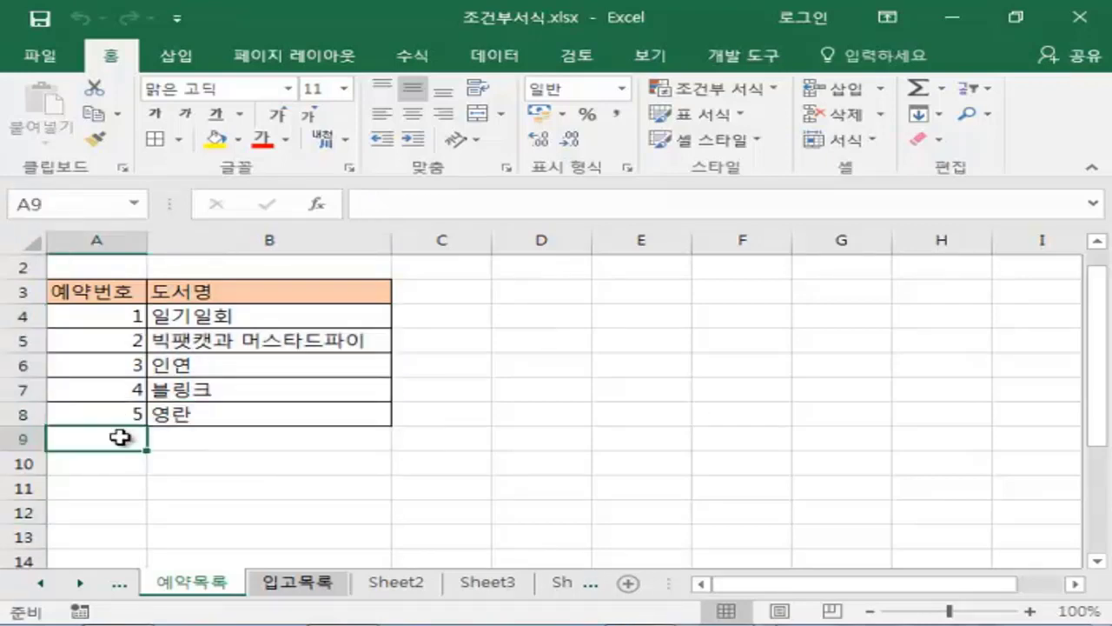
{"action": "type", "text": "6"}
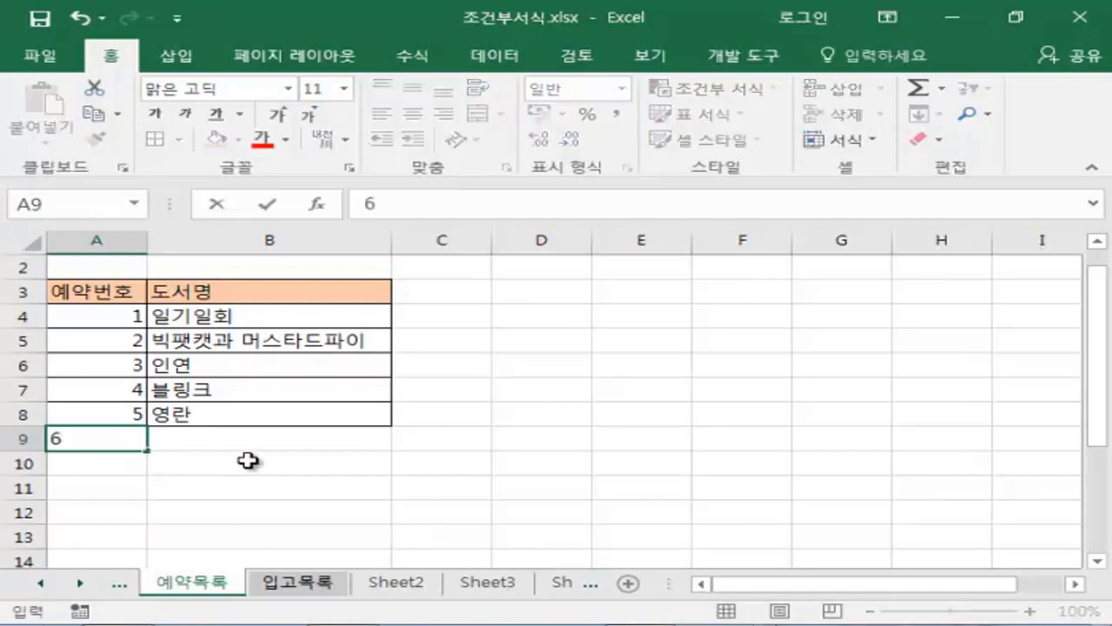
{"action": "key", "text": "Tab"}
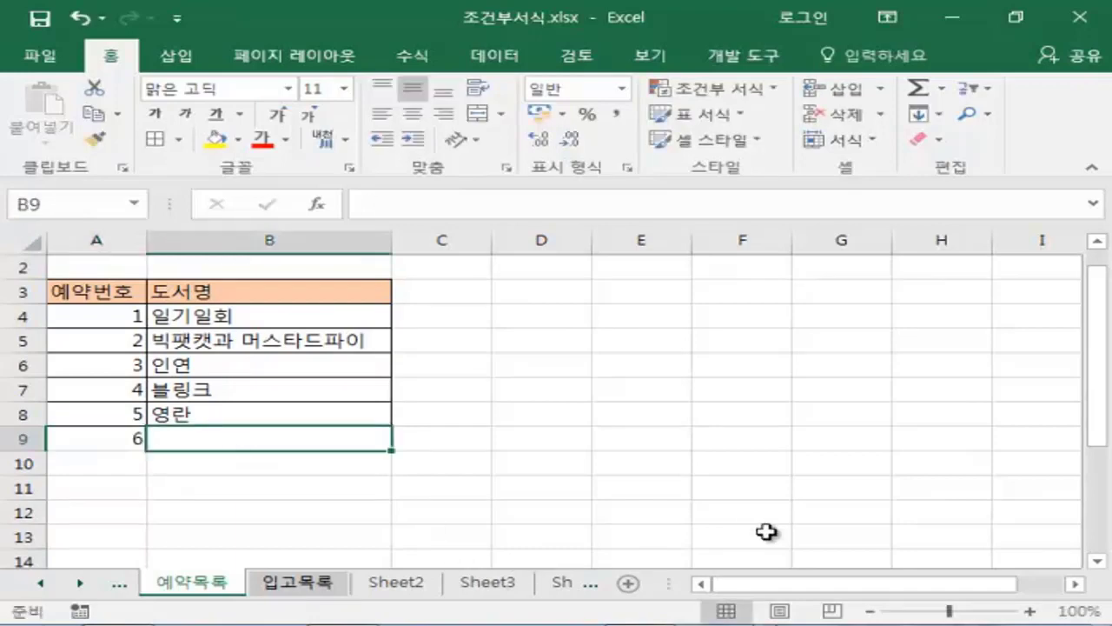
{"action": "type", "text": "rk"}
{"action": "key", "text": "BackSpace"}
{"action": "key", "text": "BackSpace"}
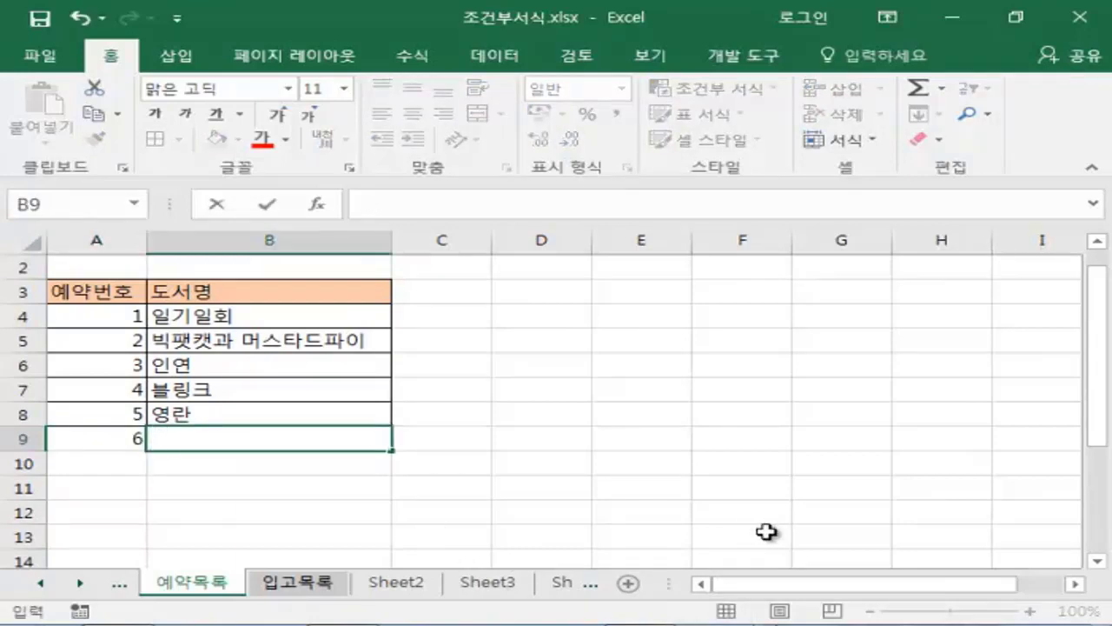
{"action": "type", "text": "감성컨셉"}
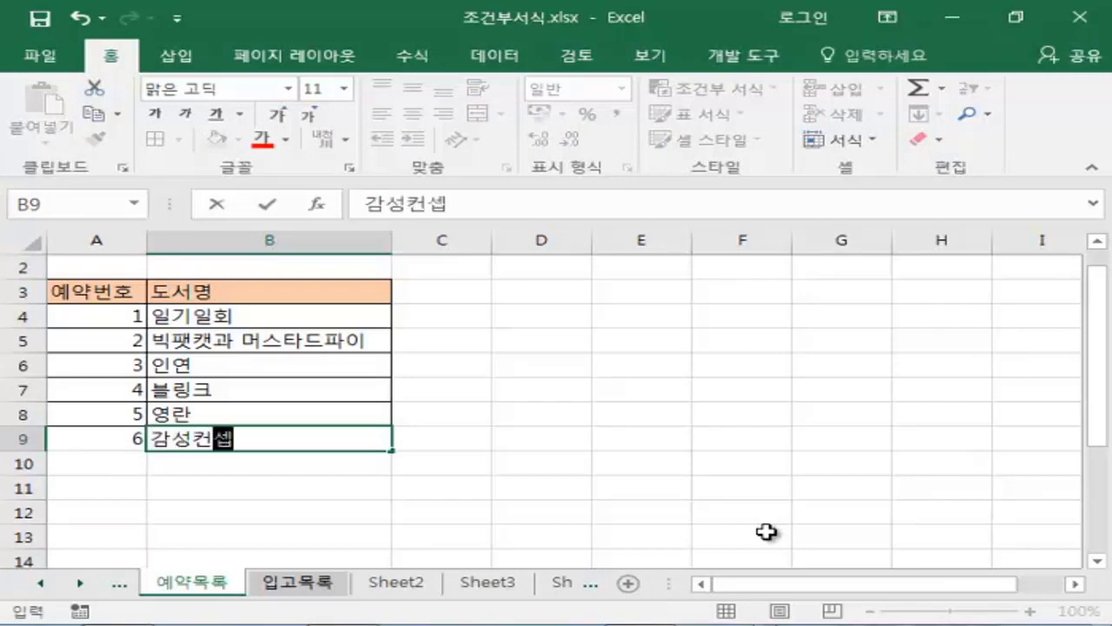
{"action": "key", "text": "Return"}
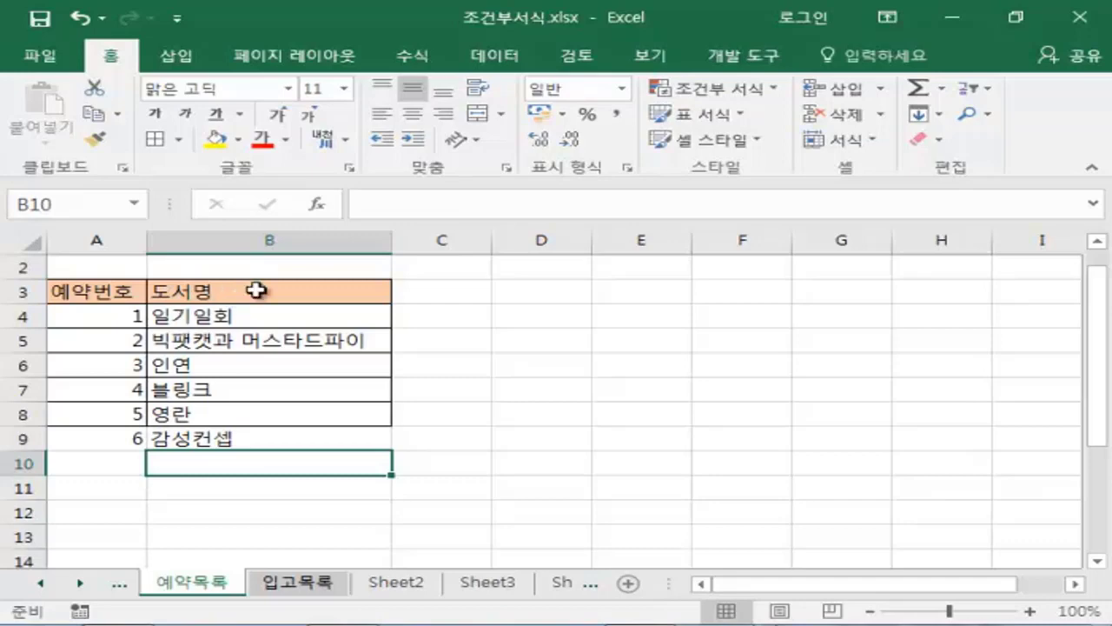
Step: Compare the title ranges B4:B8 and B4:B9 to see whether the name 예약 includes the added book
{"action": "left_click", "coordinate": [196, 445]}
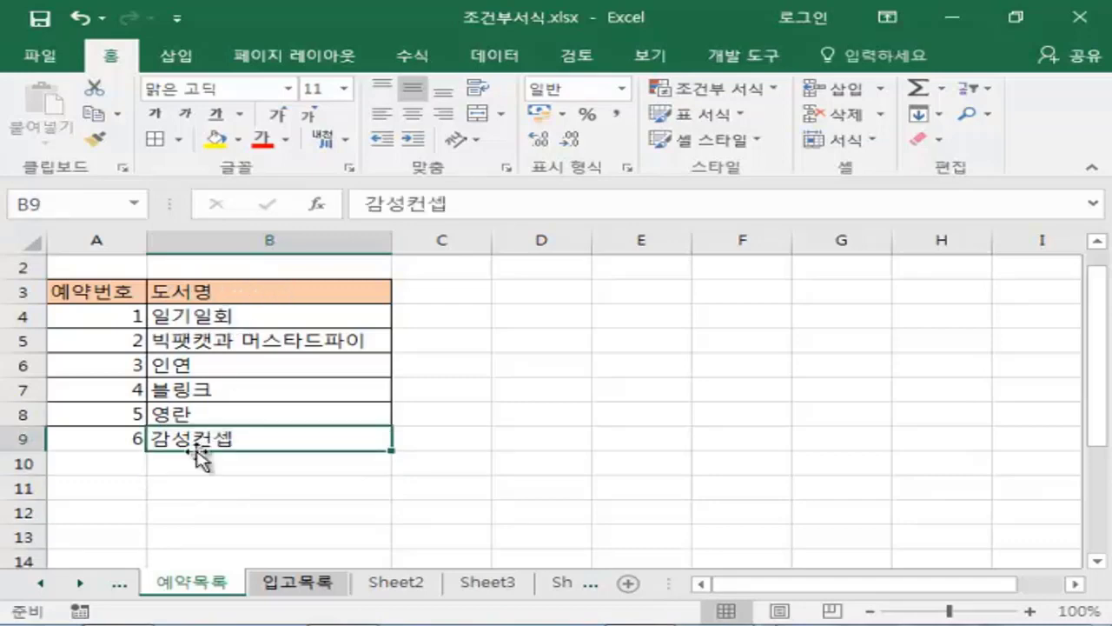
{"action": "left_click", "coordinate": [168, 473]}
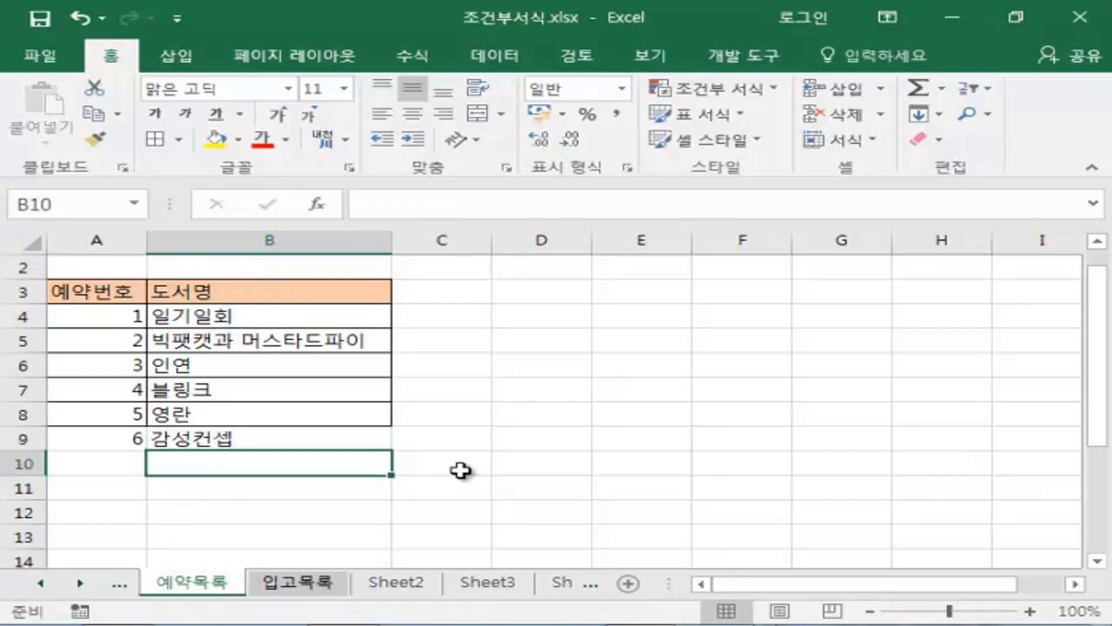
{"action": "left_click_drag", "start_coordinate": [127, 394], "coordinate": [217, 396]}
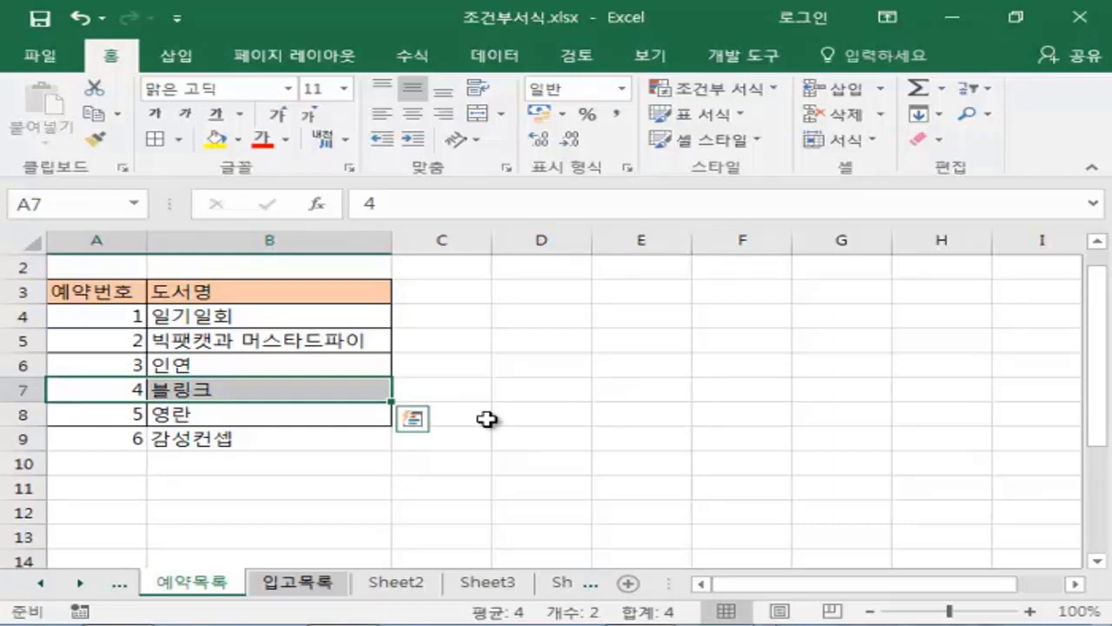
{"action": "left_click", "coordinate": [298, 513]}
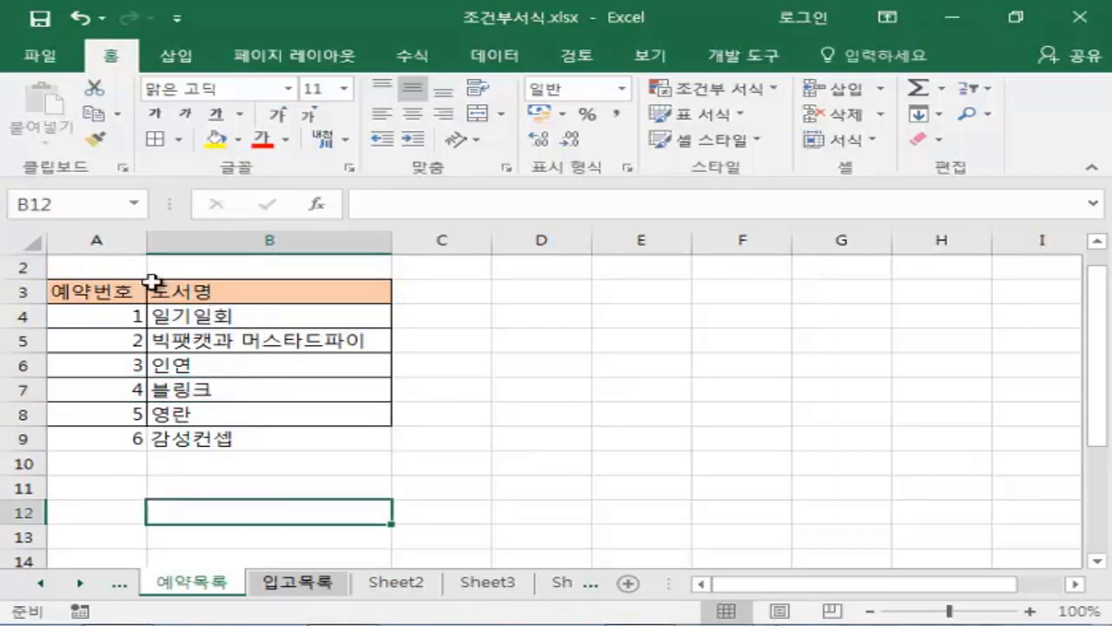
{"action": "left_click", "coordinate": [198, 316]}
{"action": "left_click_drag", "start_coordinate": [198, 317], "coordinate": [218, 409]}
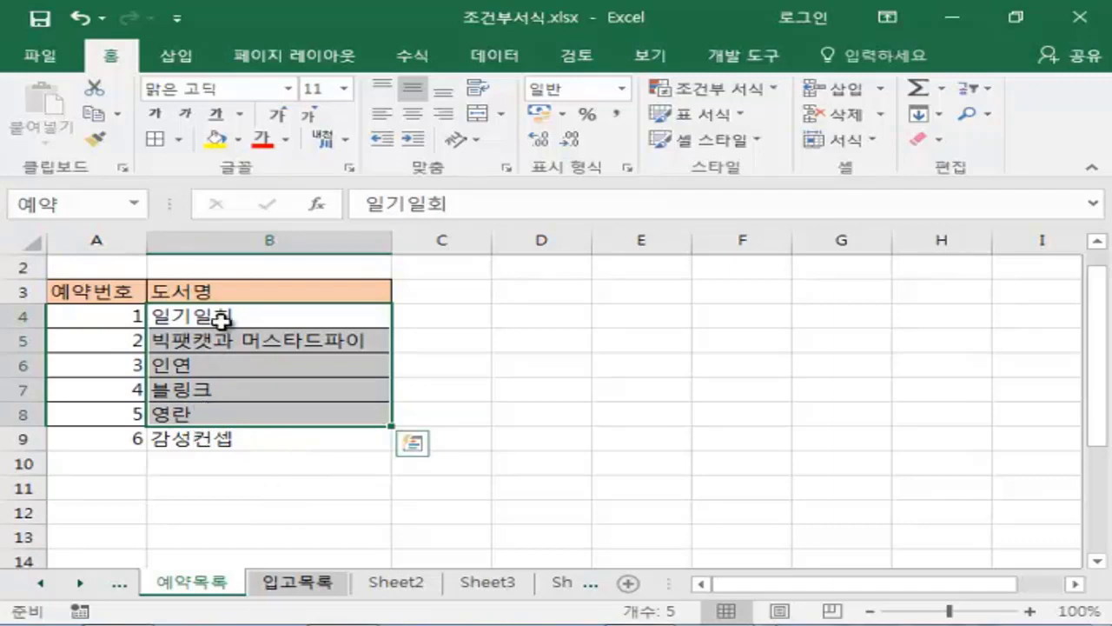
{"action": "left_click_drag", "start_coordinate": [219, 318], "coordinate": [228, 441]}
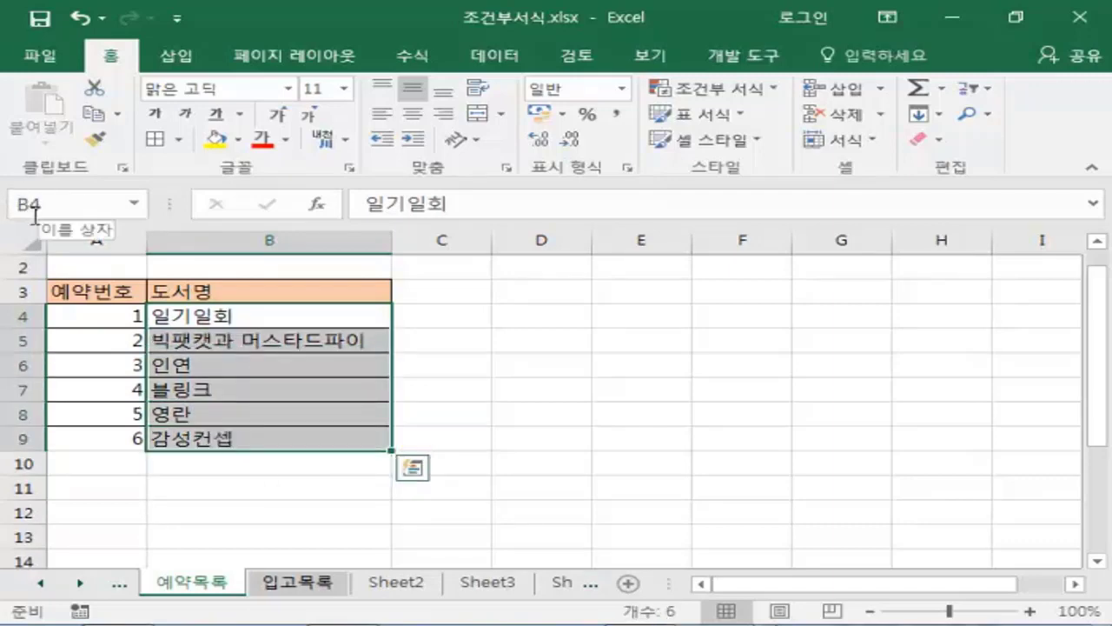
{"action": "left_click", "coordinate": [298, 511]}
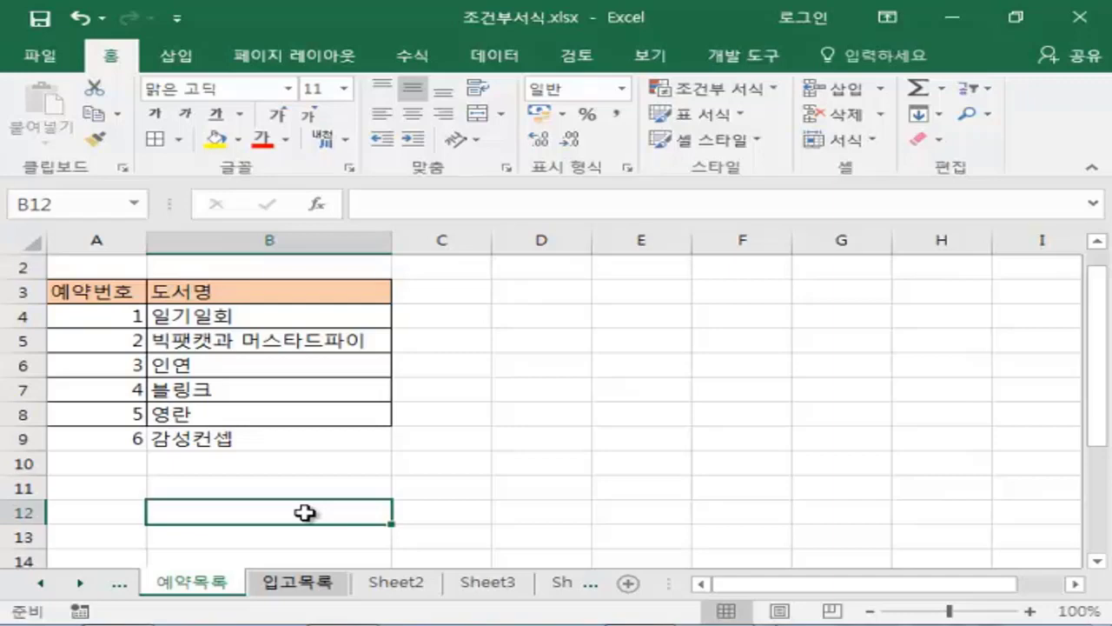
{"action": "left_click", "coordinate": [247, 316]}
{"action": "key", "text": "ctrl+shift+Down"}
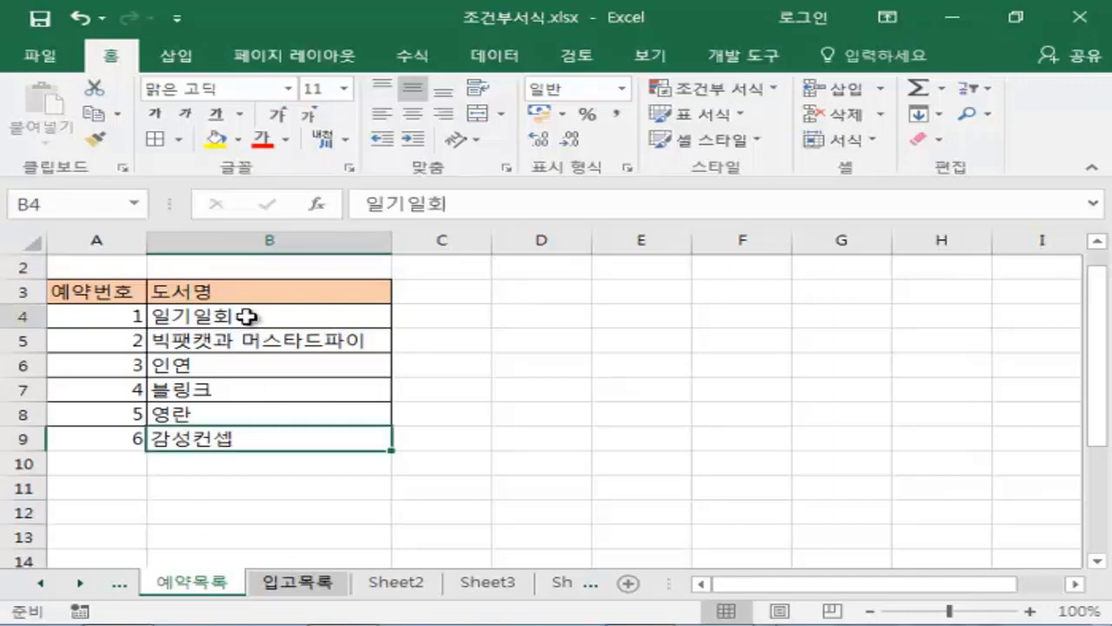
{"action": "mouse_move", "coordinate": [248, 317]}
{"action": "left_mouse_down"}
{"action": "mouse_move", "coordinate": [318, 400]}
{"action": "mouse_move", "coordinate": [248, 409]}
{"action": "left_mouse_up"}
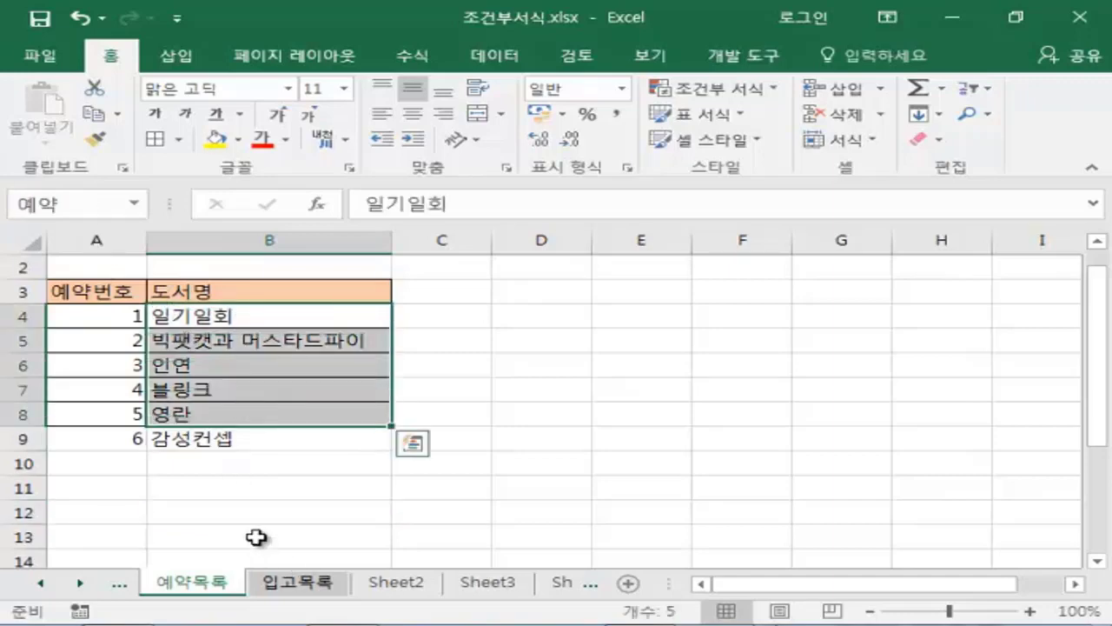
{"action": "left_click", "coordinate": [228, 434]}
{"action": "left_click", "coordinate": [216, 461]}
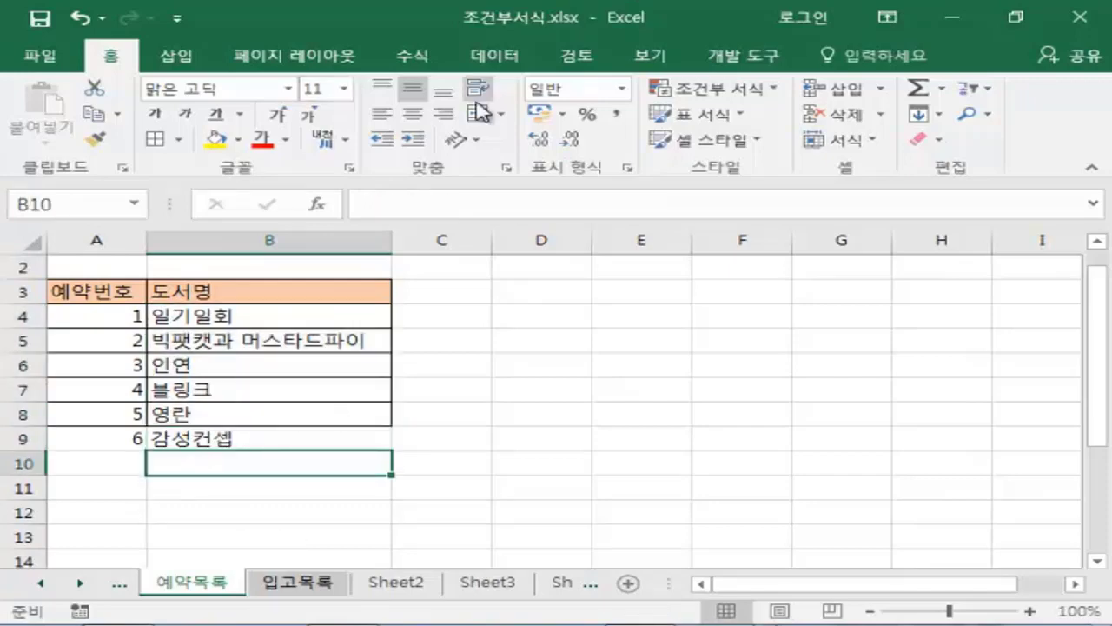
Step: Open the Name Manager and clear the reference of the name 예약, keeping only its equals sign
{"action": "left_click", "coordinate": [415, 57]}
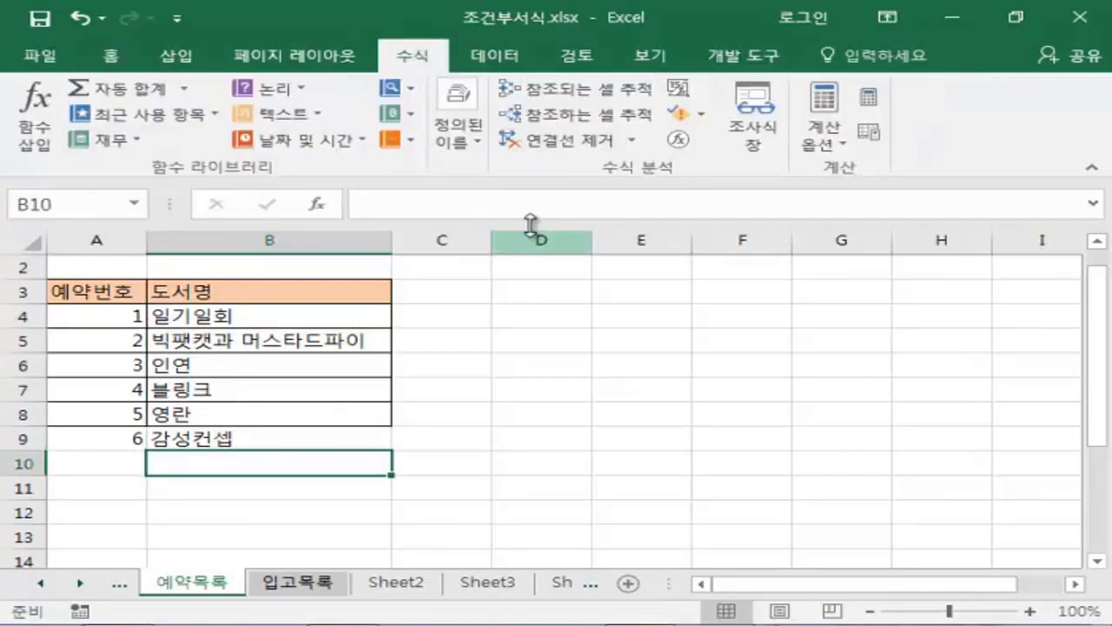
{"action": "left_click", "coordinate": [478, 143]}
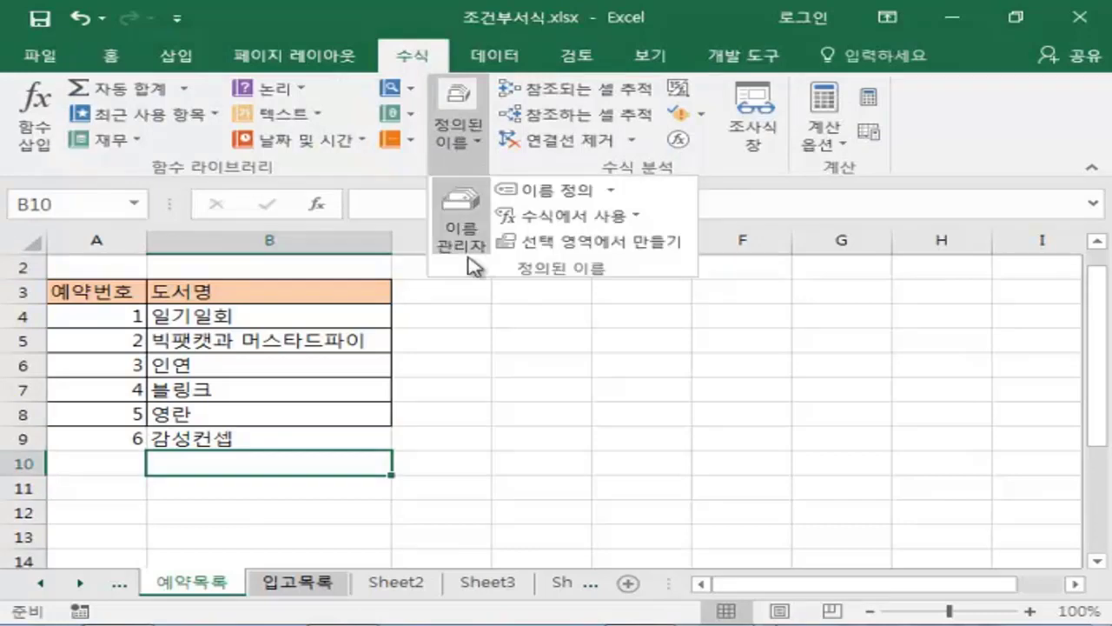
{"action": "left_click", "coordinate": [461, 230]}
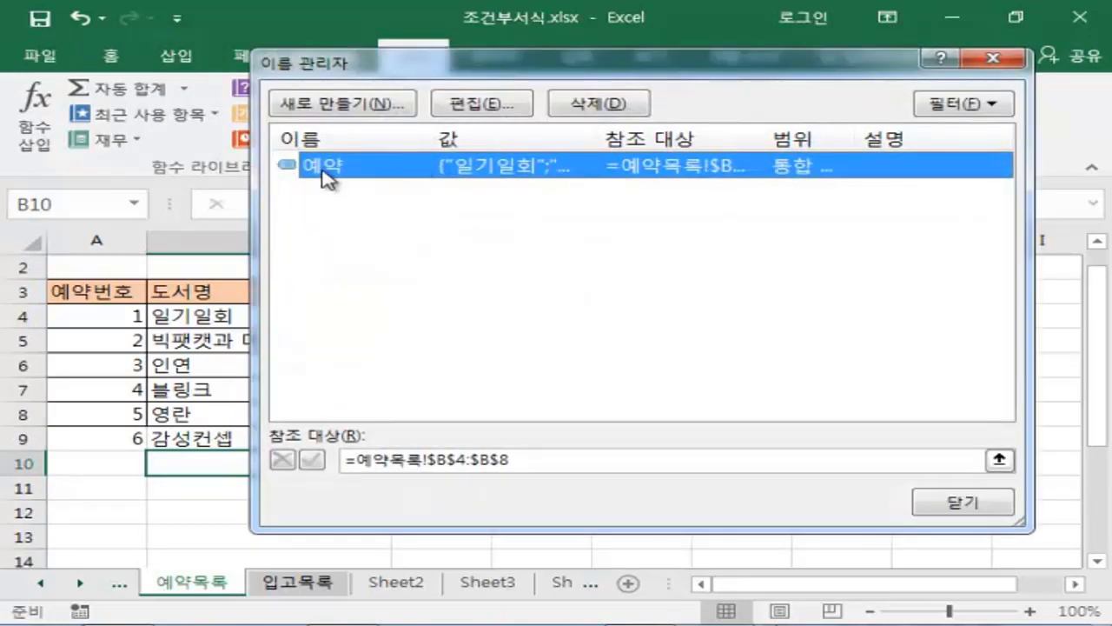
{"action": "left_click", "coordinate": [519, 460]}
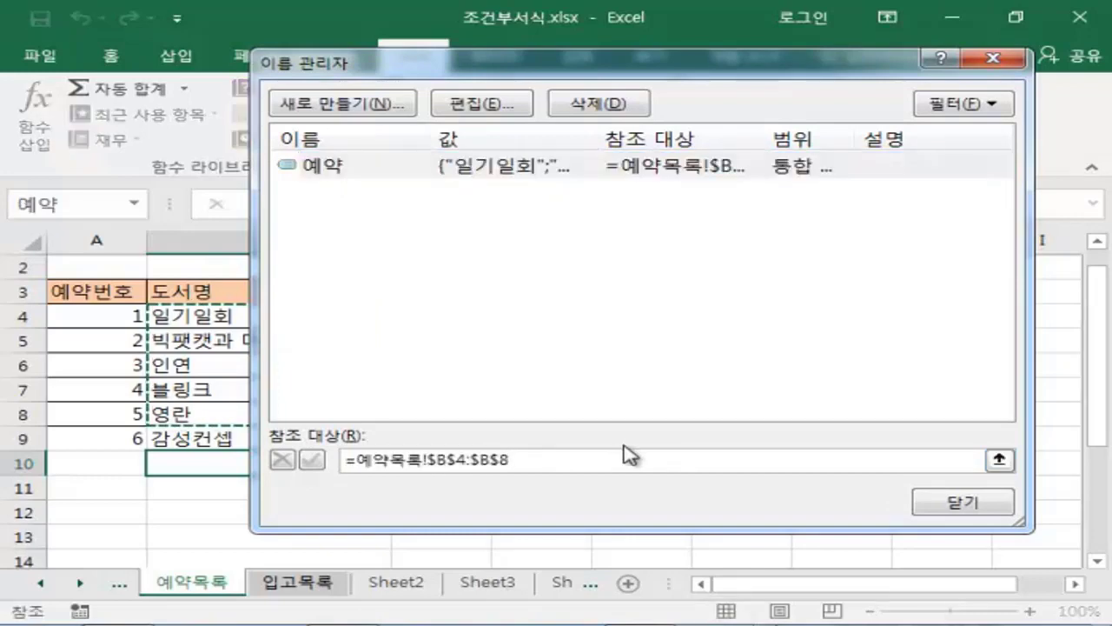
{"action": "key", "text": "BackSpace"}
{"action": "key", "text": "BackSpace"}
{"action": "key", "text": "BackSpace"}
{"action": "key", "text": "BackSpace"}
{"action": "key", "text": "BackSpace"}
{"action": "key", "text": "BackSpace"}
{"action": "key", "text": "BackSpace"}
{"action": "key", "text": "BackSpace"}
{"action": "key", "text": "BackSpace"}
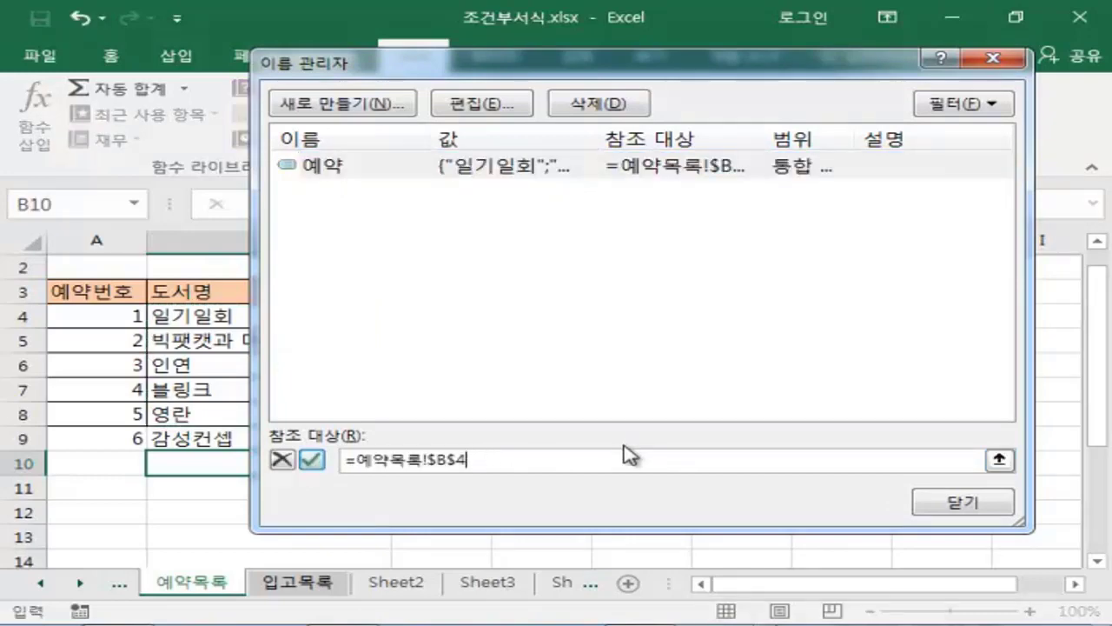
{"action": "key", "text": "BackSpace"}
{"action": "key", "text": "BackSpace"}
{"action": "key", "text": "BackSpace"}
{"action": "key", "text": "BackSpace"}
{"action": "key", "text": "BackSpace"}
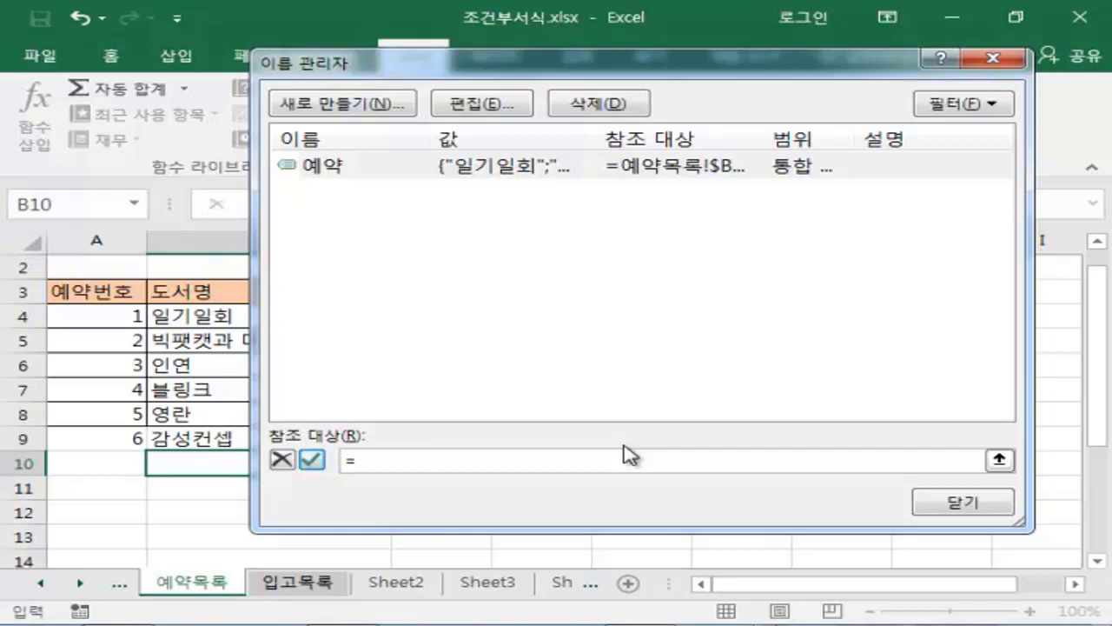
Step: Begin the 예약 reference as =offset(예약목록!$B$3,1,0, using the 도서명 header cell as the starting point
{"action": "type", "text": "ㅇ"}
{"action": "key", "text": "BackSpace"}
{"action": "type", "text": "ㅇff"}
{"action": "type", "text": "set("}
{"action": "left_click_drag", "start_coordinate": [565, 71], "coordinate": [753, 83]}
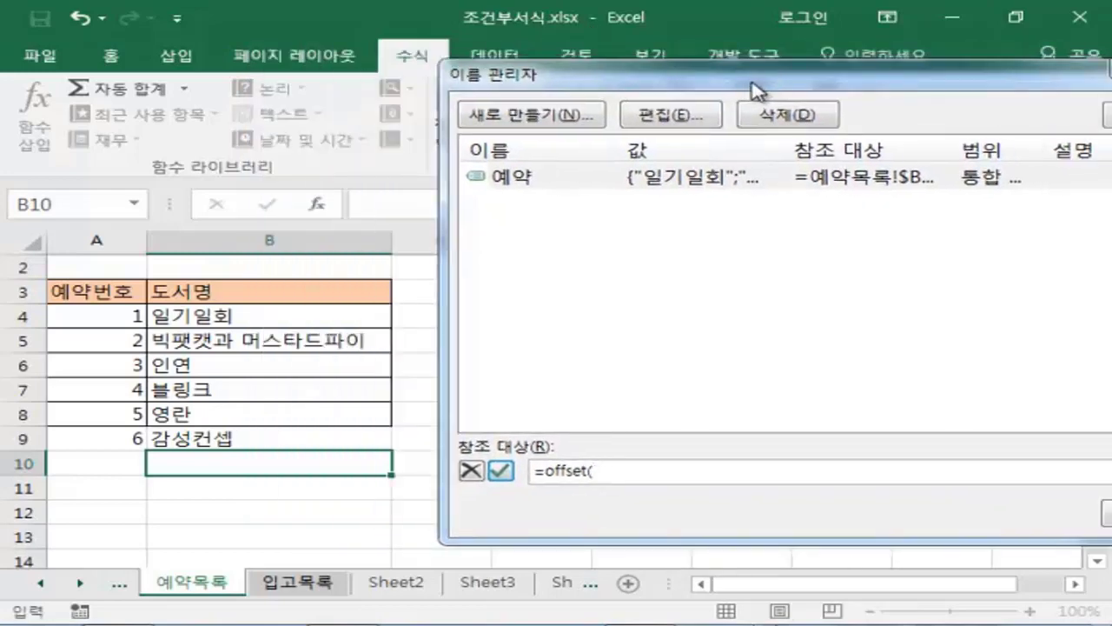
{"action": "left_click", "coordinate": [207, 296]}
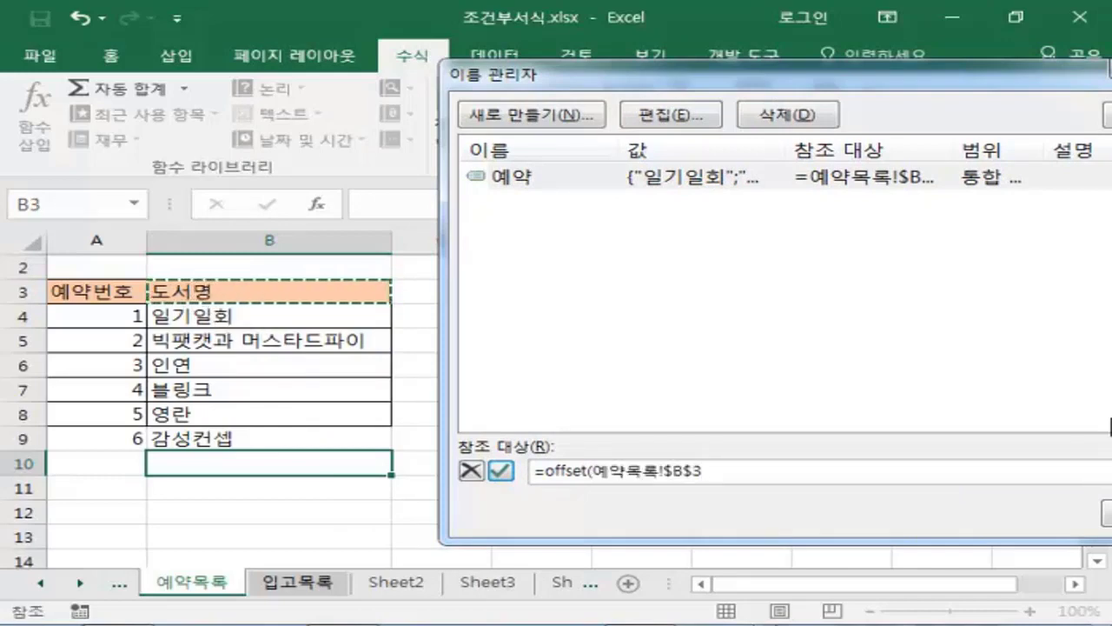
{"action": "type", "text": ","}
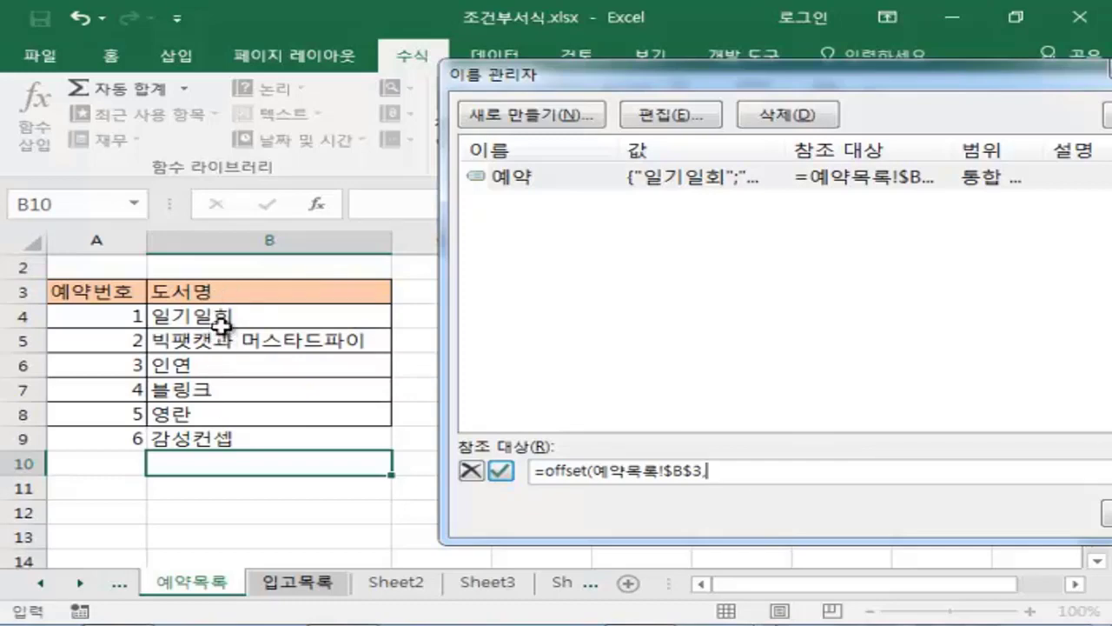
{"action": "type", "text": "1,"}
{"action": "type", "text": "0,"}
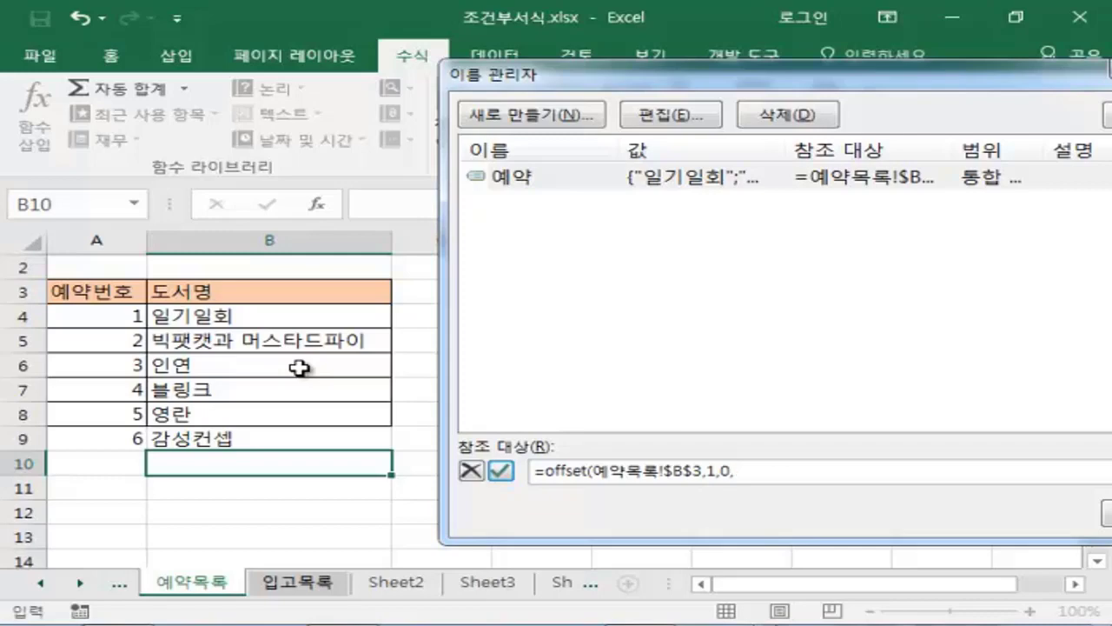
Step: Complete the 예약 reference with counta(예약목록!$B:$B)-1) as the OFFSET height, and save the changed name
{"action": "type", "text": "counta("}
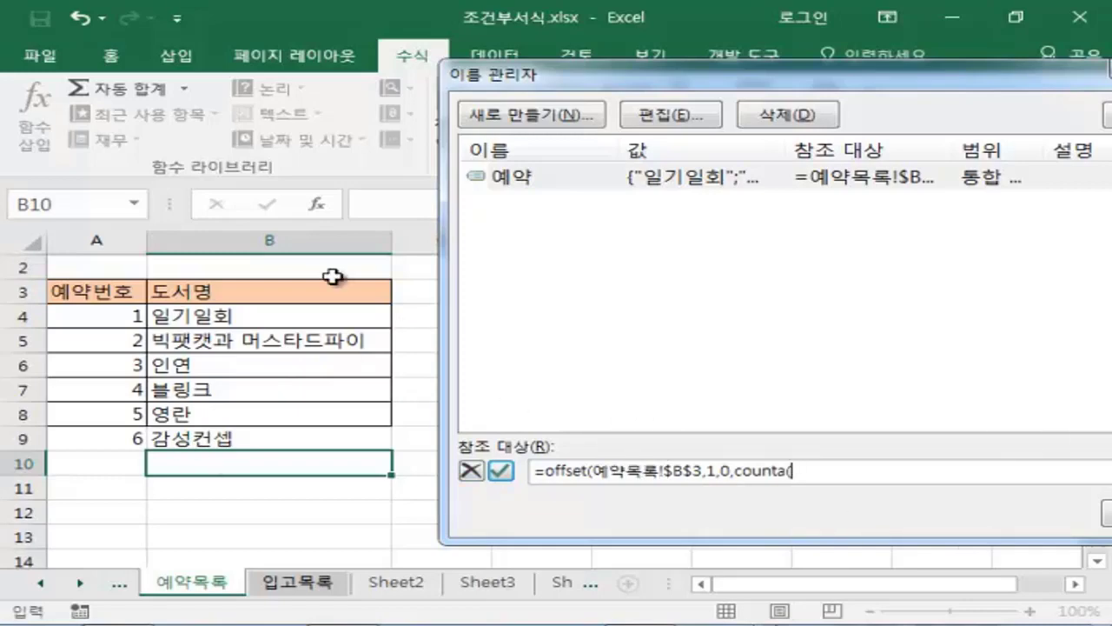
{"action": "left_click", "coordinate": [266, 236]}
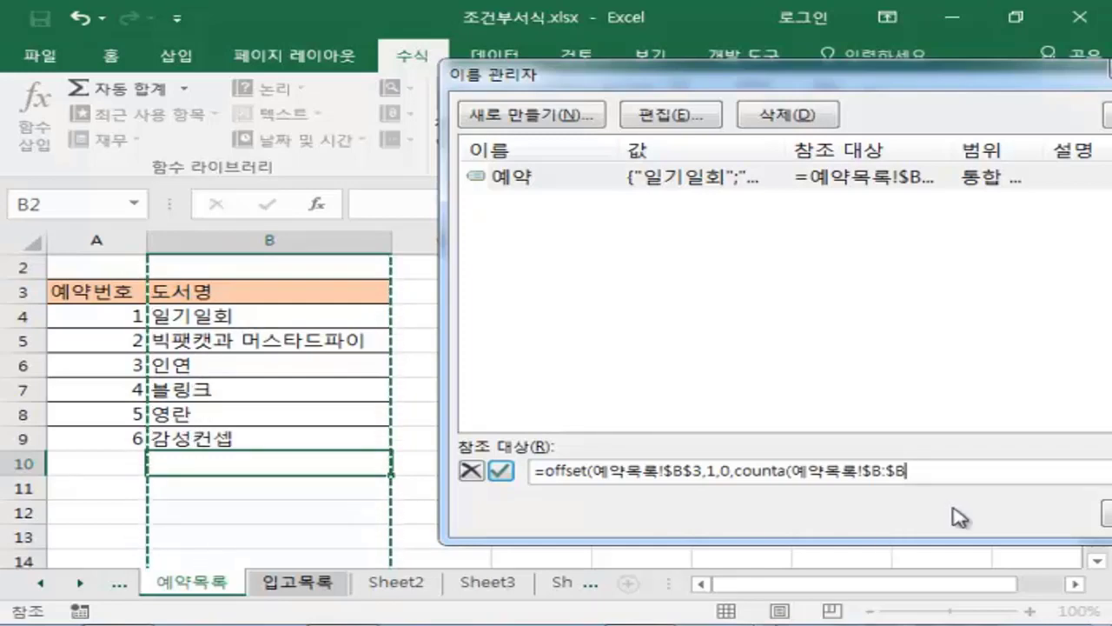
{"action": "type", "text": ")-1"}
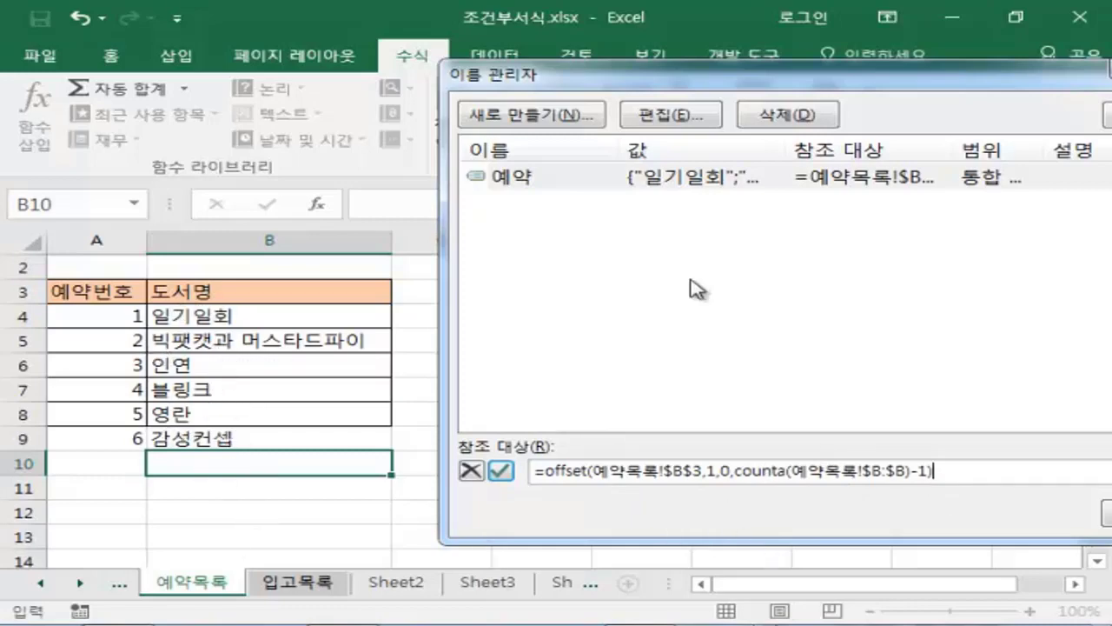
{"action": "left_click_drag", "start_coordinate": [708, 85], "coordinate": [537, 70]}
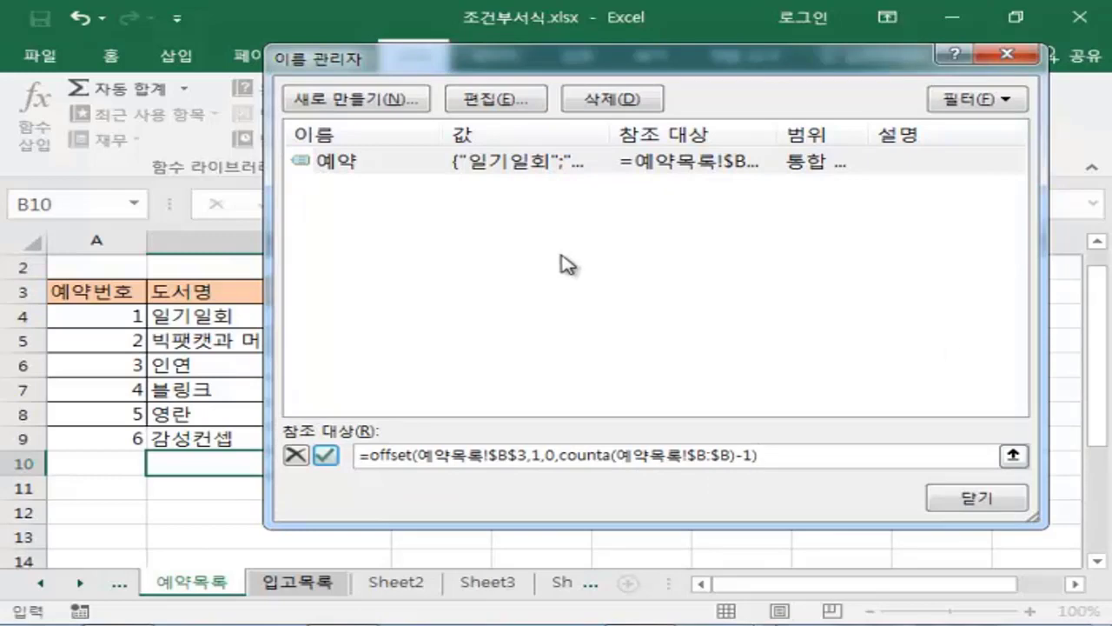
{"action": "left_click", "coordinate": [975, 504]}
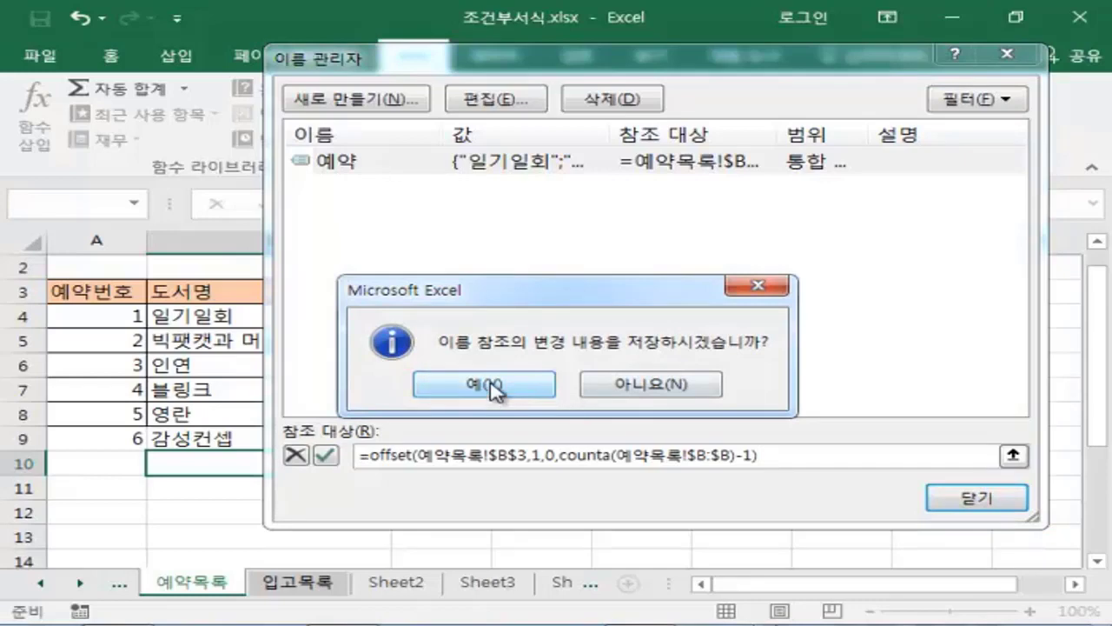
{"action": "left_click", "coordinate": [492, 386]}
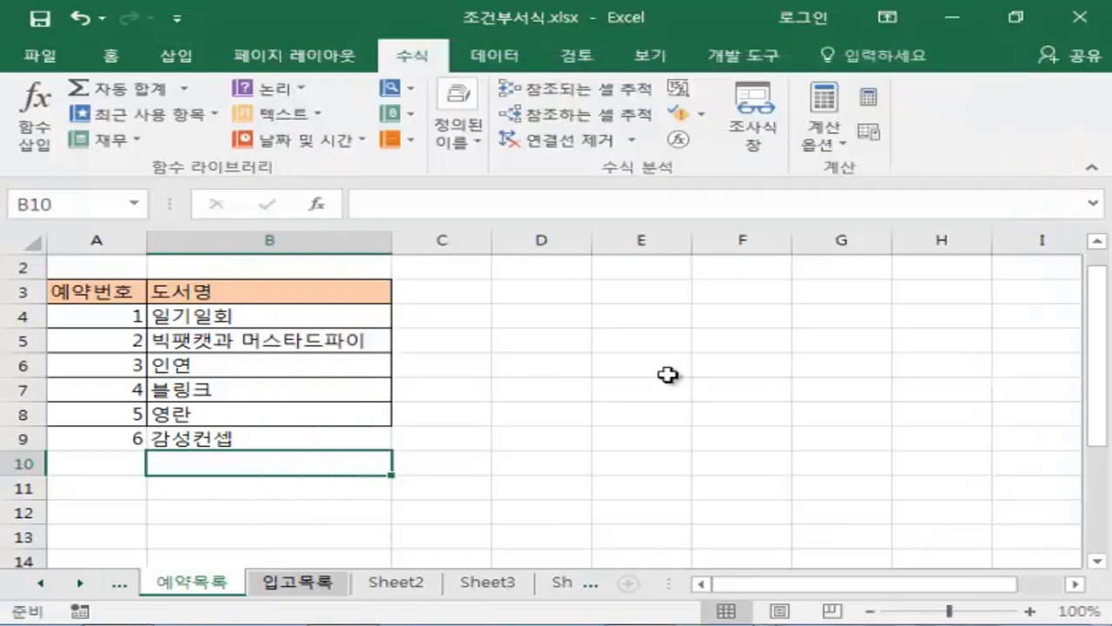
Step: Examine the reserved titles in B4:B9 of 예약목록, the range that the name 예약 must cover
{"action": "left_click", "coordinate": [508, 369]}
{"action": "left_click_drag", "start_coordinate": [183, 316], "coordinate": [196, 440]}
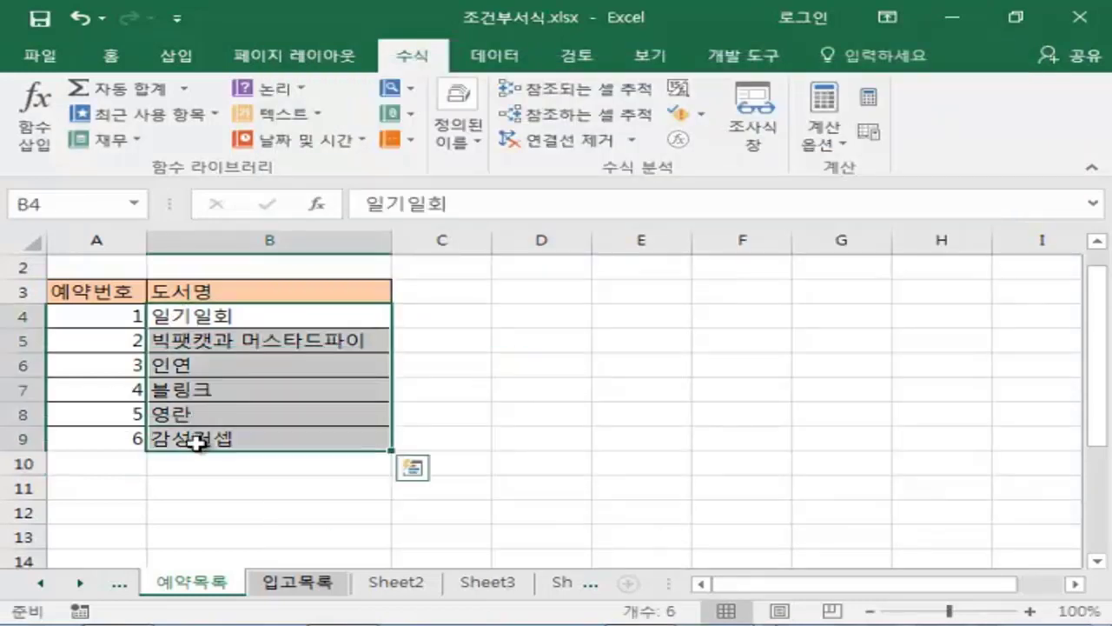
{"action": "left_click", "coordinate": [233, 489]}
{"action": "left_click_drag", "start_coordinate": [205, 318], "coordinate": [225, 445]}
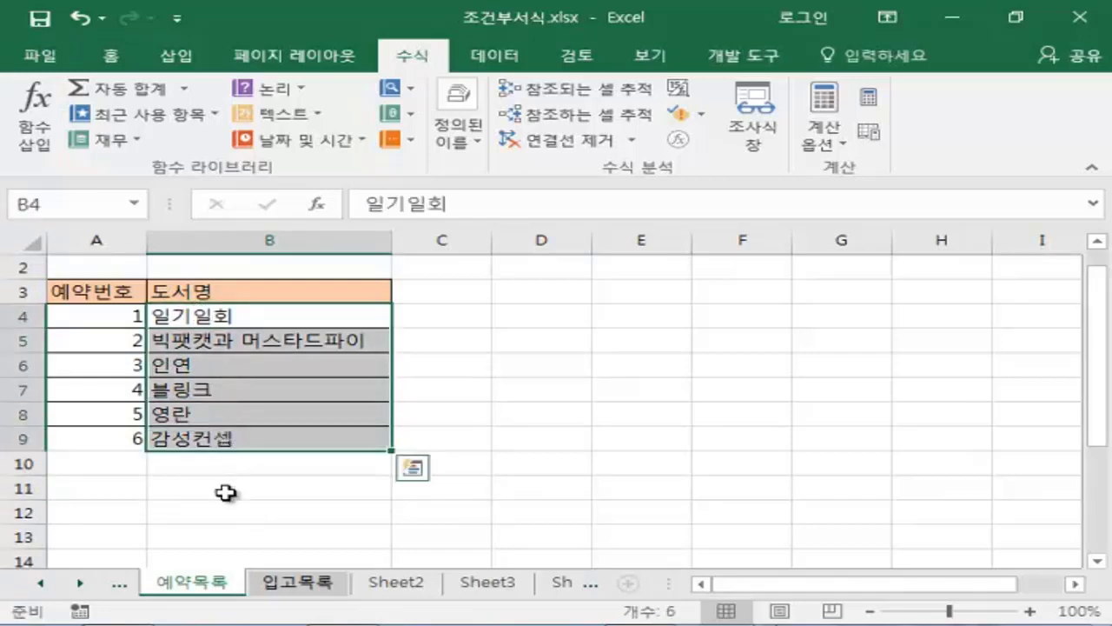
{"action": "left_click", "coordinate": [223, 490]}
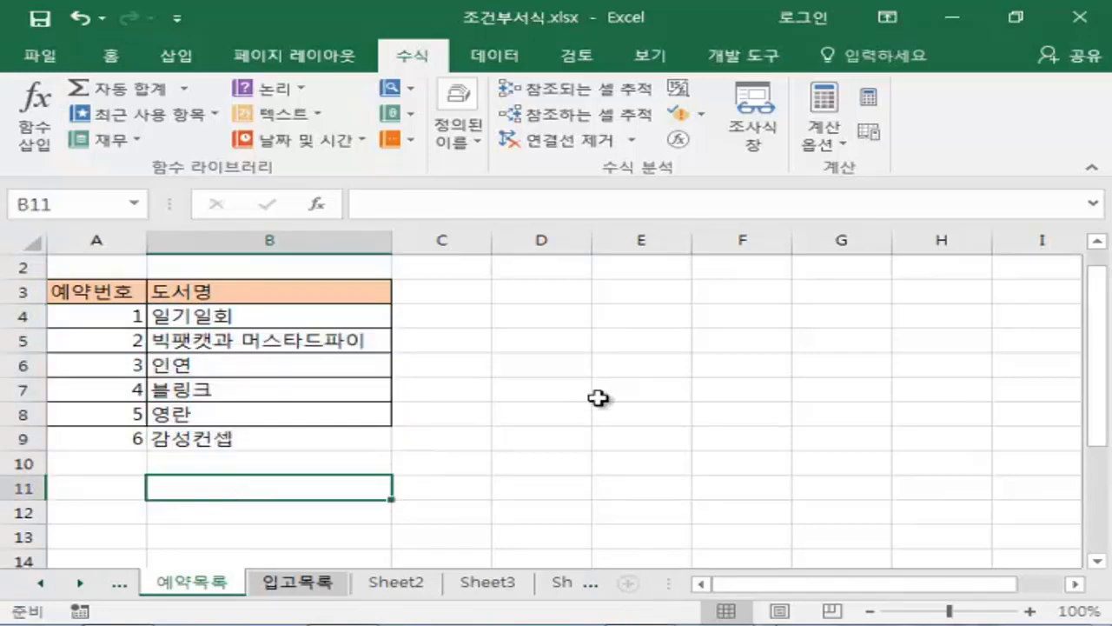
Step: Check the highlighted rows in the 입고목록 table, including the row of the added reservation 감성컨셉
{"action": "left_click", "coordinate": [287, 588]}
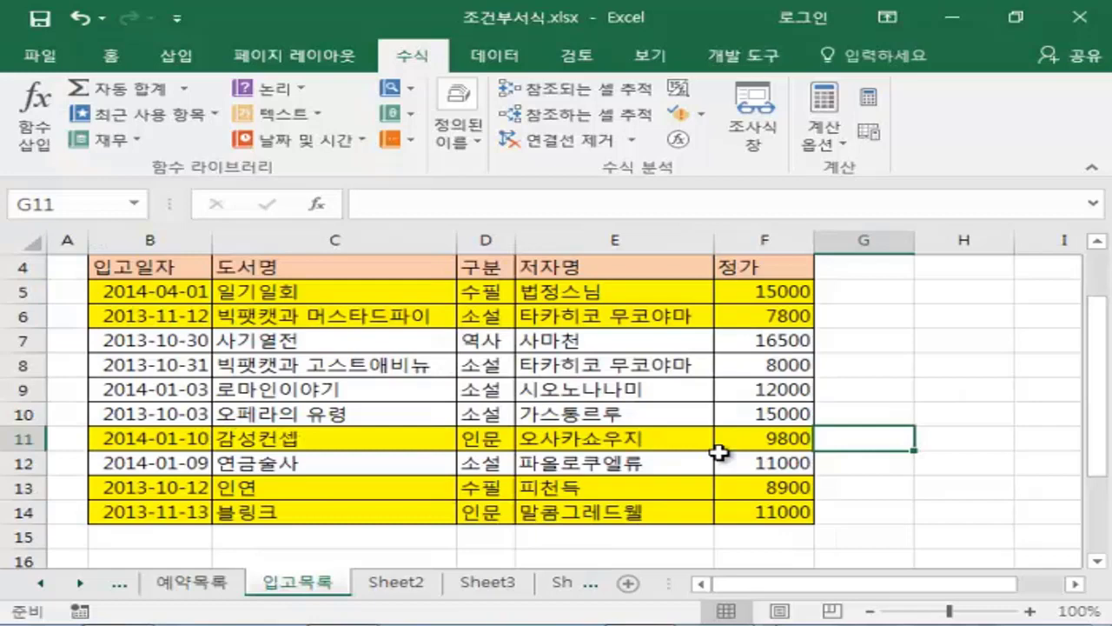
{"action": "left_click", "coordinate": [137, 290]}
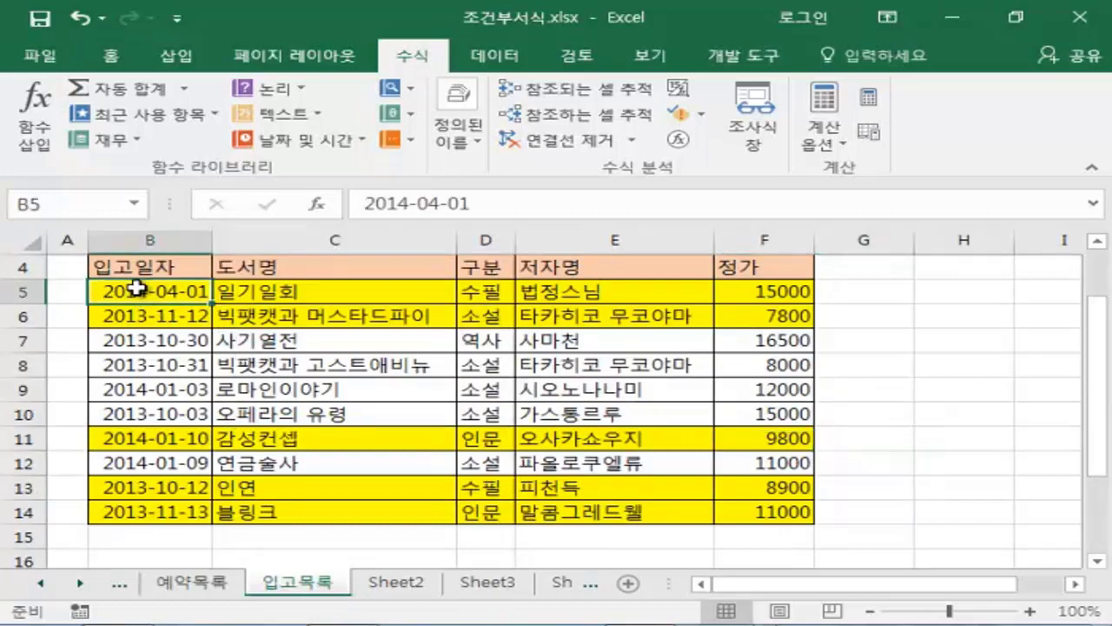
{"action": "left_click_drag", "start_coordinate": [137, 289], "coordinate": [804, 464]}
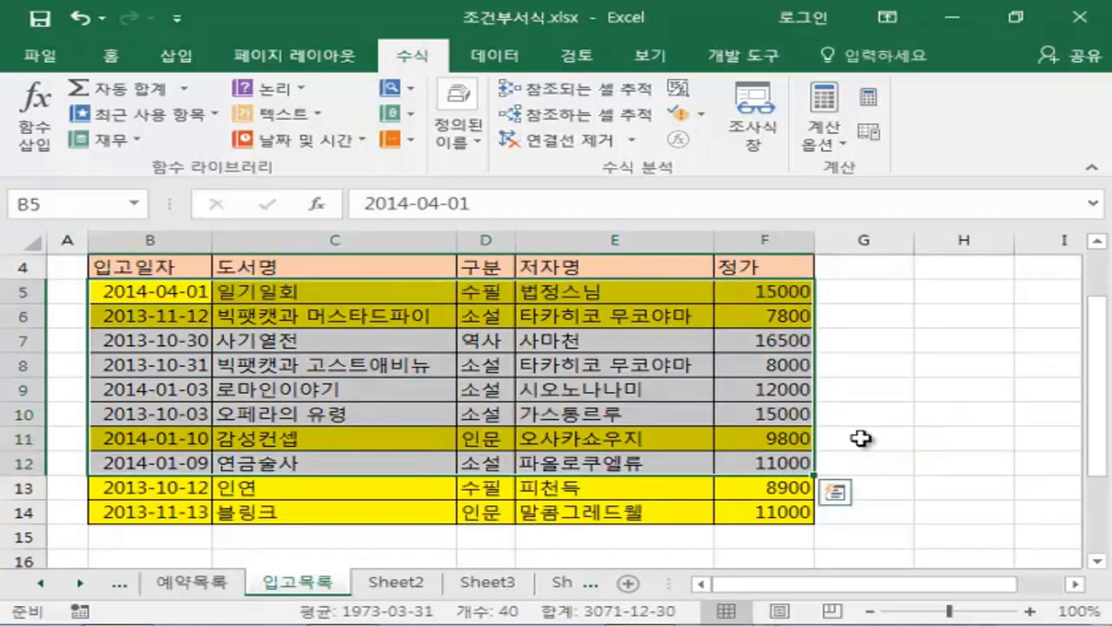
{"action": "left_click", "coordinate": [861, 438]}
{"action": "left_click", "coordinate": [296, 439]}
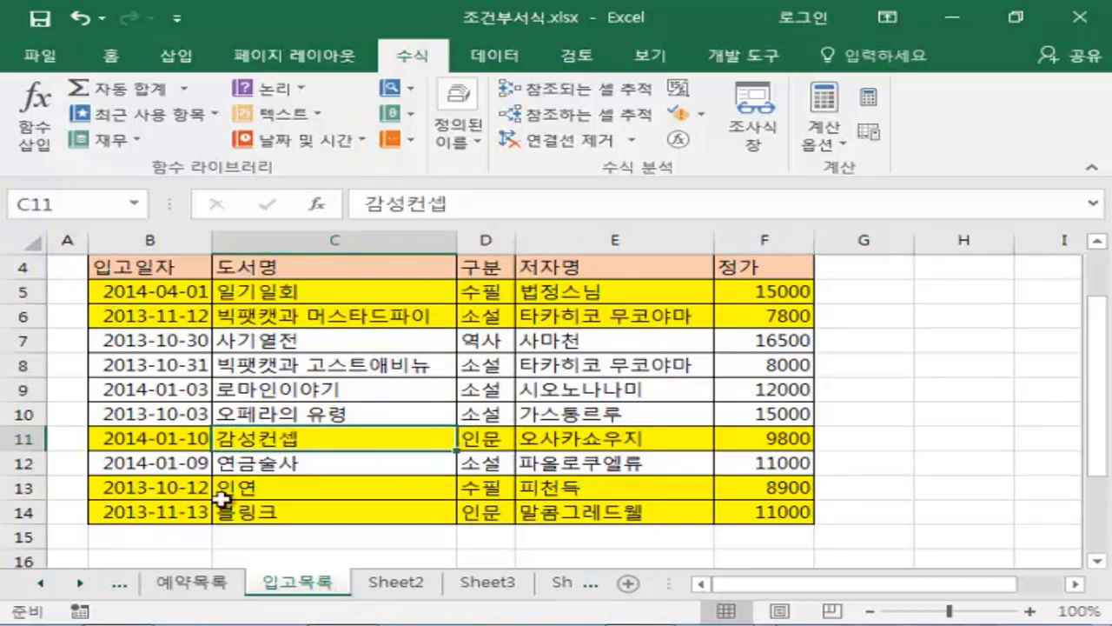
Step: Delete the whole row of the reservation 인연 from 예약목록 and check the highlighting in 입고목록
{"action": "left_click", "coordinate": [186, 586]}
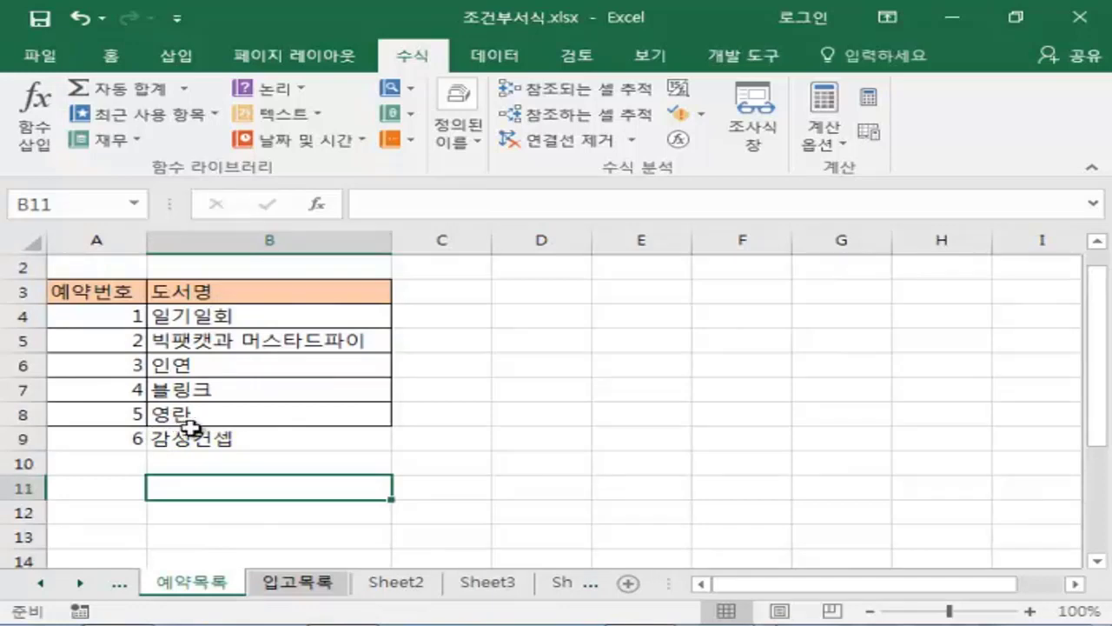
{"action": "left_click", "coordinate": [132, 390]}
{"action": "left_click", "coordinate": [198, 389]}
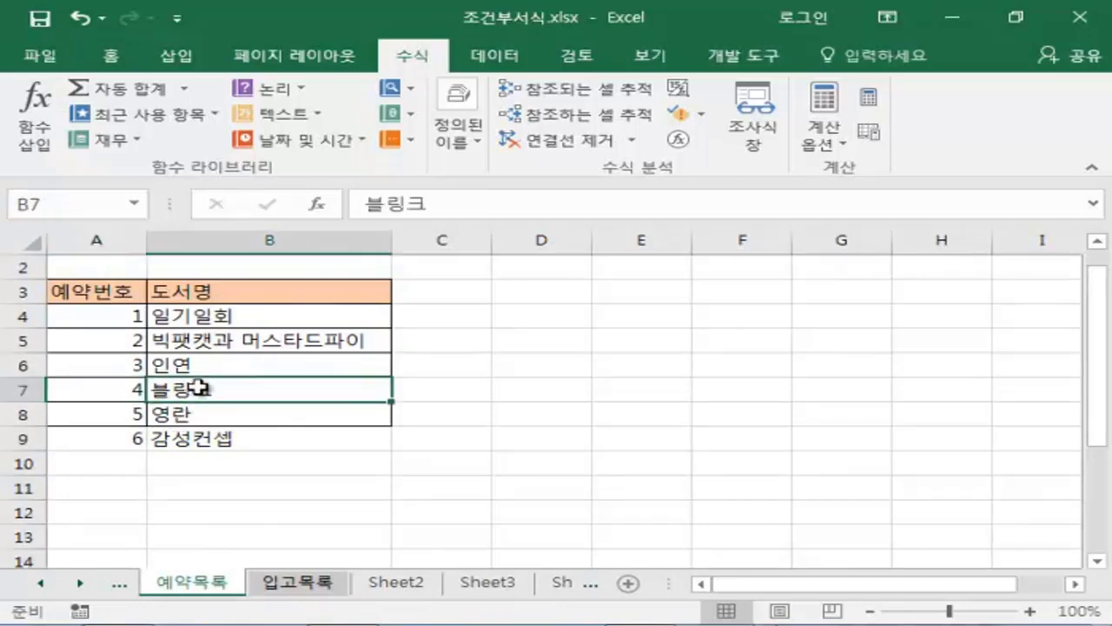
{"action": "left_click_drag", "start_coordinate": [123, 389], "coordinate": [215, 389]}
{"action": "left_click", "coordinate": [16, 363]}
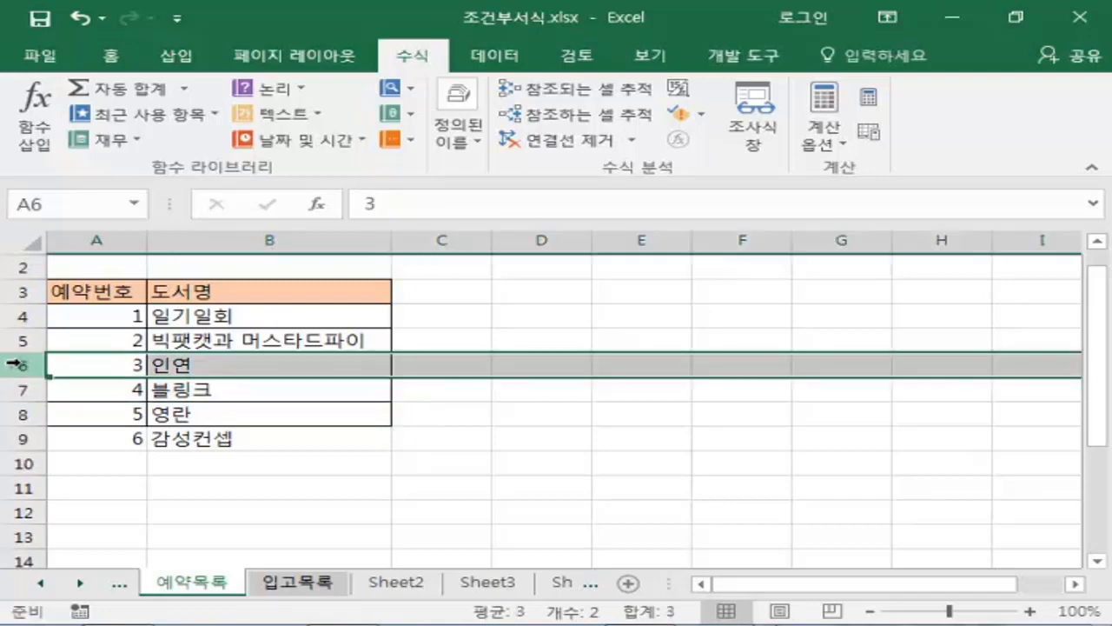
{"action": "right_click", "coordinate": [15, 363]}
{"action": "left_click", "coordinate": [87, 209]}
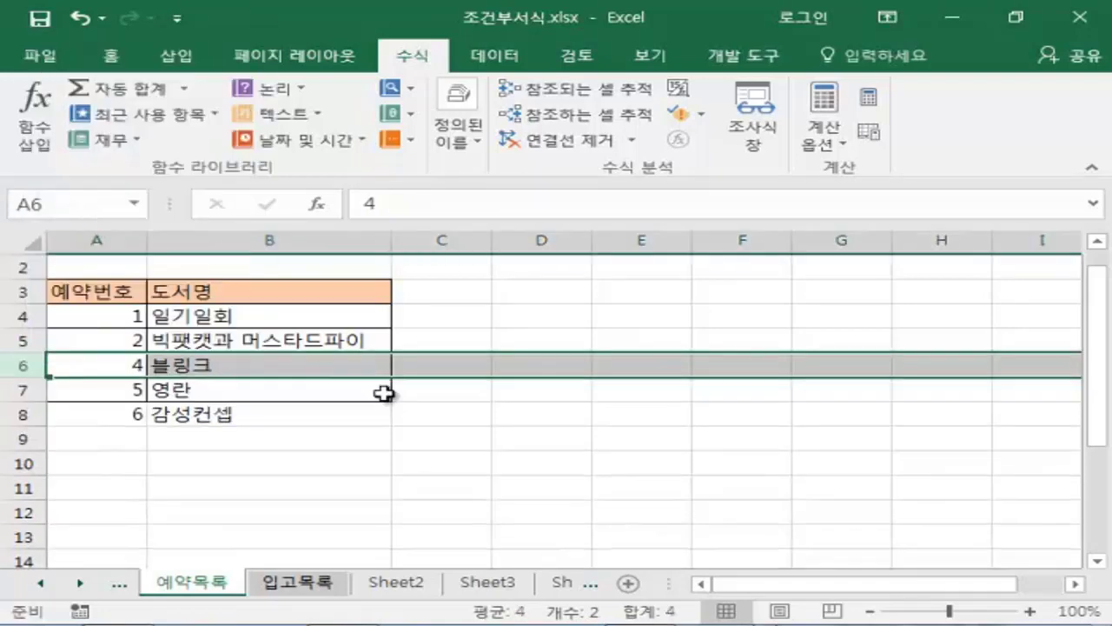
{"action": "left_click", "coordinate": [236, 437]}
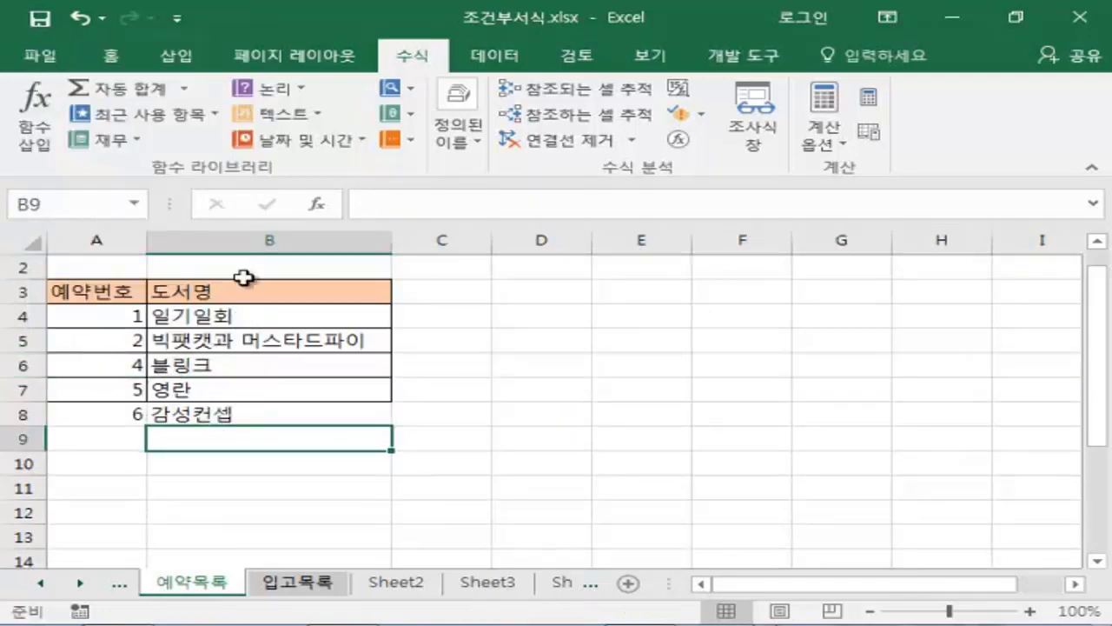
{"action": "left_click", "coordinate": [338, 412]}
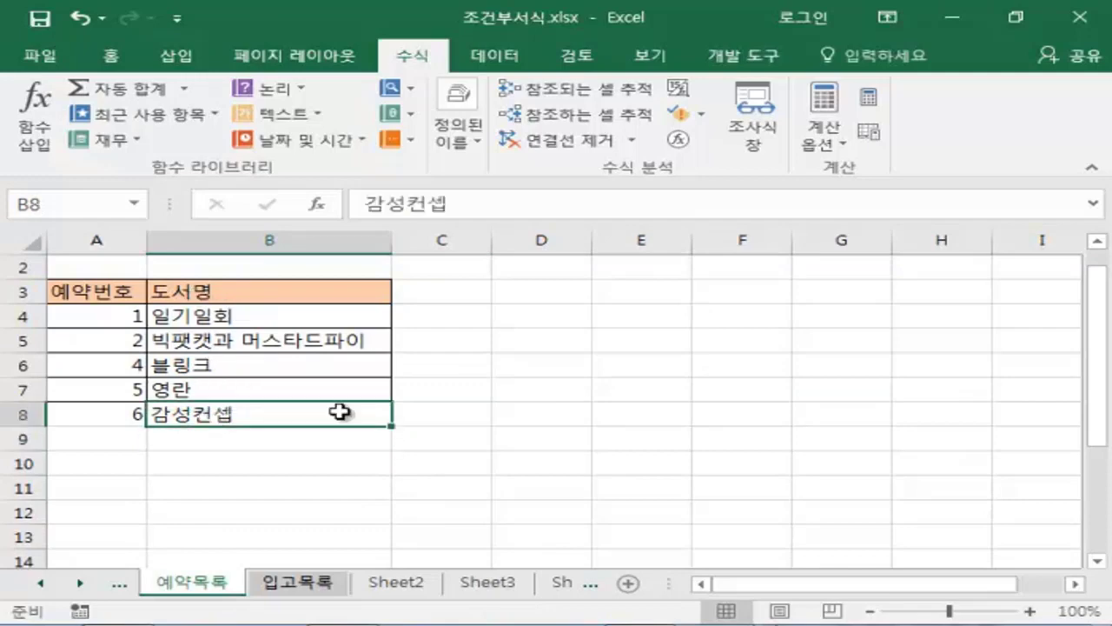
{"action": "left_click", "coordinate": [310, 590]}
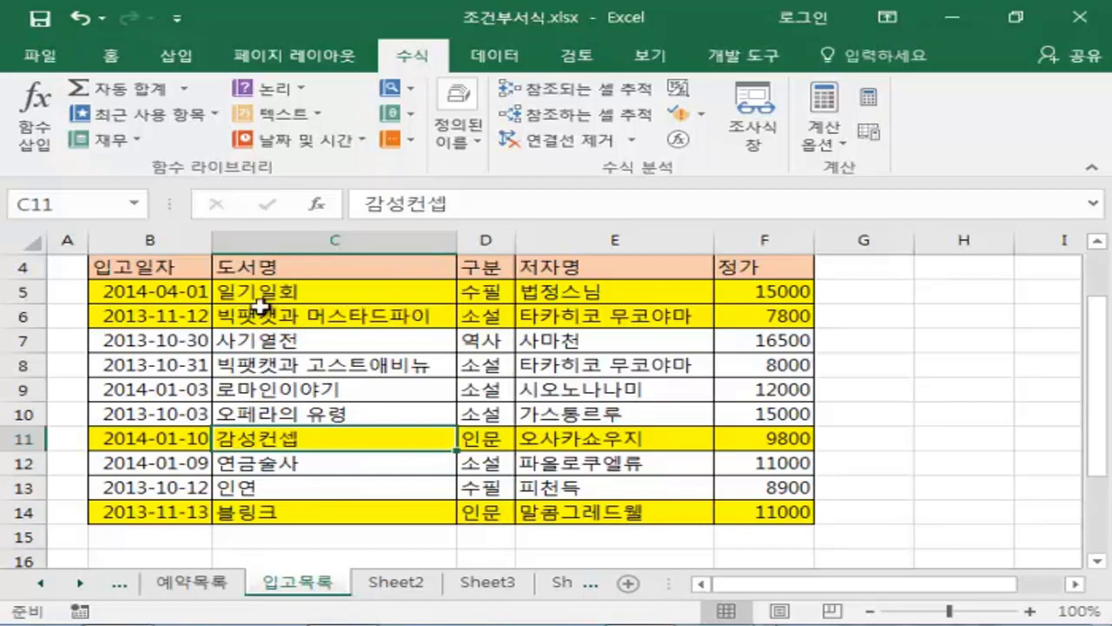
Step: Delete the whole row of the reservation 일기일회 from 예약목록 and review the highlighted books in 입고목록
{"action": "left_click", "coordinate": [223, 586]}
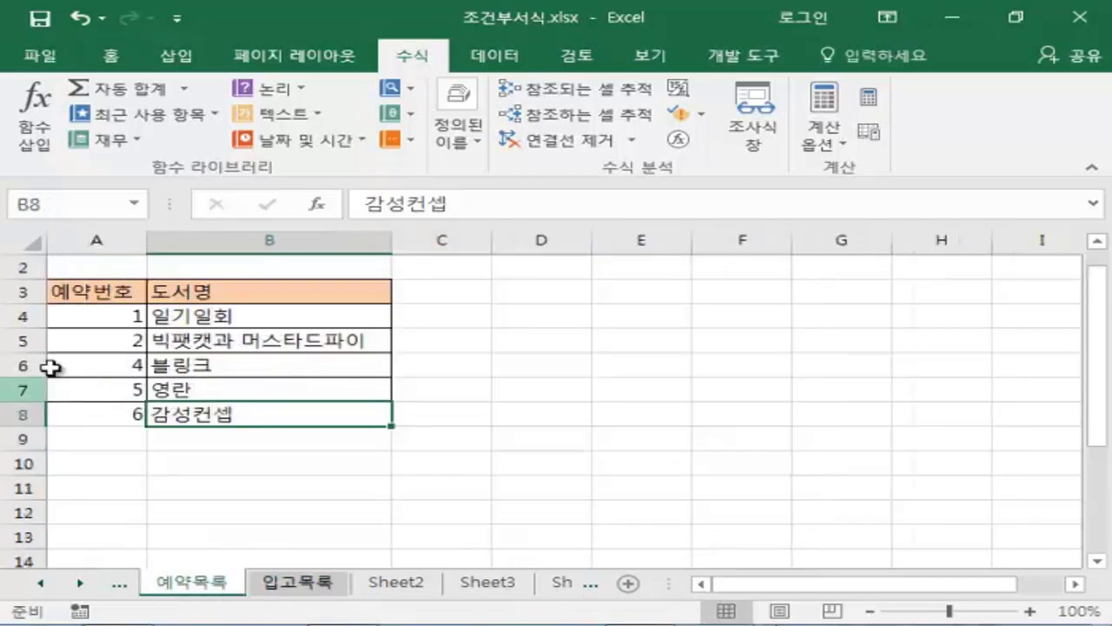
{"action": "left_click", "coordinate": [25, 317]}
{"action": "right_click", "coordinate": [24, 317]}
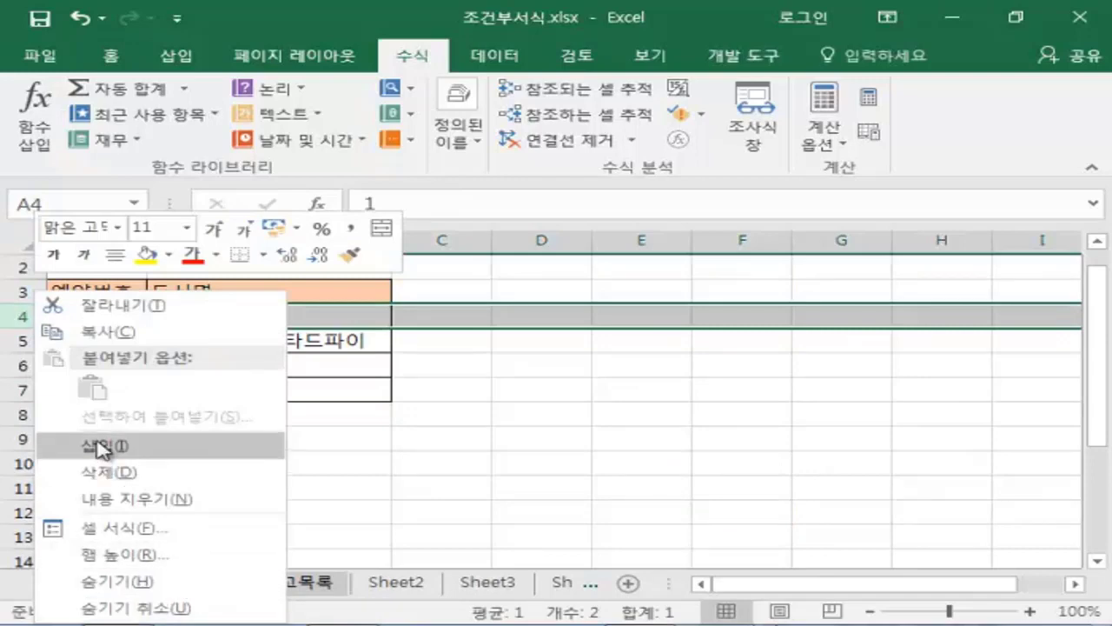
{"action": "left_click", "coordinate": [152, 473]}
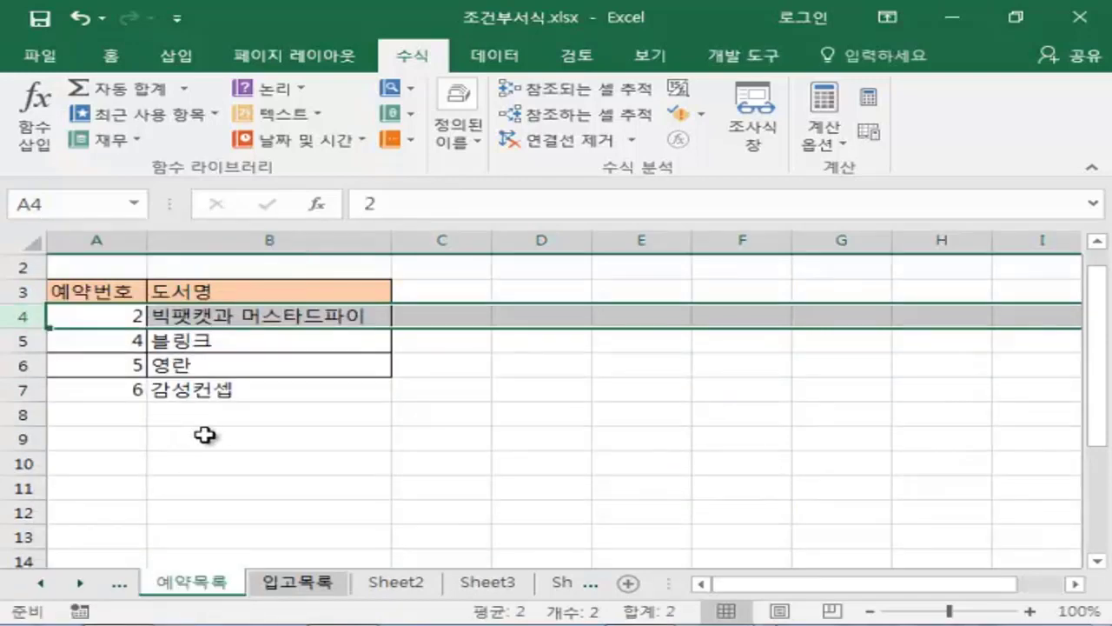
{"action": "left_click", "coordinate": [278, 425]}
{"action": "left_click", "coordinate": [298, 584]}
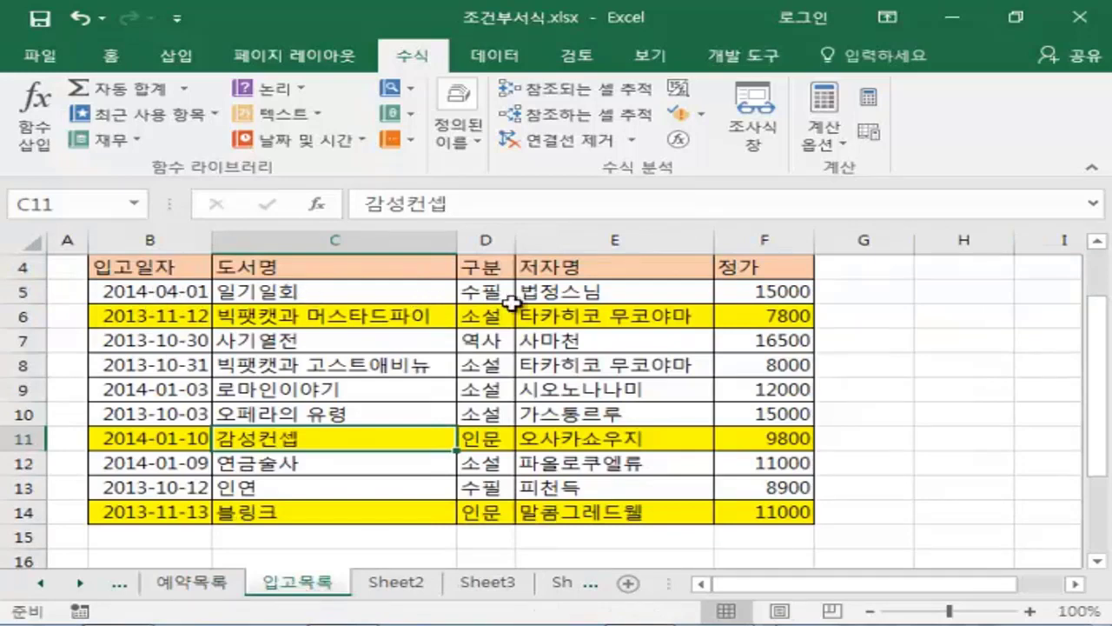
Step: Add reservation number 7 with the title 사기열전 in row 8 of 예약목록
{"action": "left_click", "coordinate": [186, 585]}
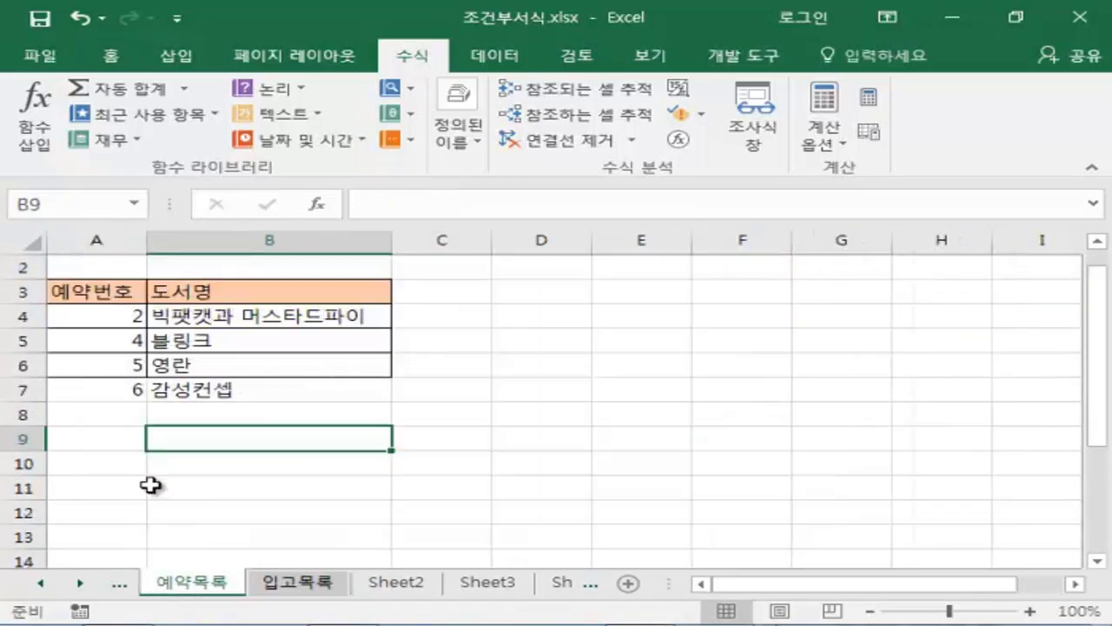
{"action": "left_click", "coordinate": [125, 413]}
{"action": "type", "text": "7"}
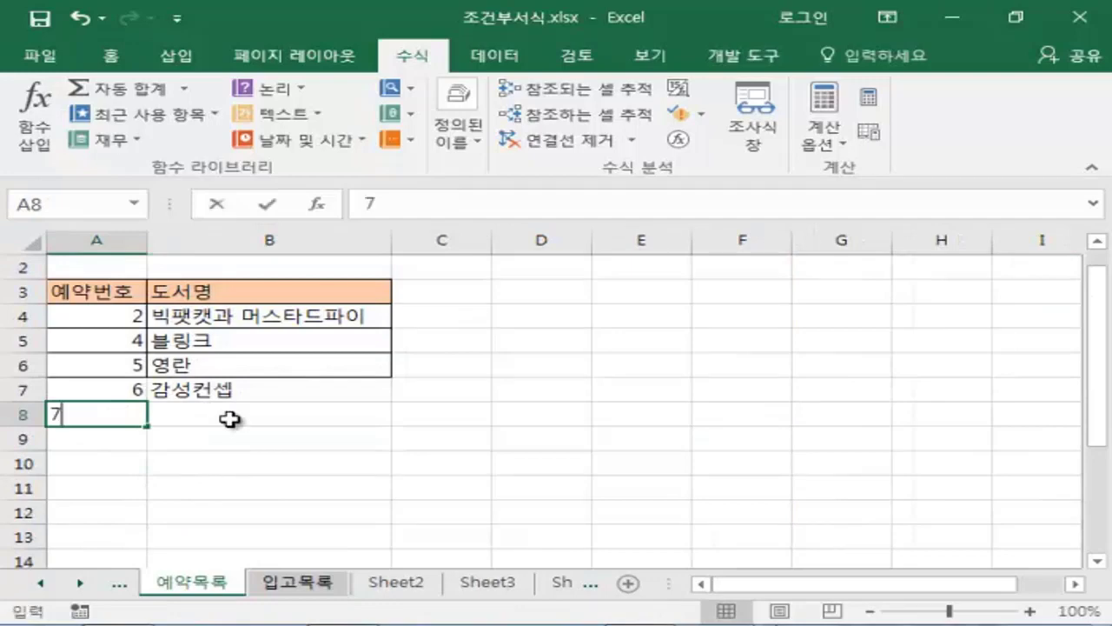
{"action": "left_click", "coordinate": [229, 419]}
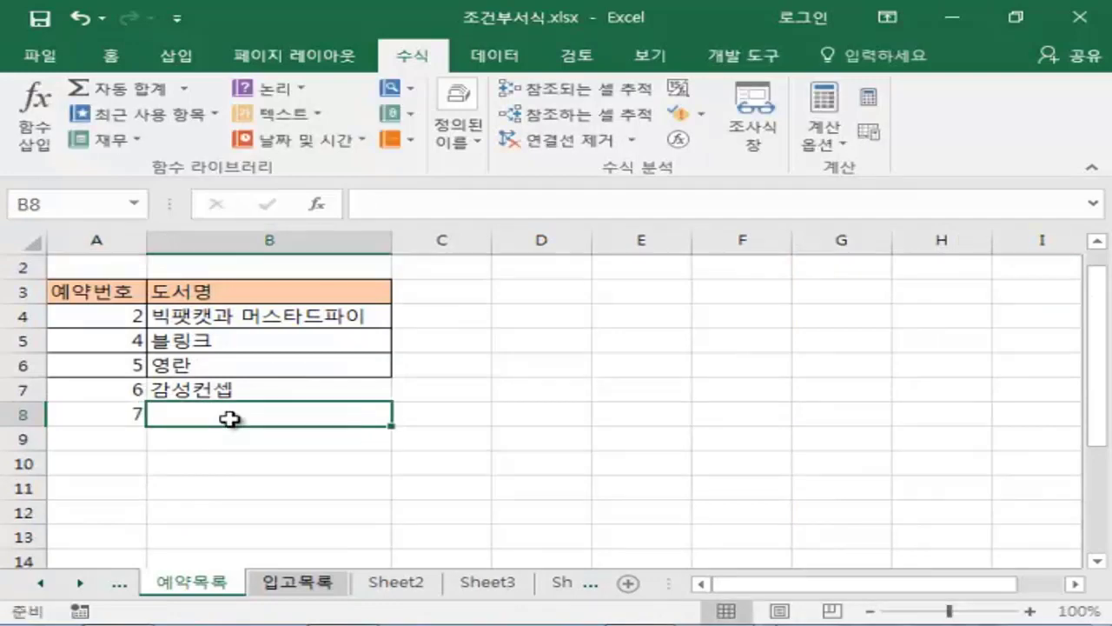
{"action": "type", "text": "사기열저"}
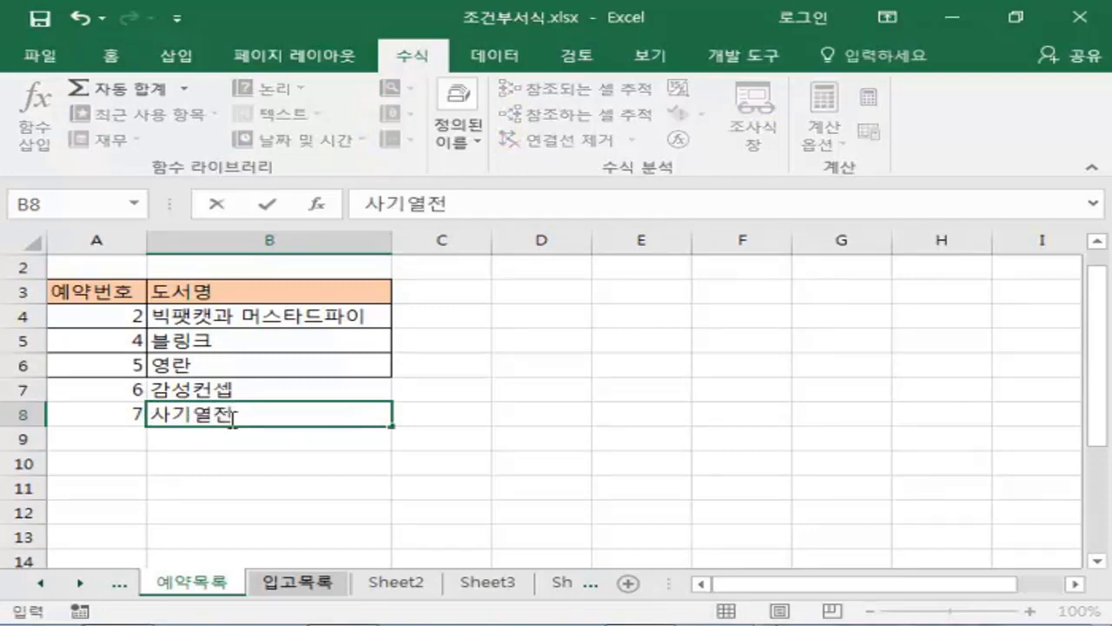
{"action": "key", "text": "Return"}
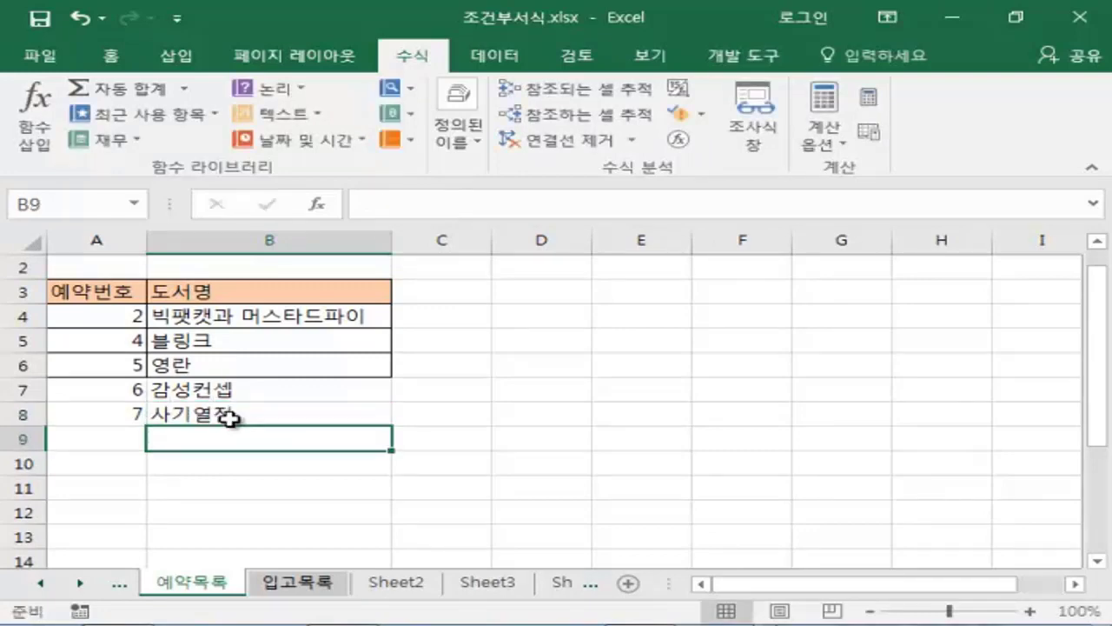
Step: Compare the highlighted books in 입고목록 with the reservation list after adding 사기열전
{"action": "left_click", "coordinate": [307, 585]}
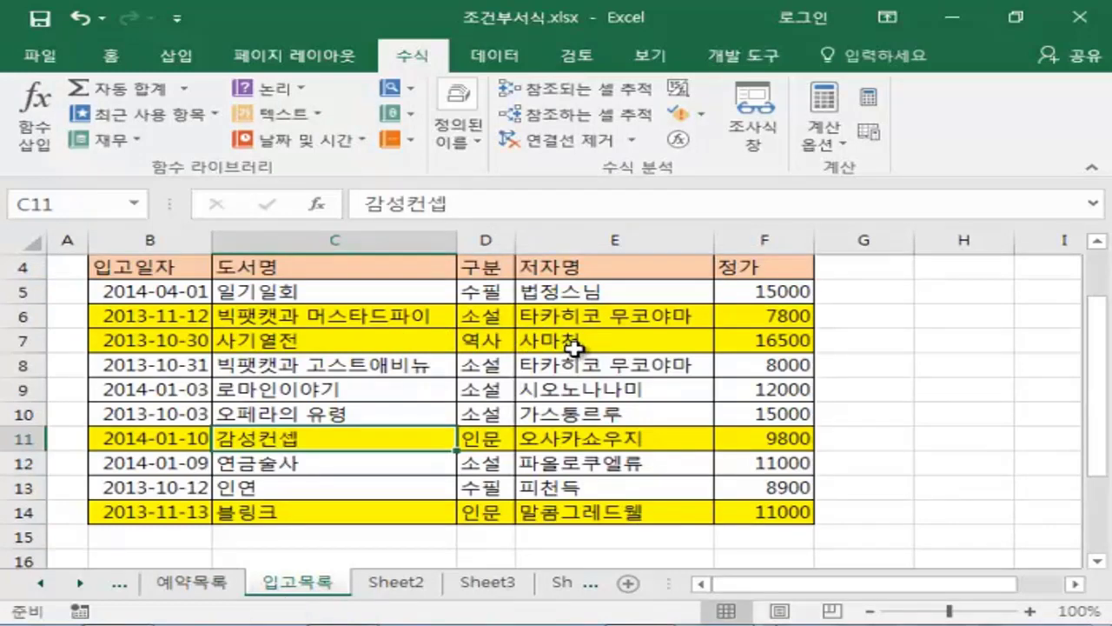
{"action": "left_click", "coordinate": [202, 581]}
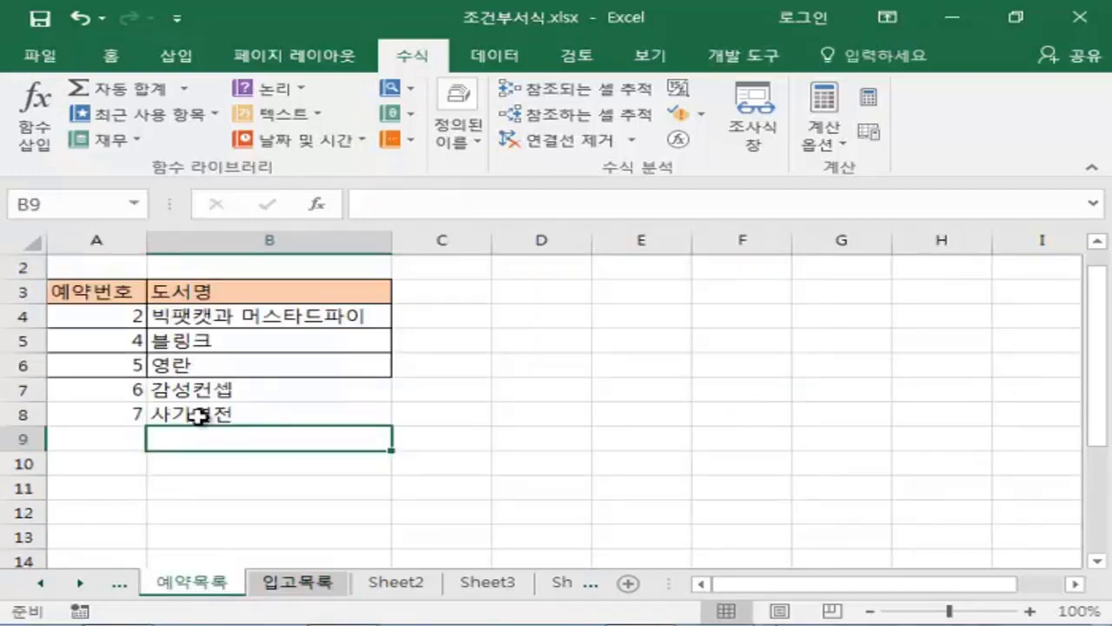
{"action": "left_click", "coordinate": [311, 590]}
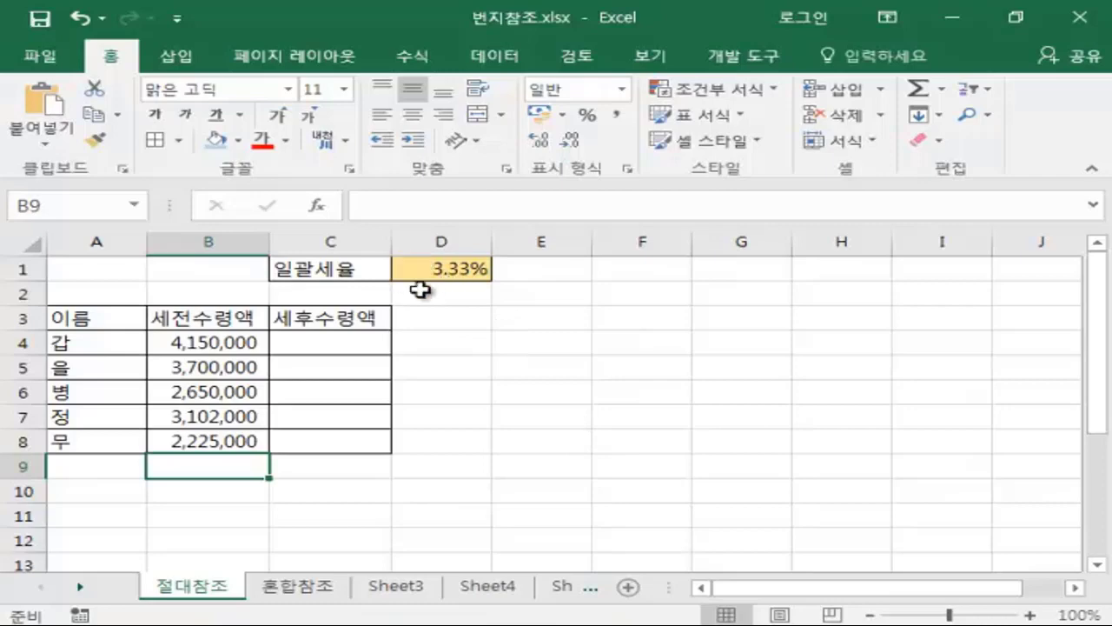
Step: Examine the 일괄세율 rate in D1 and the empty 세후수령액 cells on the 절대참조 sheet
{"action": "left_click", "coordinate": [438, 272]}
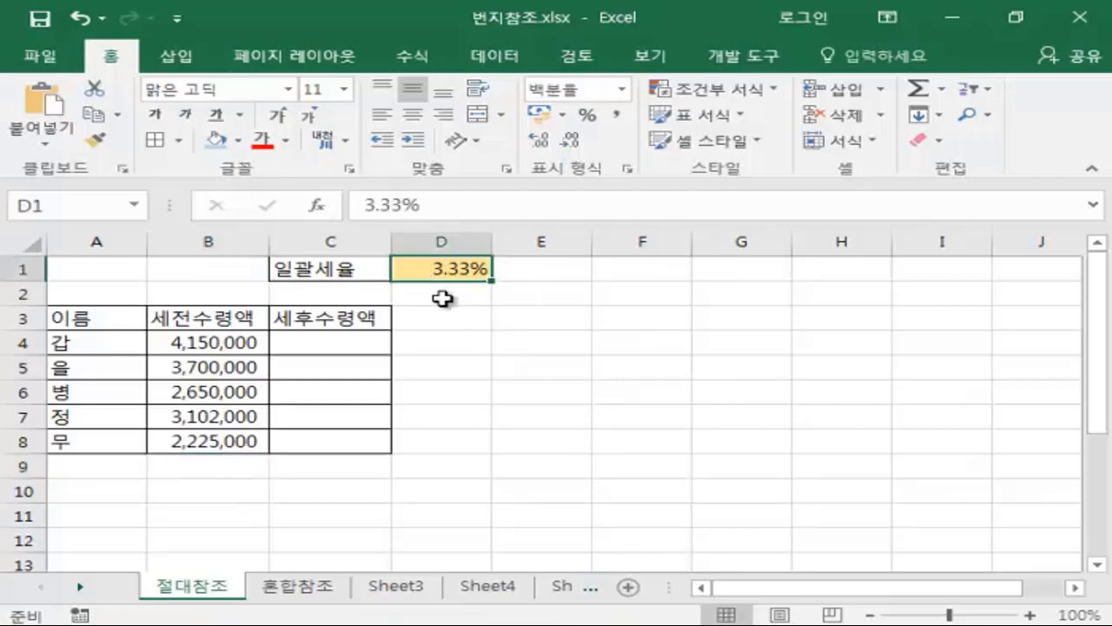
{"action": "left_click", "coordinate": [360, 344]}
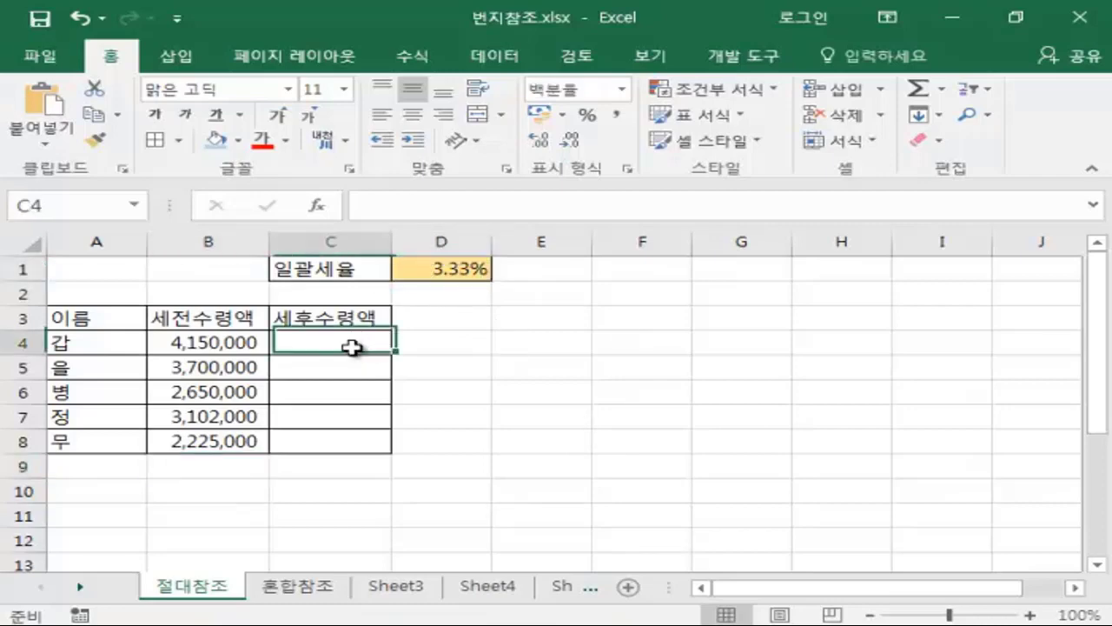
{"action": "left_click", "coordinate": [339, 369]}
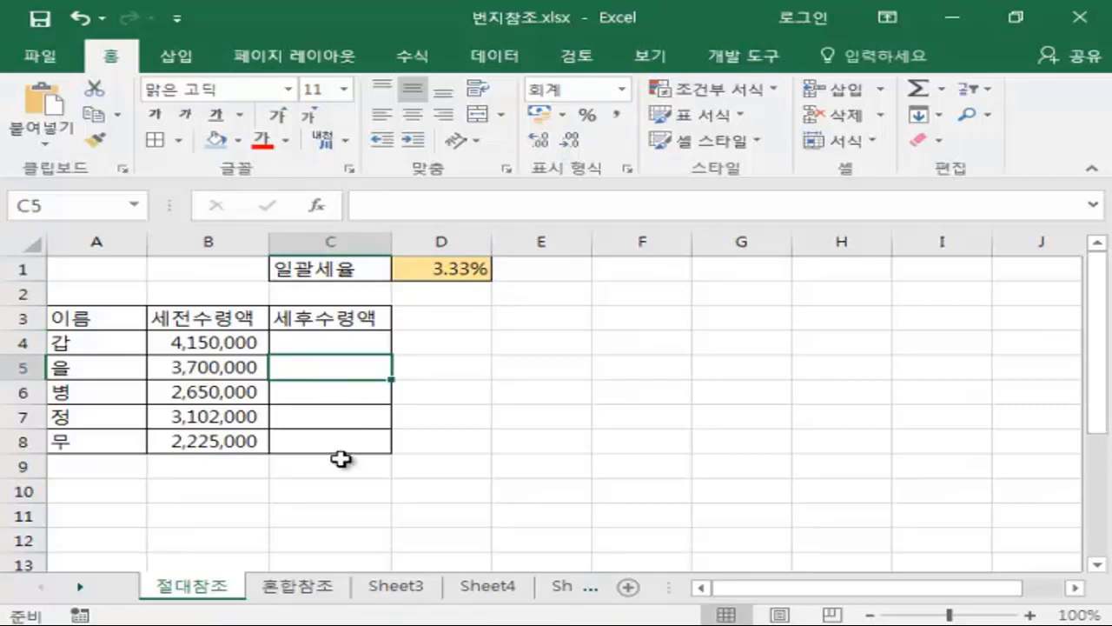
{"action": "left_click", "coordinate": [501, 437]}
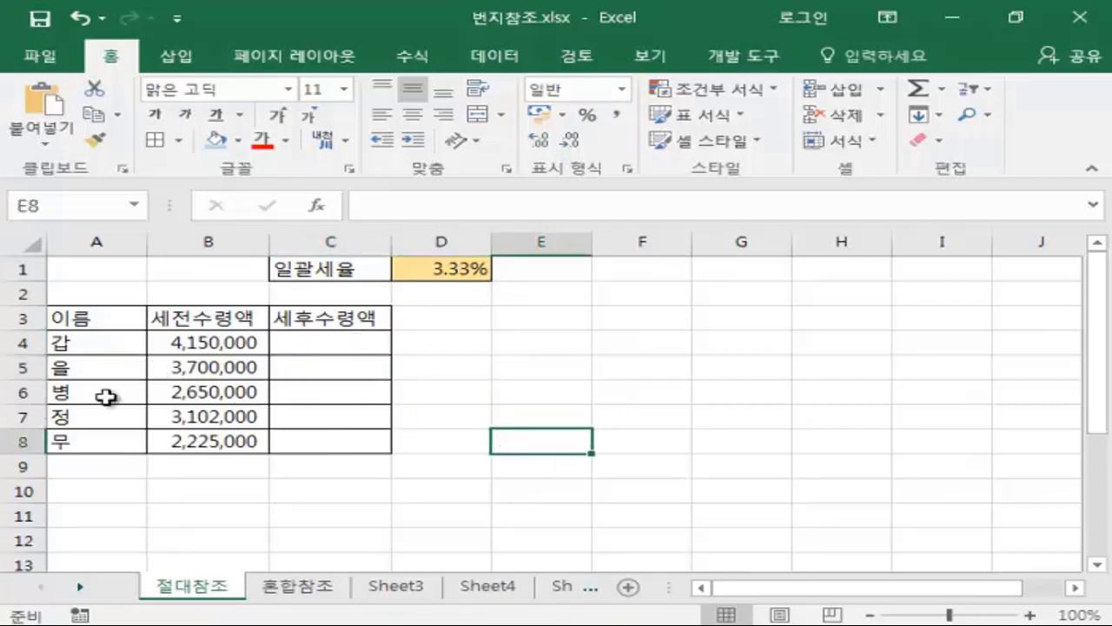
Step: Review the 세전수령액 amounts in B4:B8 with the shared tax rate in D1, ending on the first 세후수령액 cell C4
{"action": "left_click", "coordinate": [188, 349]}
{"action": "left_click", "coordinate": [193, 369]}
{"action": "left_click", "coordinate": [193, 393]}
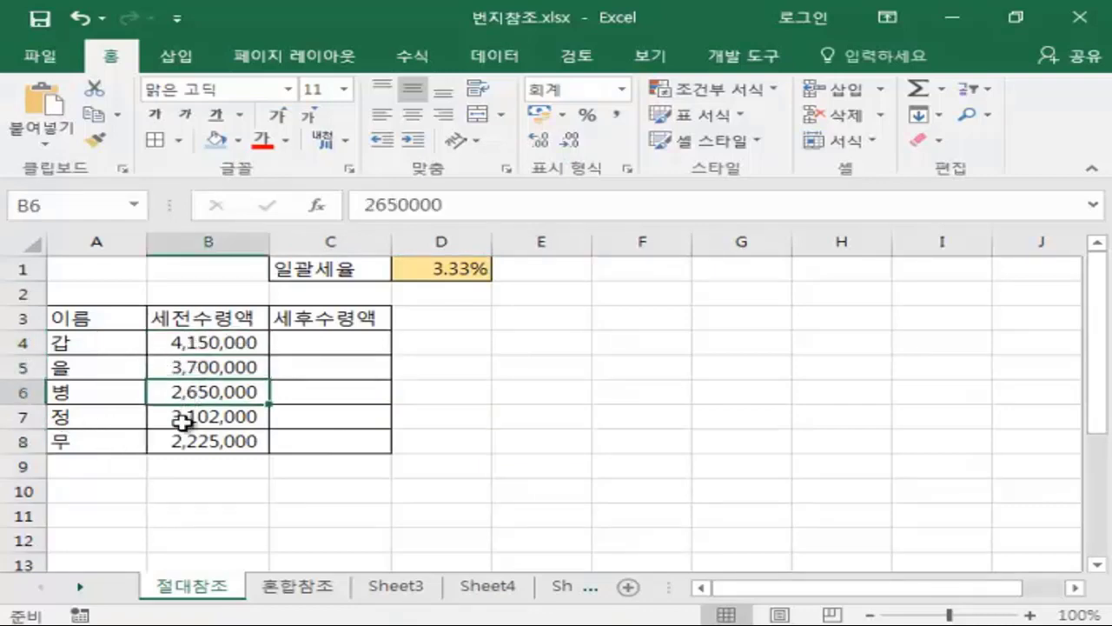
{"action": "left_click", "coordinate": [181, 421]}
{"action": "left_click", "coordinate": [185, 443]}
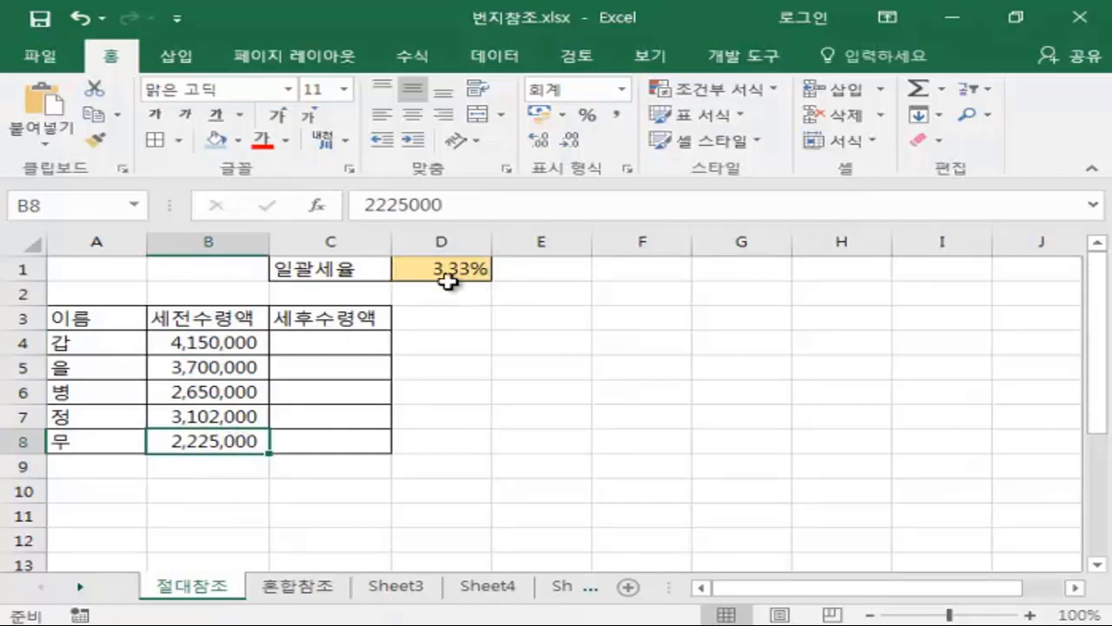
{"action": "left_click", "coordinate": [201, 342]}
{"action": "left_click", "coordinate": [208, 386]}
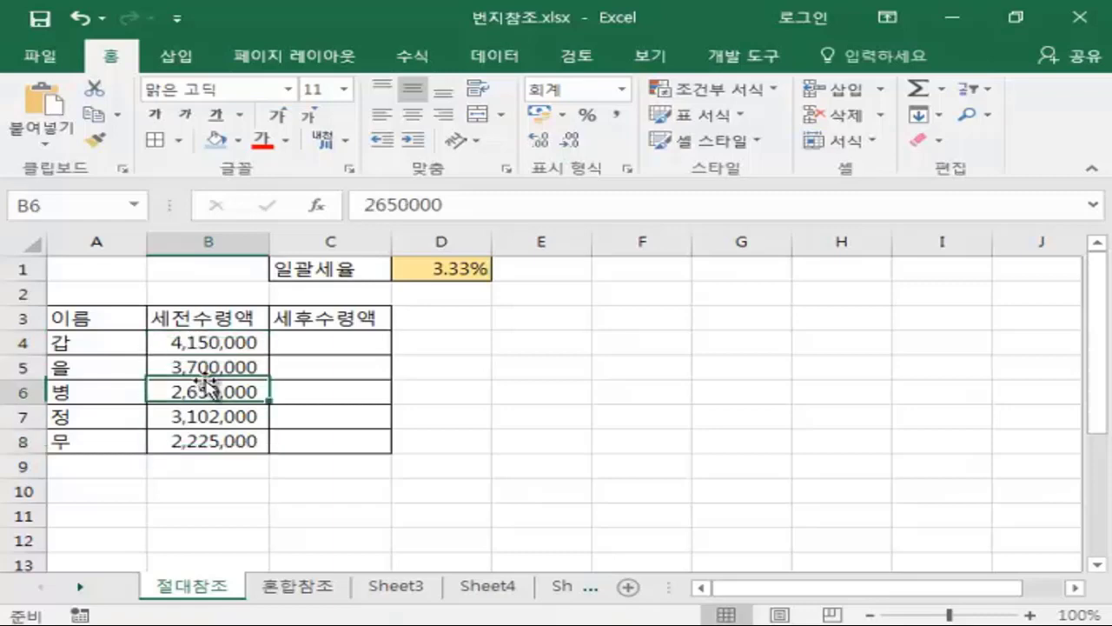
{"action": "left_click", "coordinate": [460, 270]}
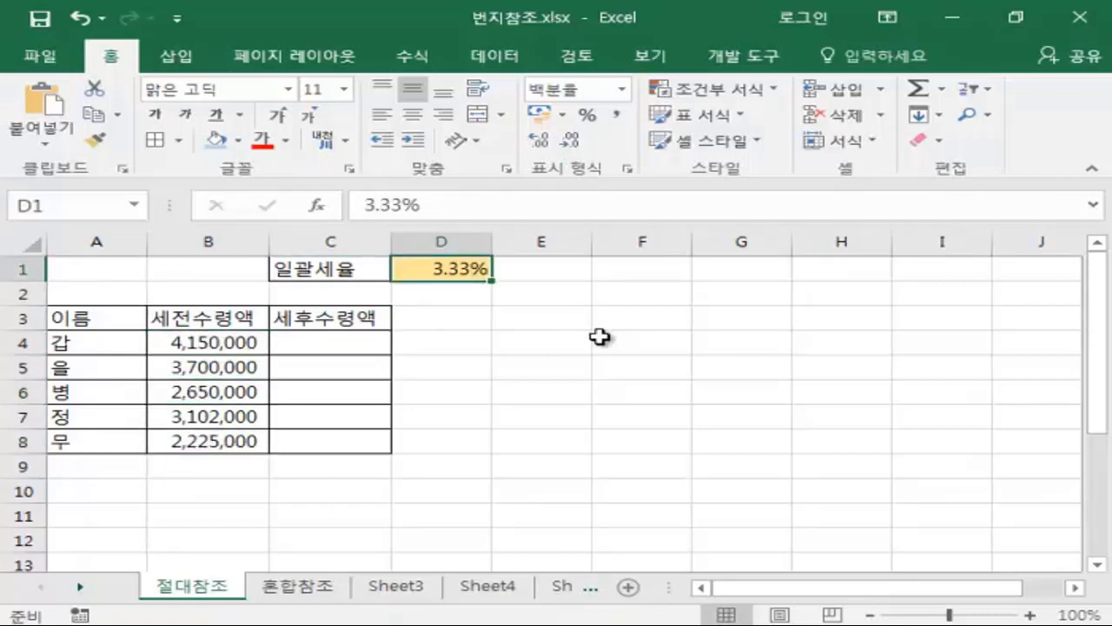
{"action": "left_click", "coordinate": [343, 343]}
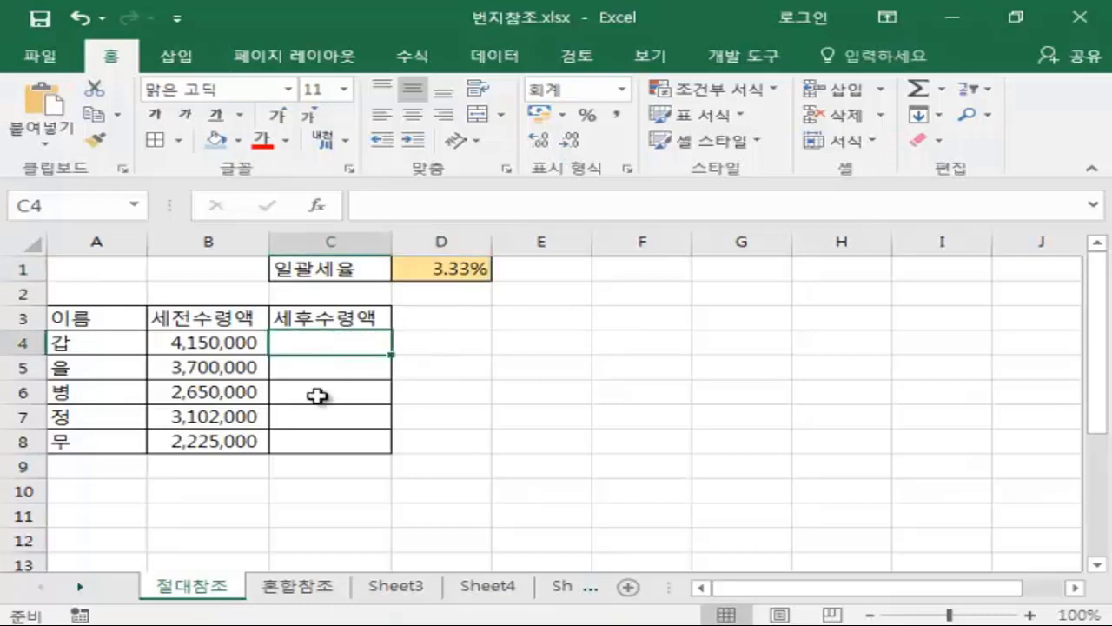
Step: Review the empty 세후수령액 cells alongside the 세전수령액 amount in B4 and the 일괄세율 rate in D1
{"action": "left_click", "coordinate": [318, 374]}
{"action": "left_click", "coordinate": [321, 418]}
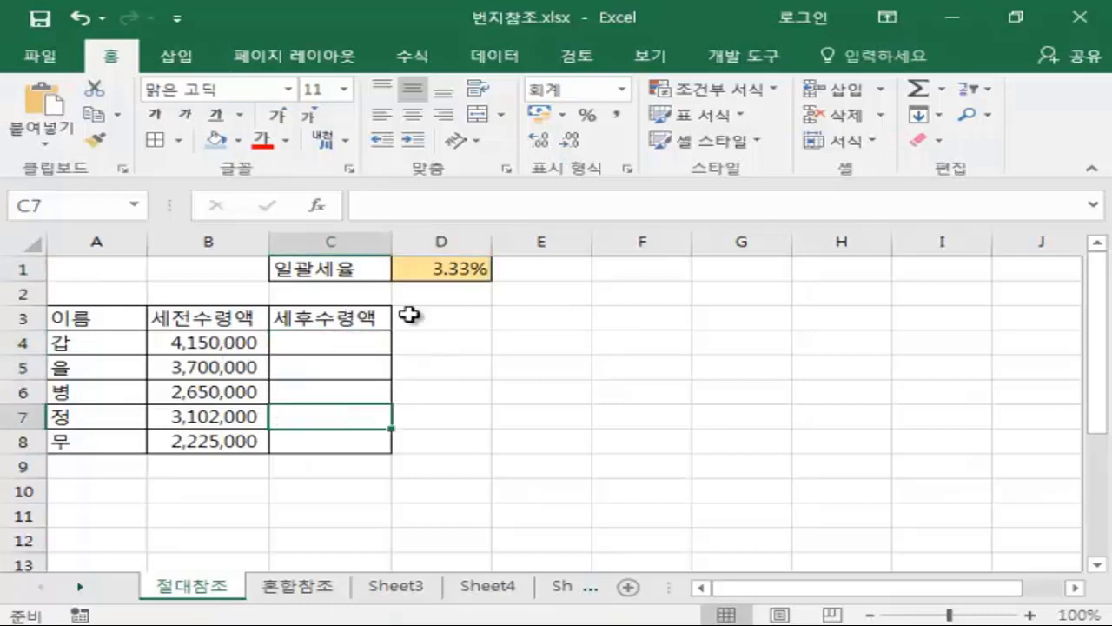
{"action": "left_click", "coordinate": [337, 345]}
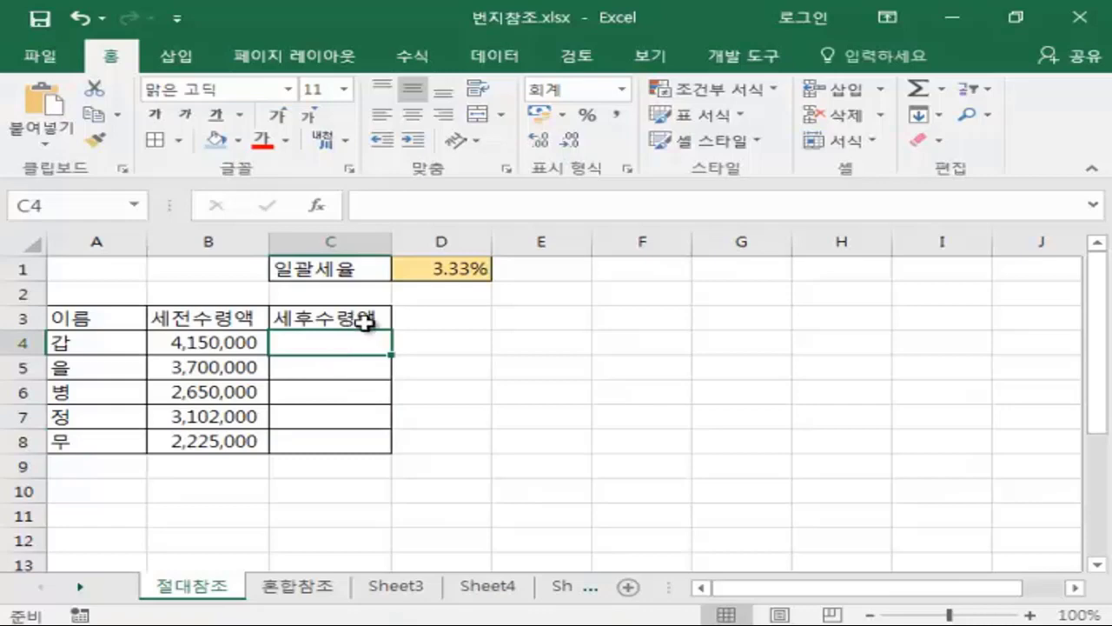
{"action": "left_click", "coordinate": [330, 373]}
{"action": "left_click", "coordinate": [537, 408]}
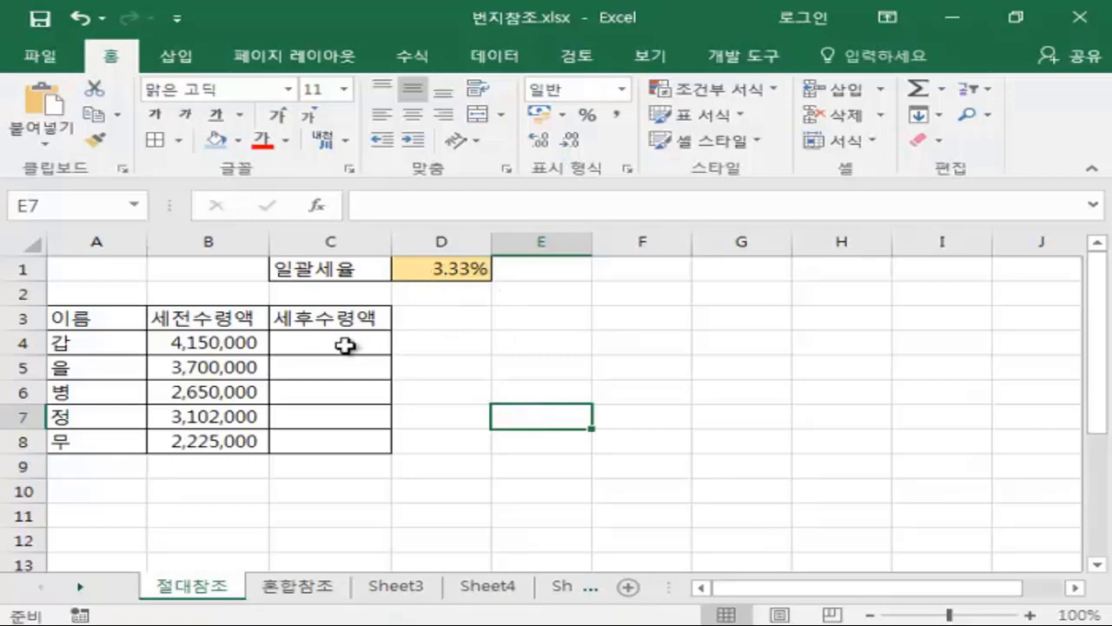
{"action": "left_click", "coordinate": [218, 344]}
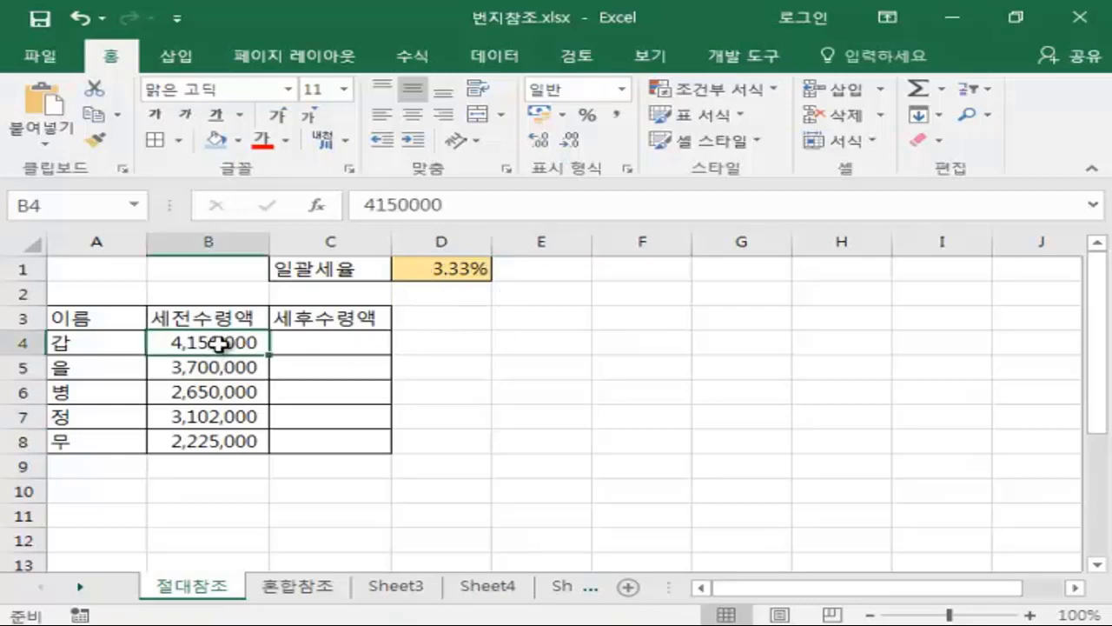
{"action": "left_click", "coordinate": [303, 345]}
{"action": "left_click", "coordinate": [219, 344]}
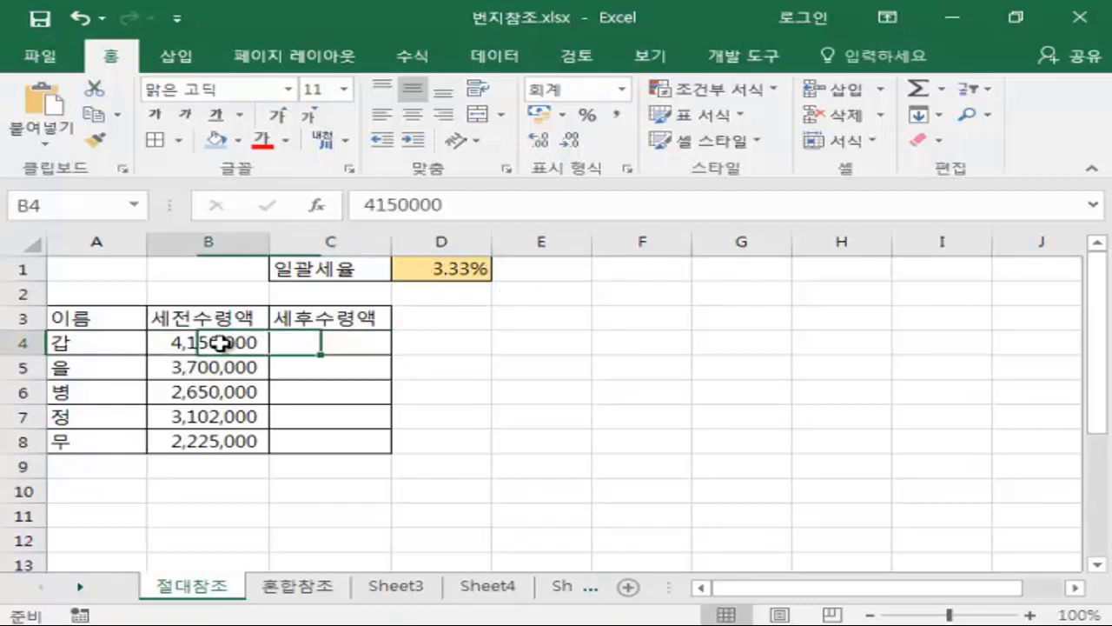
{"action": "left_click", "coordinate": [469, 266]}
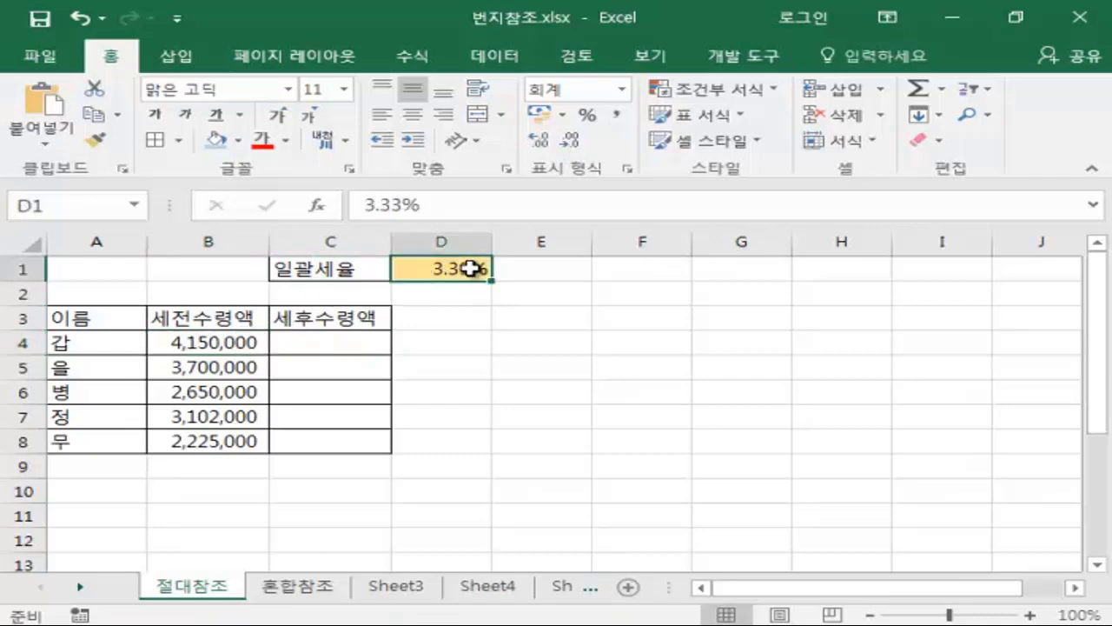
Step: Enter the after-tax formula =B4-(B4*D1) in C4 with relative references
{"action": "left_click", "coordinate": [359, 345]}
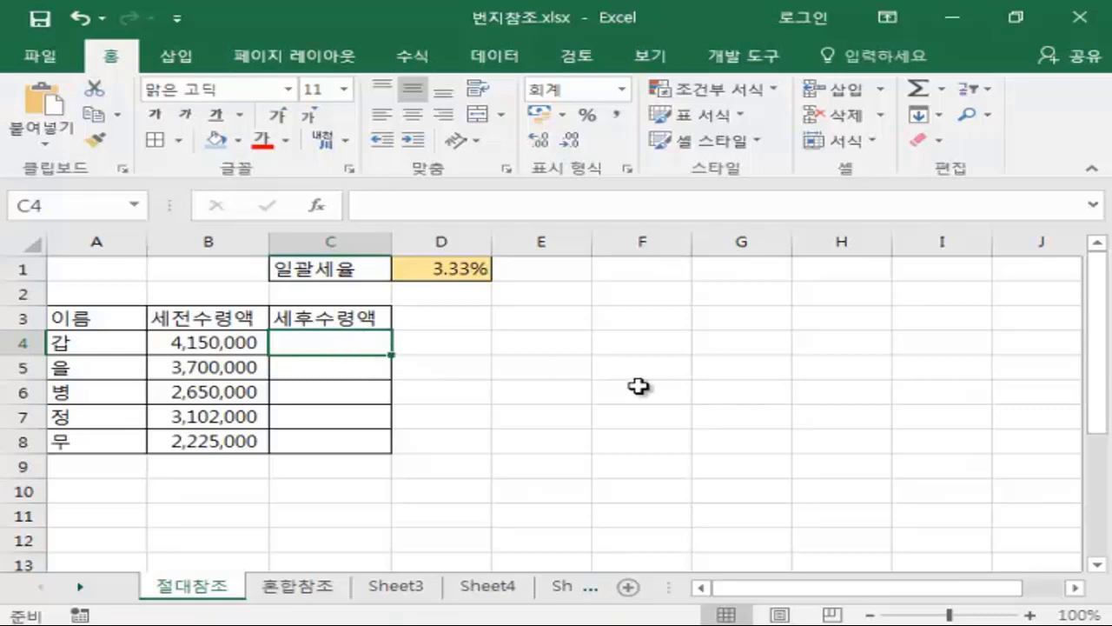
{"action": "type", "text": "="}
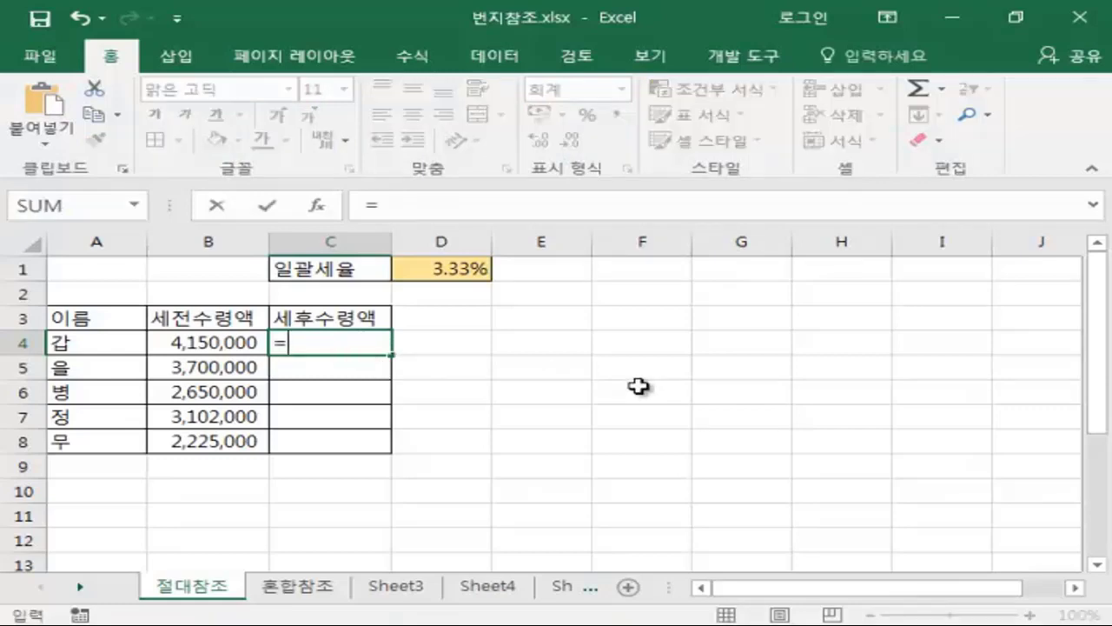
{"action": "left_click", "coordinate": [190, 345]}
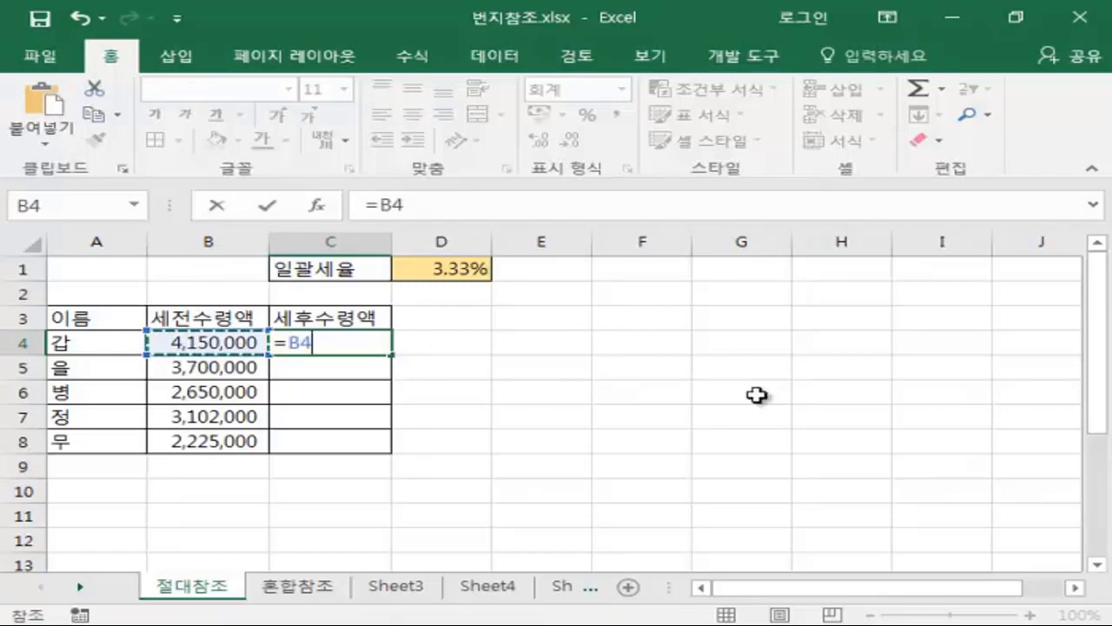
{"action": "type", "text": "-("}
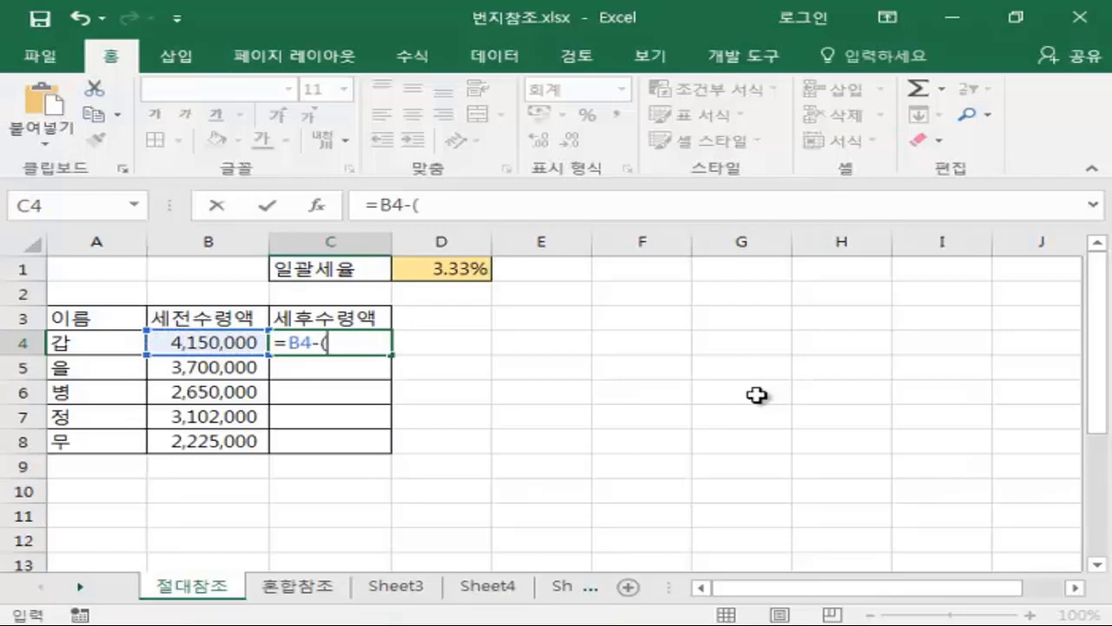
{"action": "left_click", "coordinate": [221, 344]}
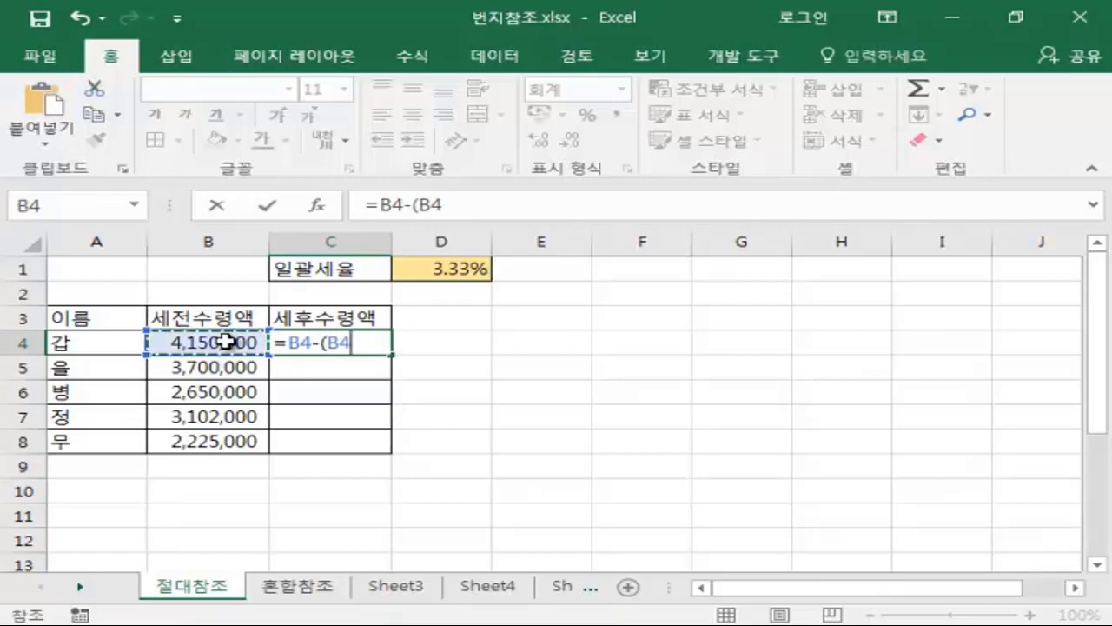
{"action": "type", "text": "*"}
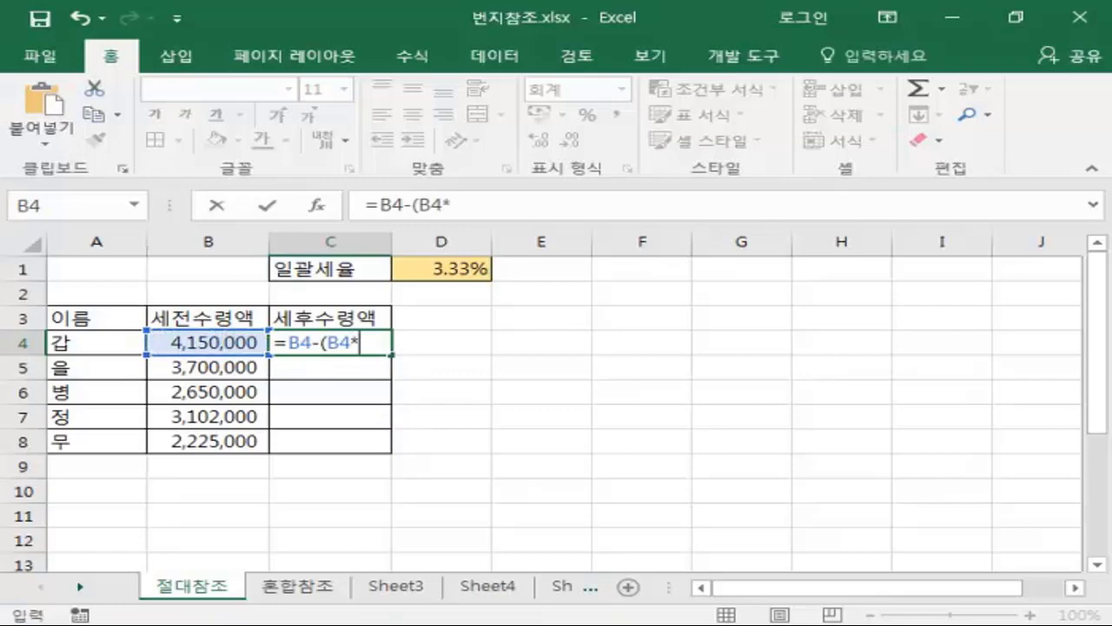
{"action": "left_click", "coordinate": [457, 271]}
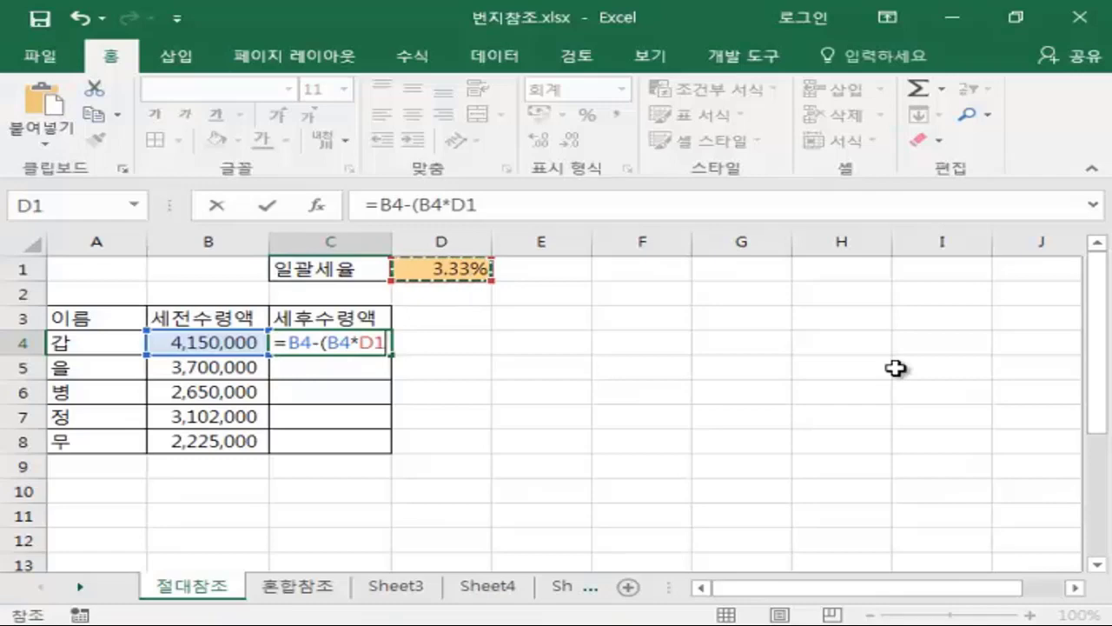
{"action": "type", "text": ")"}
{"action": "key", "text": "Return"}
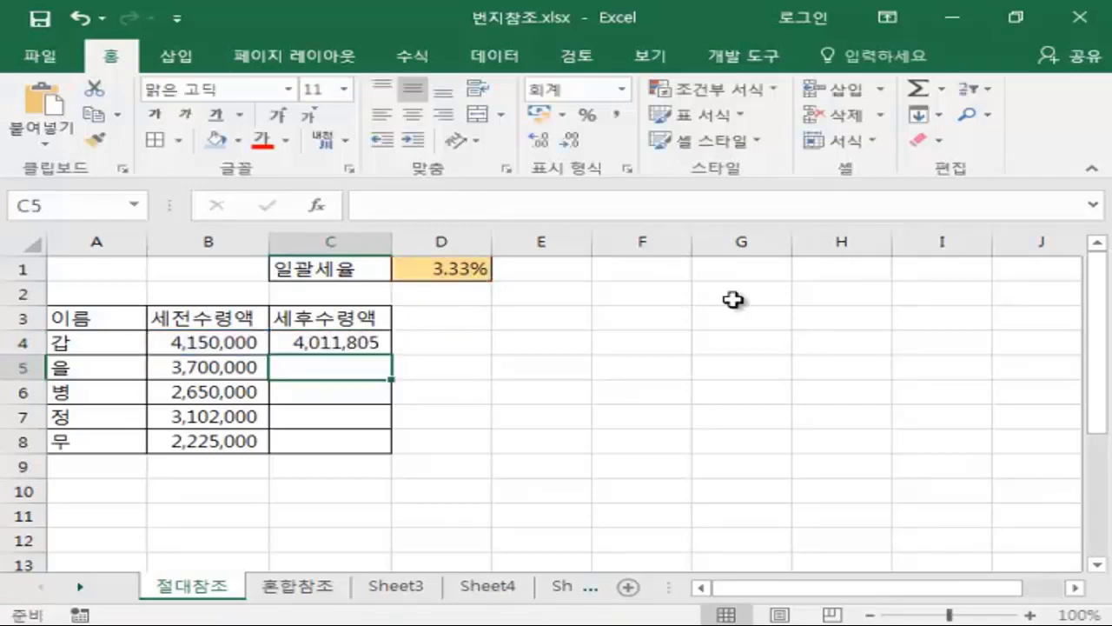
Step: Fill the after-tax formula from C4 down through C8 for the remaining people
{"action": "left_click", "coordinate": [344, 345]}
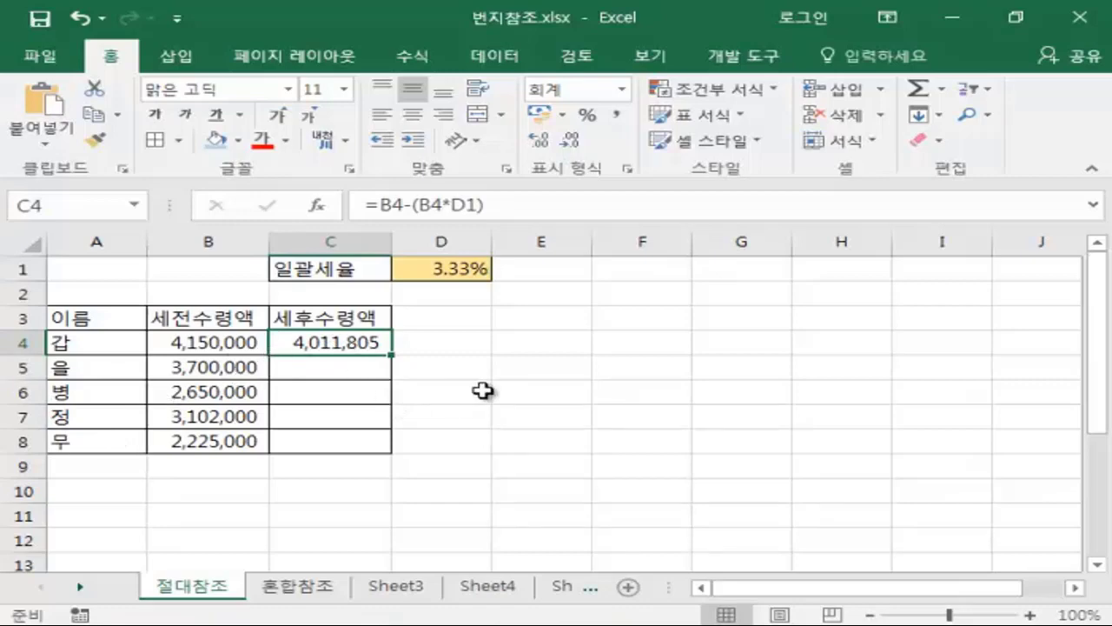
{"action": "left_click", "coordinate": [514, 392]}
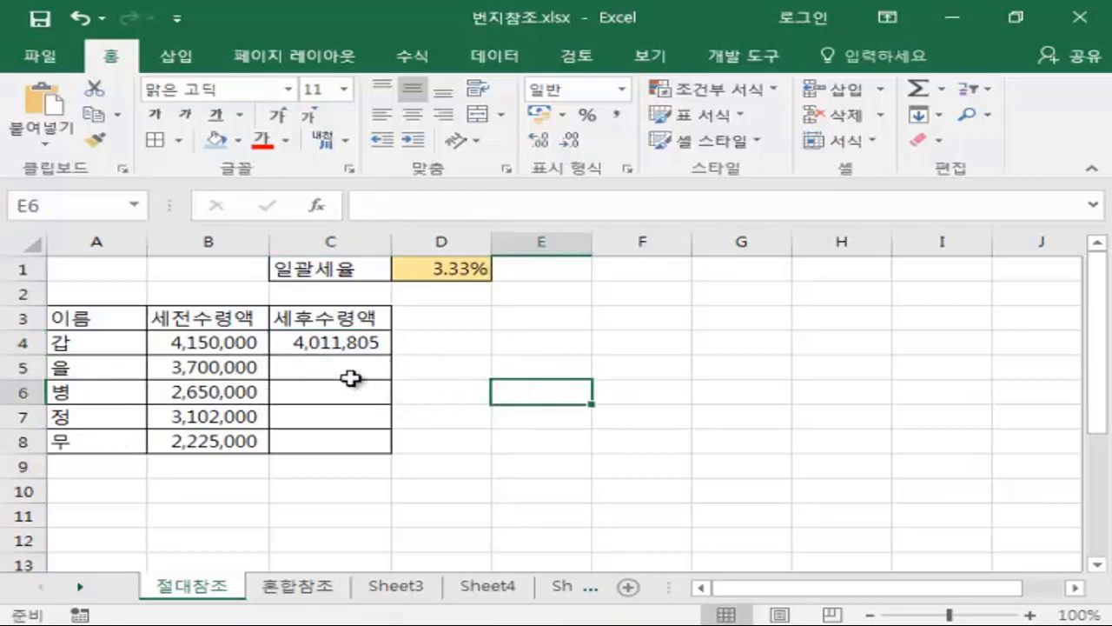
{"action": "left_click", "coordinate": [346, 345]}
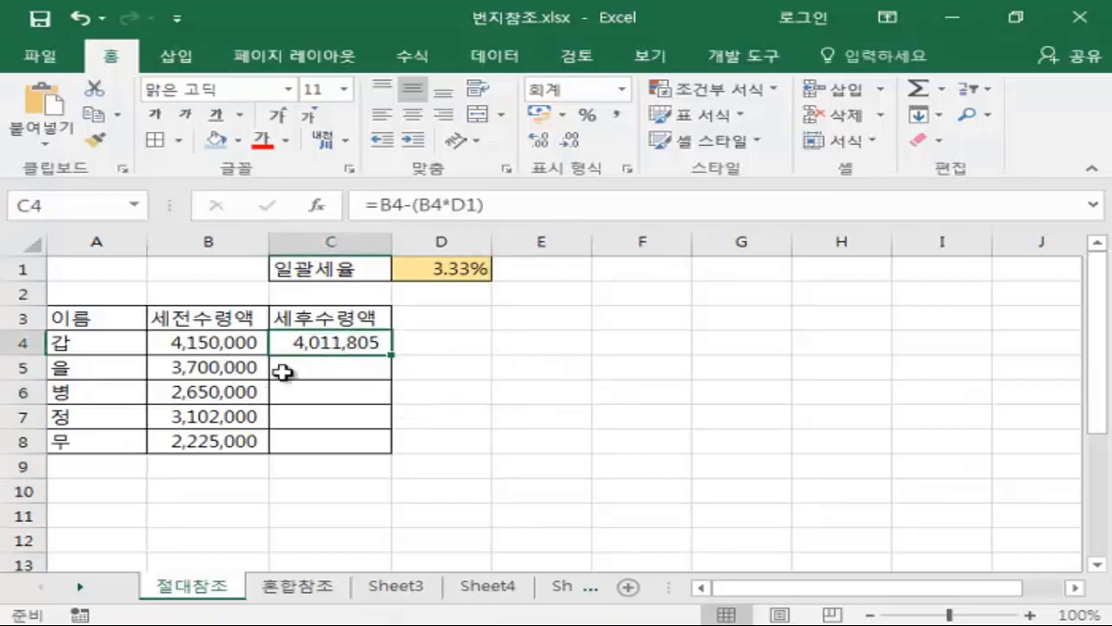
{"action": "left_click", "coordinate": [238, 369]}
{"action": "left_click", "coordinate": [231, 393]}
{"action": "left_click", "coordinate": [218, 422]}
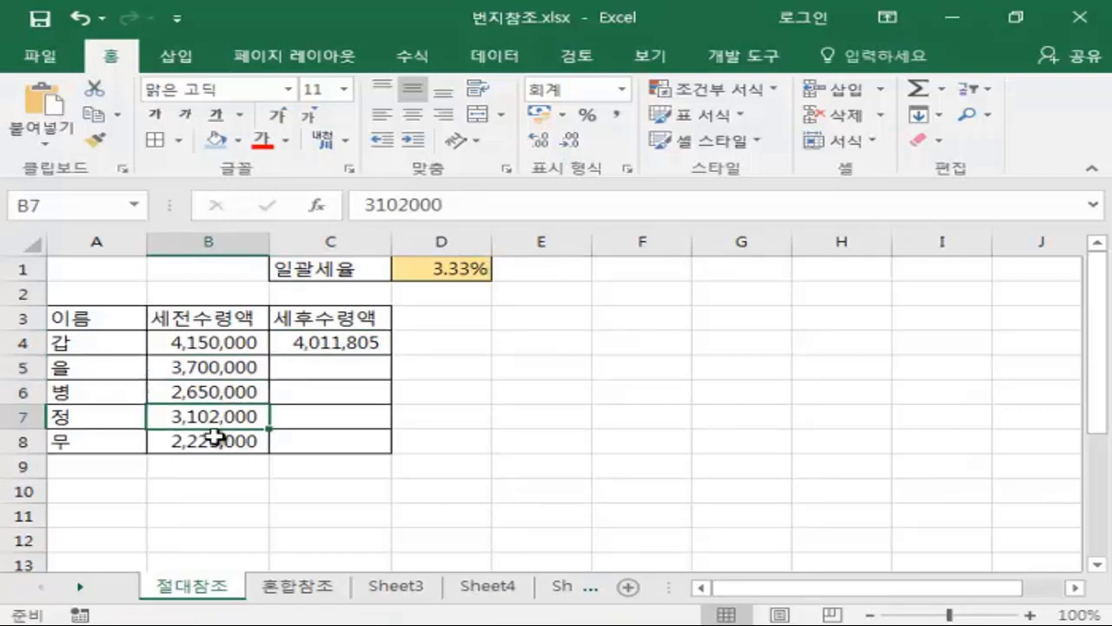
{"action": "left_click", "coordinate": [219, 443]}
{"action": "left_click", "coordinate": [339, 349]}
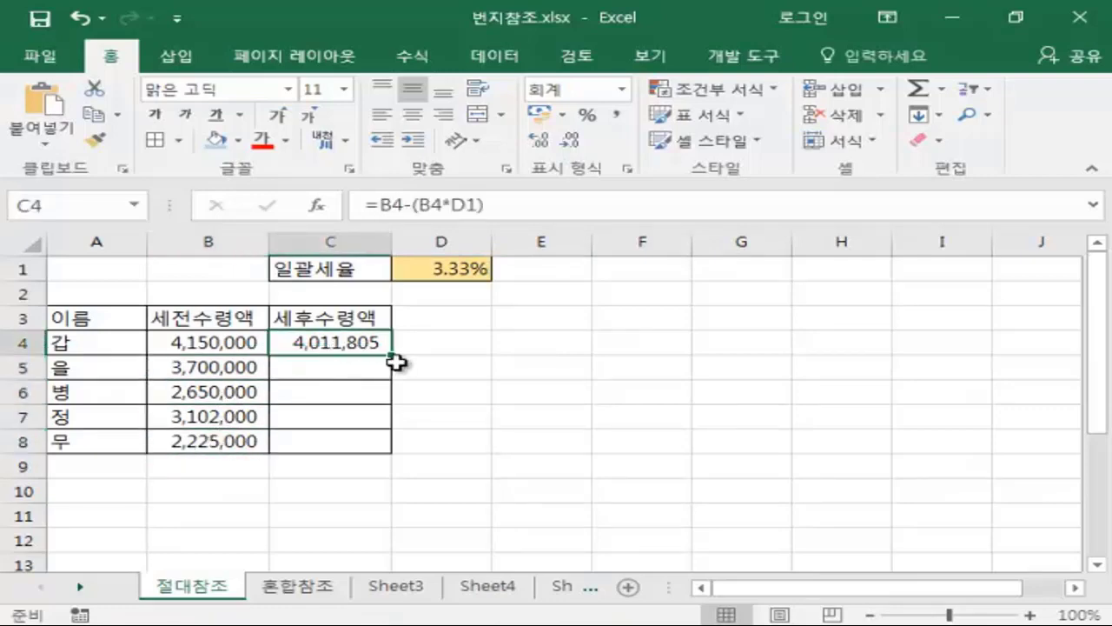
{"action": "left_click_drag", "start_coordinate": [395, 356], "coordinate": [391, 445]}
{"action": "left_click", "coordinate": [539, 417]}
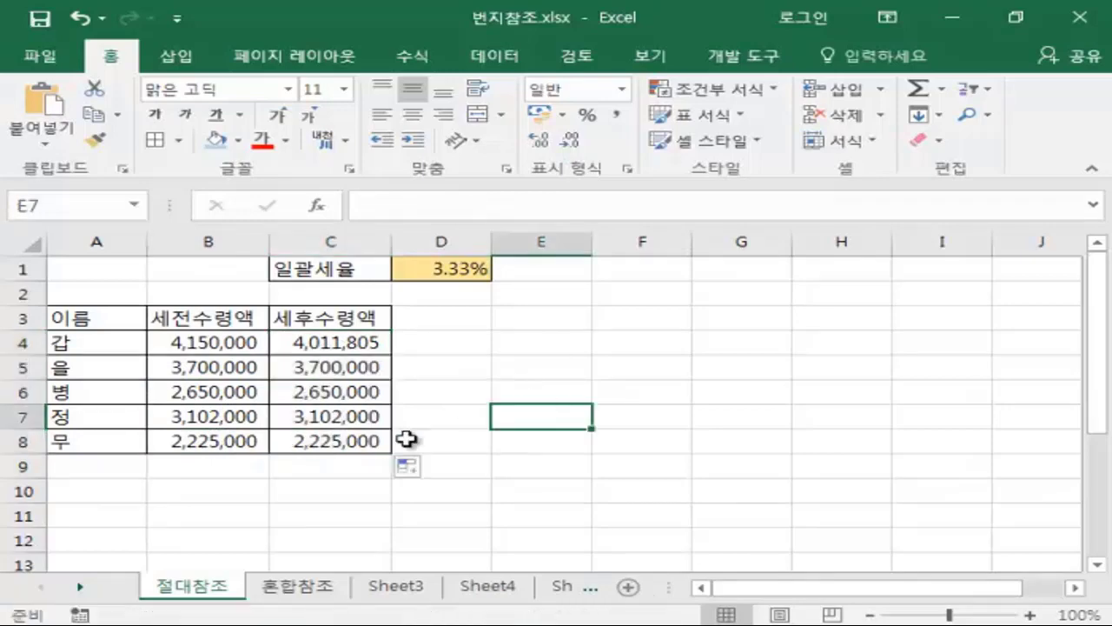
Step: Compare the copied 세후수령액 results in C5:C8 with the 세전수령액 amounts in the same rows
{"action": "left_click", "coordinate": [323, 367]}
{"action": "left_click", "coordinate": [322, 392]}
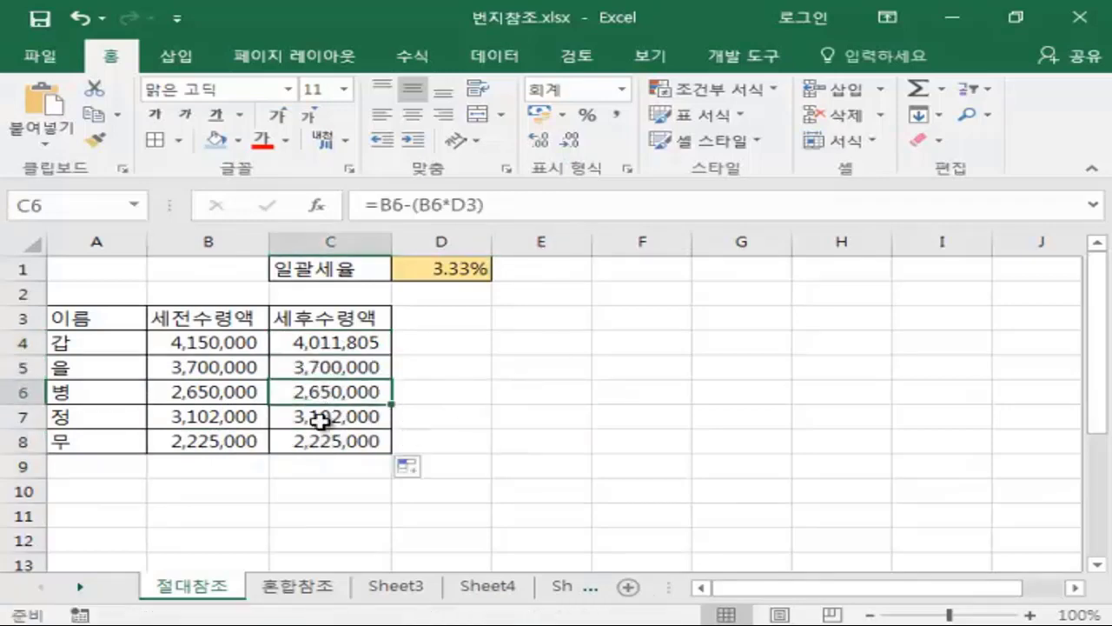
{"action": "left_click", "coordinate": [322, 418]}
{"action": "left_click", "coordinate": [323, 440]}
{"action": "left_click", "coordinate": [231, 392]}
{"action": "left_click", "coordinate": [297, 392]}
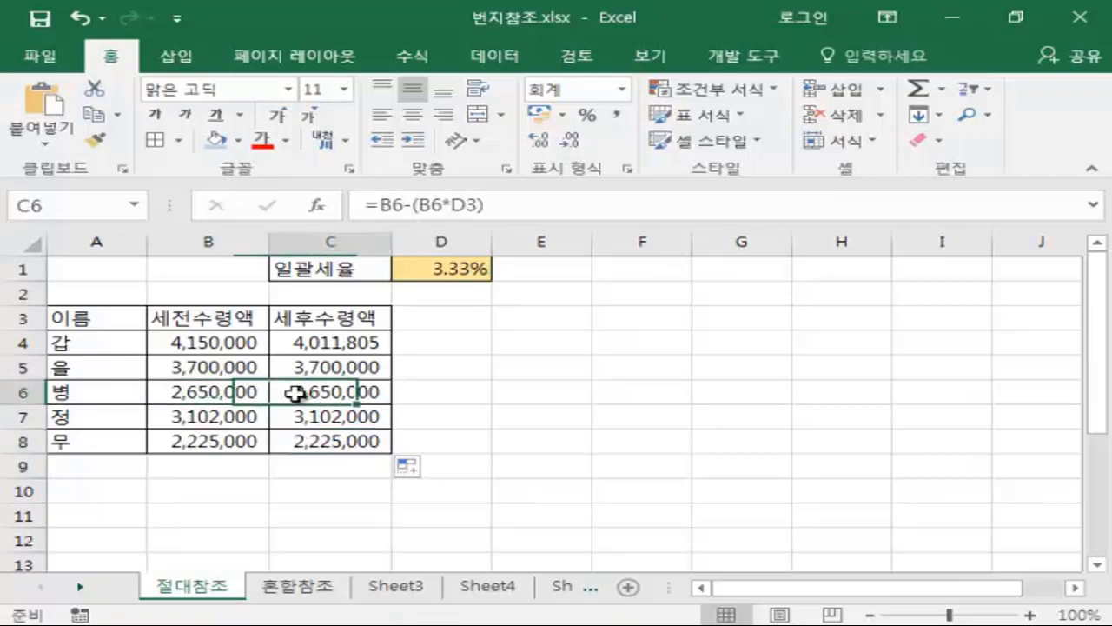
{"action": "left_click", "coordinate": [229, 423]}
{"action": "left_click", "coordinate": [320, 417]}
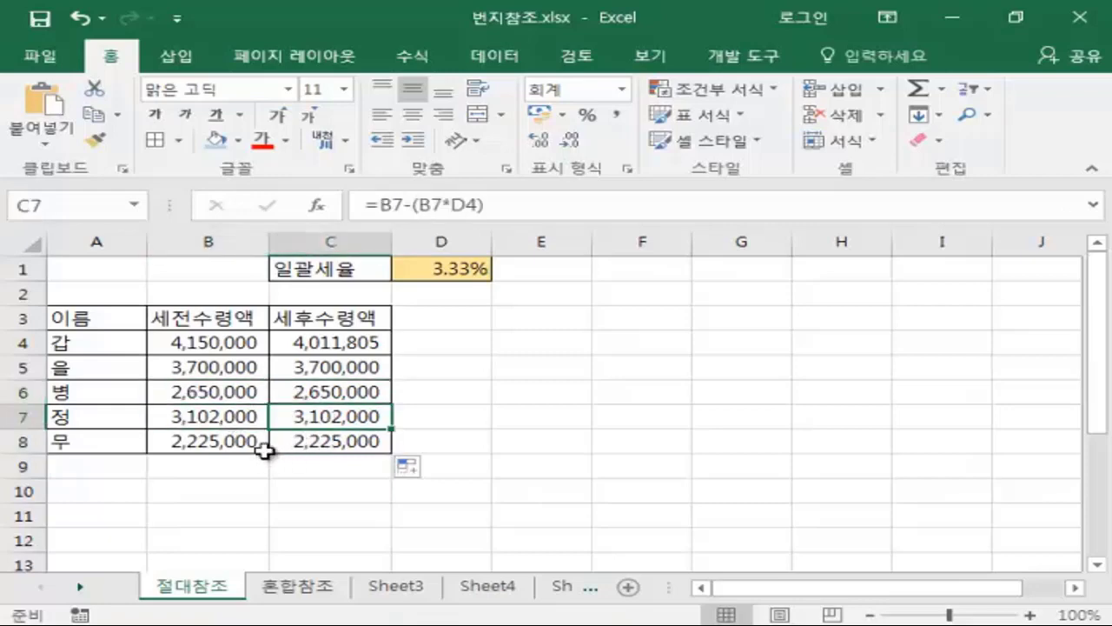
{"action": "left_click", "coordinate": [238, 445]}
{"action": "left_click", "coordinate": [291, 439]}
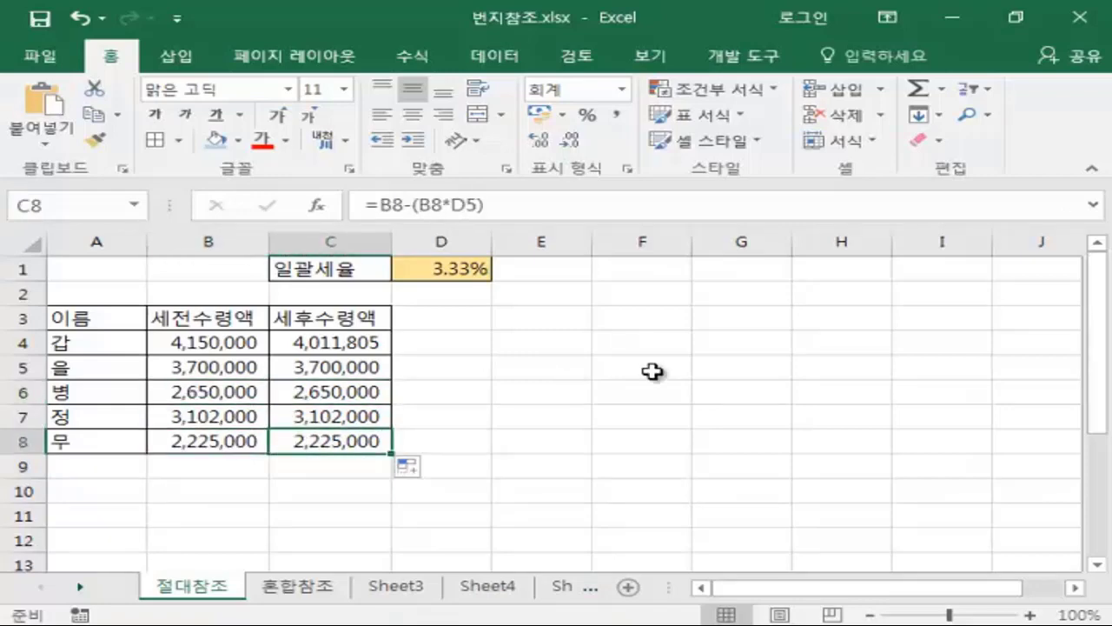
Step: Examine which tax-rate cells the copied formulas in C5 and C6 refer to, compared with the rate in D1
{"action": "left_click", "coordinate": [328, 368]}
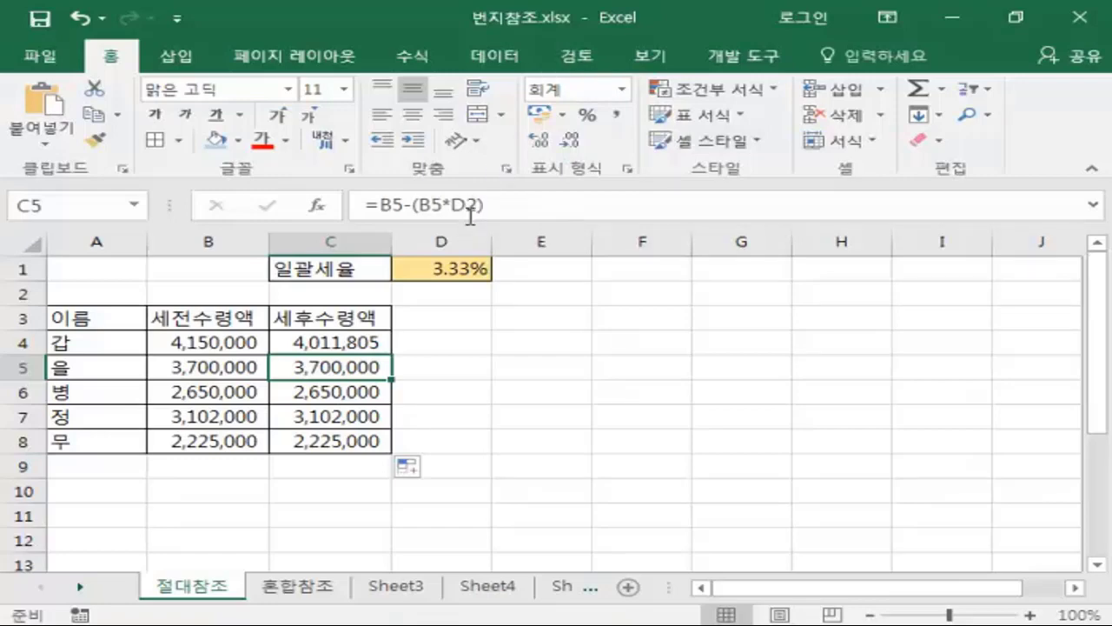
{"action": "left_click", "coordinate": [371, 392]}
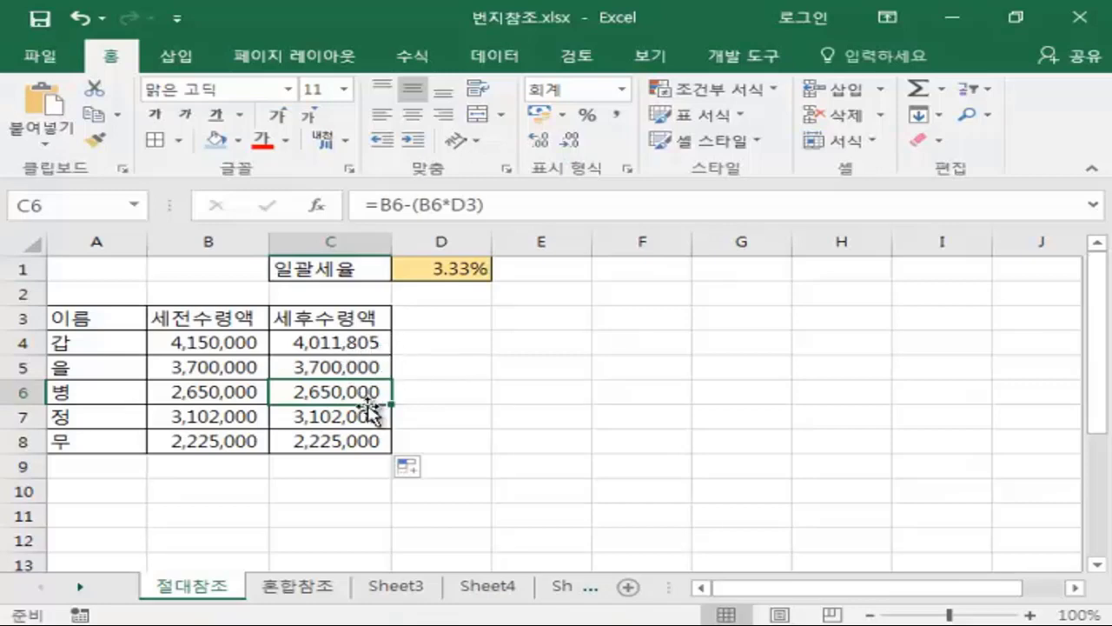
{"action": "key", "text": "Right"}
{"action": "key", "text": "Right"}
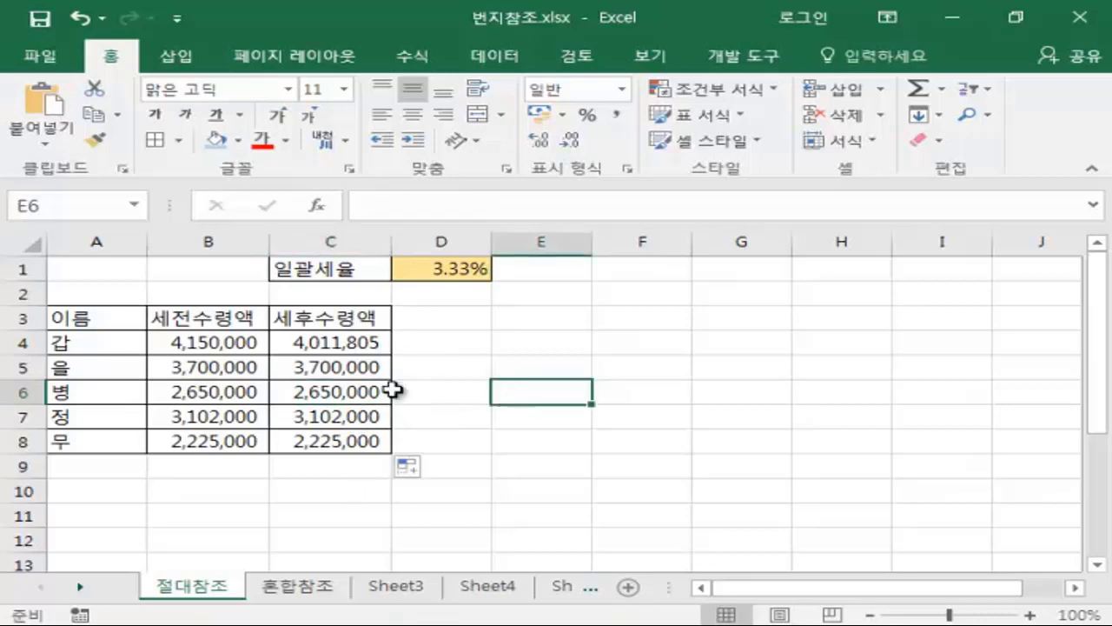
{"action": "left_click", "coordinate": [435, 267]}
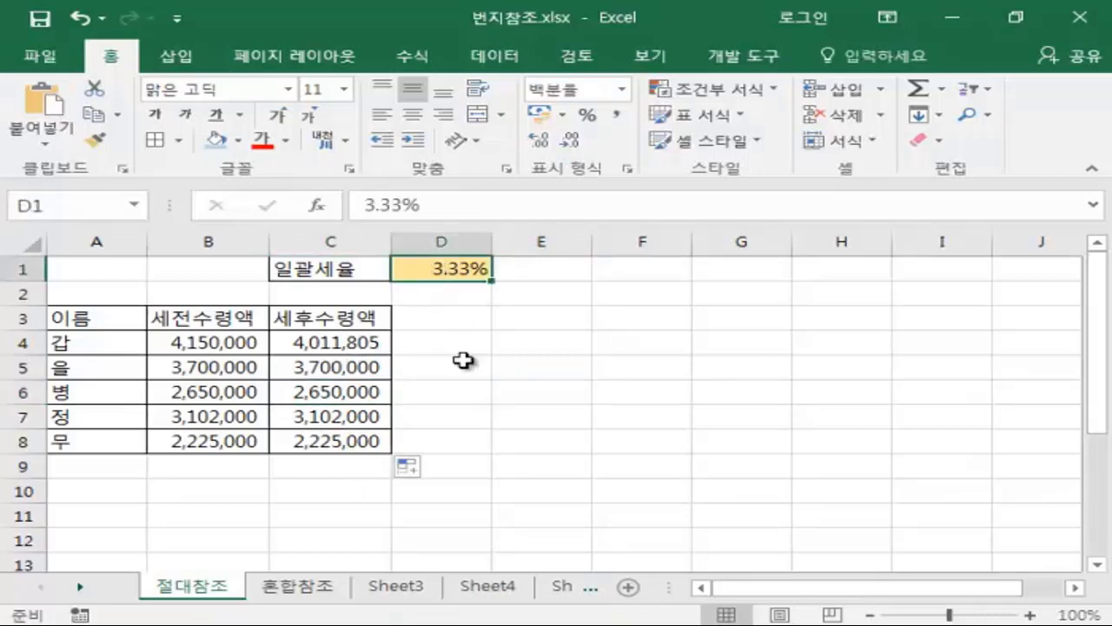
{"action": "left_click", "coordinate": [464, 359]}
{"action": "left_click", "coordinate": [480, 337]}
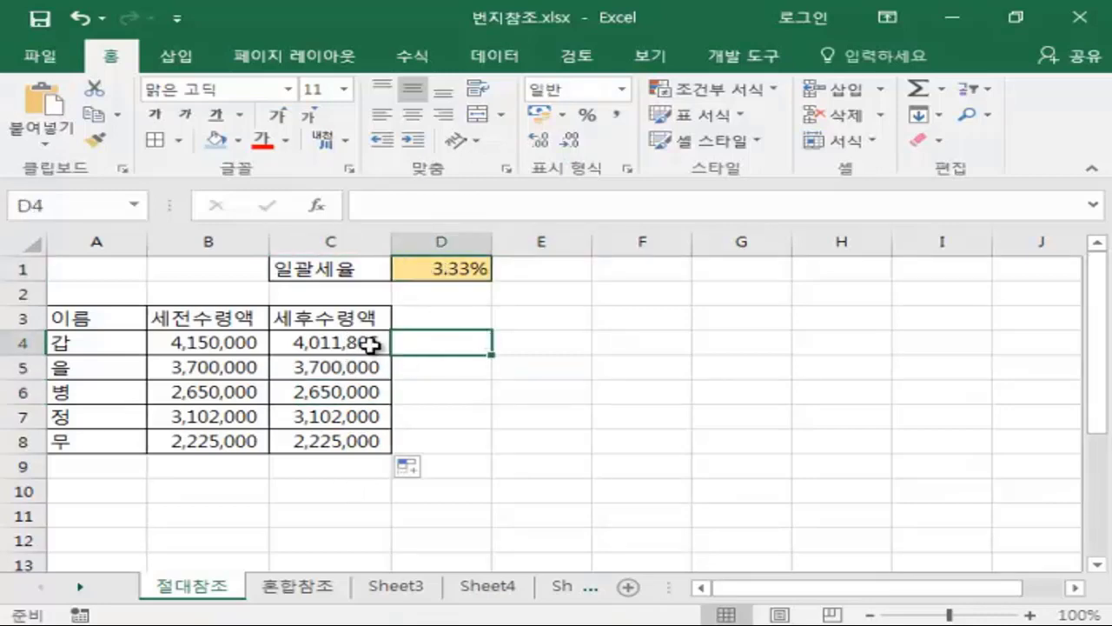
Step: Clear the after-tax formulas from C4:C8
{"action": "left_click_drag", "start_coordinate": [352, 339], "coordinate": [346, 441]}
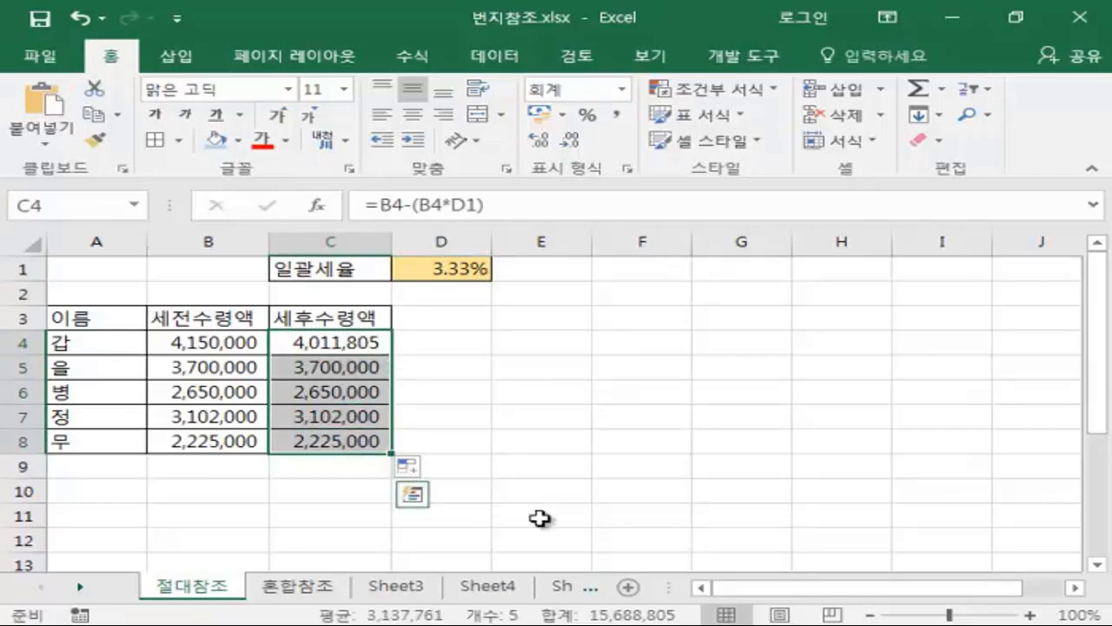
{"action": "key", "text": "Delete"}
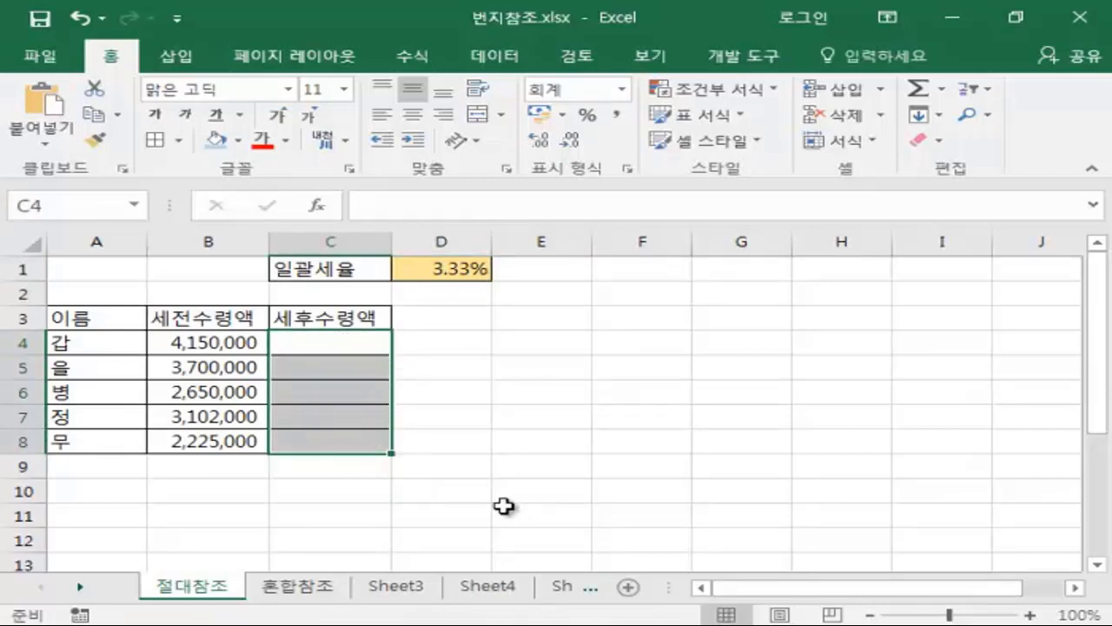
{"action": "left_click", "coordinate": [506, 513]}
Step: Enter the after-tax formula =B4-(B4*$D$1) in C4, with the tax rate as an absolute reference
{"action": "left_click", "coordinate": [338, 354]}
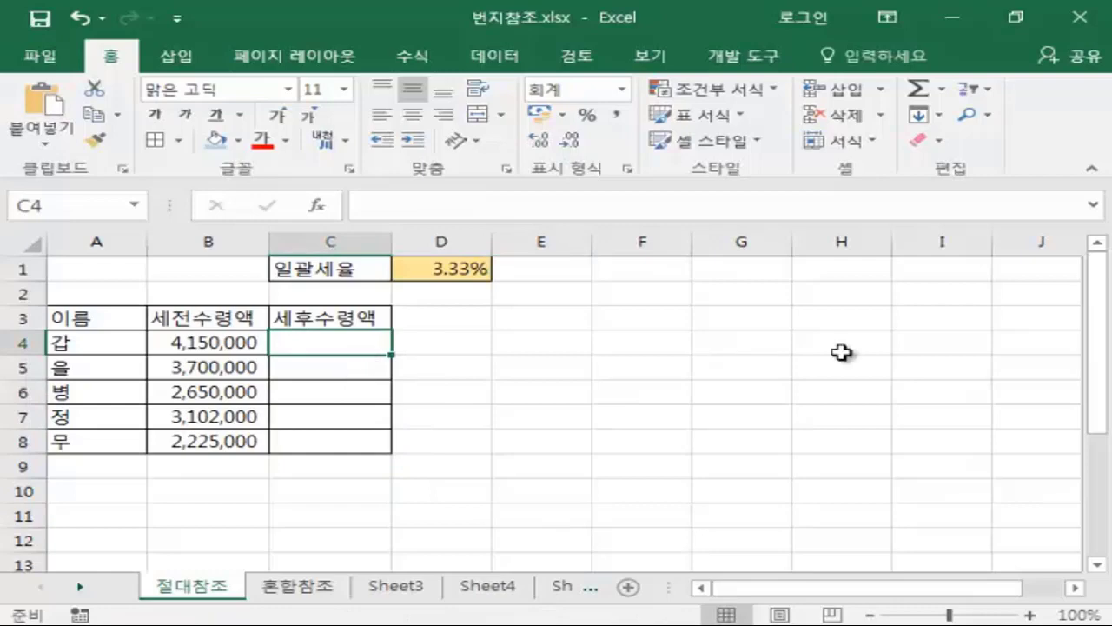
{"action": "type", "text": "="}
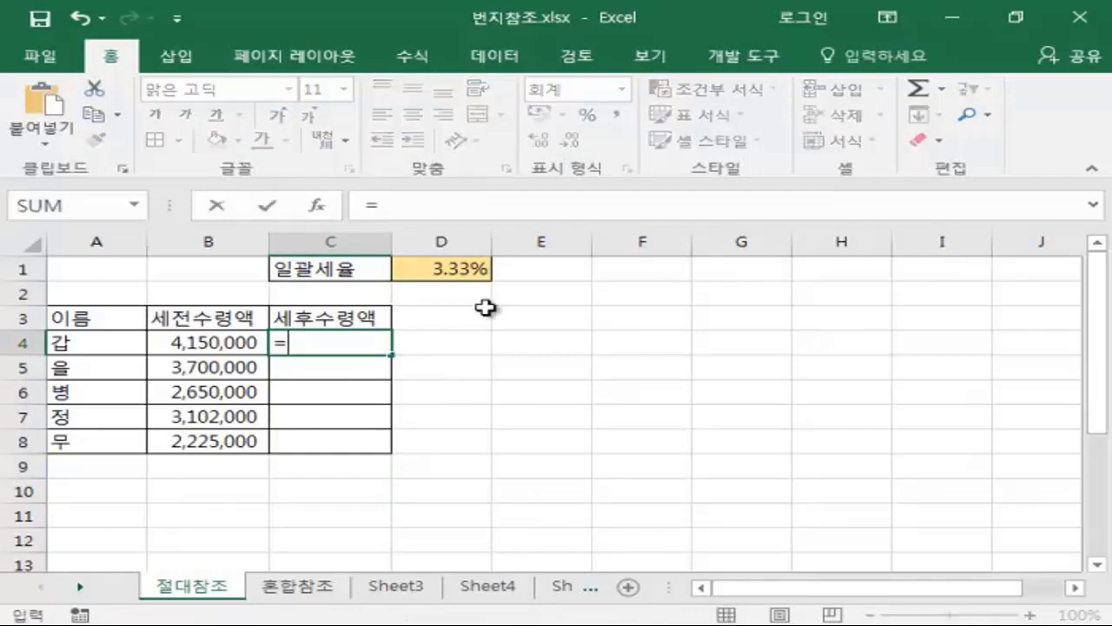
{"action": "left_click", "coordinate": [217, 343]}
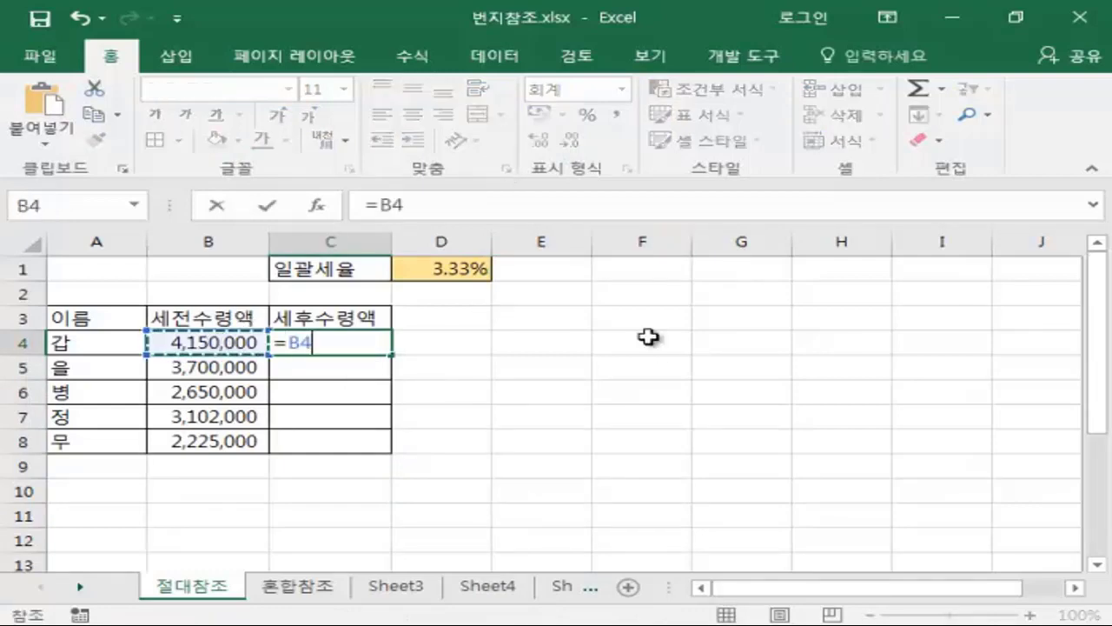
{"action": "type", "text": "-"}
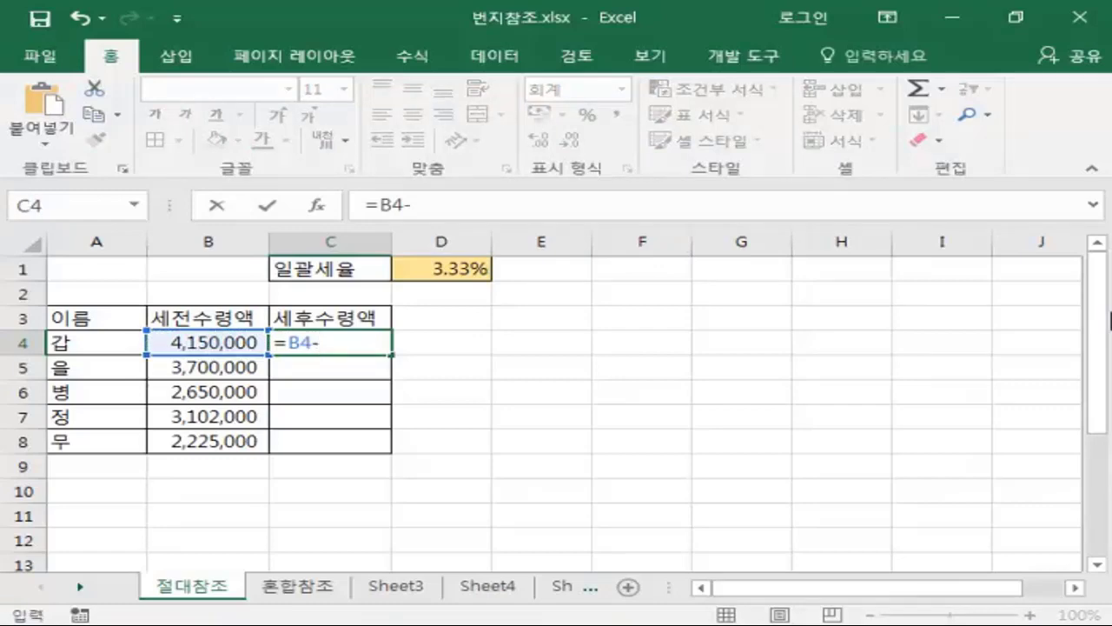
{"action": "type", "text": "("}
{"action": "left_click", "coordinate": [213, 342]}
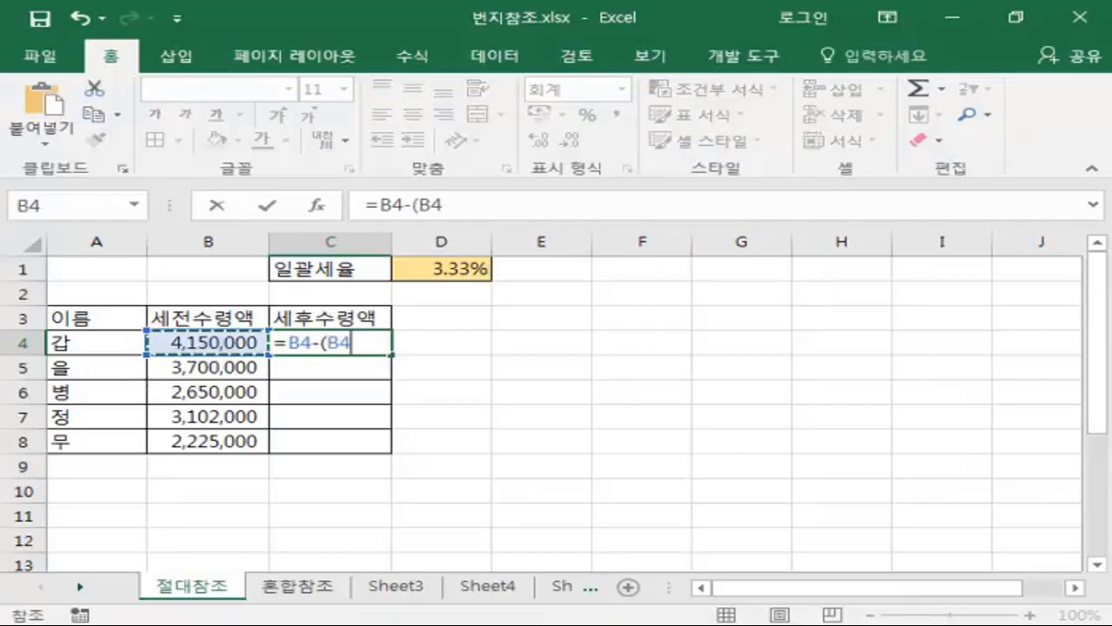
{"action": "type", "text": "*"}
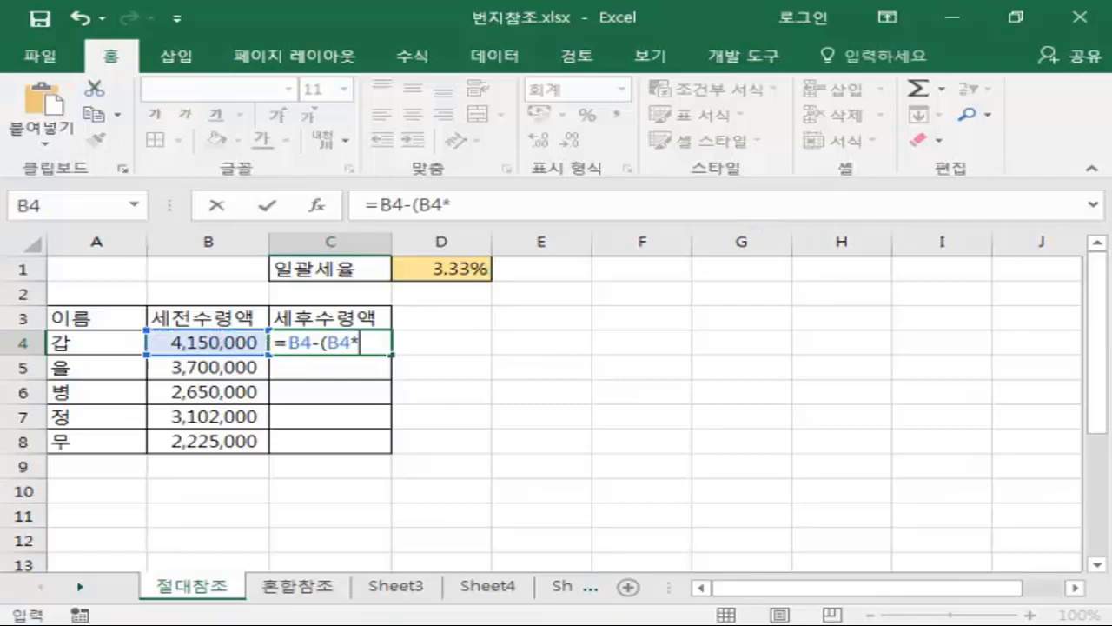
{"action": "left_click", "coordinate": [441, 269]}
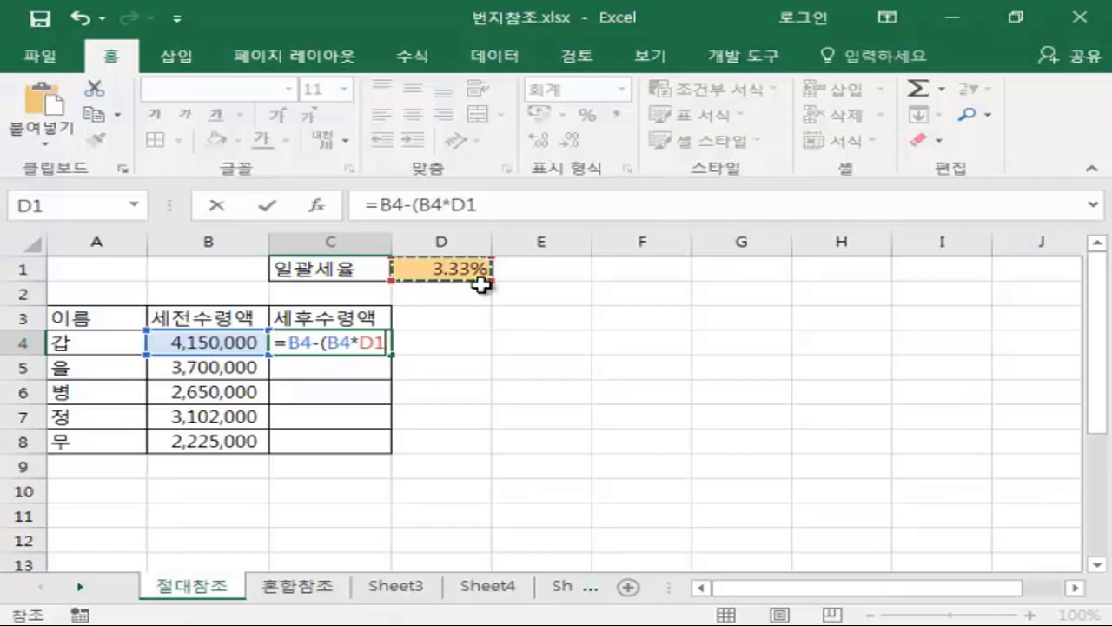
{"action": "key", "text": "F4"}
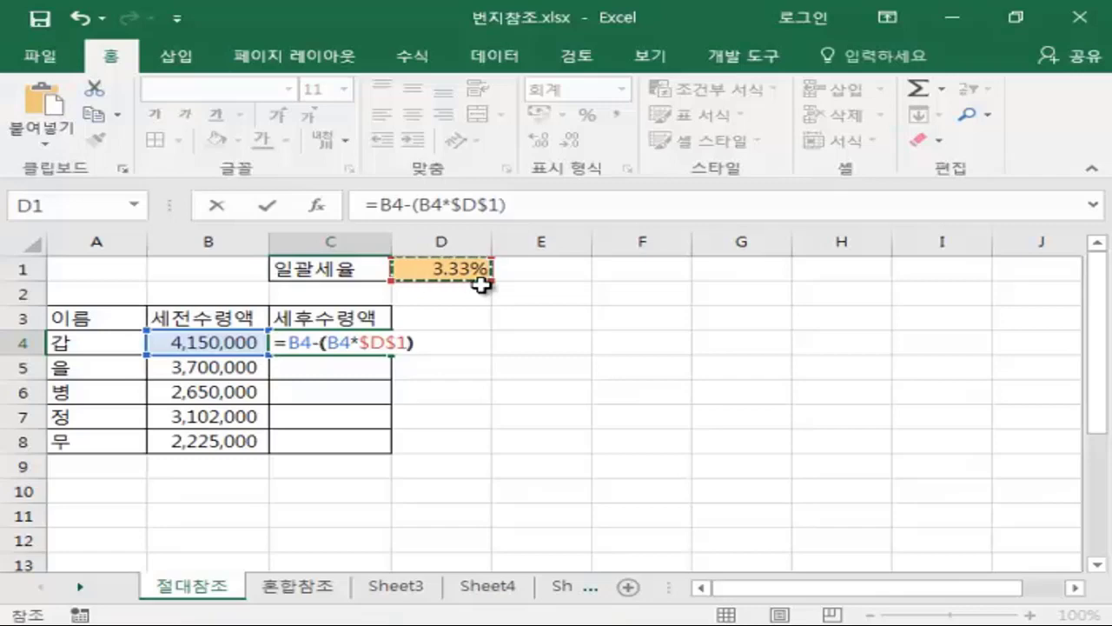
{"action": "key", "text": "Return"}
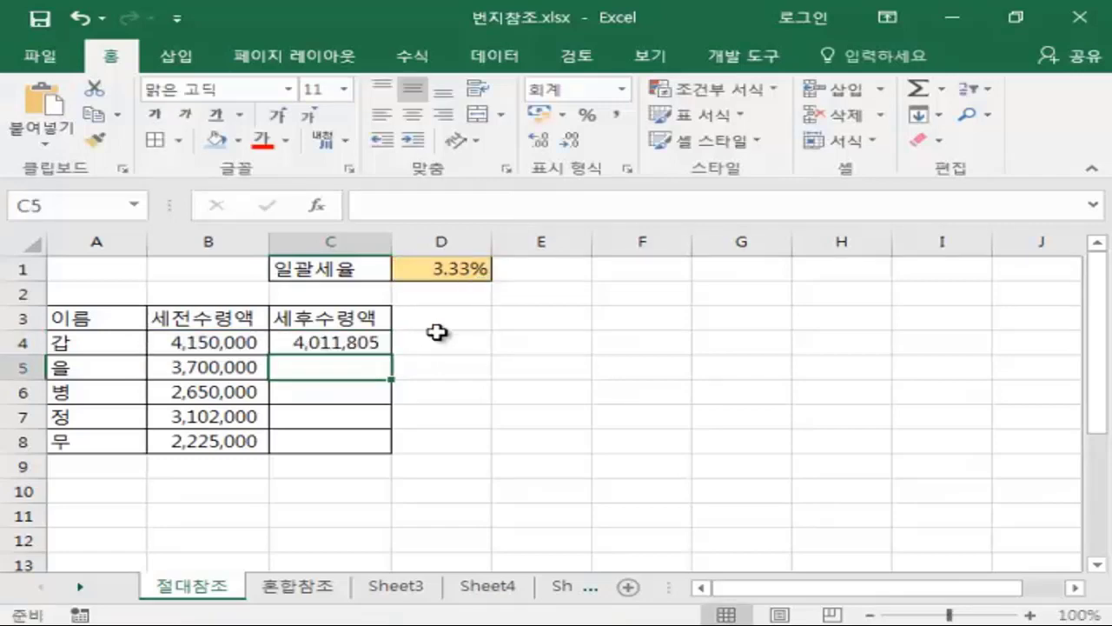
Step: Fill the C4 formula down through C8 and check the references in the copied formulas C5 to C8
{"action": "left_click", "coordinate": [345, 339]}
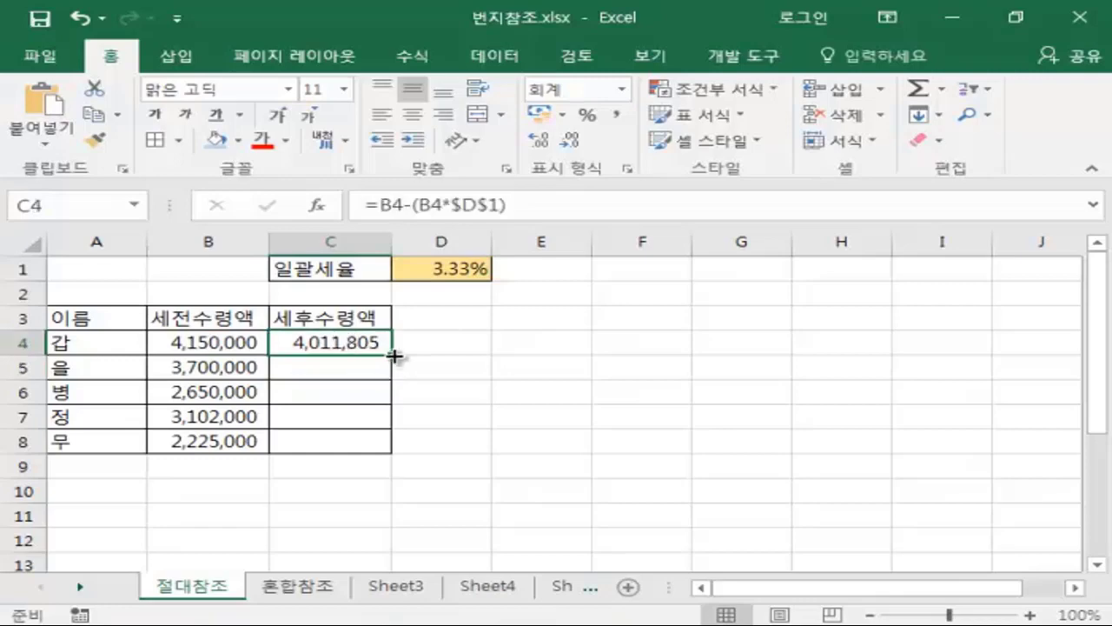
{"action": "double_click", "coordinate": [392, 354]}
{"action": "left_click", "coordinate": [479, 411]}
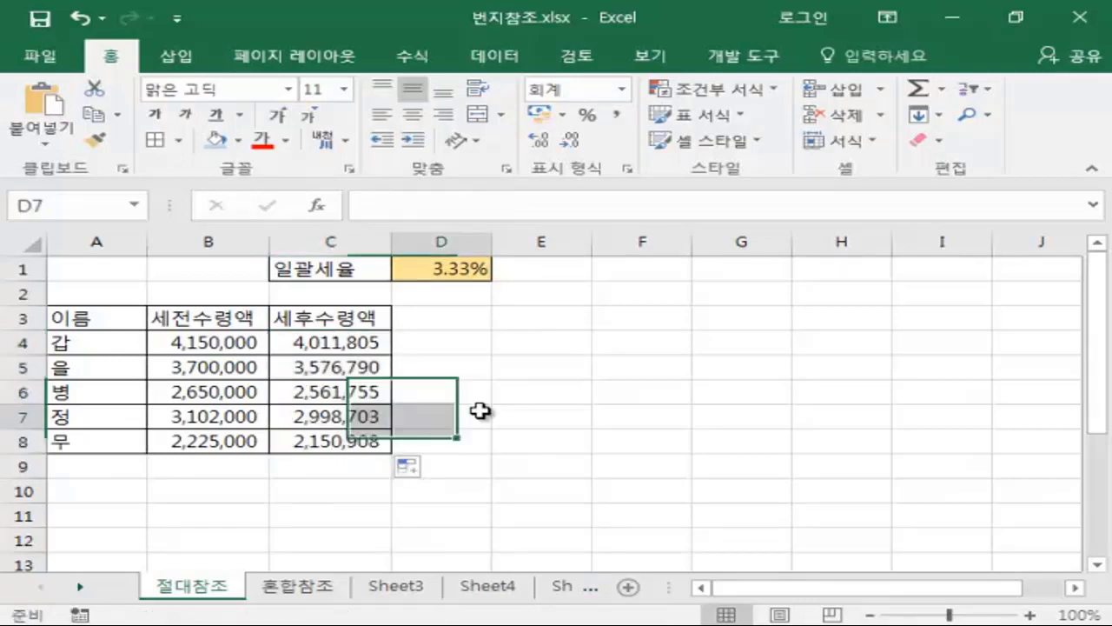
{"action": "left_click", "coordinate": [330, 365]}
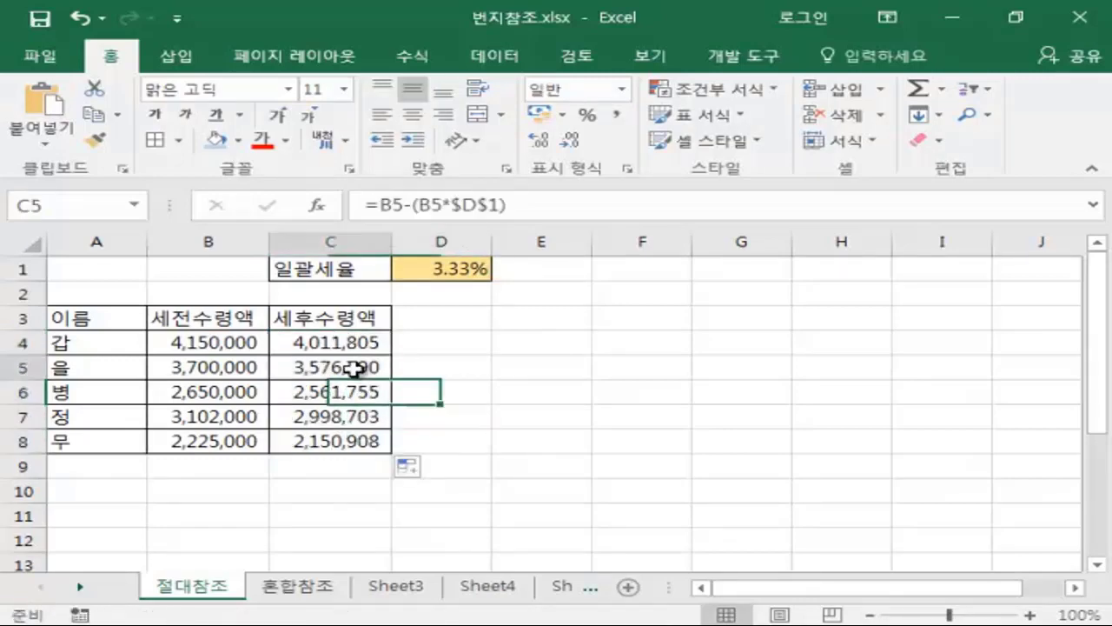
{"action": "left_click", "coordinate": [298, 394]}
{"action": "left_click", "coordinate": [292, 421]}
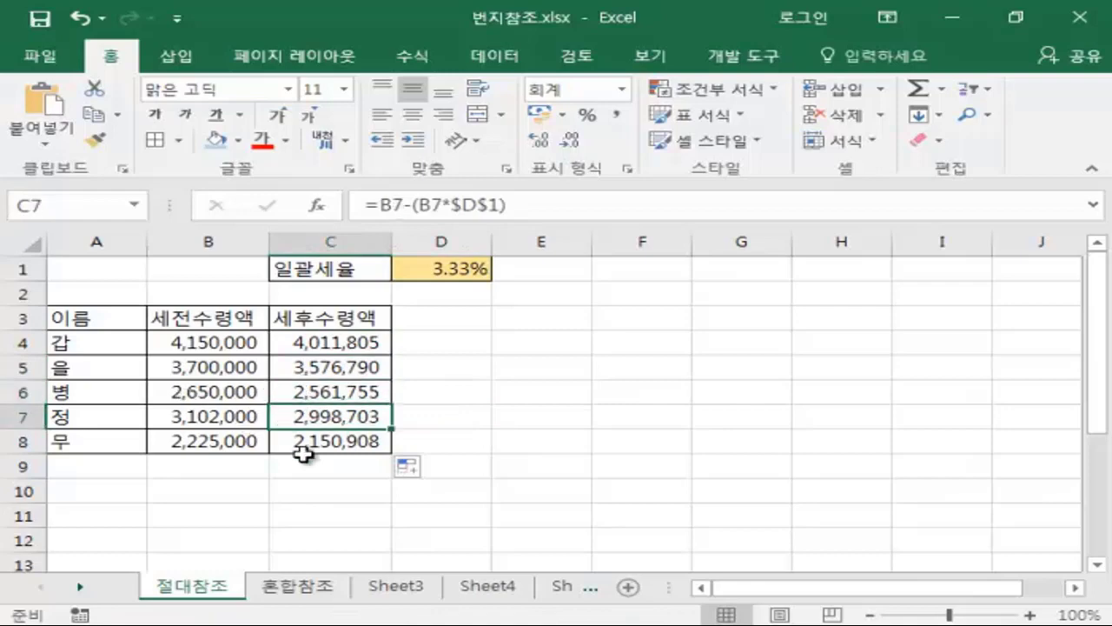
{"action": "left_click", "coordinate": [304, 441]}
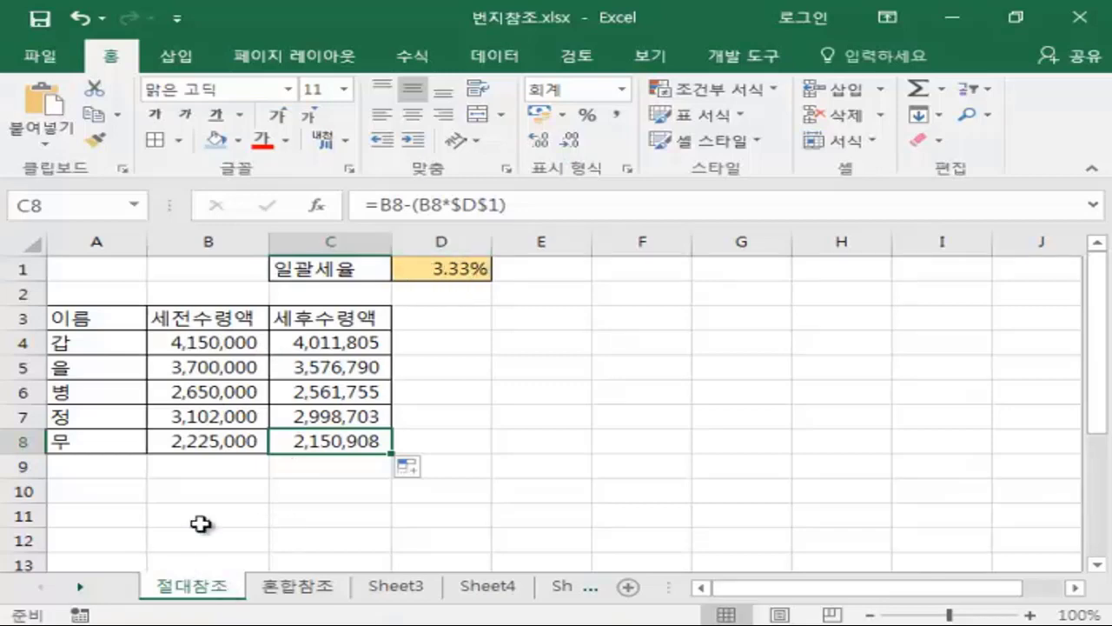
Step: Open the 혼합참조 sheet and examine which loan amount in column A and rate in row 1 belong to B2 and C2
{"action": "left_click", "coordinate": [302, 594]}
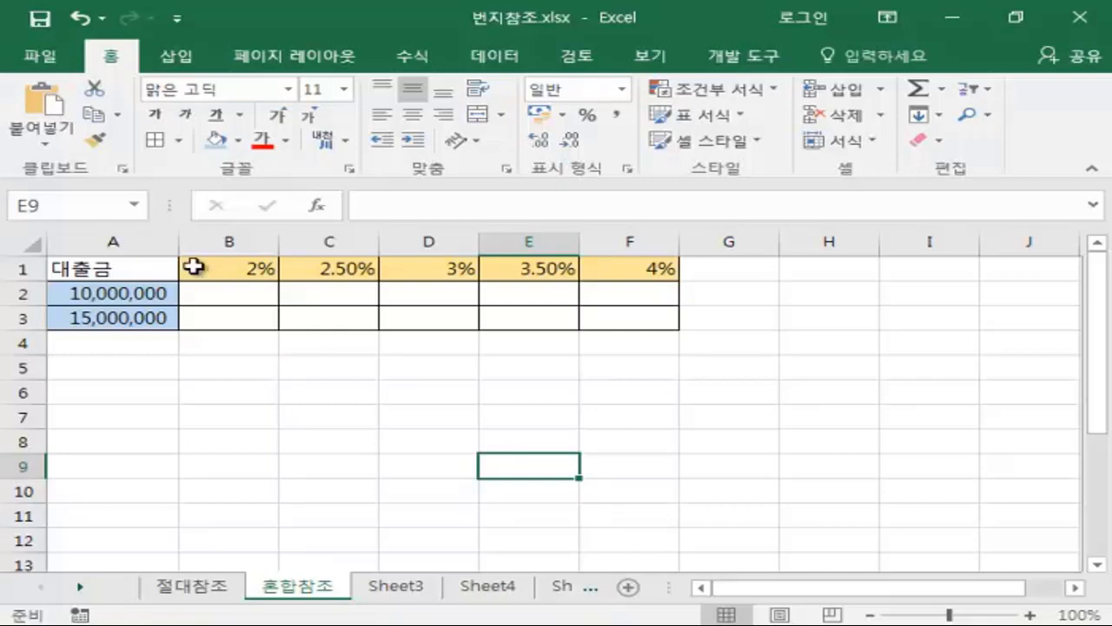
{"action": "left_click", "coordinate": [291, 372]}
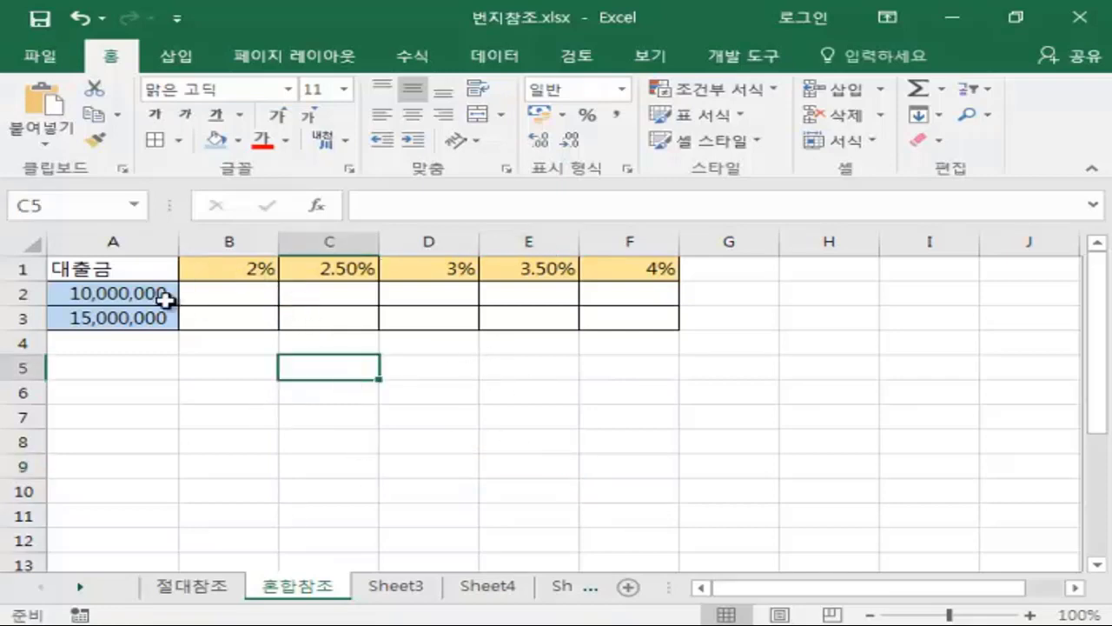
{"action": "left_click", "coordinate": [108, 297]}
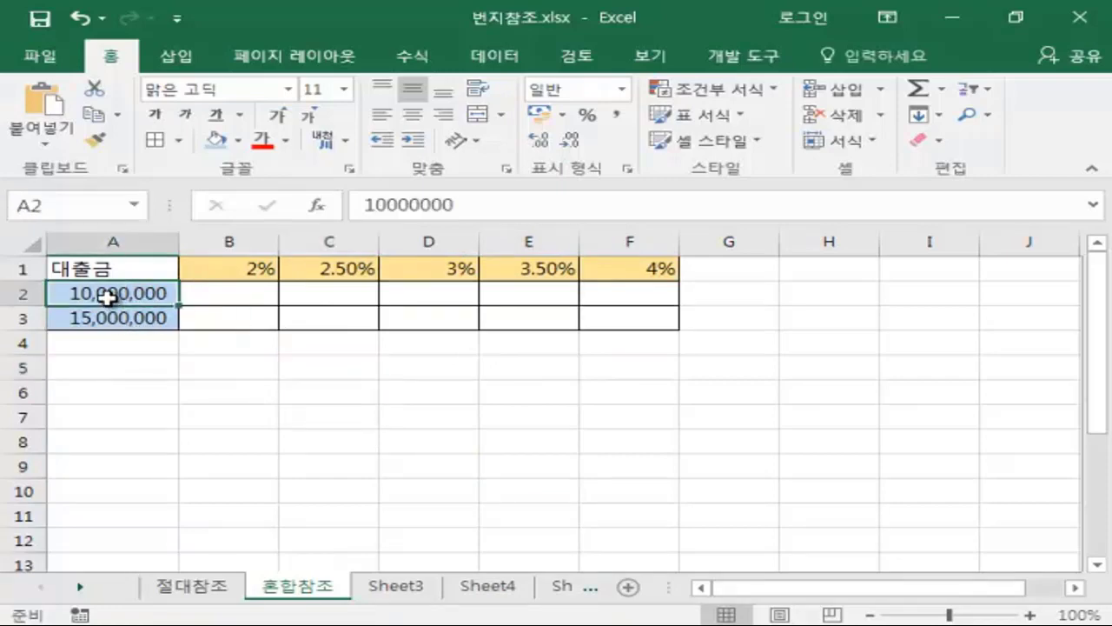
{"action": "left_click", "coordinate": [230, 273]}
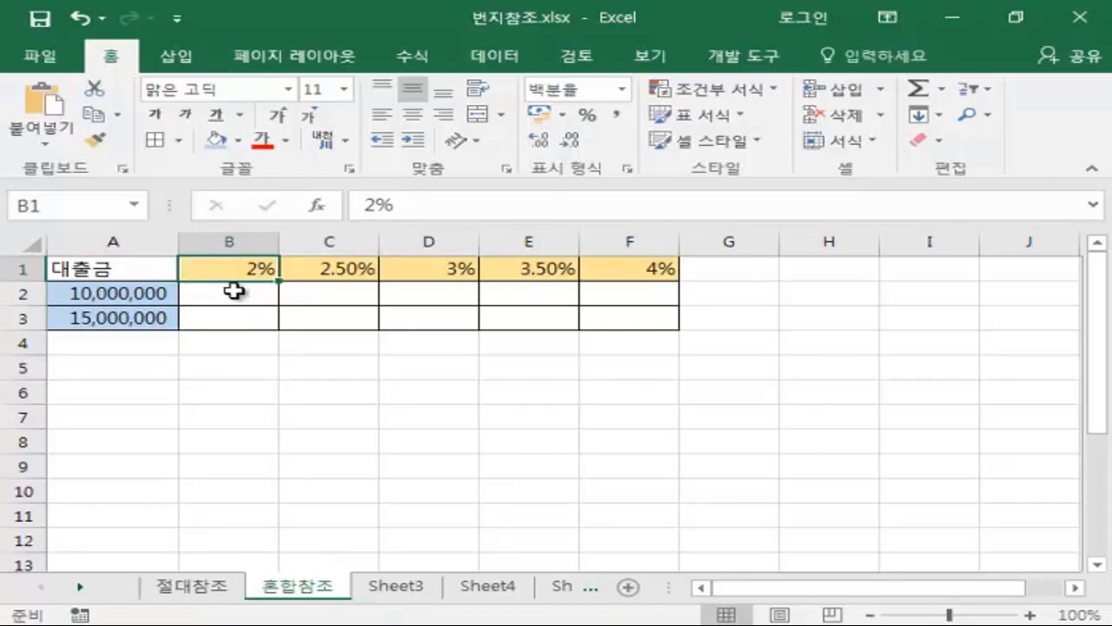
{"action": "left_click", "coordinate": [154, 293]}
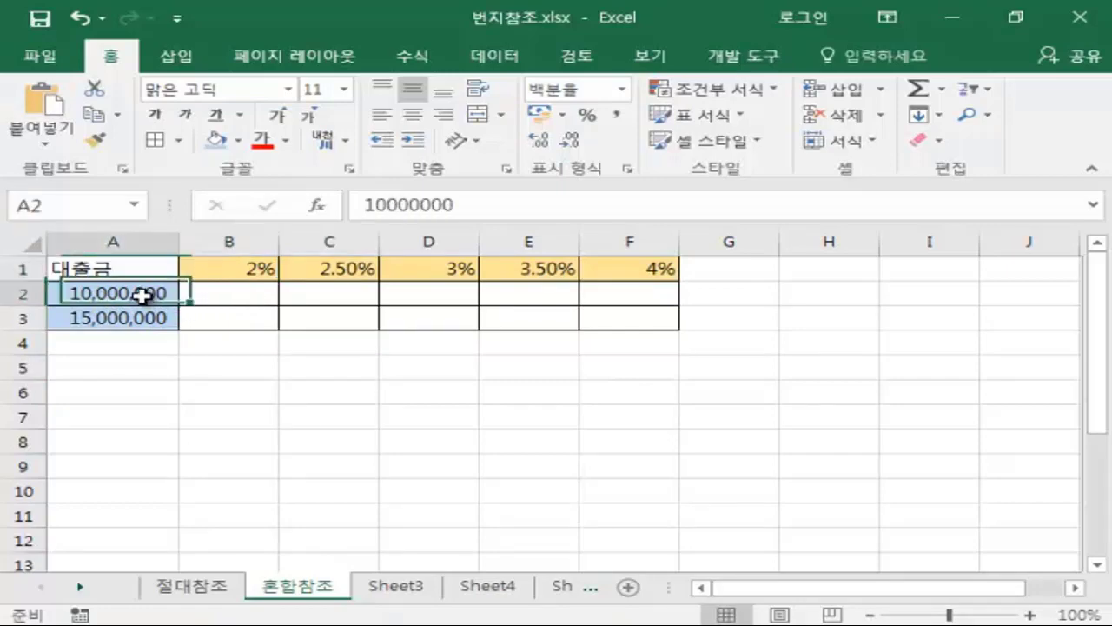
{"action": "left_click", "coordinate": [224, 269]}
{"action": "left_click", "coordinate": [228, 293]}
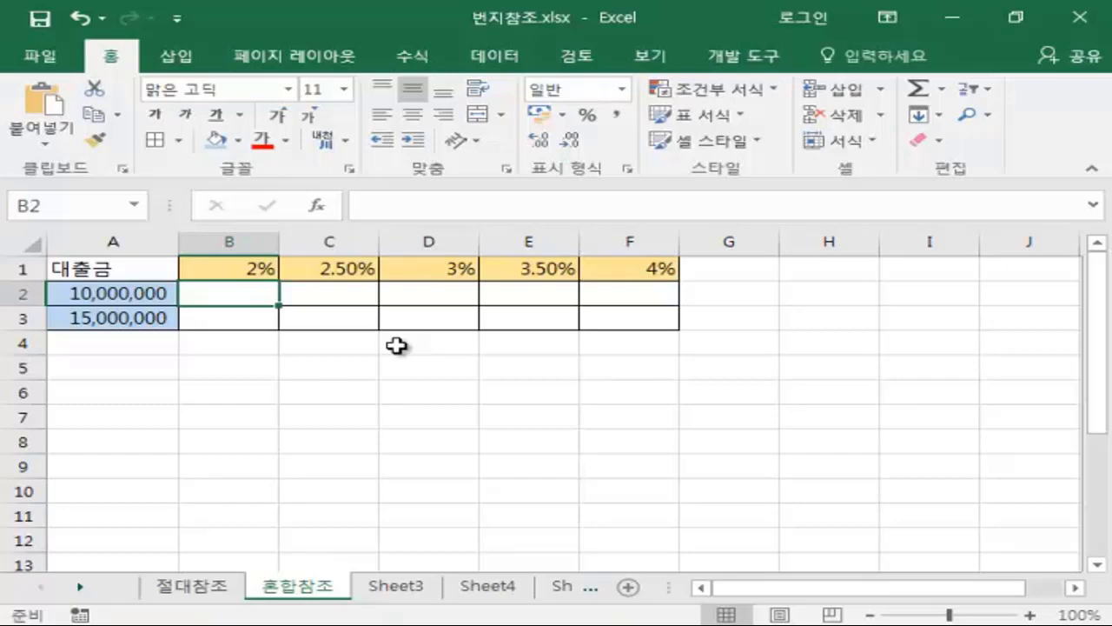
{"action": "left_click", "coordinate": [312, 296]}
{"action": "left_click", "coordinate": [128, 295]}
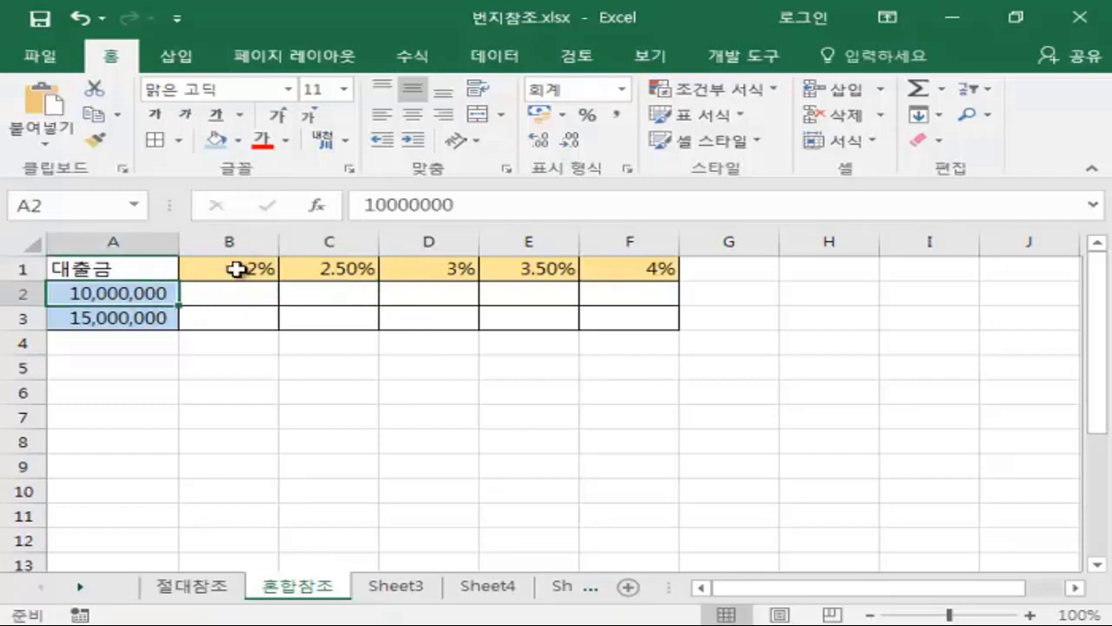
{"action": "left_click", "coordinate": [331, 261]}
{"action": "left_click", "coordinate": [328, 298]}
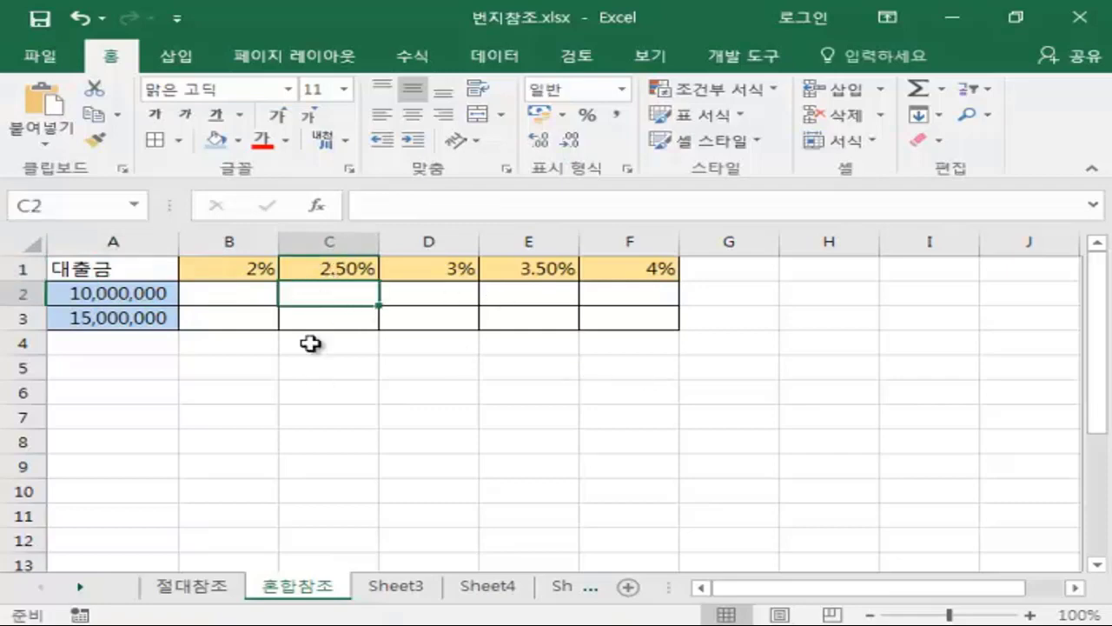
Step: Enter the interest formula =A2*B1 in B2, multiplying the 10,000,000 loan by the 2% rate
{"action": "left_click", "coordinate": [209, 295]}
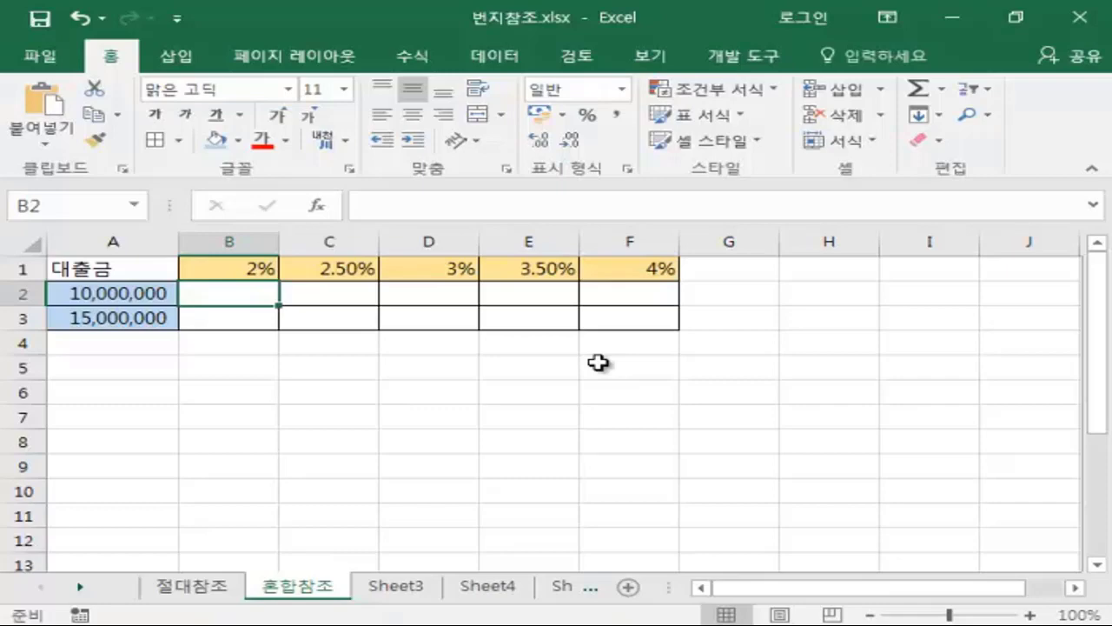
{"action": "type", "text": "="}
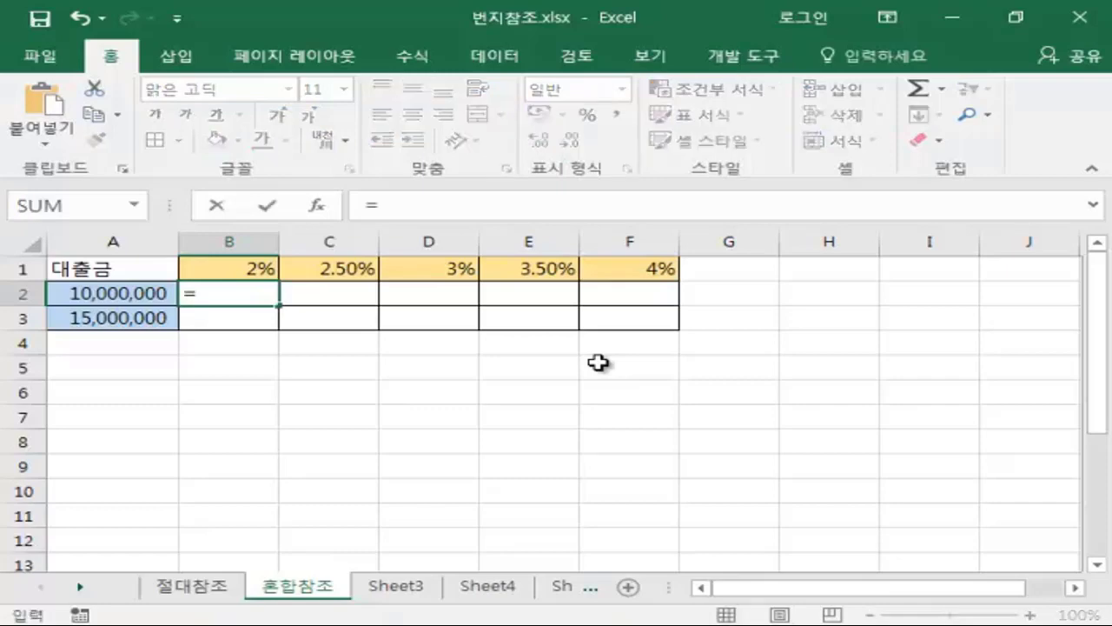
{"action": "left_click", "coordinate": [113, 297]}
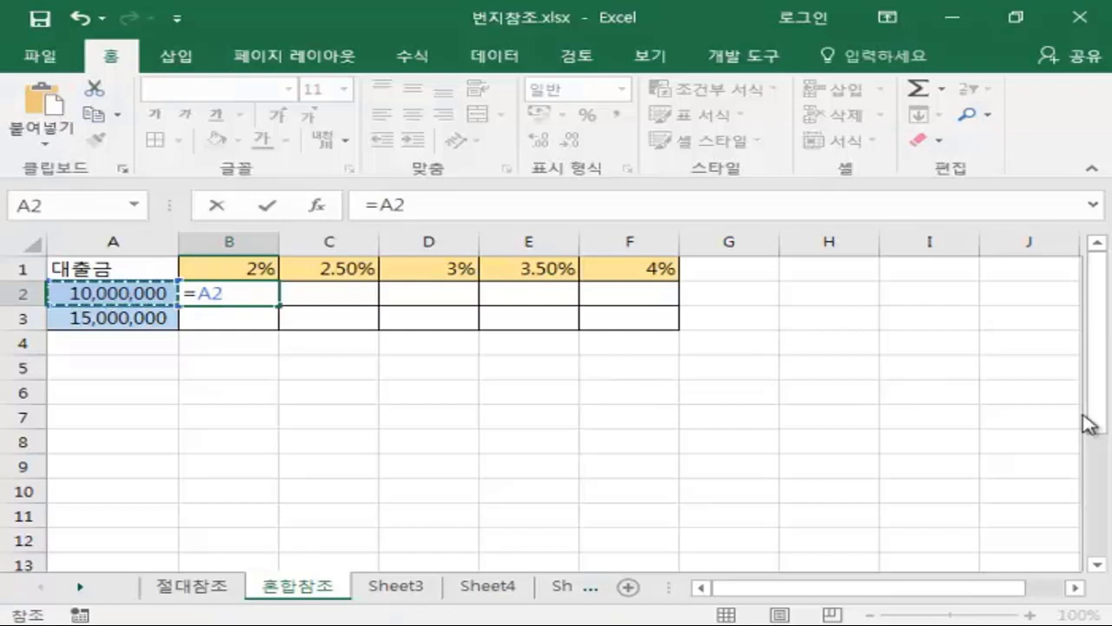
{"action": "type", "text": "*"}
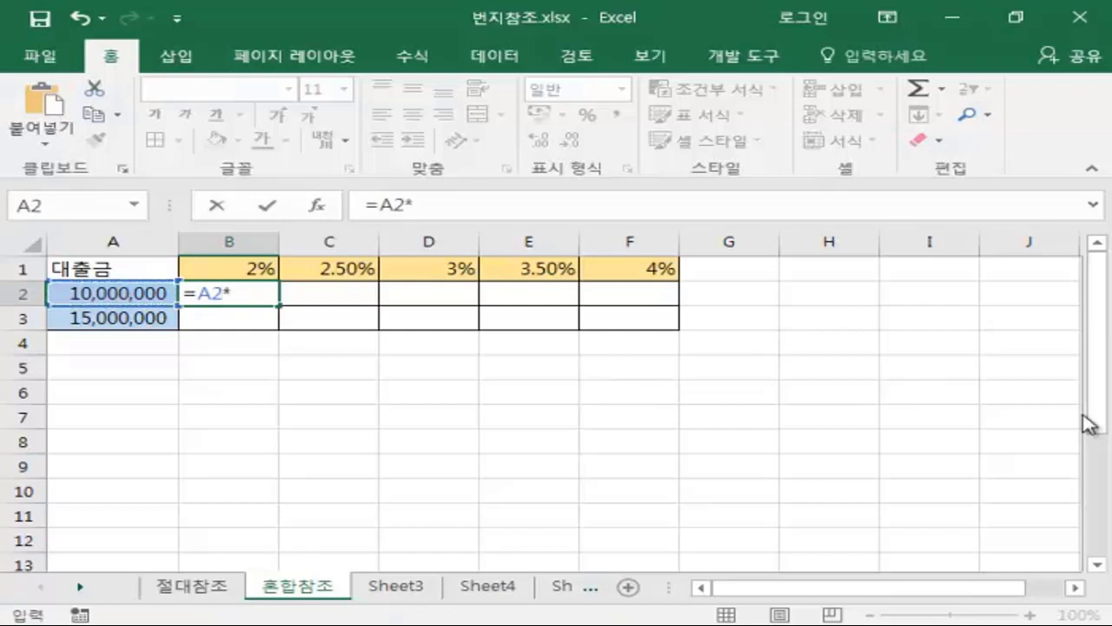
{"action": "left_click", "coordinate": [256, 265]}
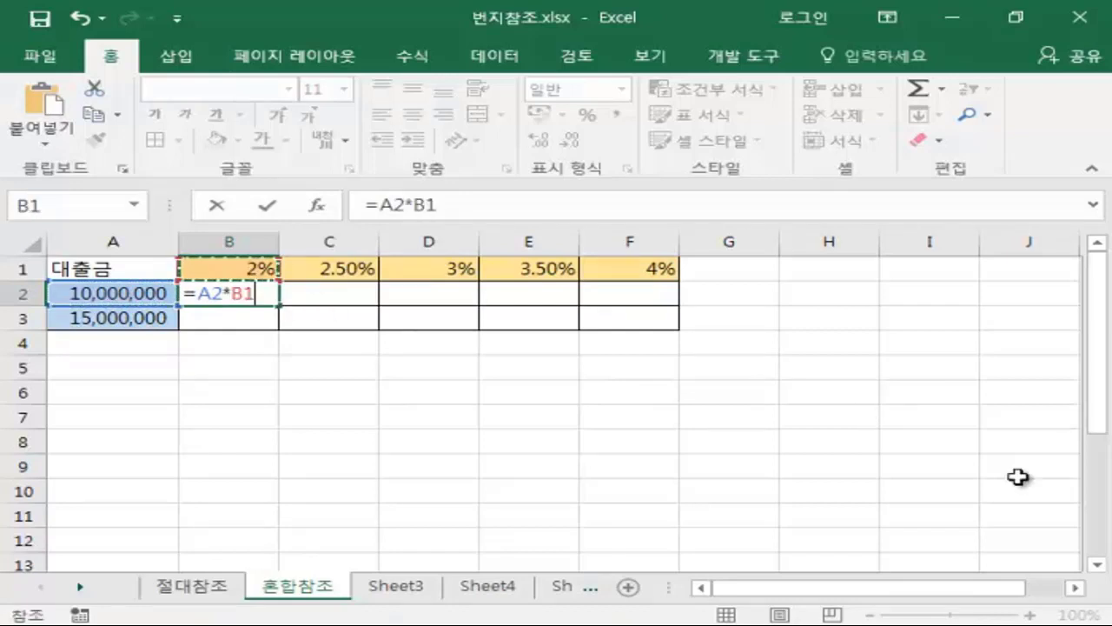
{"action": "key", "text": "Return"}
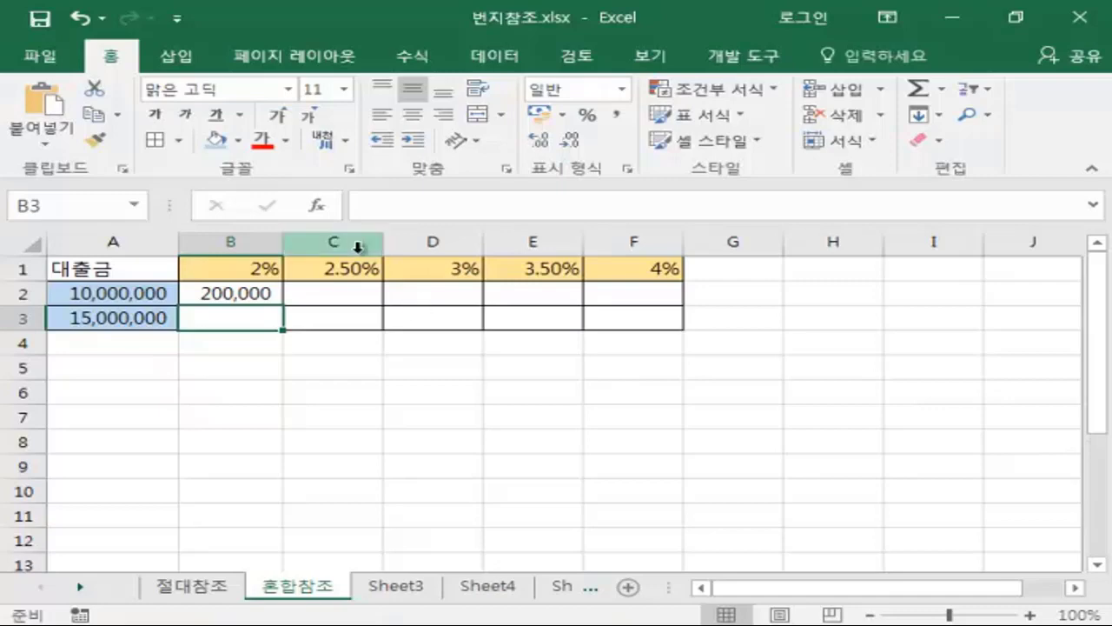
Step: Fill the interest formula from B2 across through F2 for the remaining rates
{"action": "left_click", "coordinate": [261, 294]}
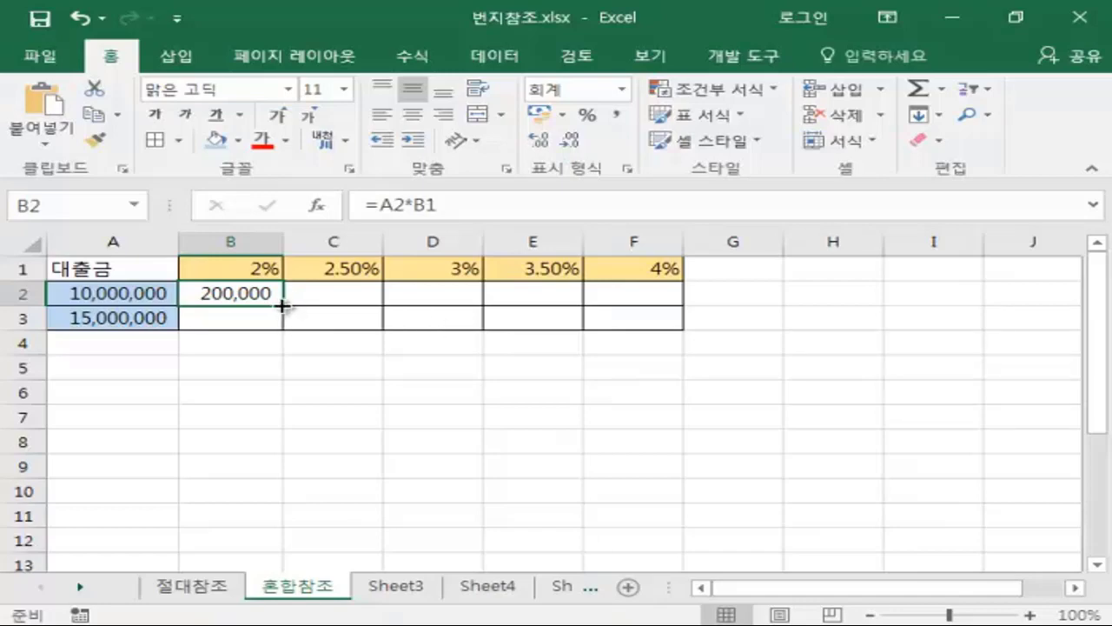
{"action": "left_click_drag", "start_coordinate": [282, 305], "coordinate": [692, 300]}
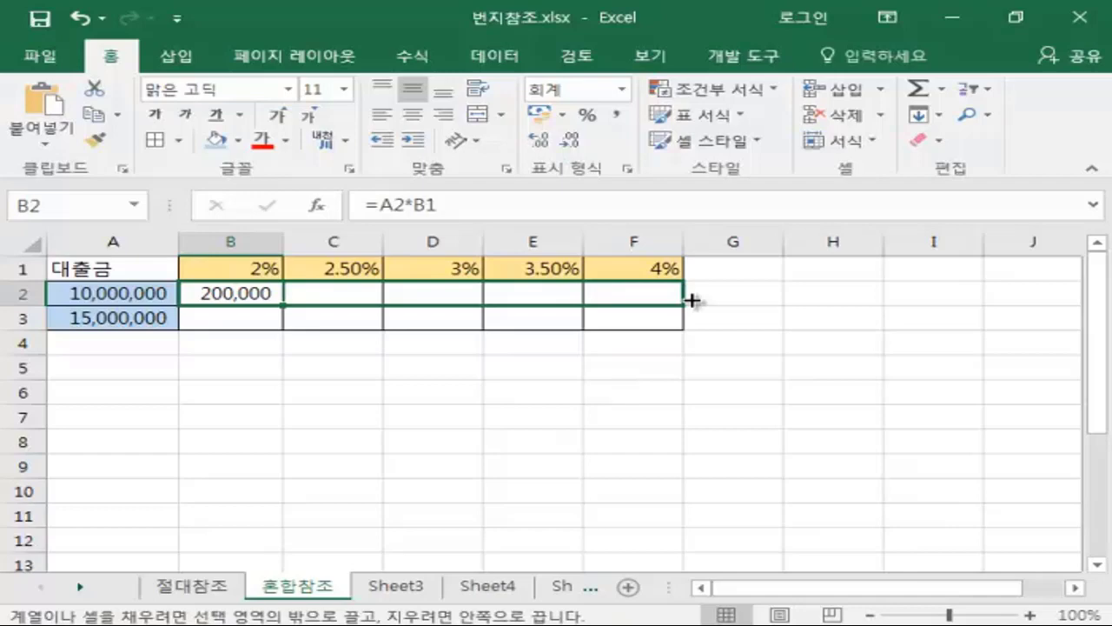
{"action": "left_click_drag", "start_coordinate": [692, 300], "coordinate": [692, 300]}
Step: Examine which cells the copied formulas in C2 to F2 multiply, compared with the loan amount in A2
{"action": "left_click", "coordinate": [363, 298]}
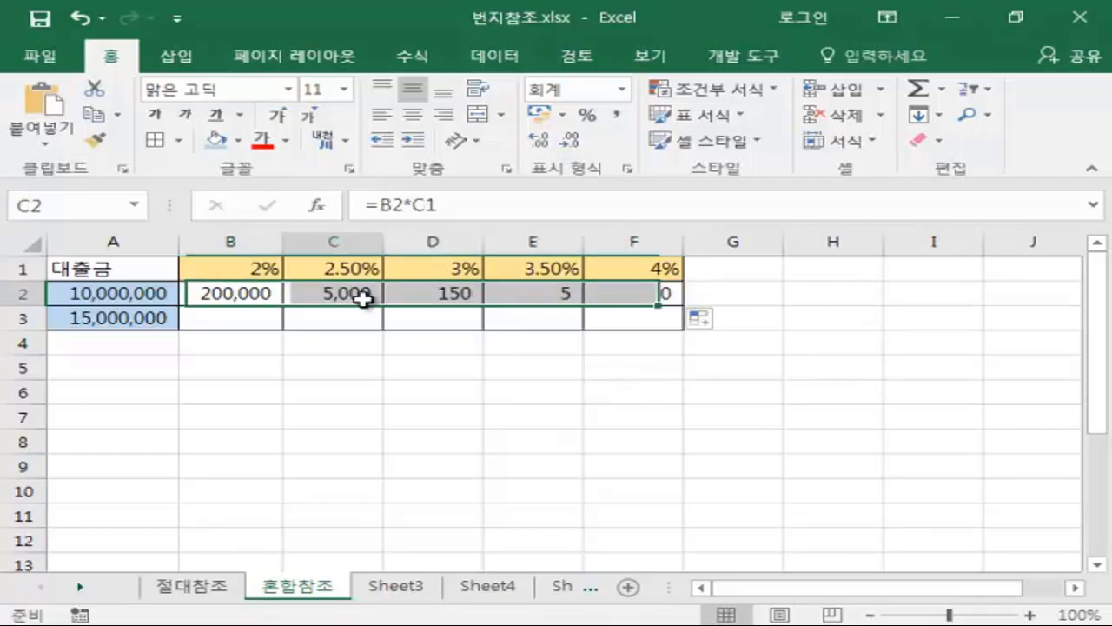
{"action": "left_click", "coordinate": [447, 298]}
{"action": "left_click", "coordinate": [564, 292]}
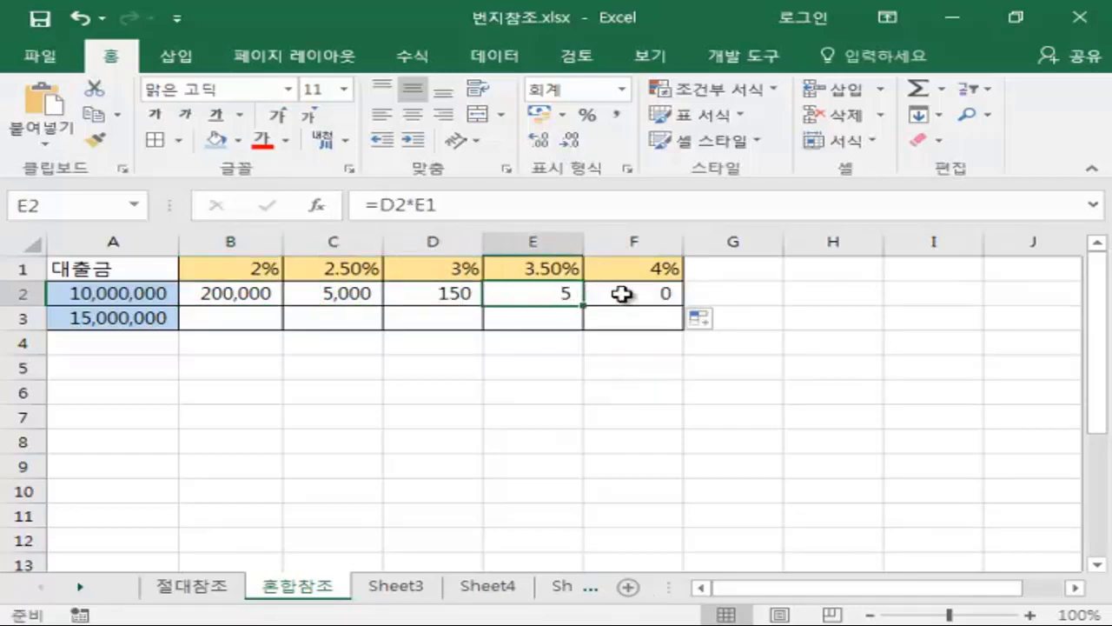
{"action": "left_click", "coordinate": [622, 293]}
{"action": "left_click", "coordinate": [494, 407]}
{"action": "left_click", "coordinate": [330, 294]}
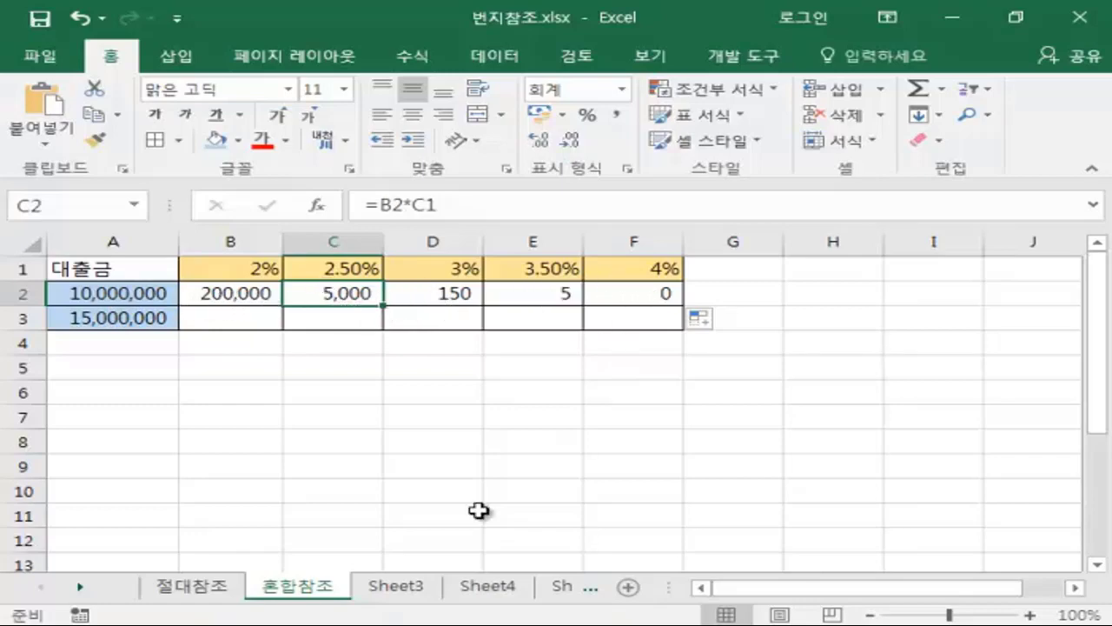
{"action": "left_click", "coordinate": [408, 443]}
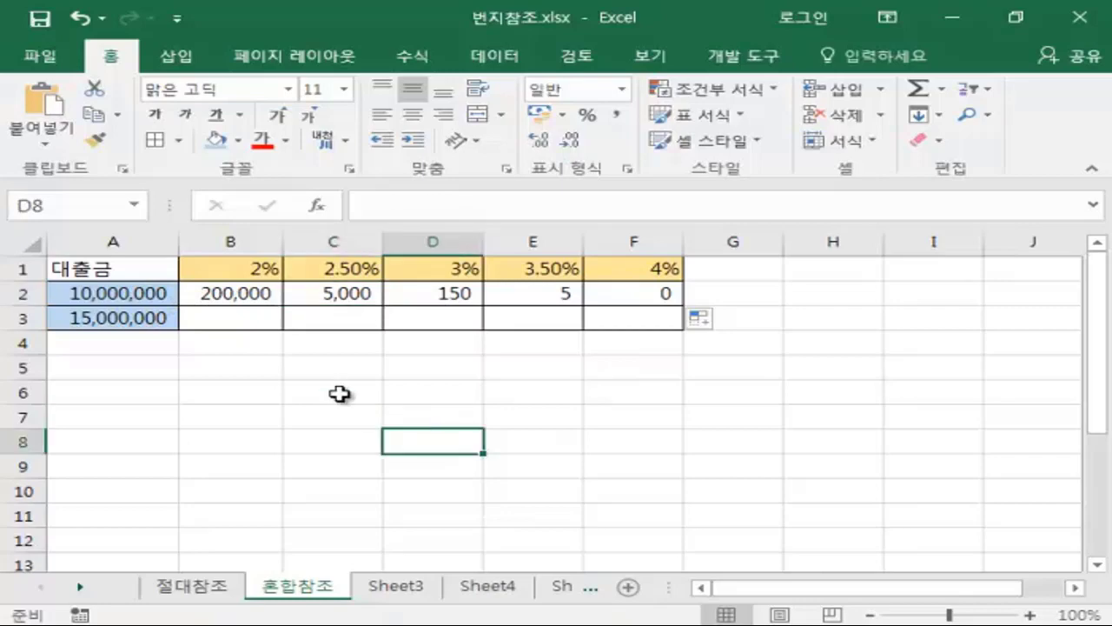
{"action": "left_click", "coordinate": [119, 292]}
{"action": "left_click", "coordinate": [230, 417]}
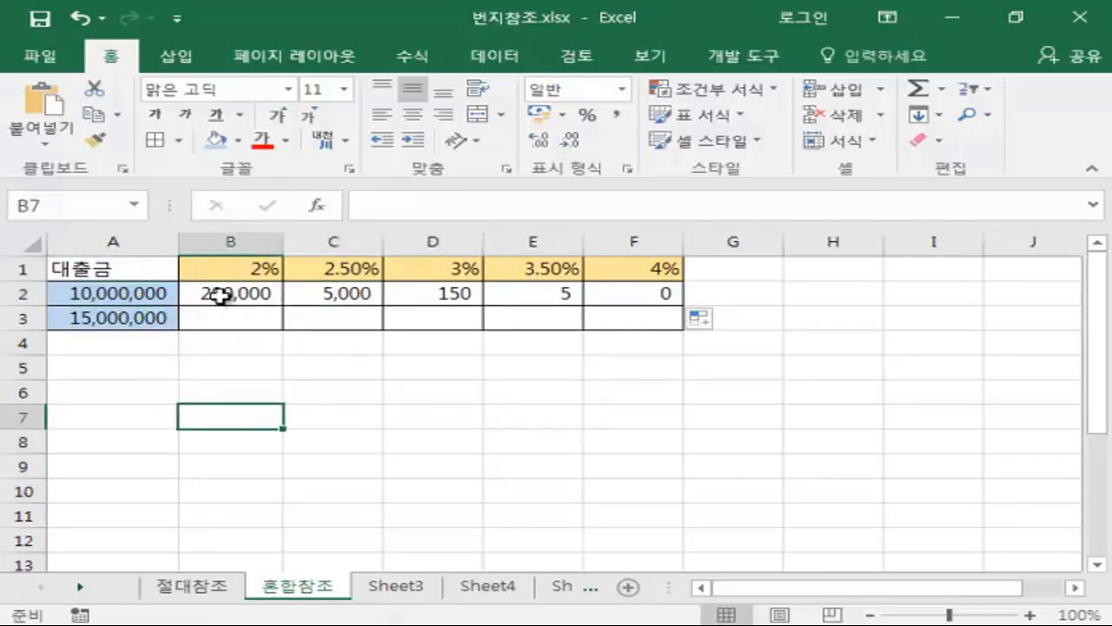
Step: Clear the interest results in B2:F2 and enter =$A$2*B1 in B2 with an absolute reference to the loan amount
{"action": "left_click_drag", "start_coordinate": [223, 293], "coordinate": [602, 289]}
{"action": "key", "text": "Delete"}
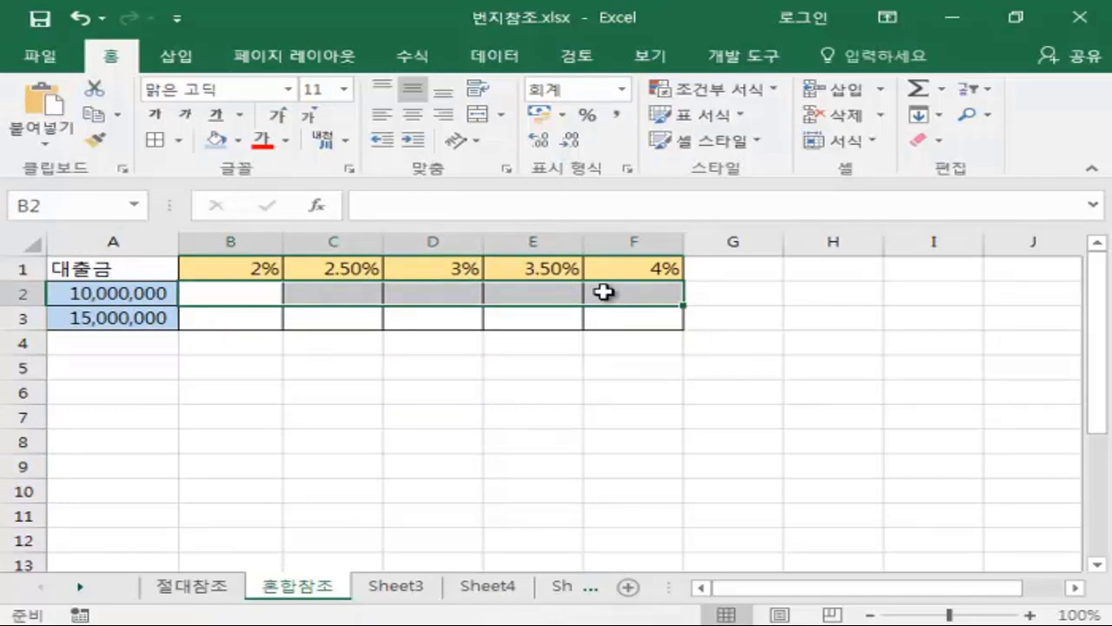
{"action": "type", "text": "="}
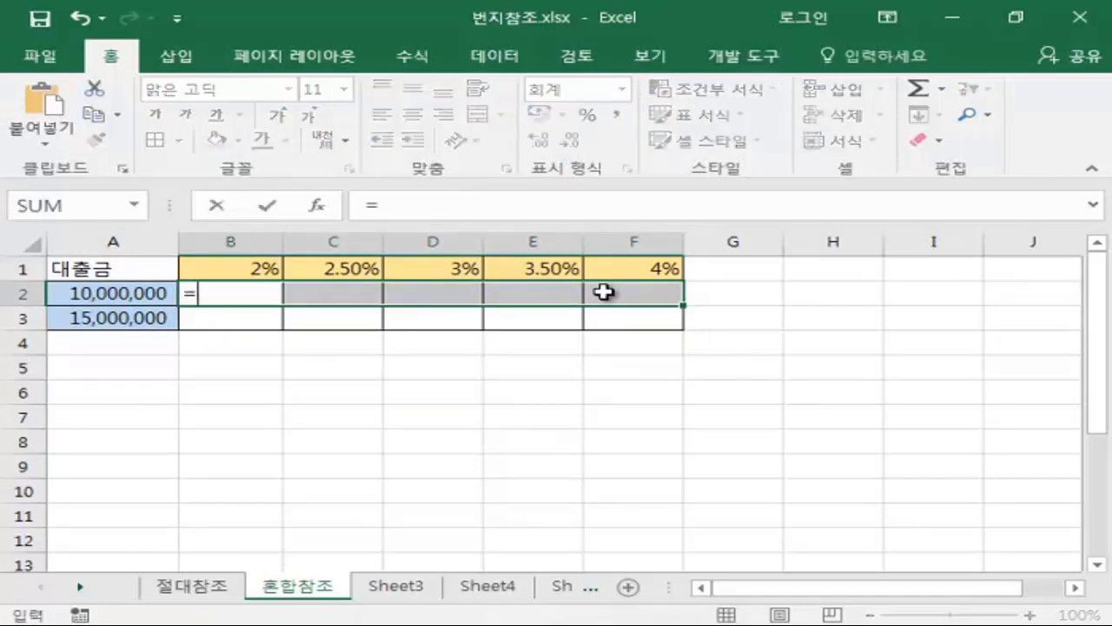
{"action": "left_click", "coordinate": [111, 294]}
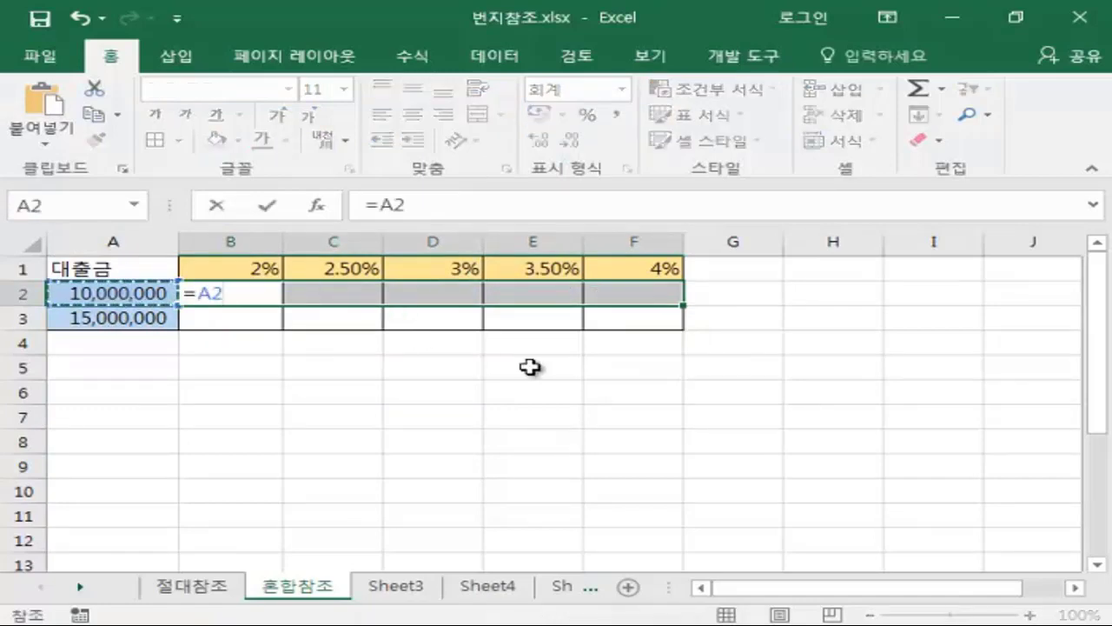
{"action": "key", "text": "F4"}
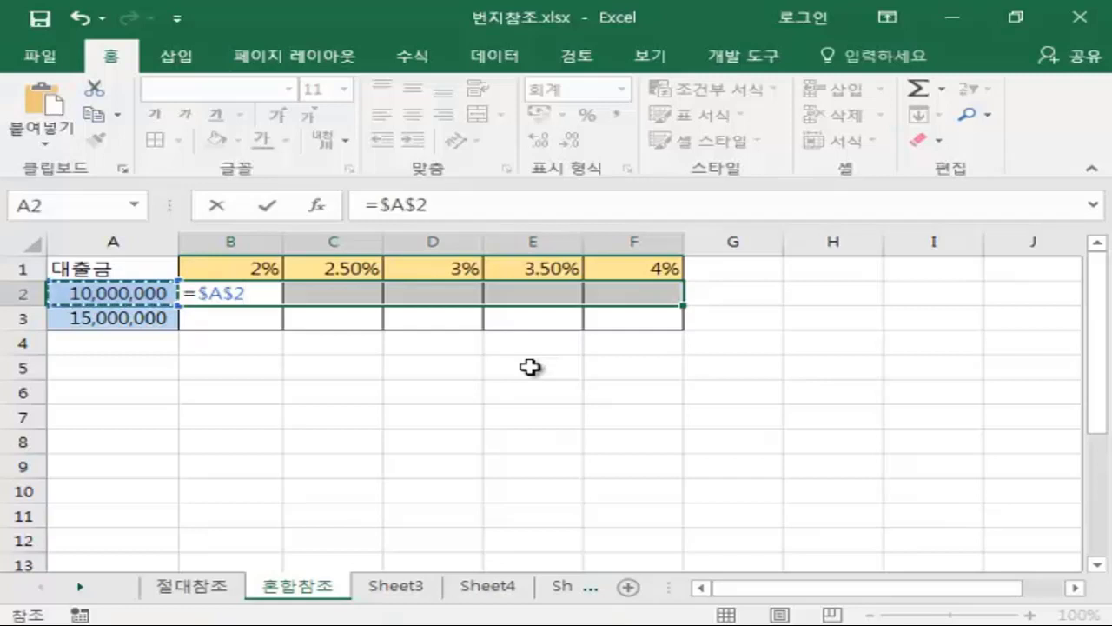
{"action": "type", "text": "*"}
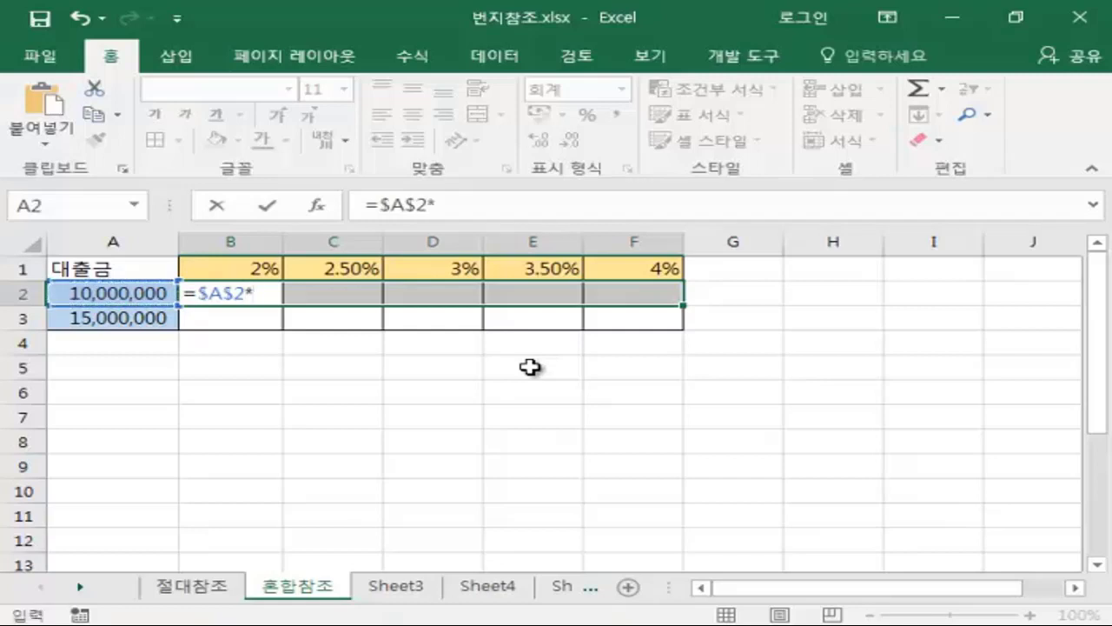
{"action": "left_click", "coordinate": [224, 262]}
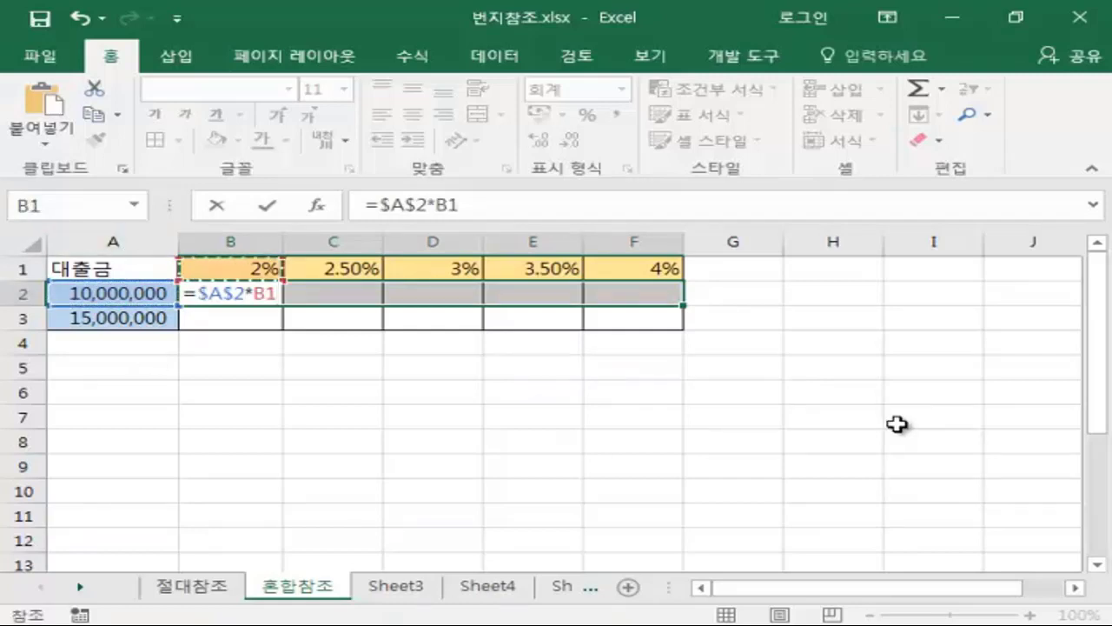
{"action": "key", "text": "Return"}
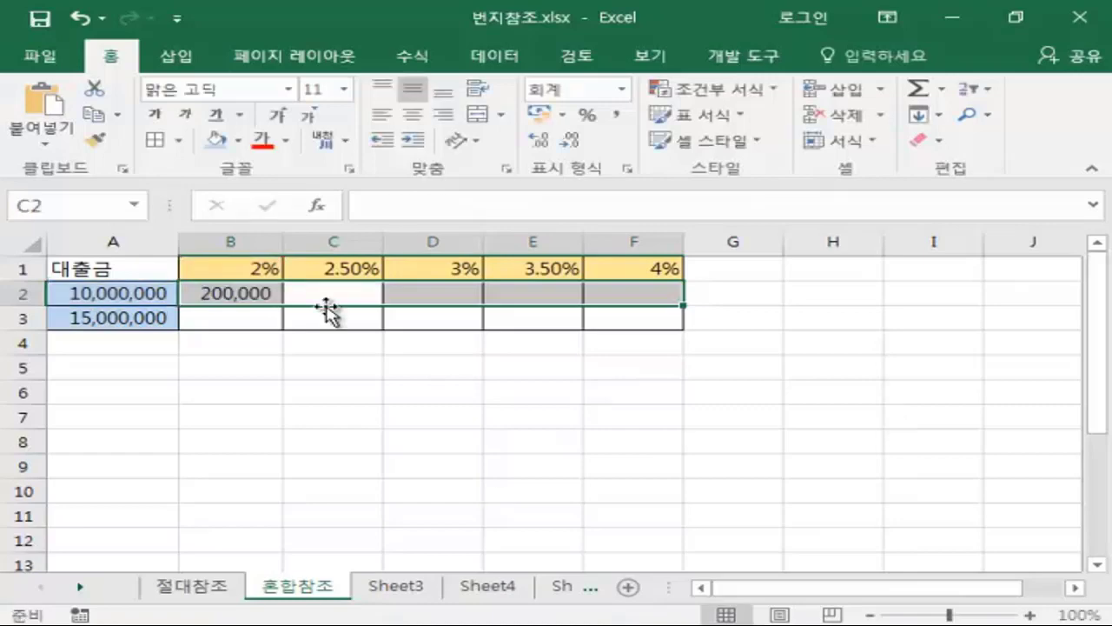
Step: Fill the formula =$A$2*B1 from B2 across through F2 for the remaining rates
{"action": "left_click", "coordinate": [264, 304]}
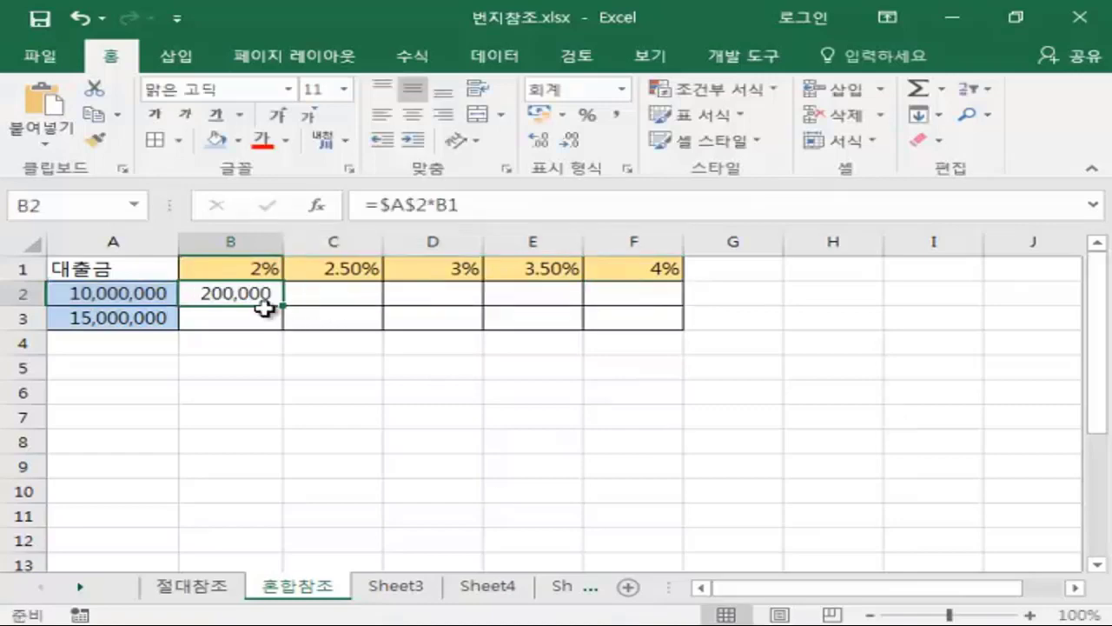
{"action": "left_click_drag", "start_coordinate": [285, 304], "coordinate": [503, 296]}
{"action": "left_click_drag", "start_coordinate": [657, 295], "coordinate": [657, 295]}
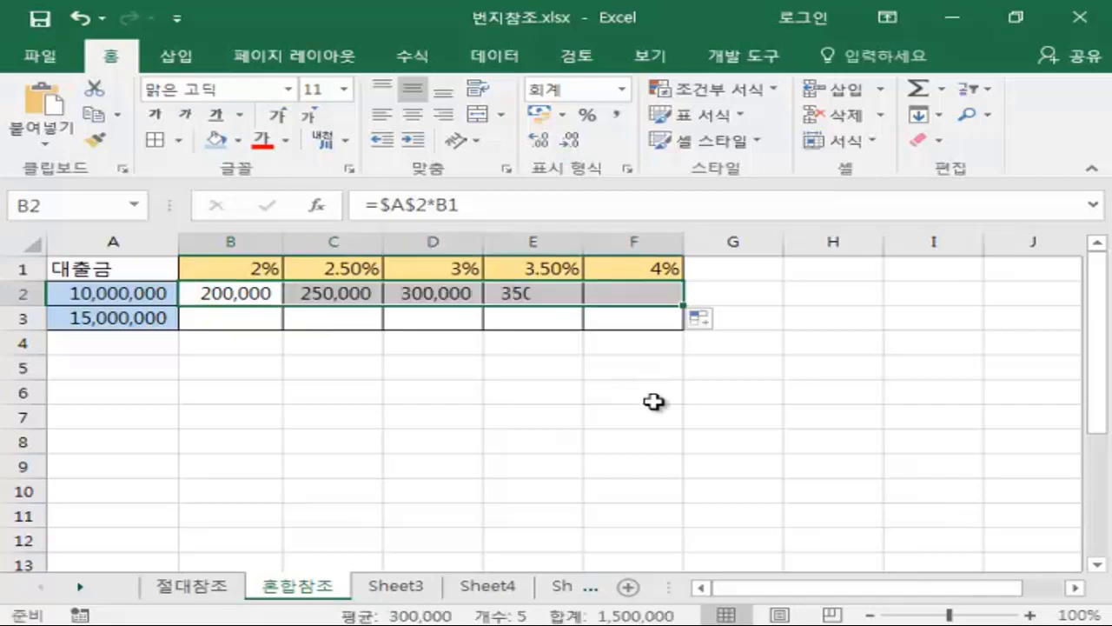
{"action": "left_click", "coordinate": [616, 424]}
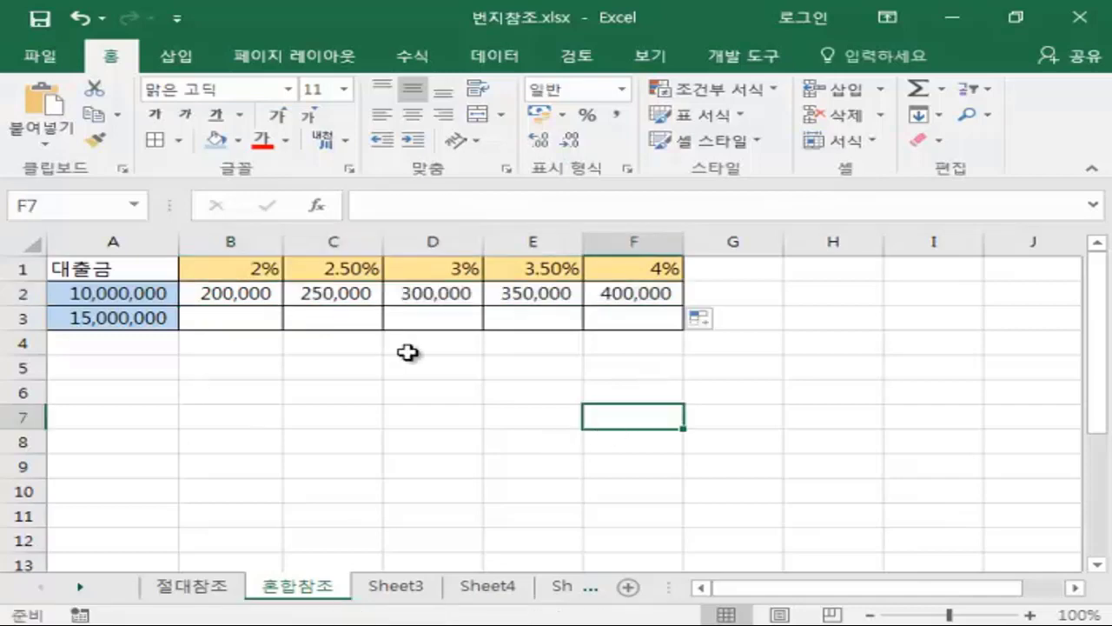
Step: Examine which loan amount and rate B3 needs, compared with the cells referenced by the formulas in B2 and F2
{"action": "left_click", "coordinate": [132, 317]}
{"action": "left_click", "coordinate": [199, 270]}
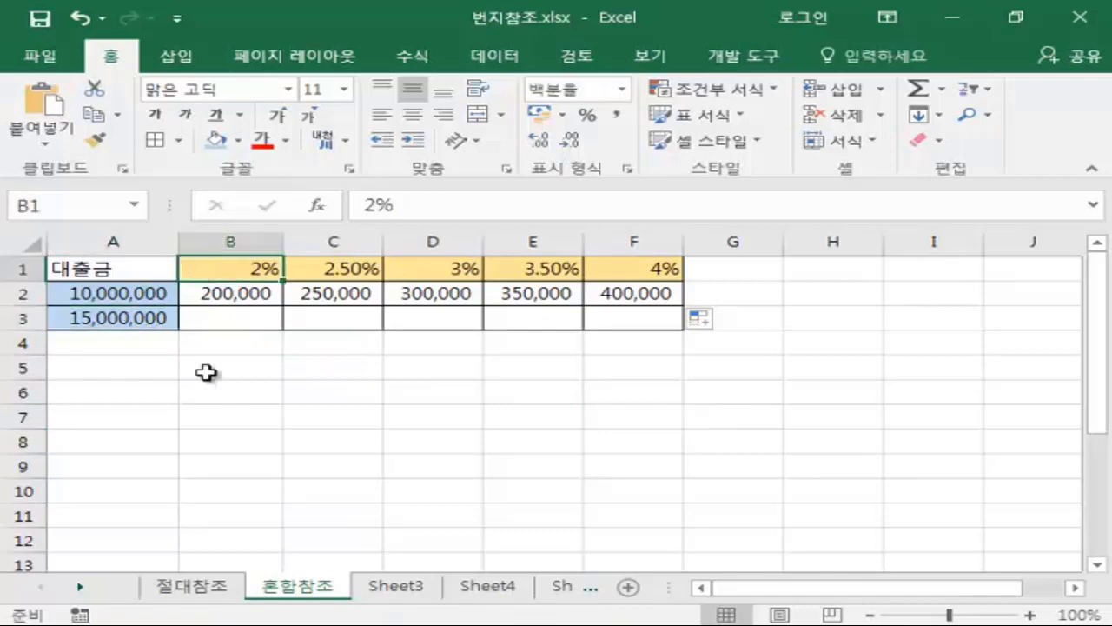
{"action": "left_click", "coordinate": [199, 315]}
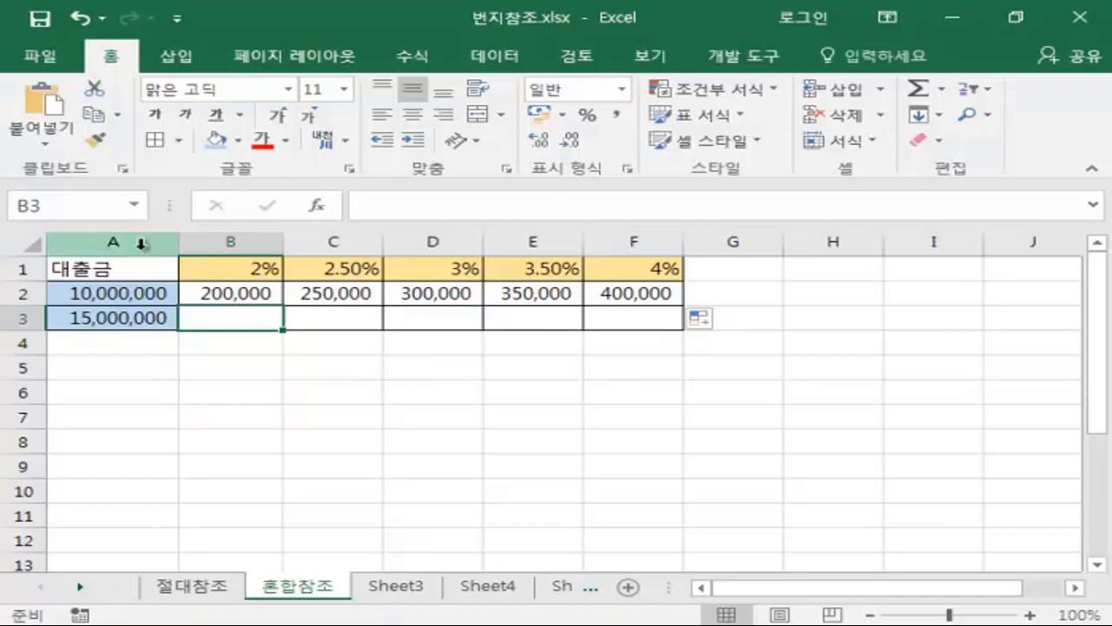
{"action": "left_click", "coordinate": [241, 295]}
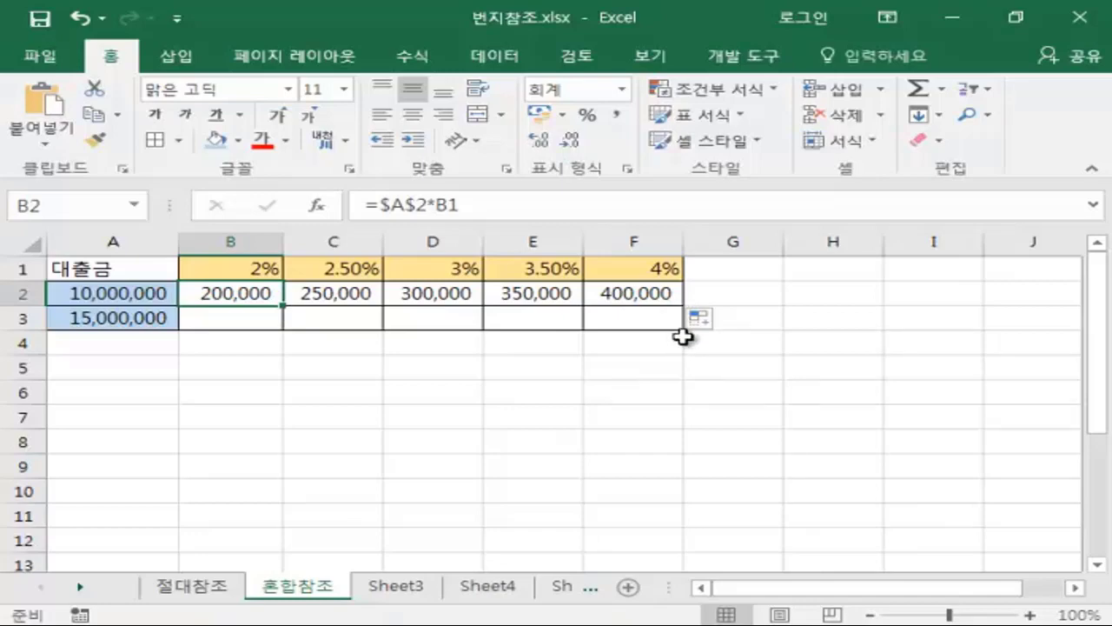
{"action": "left_click", "coordinate": [652, 296]}
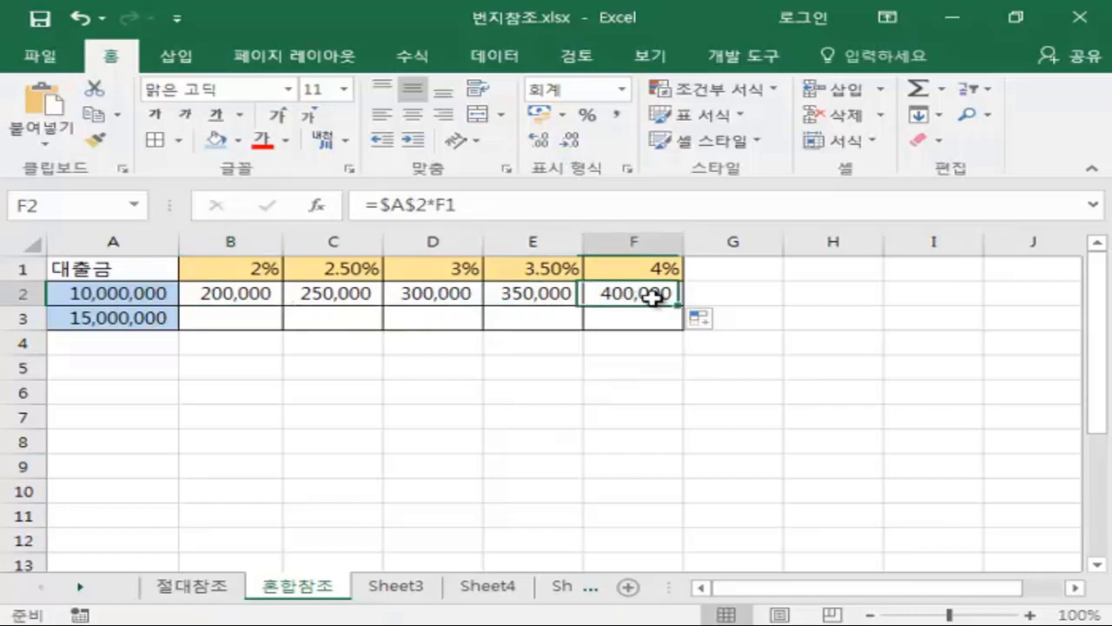
{"action": "left_click", "coordinate": [596, 363]}
{"action": "left_click", "coordinate": [231, 318]}
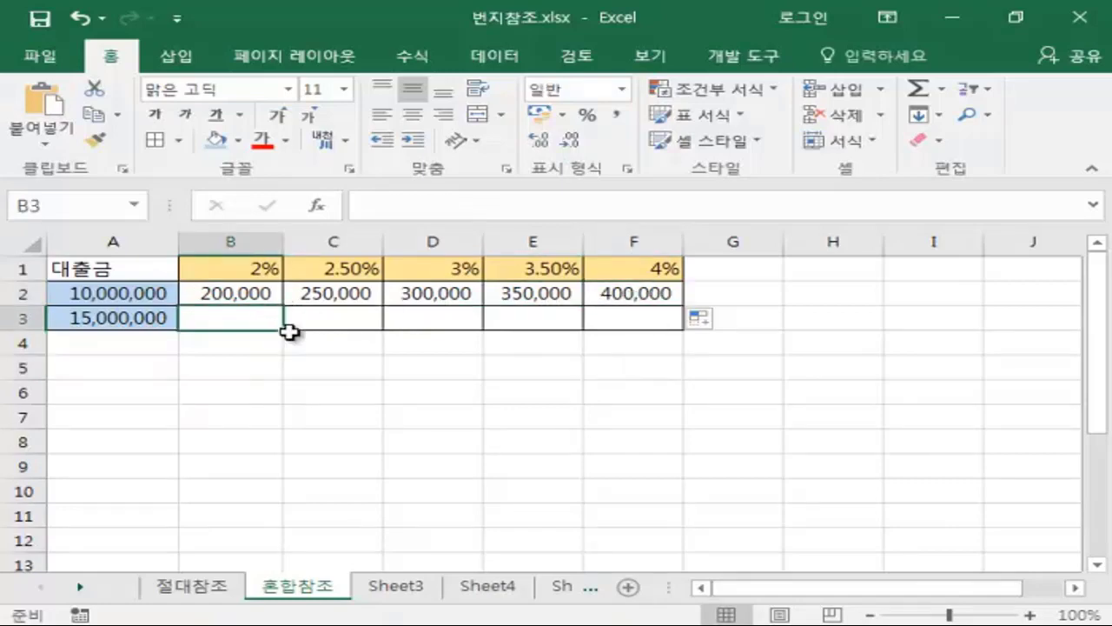
{"action": "left_click", "coordinate": [658, 391]}
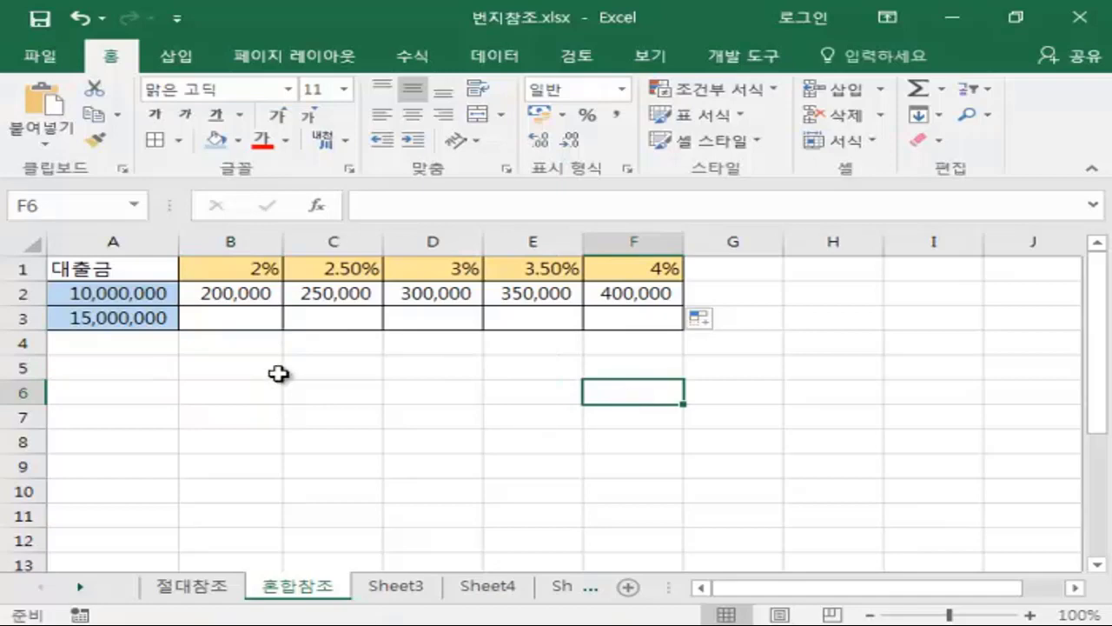
{"action": "left_click", "coordinate": [227, 293]}
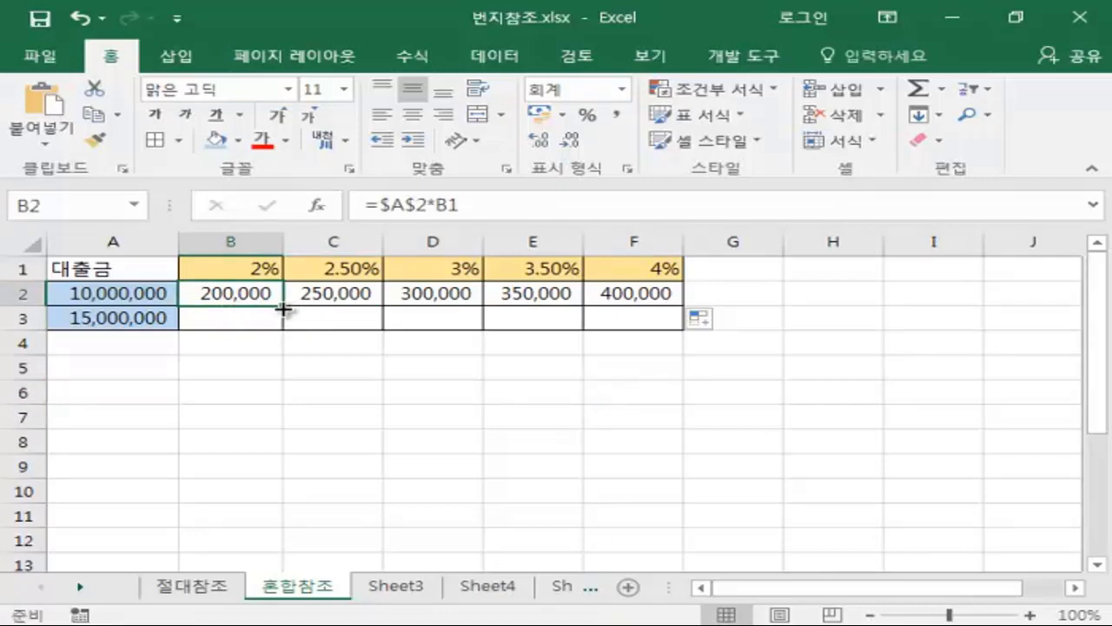
Step: Copy the B2:F2 formulas down to row 3 and widen columns B and C to fit their results
{"action": "left_click", "coordinate": [633, 400]}
{"action": "left_click_drag", "start_coordinate": [249, 293], "coordinate": [678, 325]}
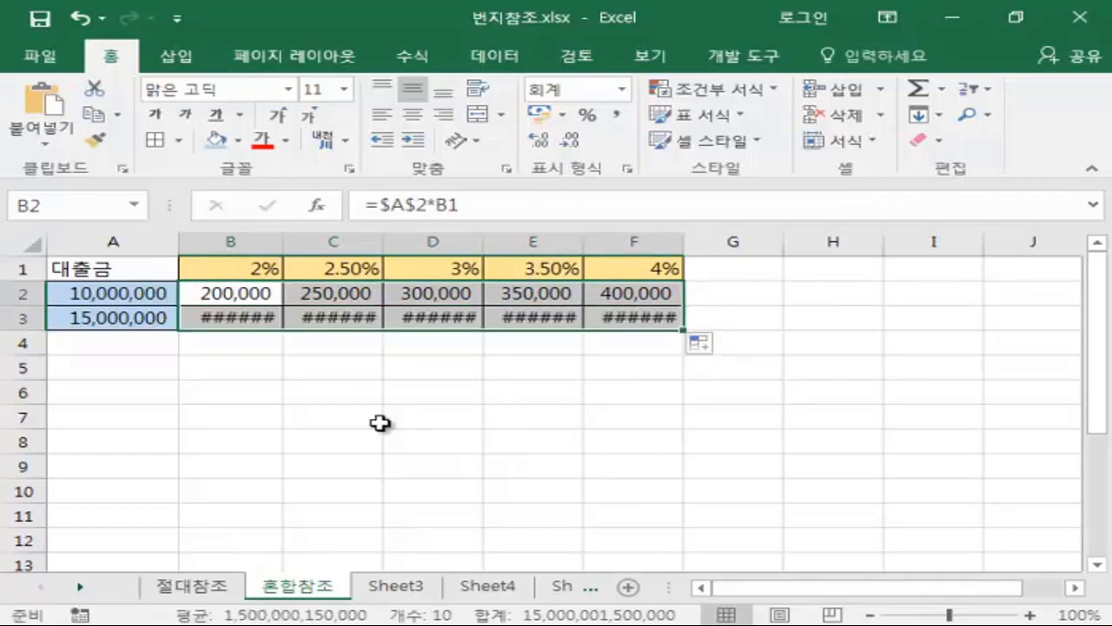
{"action": "left_click", "coordinate": [331, 423]}
{"action": "double_click", "coordinate": [283, 235]}
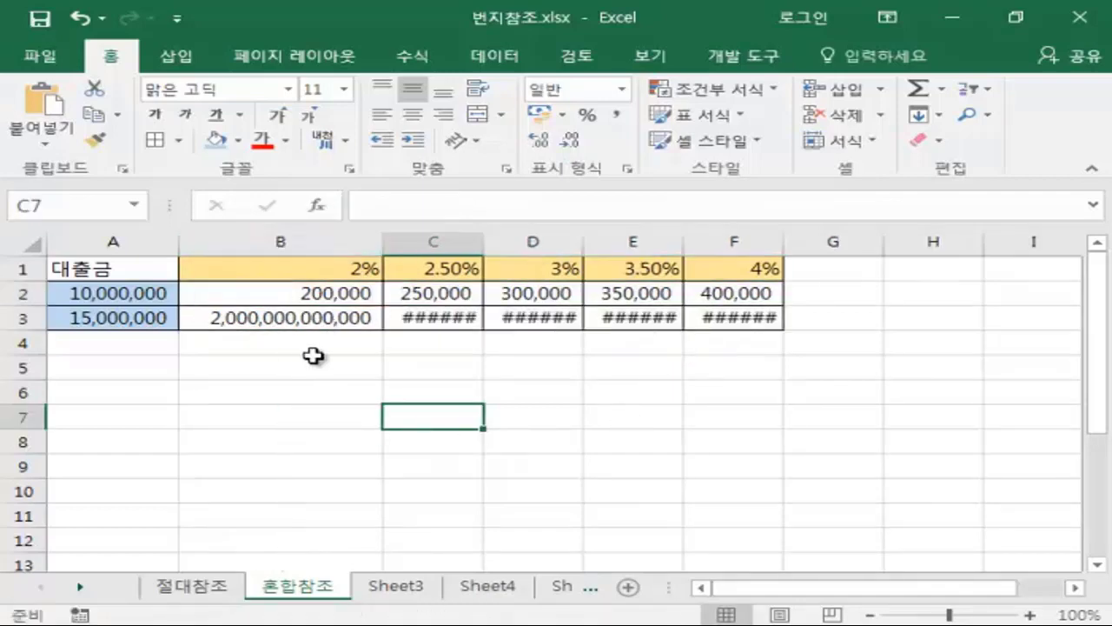
{"action": "double_click", "coordinate": [484, 235]}
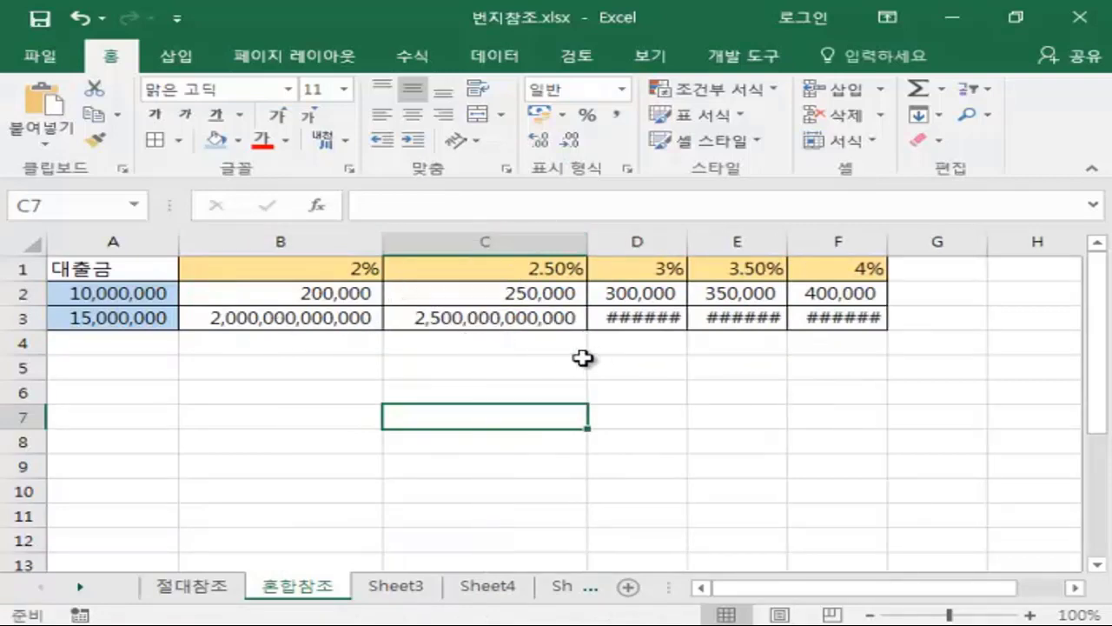
Step: Clear the copied formulas in B3:F3 and narrow columns B and C to about the width of the other rate columns
{"action": "left_click_drag", "start_coordinate": [296, 319], "coordinate": [786, 315]}
{"action": "key", "text": "Delete"}
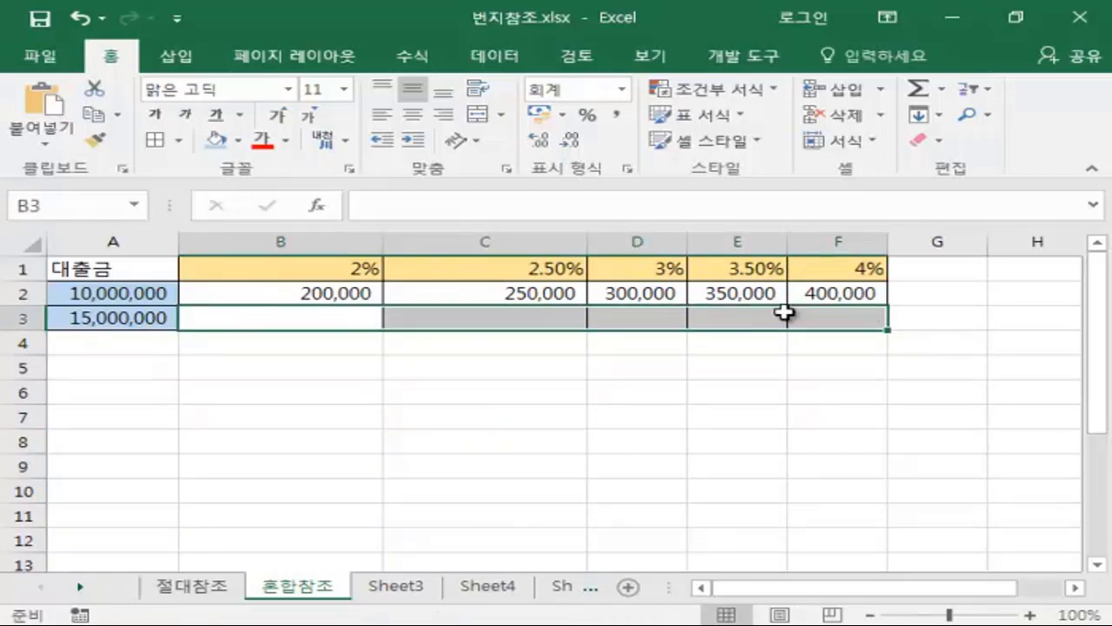
{"action": "left_click_drag", "start_coordinate": [383, 241], "coordinate": [282, 240]}
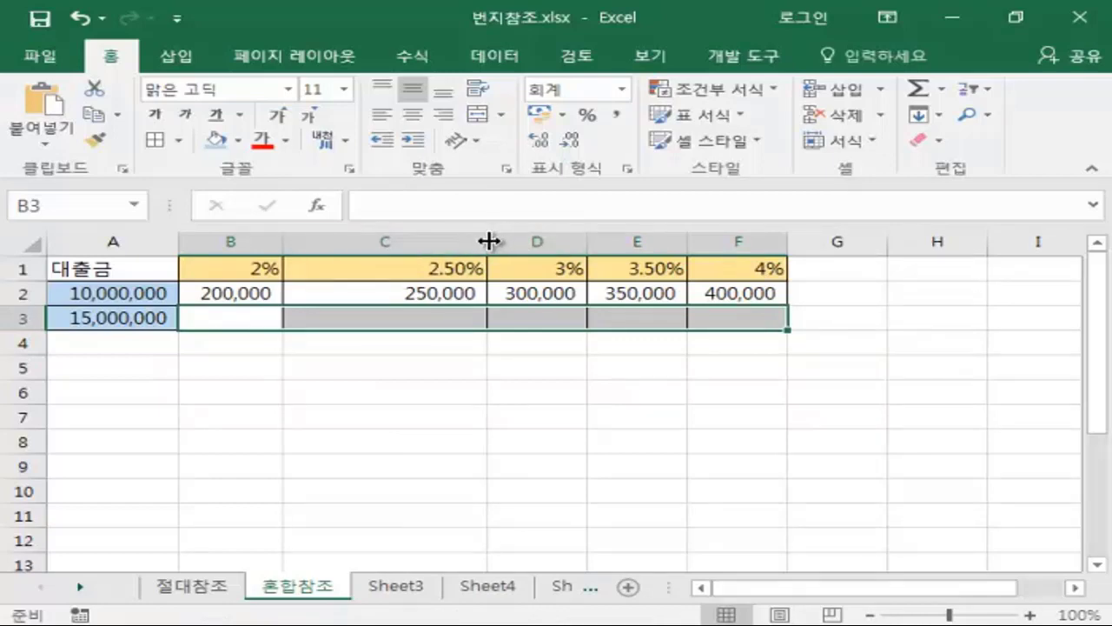
{"action": "left_click_drag", "start_coordinate": [489, 240], "coordinate": [386, 240]}
{"action": "left_click", "coordinate": [291, 441]}
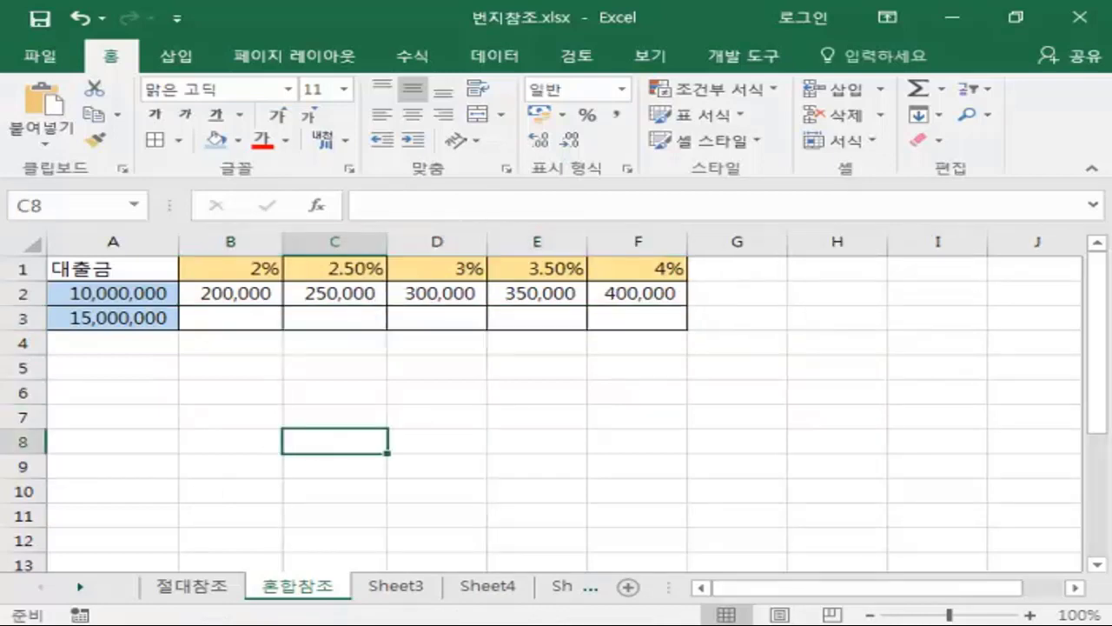
Step: Examine the loan reference in the formulas of B2 to E2 and the cells A3 and B1 that B3 has to multiply
{"action": "left_click", "coordinate": [133, 295]}
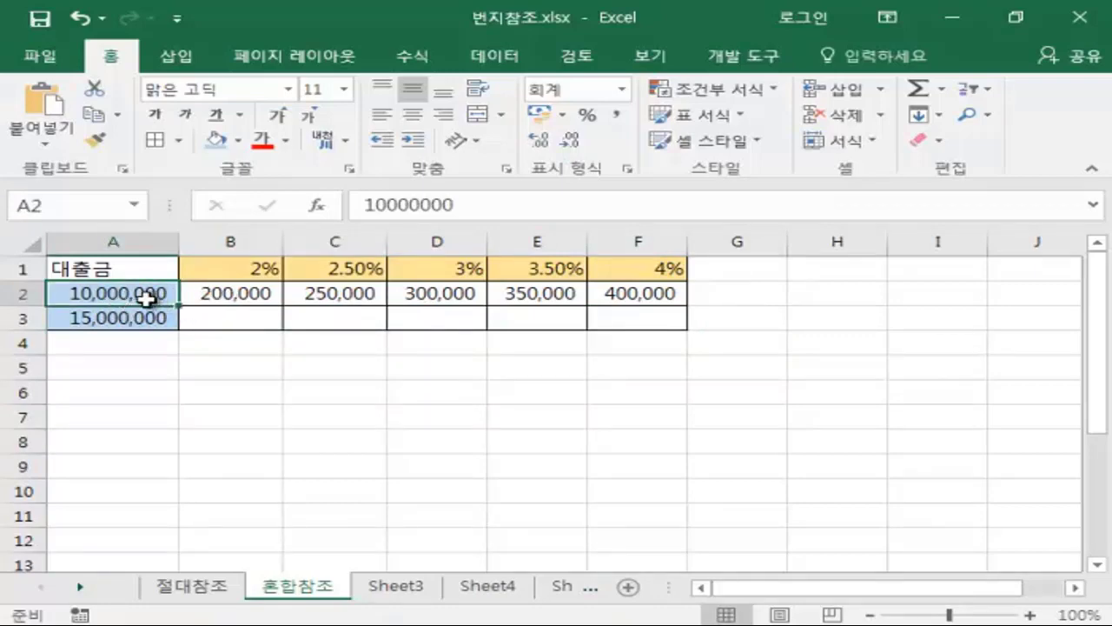
{"action": "left_click", "coordinate": [241, 292]}
{"action": "left_click", "coordinate": [339, 292]}
{"action": "left_click", "coordinate": [460, 292]}
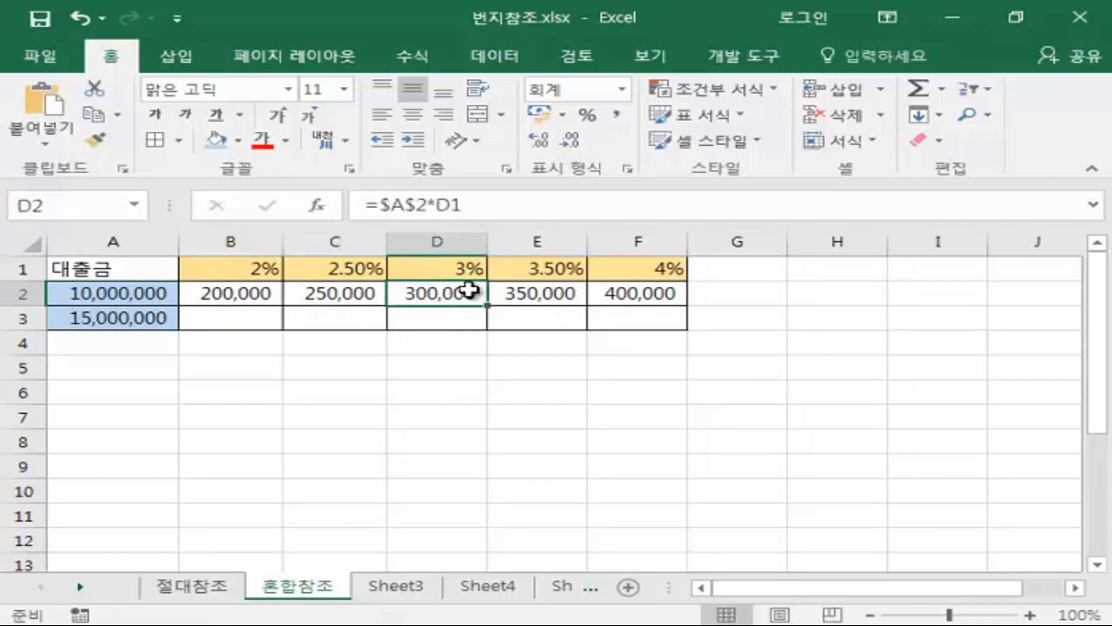
{"action": "left_click", "coordinate": [529, 291]}
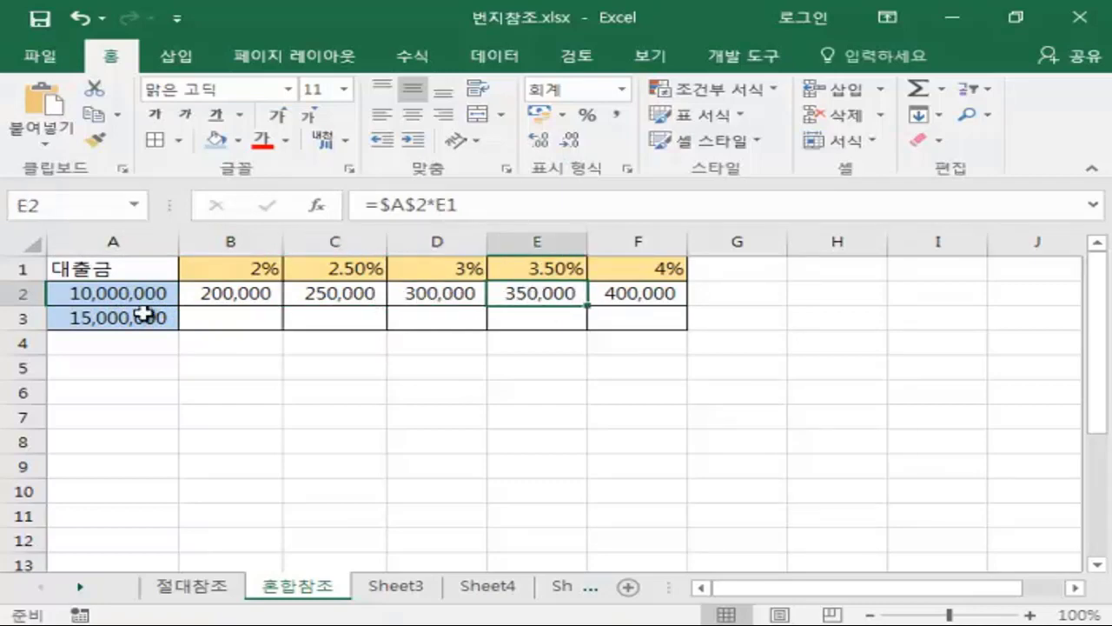
{"action": "left_click", "coordinate": [219, 319]}
{"action": "left_click", "coordinate": [104, 318]}
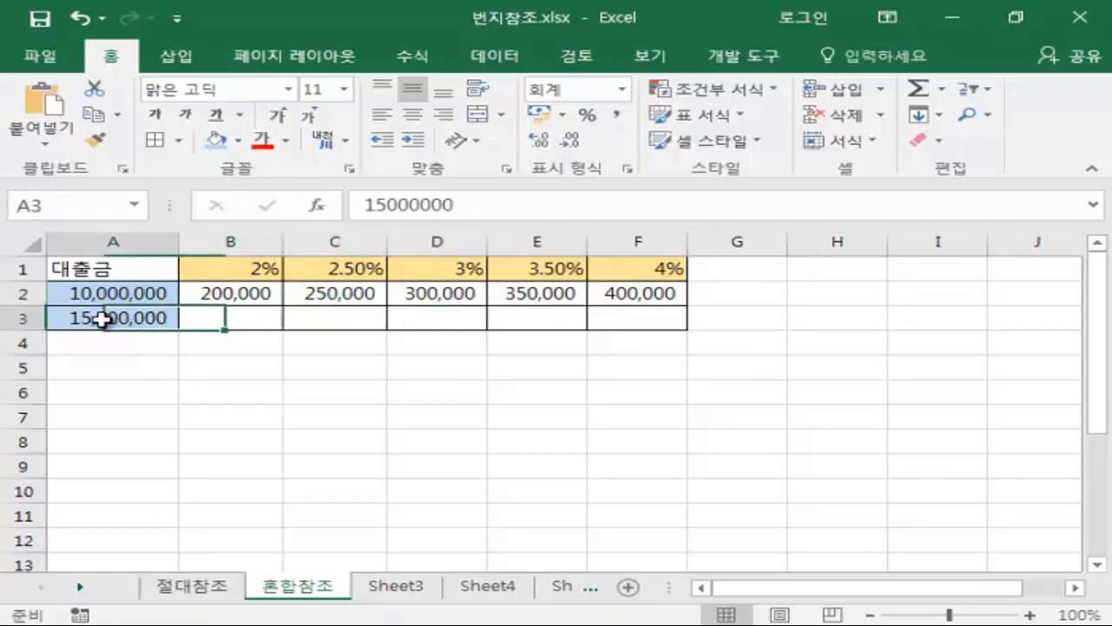
{"action": "left_click", "coordinate": [227, 272]}
{"action": "left_click", "coordinate": [231, 318]}
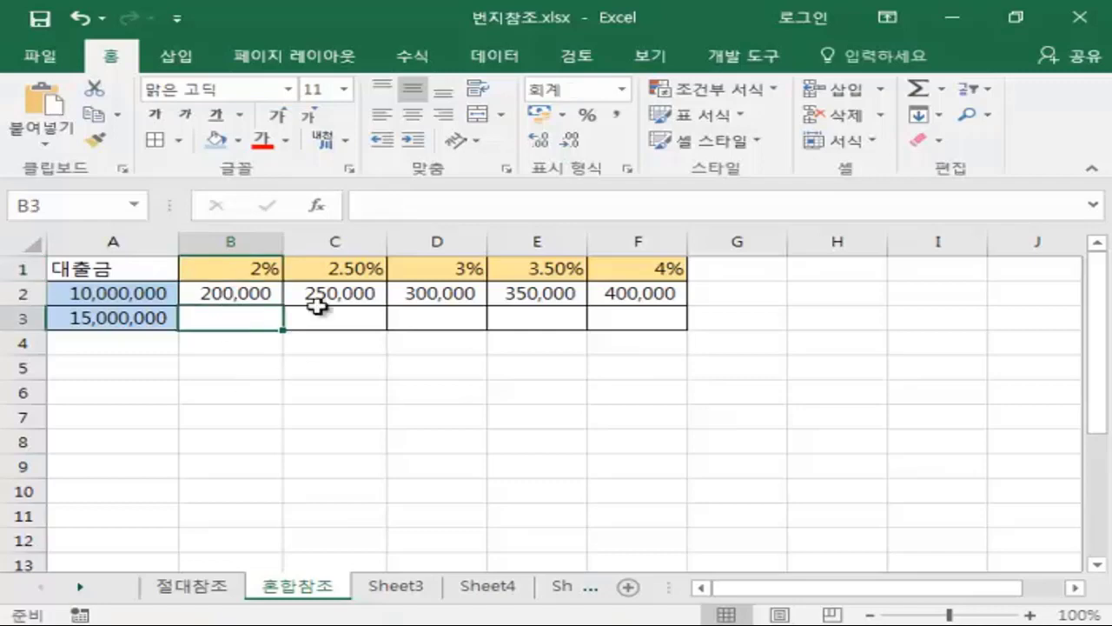
Step: Clear the interest formulas from B2:F2
{"action": "left_click_drag", "start_coordinate": [241, 293], "coordinate": [622, 298]}
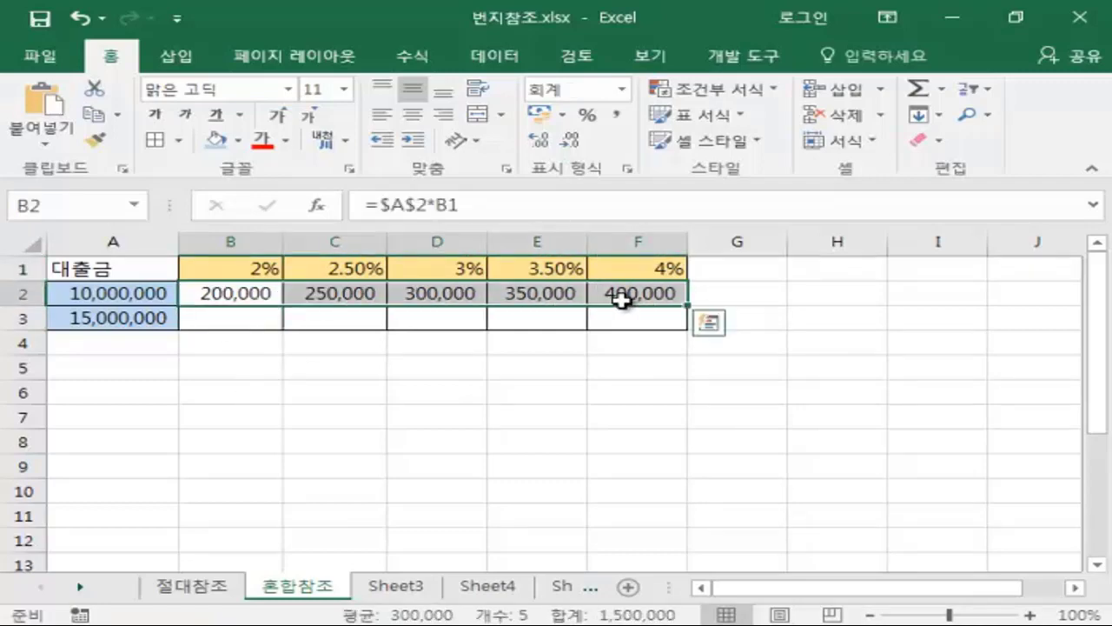
{"action": "key", "text": "Delete"}
{"action": "left_click", "coordinate": [199, 408]}
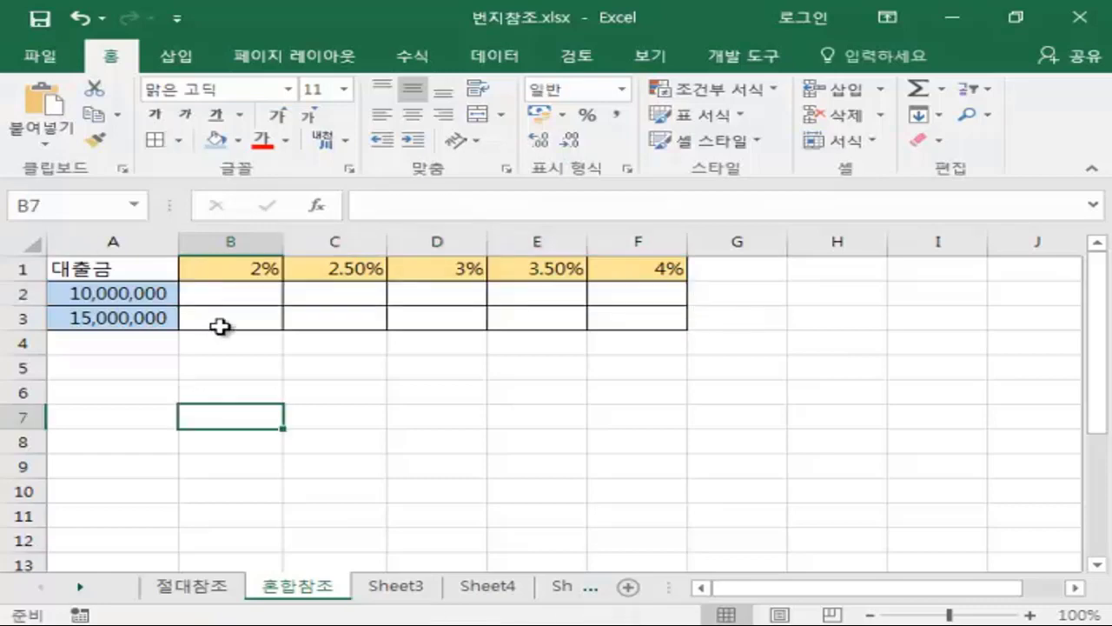
Step: Enter the interest formula =$A2*B1 in B2, locking only the column of the loan amount reference
{"action": "left_click", "coordinate": [218, 291]}
{"action": "type", "text": "="}
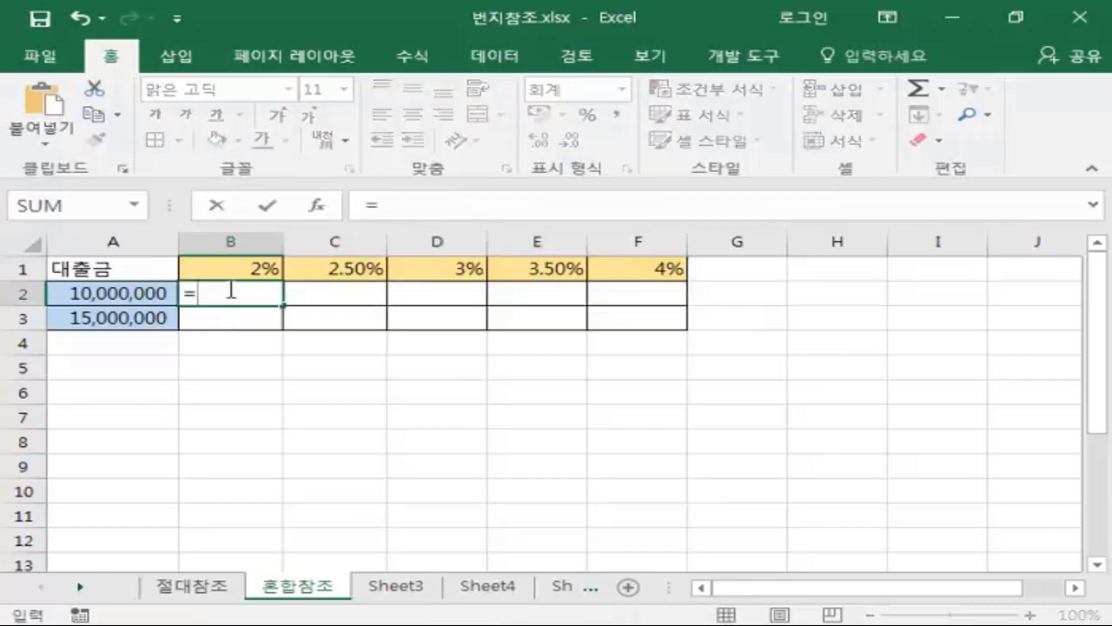
{"action": "left_click", "coordinate": [103, 296]}
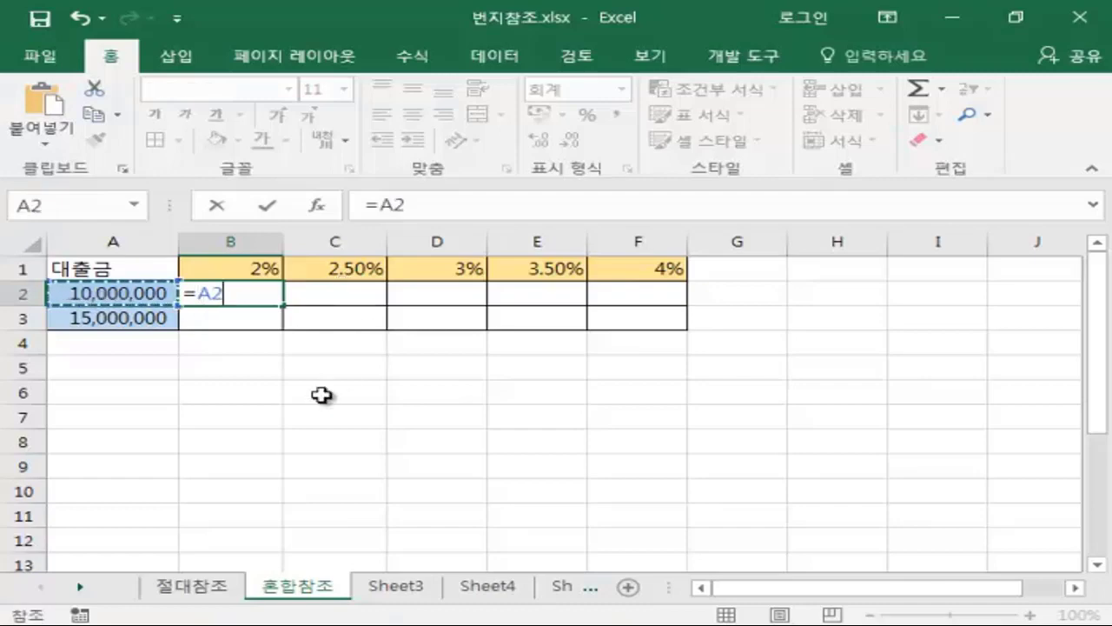
{"action": "key", "text": "F4"}
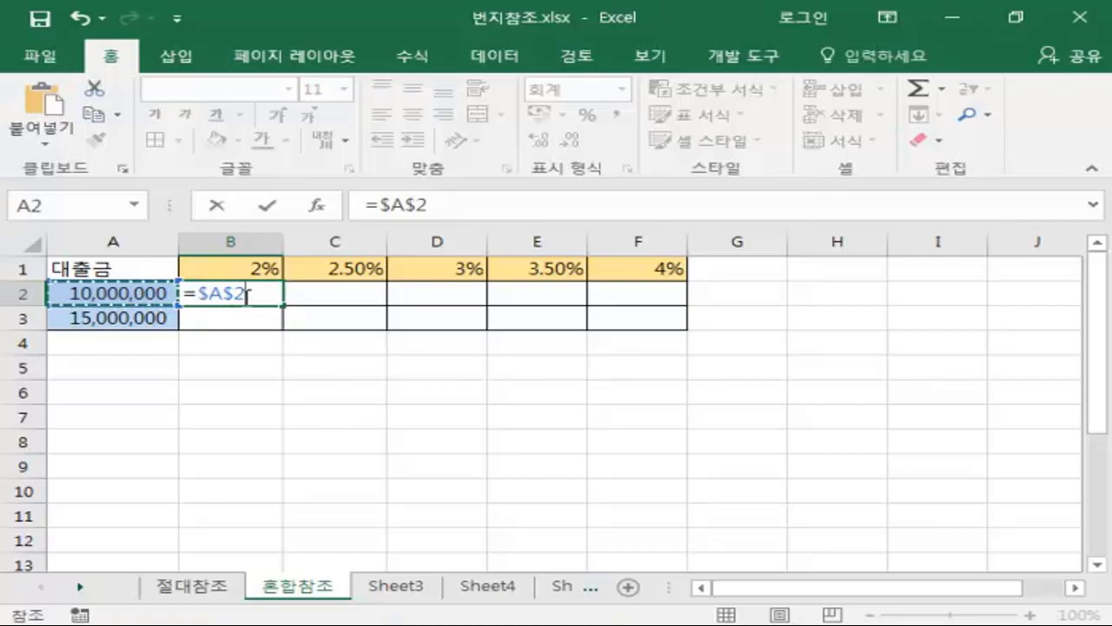
{"action": "left_click", "coordinate": [233, 295]}
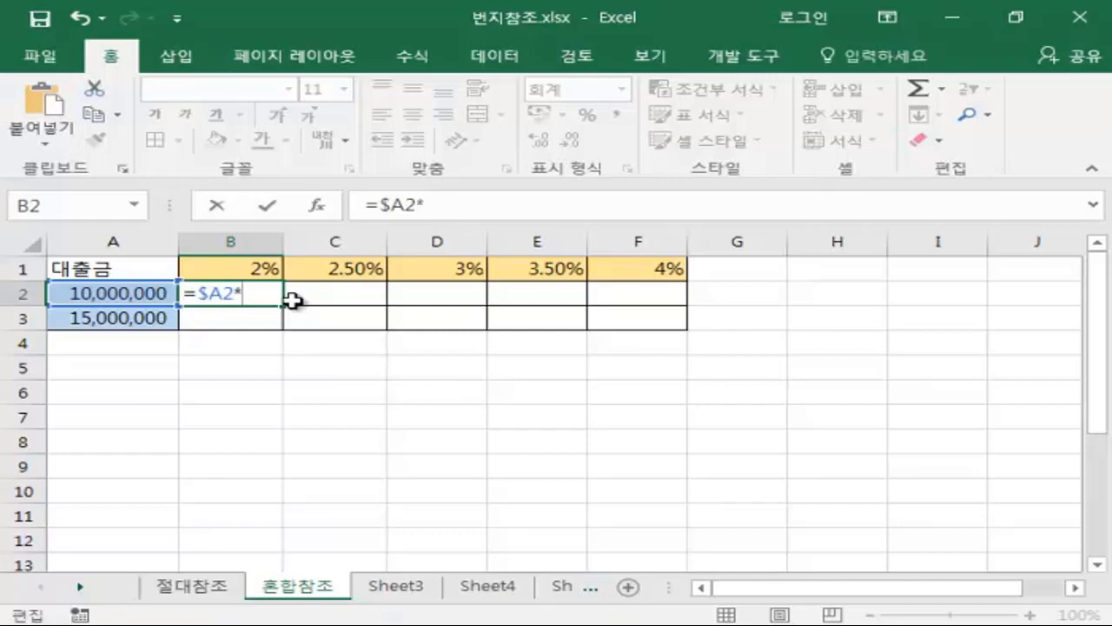
{"action": "left_click", "coordinate": [254, 266]}
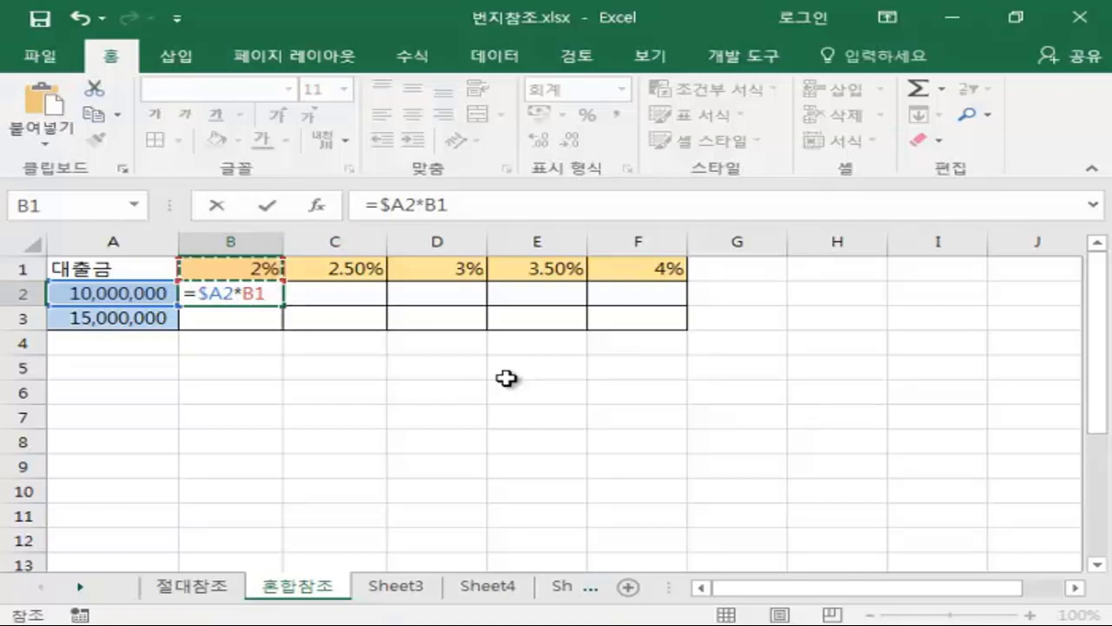
{"action": "key", "text": "Return"}
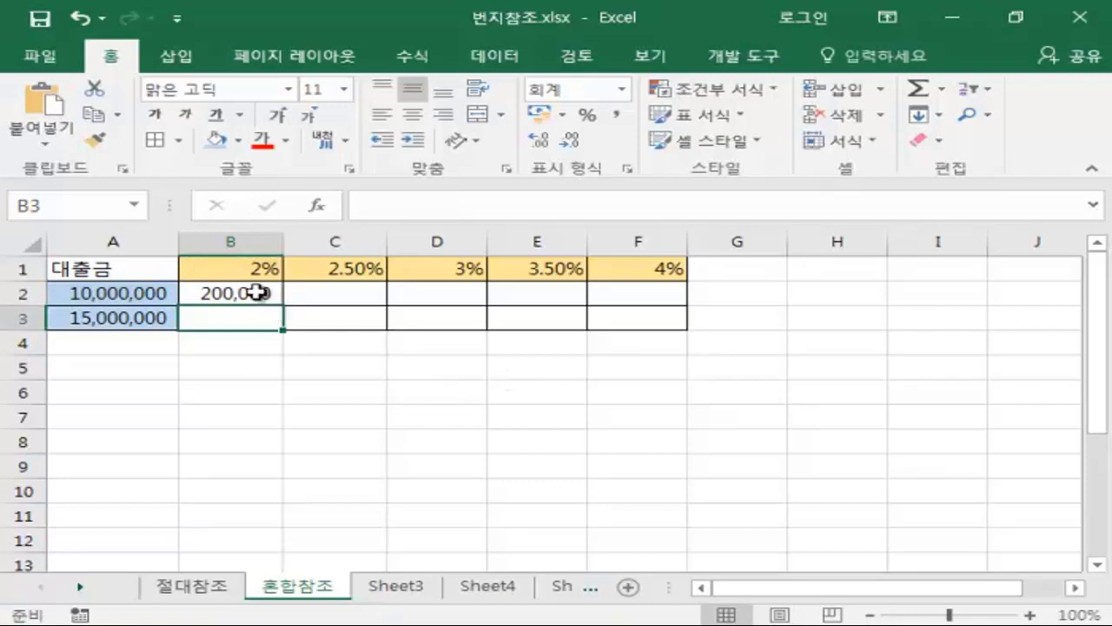
Step: Copy the B2 formula across to F2 and down to row 3
{"action": "left_click", "coordinate": [257, 293]}
{"action": "left_click_drag", "start_coordinate": [284, 304], "coordinate": [674, 312]}
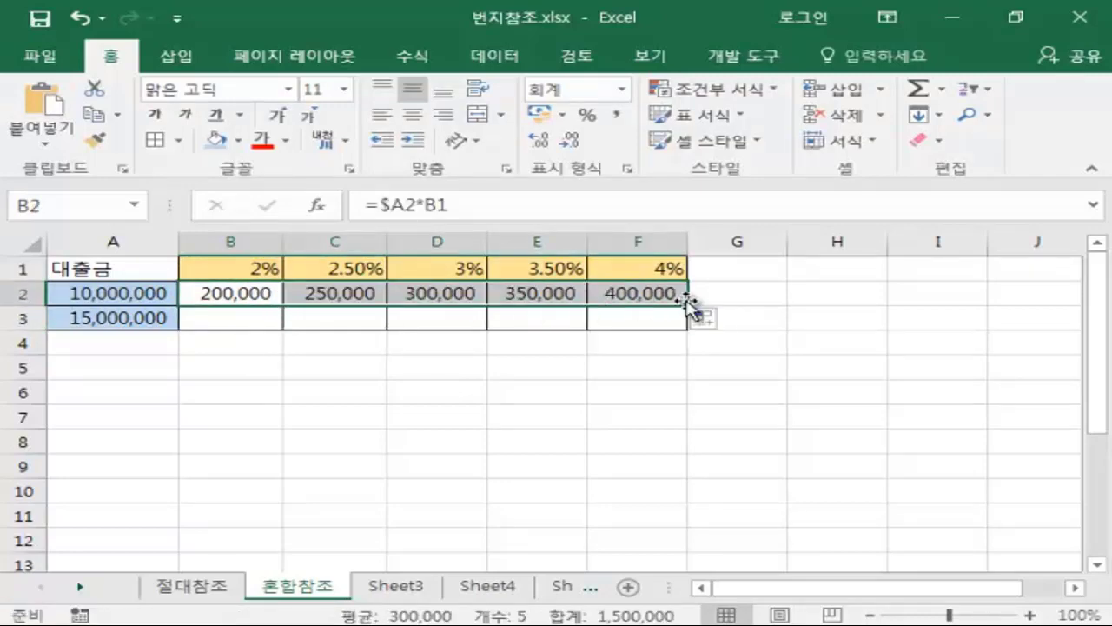
{"action": "left_click_drag", "start_coordinate": [686, 304], "coordinate": [686, 322]}
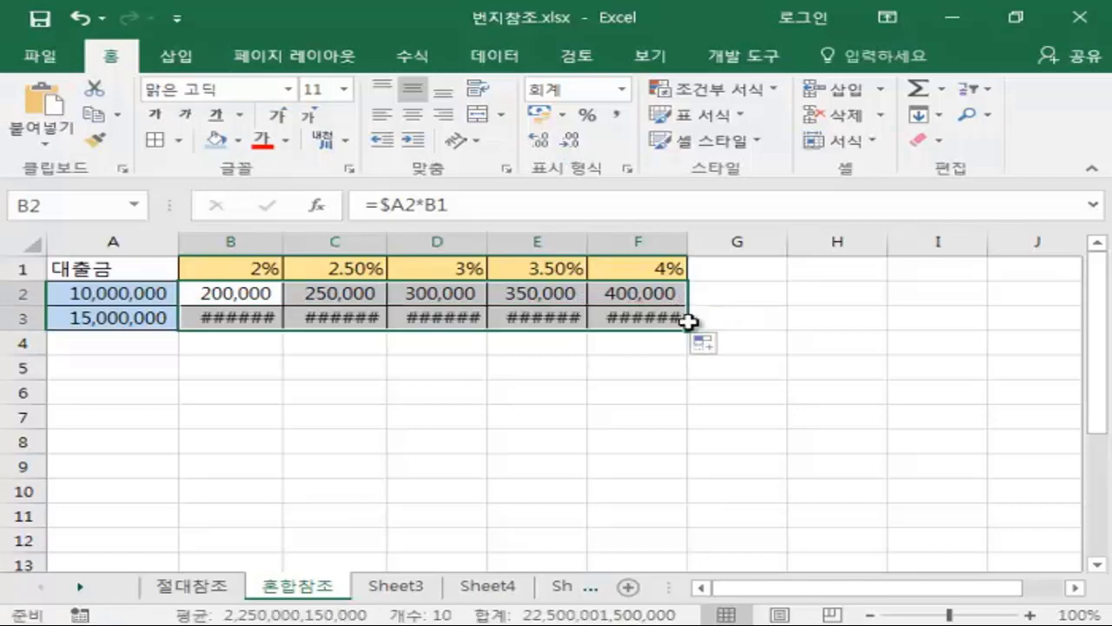
Step: Examine the loan and rate references in the formula copied to B3 and the rest of row 3
{"action": "left_click", "coordinate": [240, 360]}
{"action": "left_click", "coordinate": [250, 323]}
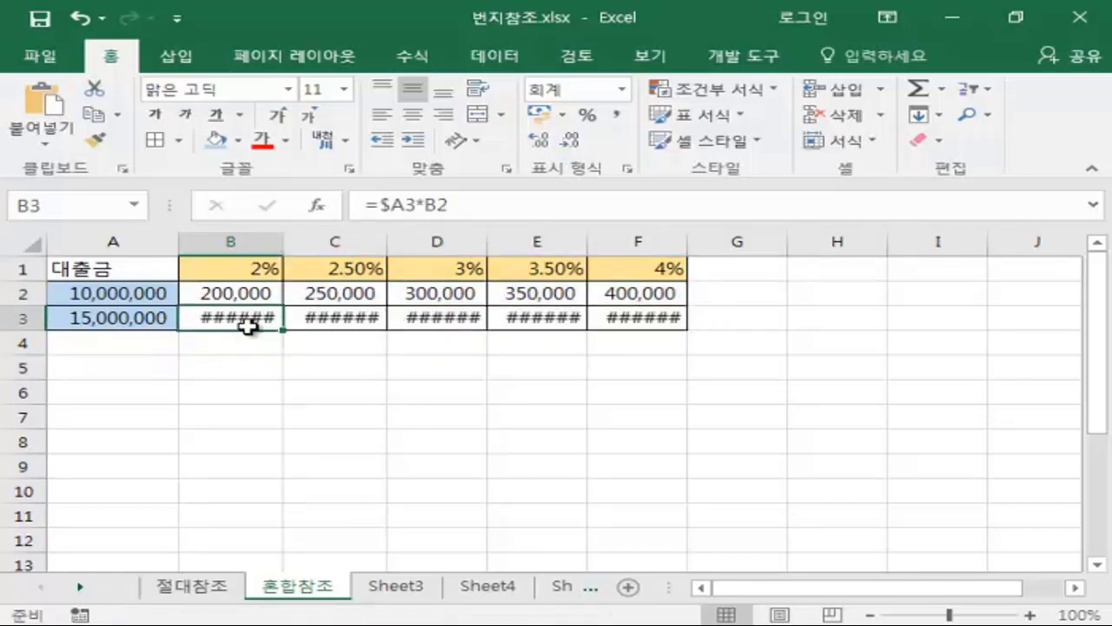
{"action": "left_click", "coordinate": [223, 392]}
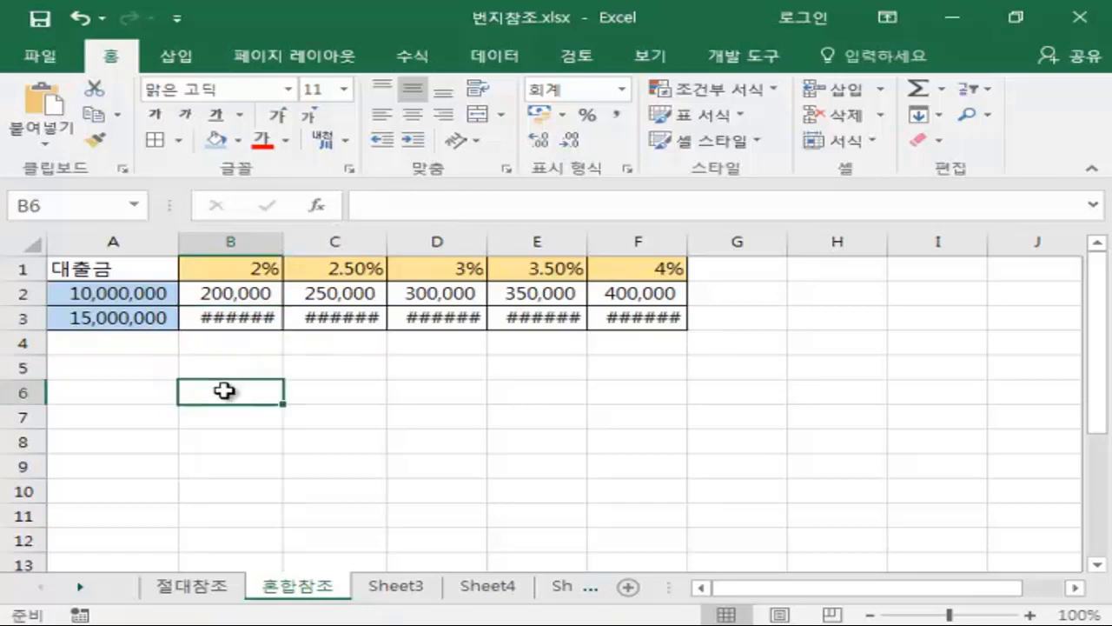
{"action": "left_click", "coordinate": [231, 318]}
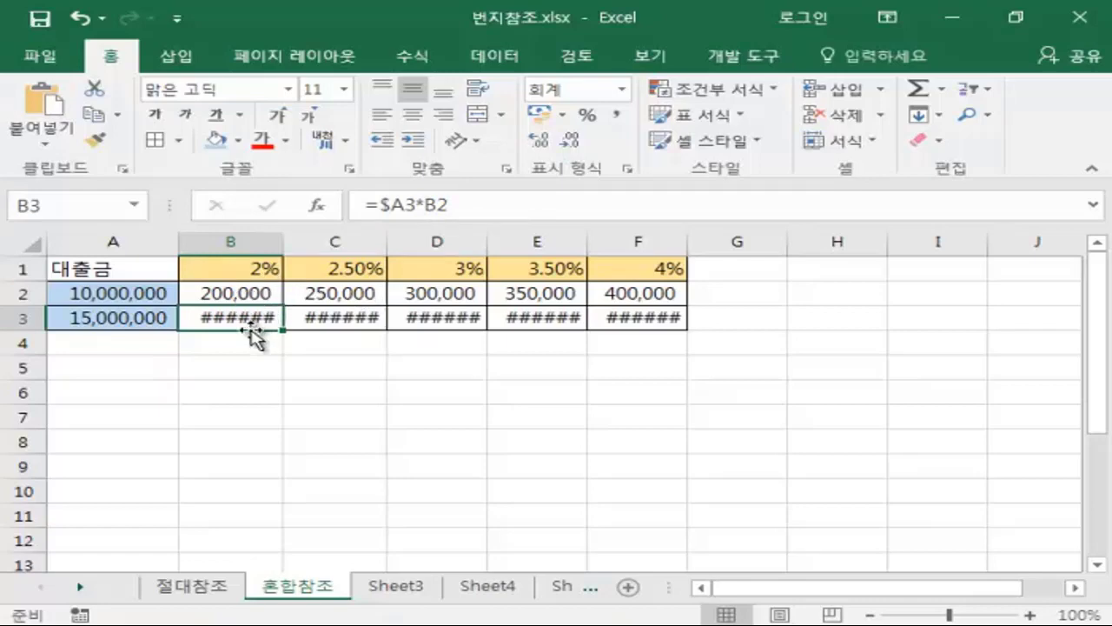
{"action": "left_click", "coordinate": [247, 371]}
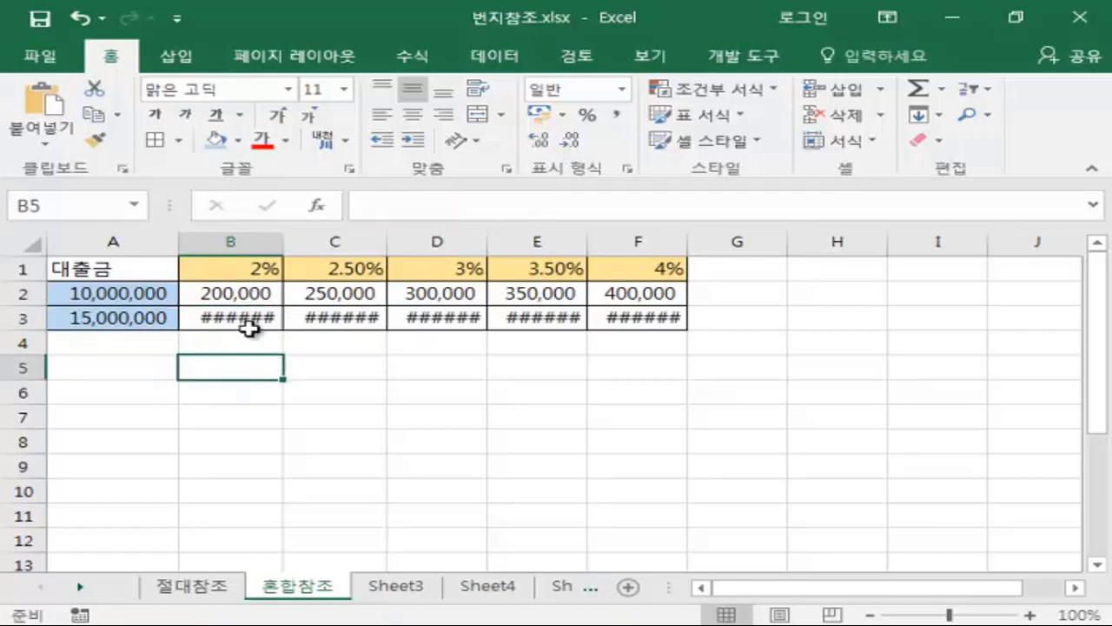
{"action": "left_click_drag", "start_coordinate": [250, 320], "coordinate": [644, 315]}
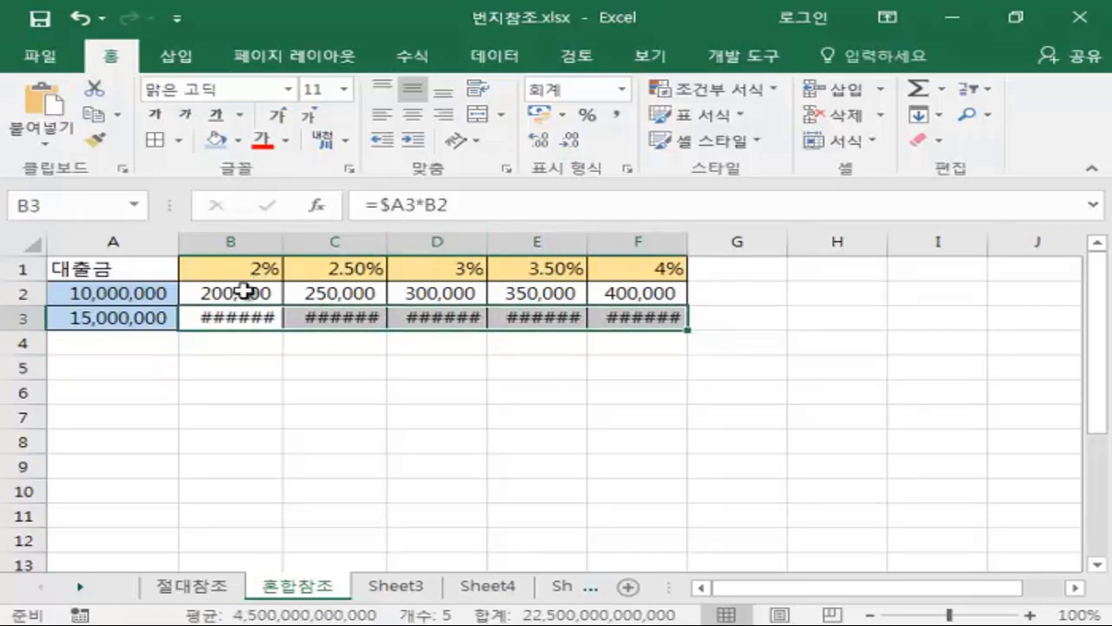
{"action": "left_click", "coordinate": [334, 423]}
Step: Clear the interest formulas from B2:F3
{"action": "left_click", "coordinate": [224, 293]}
{"action": "left_click_drag", "start_coordinate": [225, 293], "coordinate": [626, 313]}
{"action": "key", "text": "Delete"}
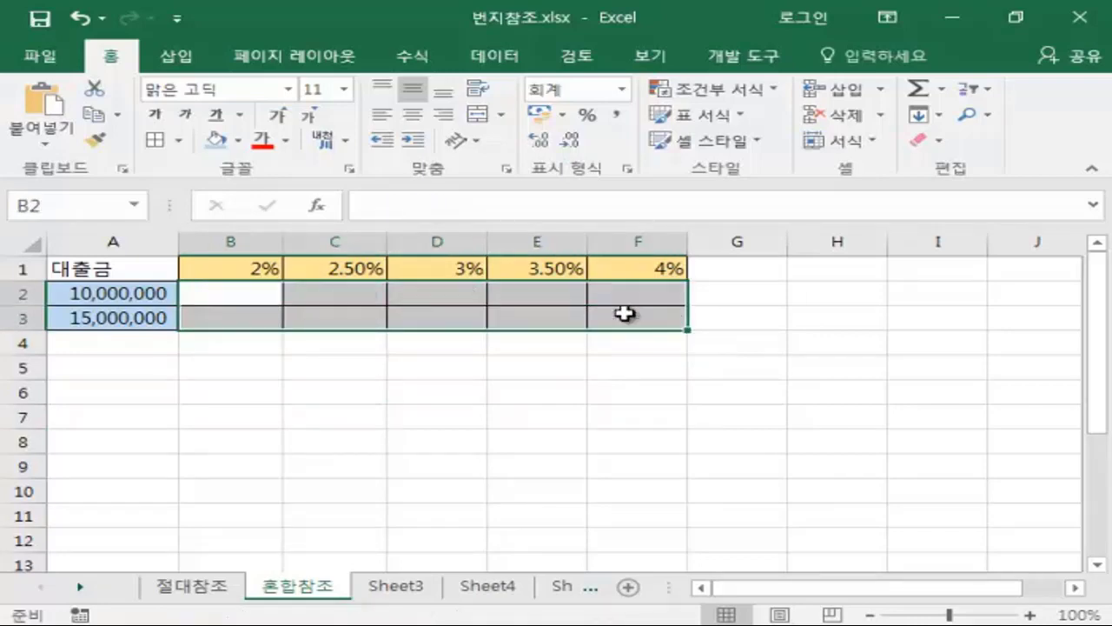
Step: Enter the mixed-reference interest formula =$A2*B$1 in B2, locking the loan amount's column and the rate's row
{"action": "left_click", "coordinate": [241, 299]}
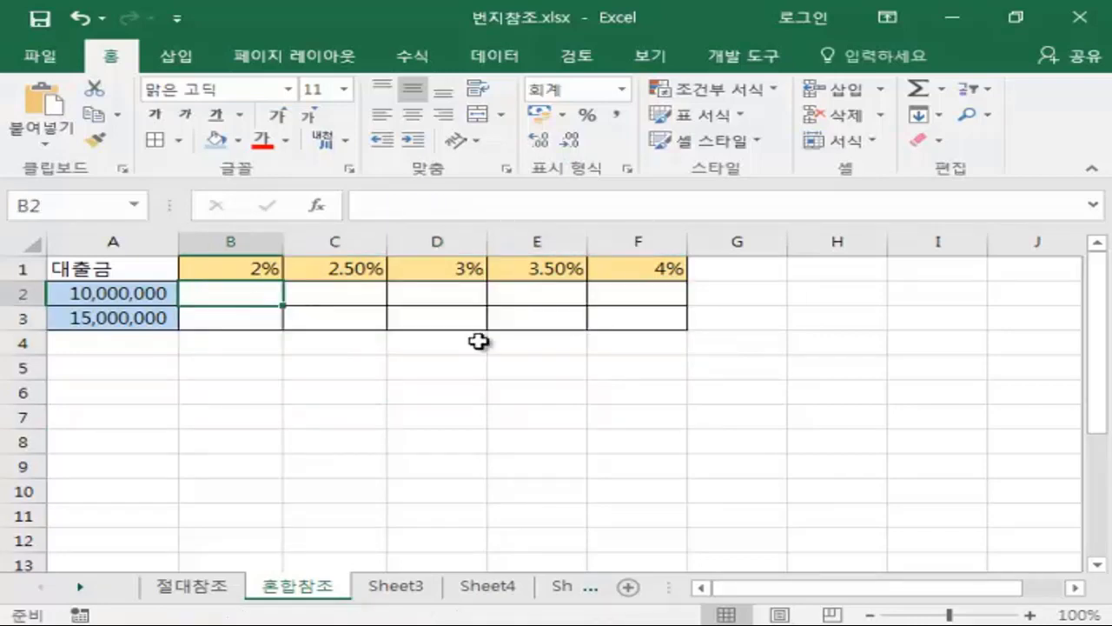
{"action": "type", "text": "="}
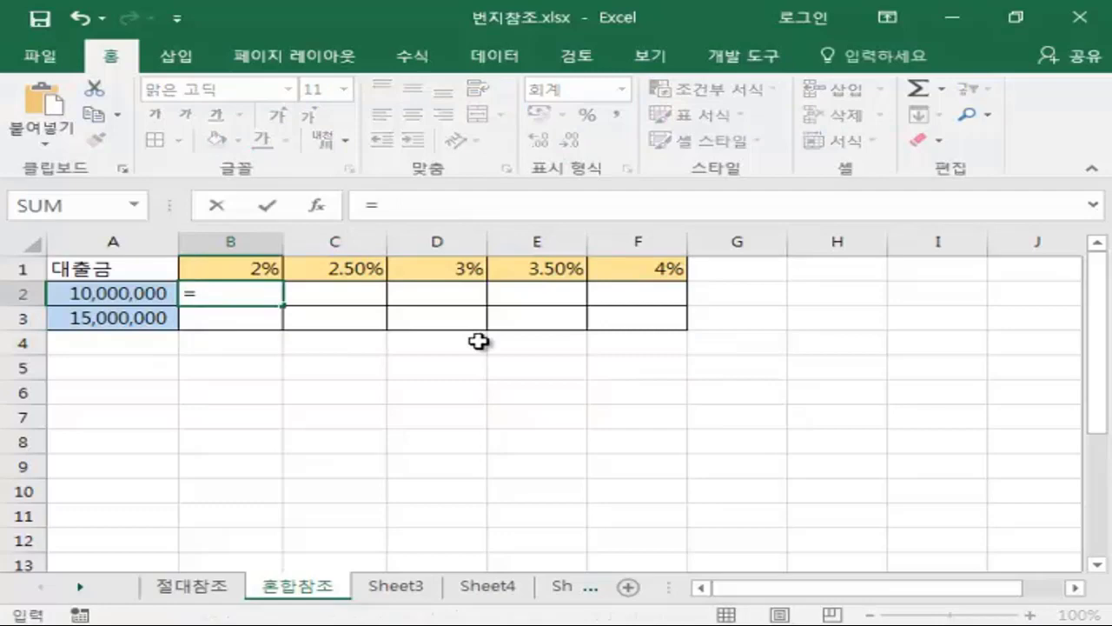
{"action": "left_click", "coordinate": [130, 292]}
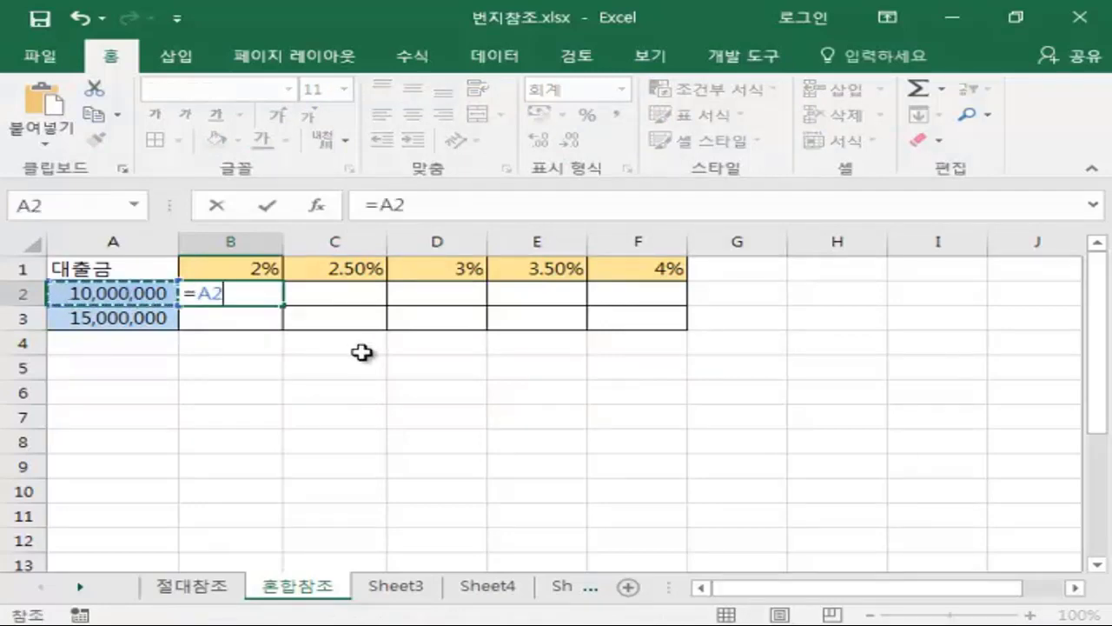
{"action": "key", "text": "F4"}
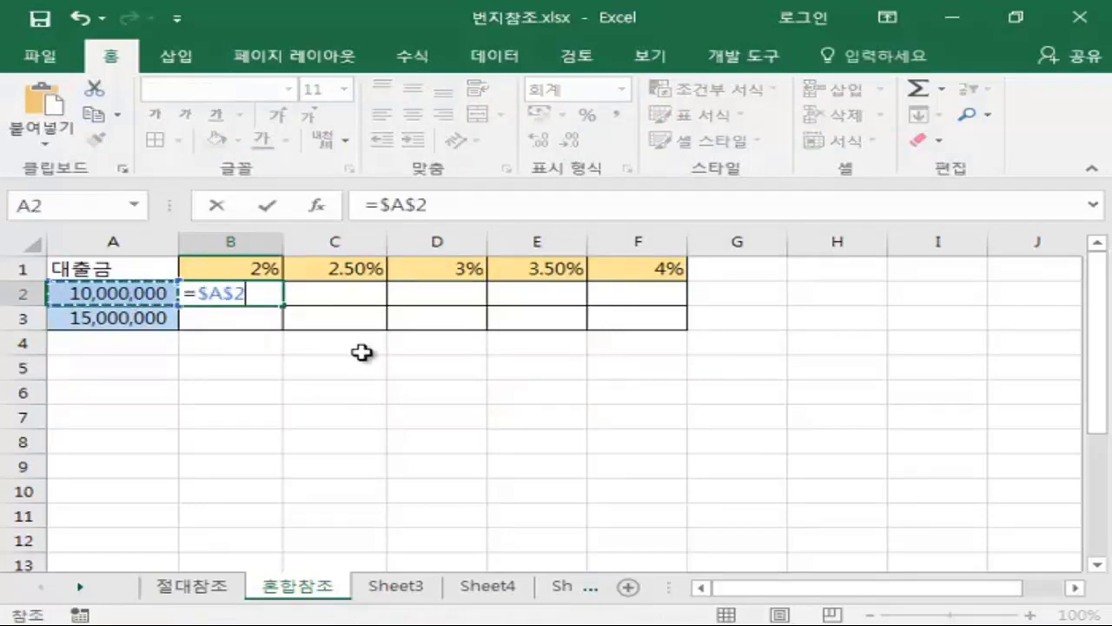
{"action": "key", "text": "F4"}
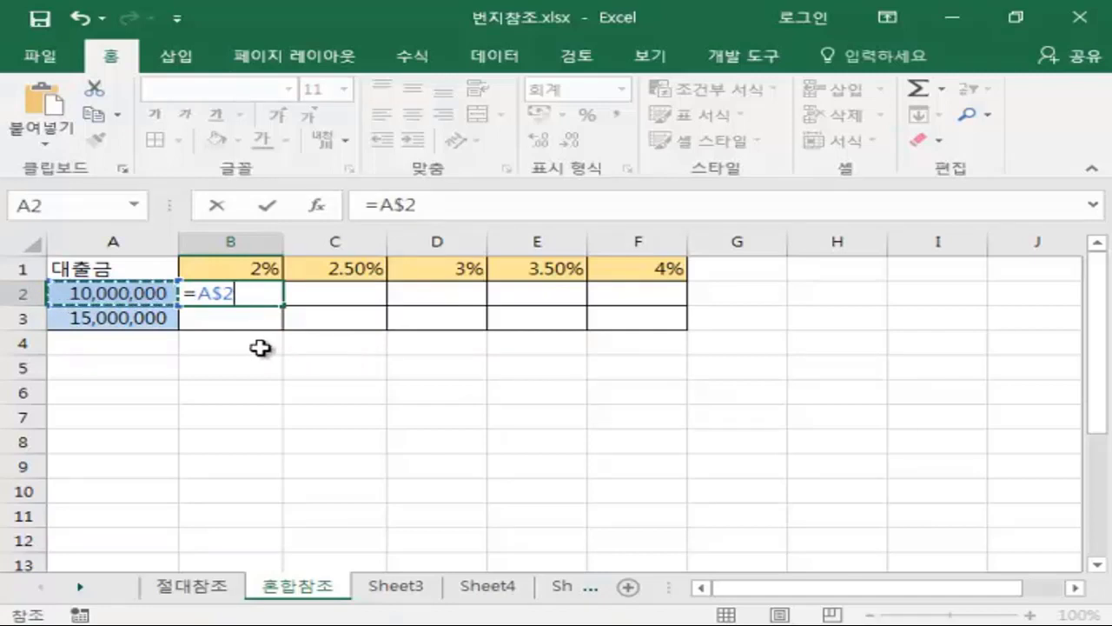
{"action": "key", "text": "F4"}
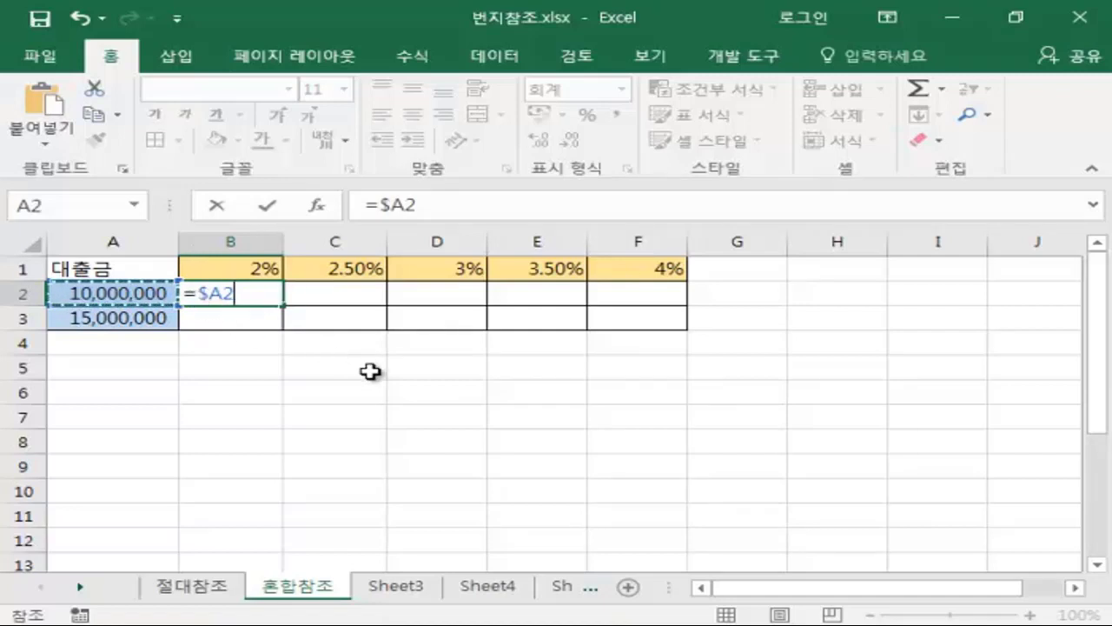
{"action": "type", "text": "*"}
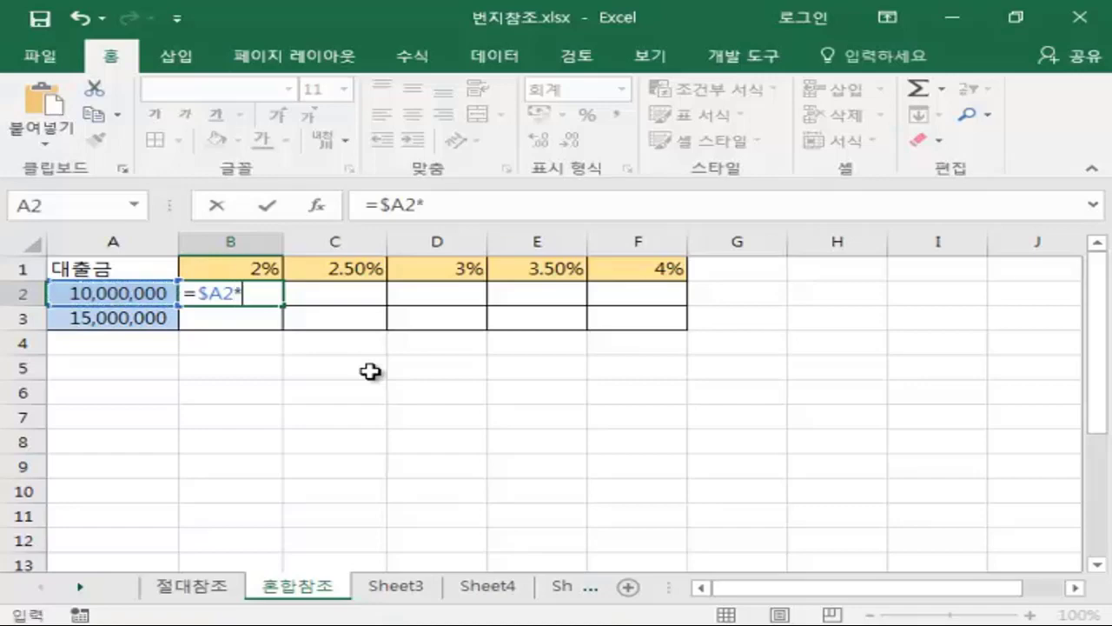
{"action": "left_click", "coordinate": [239, 266]}
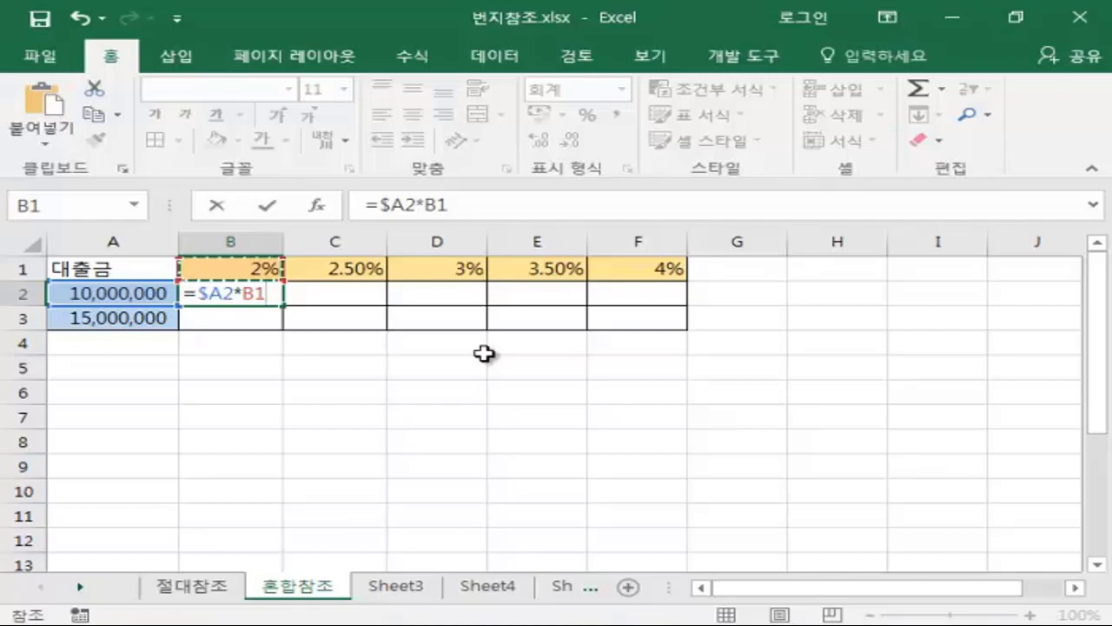
{"action": "key", "text": "F4"}
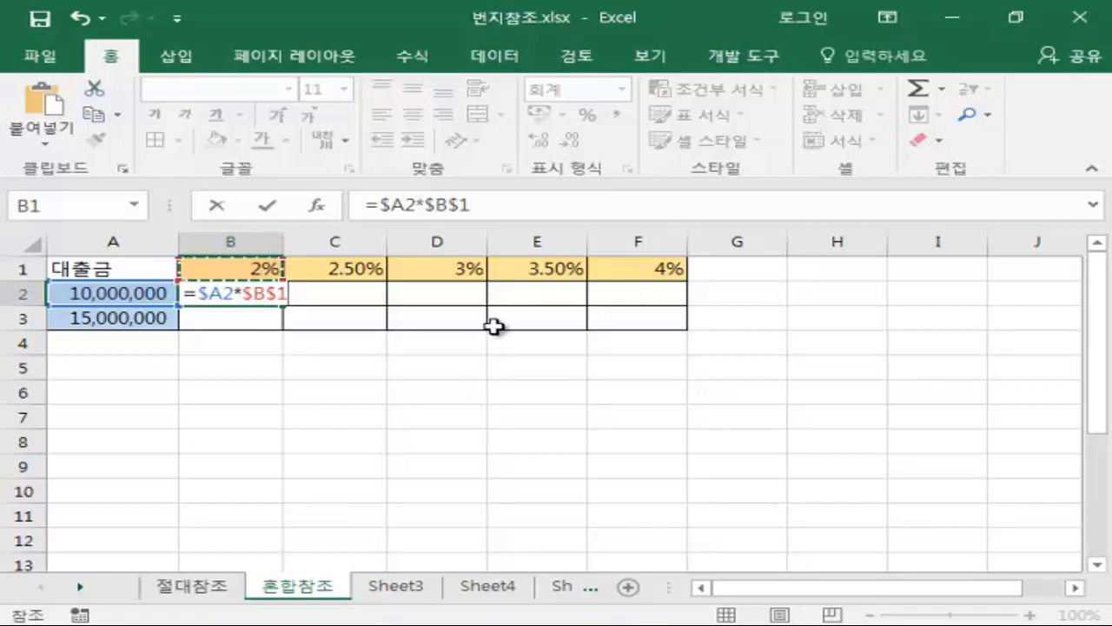
{"action": "key", "text": "F4"}
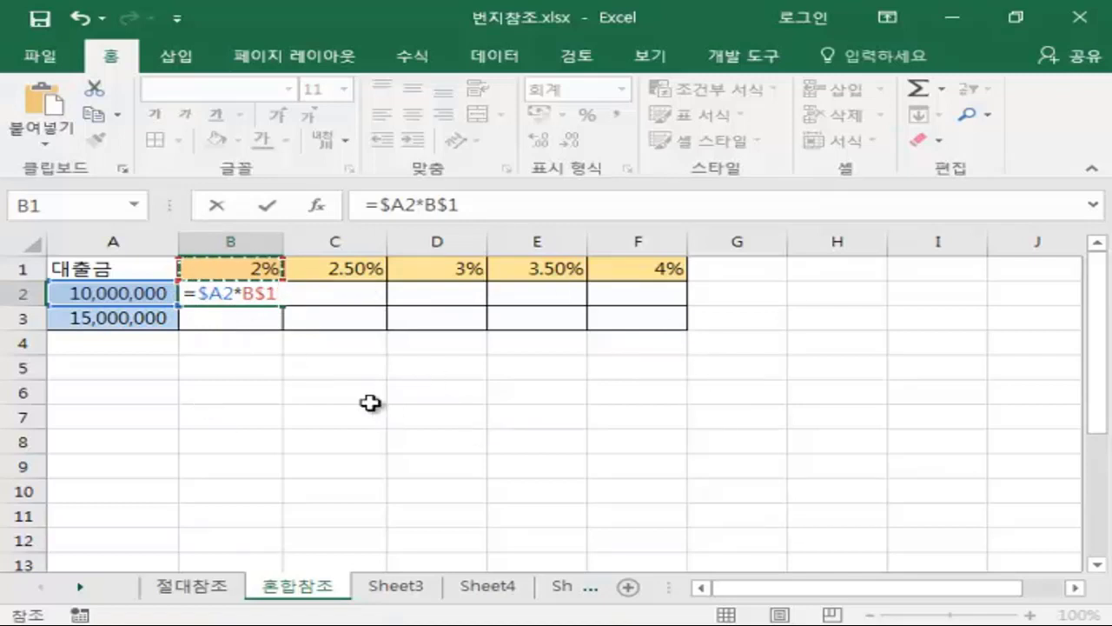
{"action": "key", "text": "Return"}
Step: Fill the B2 formula through the whole table B2:F3 and check the copied formulas in B3 to F3
{"action": "left_click", "coordinate": [261, 294]}
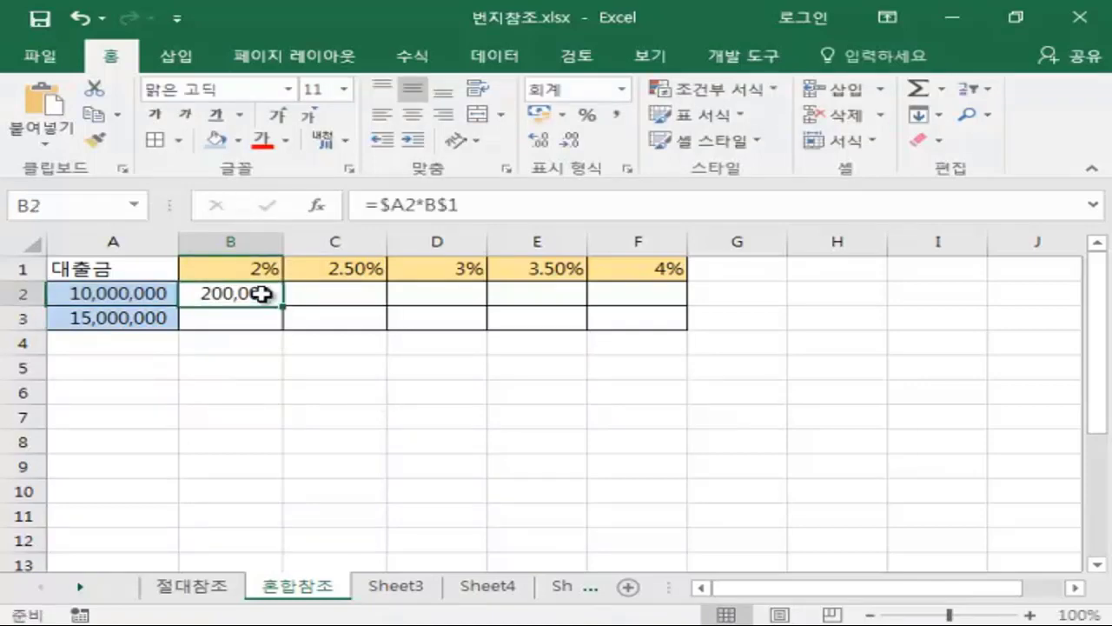
{"action": "left_click_drag", "start_coordinate": [288, 303], "coordinate": [695, 326]}
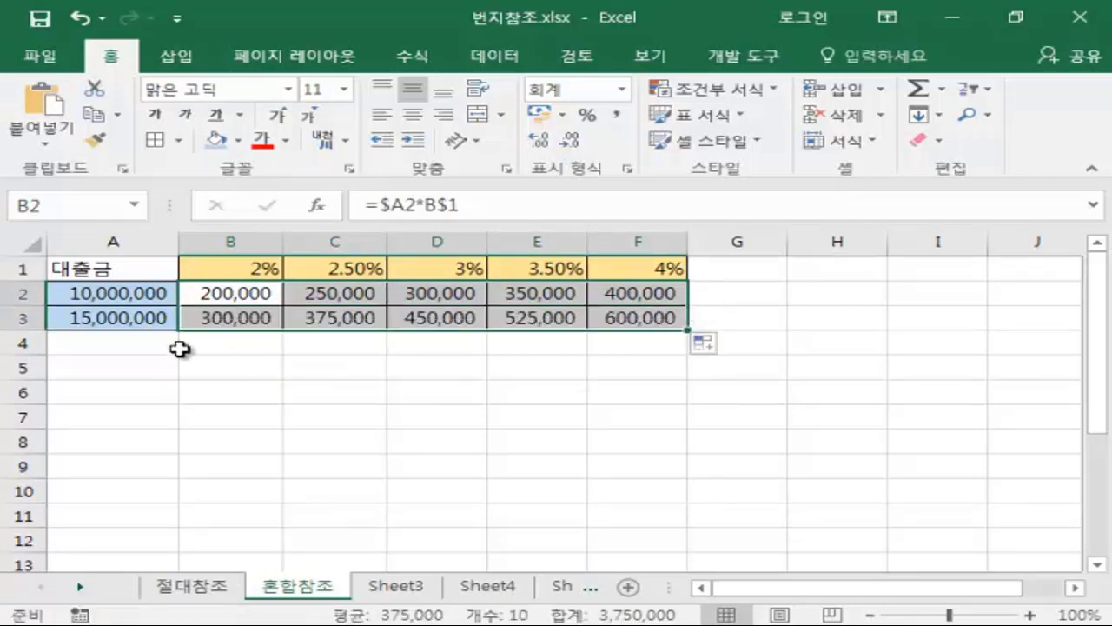
{"action": "left_click", "coordinate": [203, 318]}
{"action": "left_click", "coordinate": [365, 318]}
{"action": "left_click", "coordinate": [445, 318]}
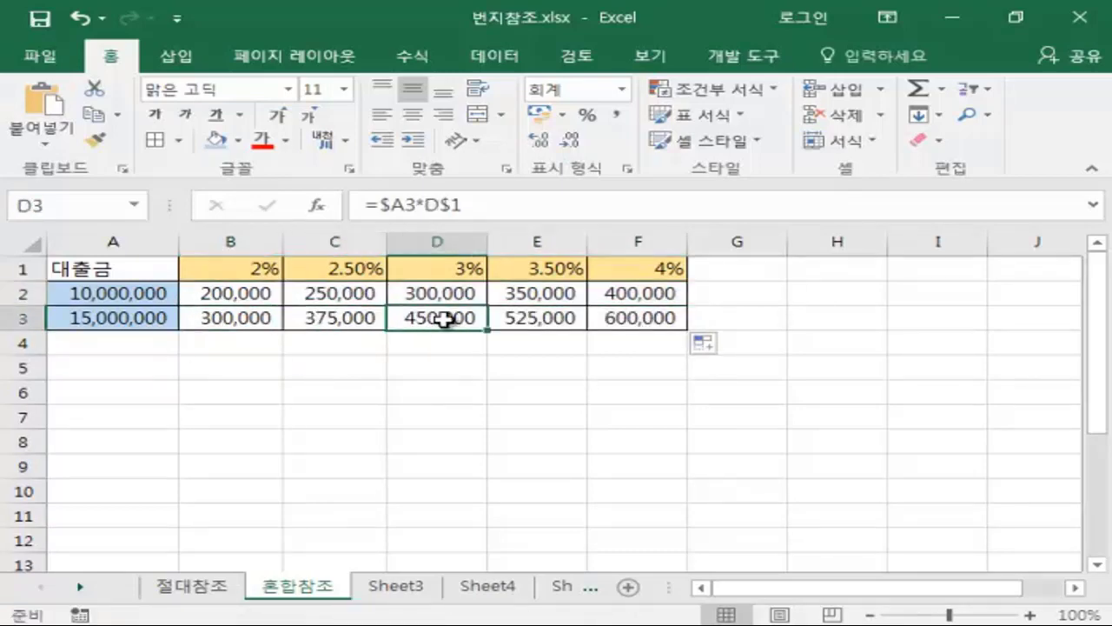
{"action": "left_click", "coordinate": [542, 319]}
{"action": "left_click", "coordinate": [617, 319]}
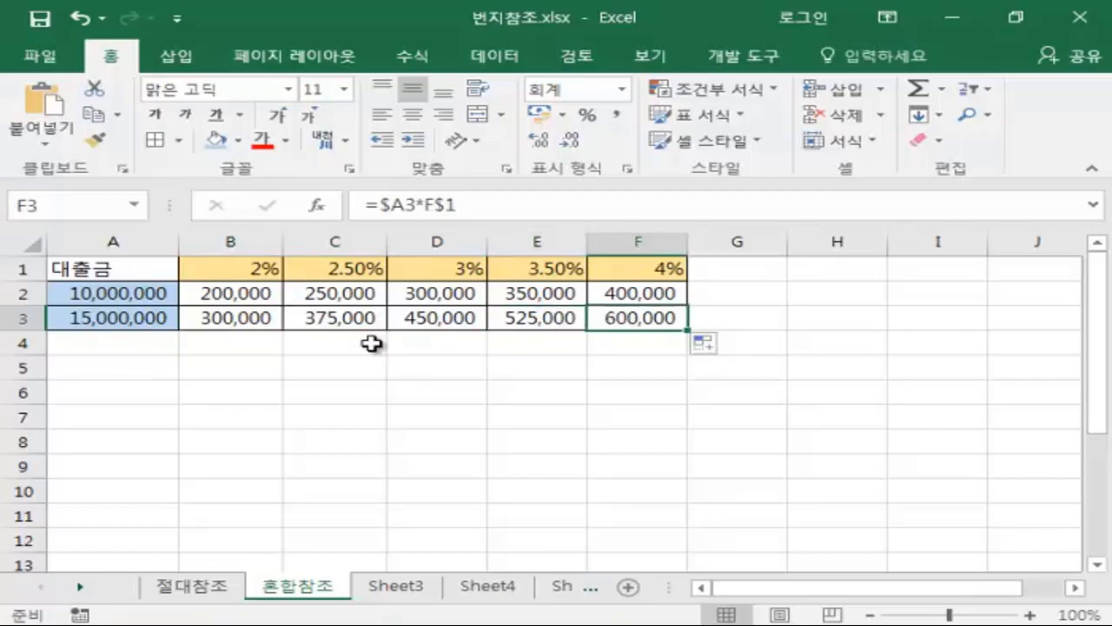